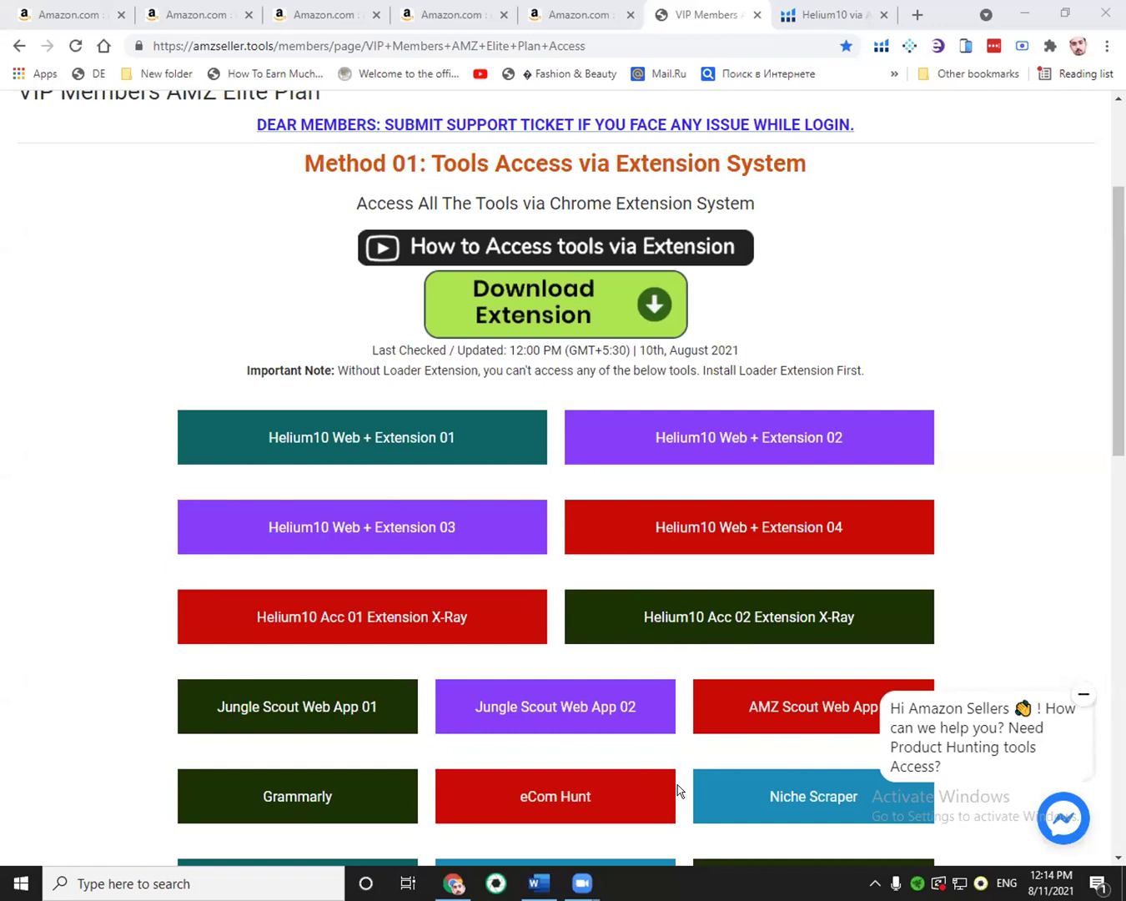
# Look over the open Xray results for "mail holder", examining the Dahey wall mounted mail holder listing.
pyautogui.click(14, 398)
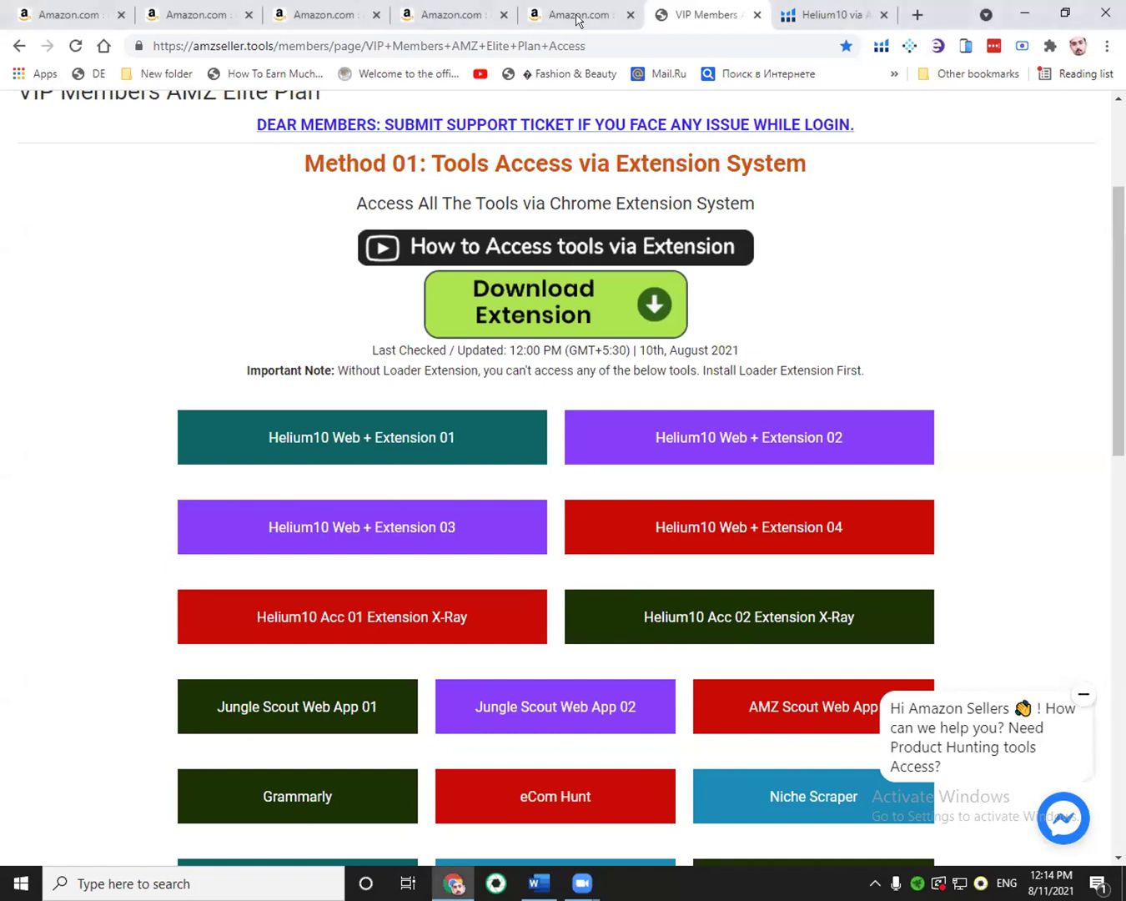
pyautogui.click(801, 13)
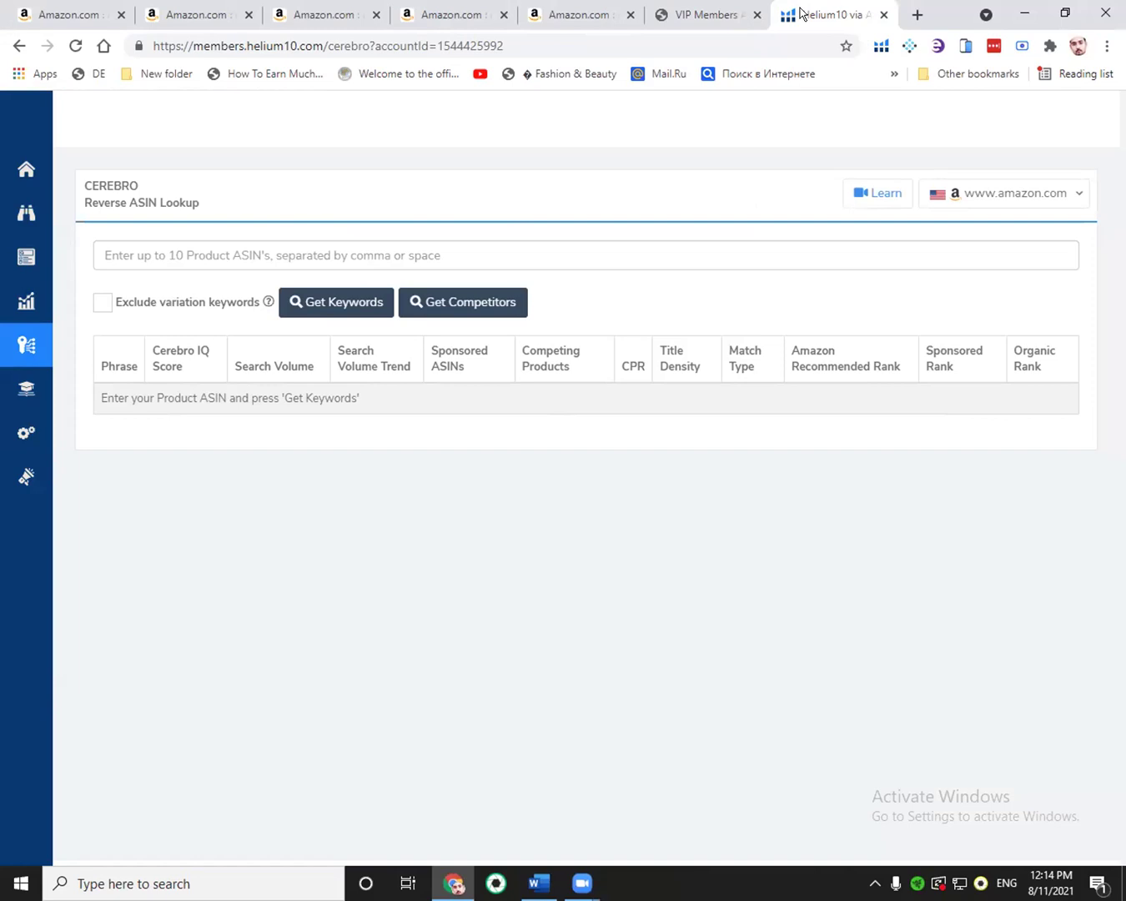
pyautogui.click(584, 14)
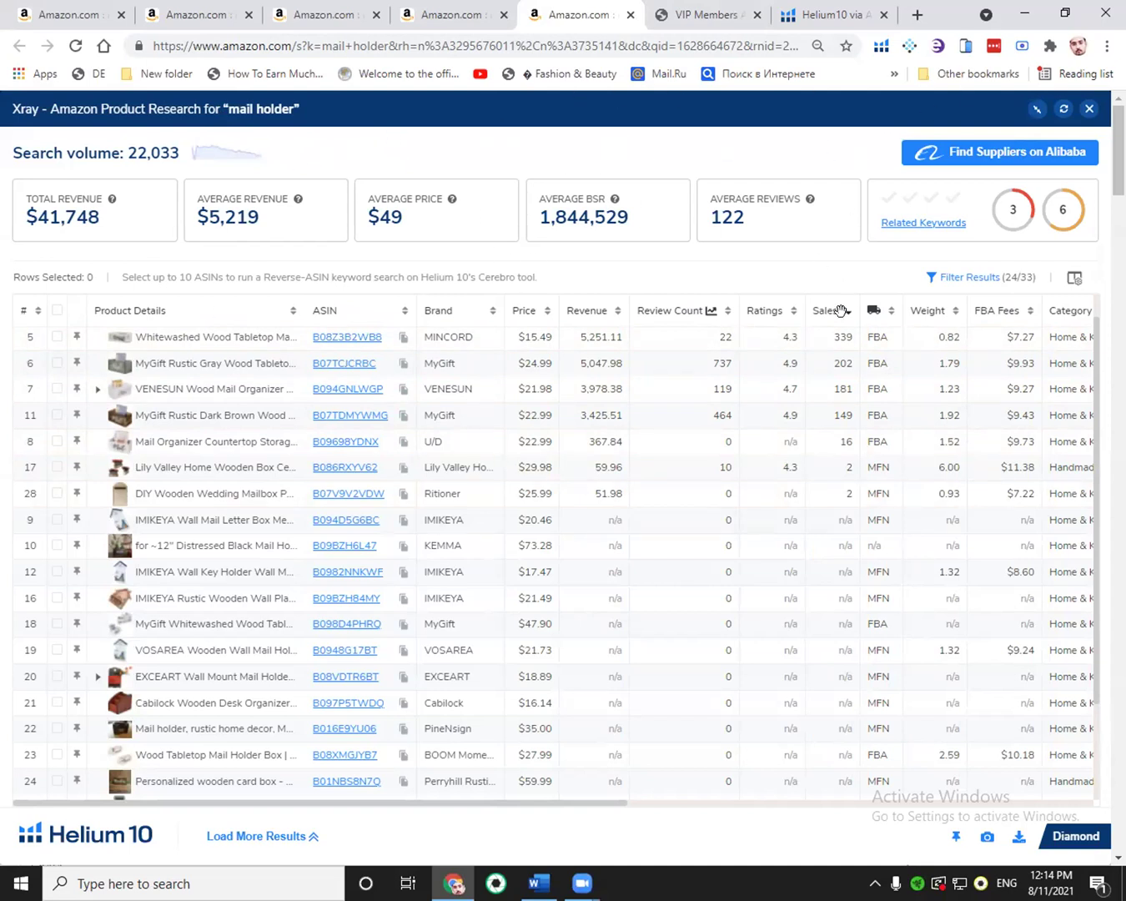
pyautogui.click(489, 12)
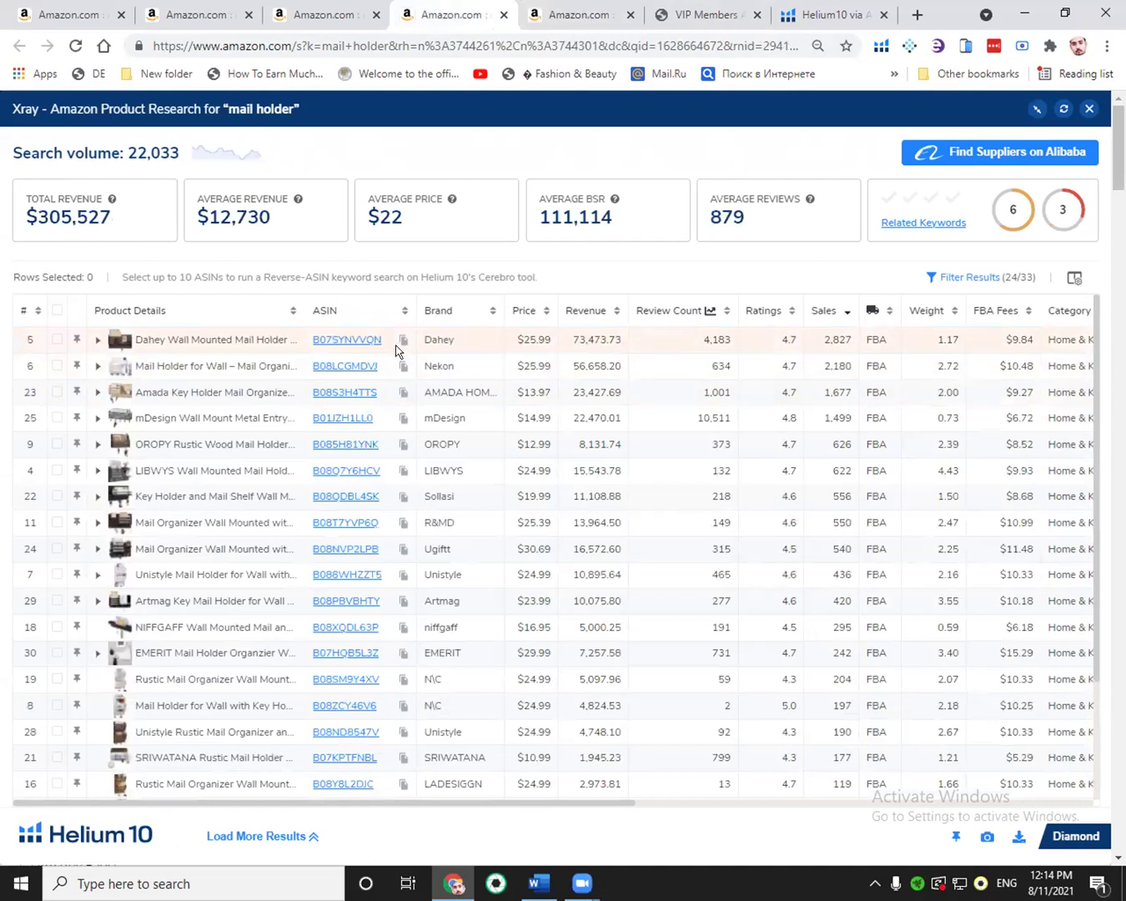
pyautogui.moveTo(332, 341)
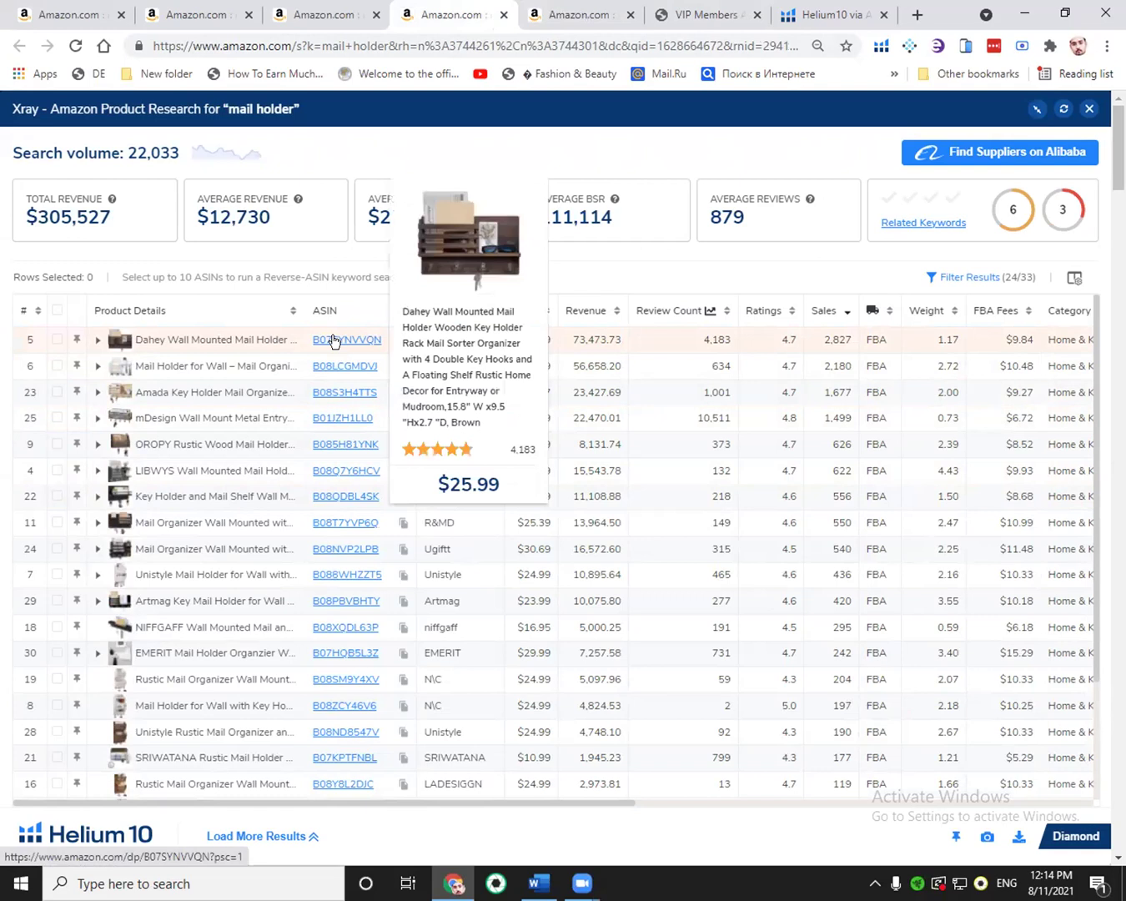
# Open the Cerebro reverse ASIN lookup from the Helium 10 product overview.
pyautogui.click(773, 13)
pyautogui.click(166, 240)
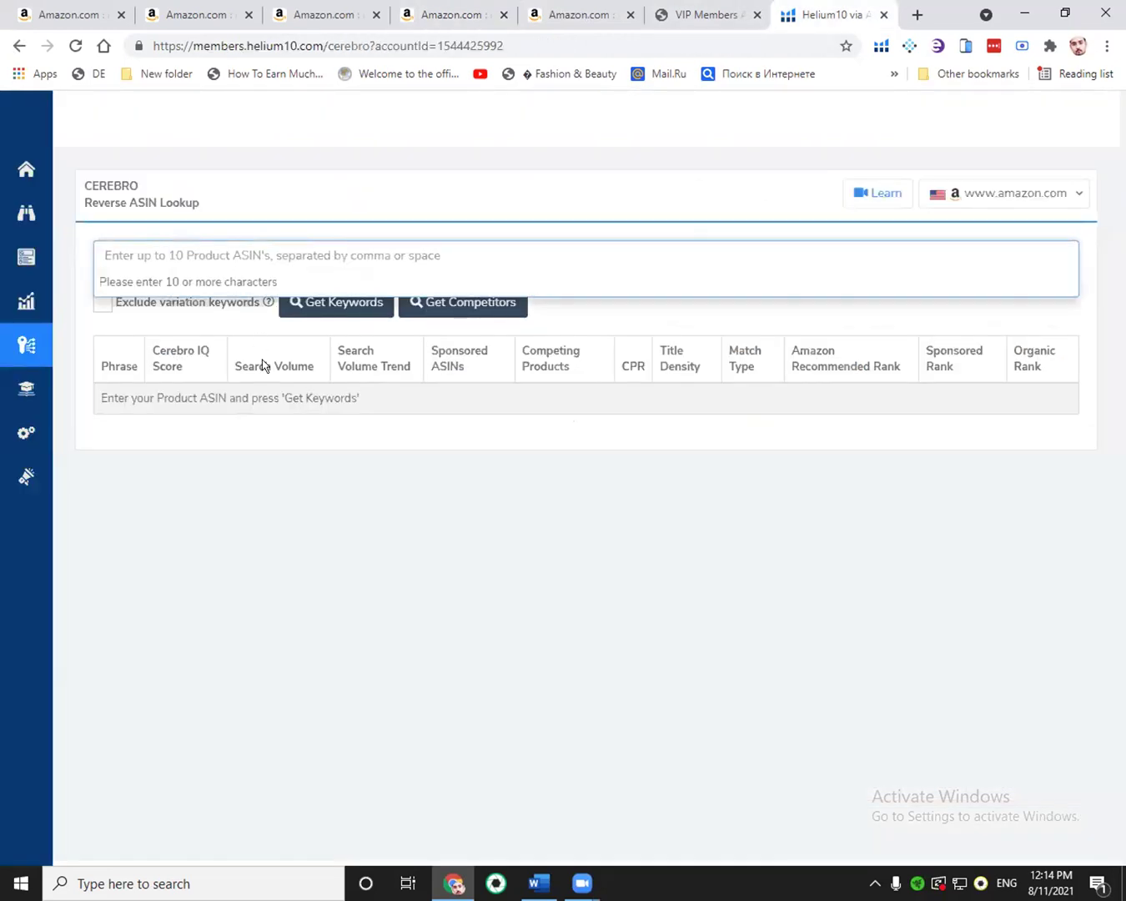
pyautogui.click(243, 529)
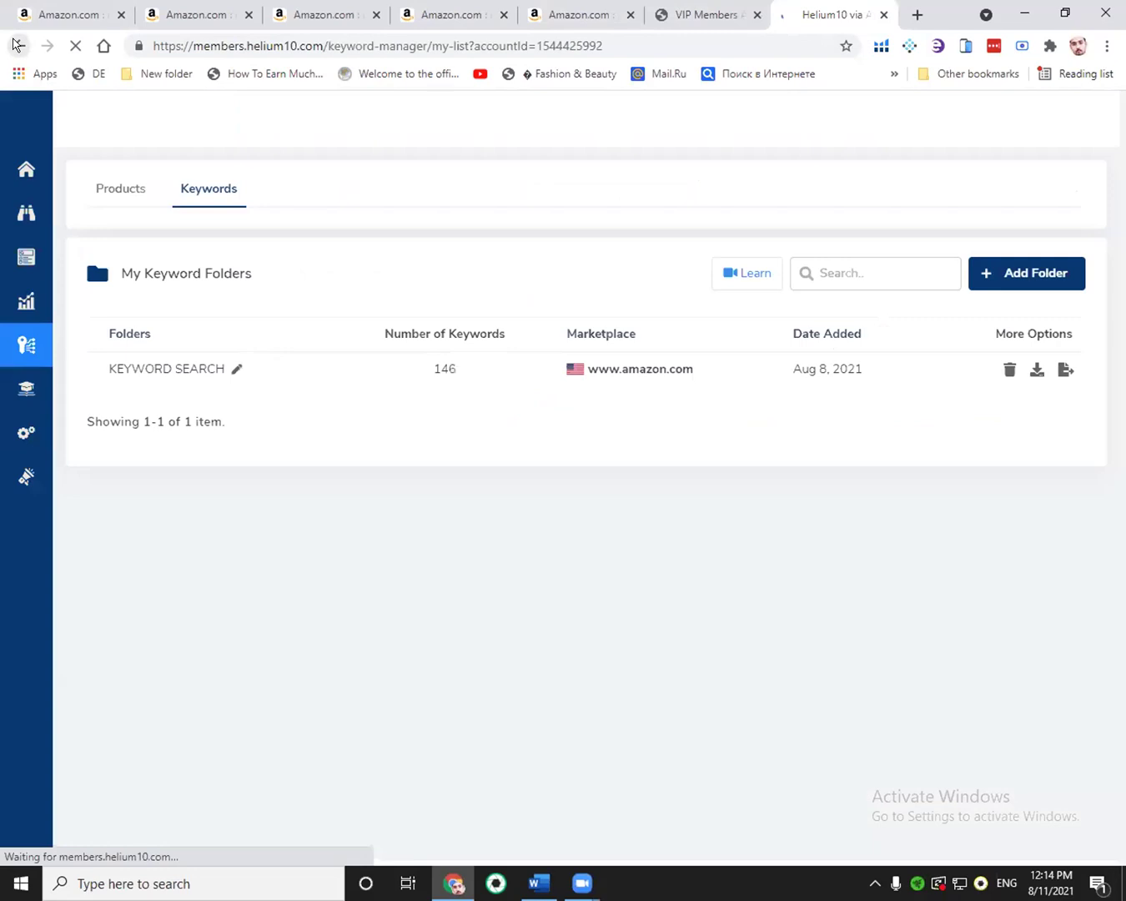
pyautogui.click(16, 43)
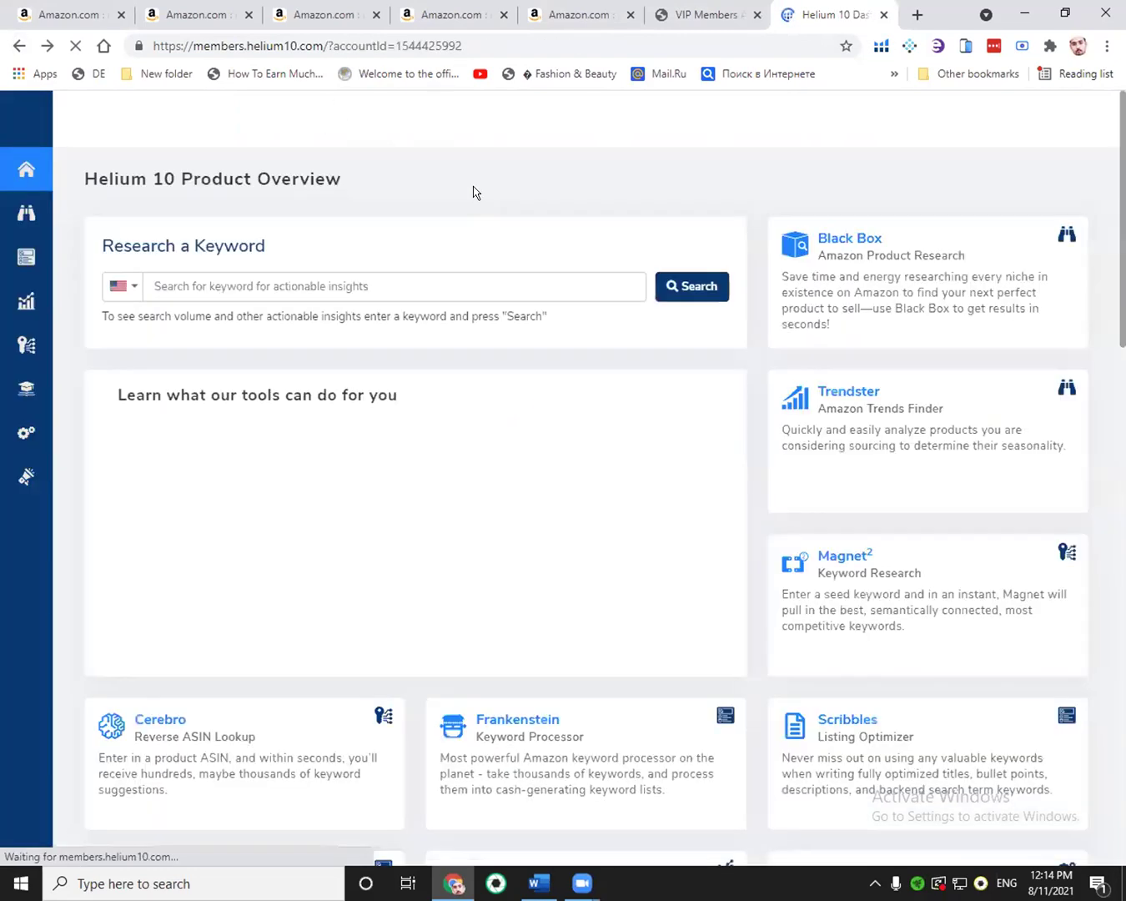
pyautogui.scroll(-3, 787, 563)
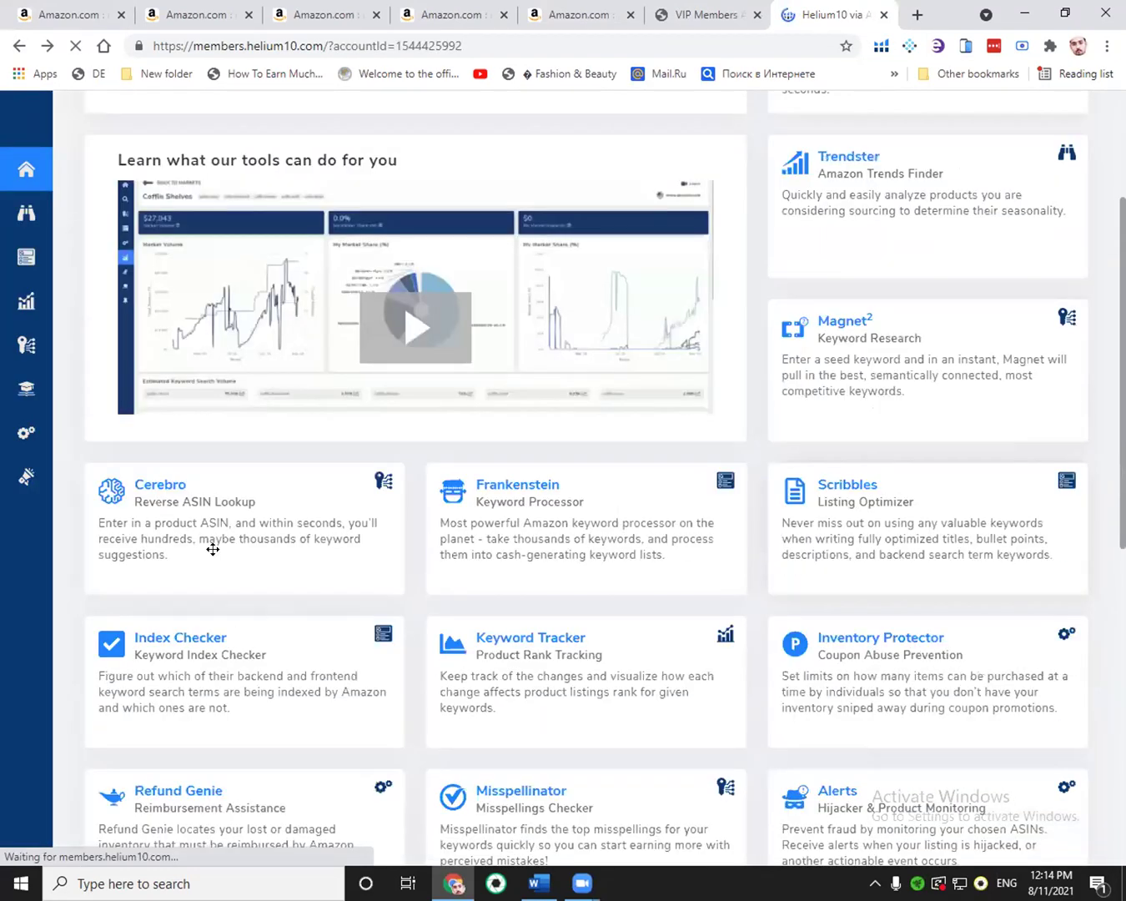
pyautogui.click(167, 496)
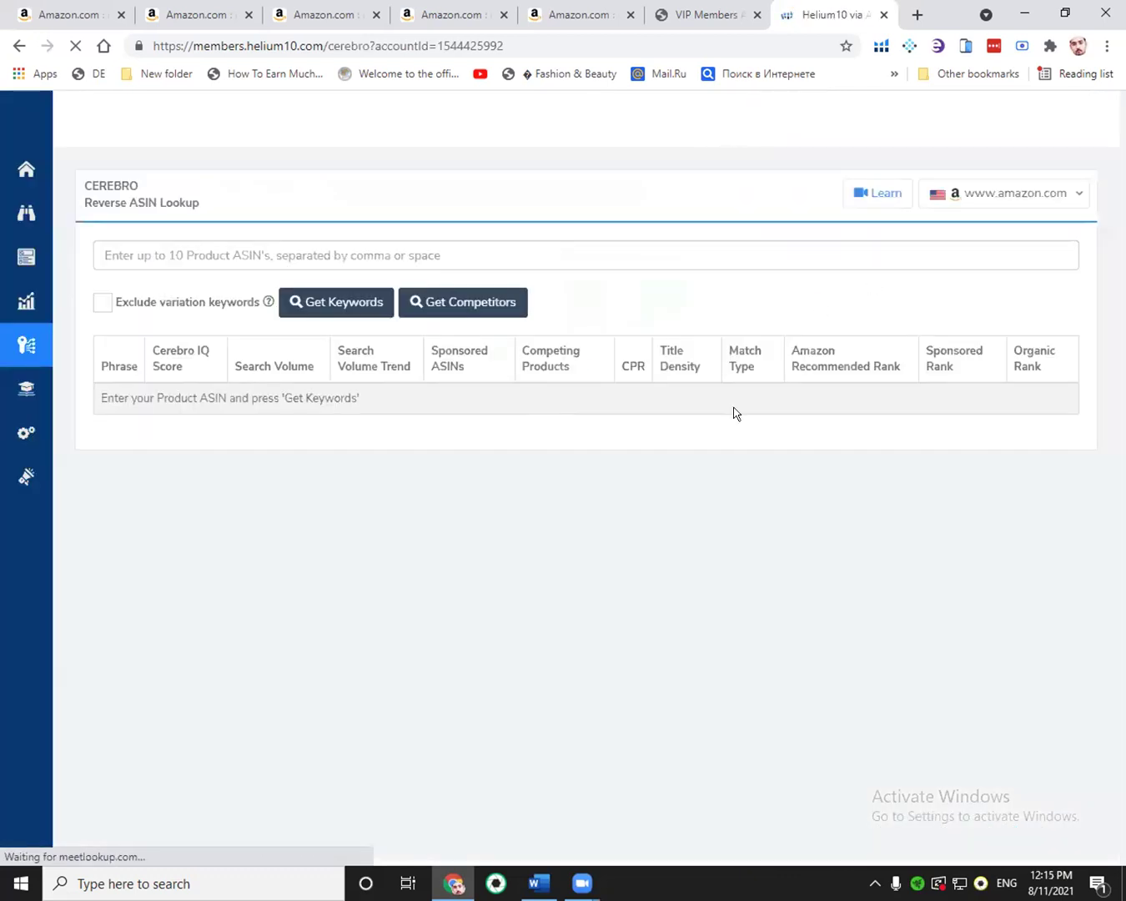
# Copy ASINs B07SYNVVQN, B08LCGMDVJ and B094GNLWGP from the Xray results into the Cerebro lookup field.
pyautogui.click(587, 13)
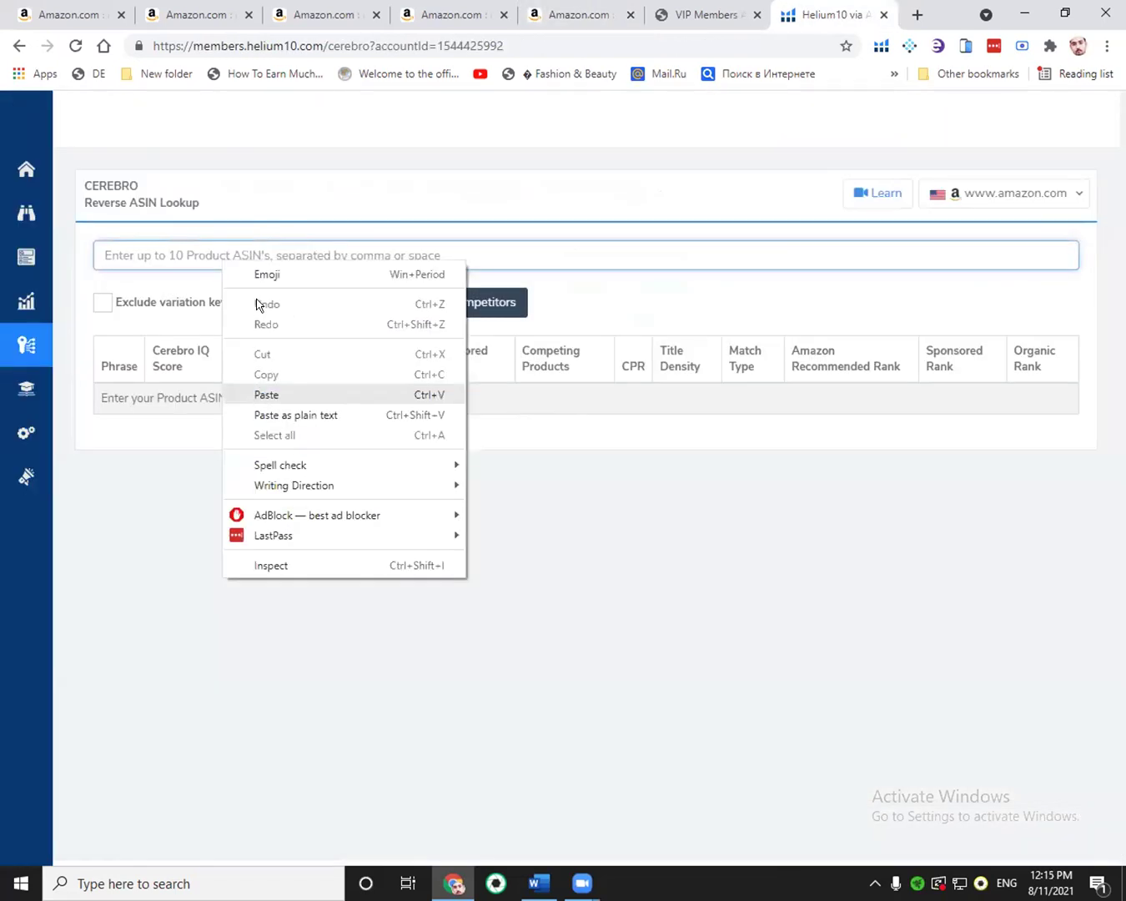
pyautogui.click(266, 394)
pyautogui.click(494, 13)
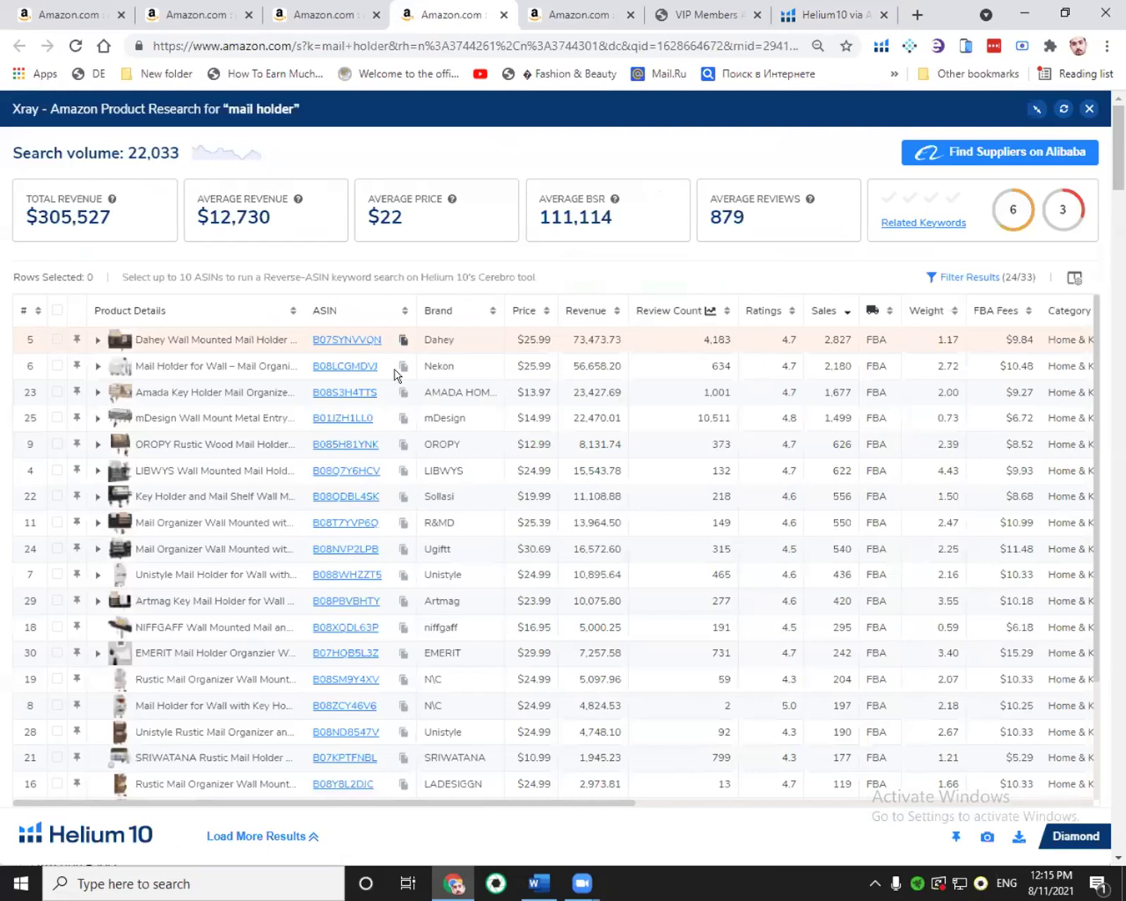
pyautogui.click(804, 25)
pyautogui.click(268, 255)
pyautogui.rightClick(267, 255)
pyautogui.click(314, 390)
pyautogui.click(261, 281)
pyautogui.click(523, 15)
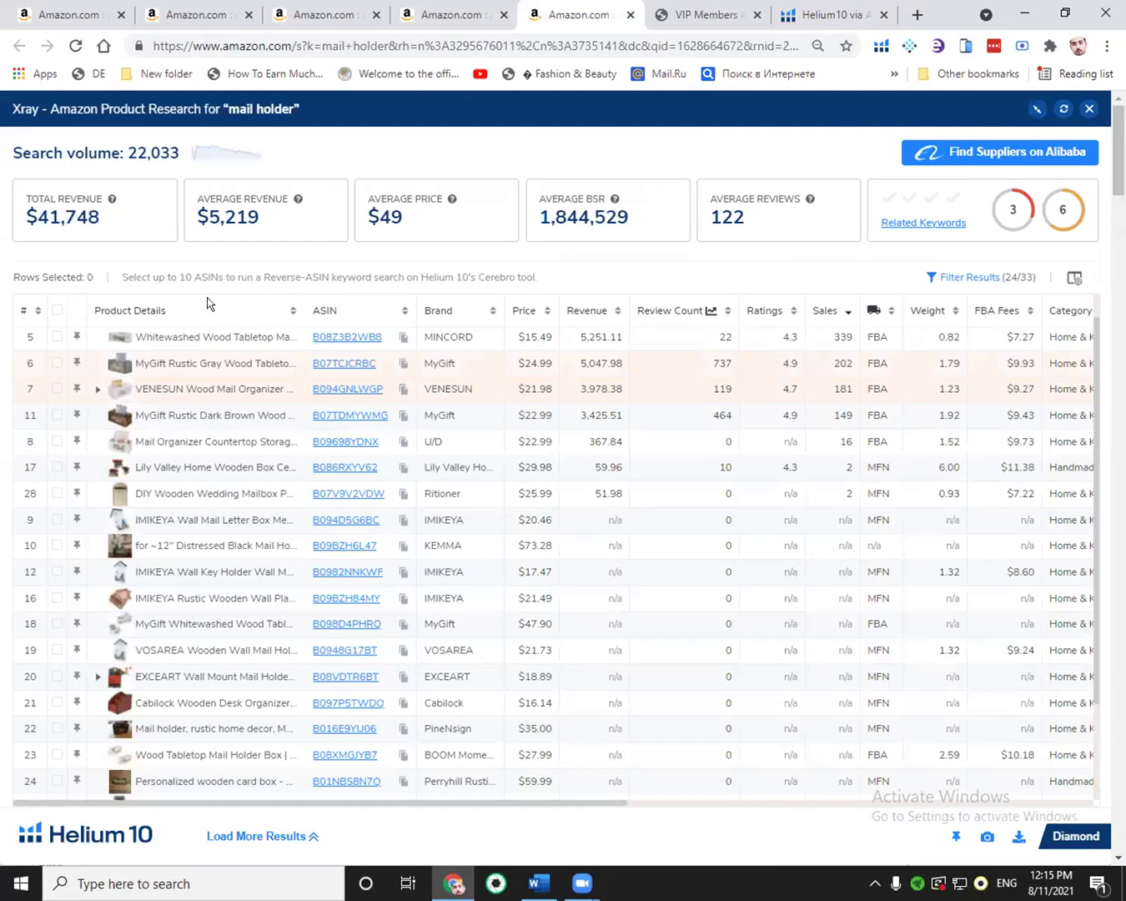
pyautogui.hotkey('ctrl', '9')
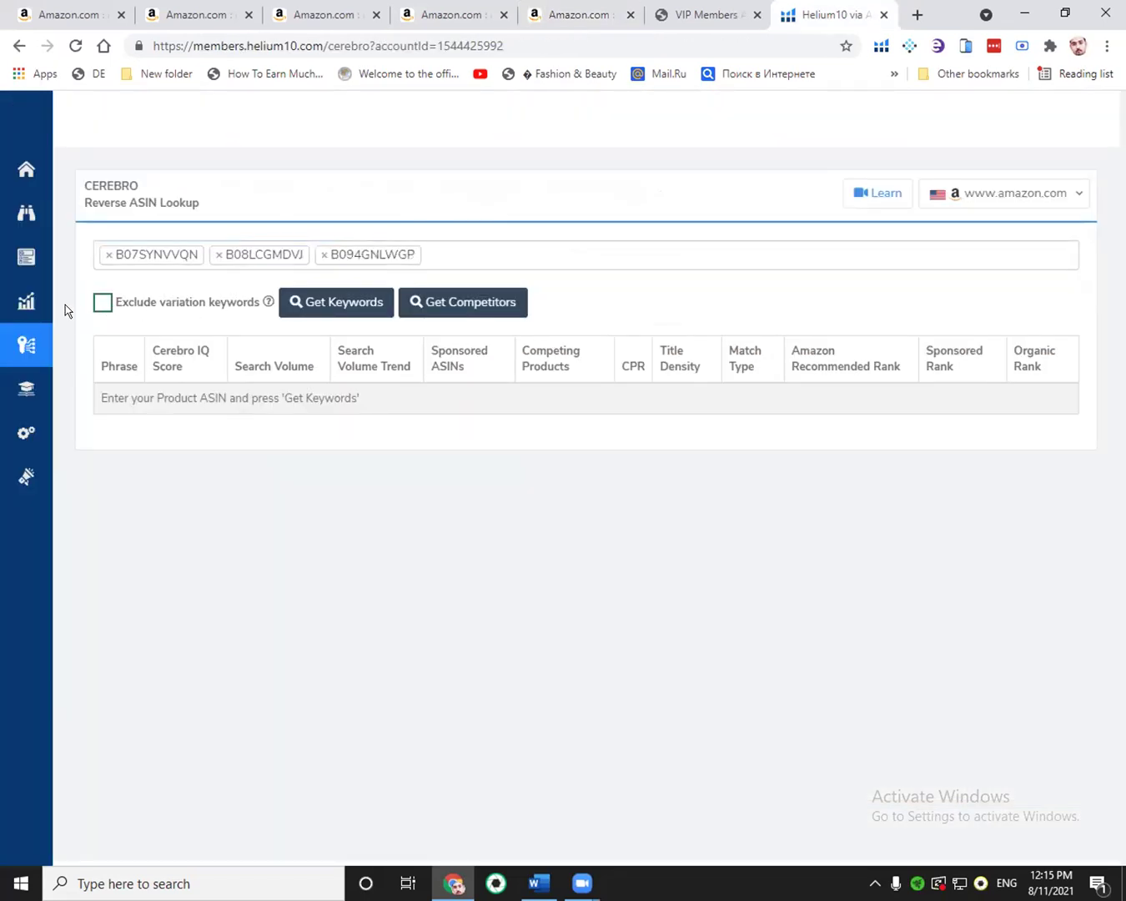
# Exclude variation keywords and get the keywords for the three entered ASINs.
pyautogui.click(103, 304)
pyautogui.moveTo(37, 345)
pyautogui.click(364, 304)
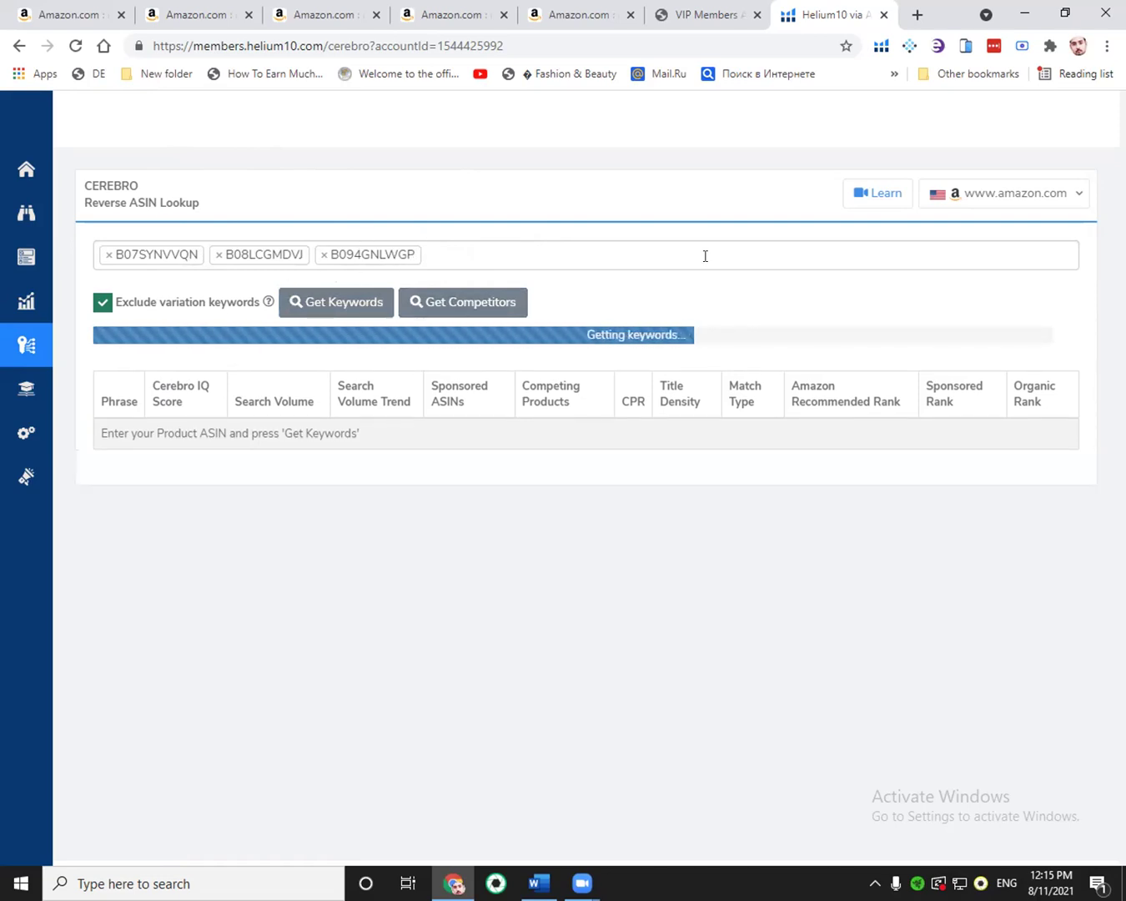
pyautogui.click(597, 14)
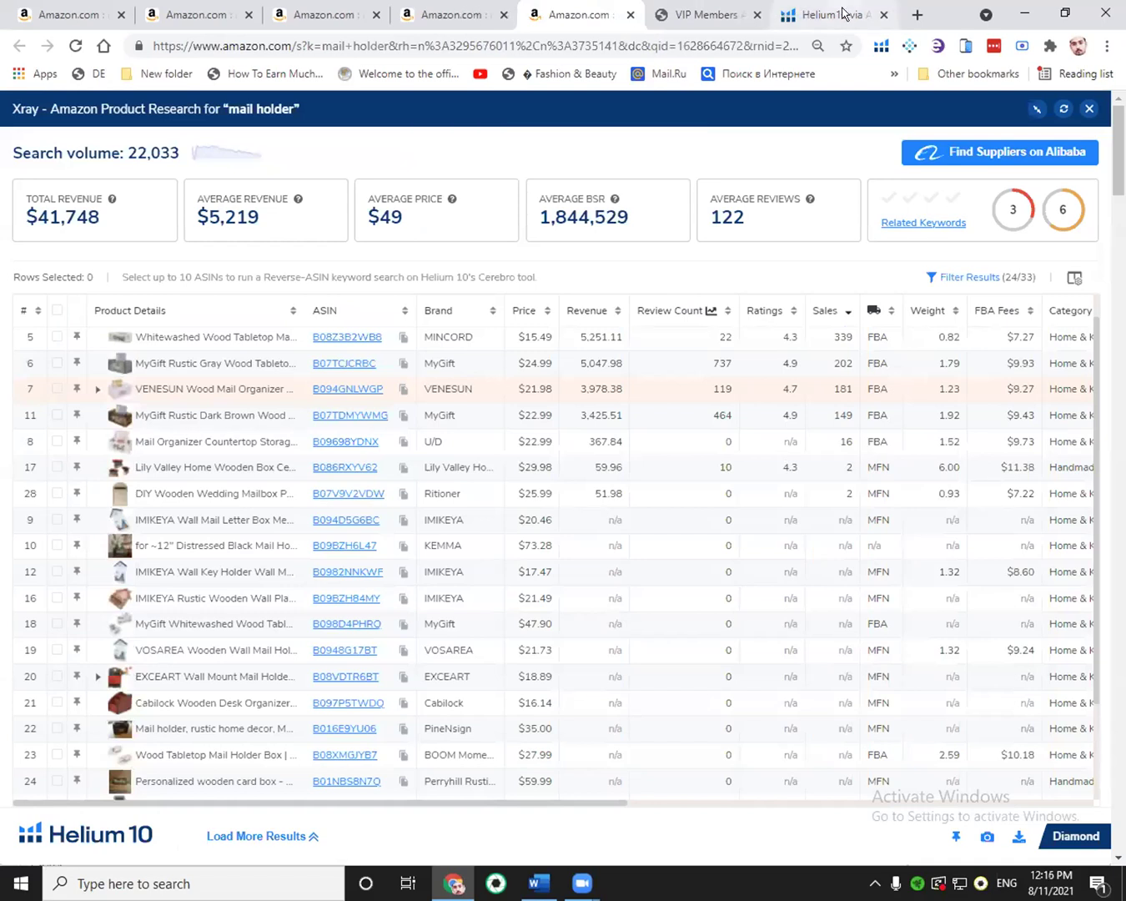
pyautogui.click(440, 15)
pyautogui.click(830, 12)
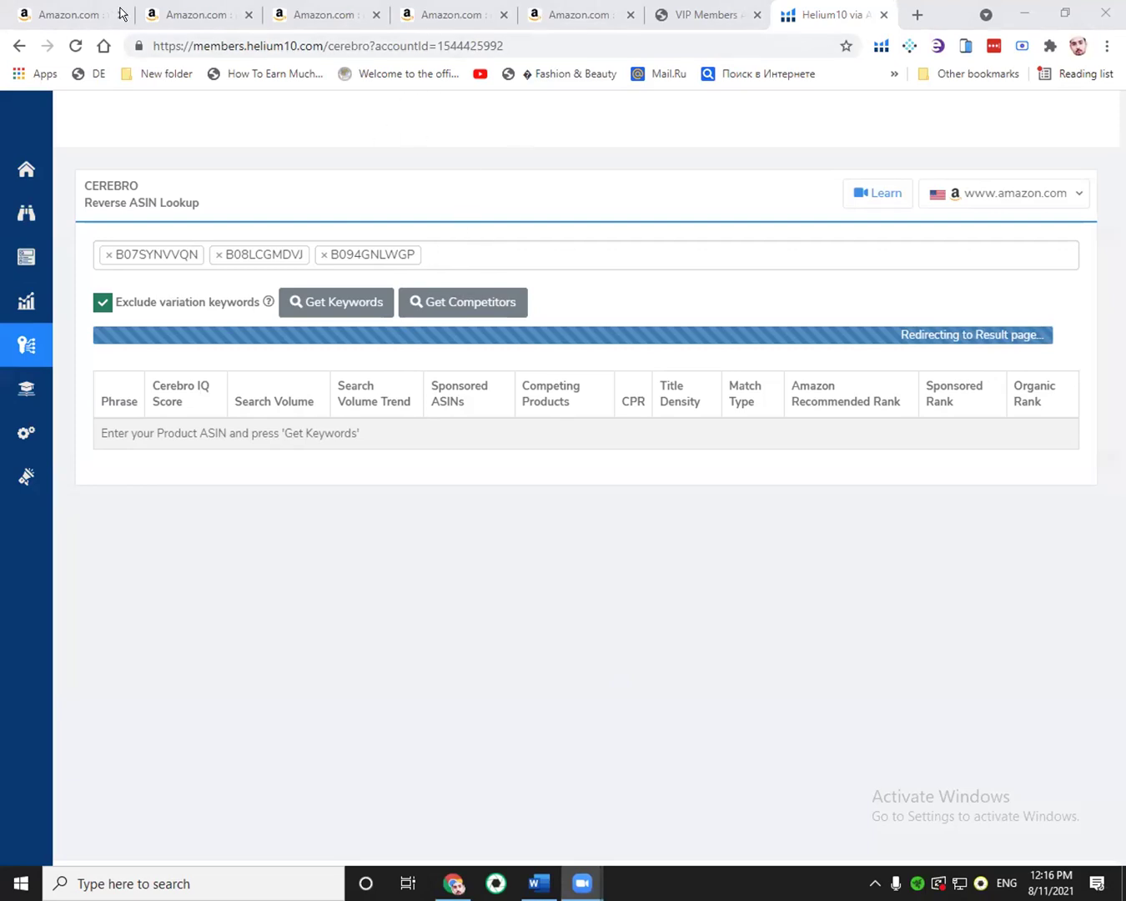
# Bring up the search suggestions for "mail holder" on the Amazon search results page and examine the suggested keywords.
pyautogui.click(69, 14)
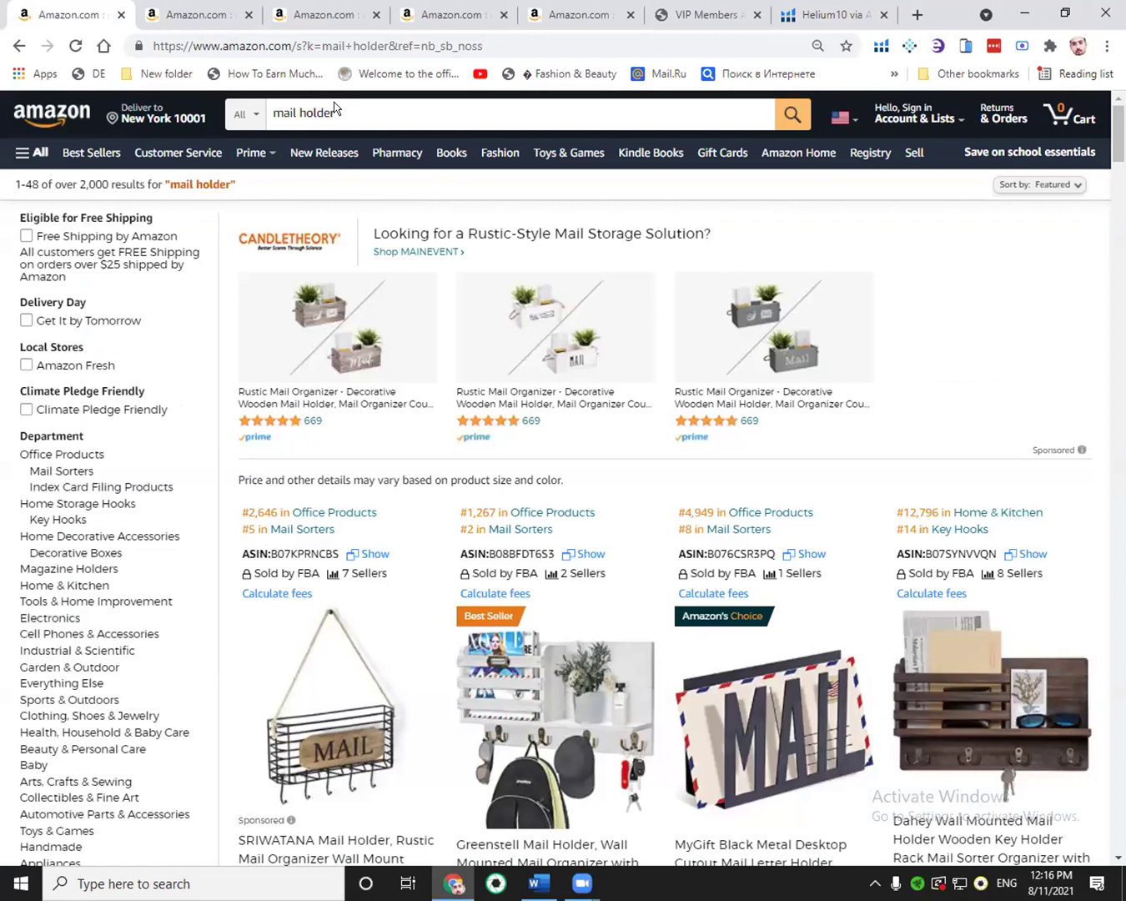
pyautogui.click(265, 115)
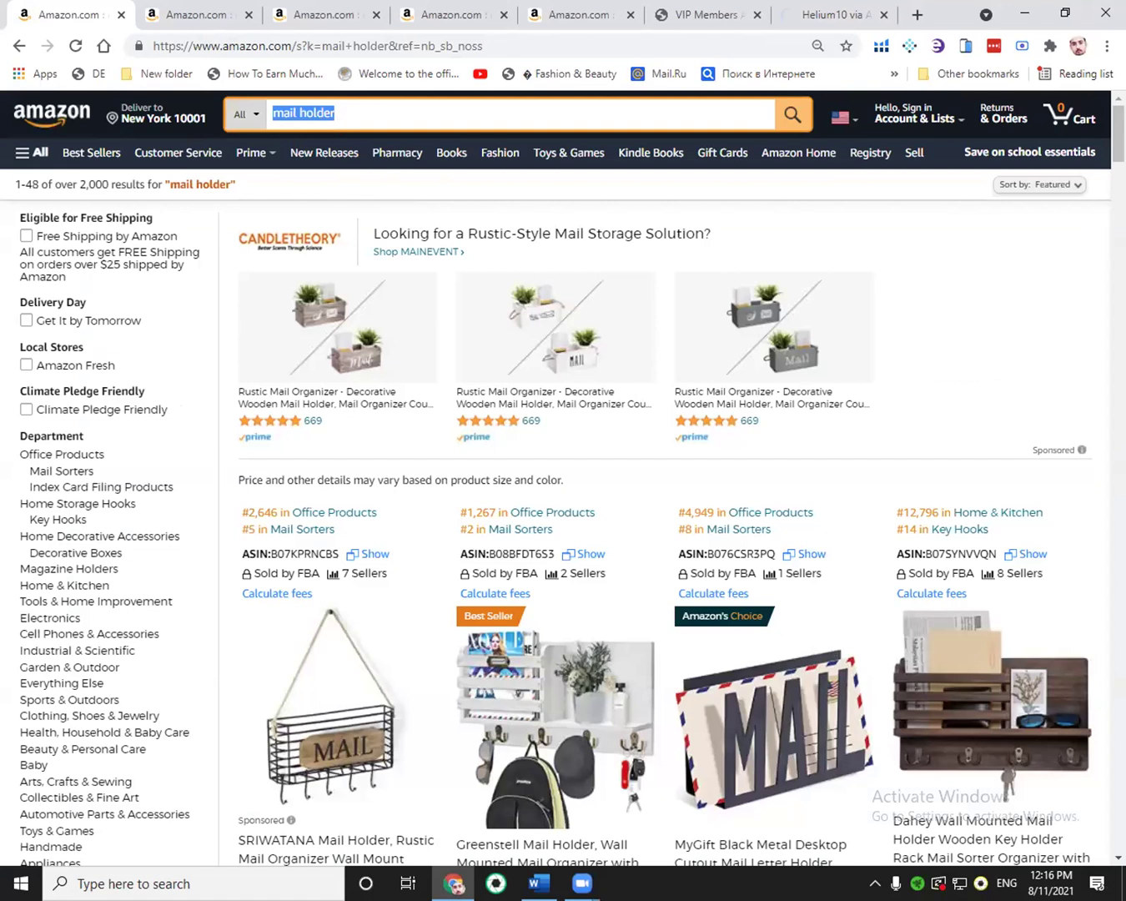
pyautogui.press('Right')
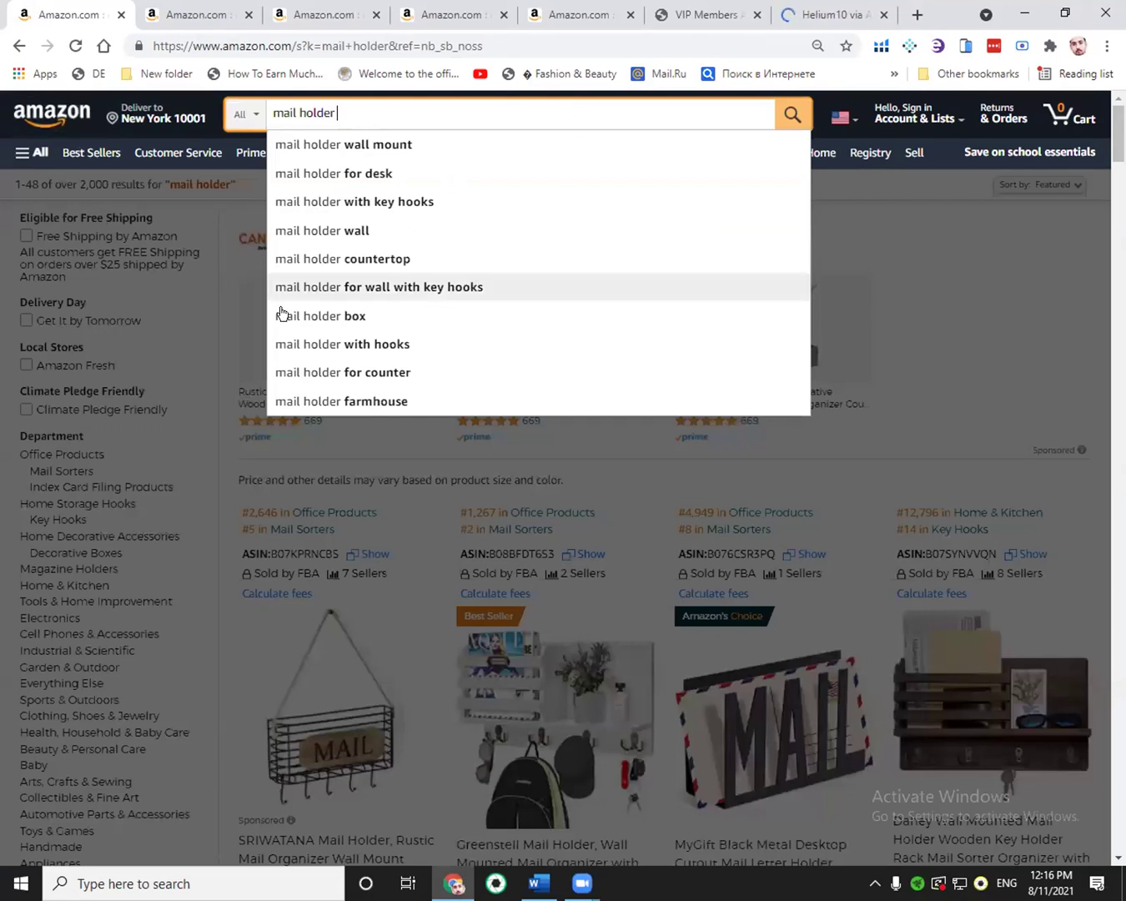
pyautogui.press('Escape')
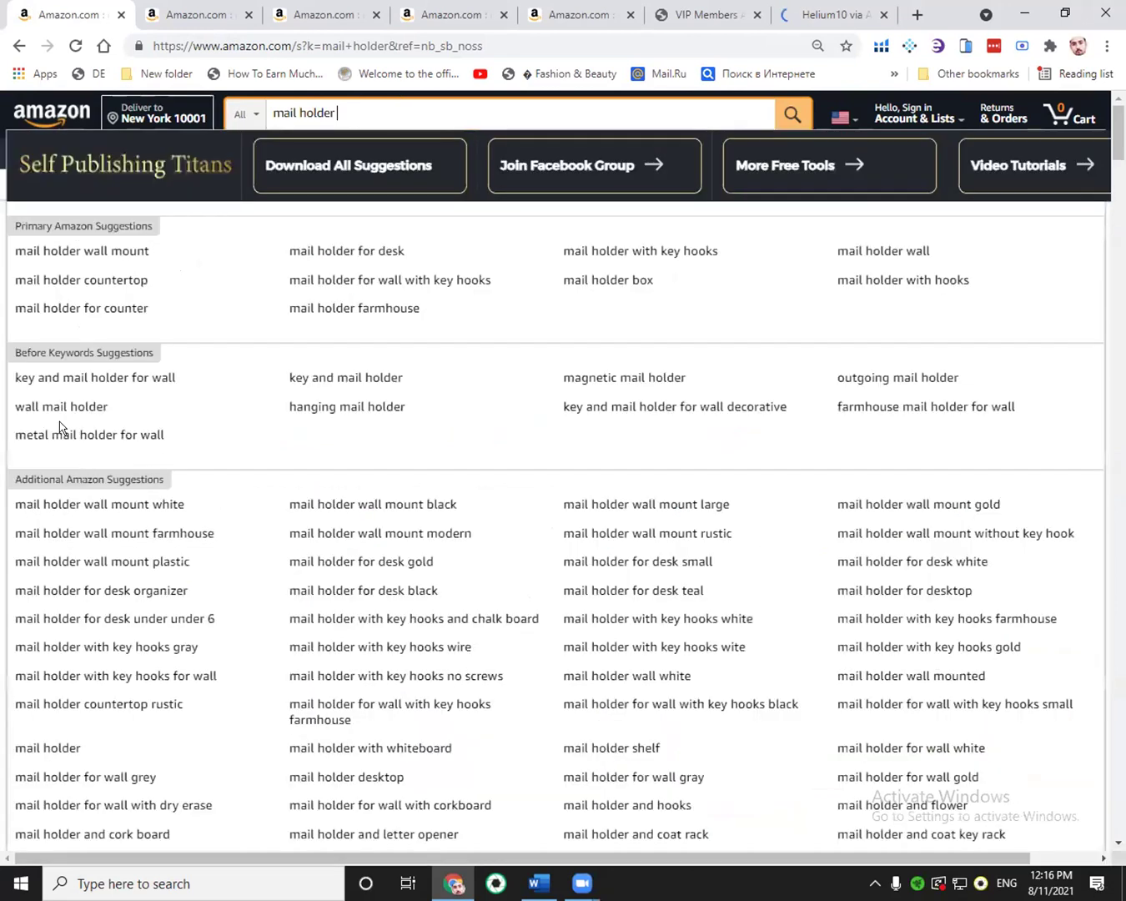
pyautogui.click(369, 115)
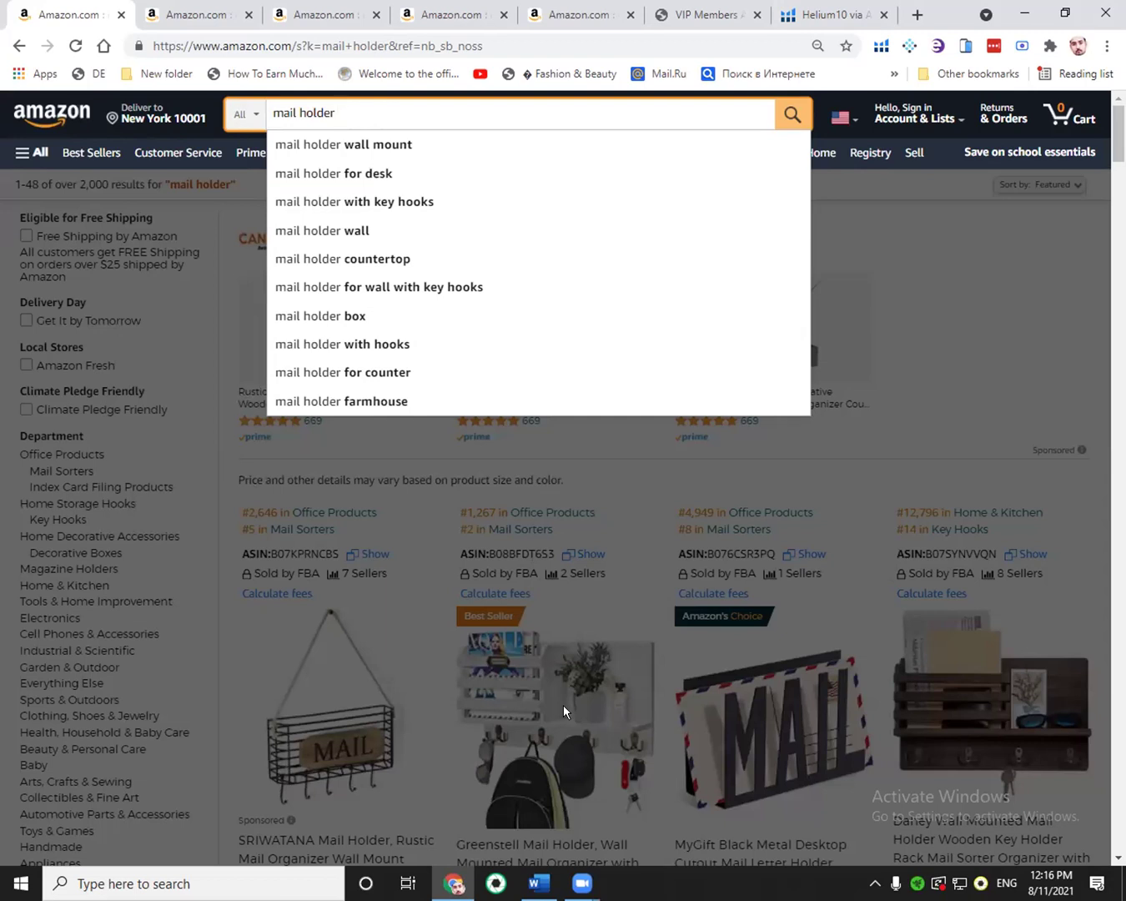
pyautogui.click(128, 486)
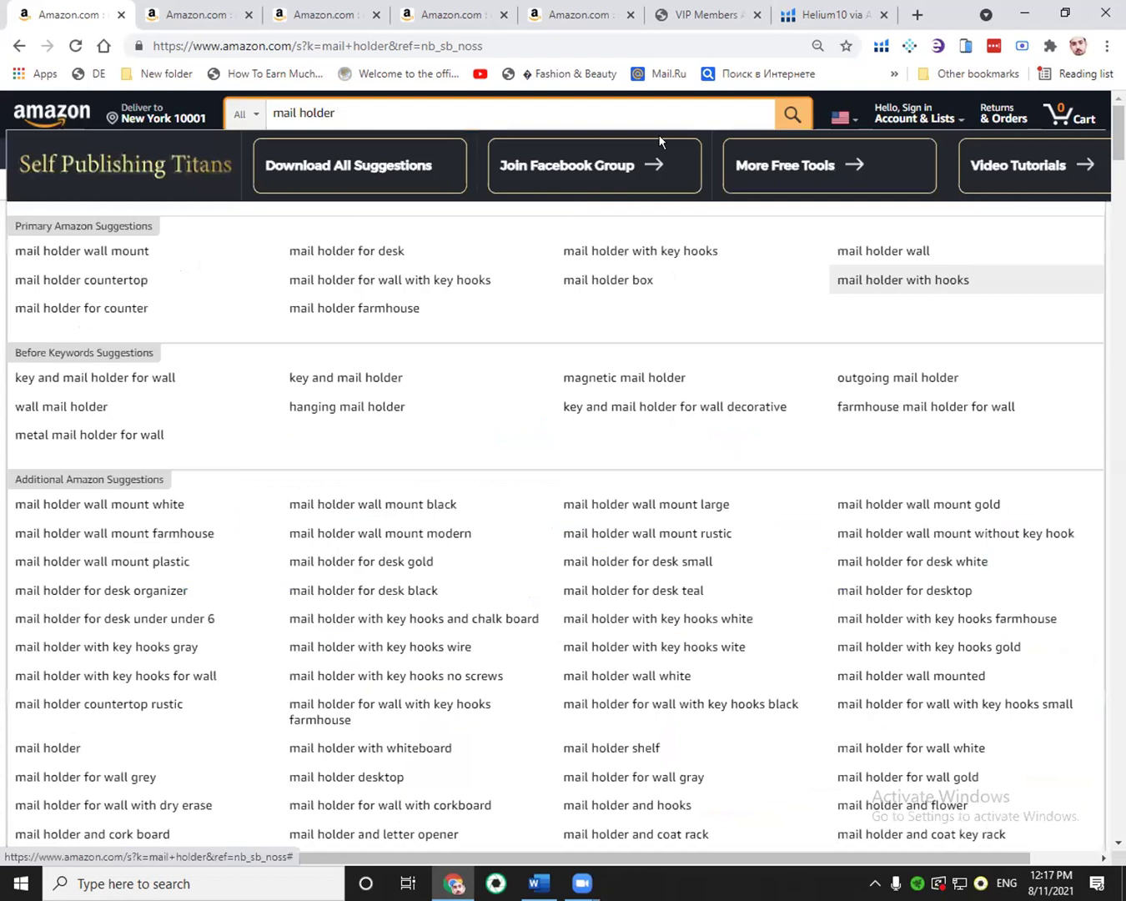
# Search Amazon for "mail holder" and look through the listed products.
pyautogui.click(791, 114)
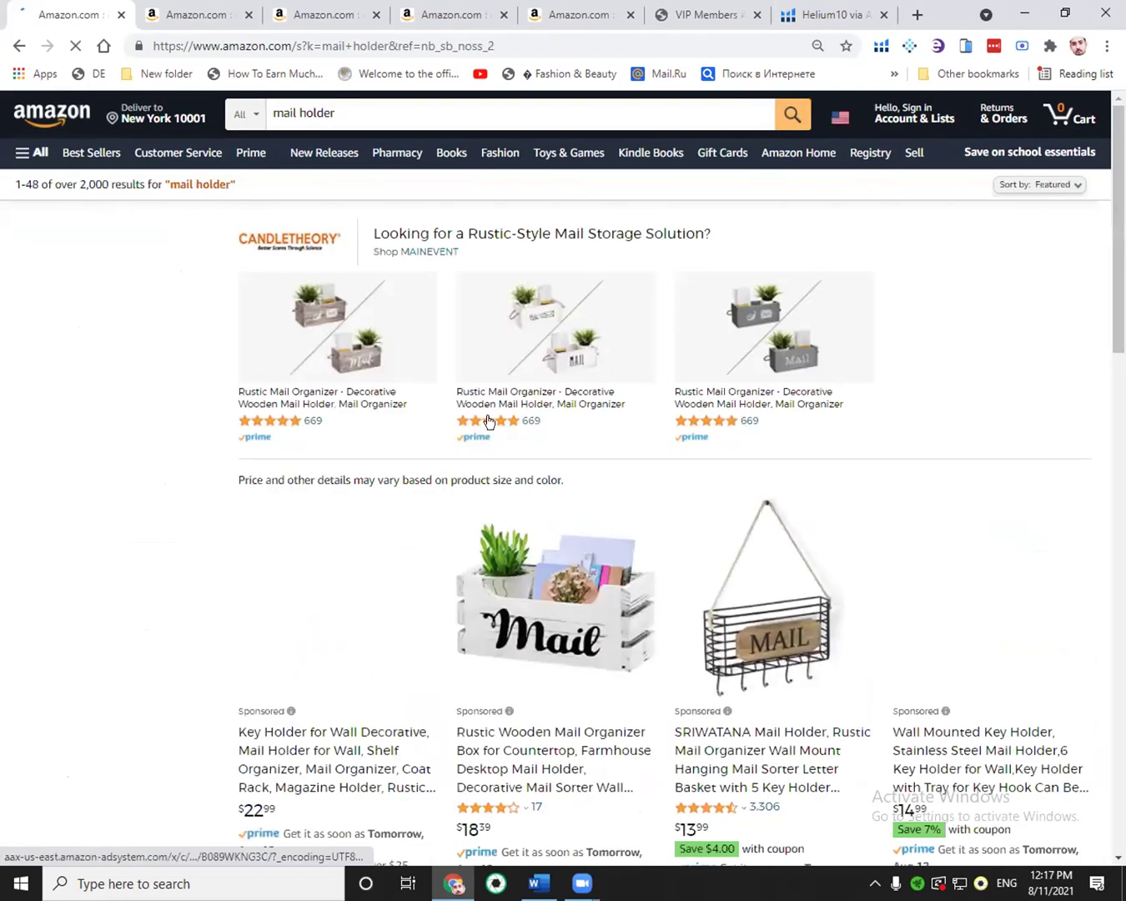
pyautogui.scroll(-3, 531, 432)
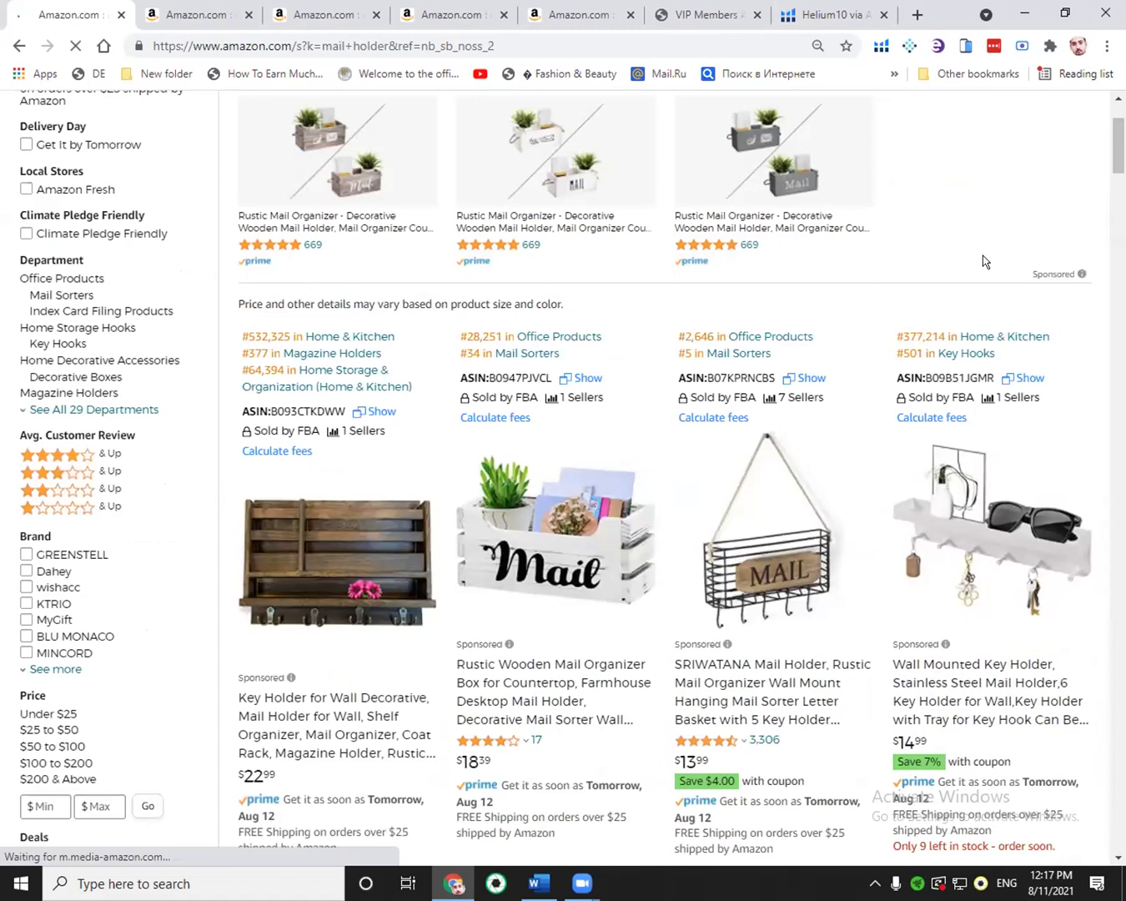
pyautogui.scroll(-1, 719, 271)
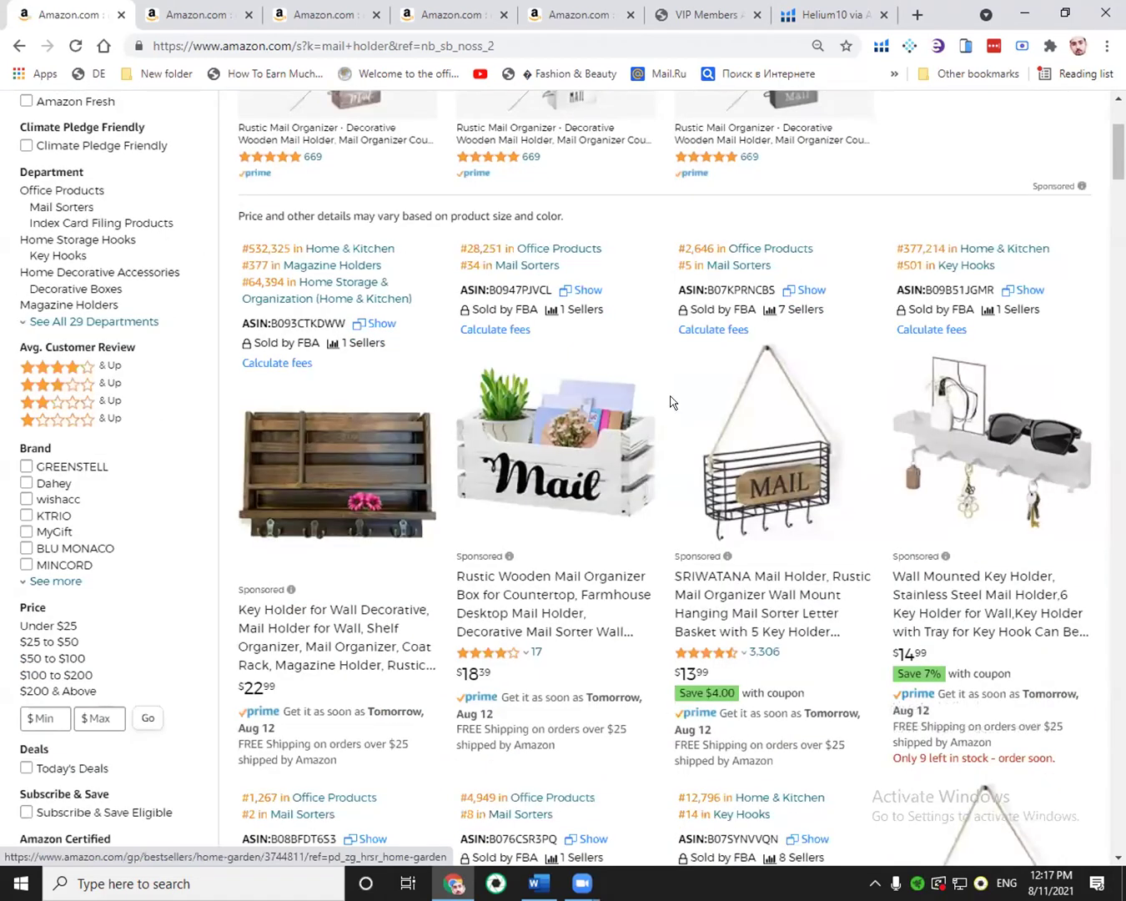
pyautogui.scroll(-5, 671, 401)
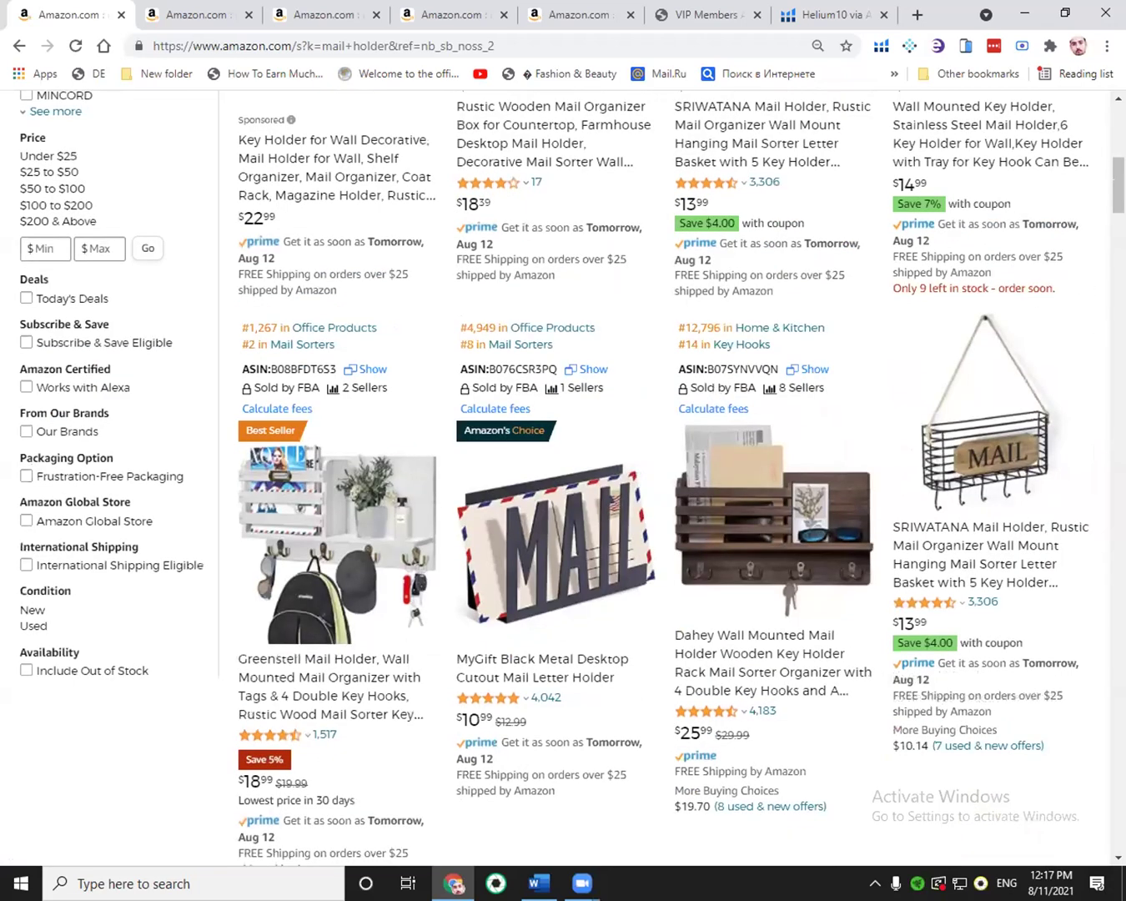
pyautogui.scroll(-10, 680, 479)
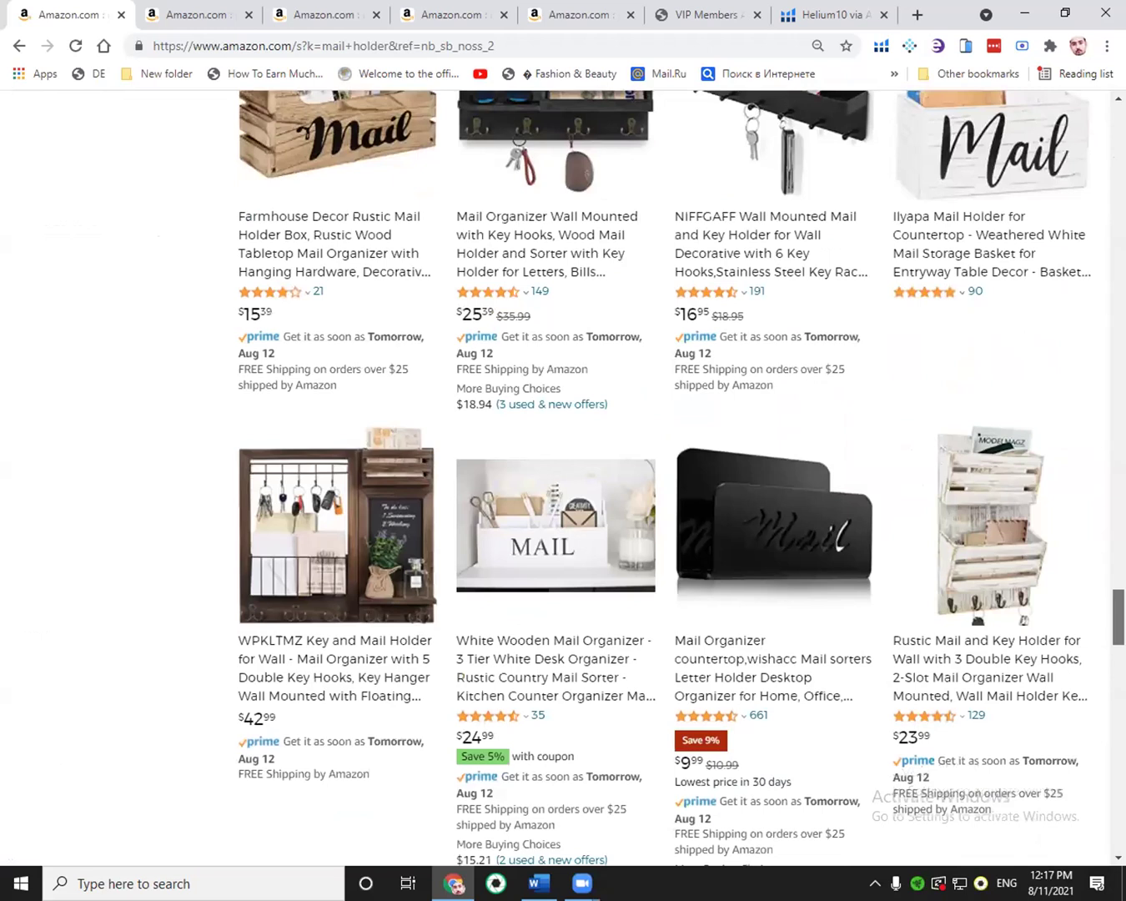
pyautogui.scroll(10, 564, 476)
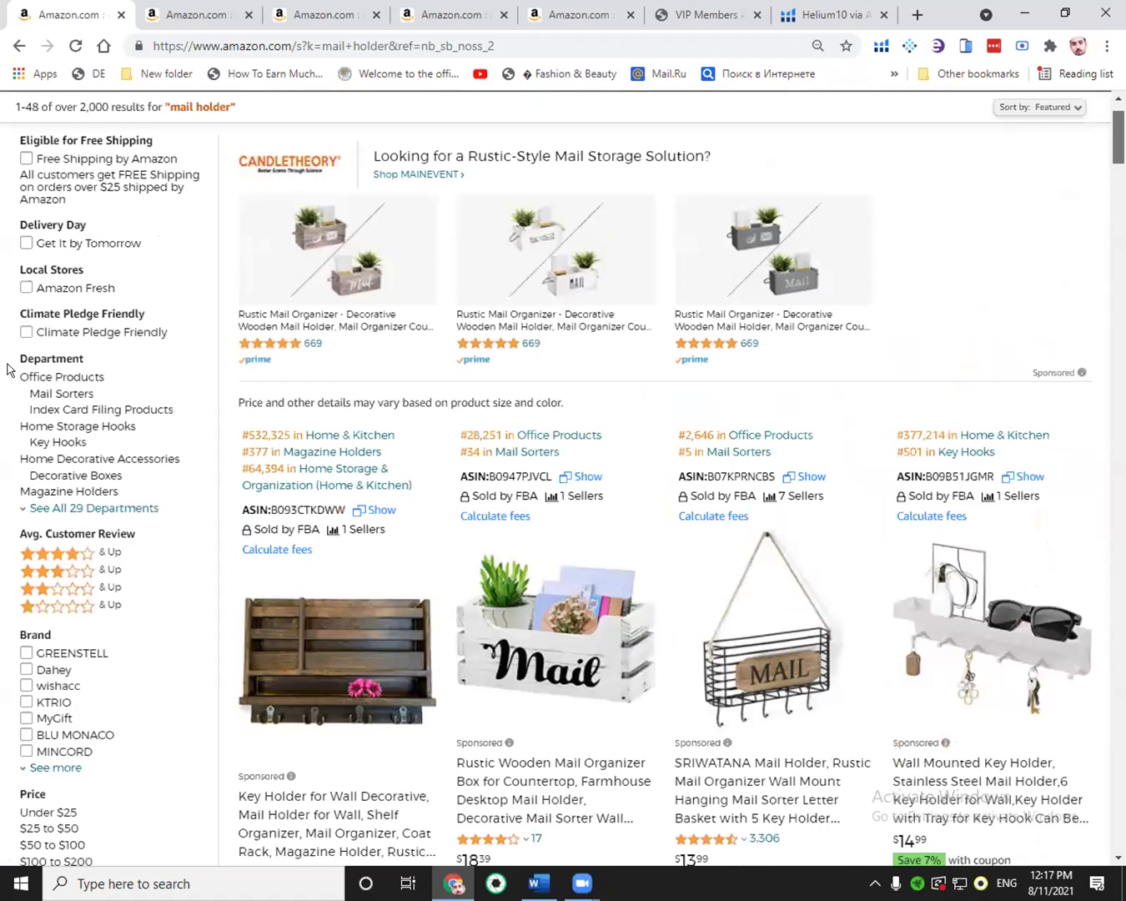
# Expand the full department list for the mail holder results and bring up the Xray results for the Office Products category.
pyautogui.click(93, 509)
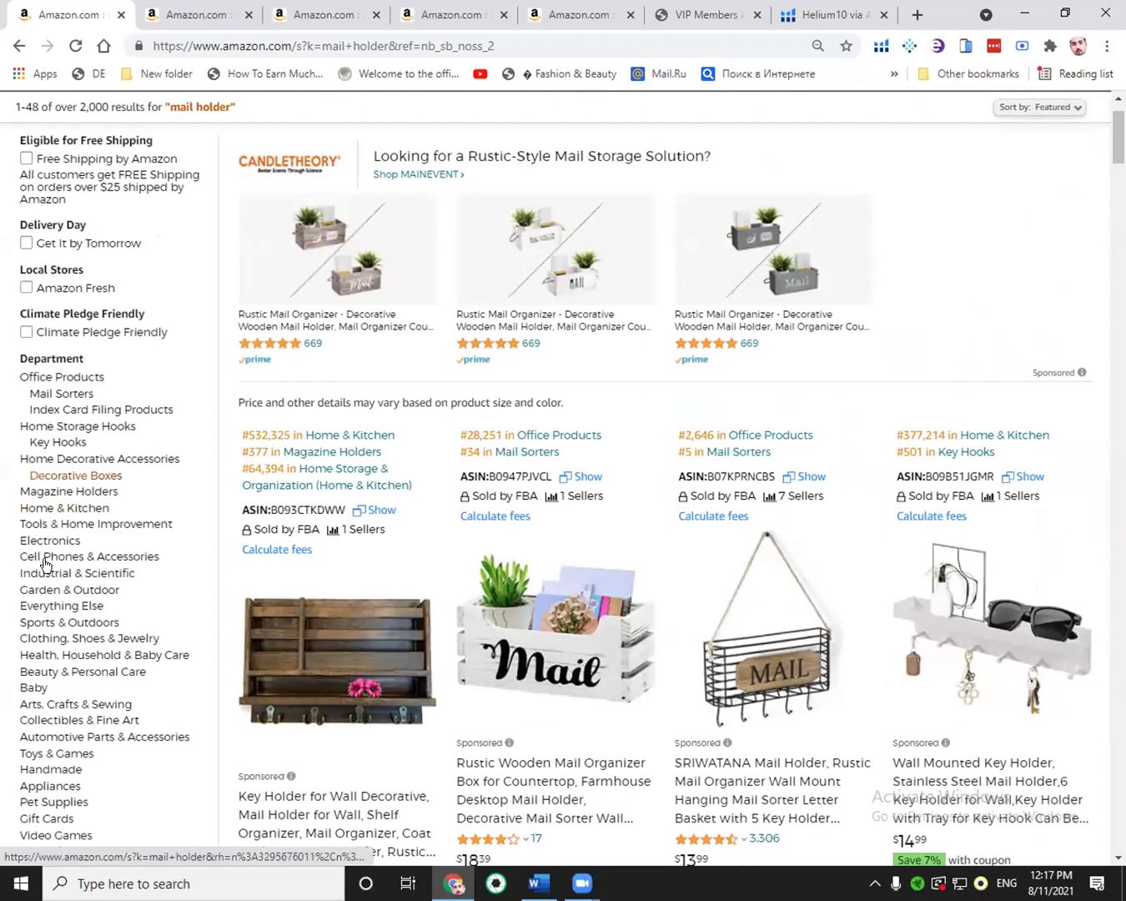
pyautogui.scroll(-2, 10, 666)
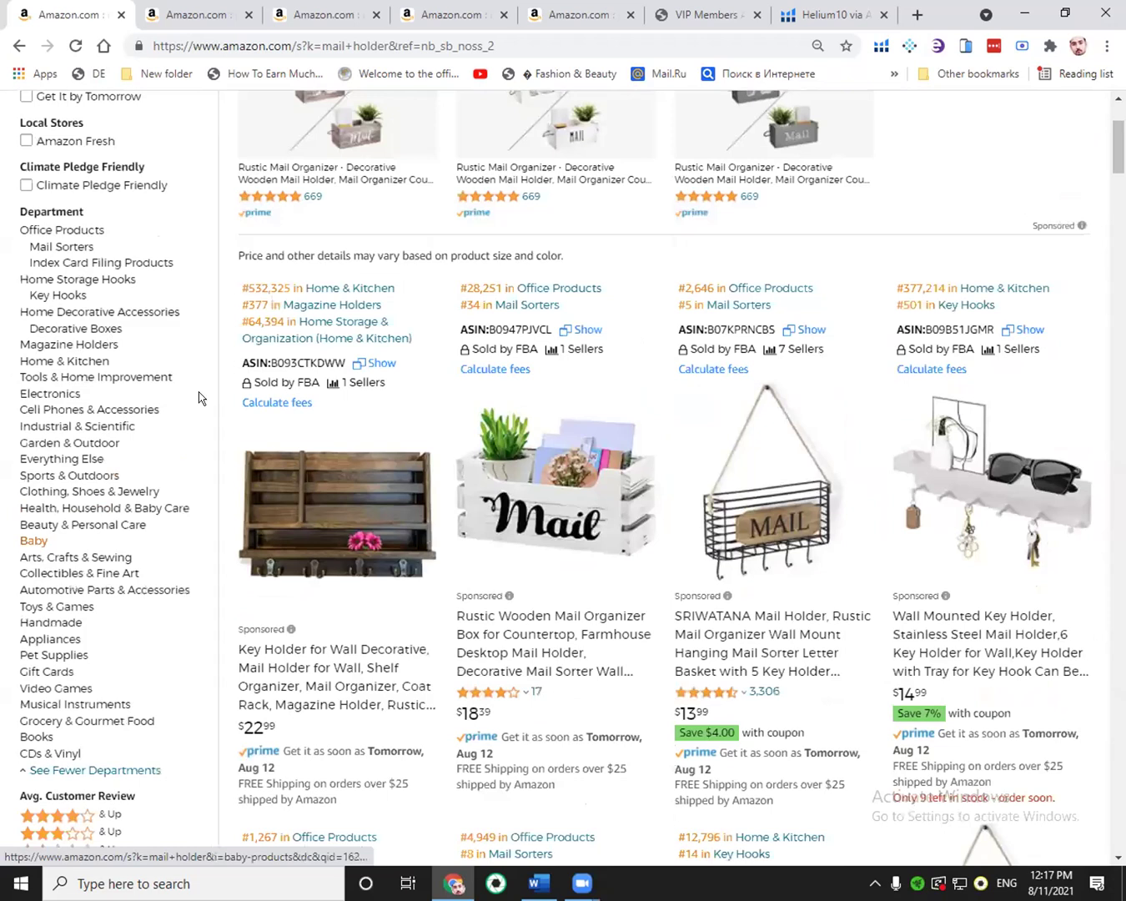
pyautogui.scroll(2, 13, 355)
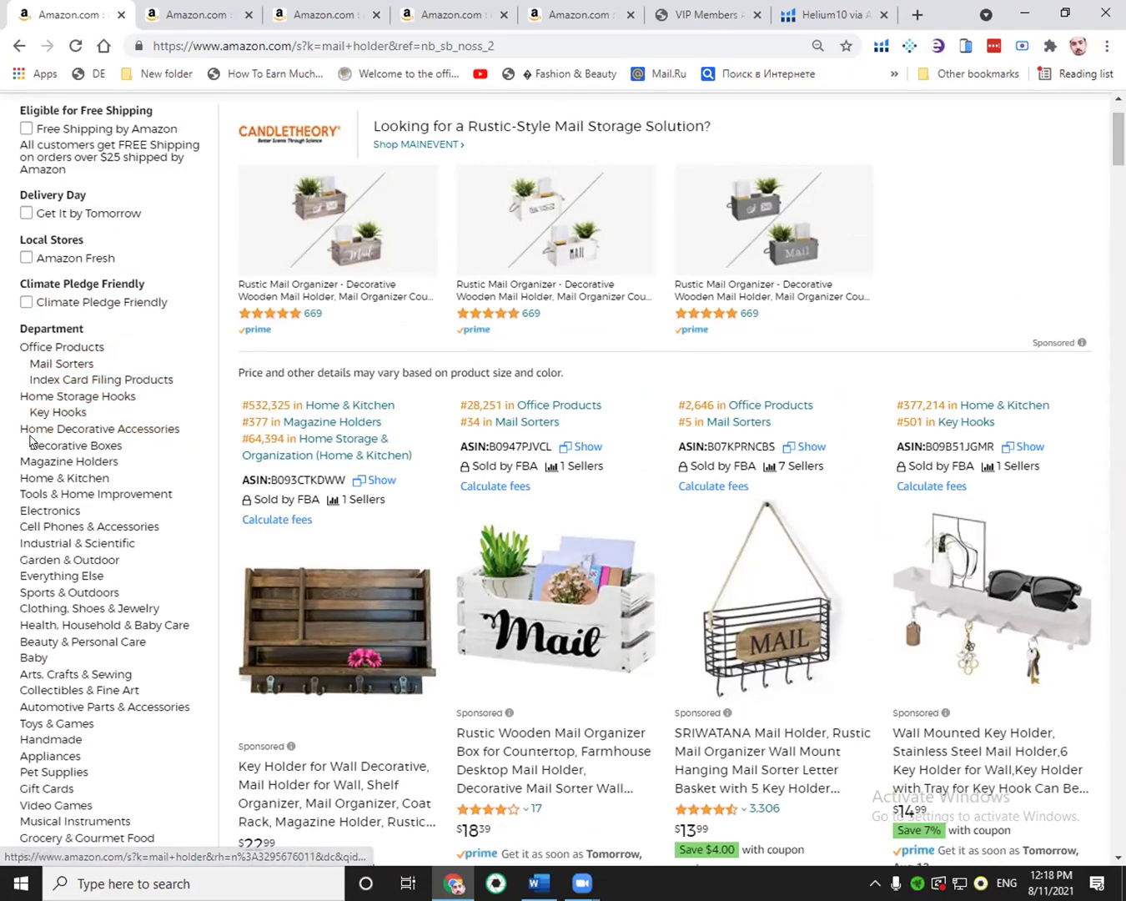
pyautogui.scroll(-1, 83, 476)
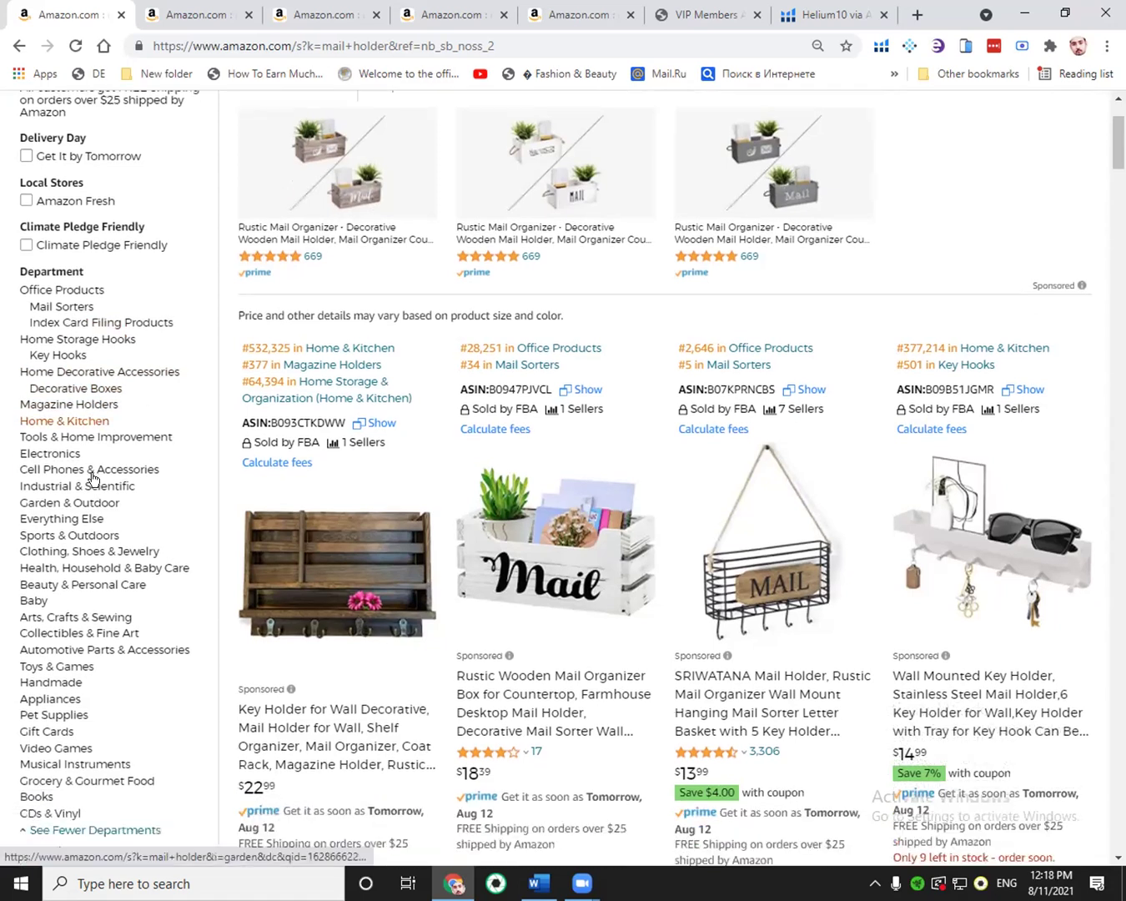
pyautogui.scroll(1, 83, 458)
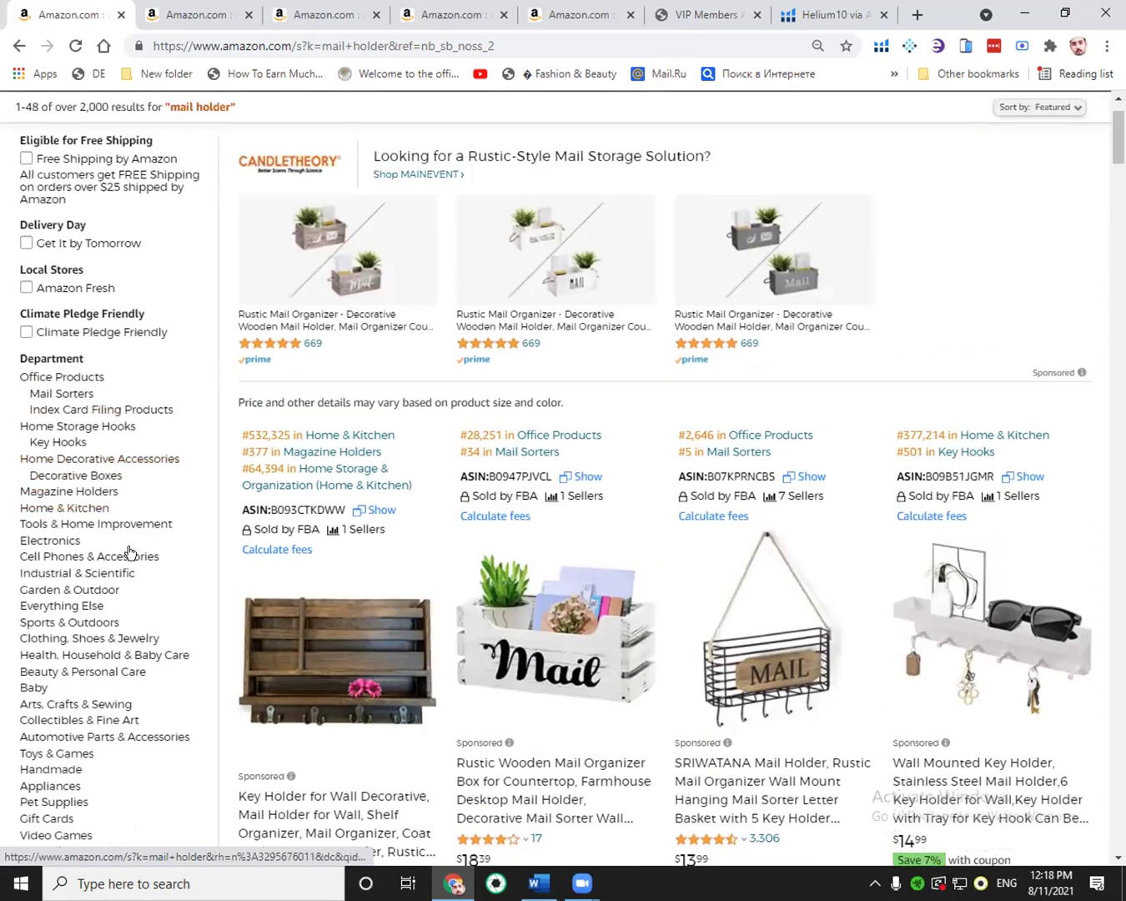
pyautogui.click(193, 12)
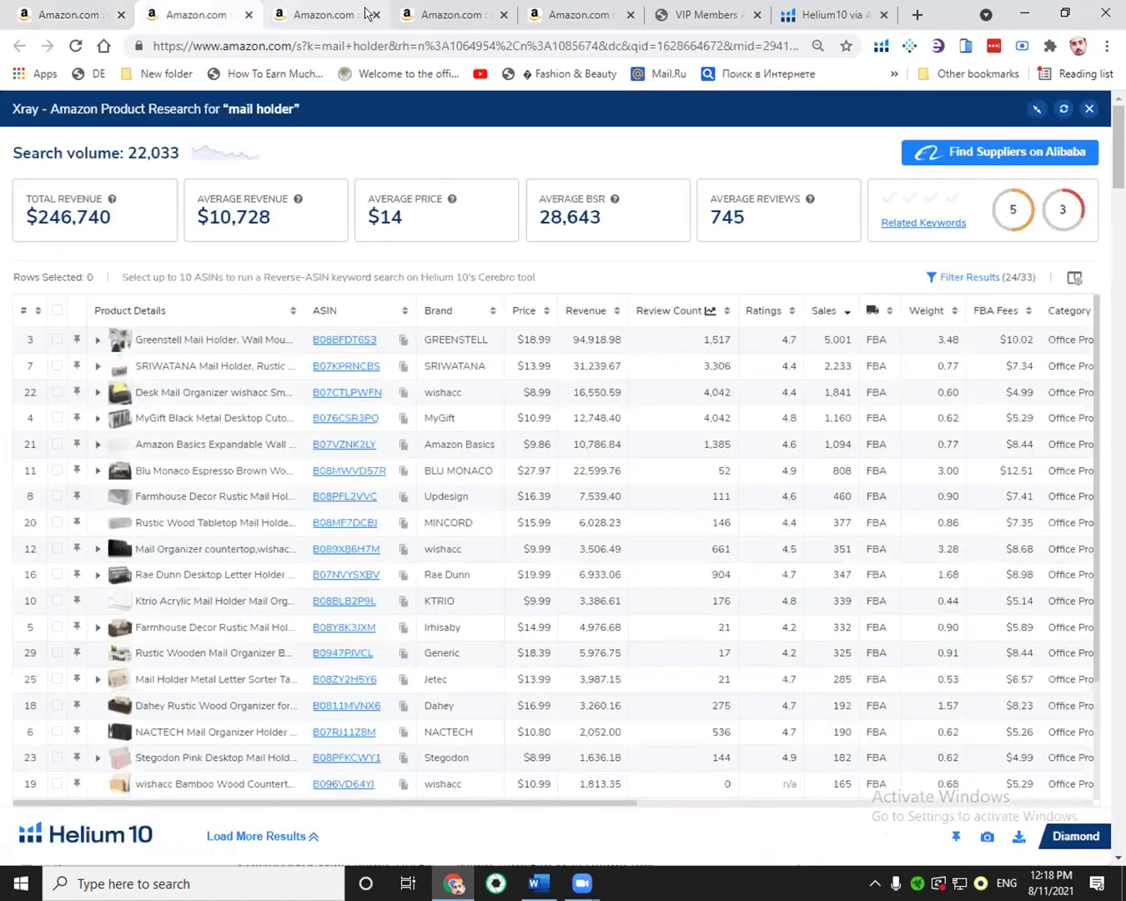
# Review the Xray results for the Home & Kitchen mail holder category and the Amazon Mail Sorters listings.
pyautogui.click(563, 14)
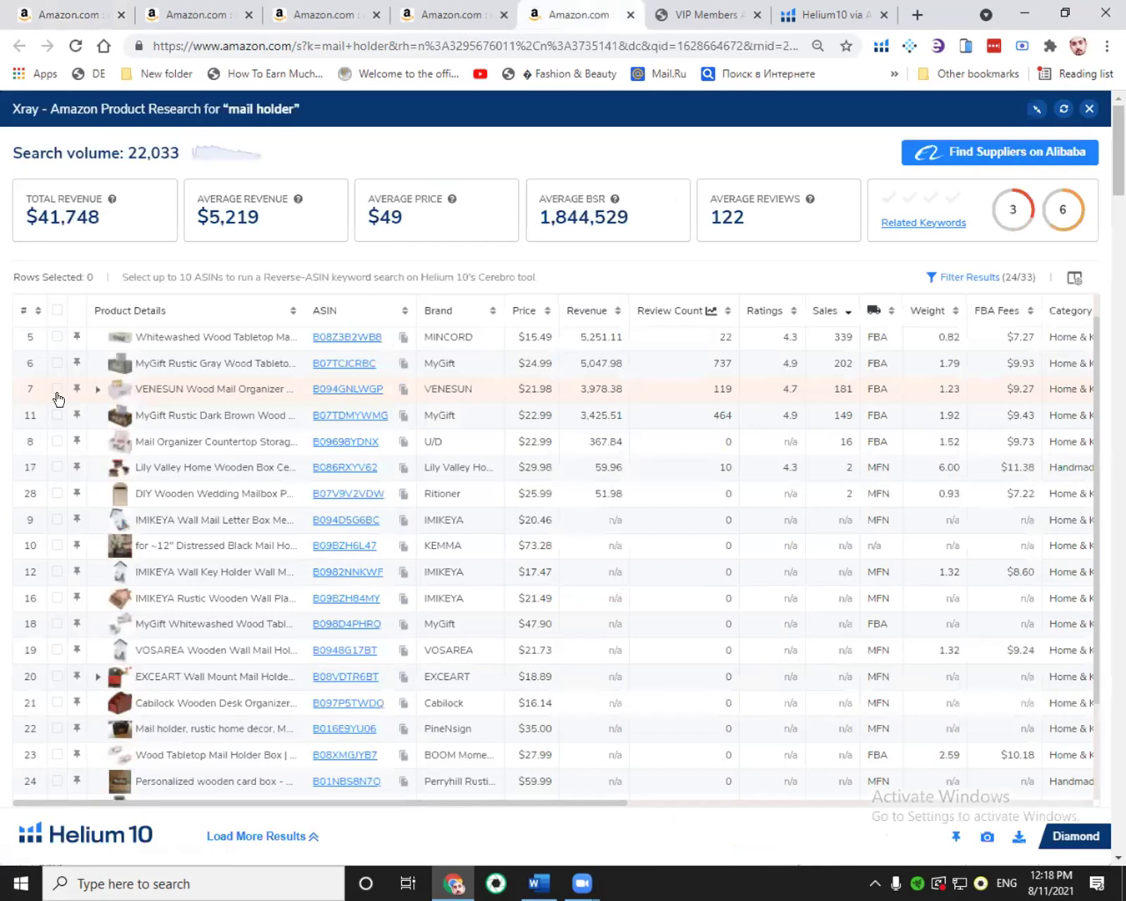
pyautogui.press('Escape')
pyautogui.click(114, 345)
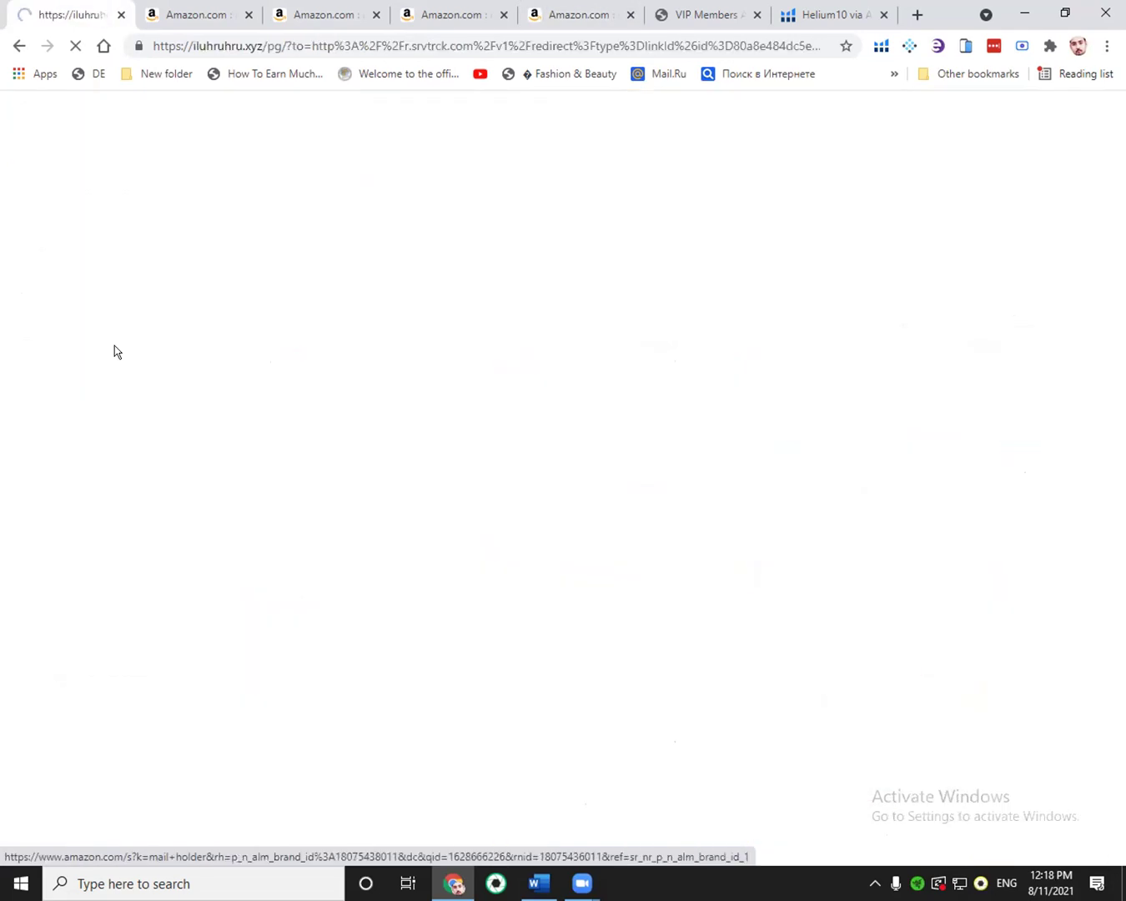
pyautogui.click(17, 45)
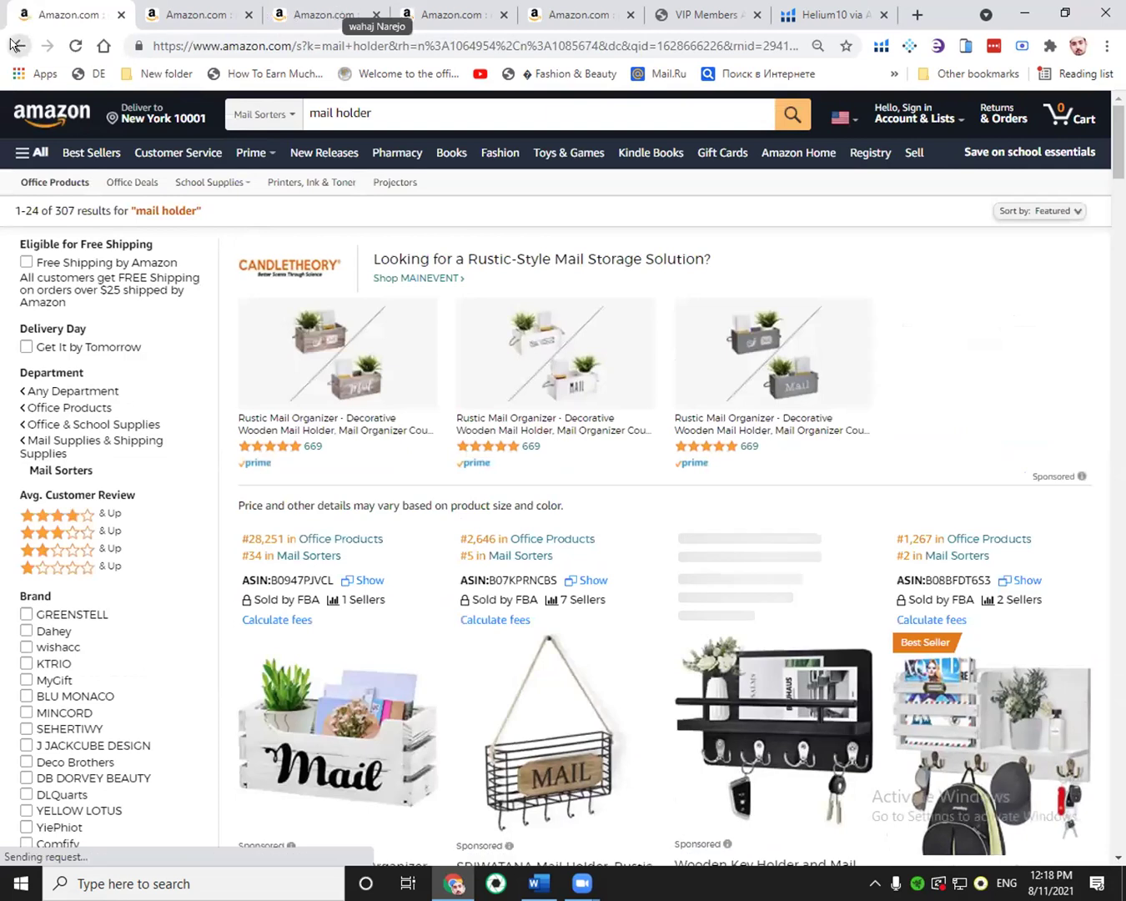
pyautogui.click(190, 12)
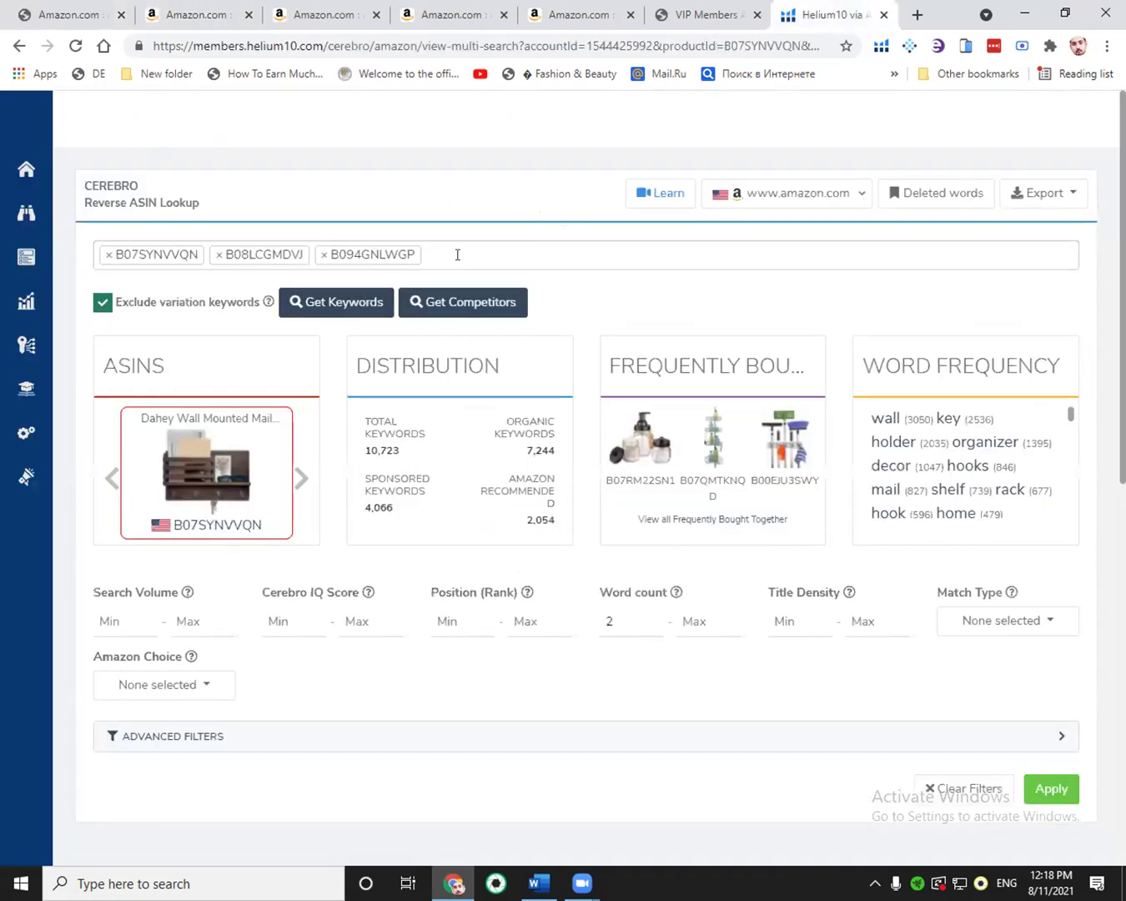
# Set the minimum search volume filter to 500 for the Cerebro keywords.
pyautogui.click(100, 234)
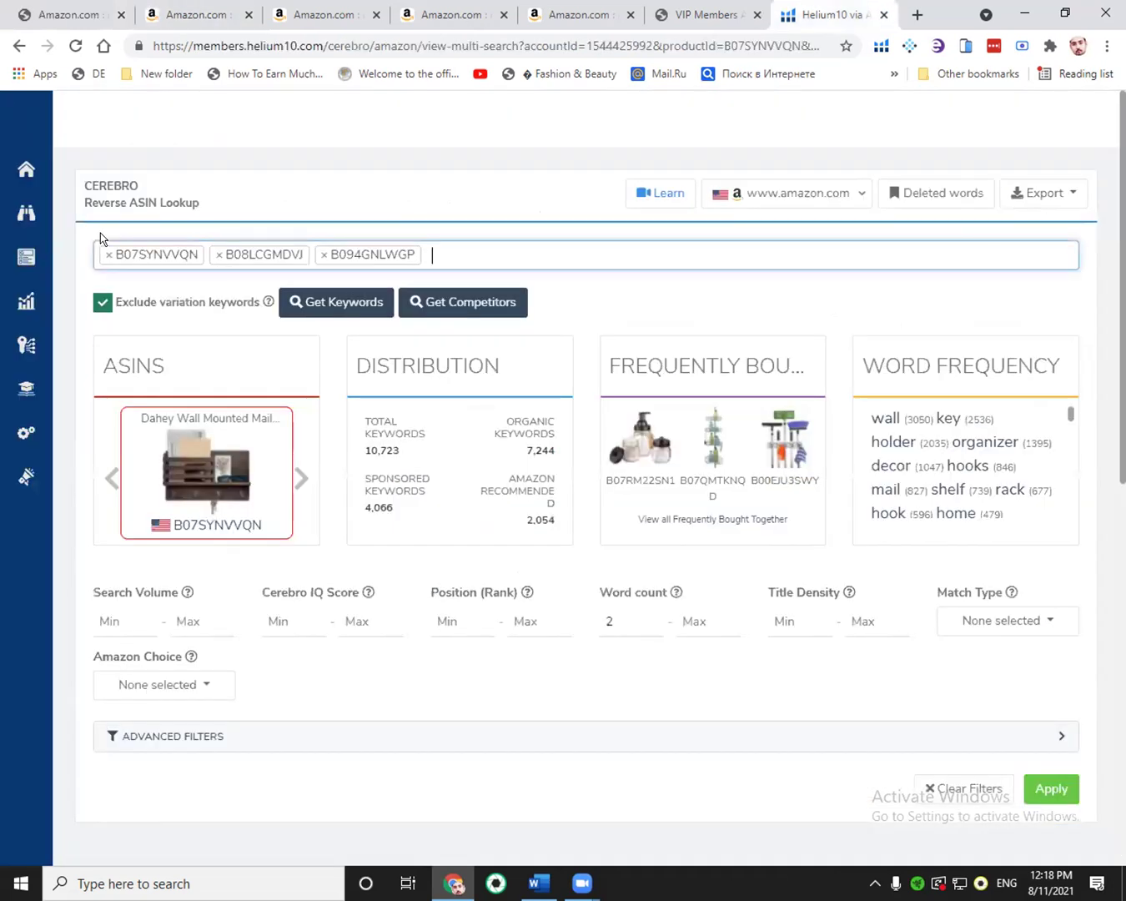
pyautogui.scroll(-3, 265, 451)
pyautogui.scroll(3, 264, 450)
pyautogui.scroll(-3, 265, 451)
pyautogui.scroll(-1, 84, 361)
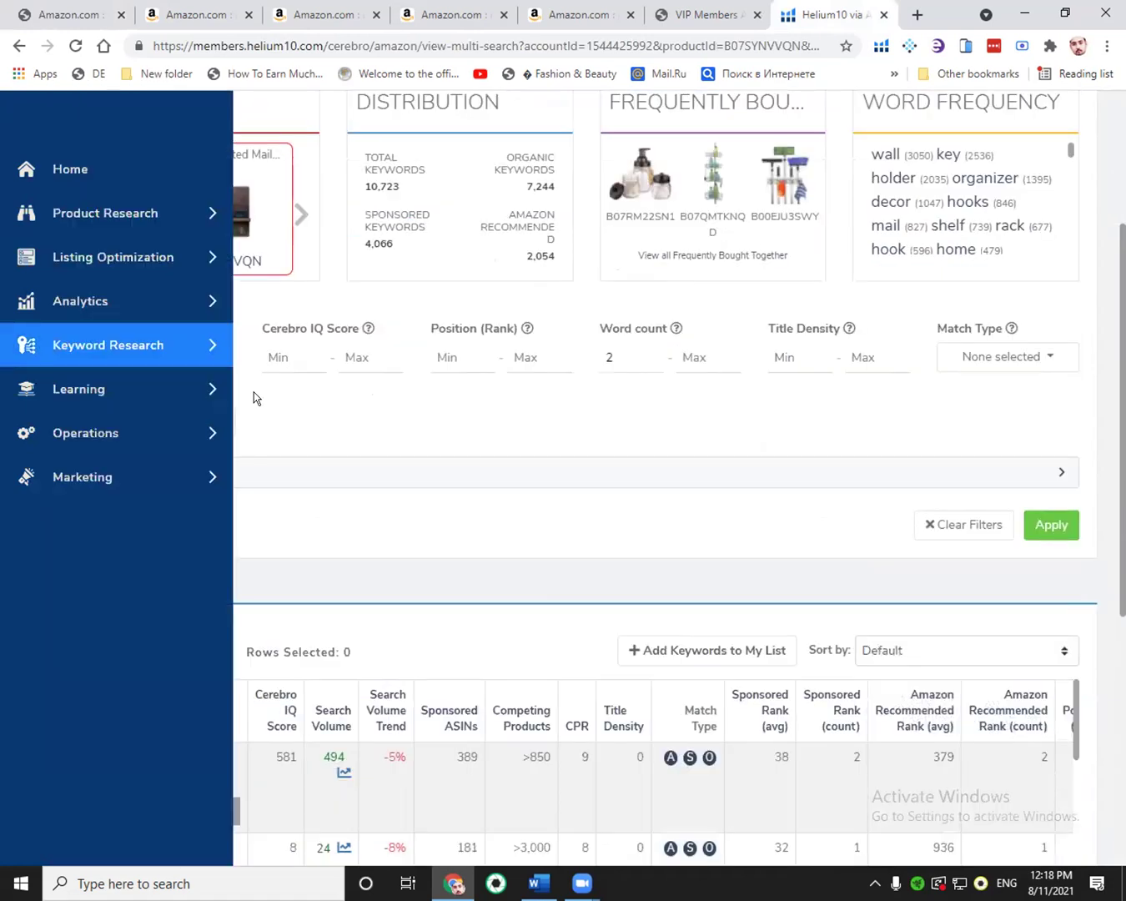
pyautogui.click(97, 352)
pyautogui.write('5')
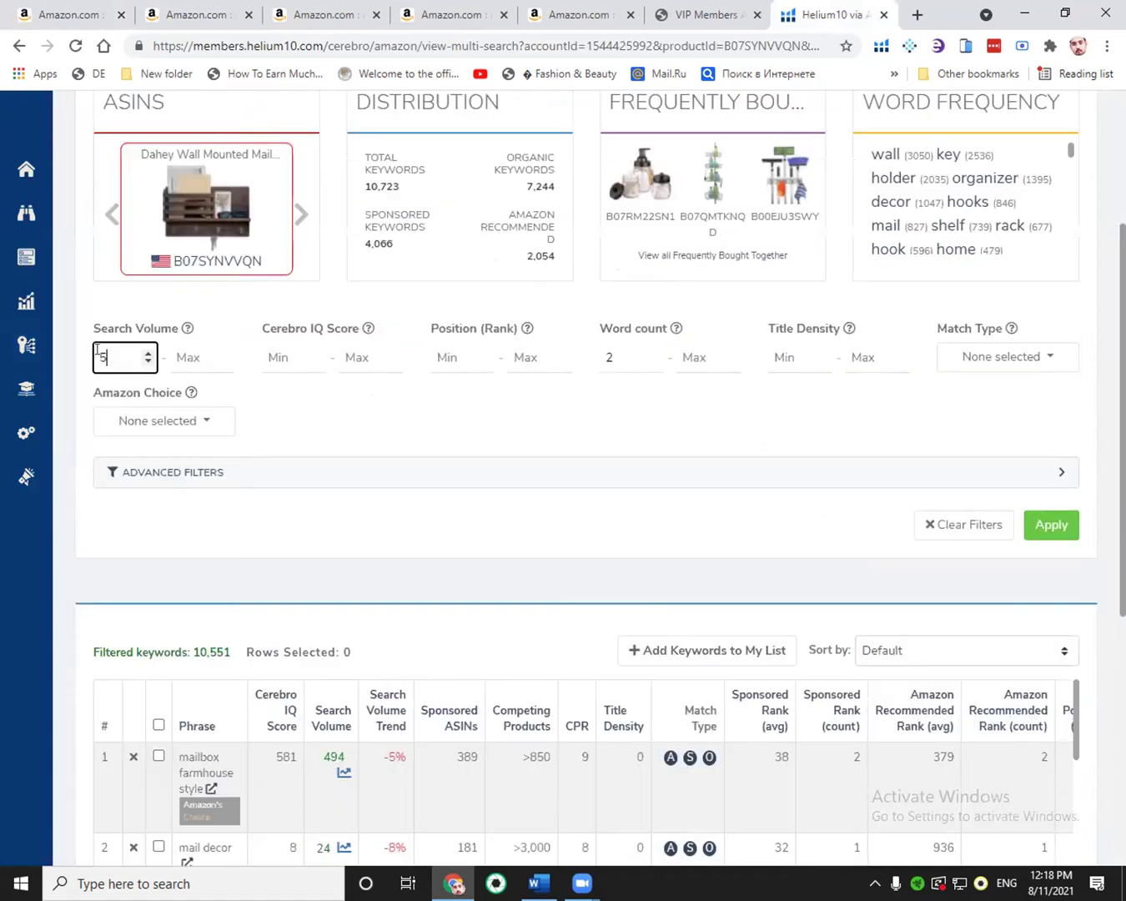
pyautogui.write('00')
# Limit the match type filter to Organic and Sponsored keywords.
pyautogui.moveTo(529, 329)
pyautogui.click(1027, 368)
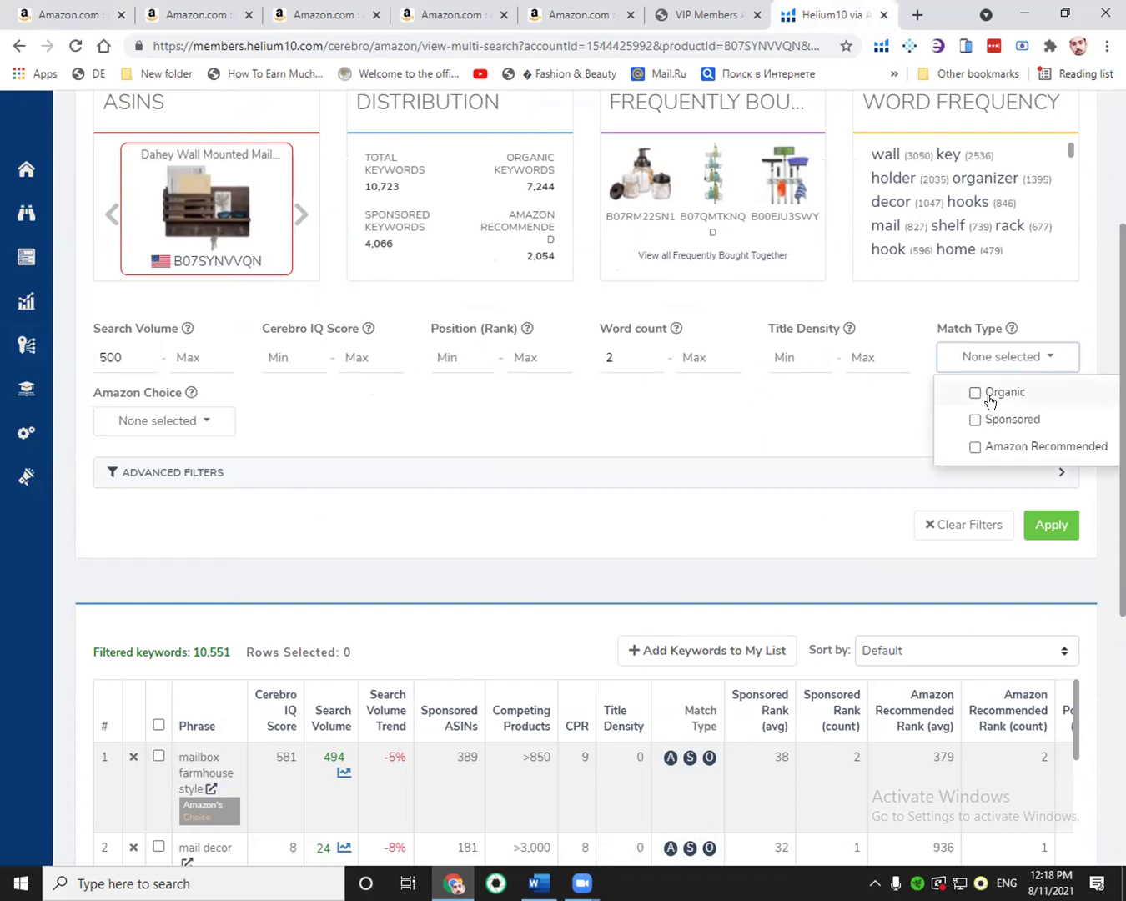
pyautogui.click(994, 402)
pyautogui.click(968, 421)
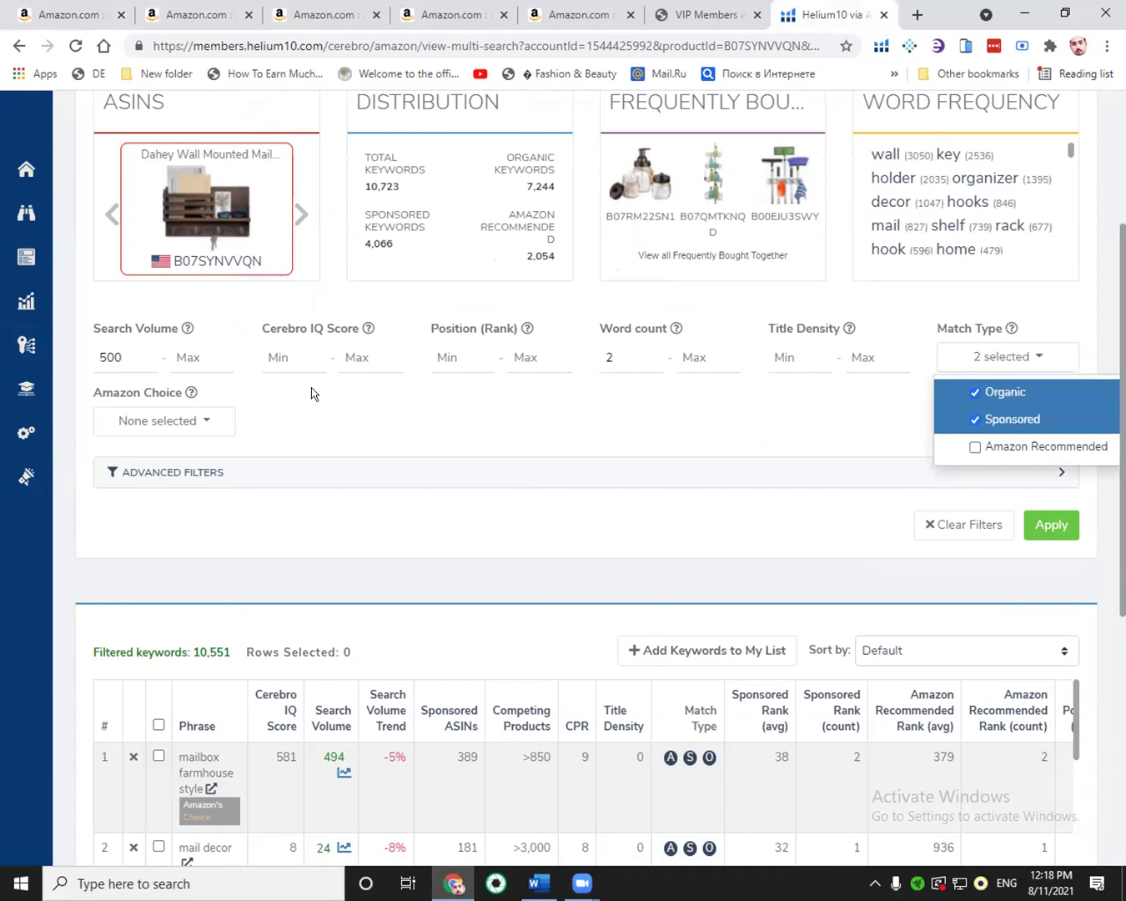
# Set the Amazon Choice filter to Analyzed product and Other product and apply all keyword filters.
pyautogui.click(182, 414)
pyautogui.click(169, 484)
pyautogui.click(170, 511)
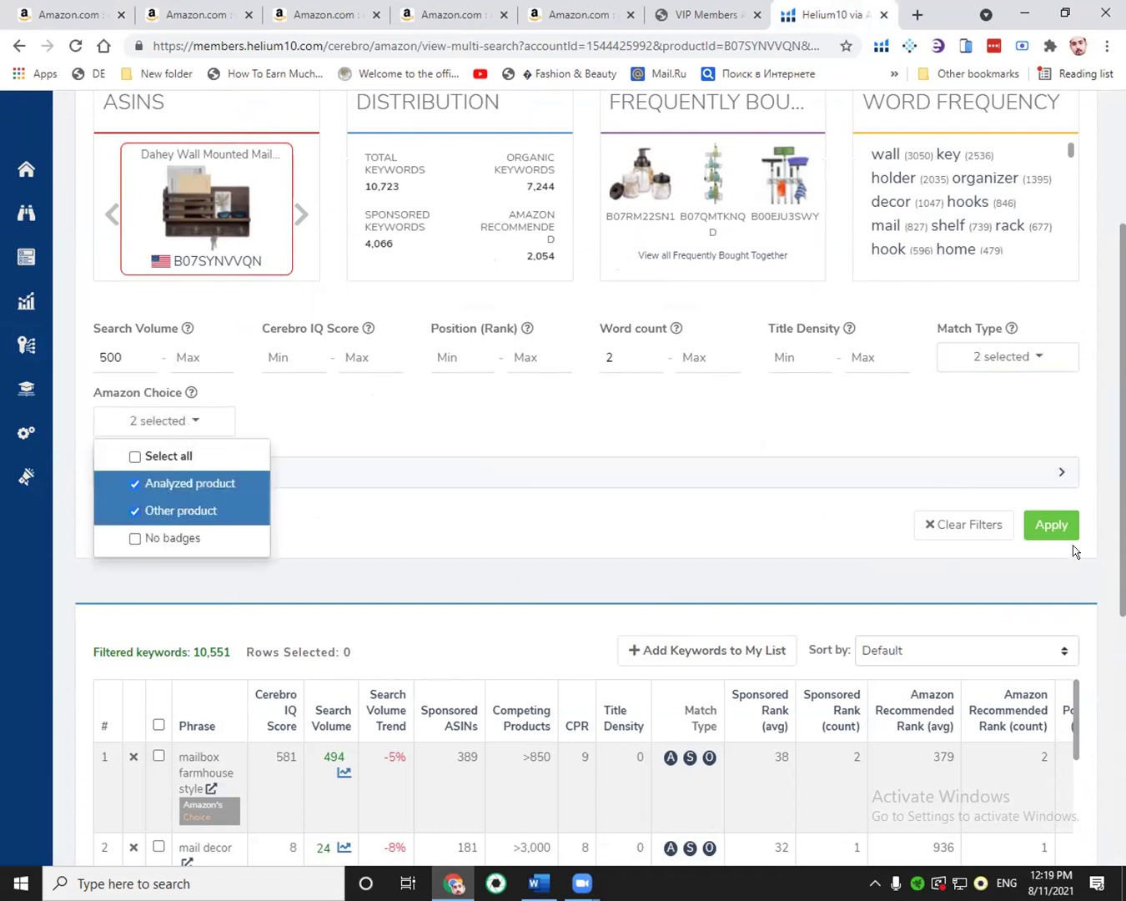
pyautogui.click(1077, 524)
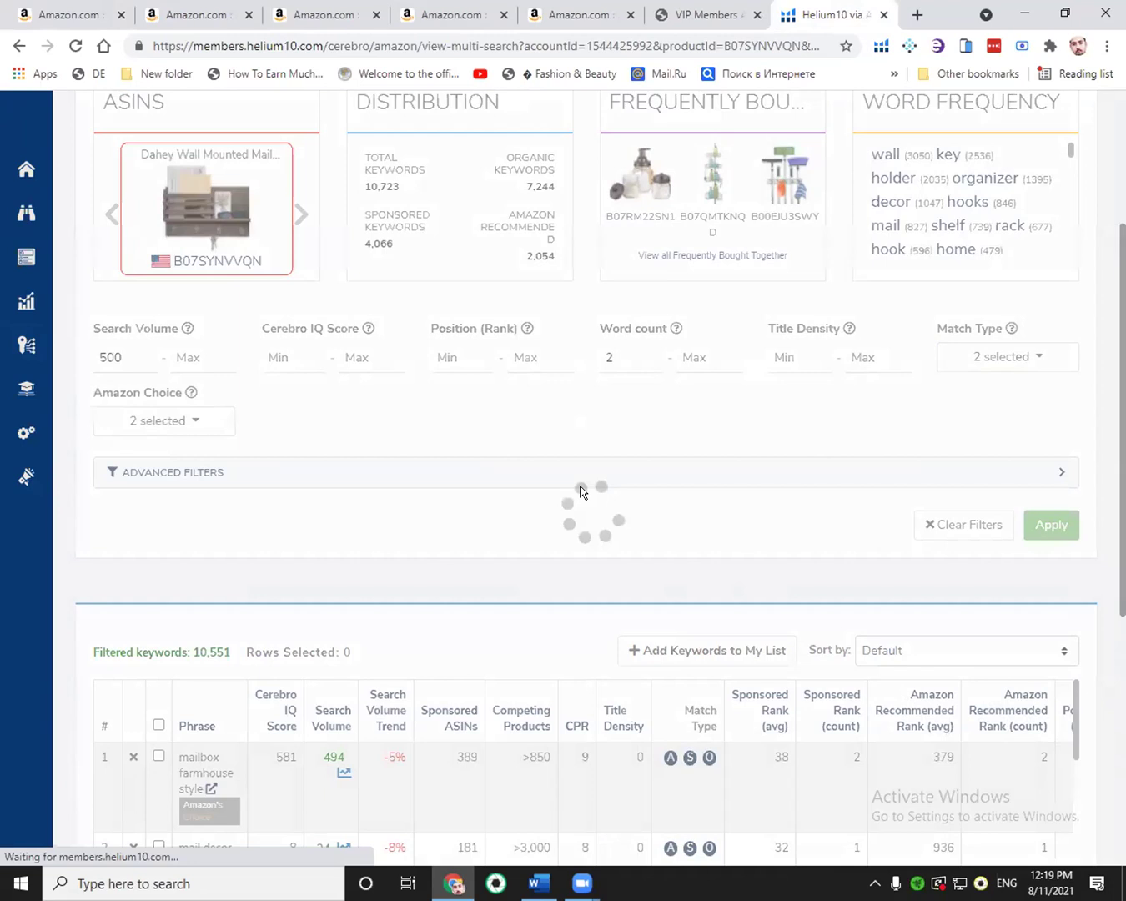
# Sort the filtered keywords by search volume from high to low.
pyautogui.scroll(-2, 337, 463)
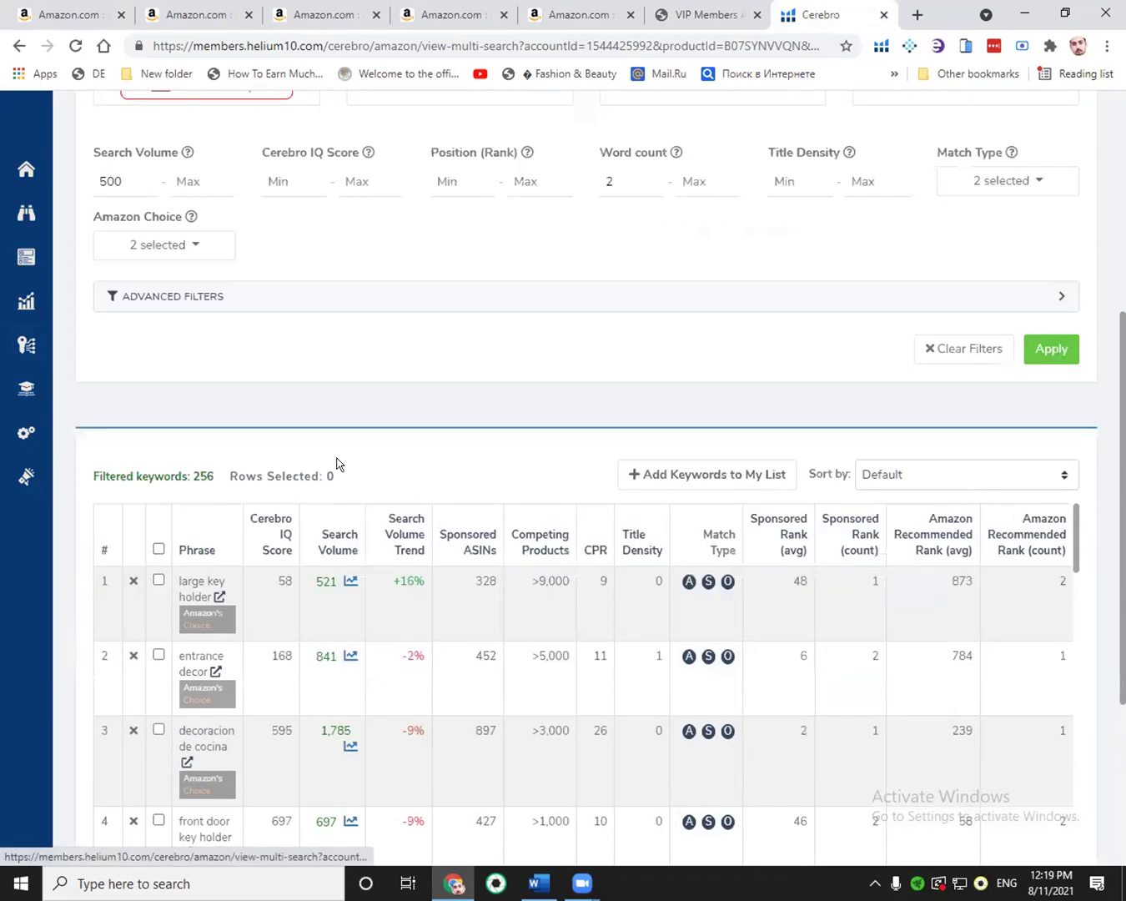
pyautogui.scroll(-2, 336, 464)
pyautogui.scroll(1, 327, 402)
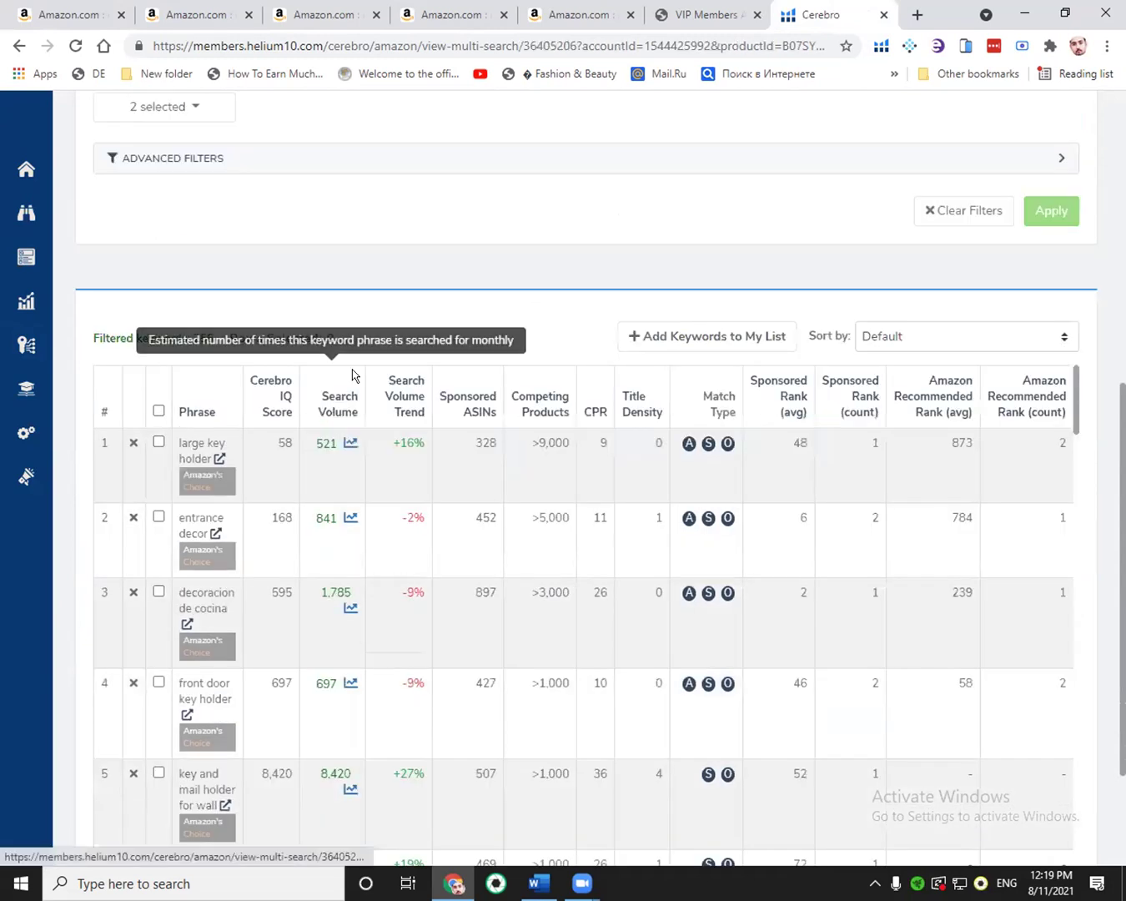
pyautogui.click(353, 375)
# Examine the sorted keyword phrases, their search volumes and the filtered keyword count.
pyautogui.scroll(4, 352, 375)
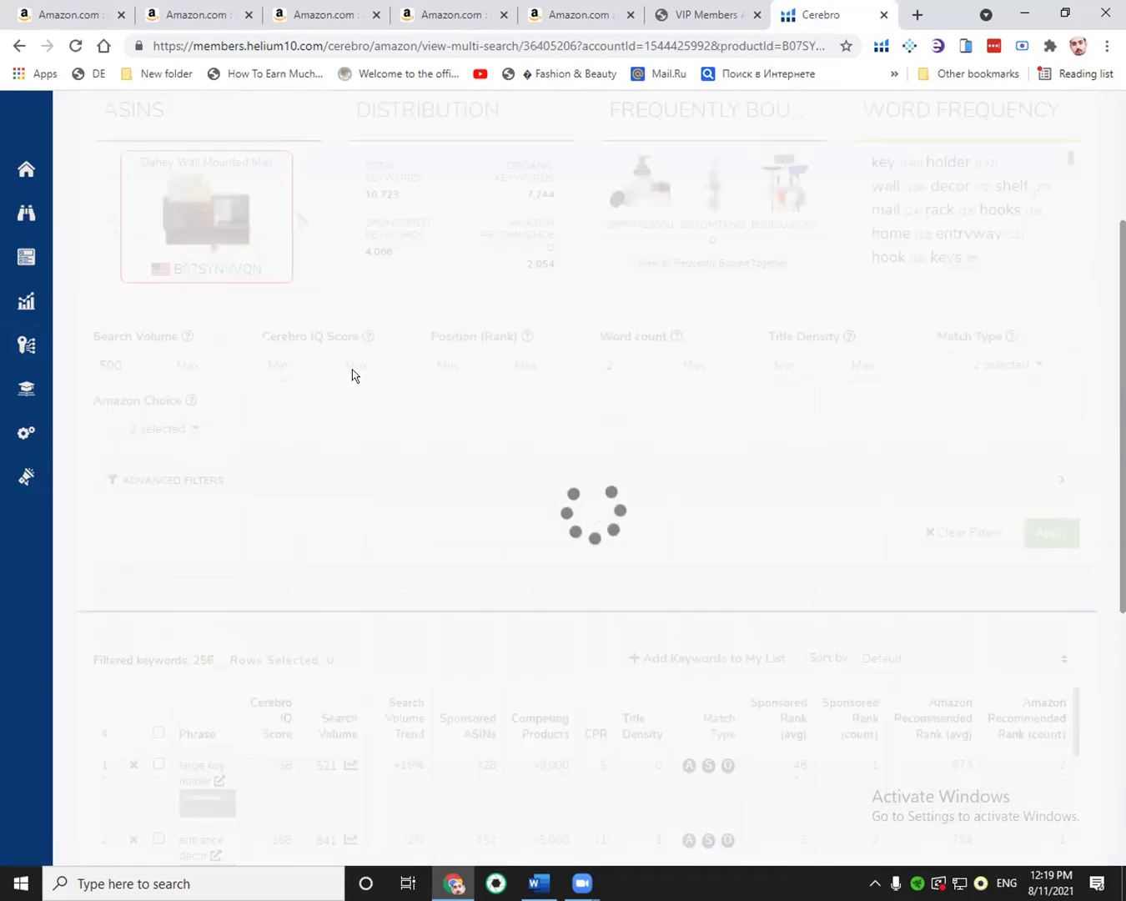
pyautogui.scroll(-4, 352, 375)
pyautogui.scroll(2, 317, 417)
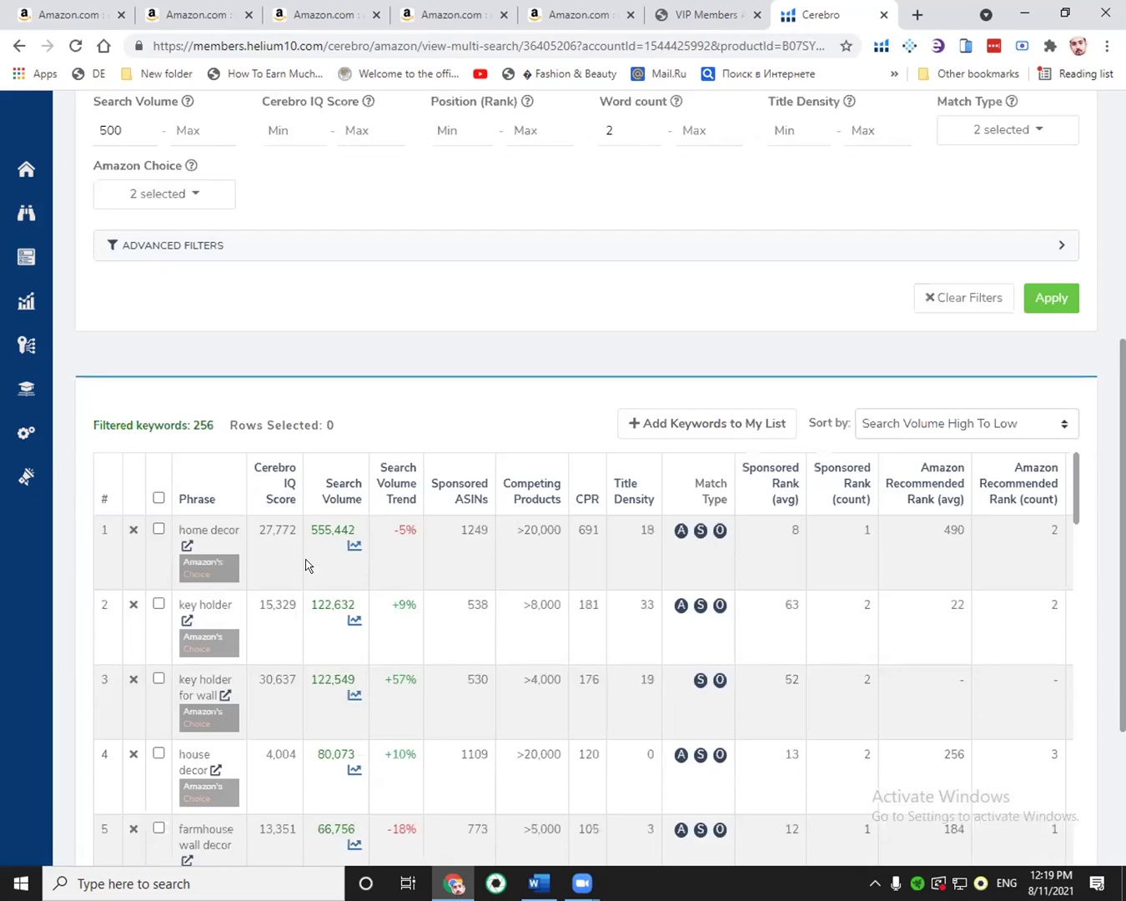
pyautogui.scroll(-2, 311, 601)
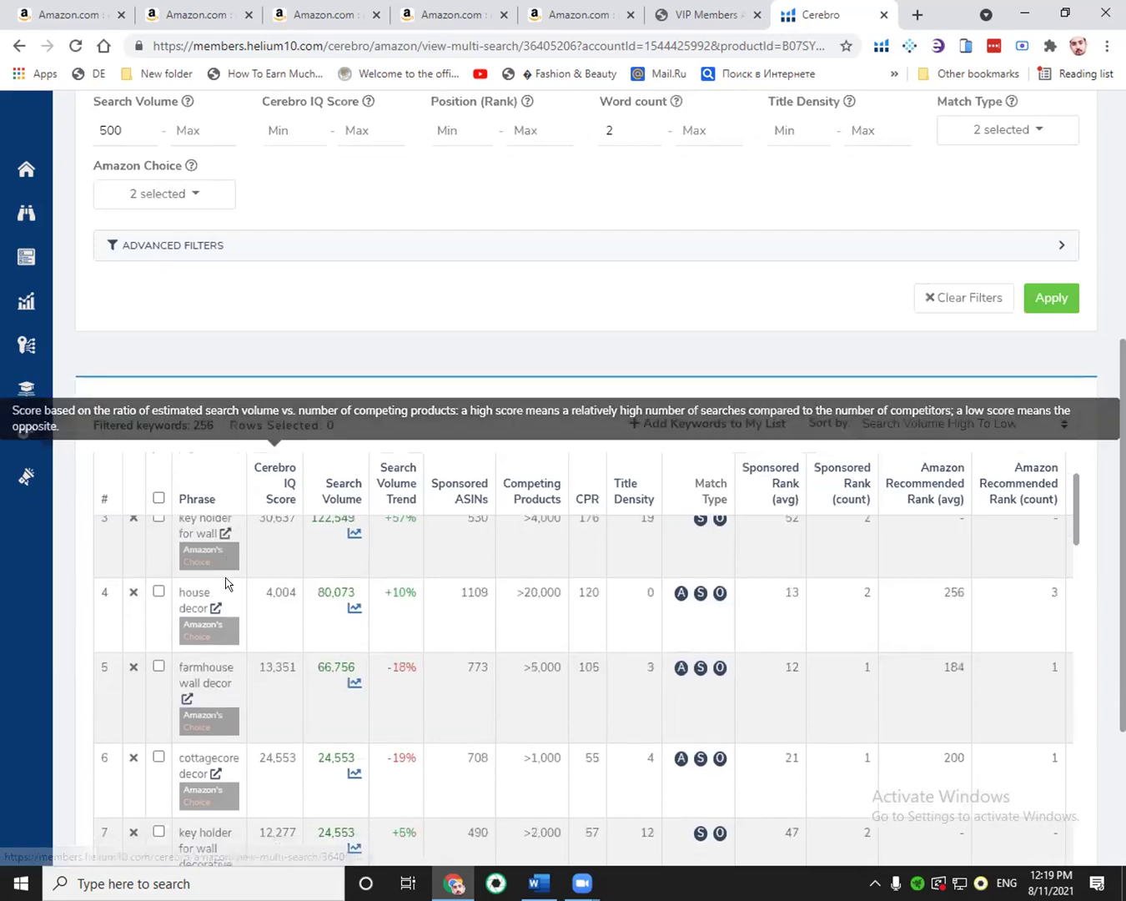
pyautogui.scroll(-4, 282, 712)
pyautogui.scroll(-2, 138, 492)
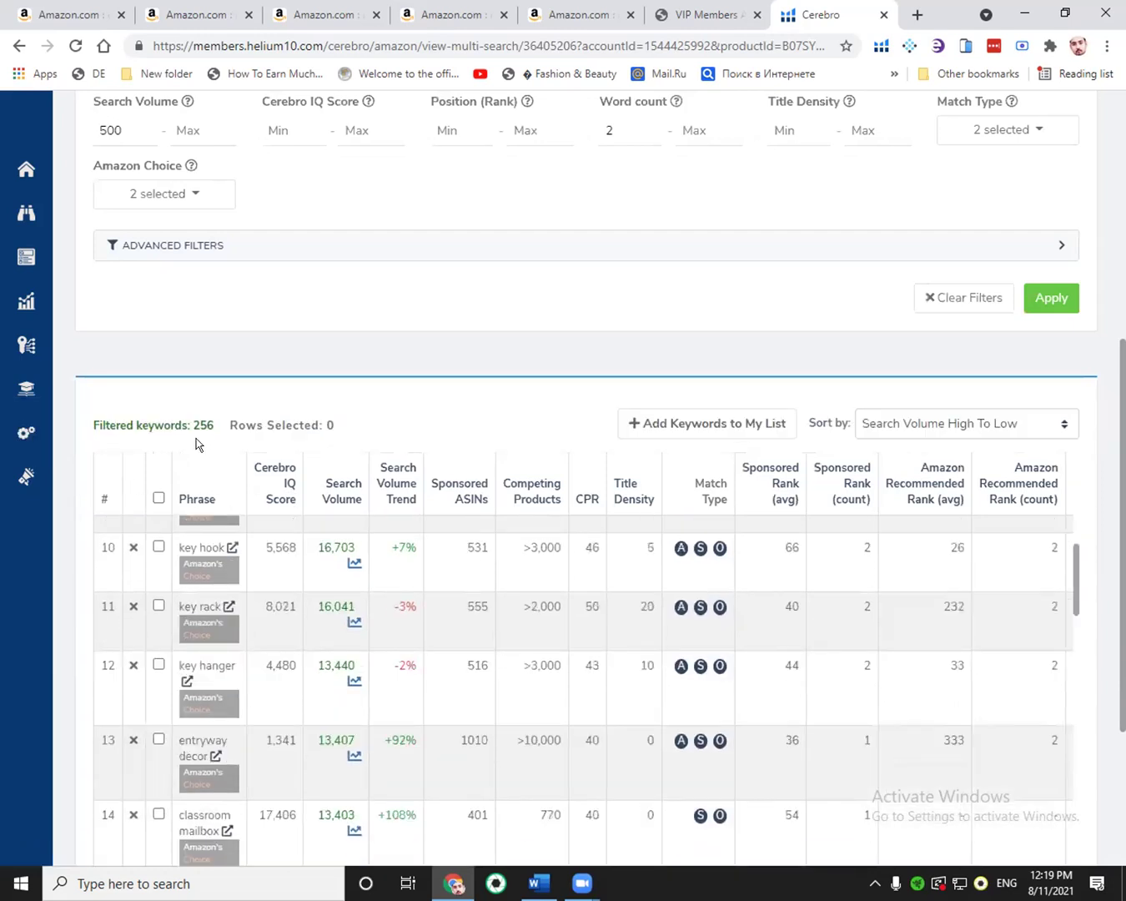
pyautogui.scroll(2, 379, 314)
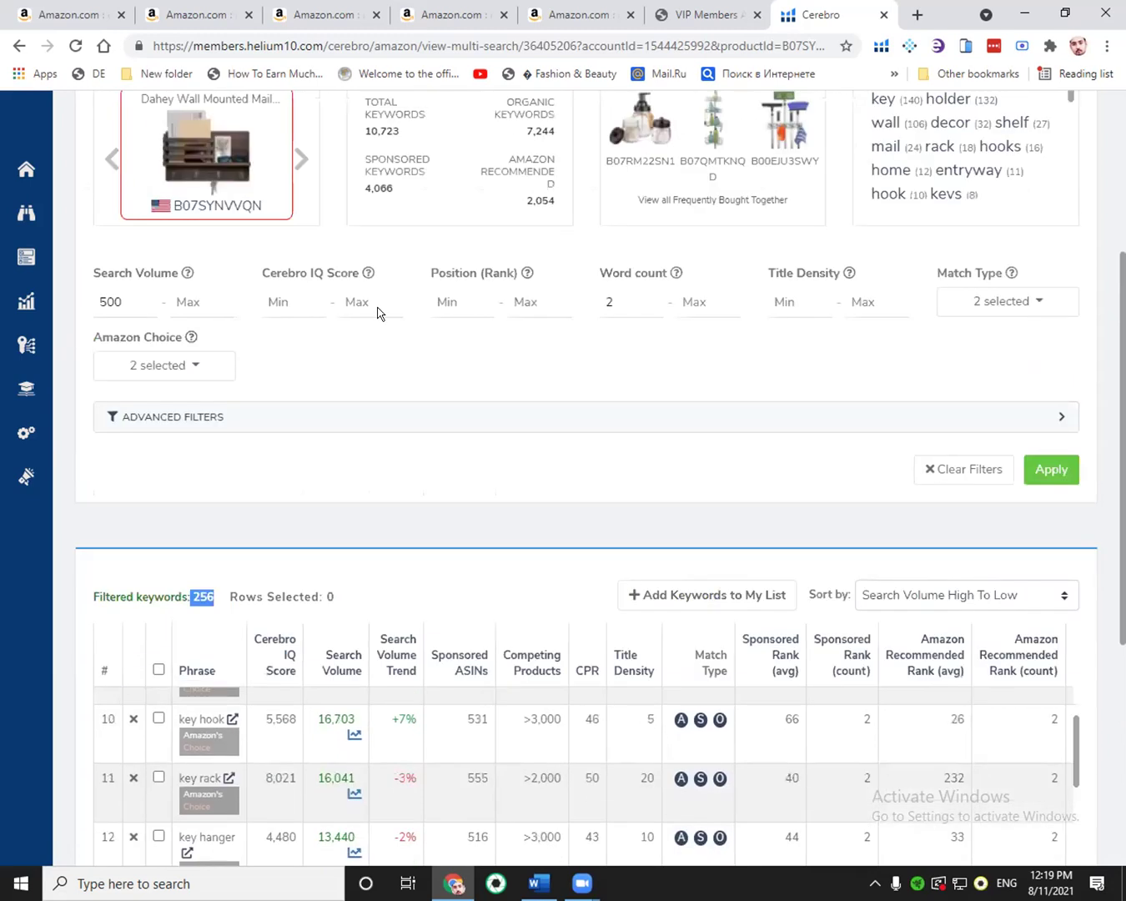
pyautogui.scroll(4, 102, 243)
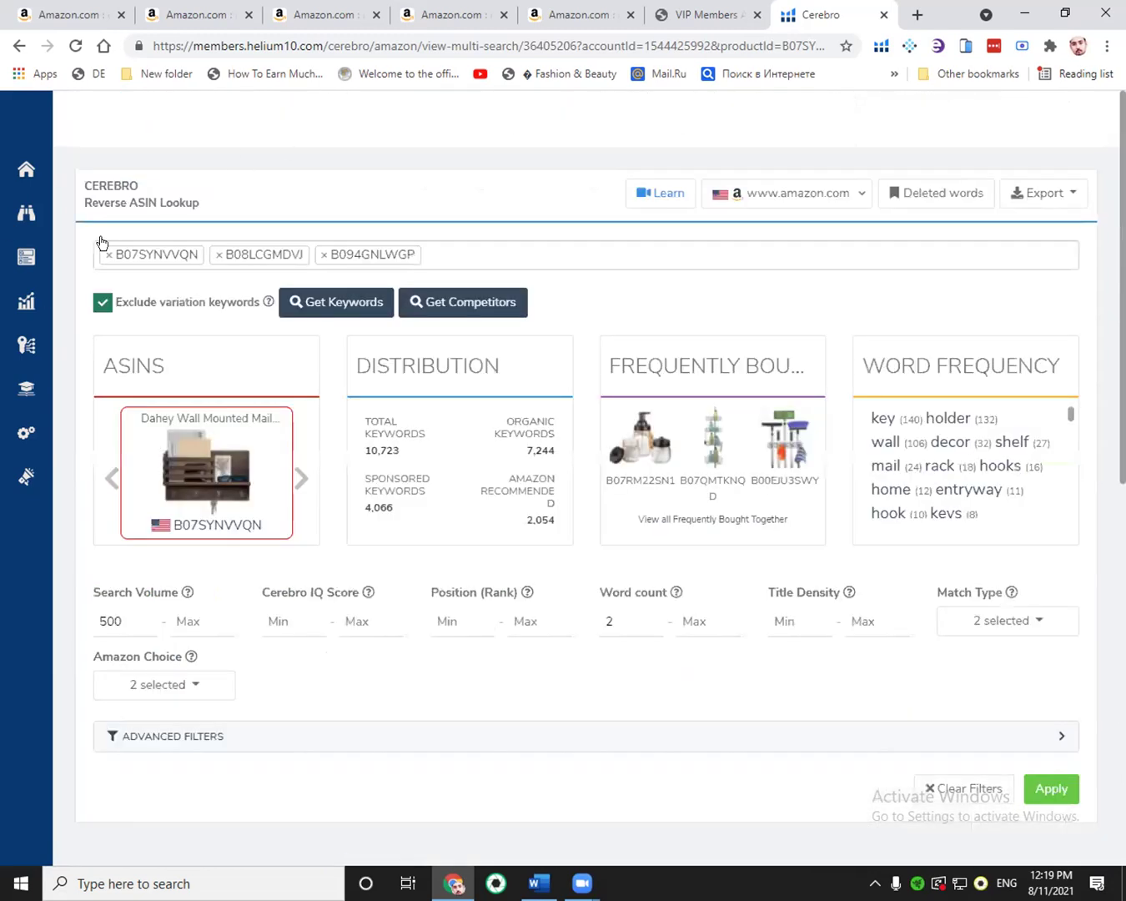
# Remove all three ASINs from the Cerebro reverse ASIN lookup.
pyautogui.click(109, 254)
pyautogui.click(108, 254)
pyautogui.click(108, 254)
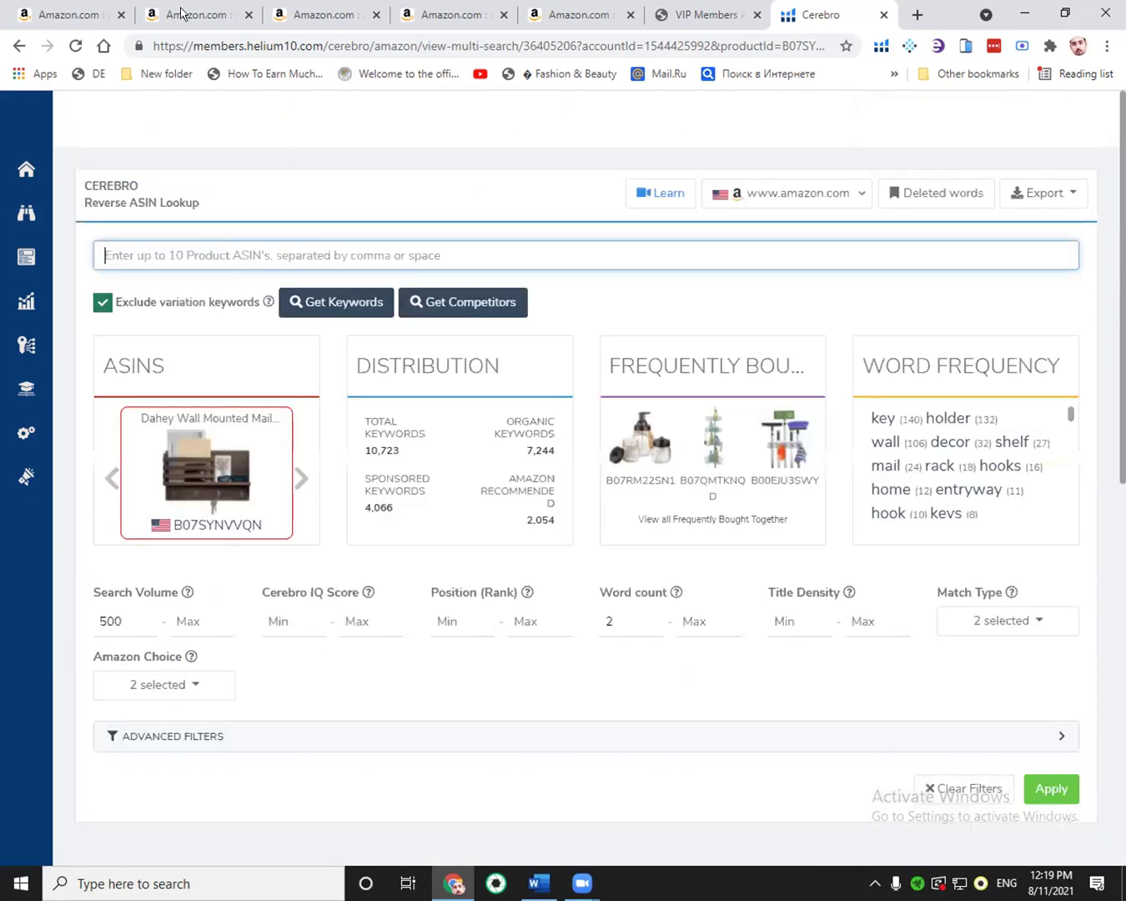
# Review the Amazon results for "envelope holder" and compare the mail holder Xray results of the different categories.
pyautogui.click(185, 13)
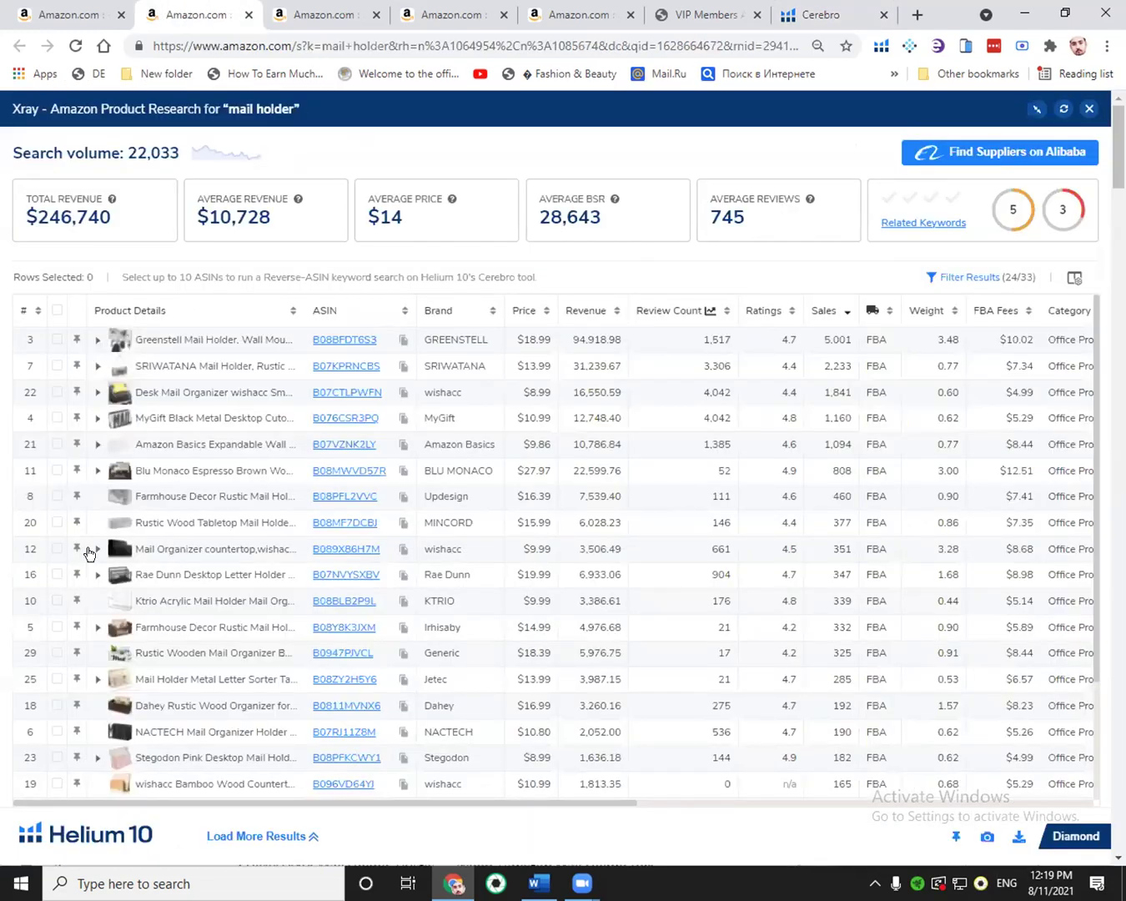
pyautogui.hotkey('ctrl', 'shift', 'Tab')
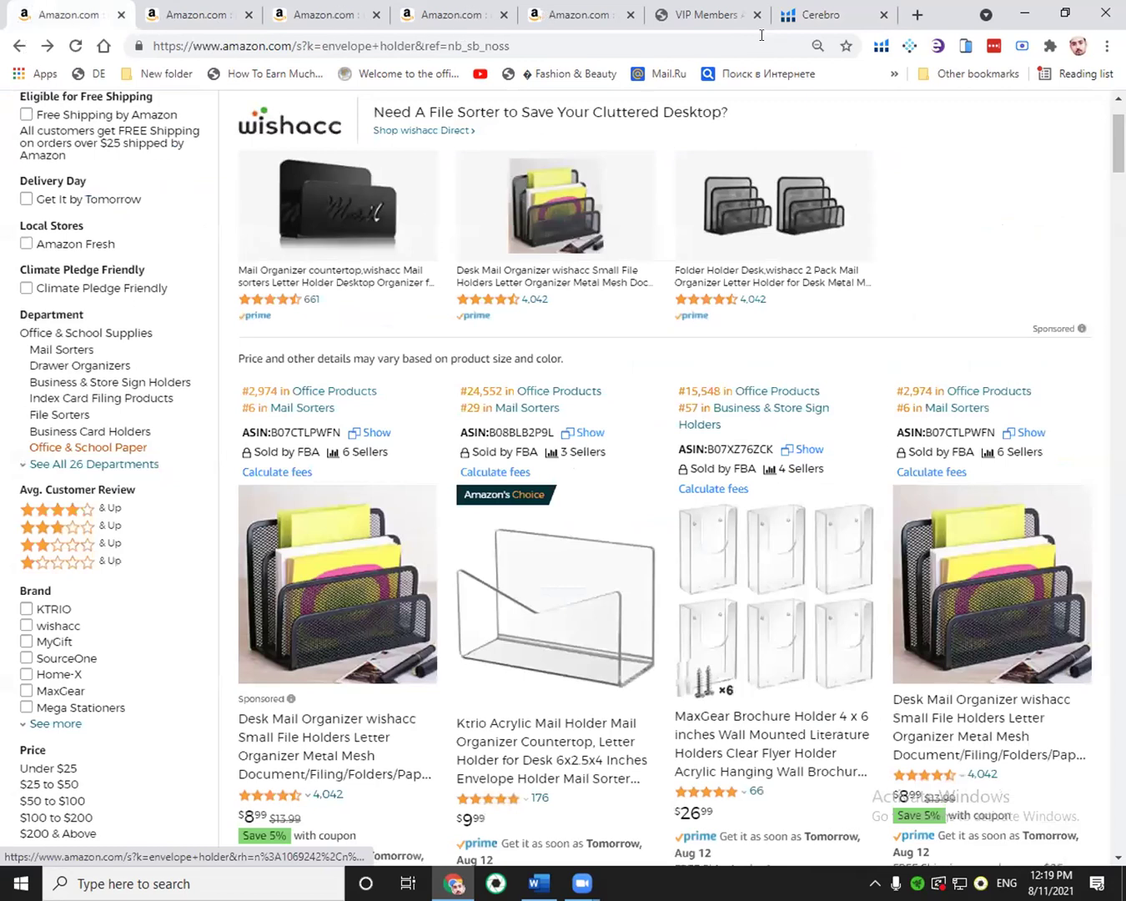
pyautogui.click(881, 45)
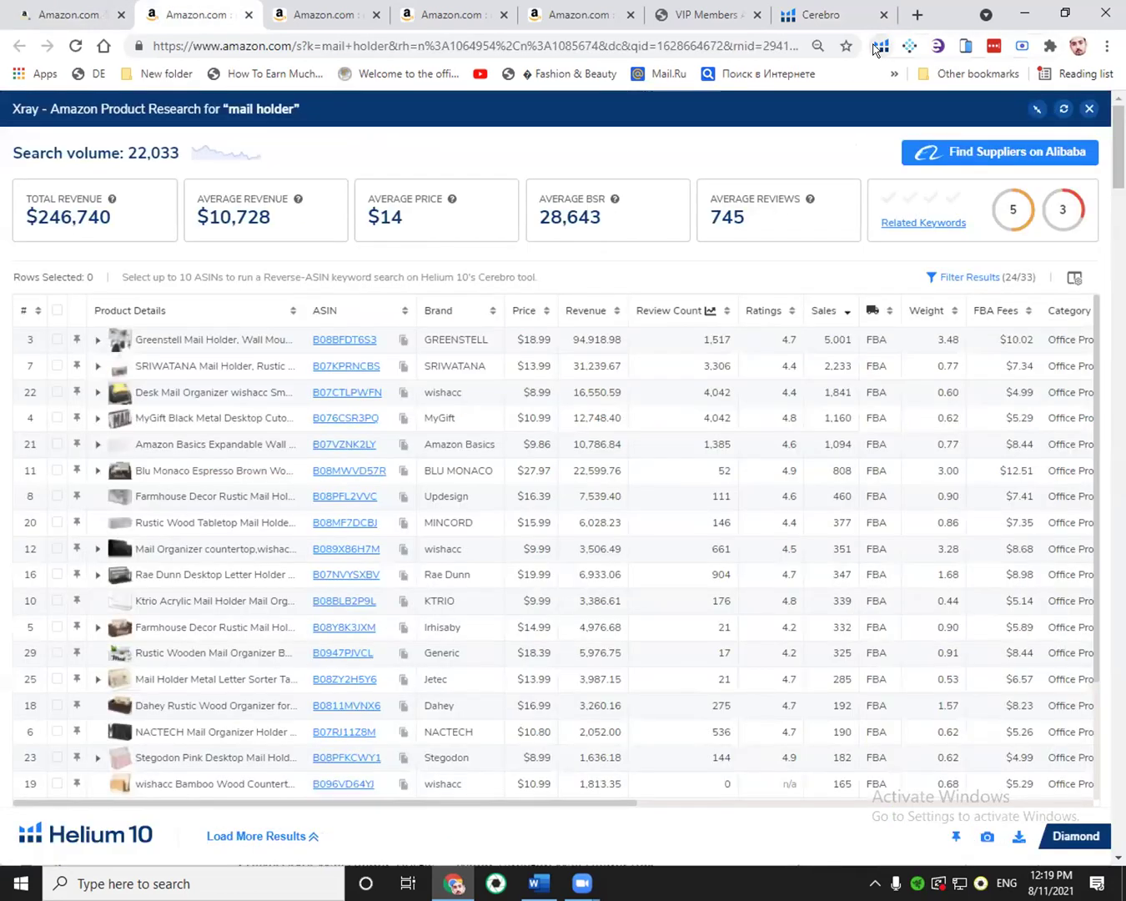
pyautogui.click(542, 14)
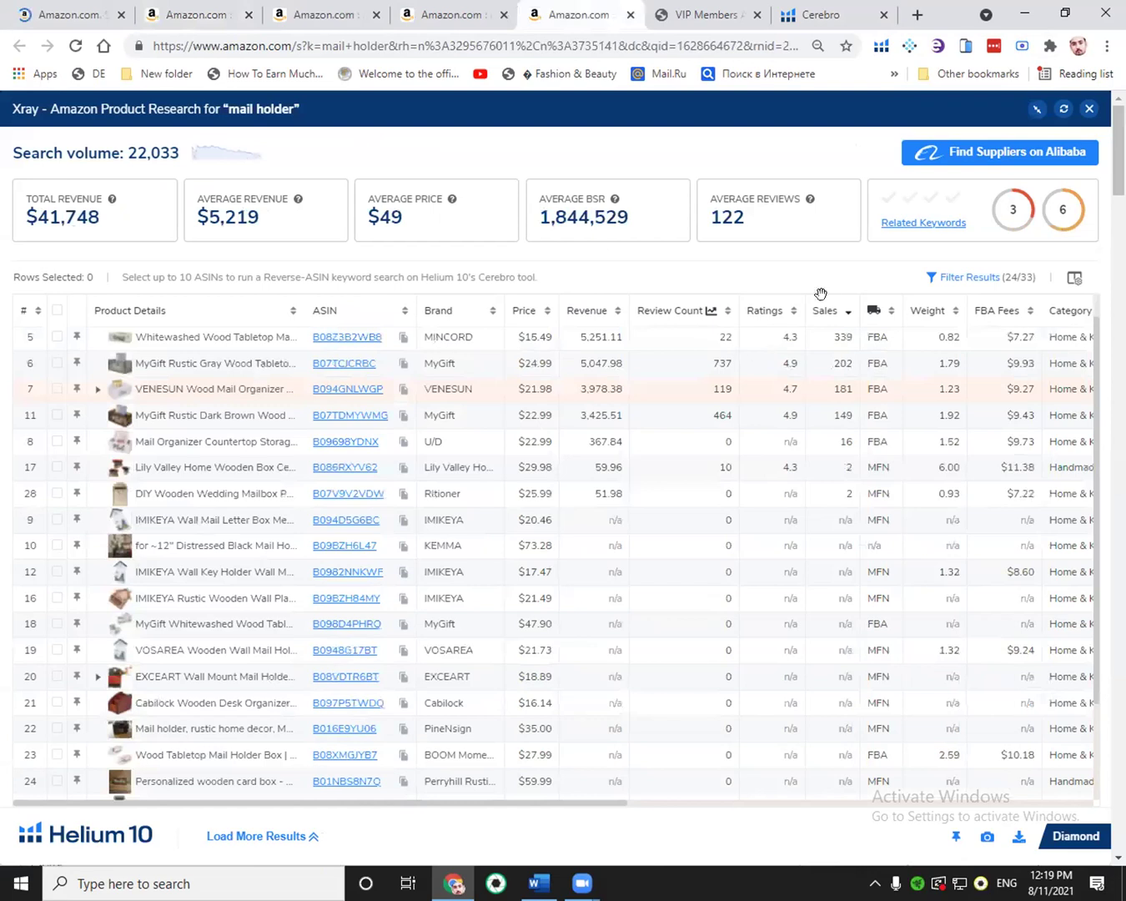
pyautogui.hotkey('ctrl', '2')
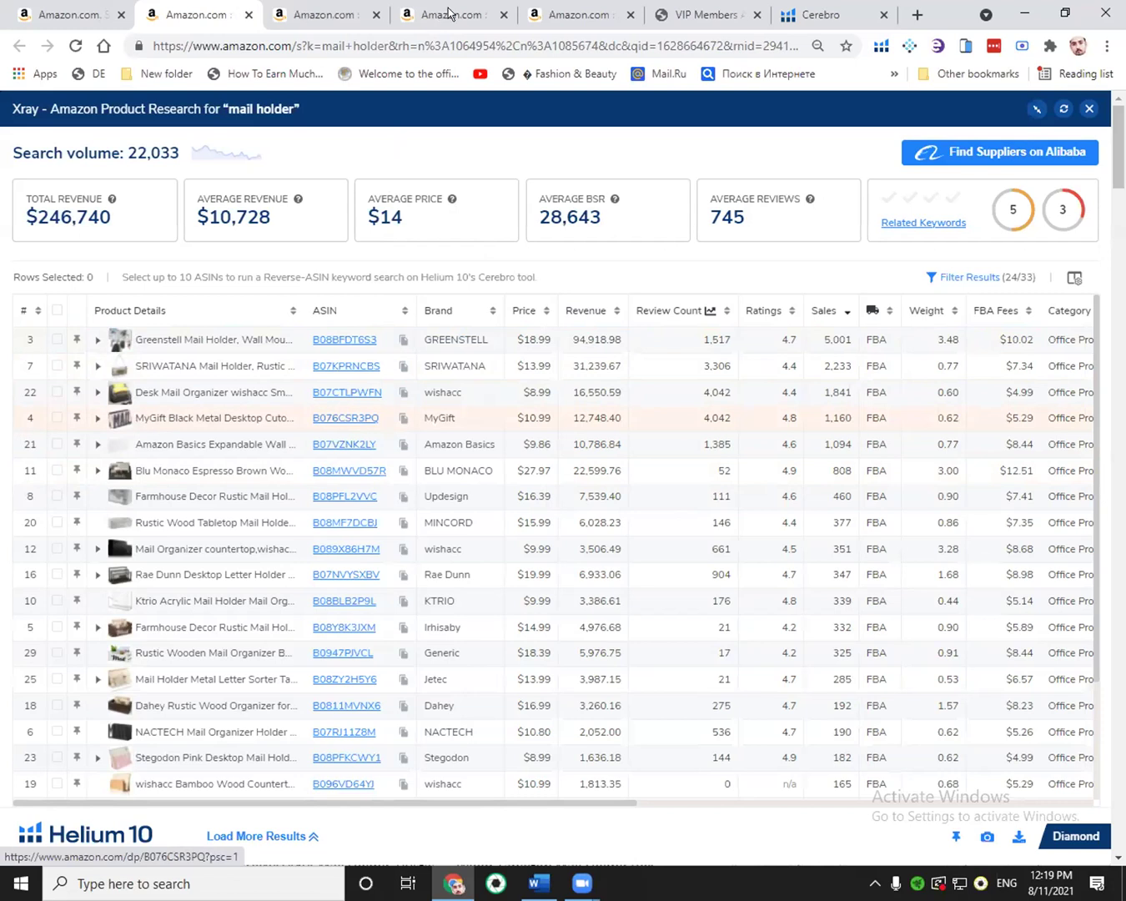
pyautogui.click(408, 12)
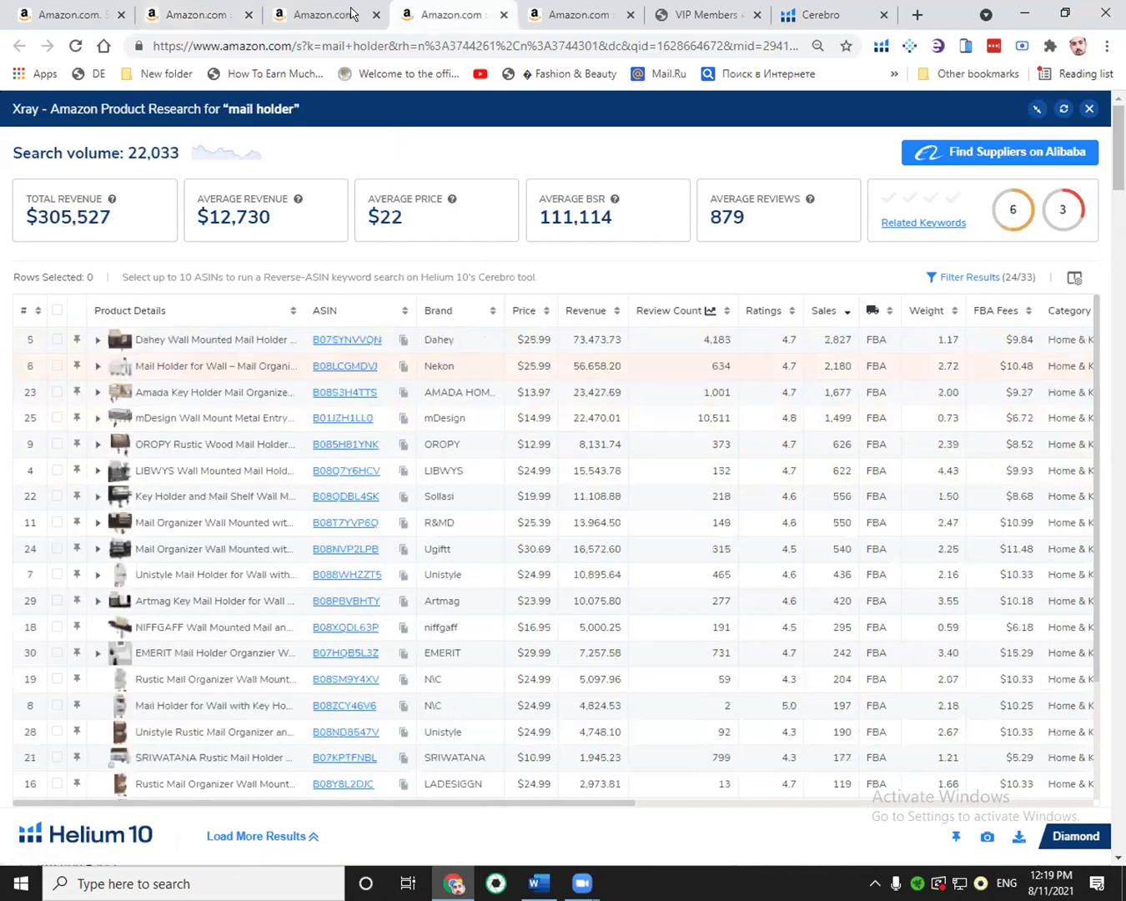
pyautogui.click(190, 13)
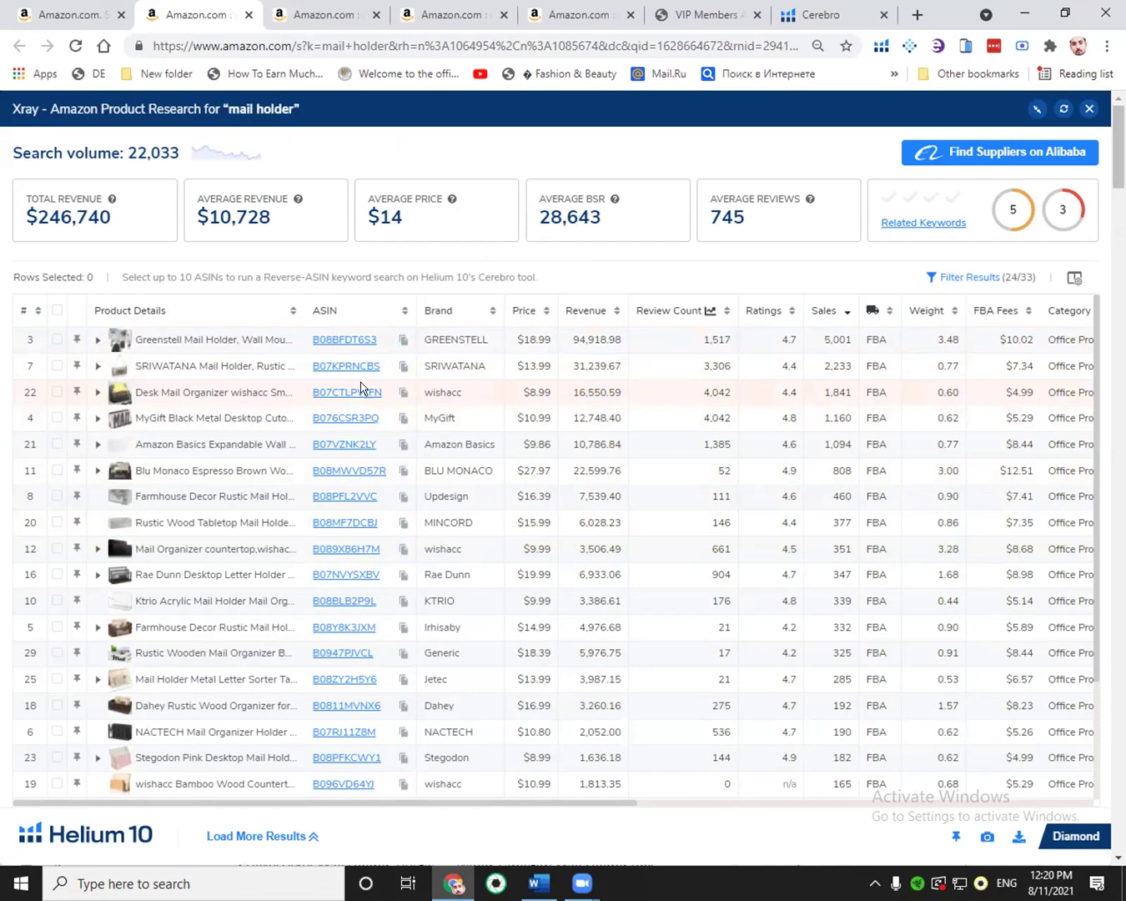
# Copy the ASINs B08BFDT6S3 and B07KPRNCBS from the Office Products Xray results into the Cerebro lookup.
pyautogui.click(321, 345)
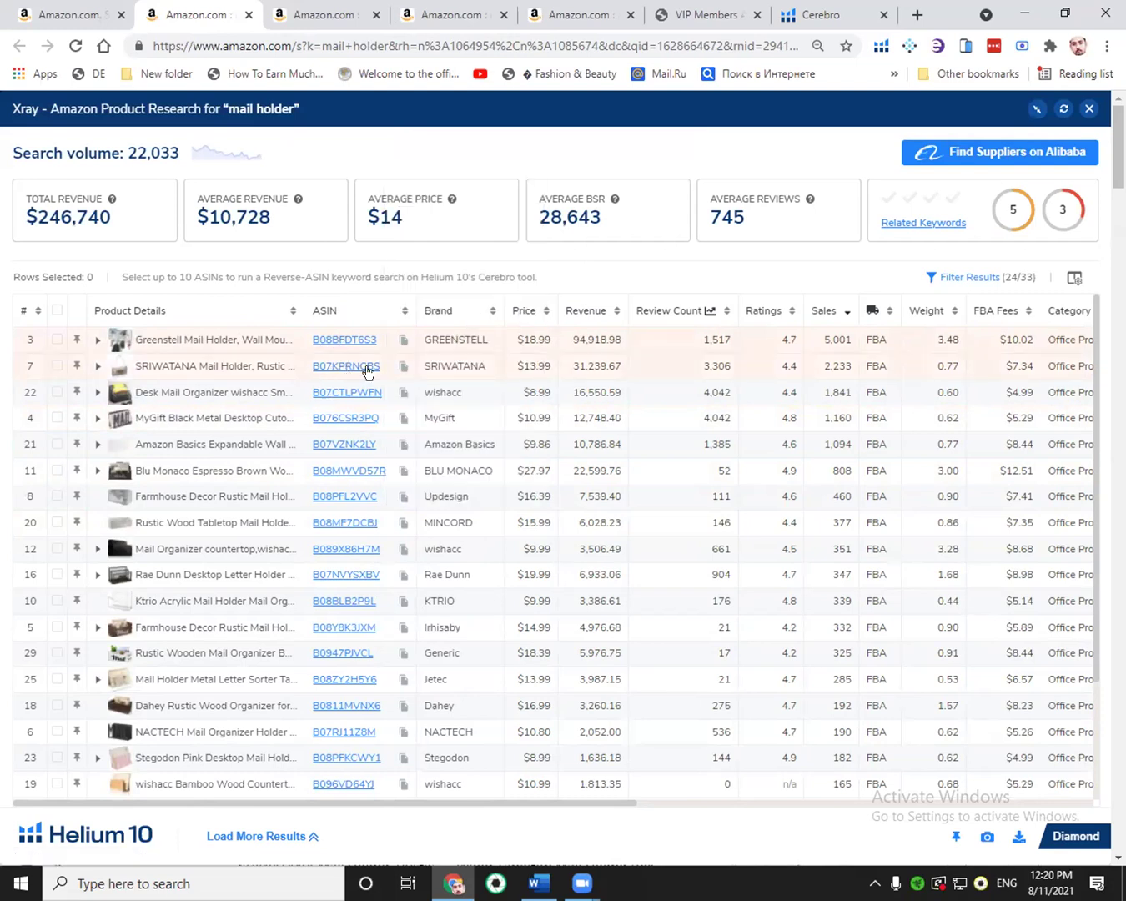
pyautogui.moveTo(356, 343)
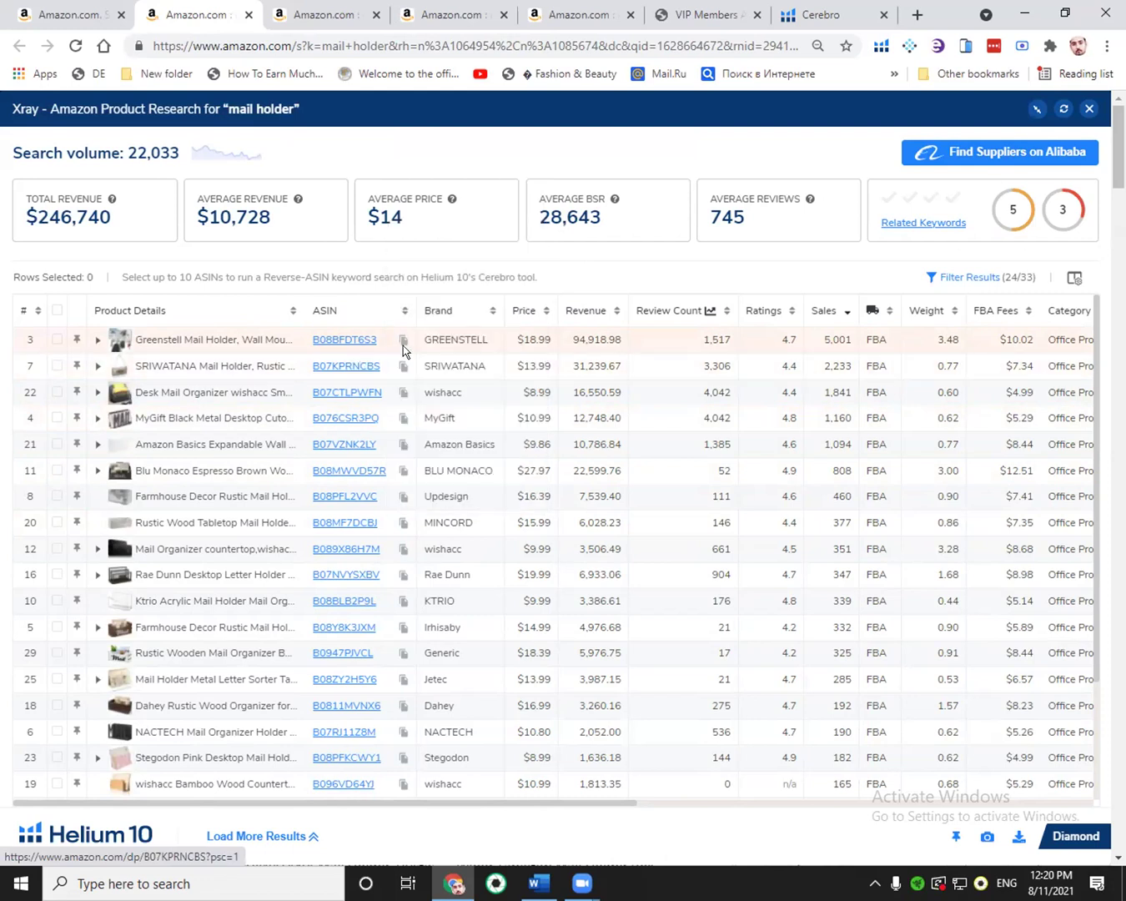
pyautogui.click(403, 340)
pyautogui.click(818, 14)
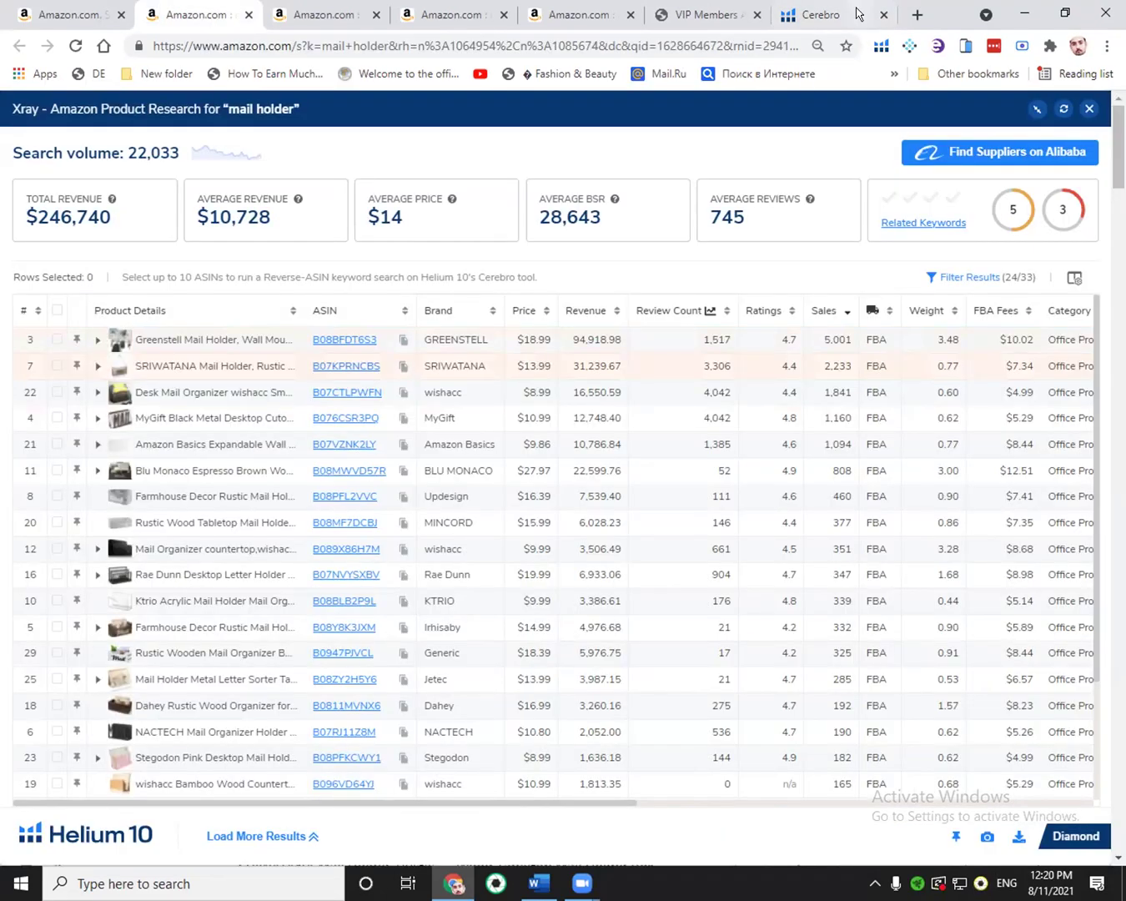
pyautogui.hotkey('ctrl', 'v')
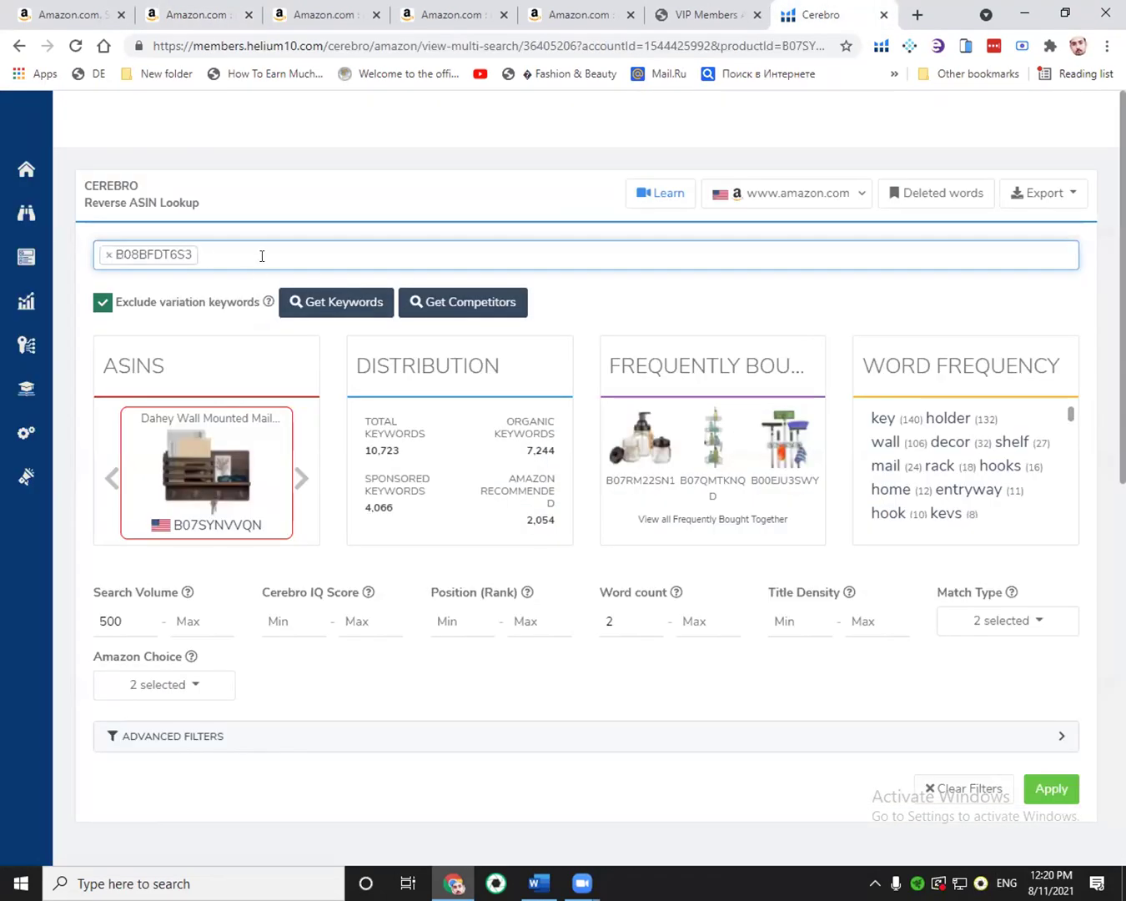
pyautogui.rightClick(263, 257)
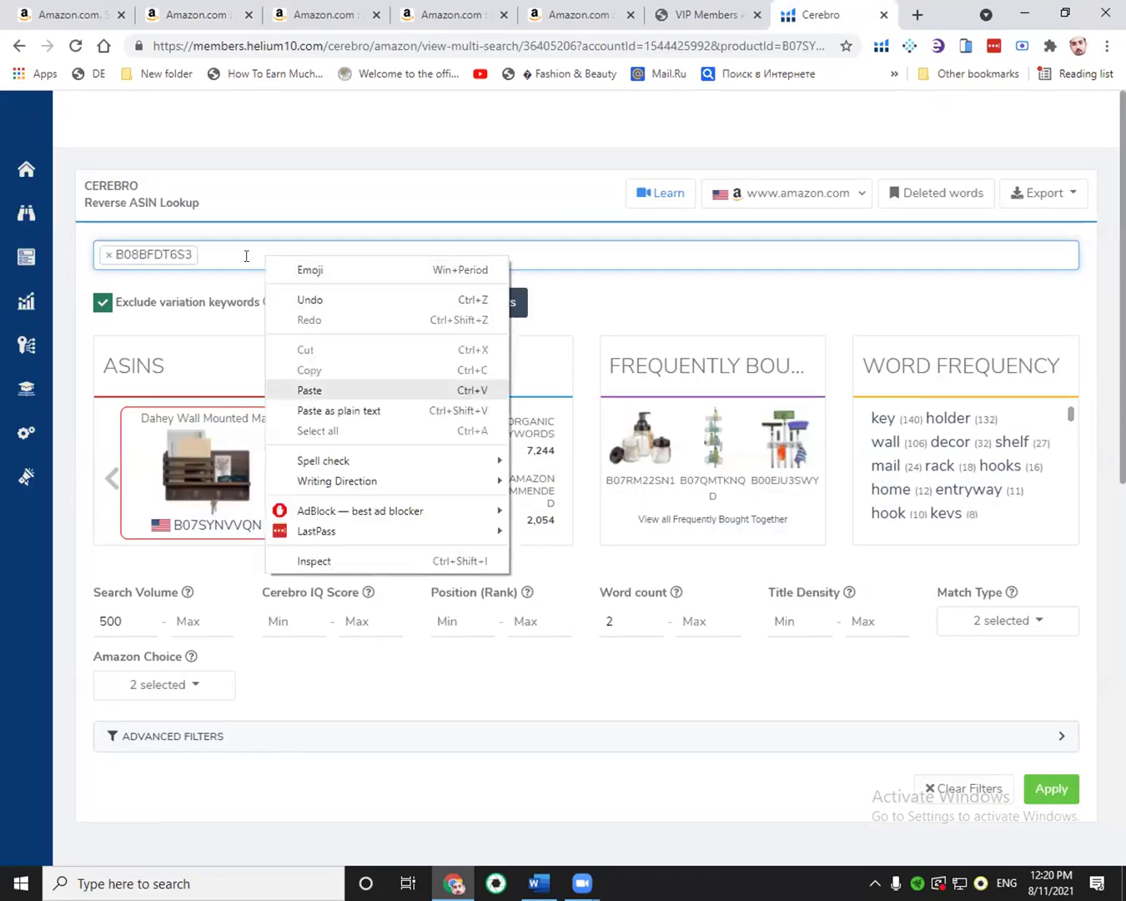
pyautogui.click(308, 390)
pyautogui.press('Return')
# Add the ASIN B07CTLPWFN from the Xray results to the Cerebro lookup and get the keywords for the entered ASINs.
pyautogui.click(236, 9)
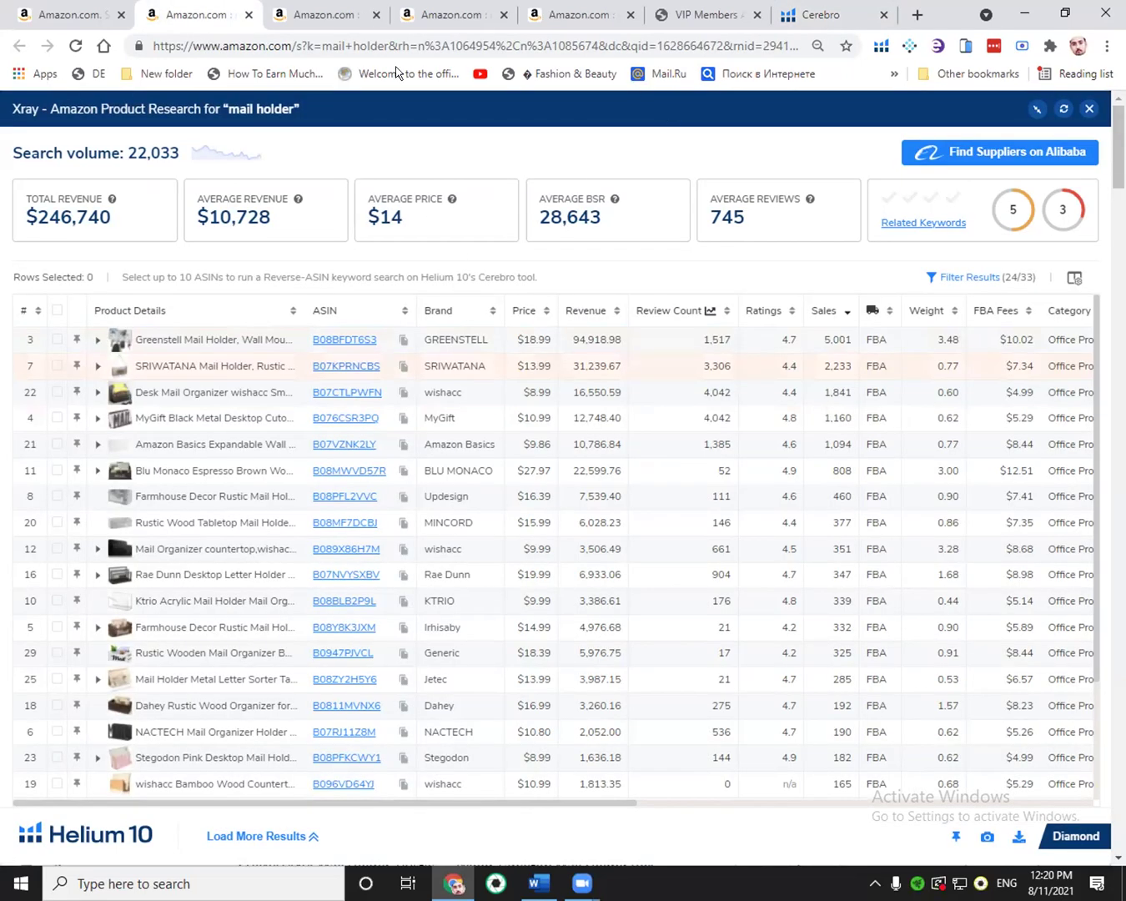
pyautogui.click(403, 392)
pyautogui.click(835, 14)
pyautogui.rightClick(361, 248)
pyautogui.click(398, 382)
pyautogui.press('Return')
pyautogui.click(326, 312)
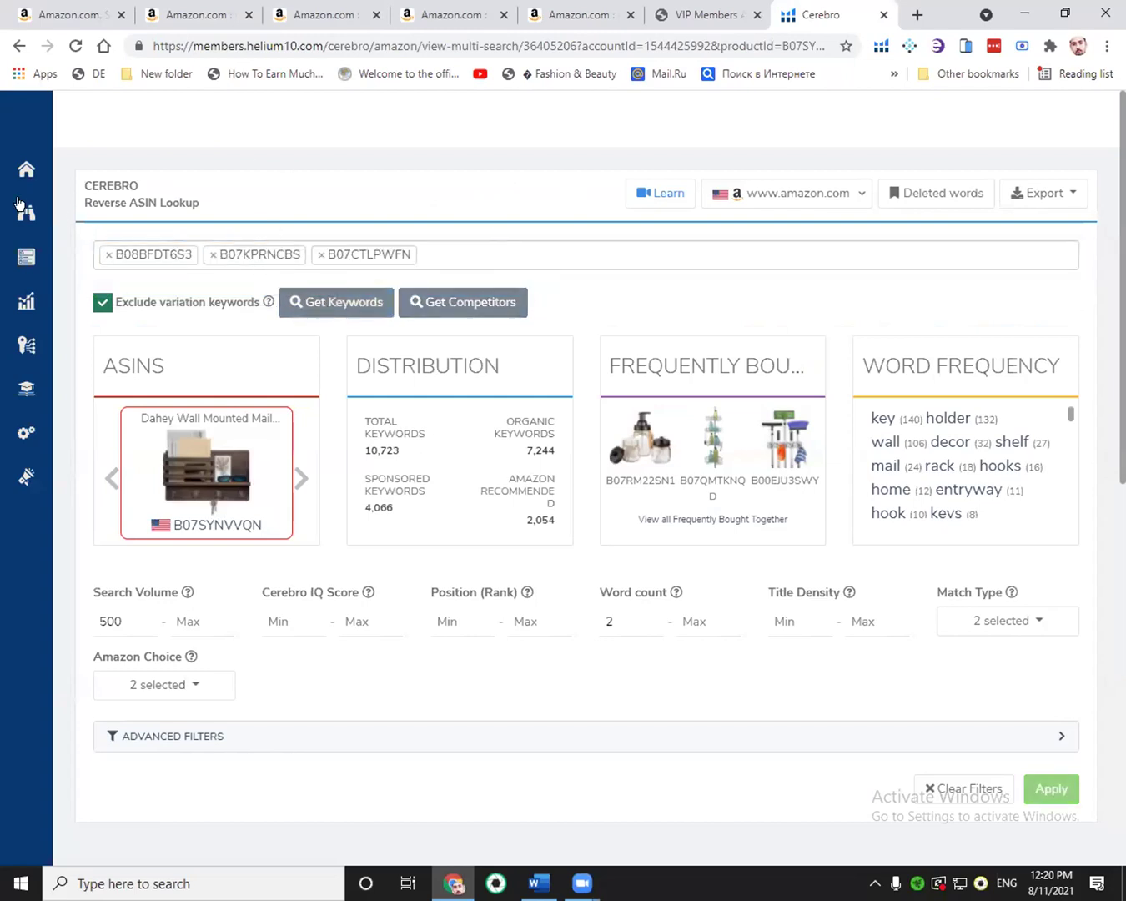
# Open the Cerebro reverse ASIN lookup in three new browser tabs and switch to the first of them.
pyautogui.moveTo(67, 257)
pyautogui.click(158, 345)
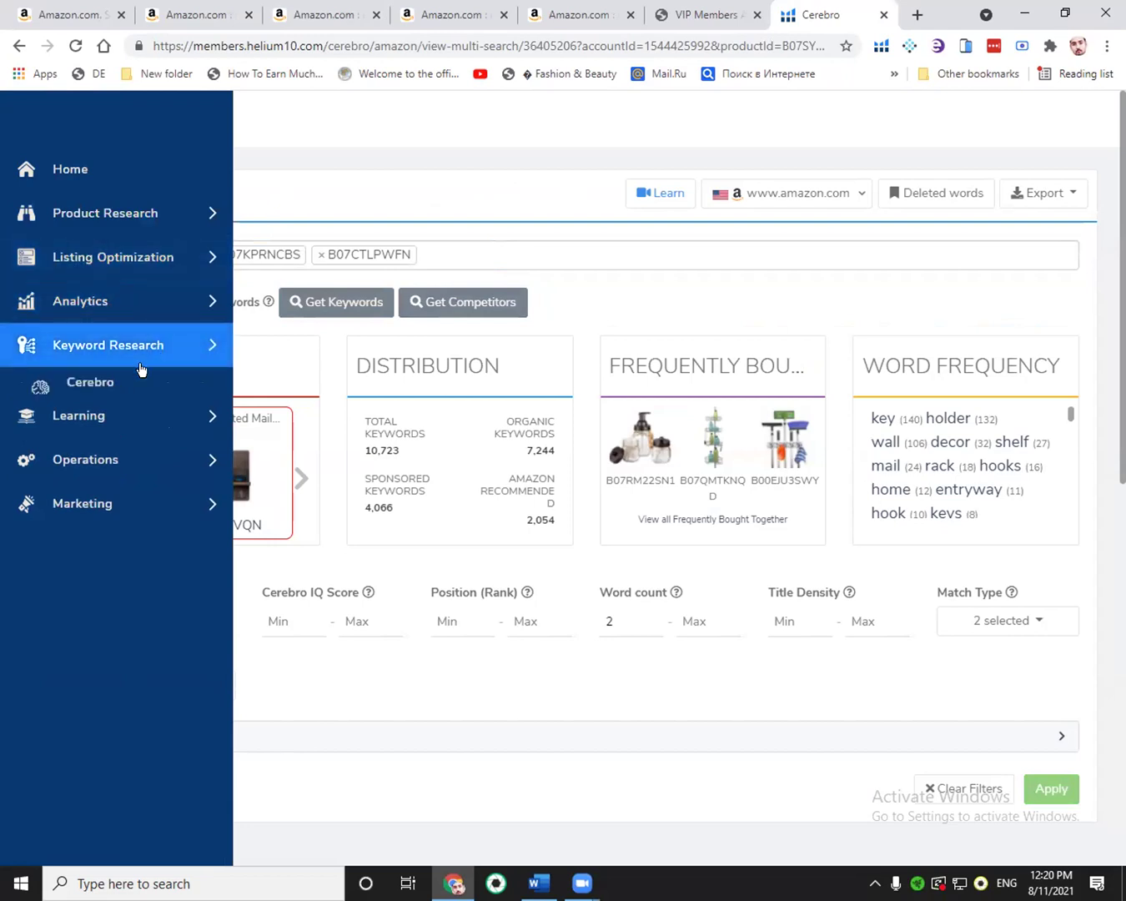
pyautogui.rightClick(116, 382)
pyautogui.click(125, 392)
pyautogui.rightClick(113, 393)
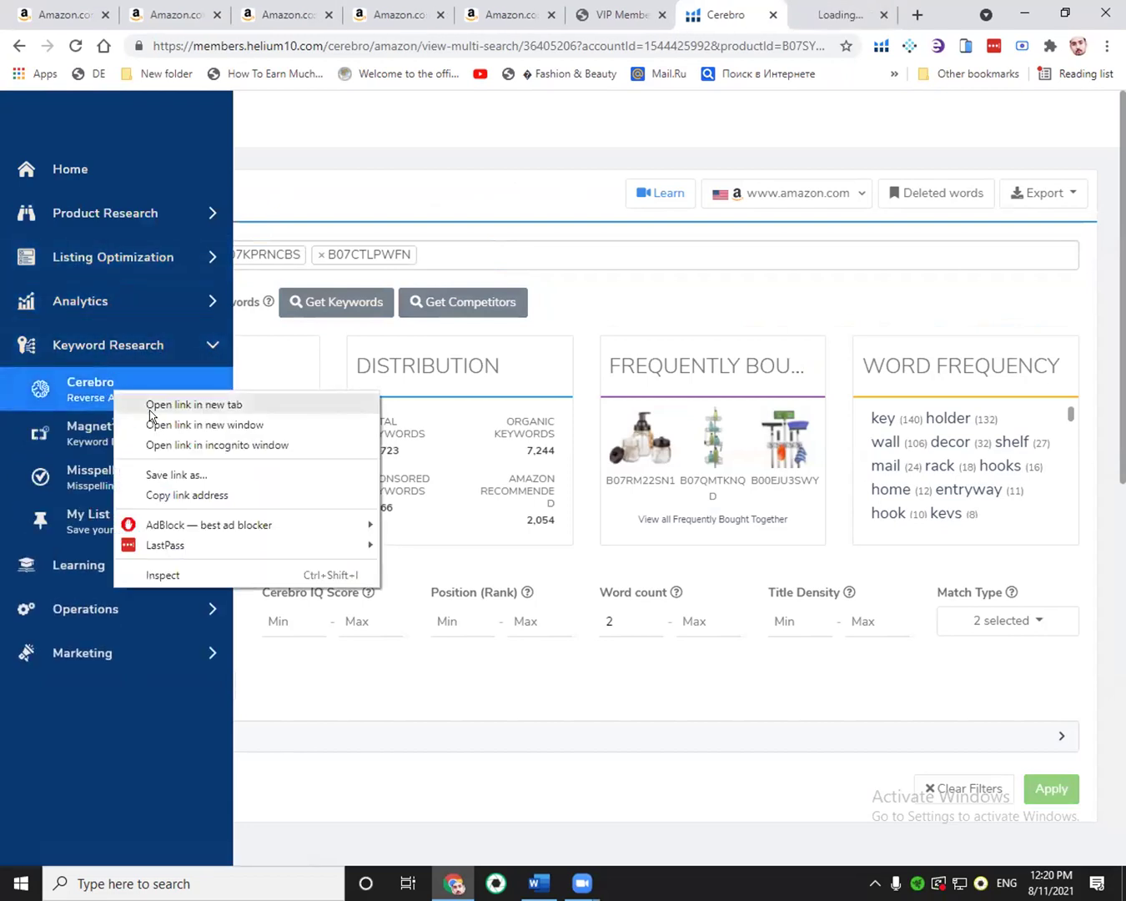
pyautogui.click(154, 421)
pyautogui.click(1101, 14)
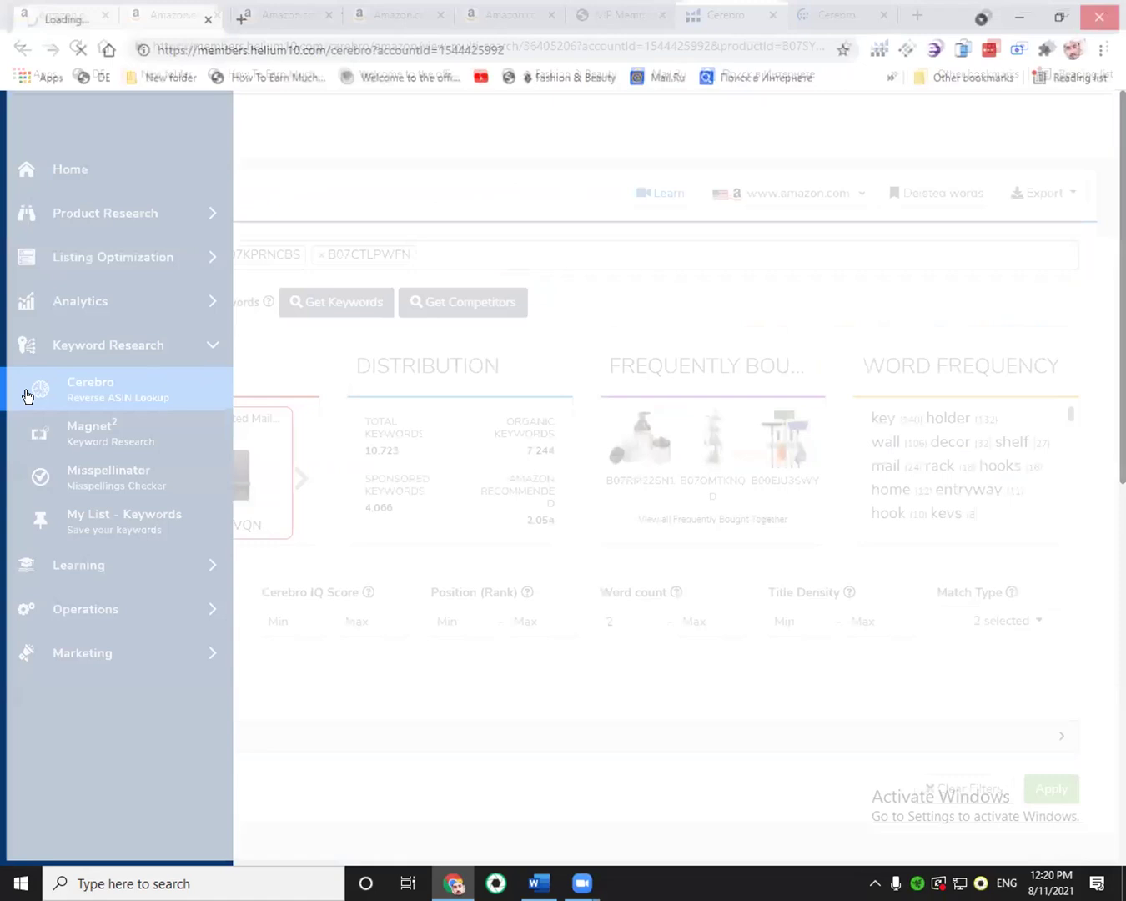
pyautogui.middleClick(137, 397)
pyautogui.rightClick(113, 384)
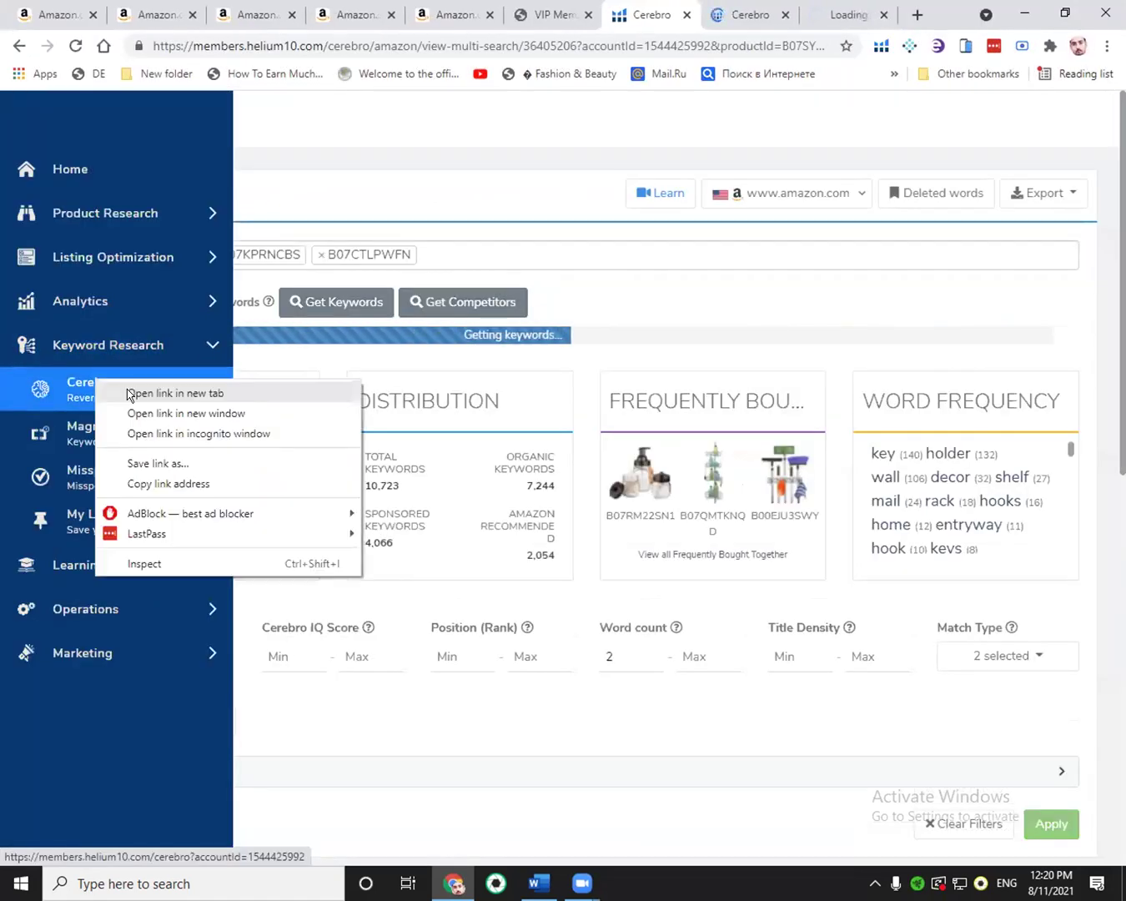
pyautogui.click(129, 393)
pyautogui.click(670, 12)
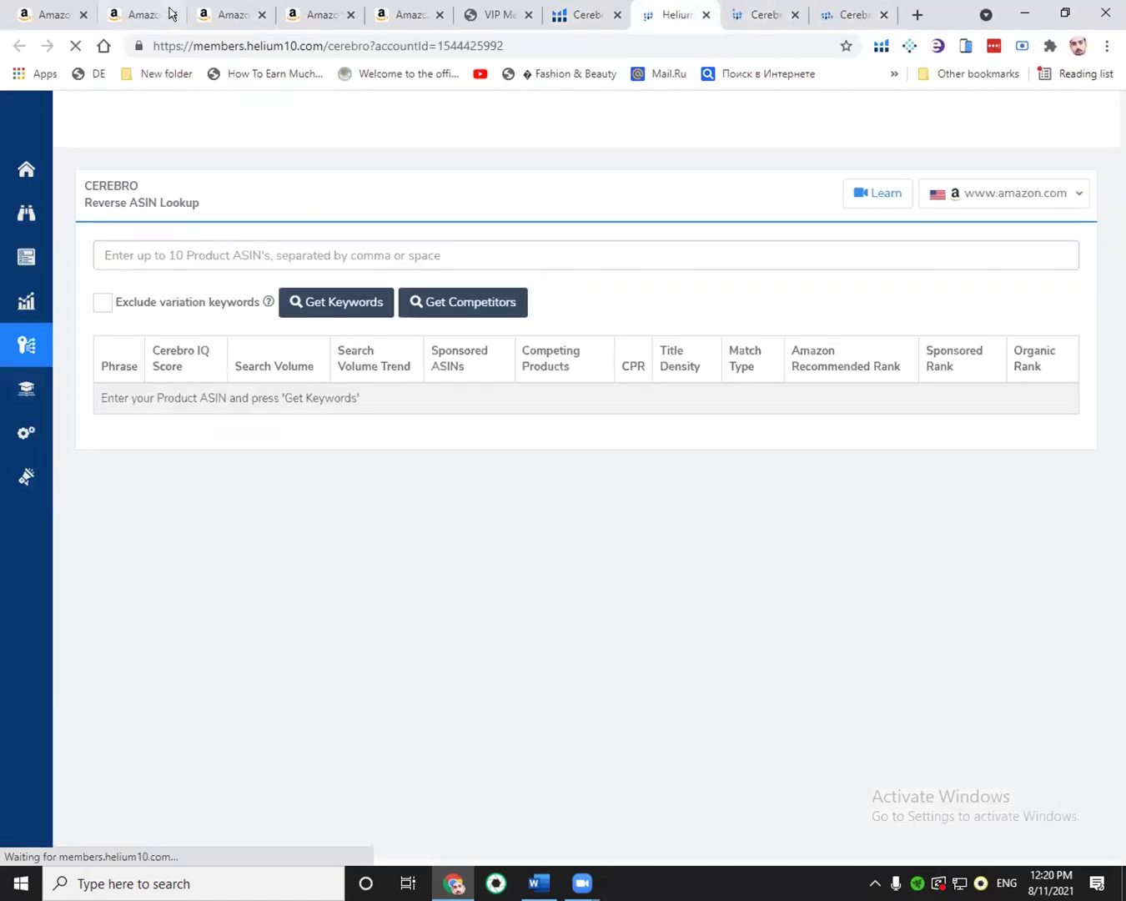
# Remove the Teskyer vaccination card holder from the Xray results of the Index Card Filing Products category.
pyautogui.click(163, 13)
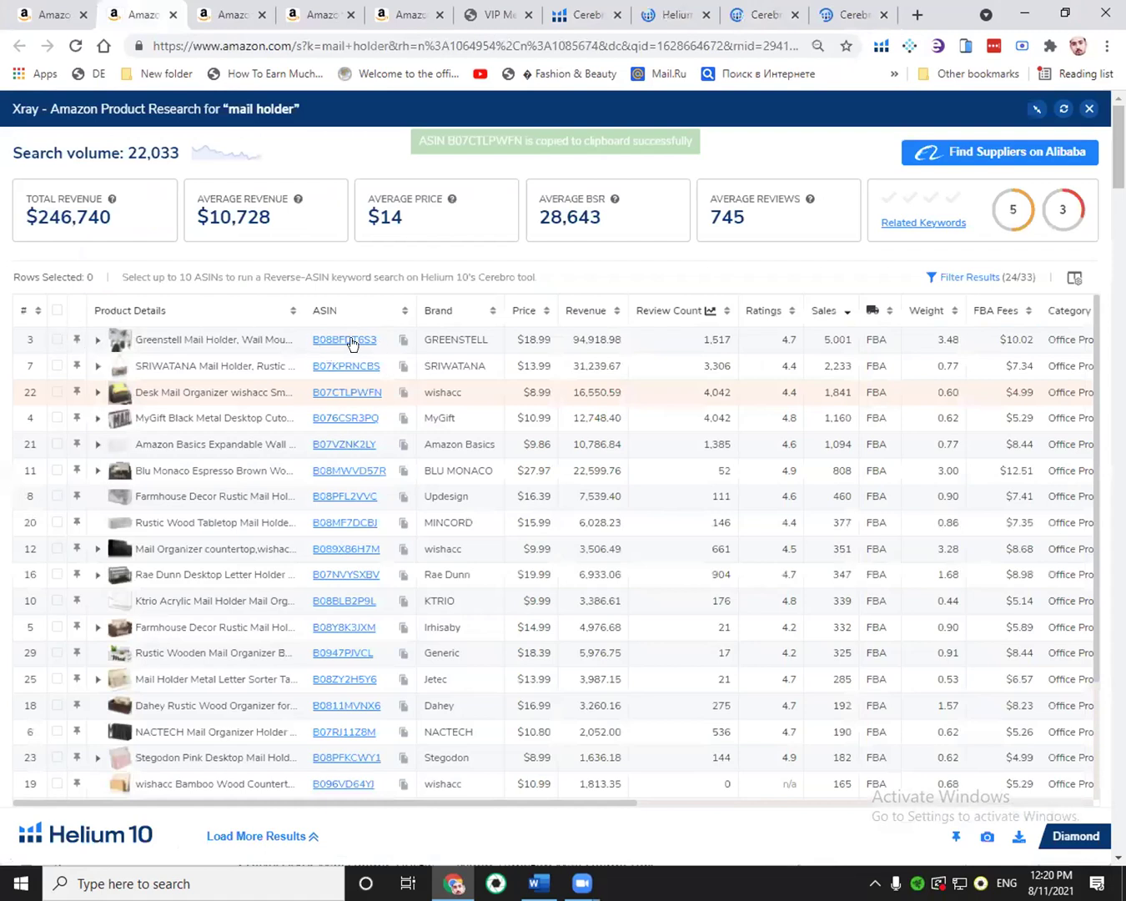
pyautogui.hotkey('ctrl', 'Tab')
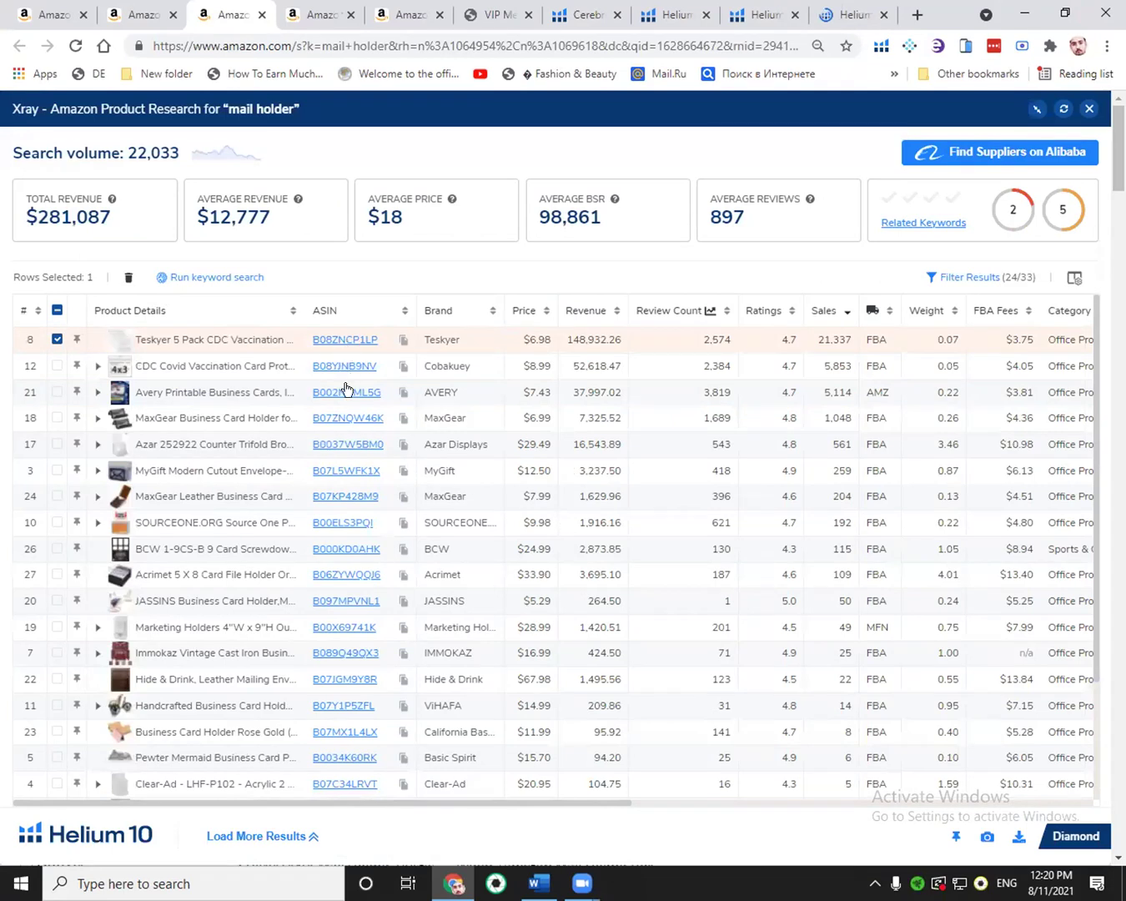
pyautogui.press('Delete')
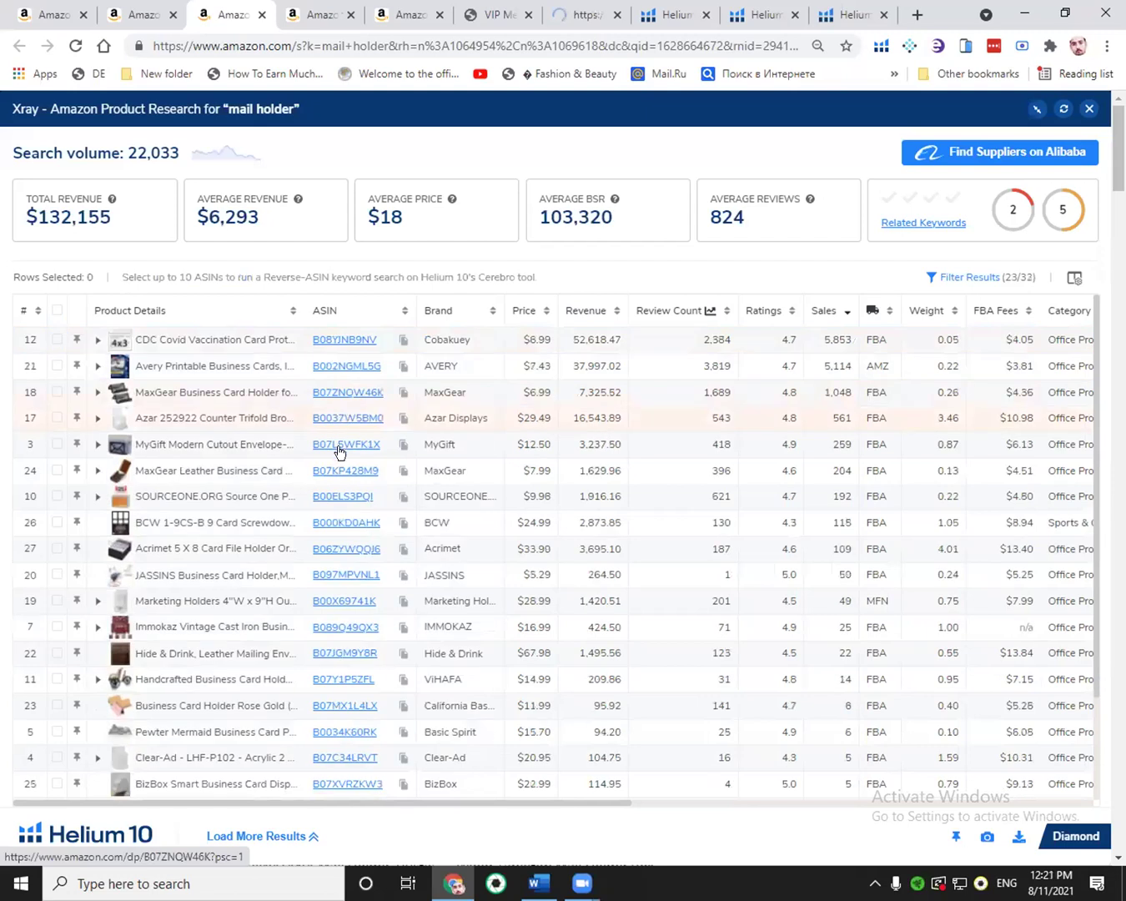
# Examine the products in the Index Card Filing Products Xray results against the wall-mounted mail holder category to judge their relevance.
pyautogui.moveTo(340, 472)
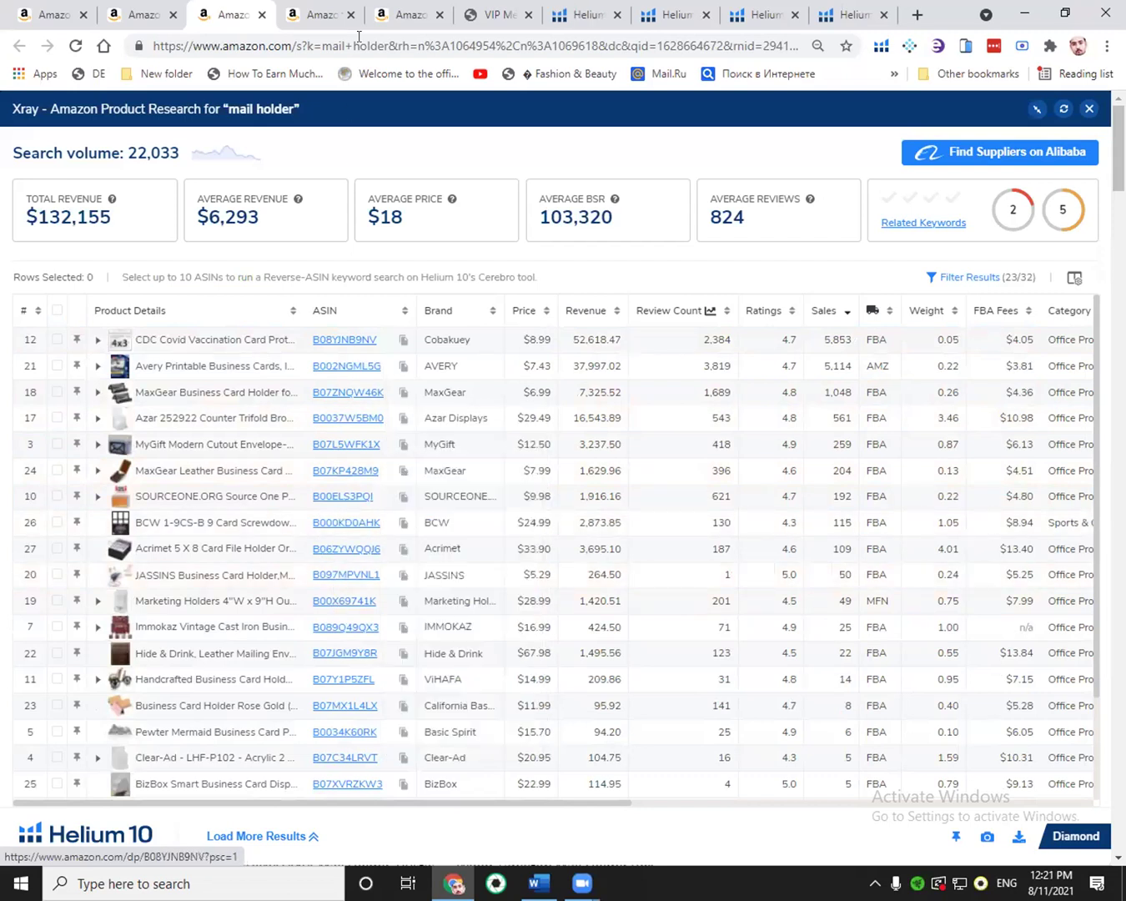
pyautogui.click(330, 14)
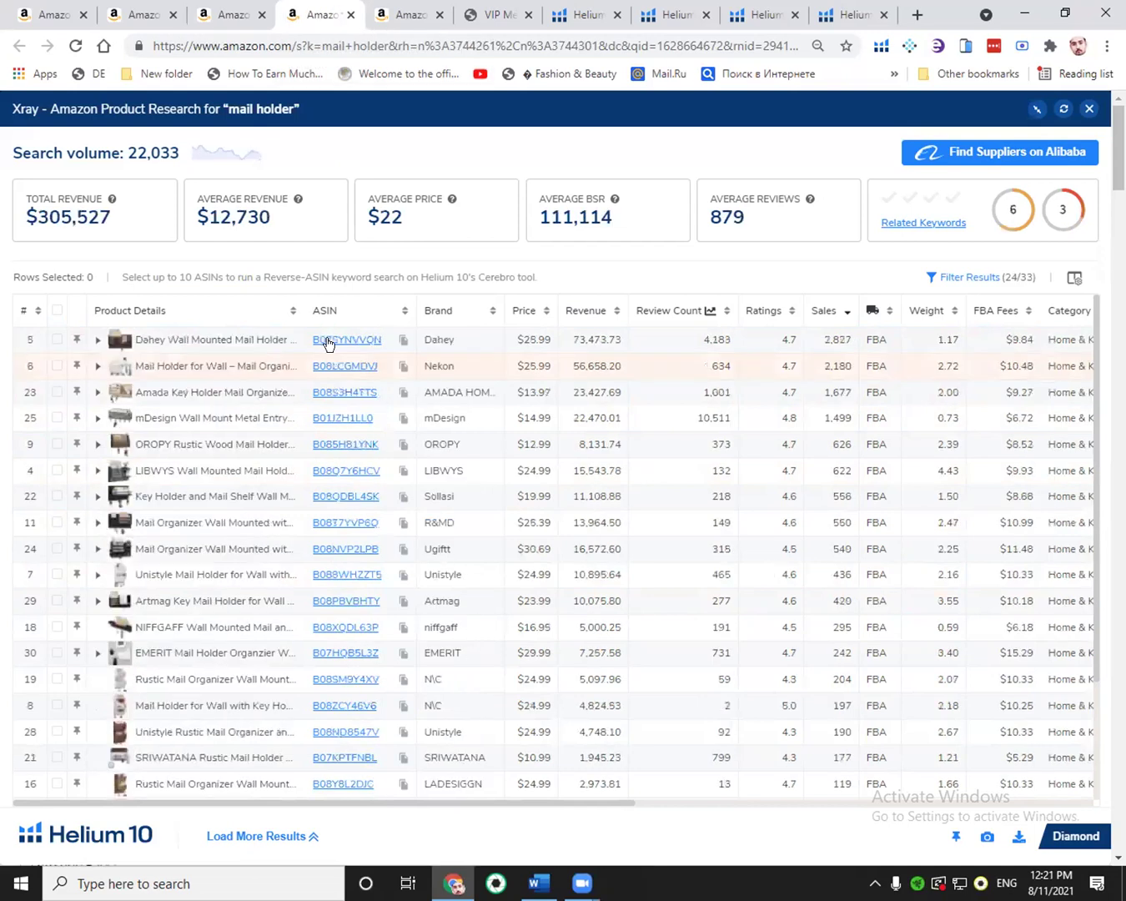
pyautogui.moveTo(338, 388)
pyautogui.hotkey('ctrl', 'shift', 'Tab')
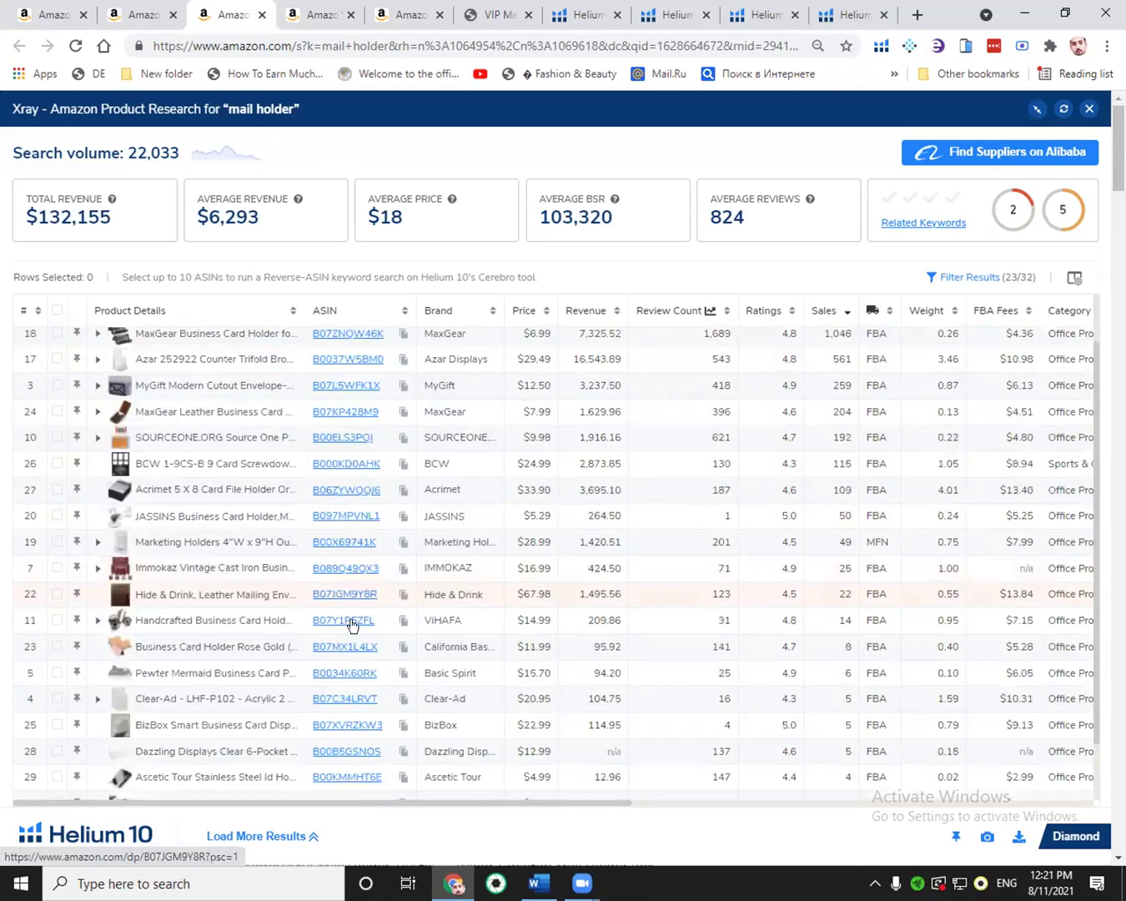
pyautogui.scroll(2, 347, 732)
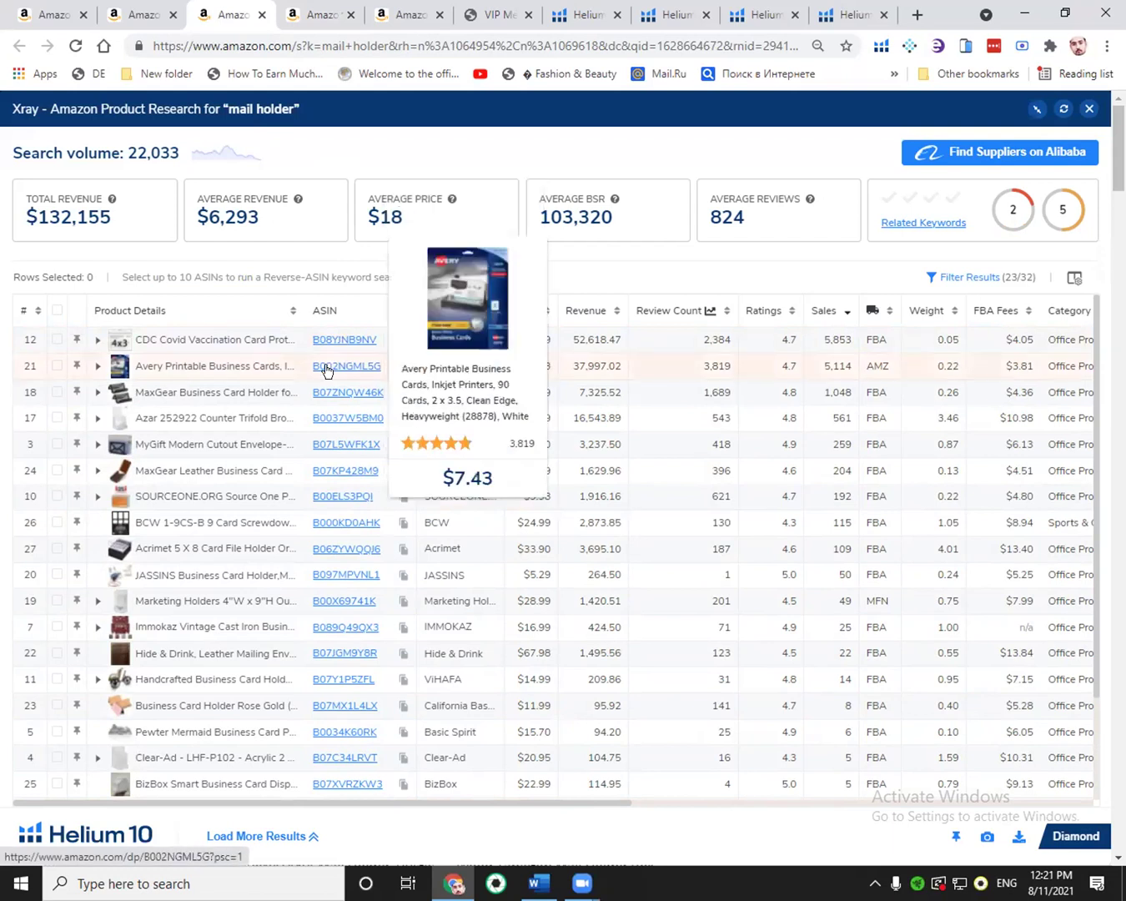
pyautogui.moveTo(332, 418)
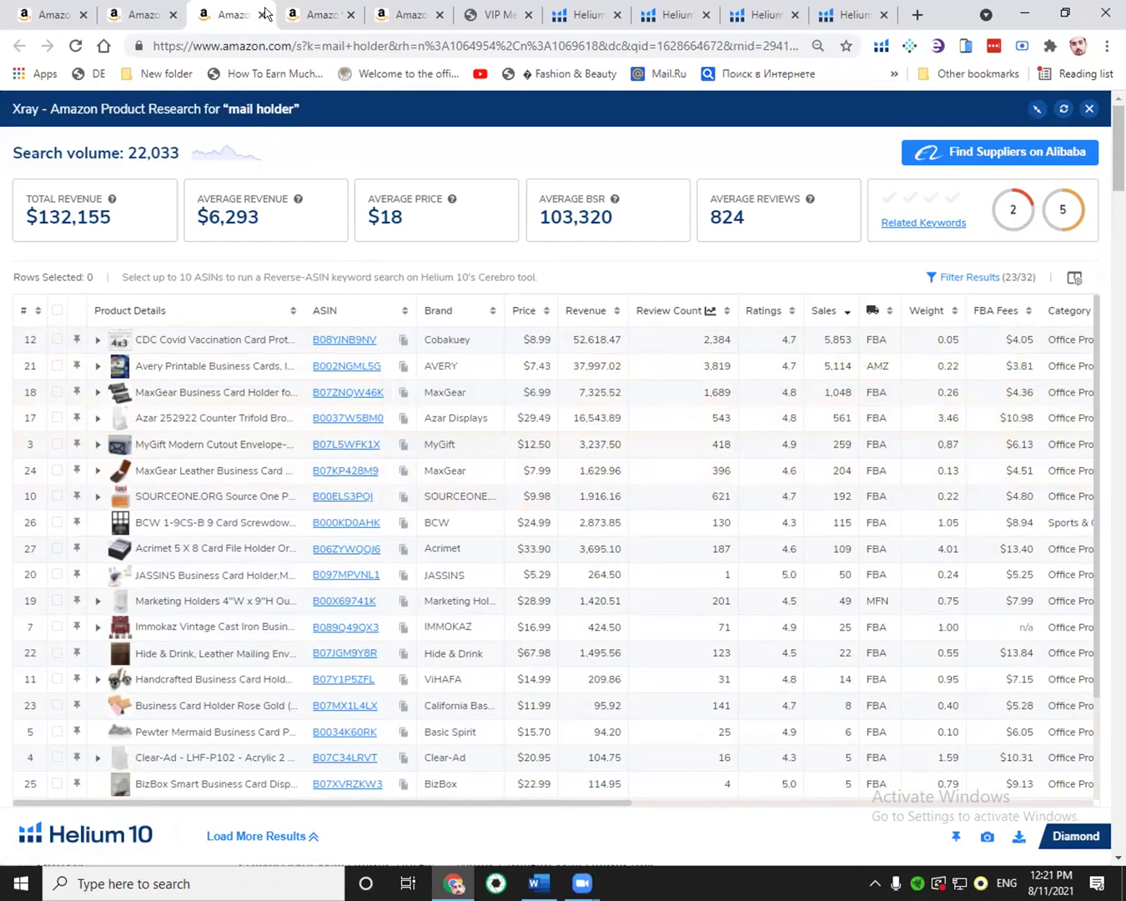
pyautogui.click(301, 13)
pyautogui.click(253, 13)
pyautogui.scroll(-2, 349, 527)
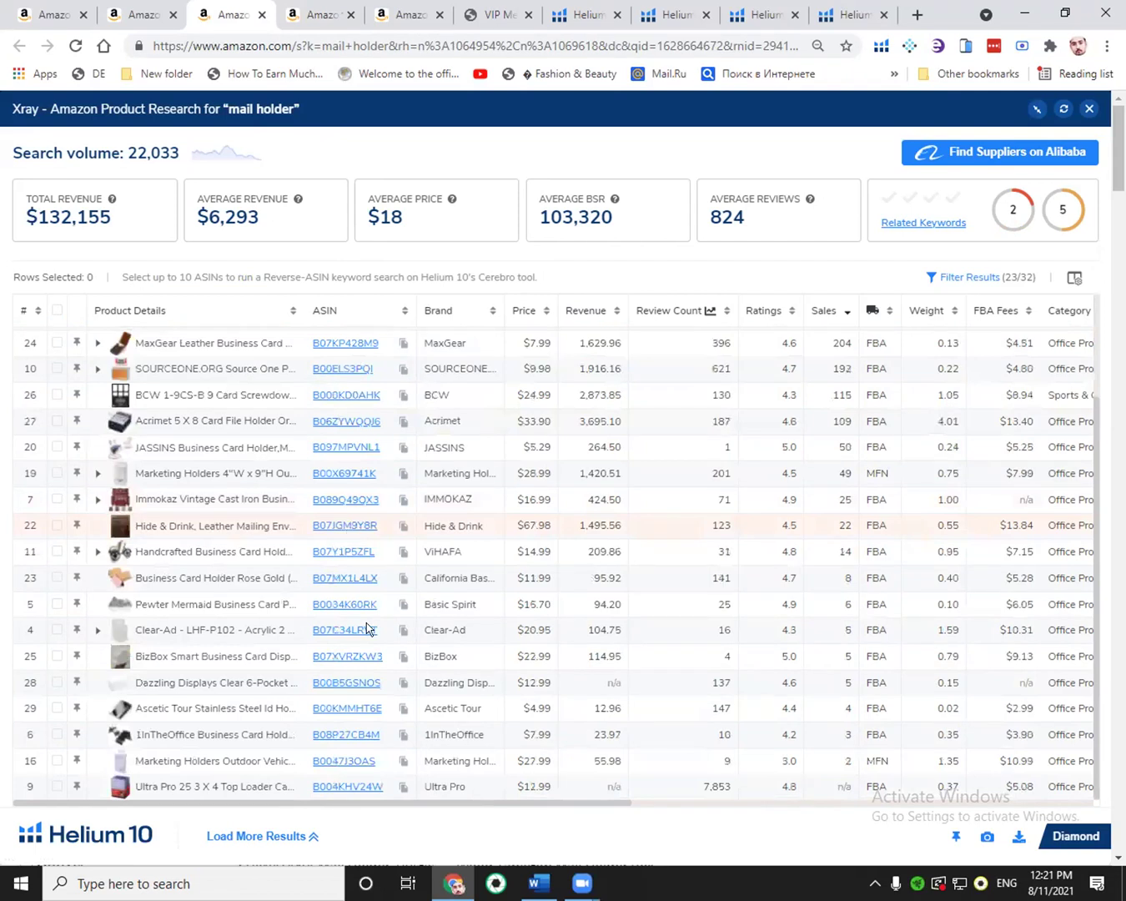
pyautogui.moveTo(356, 764)
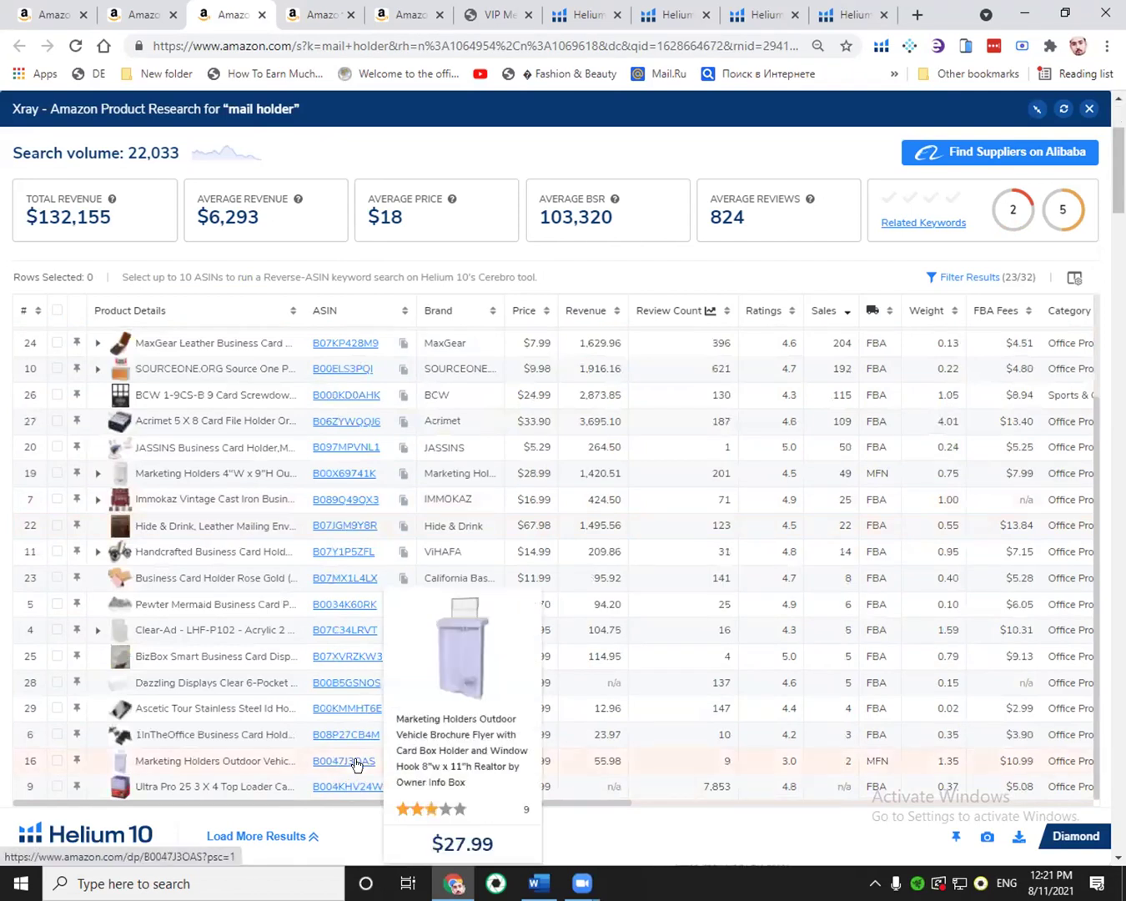
# Check the Amazon mail holder listings in Index Card Filing Products behind Xray and close that category's results tab.
pyautogui.click(1087, 107)
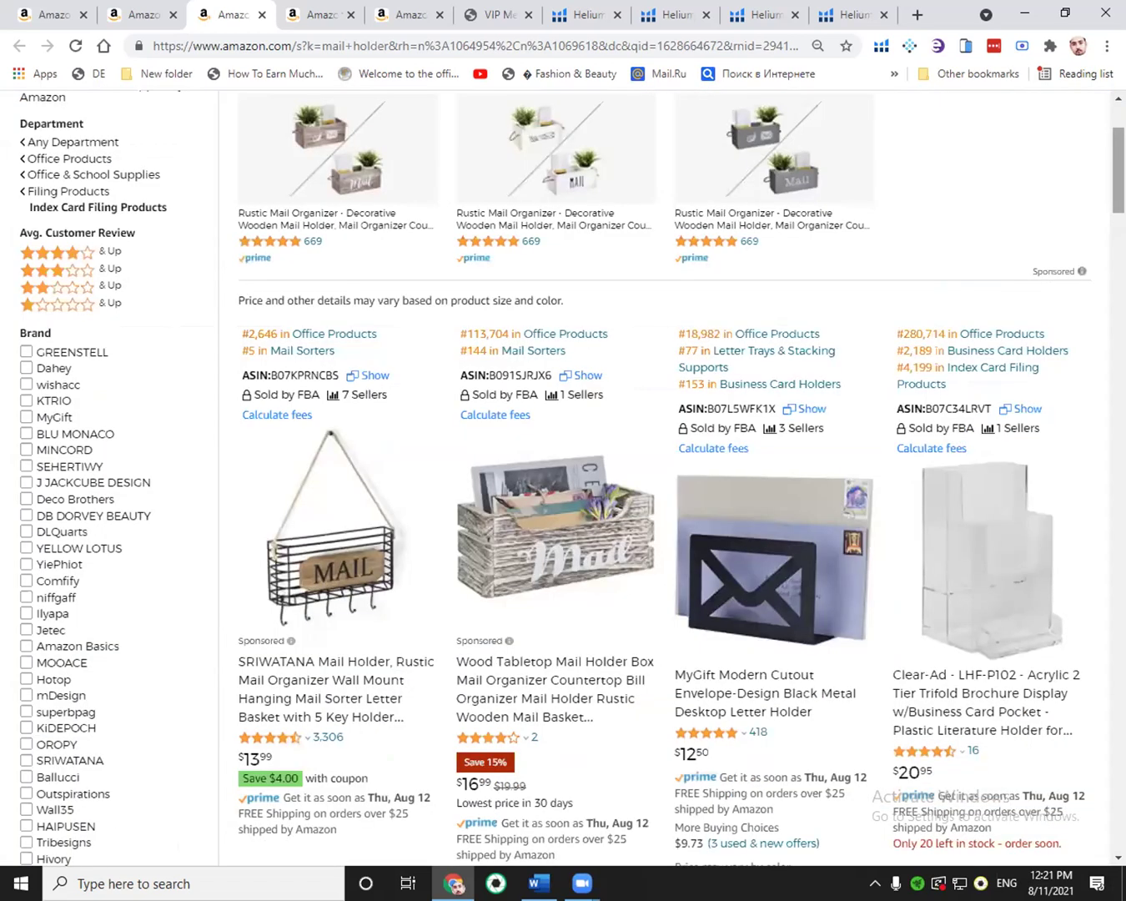
pyautogui.scroll(-6, 564, 479)
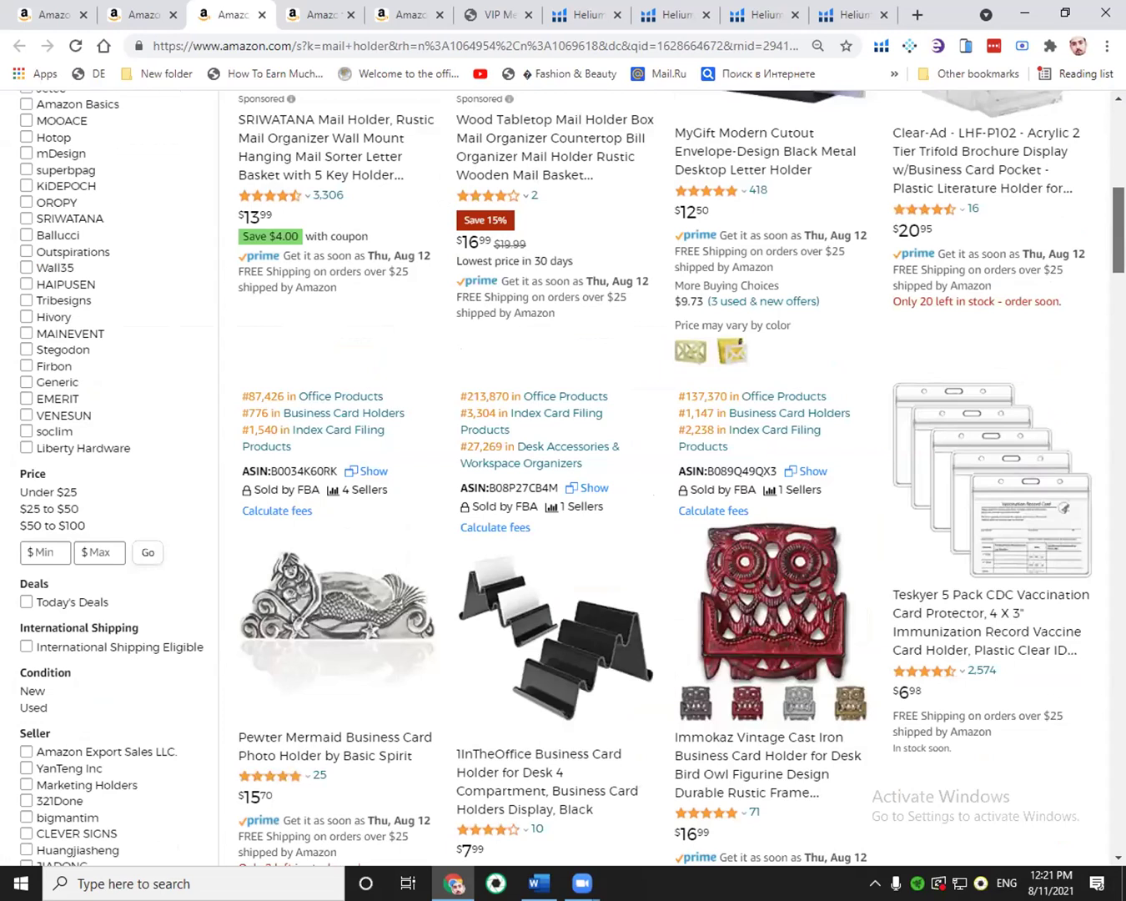
pyautogui.scroll(-15, 564, 479)
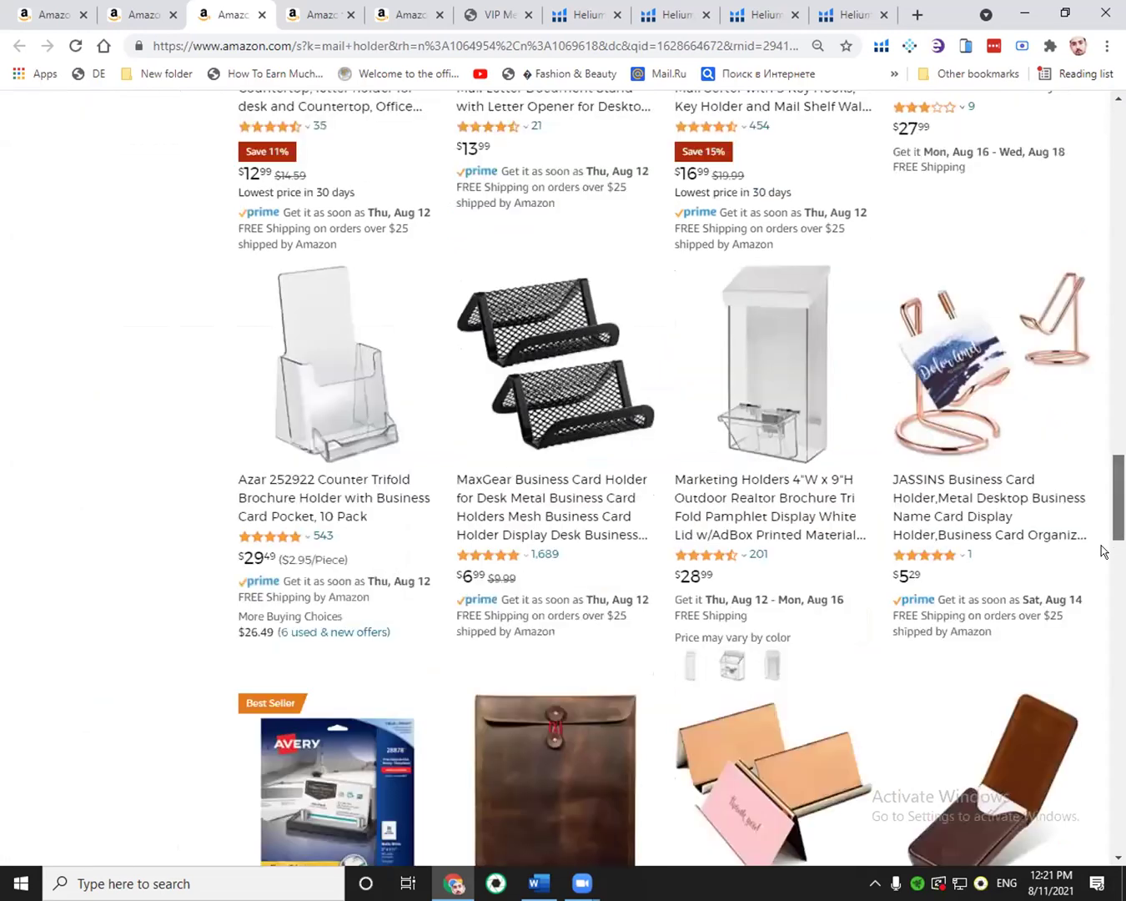
pyautogui.scroll(5, 484, 271)
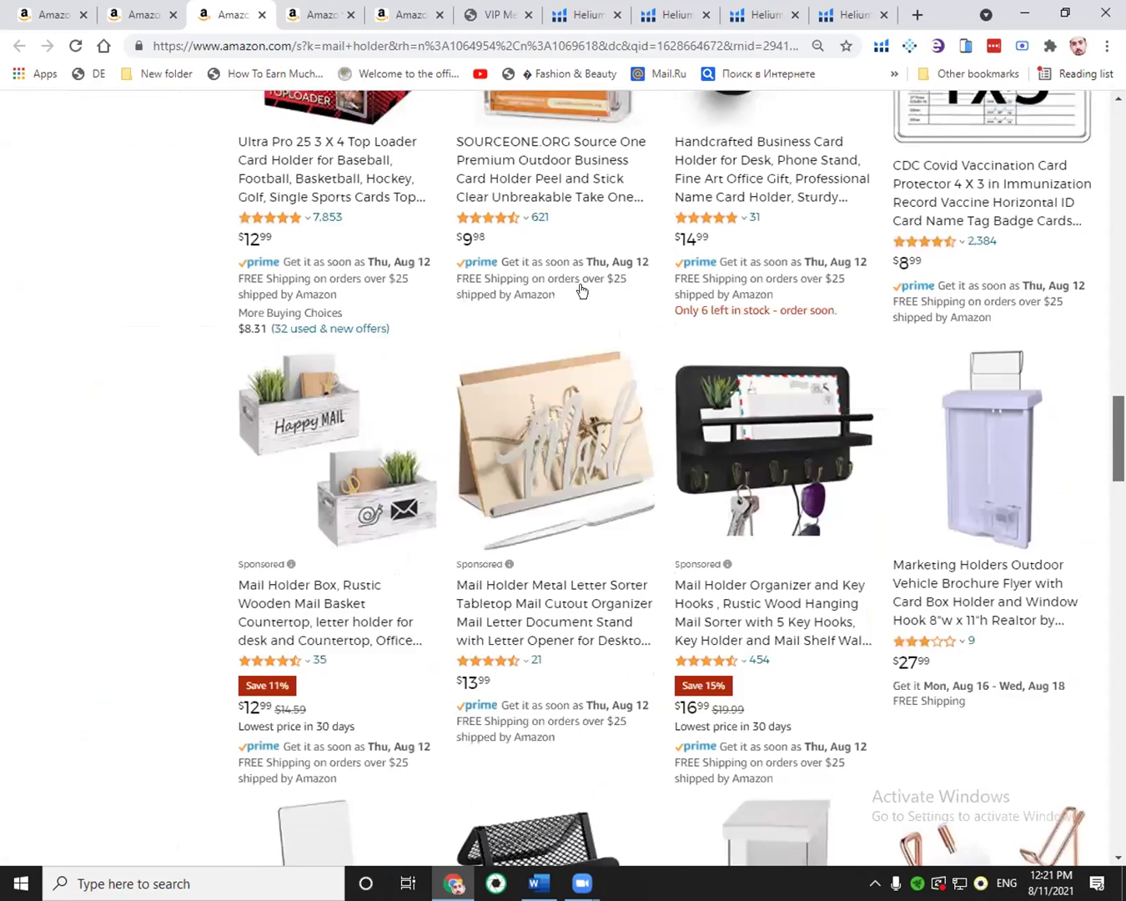
pyautogui.scroll(10, 587, 446)
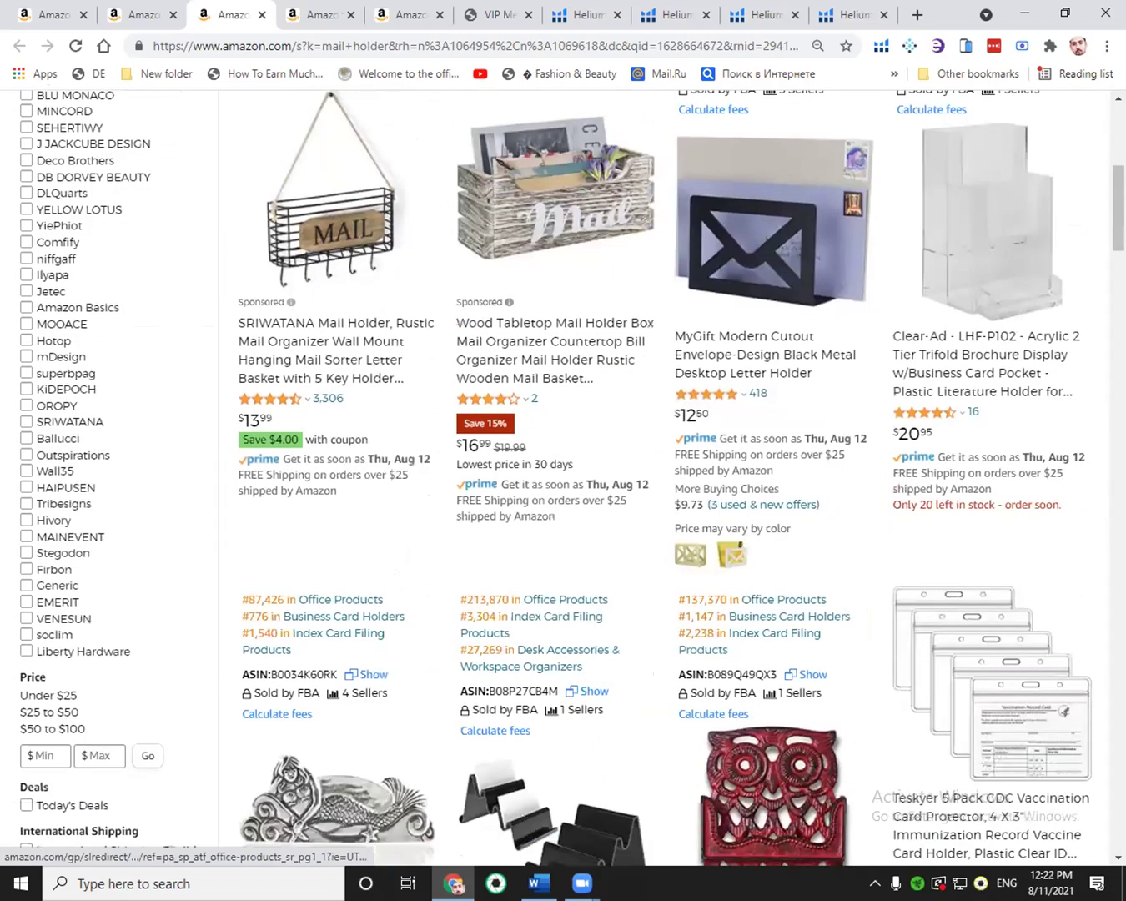
pyautogui.scroll(-10, 563, 476)
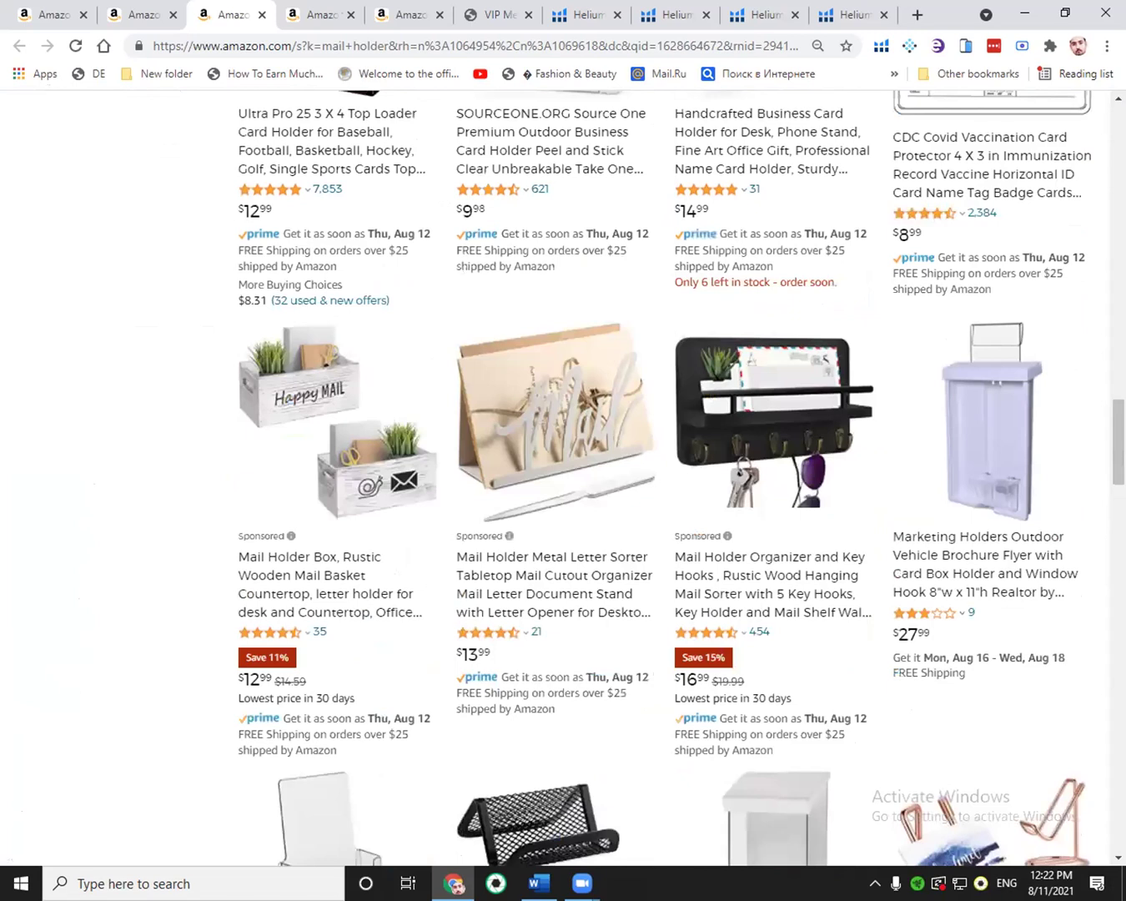
pyautogui.scroll(10, 563, 475)
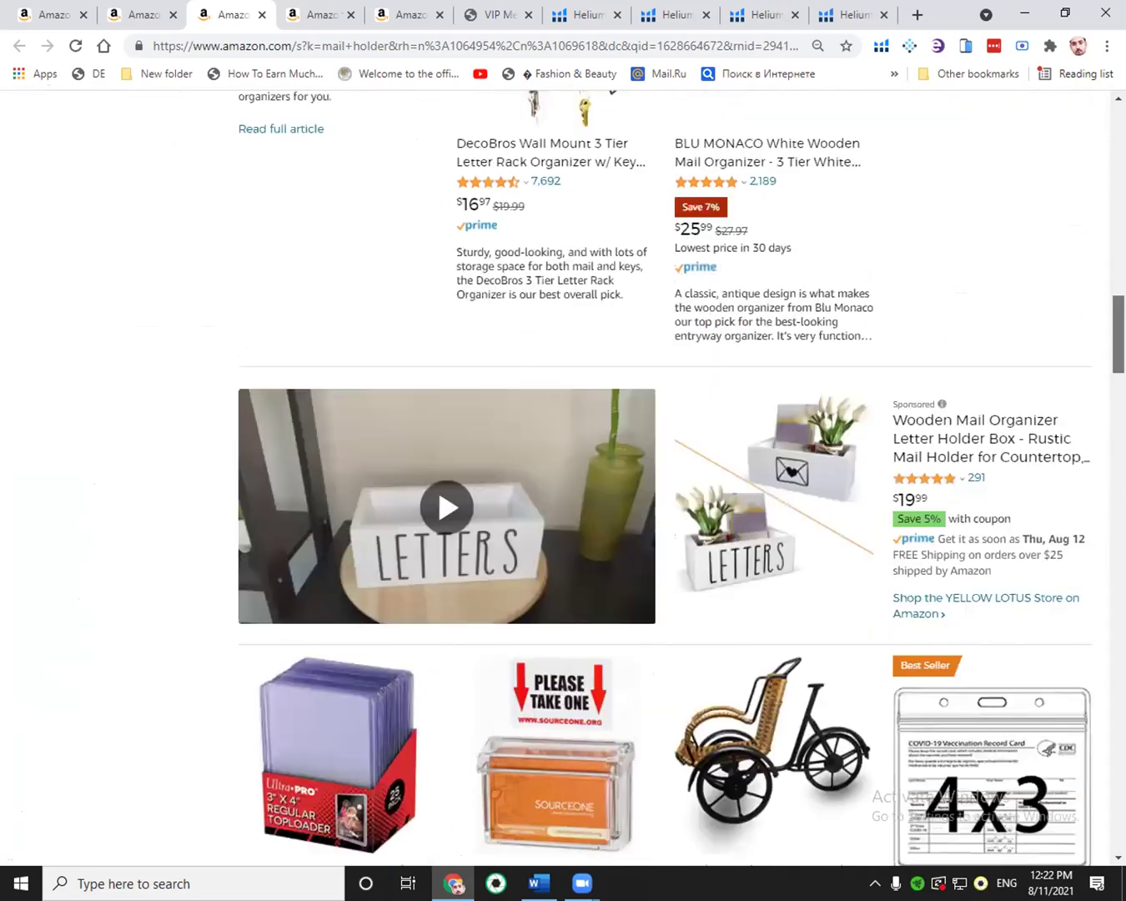
pyautogui.click(255, 14)
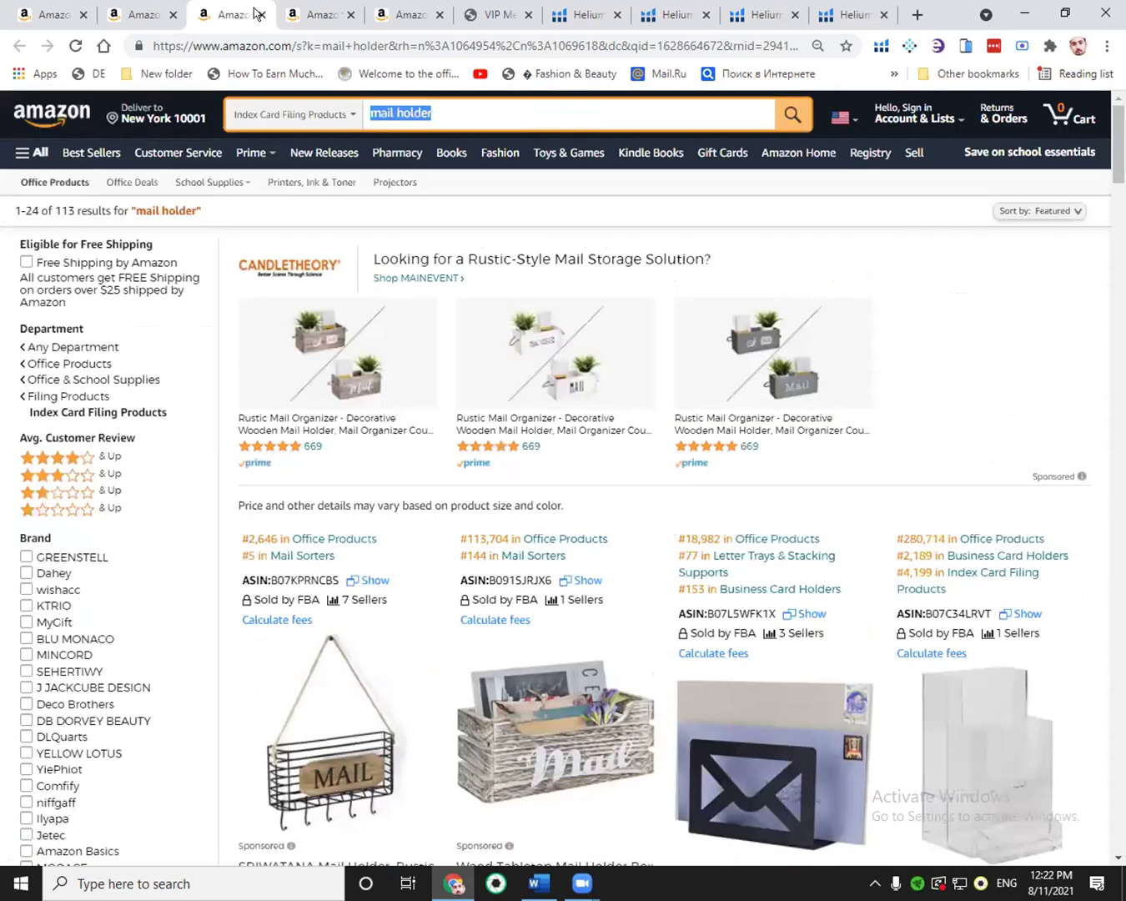
pyautogui.click(264, 15)
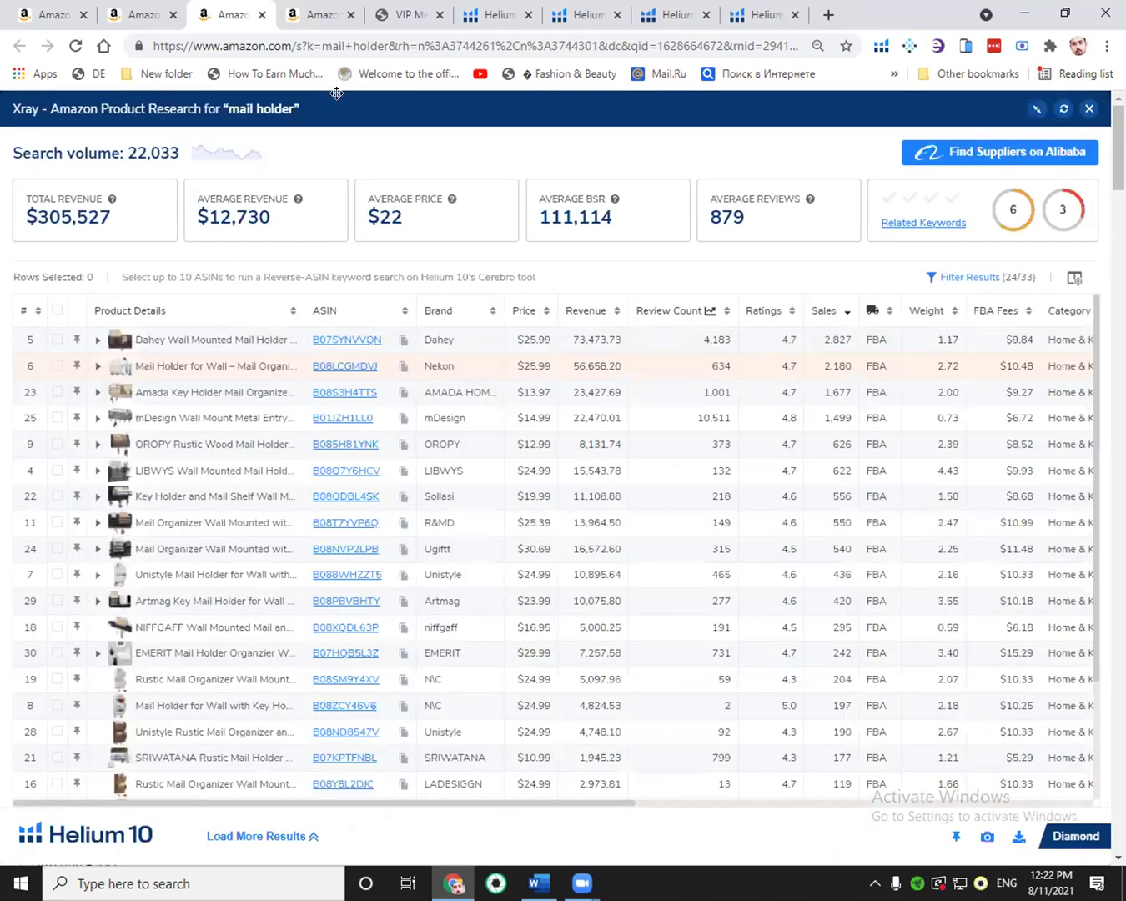
# Add the ASIN B07SYNVVQN from the wall-mounted mail holder Xray results to an empty Cerebro lookup.
pyautogui.click(219, 13)
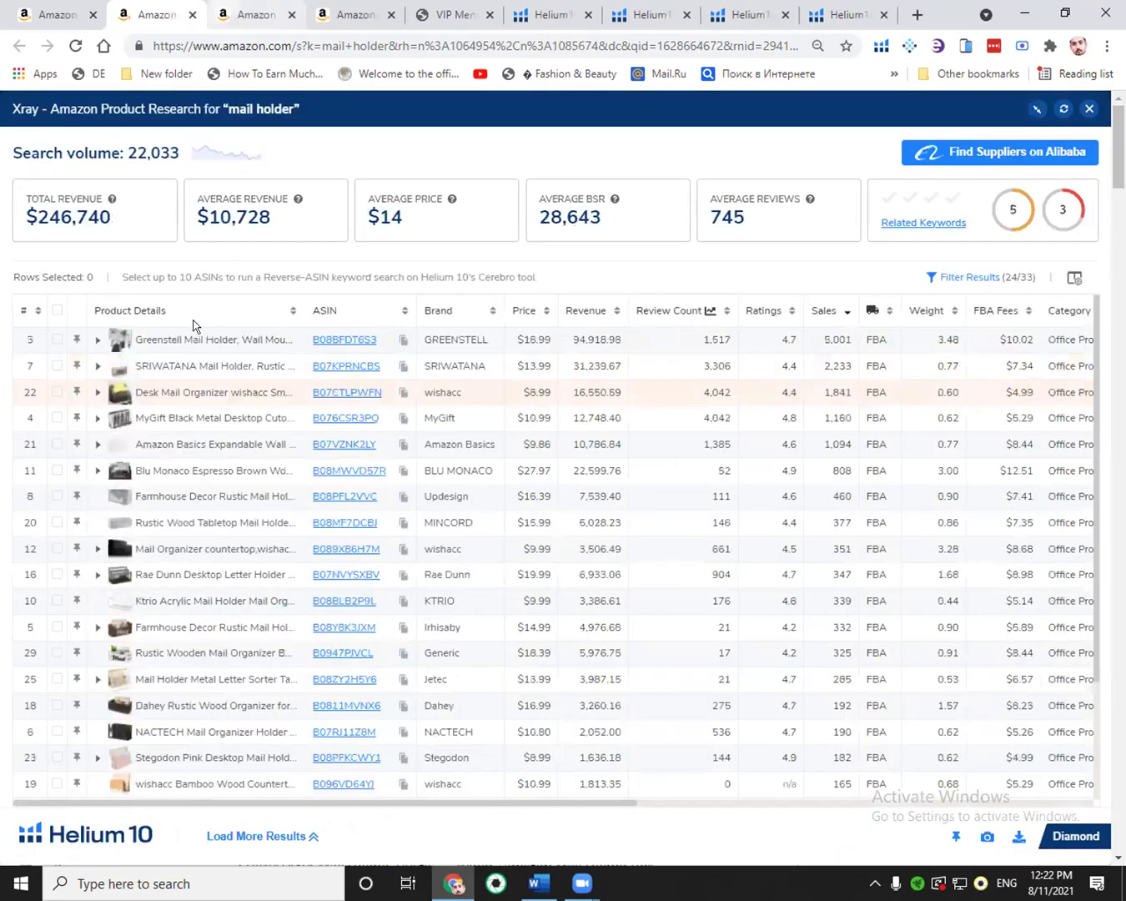
pyautogui.hotkey('ctrl', 'Tab')
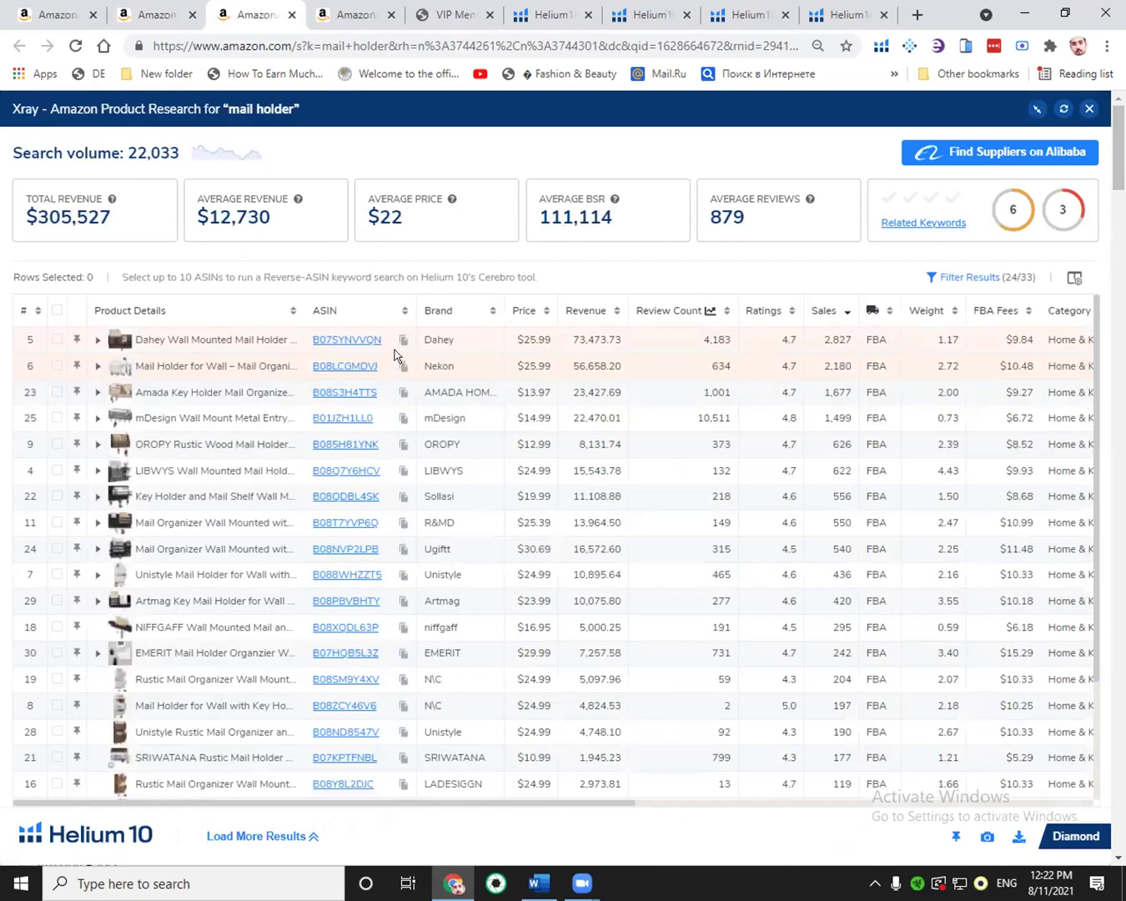
pyautogui.click(520, 14)
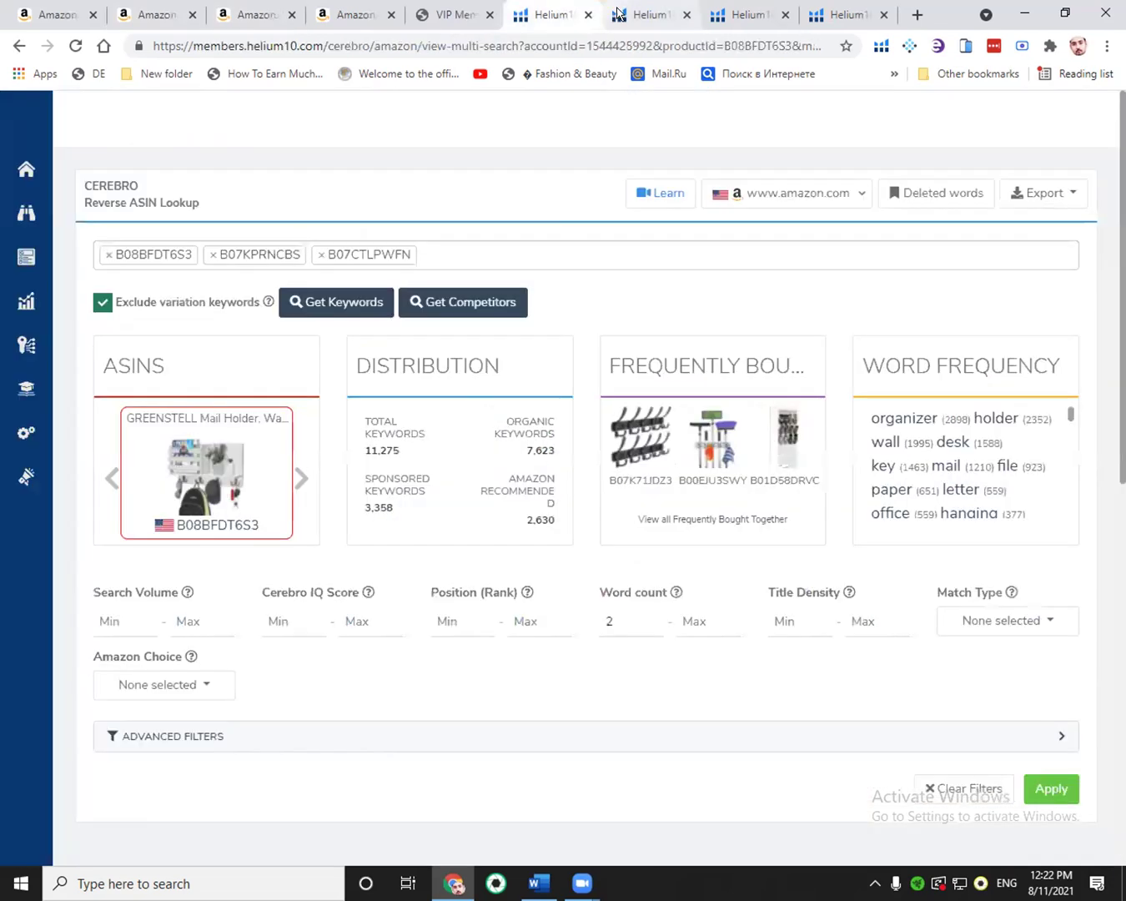
pyautogui.hotkey('ctrl', 'Tab')
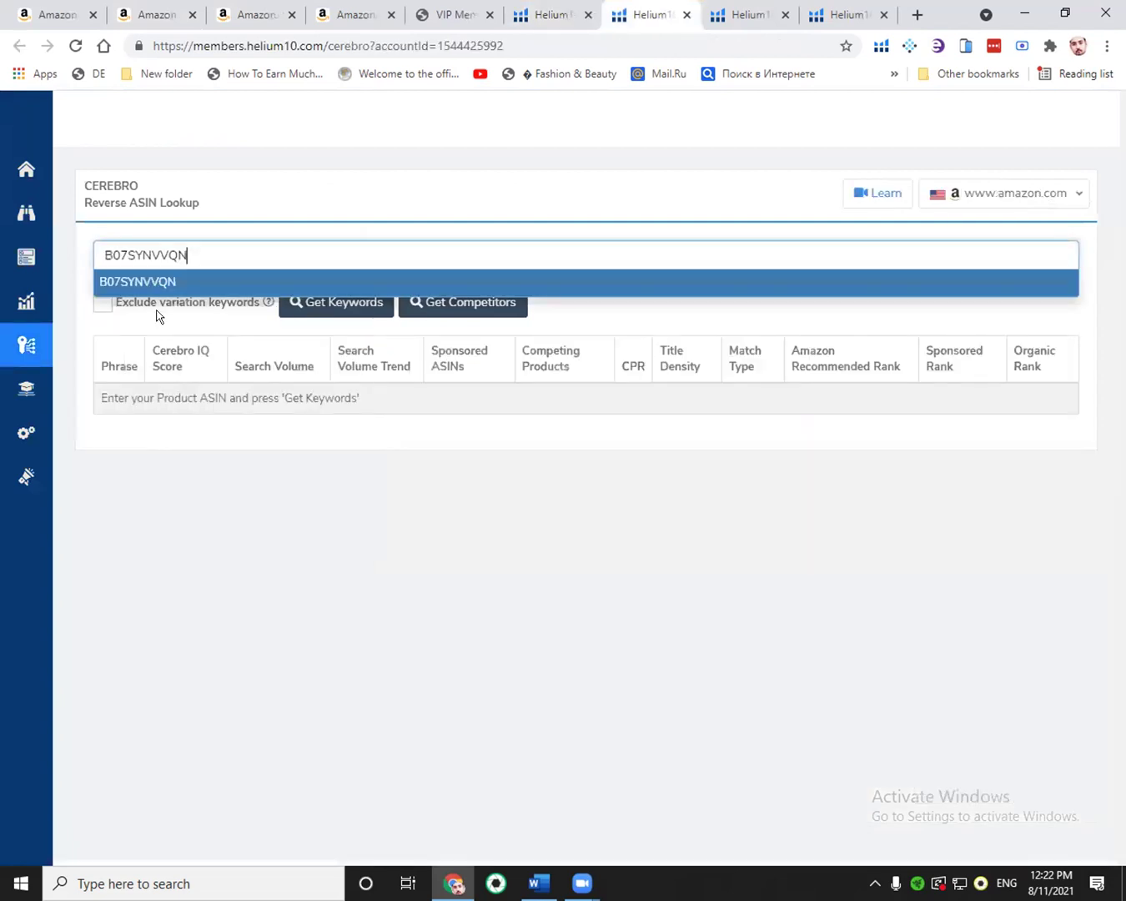
pyautogui.click(181, 284)
# Add the ASINs B08LCGMDVJ and B08S3H4TTS to the same Cerebro lookup and get their keywords with variation keywords excluded.
pyautogui.hotkey('ctrl', '3')
pyautogui.click(403, 365)
pyautogui.hotkey('ctrl', '7')
pyautogui.rightClick(246, 258)
pyautogui.click(279, 387)
pyautogui.click(275, 281)
pyautogui.click(258, 13)
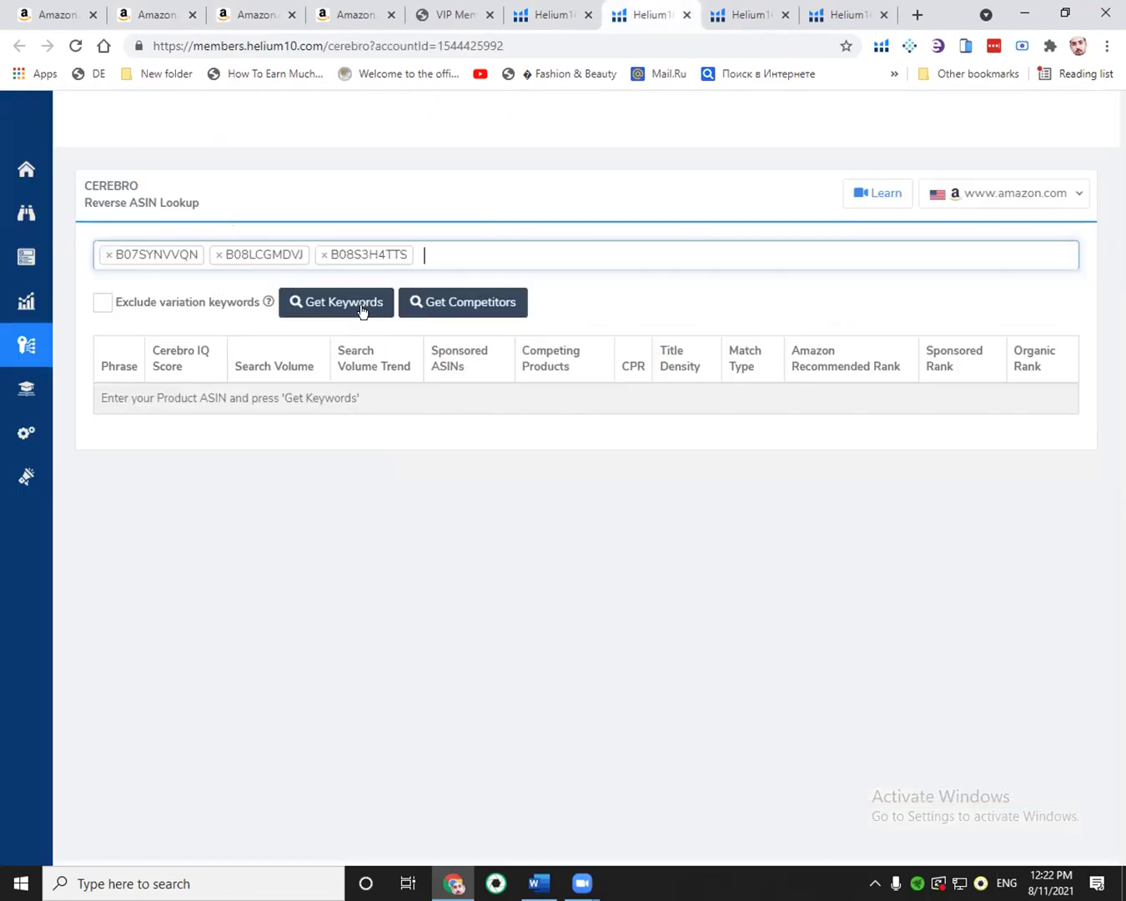
pyautogui.click(167, 300)
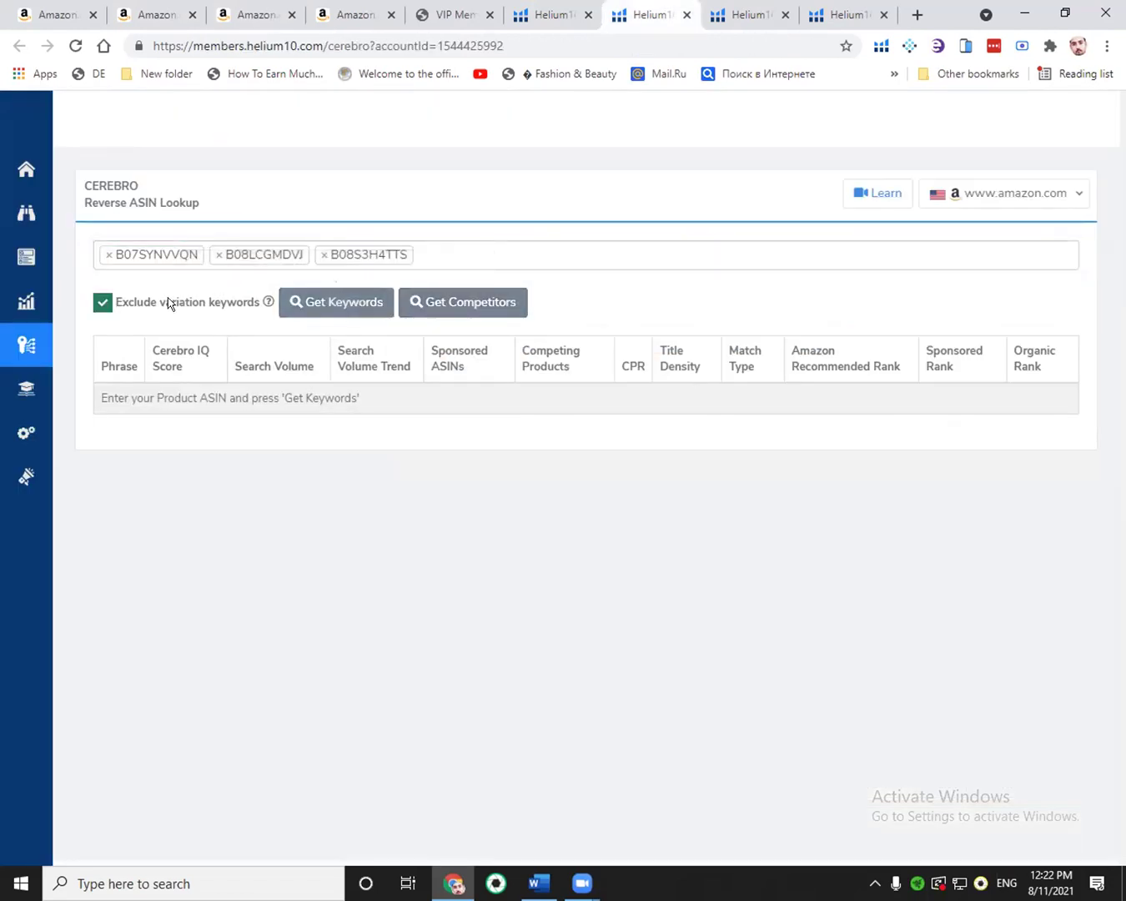
# Copy the ASIN B08Z3B2WB8 from the wooden mail box category's Xray results into another empty Cerebro lookup.
pyautogui.click(349, 13)
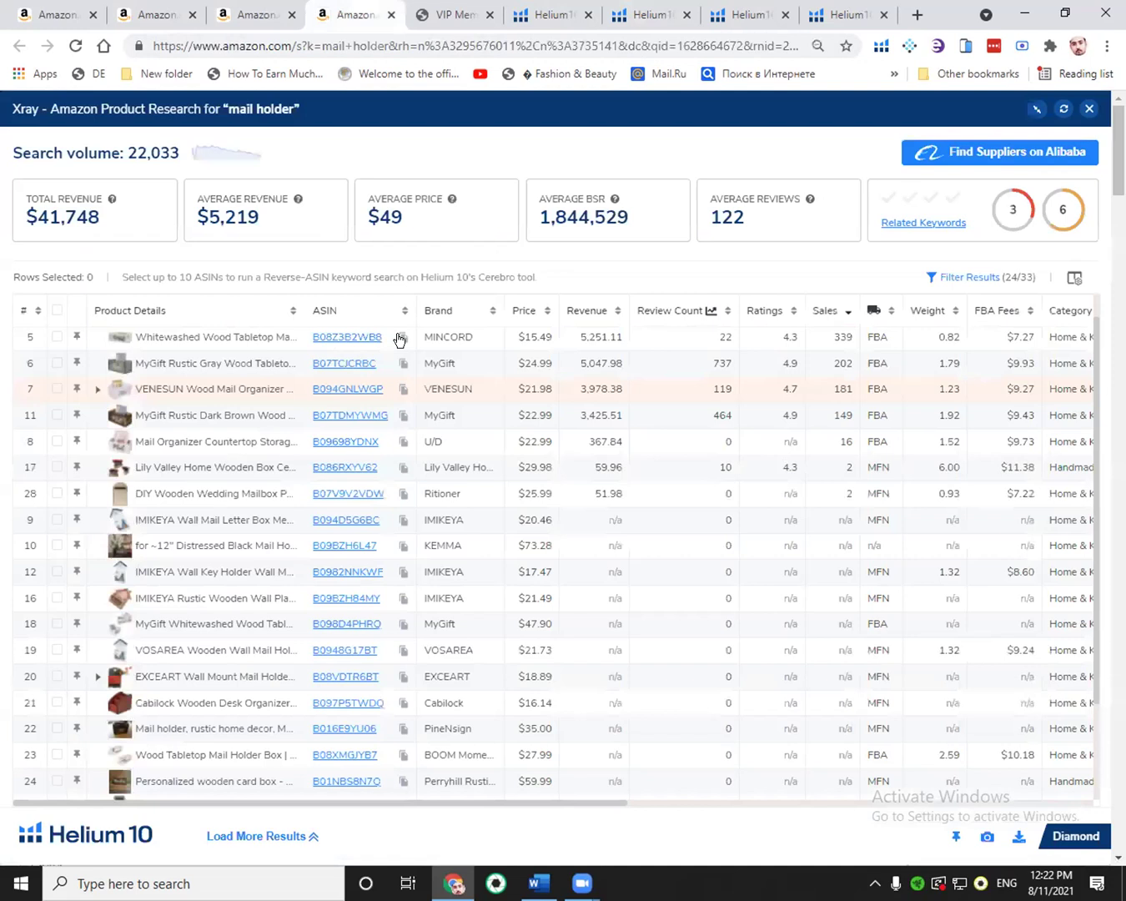
pyautogui.click(842, 14)
pyautogui.rightClick(234, 255)
pyautogui.click(322, 389)
pyautogui.click(271, 278)
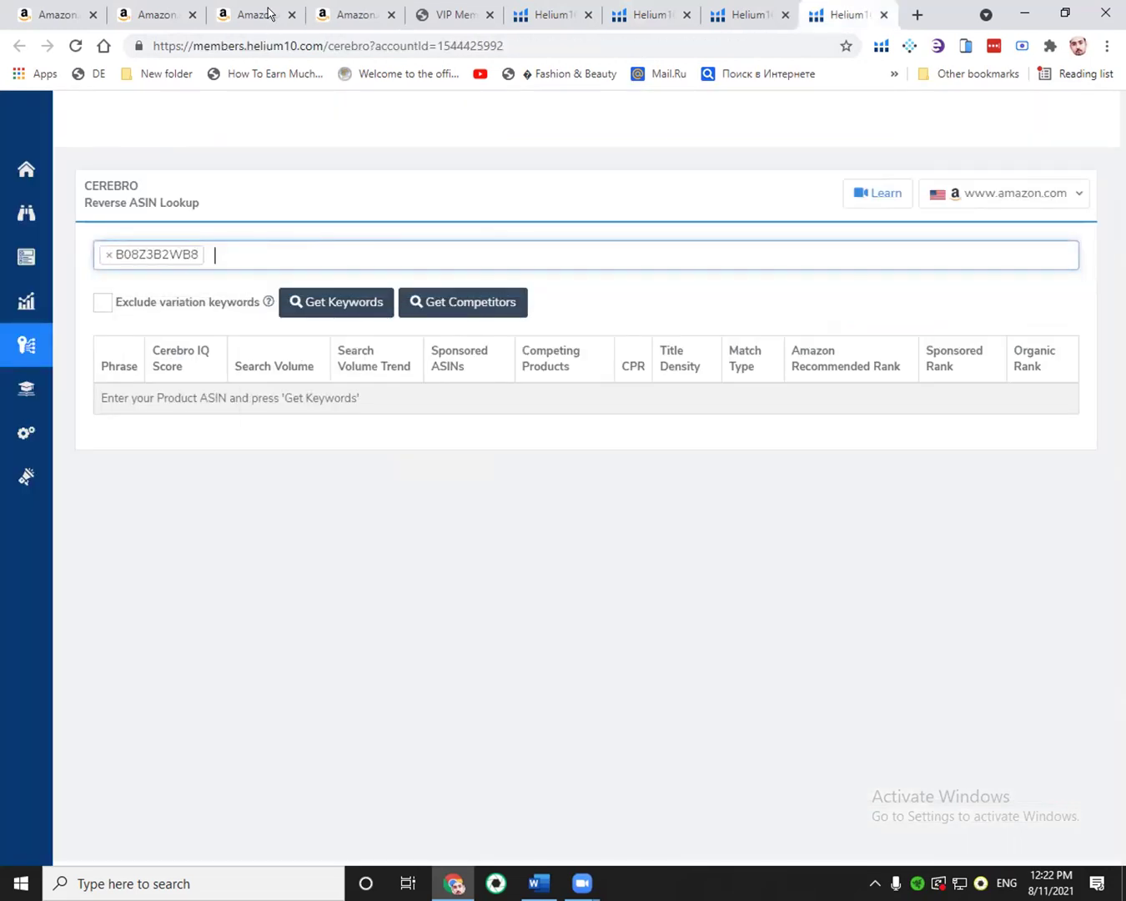
# Add the MyGift Rustic Gray mail holder's ASIN B07TCJCRBC to the same Cerebro lookup and return to the wall-mounted category's Xray results.
pyautogui.click(337, 14)
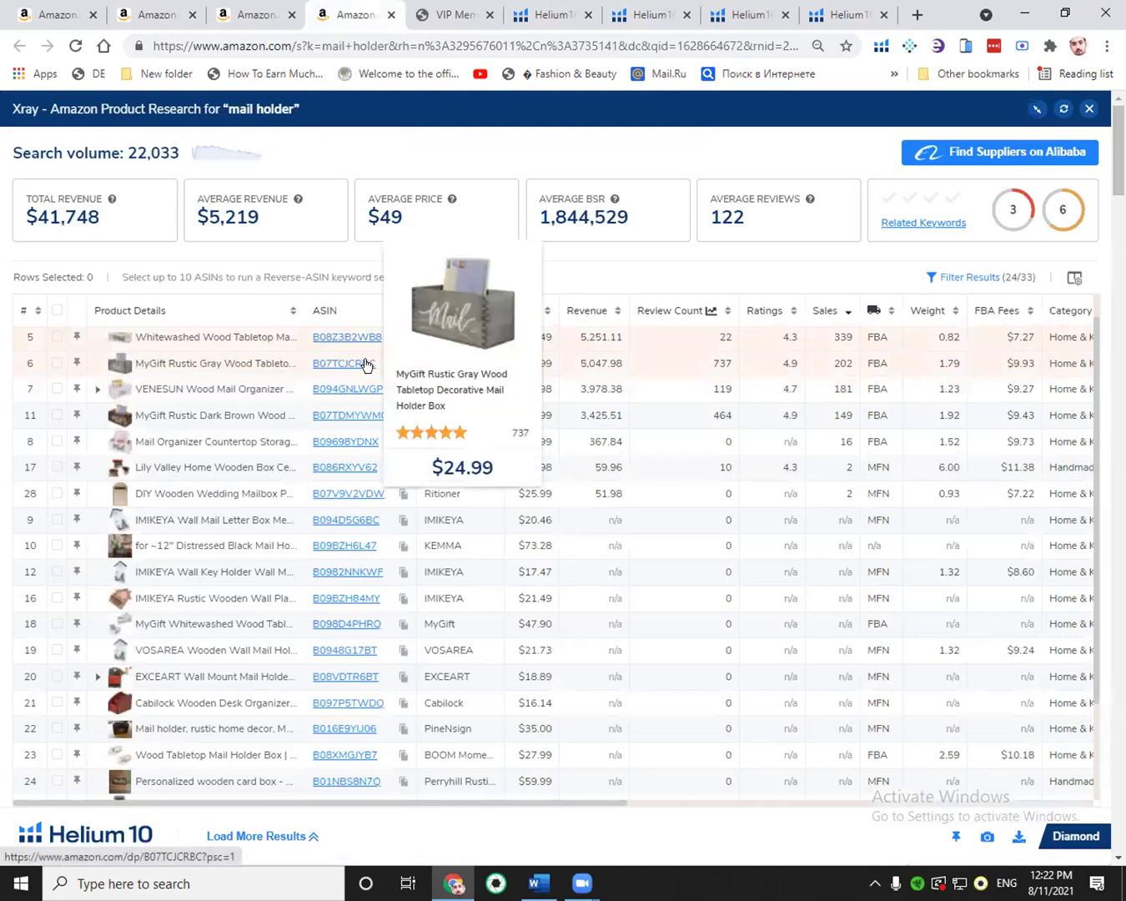
pyautogui.click(403, 363)
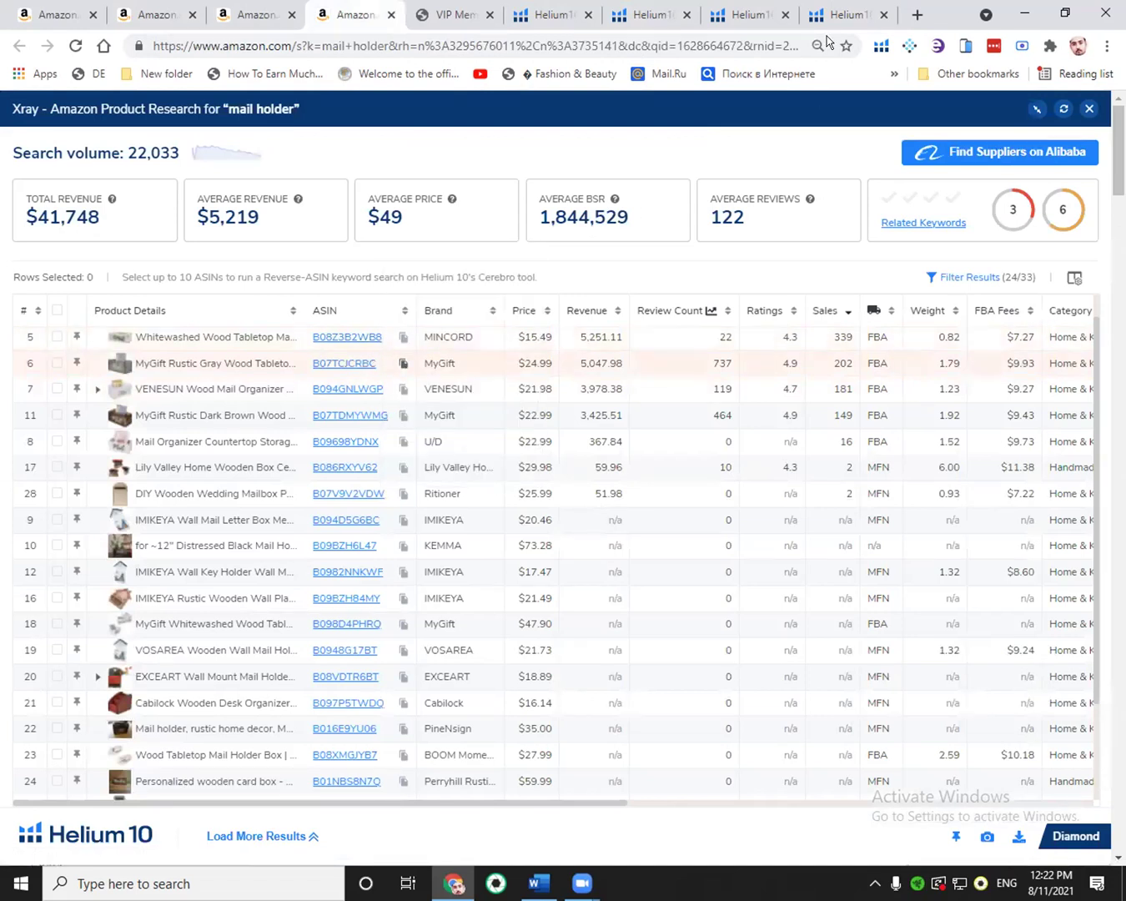
pyautogui.click(845, 15)
pyautogui.rightClick(283, 253)
pyautogui.click(322, 387)
pyautogui.click(318, 282)
pyautogui.click(246, 14)
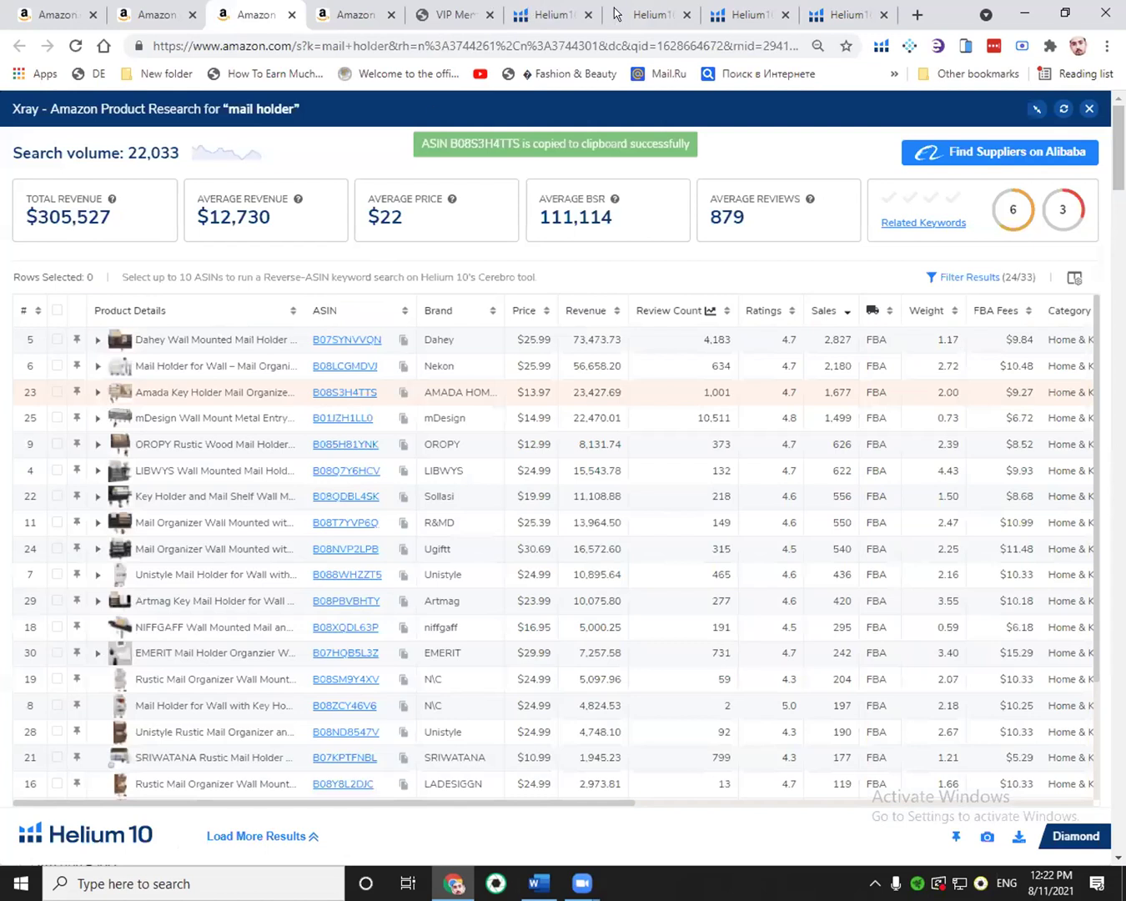
# Close the spare Helium 10 tab and the VIP Members tools page, keeping the three Cerebro lookups open.
pyautogui.click(776, 14)
pyautogui.click(785, 15)
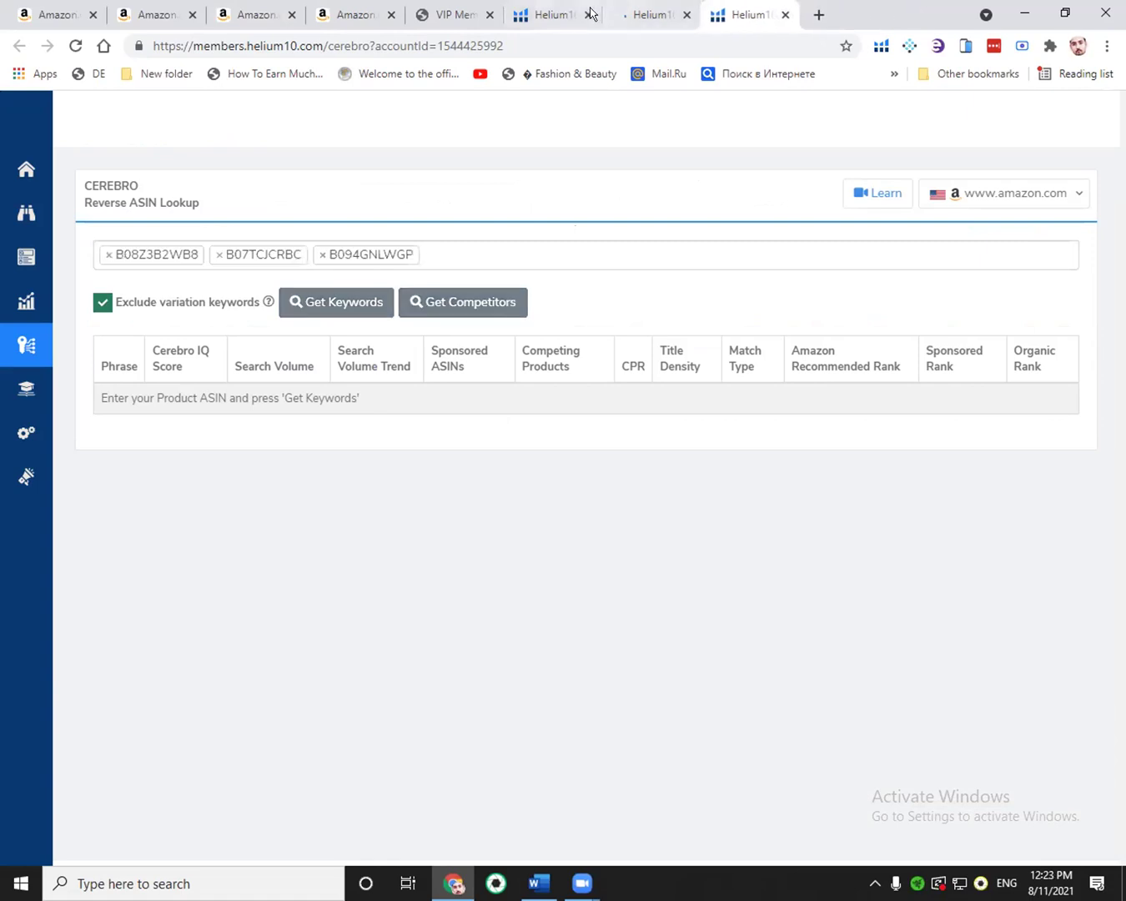
pyautogui.click(590, 14)
pyautogui.click(490, 17)
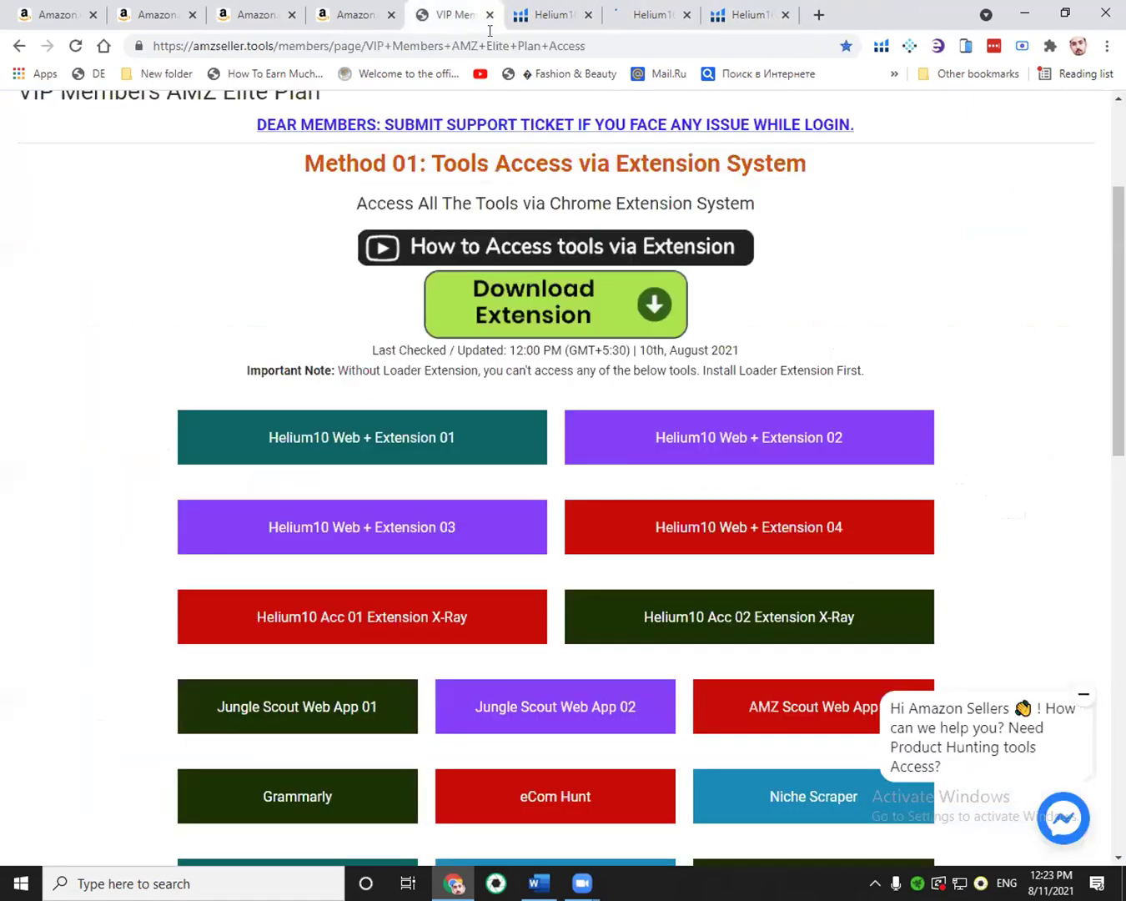
pyautogui.hotkey('ctrl', 'w')
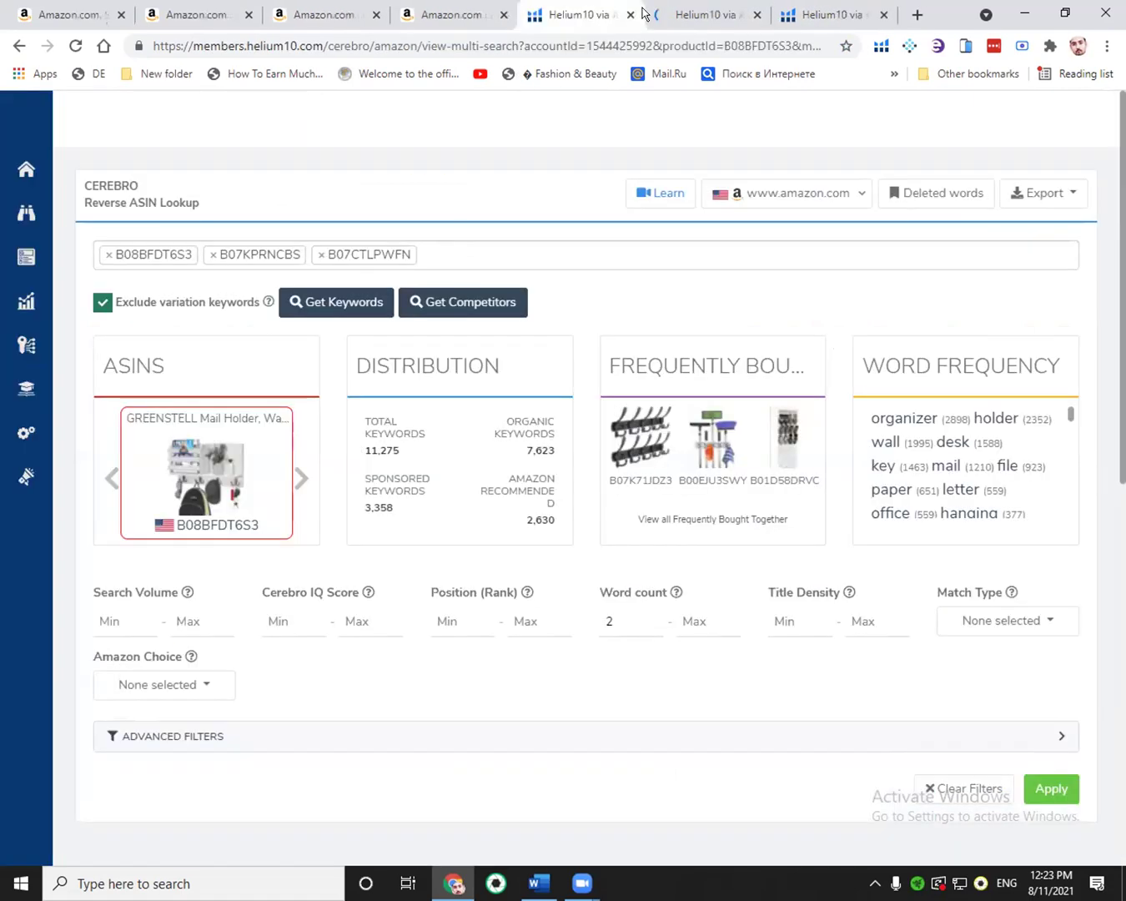
# Review the keyword results of the first two Cerebro lookups and check the progress of the third.
pyautogui.click(722, 14)
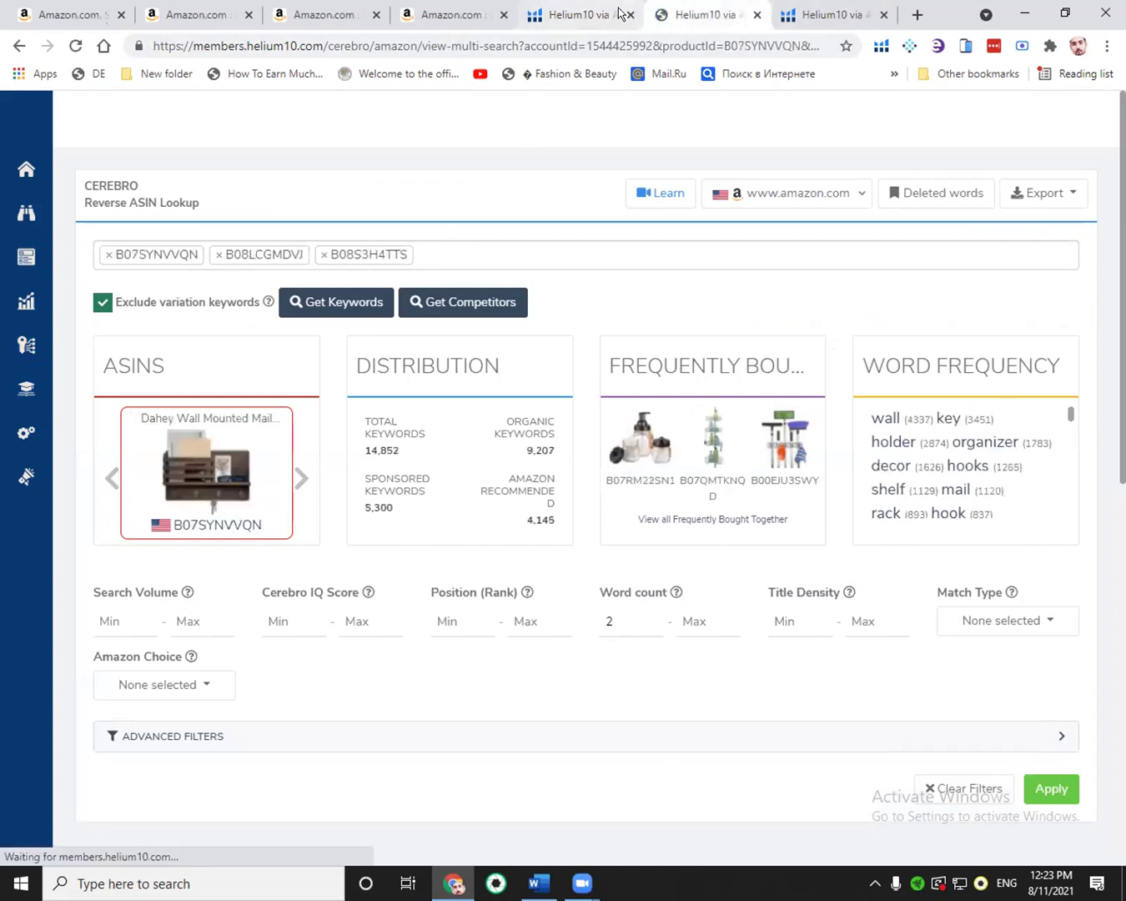
pyautogui.hotkey('ctrl', 'shift', 'Tab')
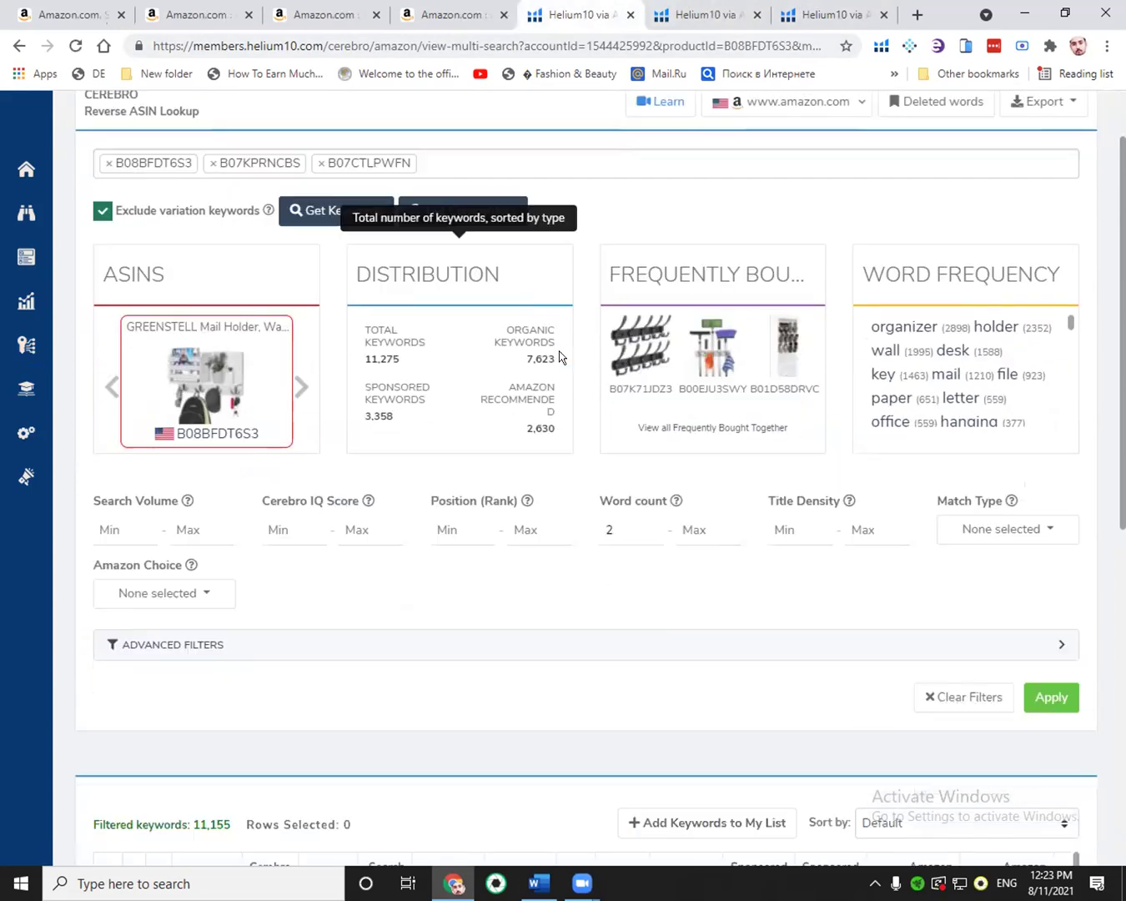
pyautogui.click(741, 14)
pyautogui.click(791, 14)
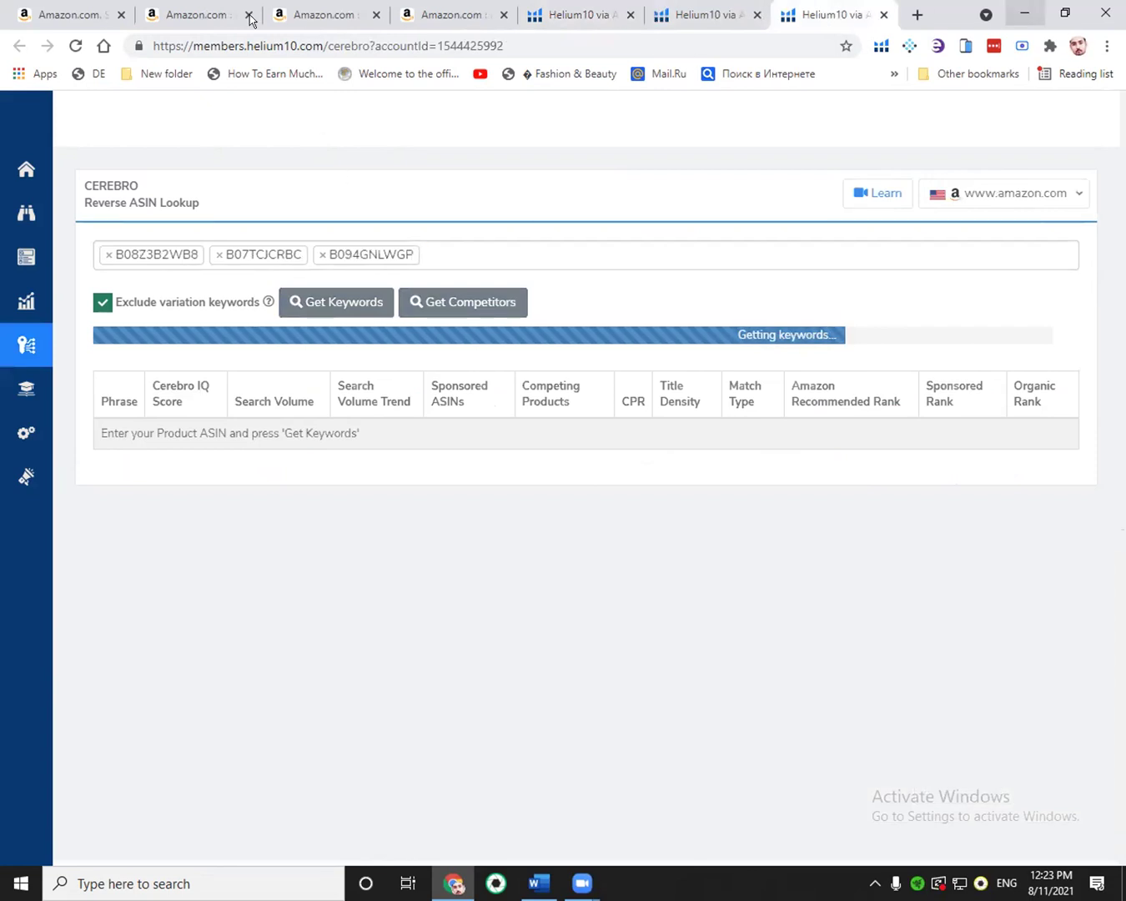
# Open the desktop workbook GlobalKeywordResearch_SiliconeBackScrubber in Excel.
pyautogui.press('super+d')
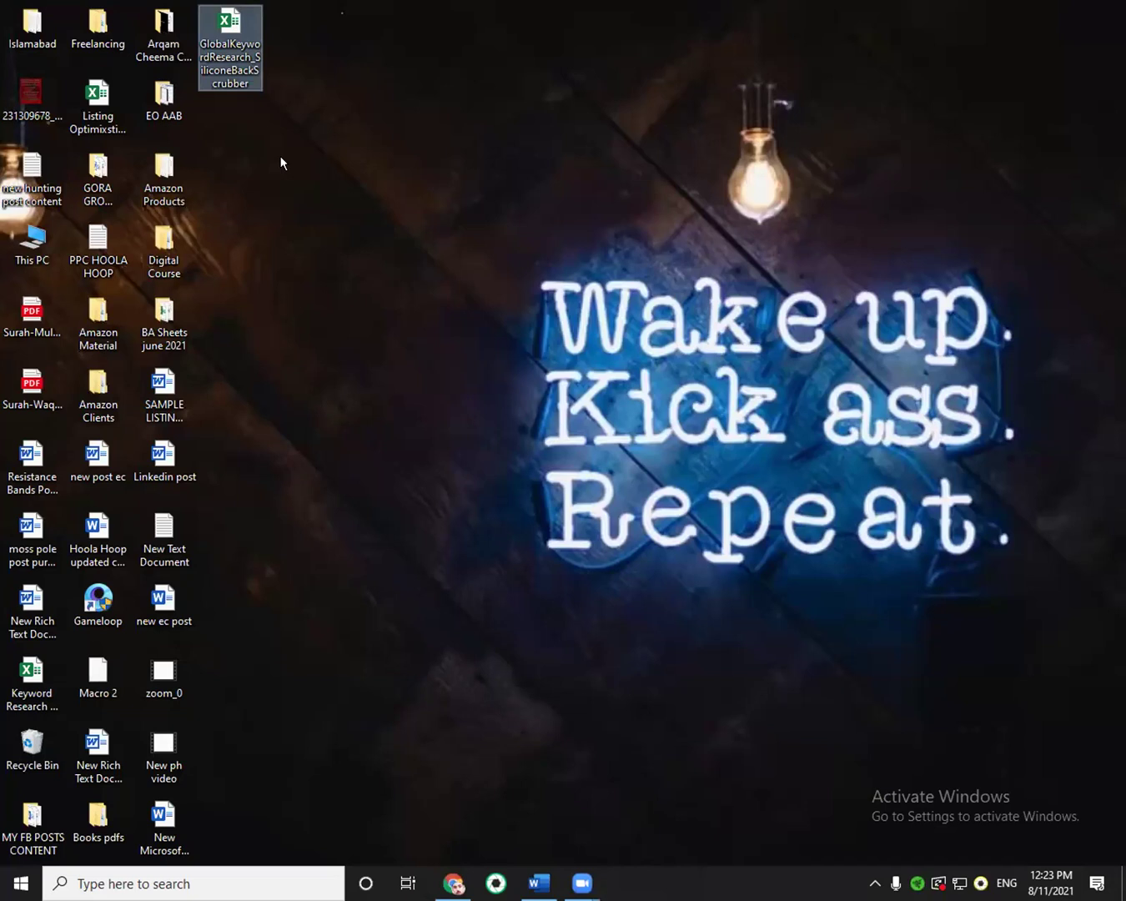
pyautogui.click(239, 71)
pyautogui.doubleClick(240, 72)
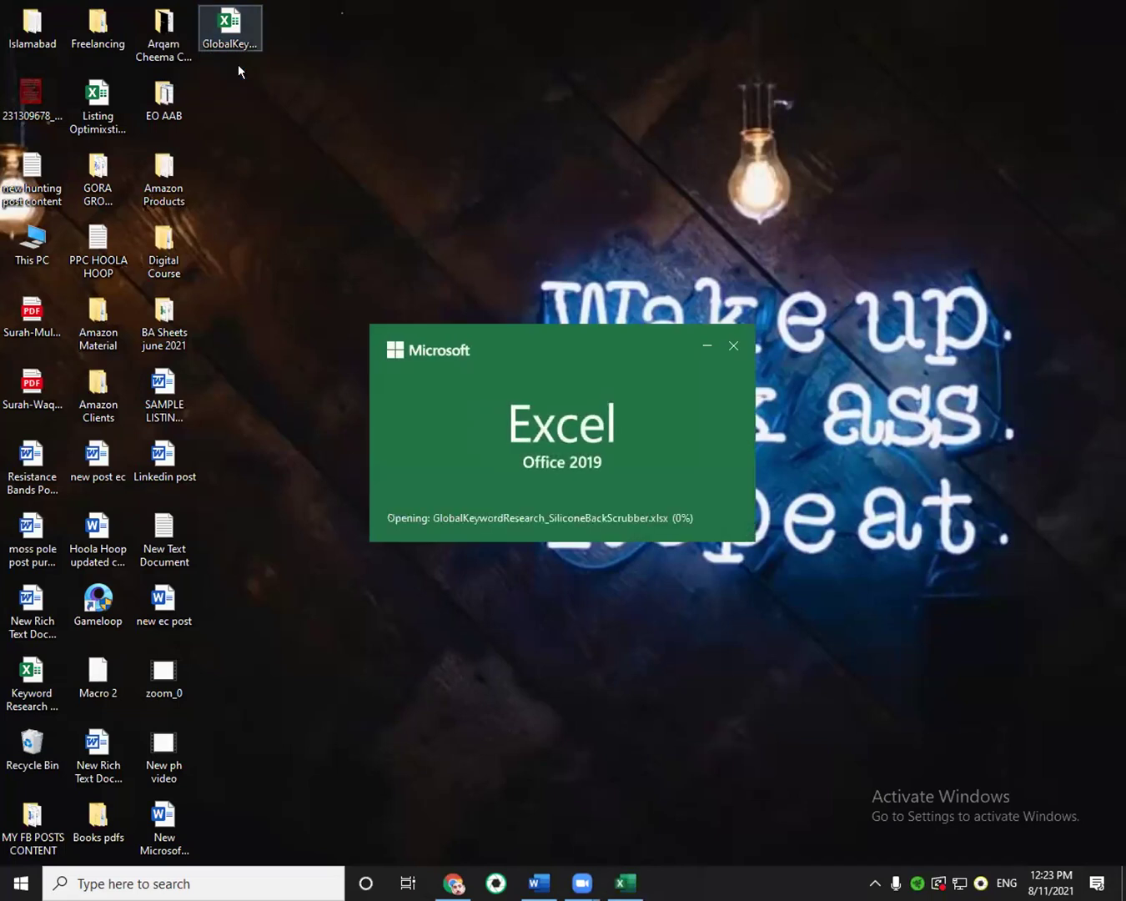
pyautogui.click(312, 177)
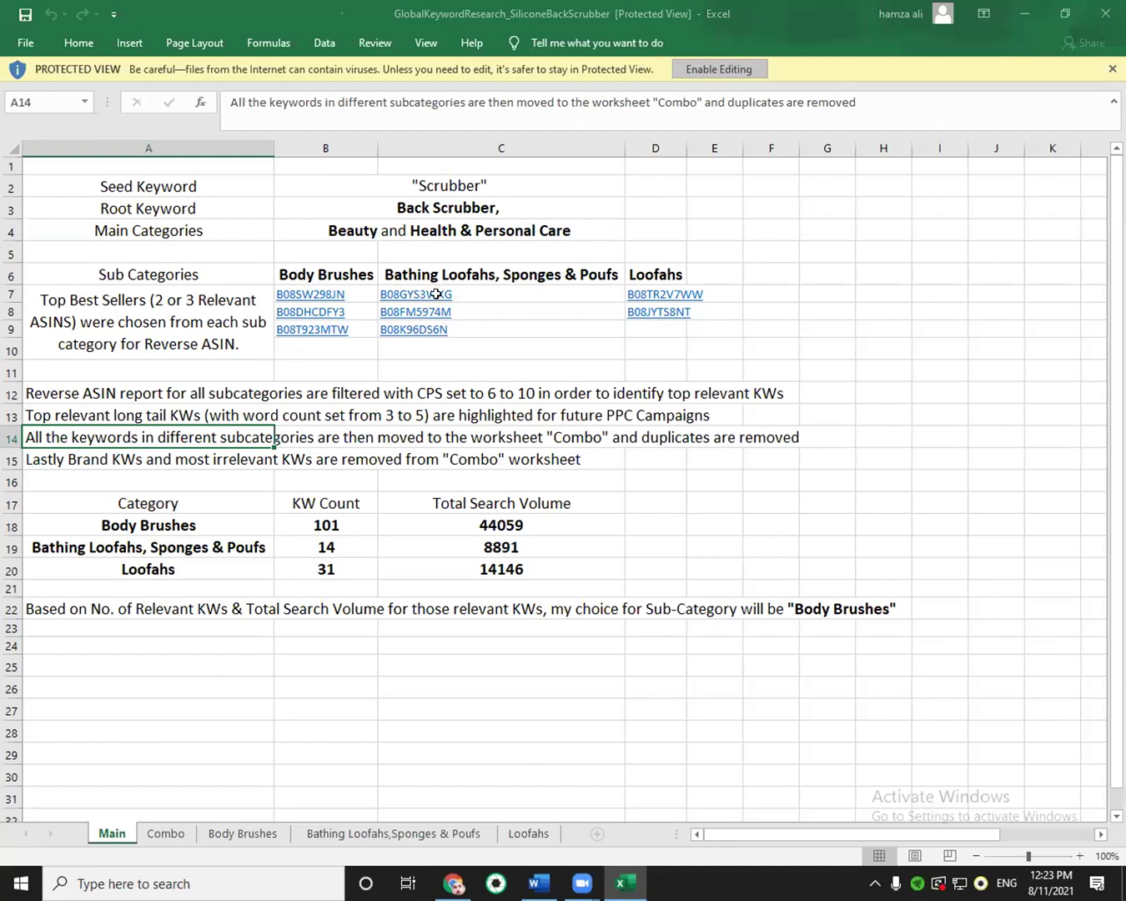
# Enable editing of the workbook and replace "Back Scrubber" with "Mail holder" as the root keyword on the Main sheet.
pyautogui.click(491, 290)
pyautogui.doubleClick(491, 291)
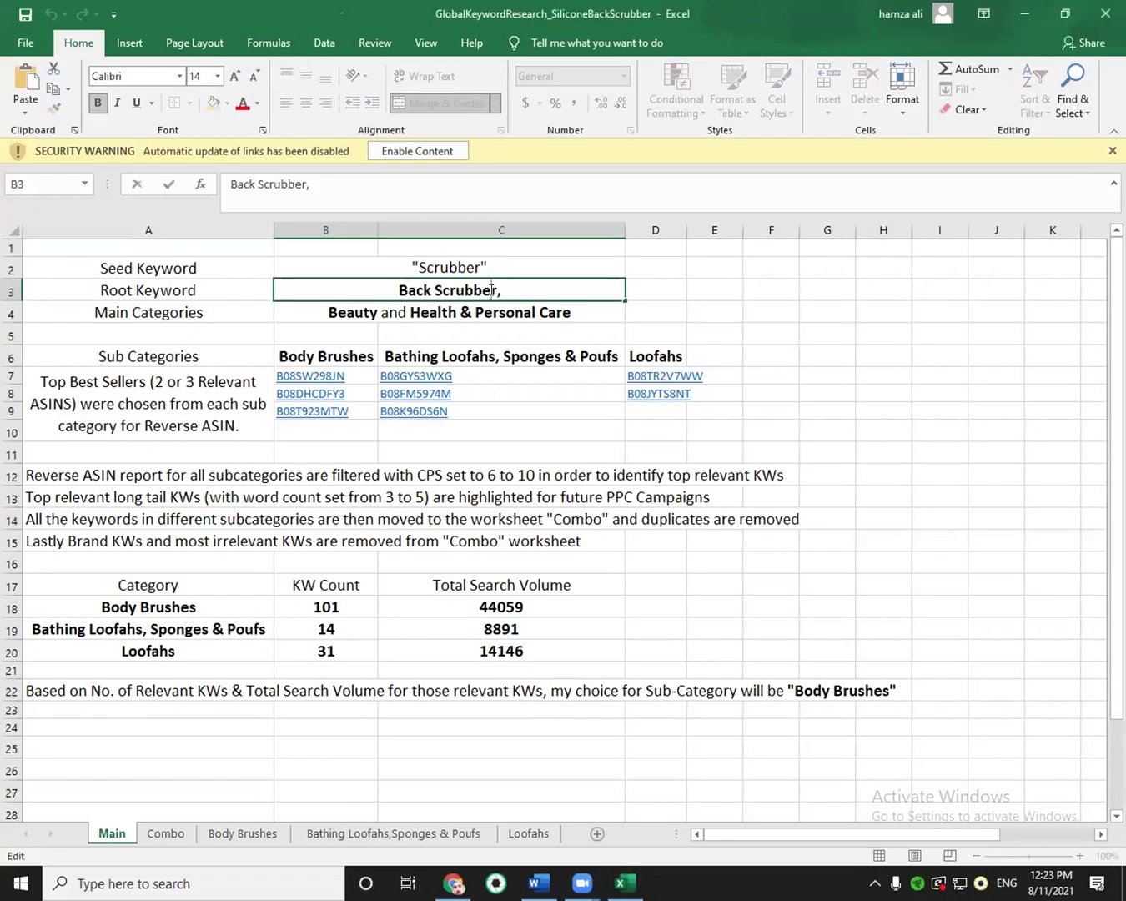
pyautogui.press('BackSpace')
pyautogui.press('BackSpace')
pyautogui.press('BackSpace')
pyautogui.press('BackSpace')
pyautogui.press('BackSpace')
pyautogui.press('BackSpace')
pyautogui.press('BackSpace')
pyautogui.press('BackSpace')
pyautogui.press('BackSpace')
pyautogui.press('BackSpace')
pyautogui.press('BackSpace')
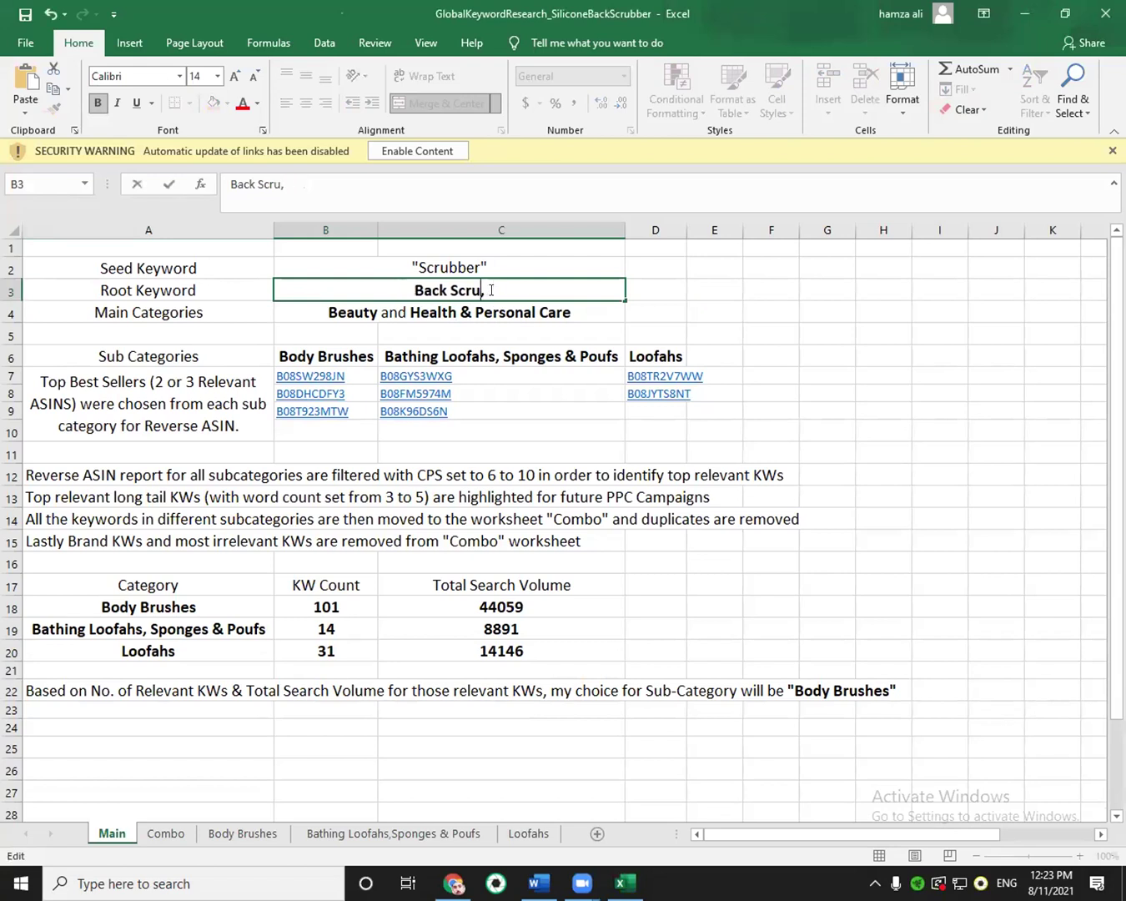
pyautogui.press('BackSpace')
pyautogui.press('BackSpace')
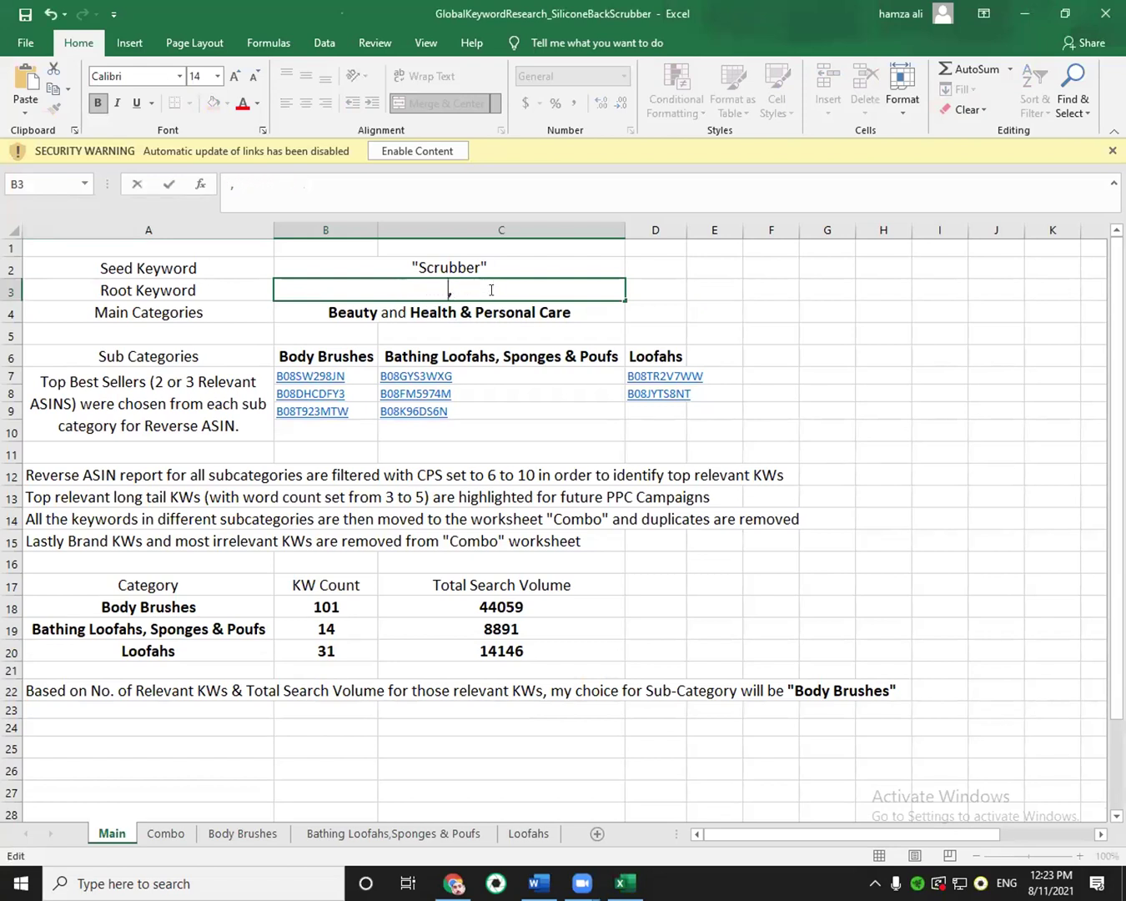
pyautogui.write('Mail holder')
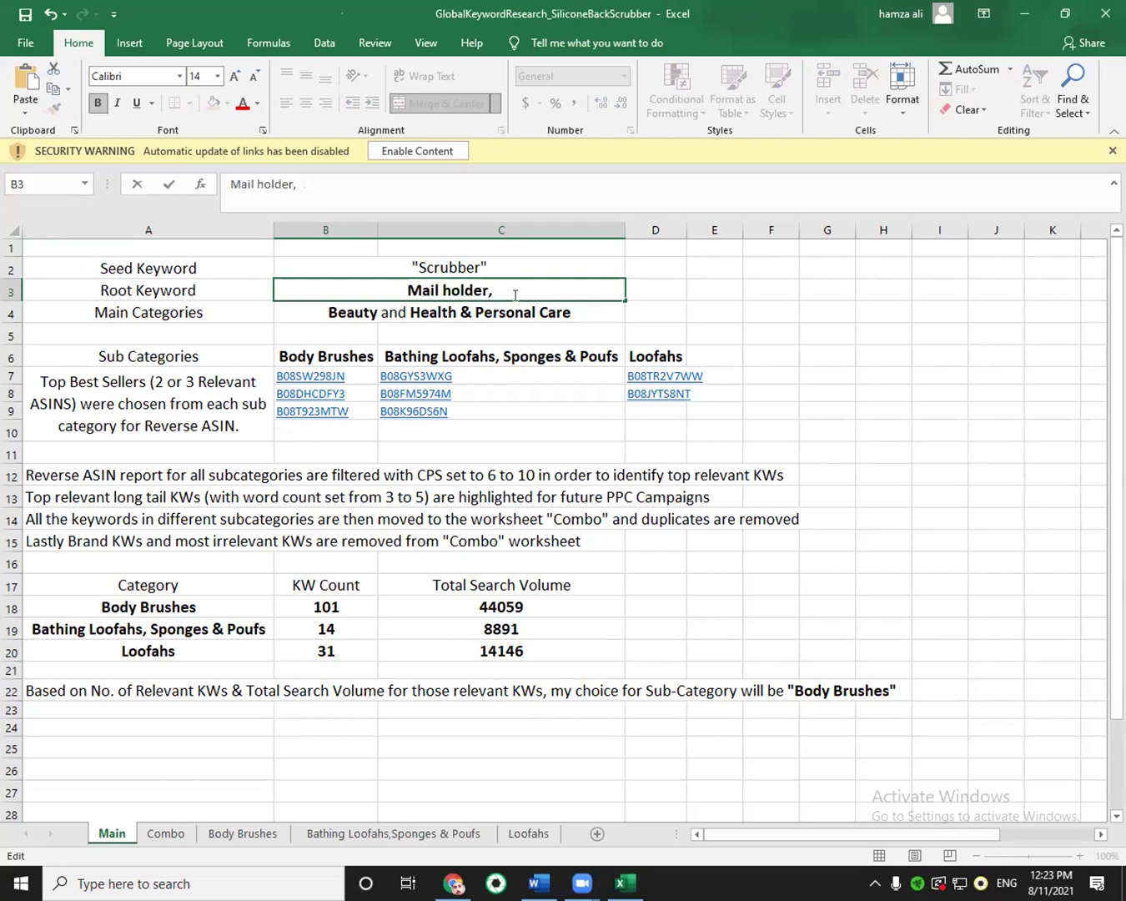
# Replace the seed keyword inside the quotation marks in B2 with "Holder".
pyautogui.doubleClick(474, 266)
pyautogui.press('BackSpace')
pyautogui.press('BackSpace')
pyautogui.press('BackSpace')
pyautogui.press('BackSpace')
pyautogui.press('BackSpace')
pyautogui.press('BackSpace')
pyautogui.press('BackSpace')
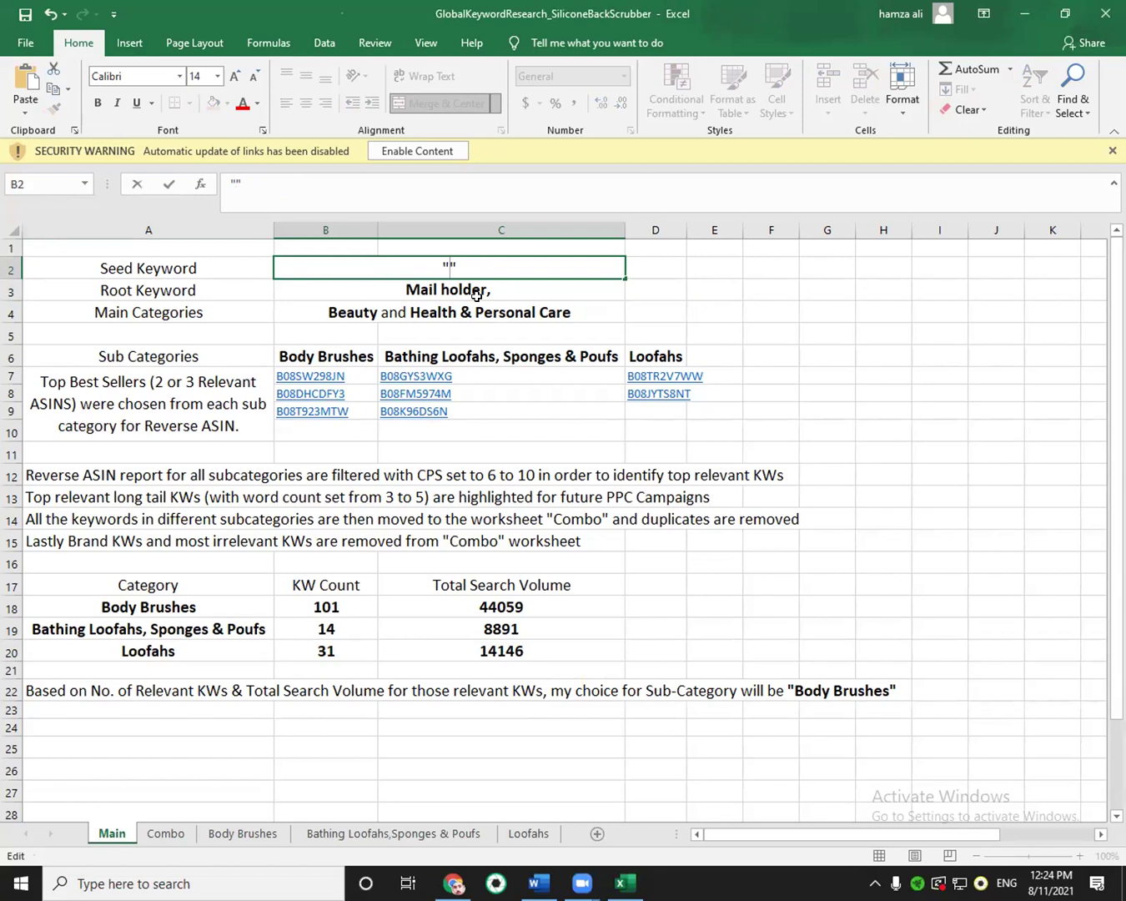
pyautogui.write('Holder')
pyautogui.click(416, 310)
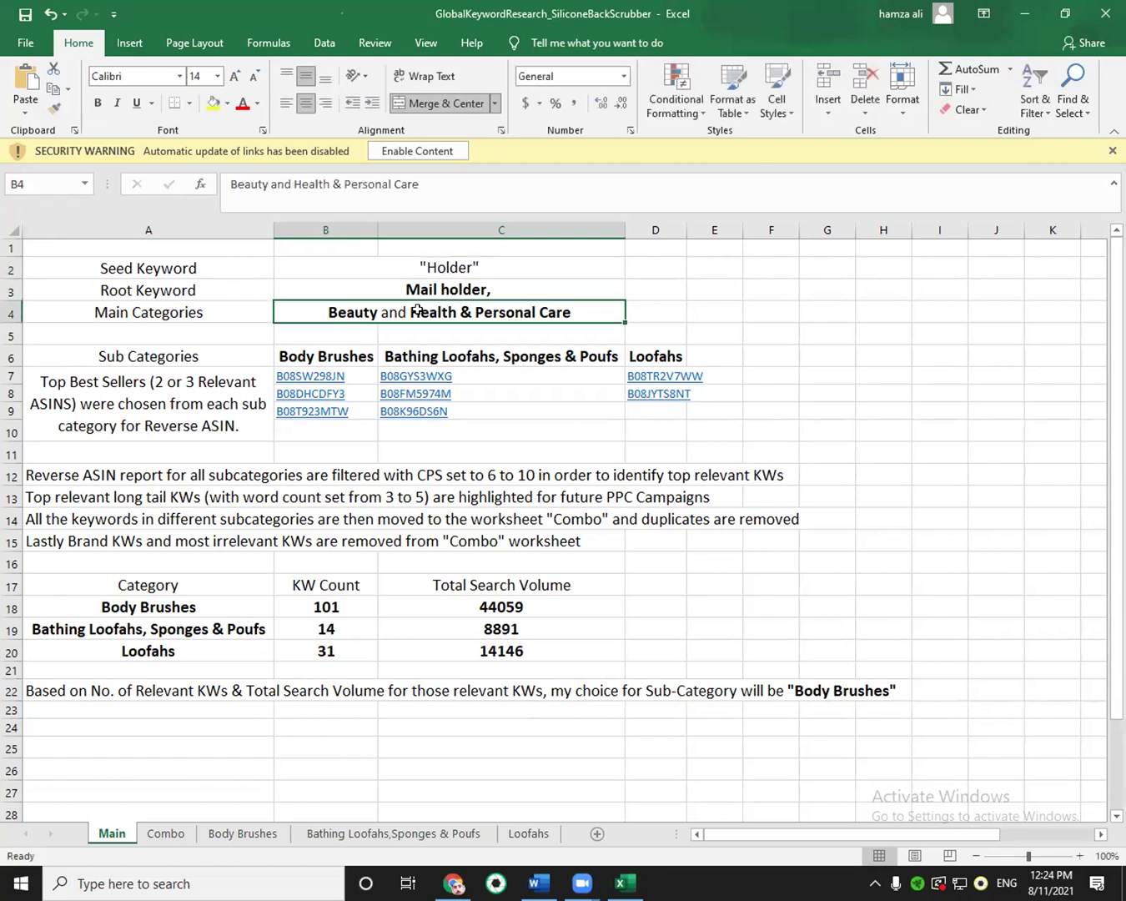
# Switch to the Amazon home page in Chrome and search all departments for "mail holder".
pyautogui.click(294, 351)
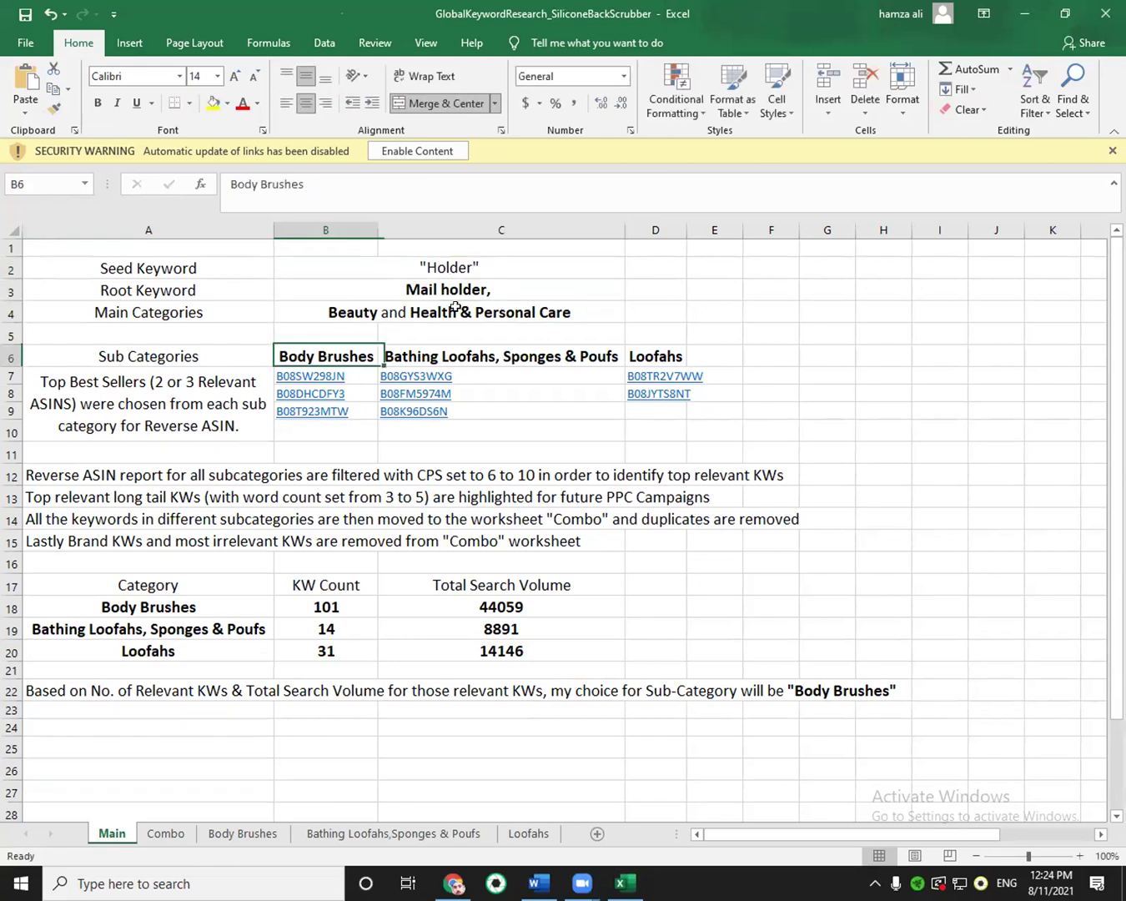
pyautogui.press('Up')
pyautogui.press('Up')
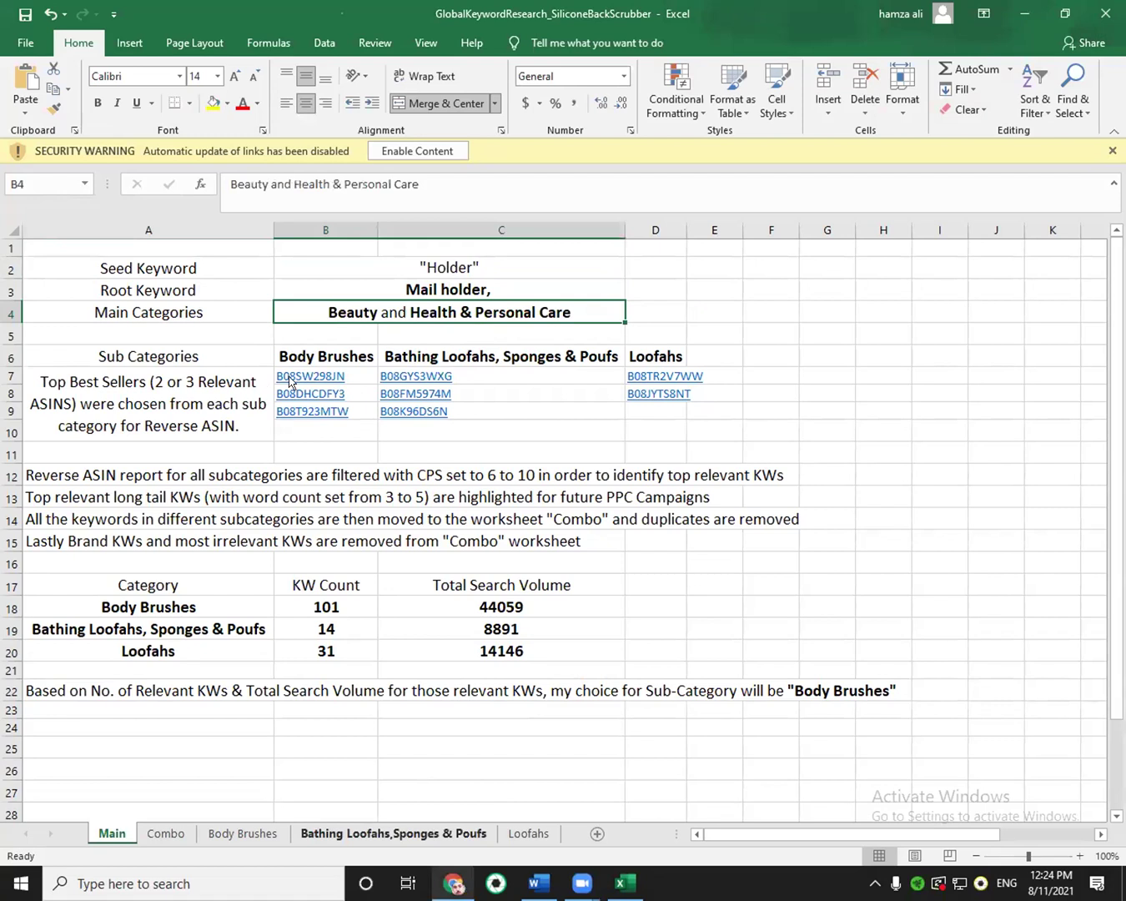
pyautogui.hotkey('alt', 'Tab')
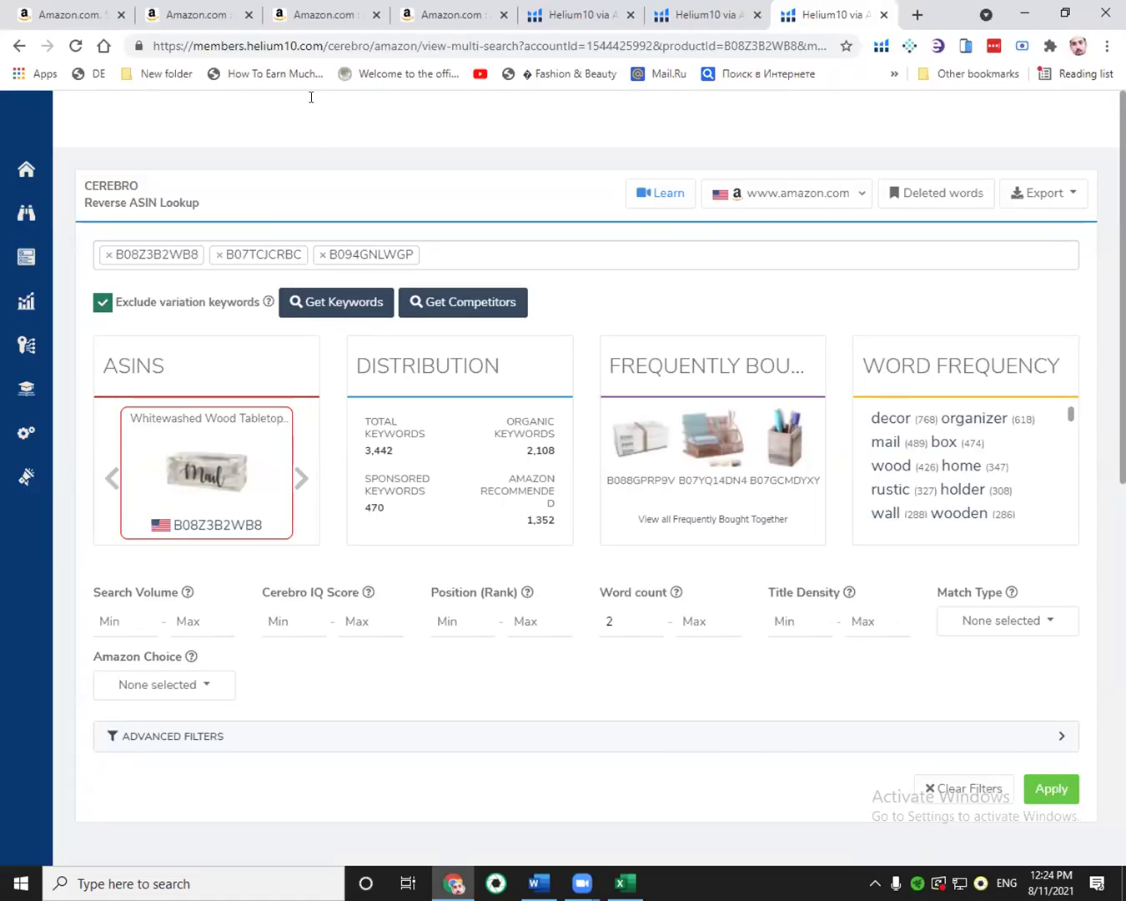
pyautogui.hotkey('ctrl', '1')
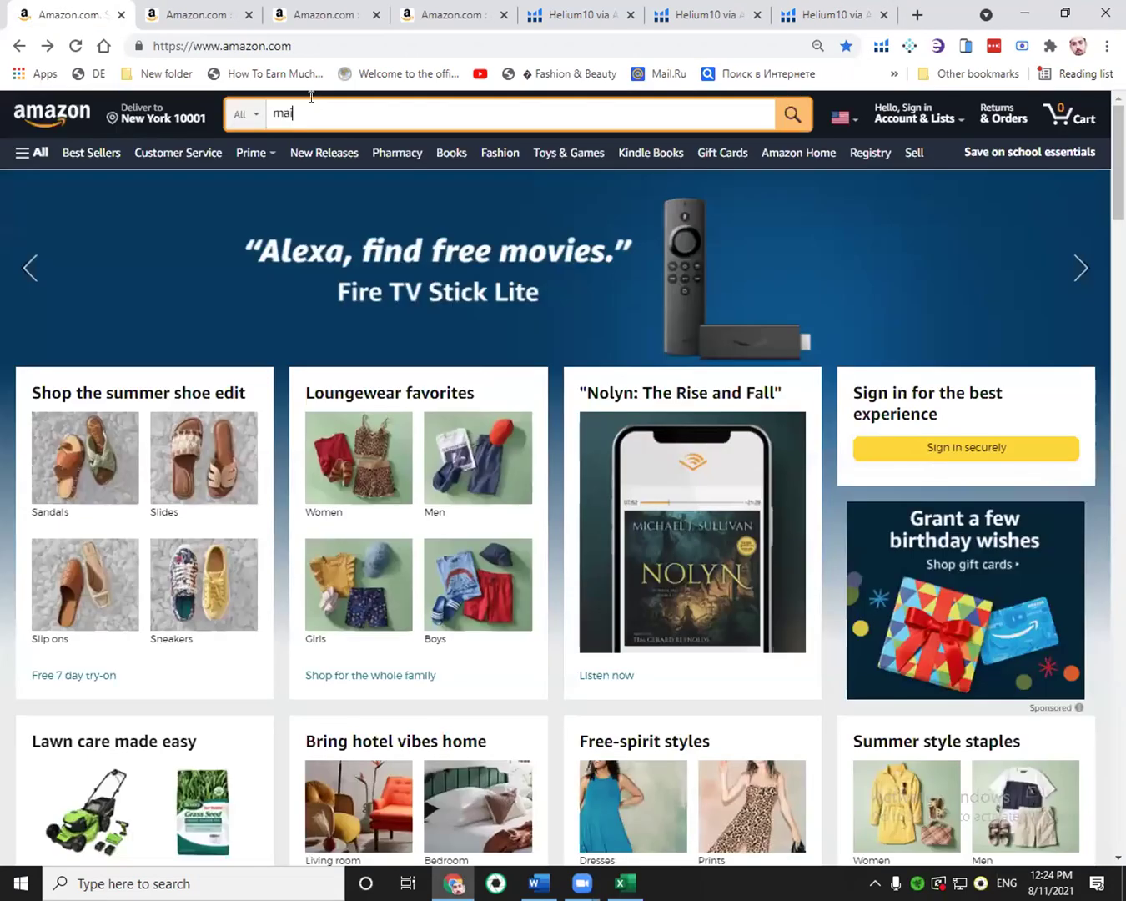
pyautogui.write('l holder')
pyautogui.press('Return')
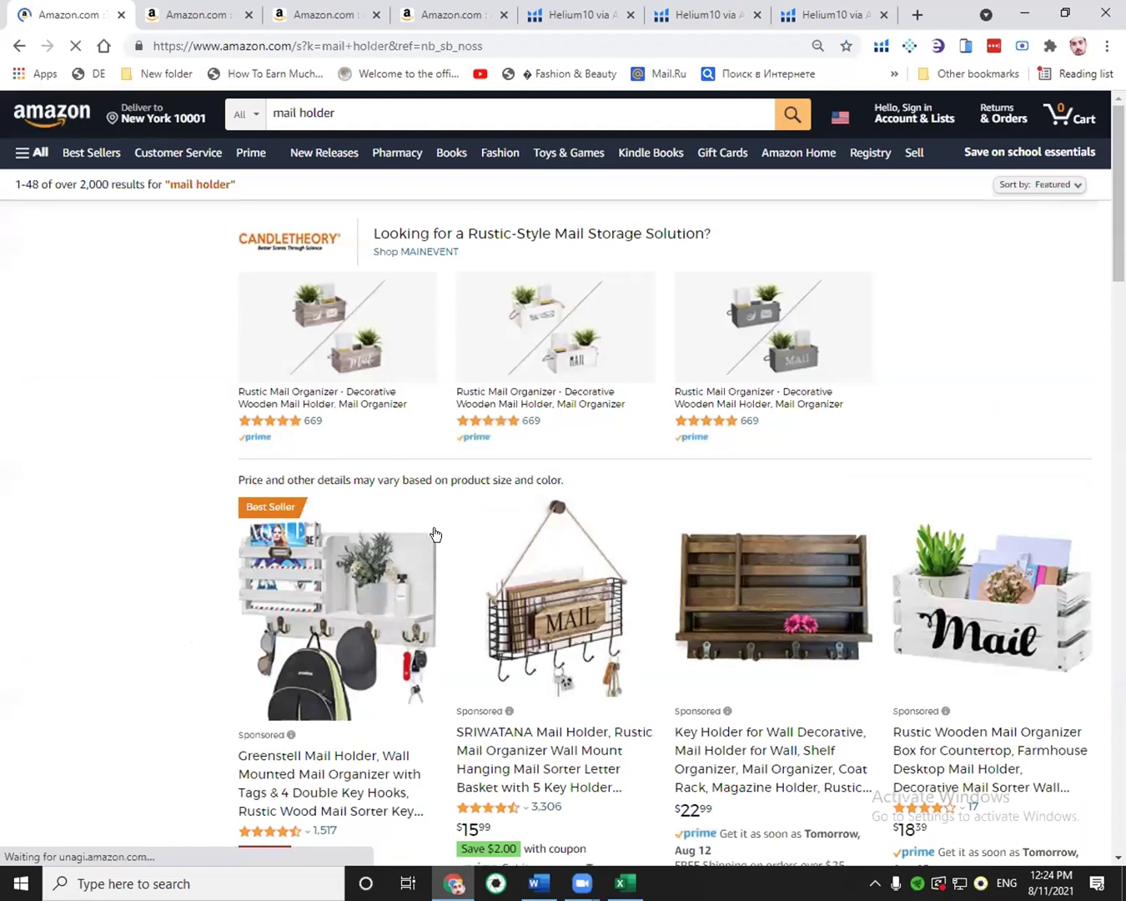
# Examine the ranking categories listed with the mail holder products and compare them with the workbook's main categories.
pyautogui.scroll(-3, 447, 507)
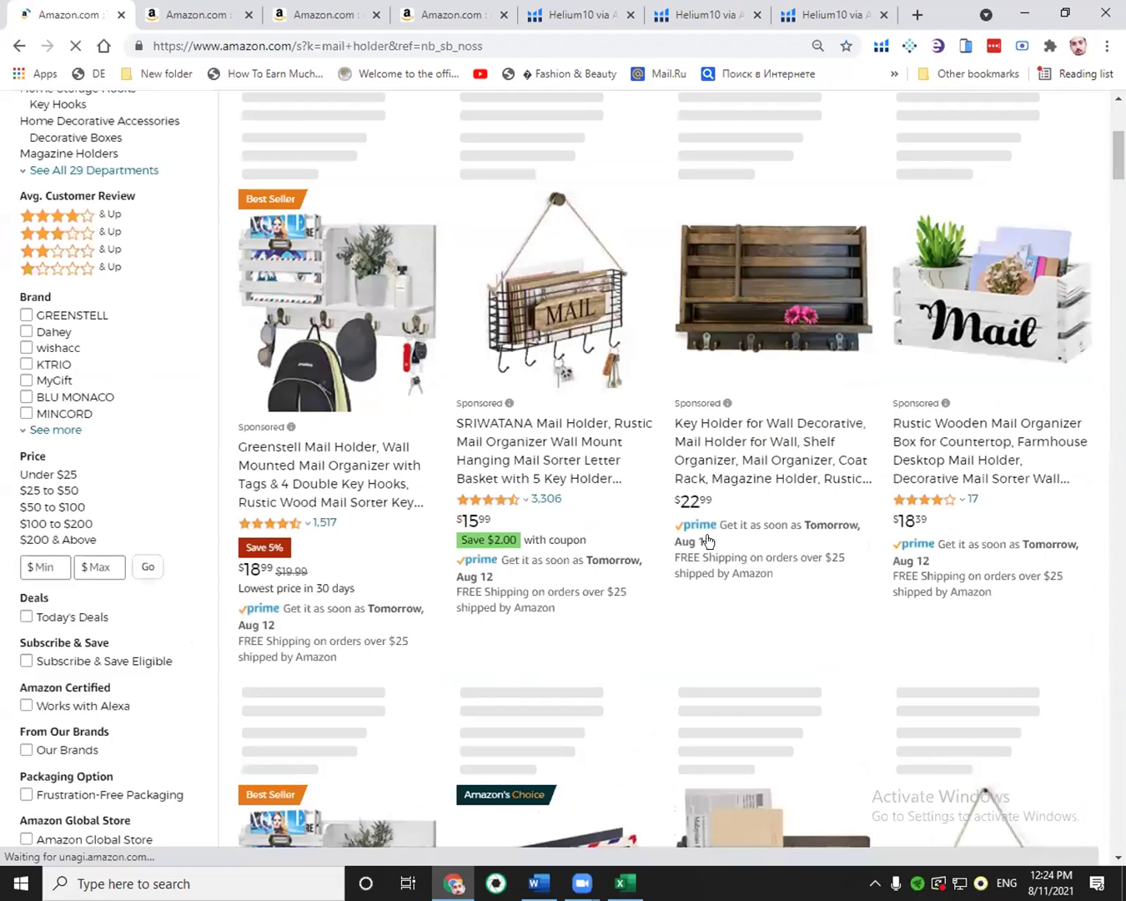
pyautogui.scroll(-2, 713, 539)
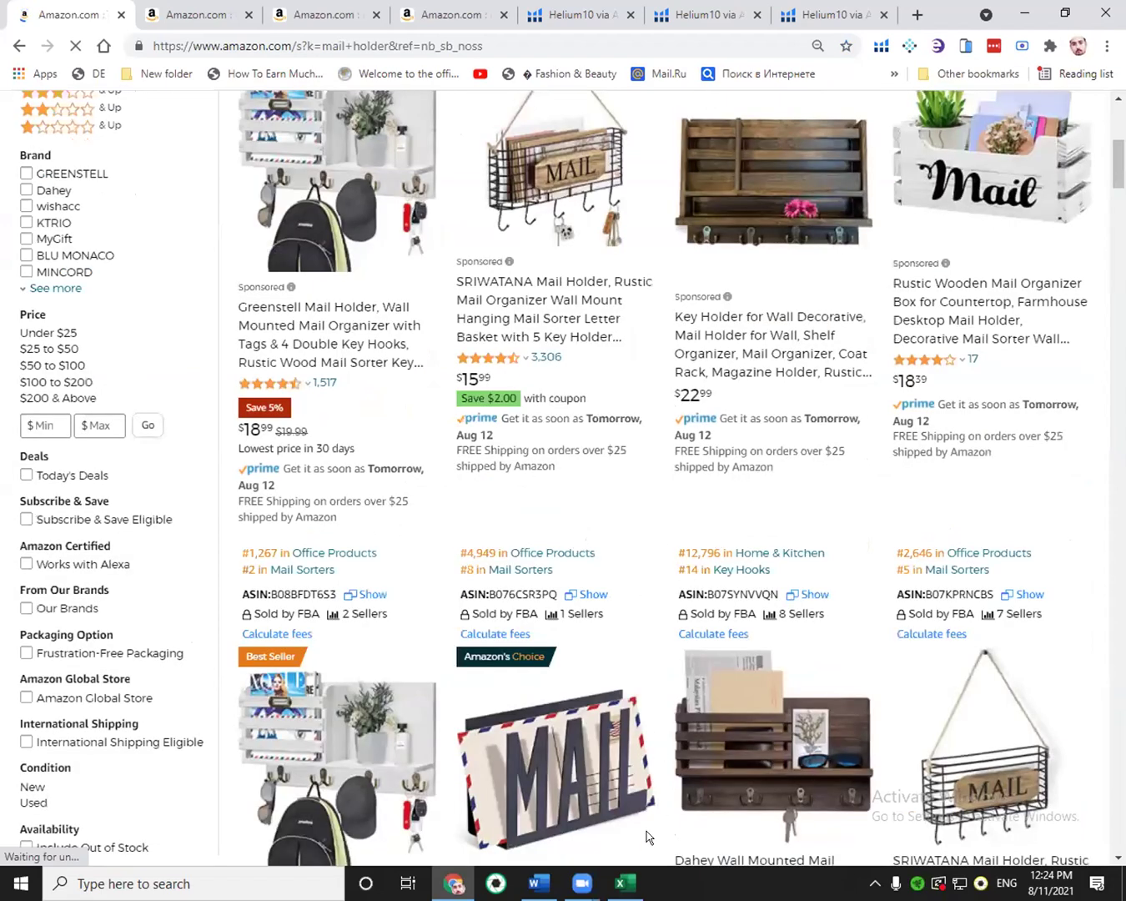
pyautogui.scroll(-5, 351, 474)
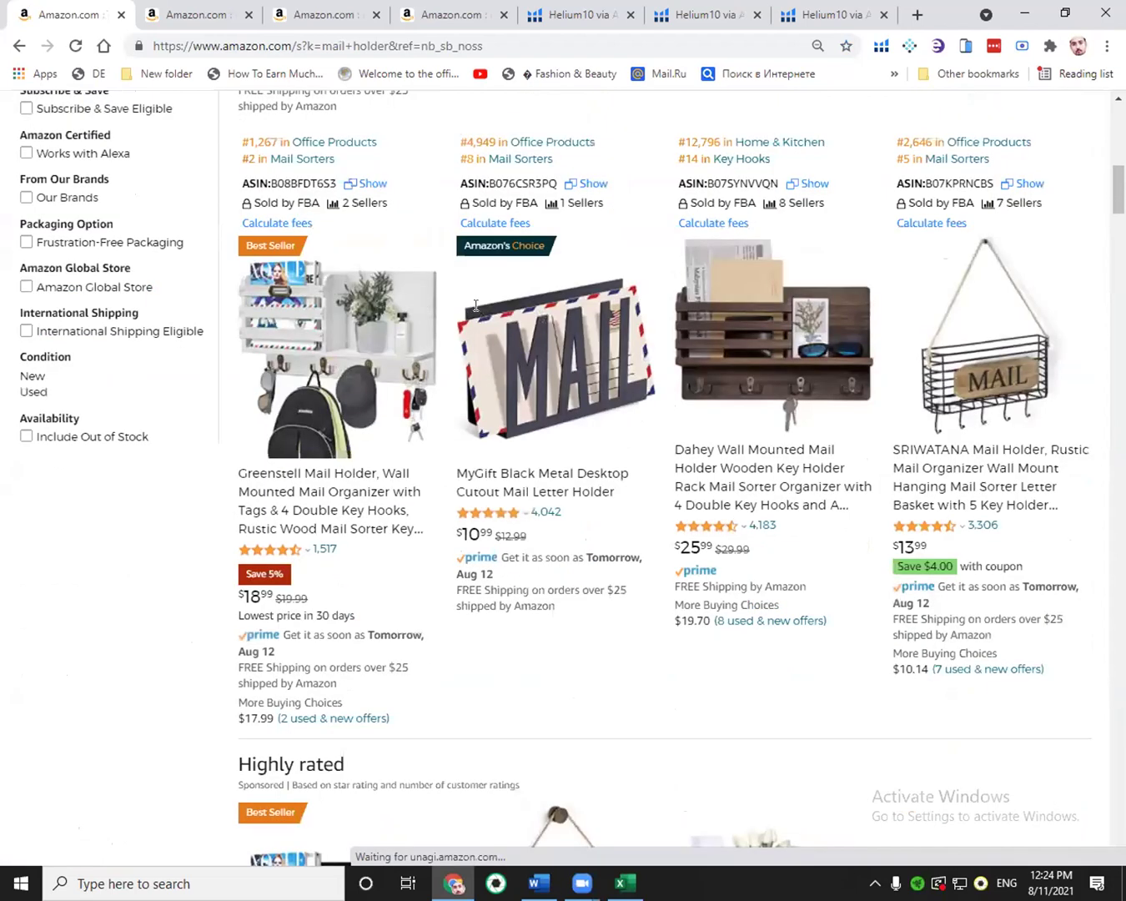
pyautogui.hotkey('alt', 'Tab')
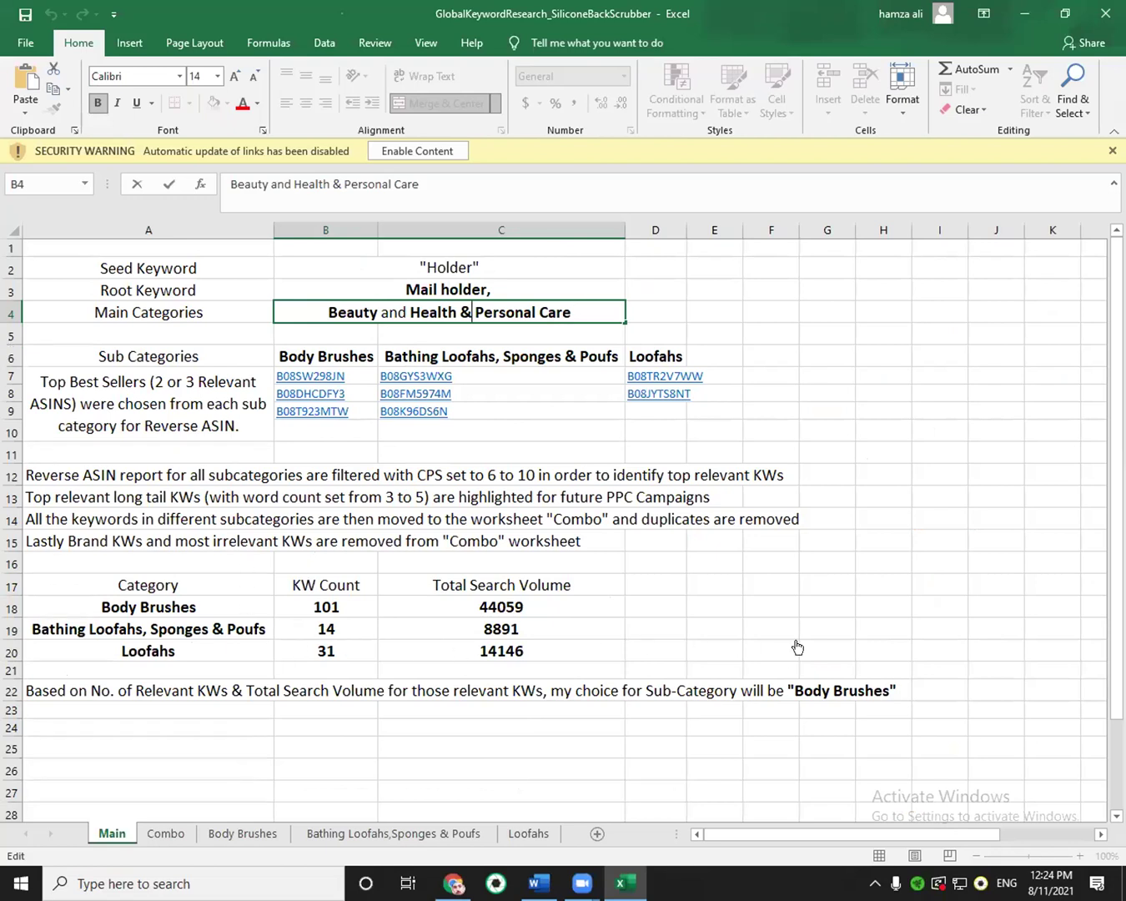
pyautogui.hotkey('alt', 'Tab')
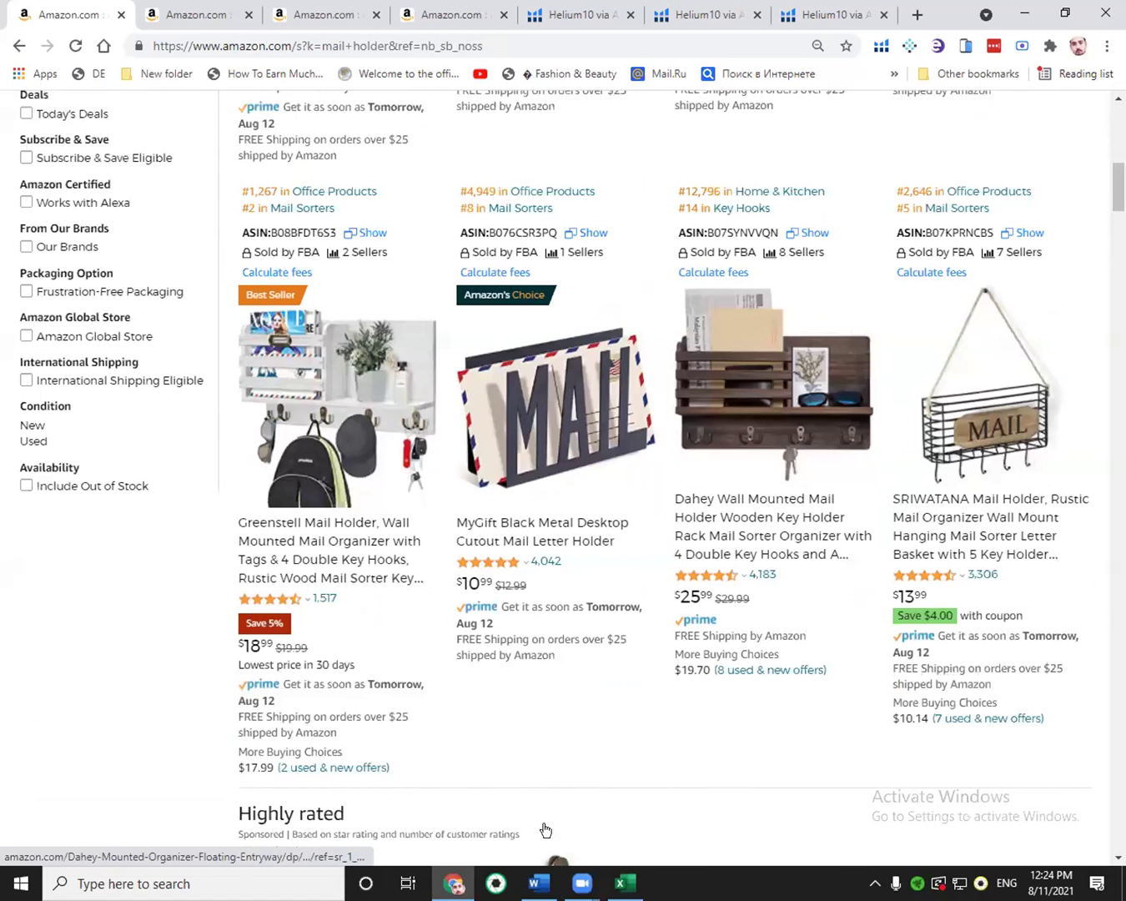
pyautogui.scroll(-4, 545, 829)
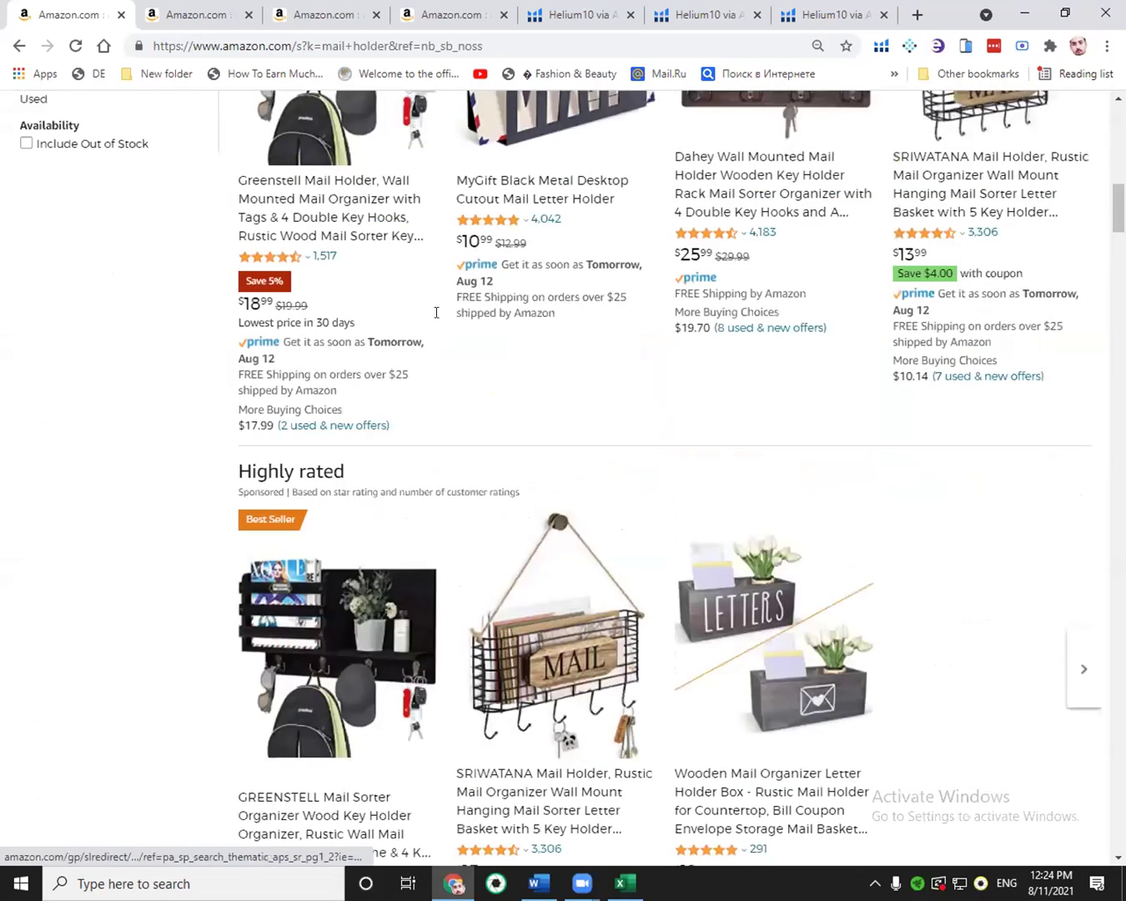
# Return to the Excel workbook and replace "Beauty" with "Office products" in the Main Categories cell B4.
pyautogui.hotkey('alt', 'Tab')
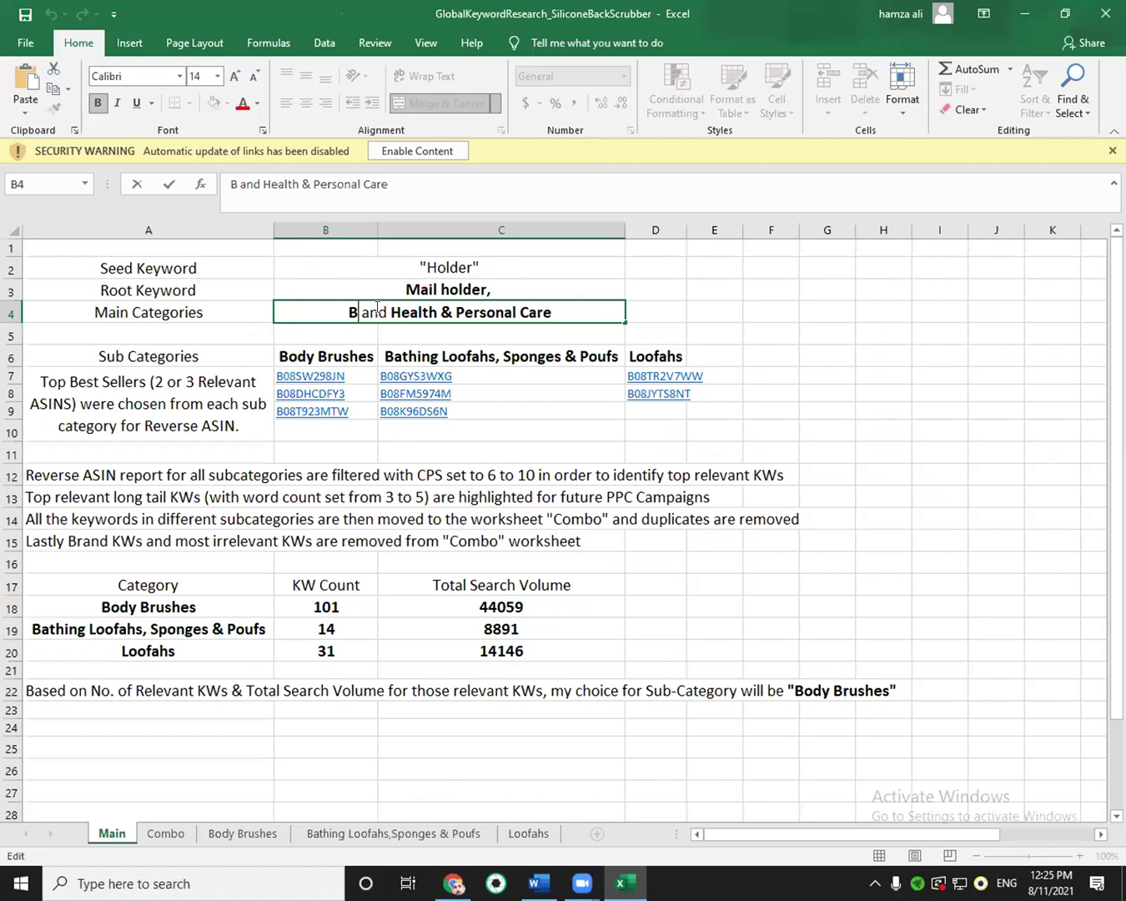
pyautogui.press('BackSpace')
pyautogui.write('Office products')
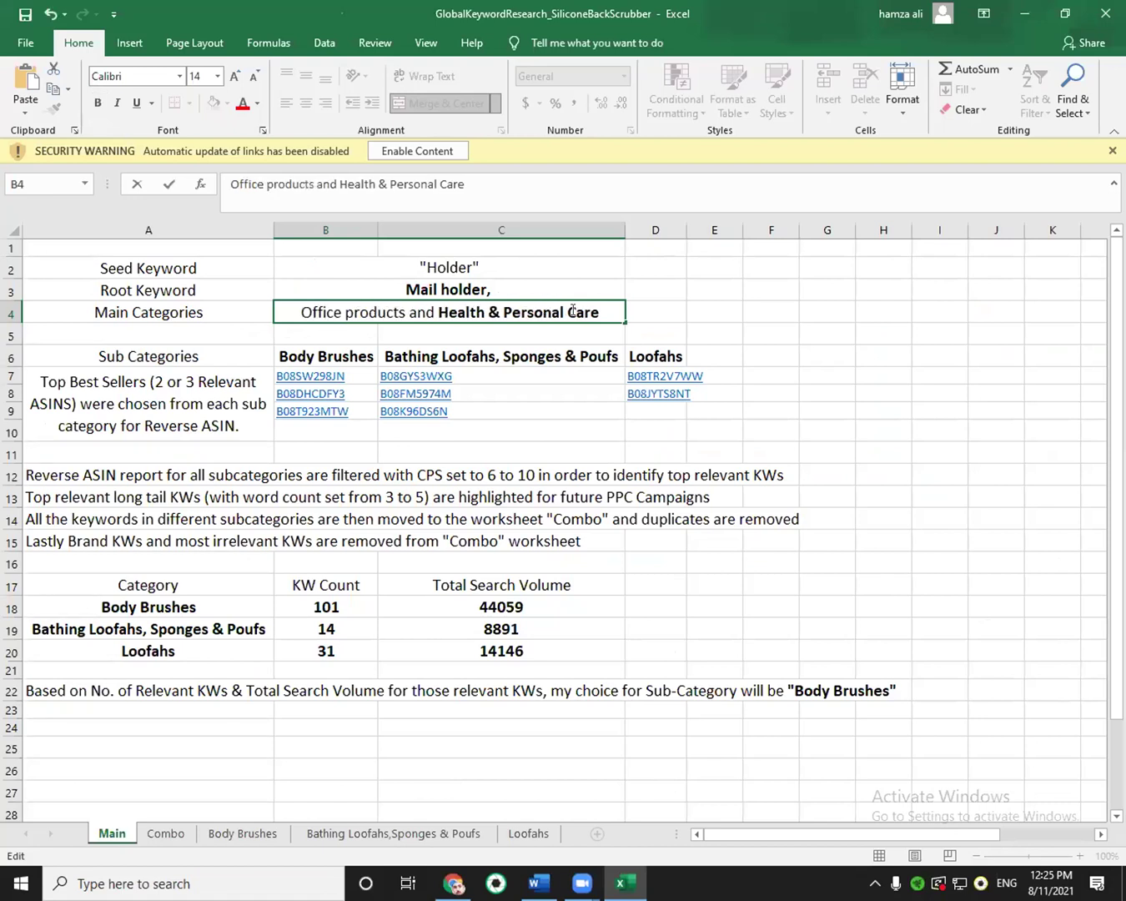
# Replace "Health & Personal Care" with "Home and kitchen" in the same Main Categories cell.
pyautogui.press('BackSpace')
pyautogui.press('BackSpace')
pyautogui.press('BackSpace')
pyautogui.press('BackSpace')
pyautogui.press('BackSpace')
pyautogui.press('BackSpace')
pyautogui.press('BackSpace')
pyautogui.press('BackSpace')
pyautogui.press('BackSpace')
pyautogui.press('BackSpace')
pyautogui.press('BackSpace')
pyautogui.press('BackSpace')
pyautogui.press('BackSpace')
pyautogui.press('BackSpace')
pyautogui.press('BackSpace')
pyautogui.press('BackSpace')
pyautogui.press('BackSpace')
pyautogui.press('BackSpace')
pyautogui.press('BackSpace')
pyautogui.press('BackSpace')
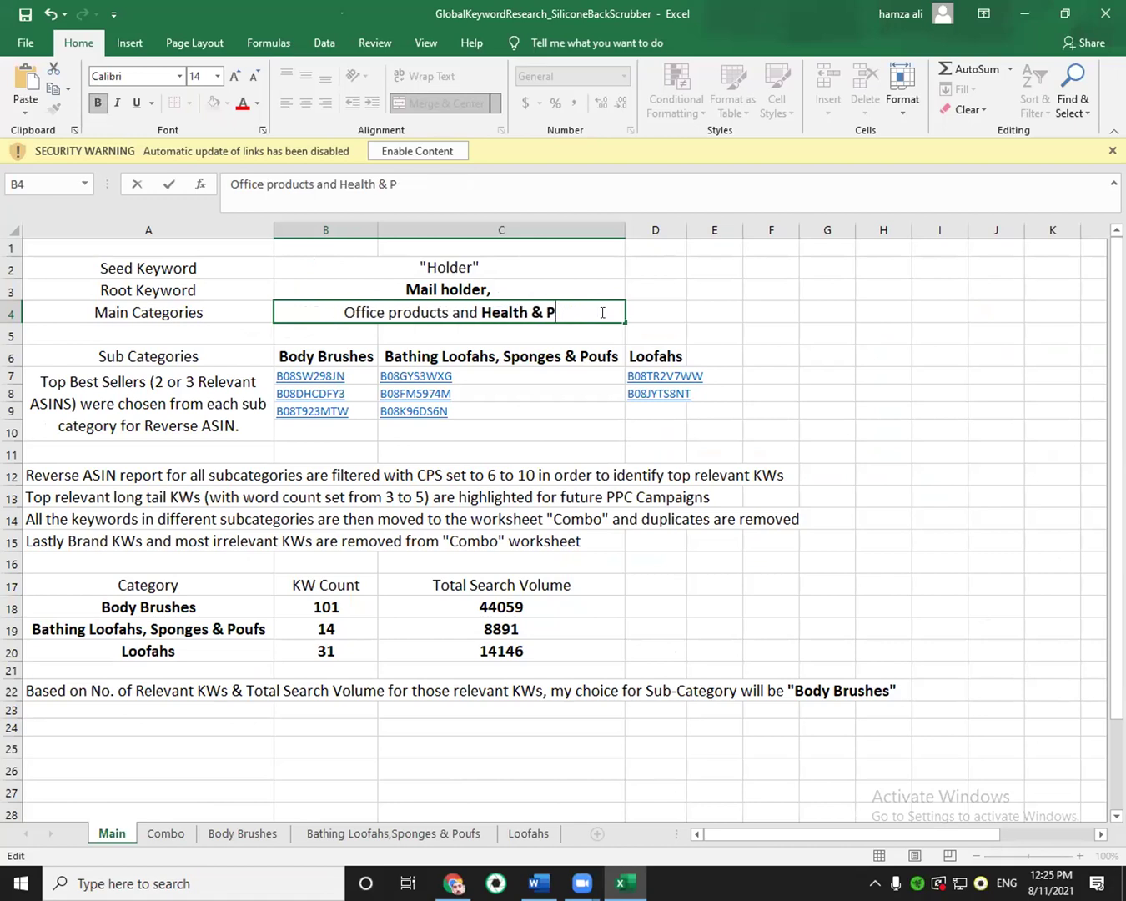
pyautogui.write('oem an')
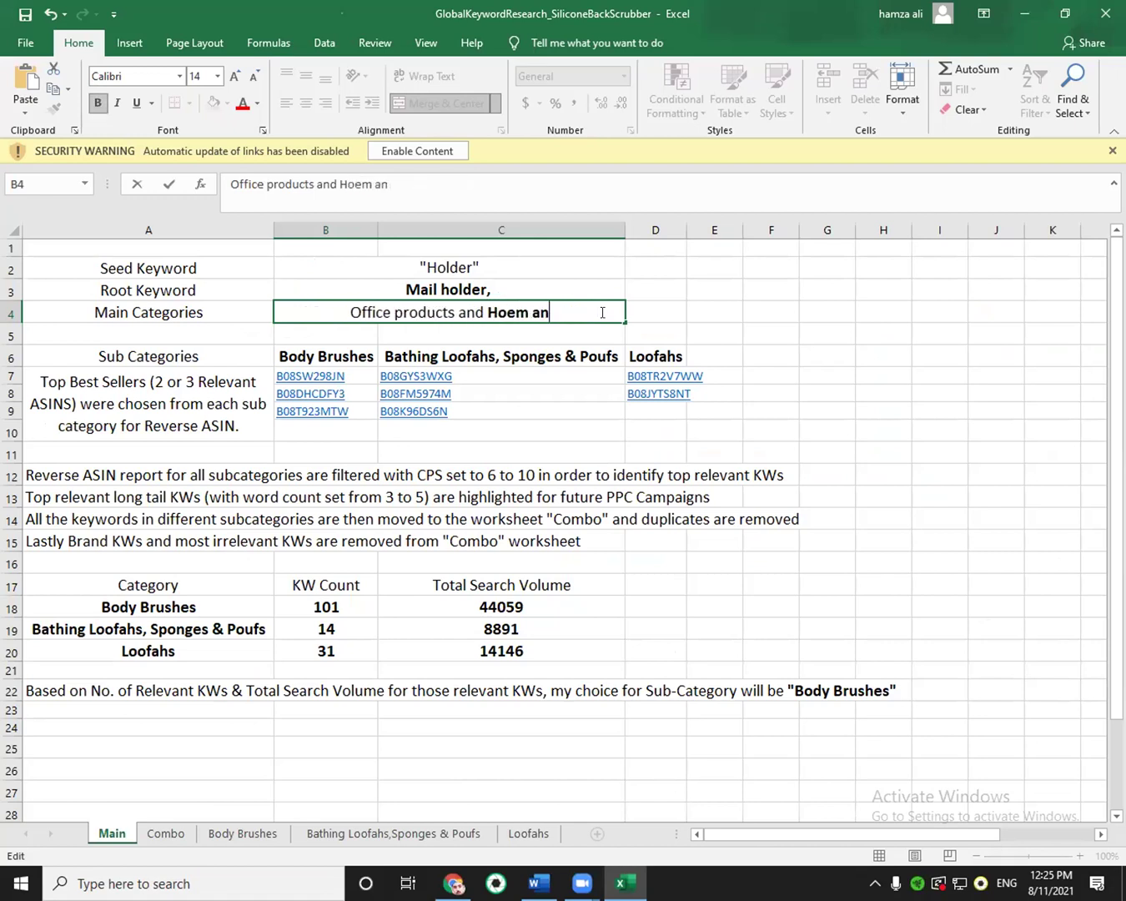
pyautogui.press('BackSpace')
pyautogui.press('BackSpace')
pyautogui.press('BackSpace')
pyautogui.press('BackSpace')
pyautogui.press('BackSpace')
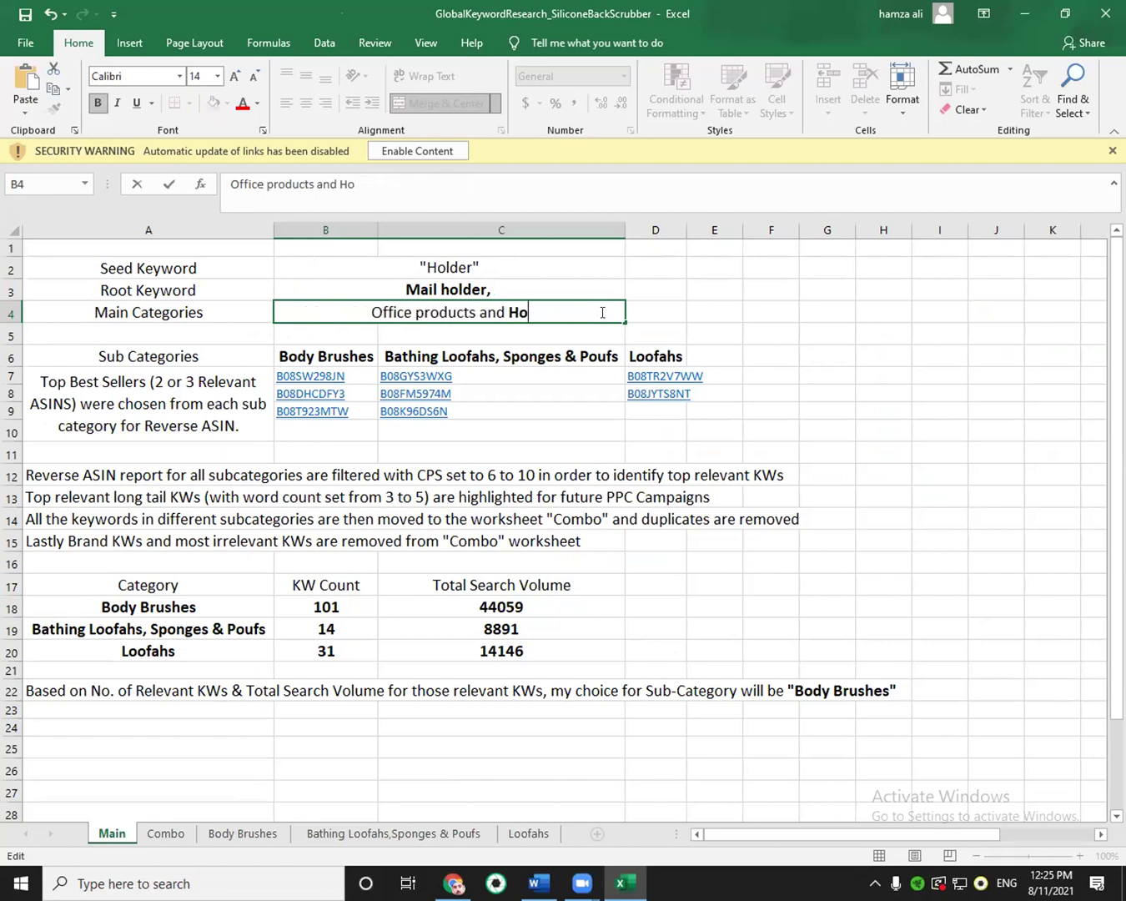
pyautogui.write('me and kitche')
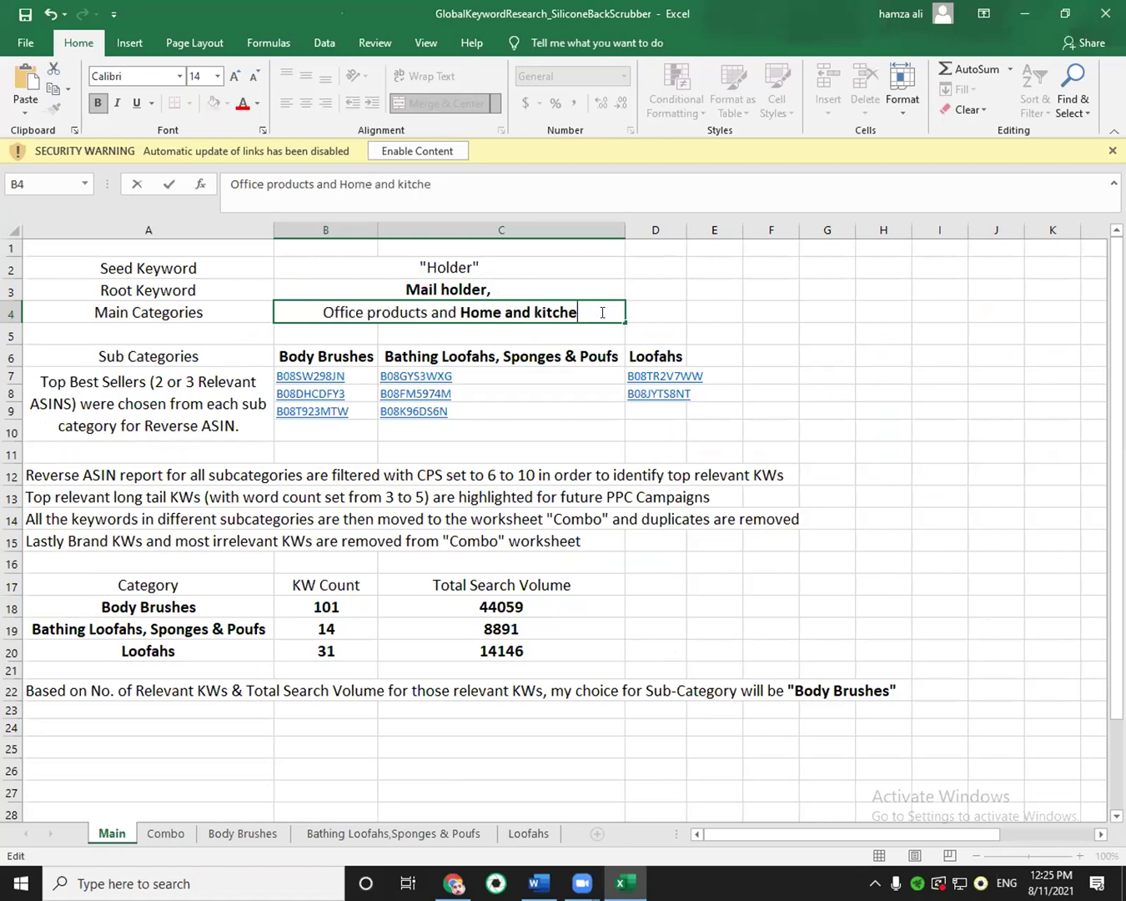
pyautogui.write('n')
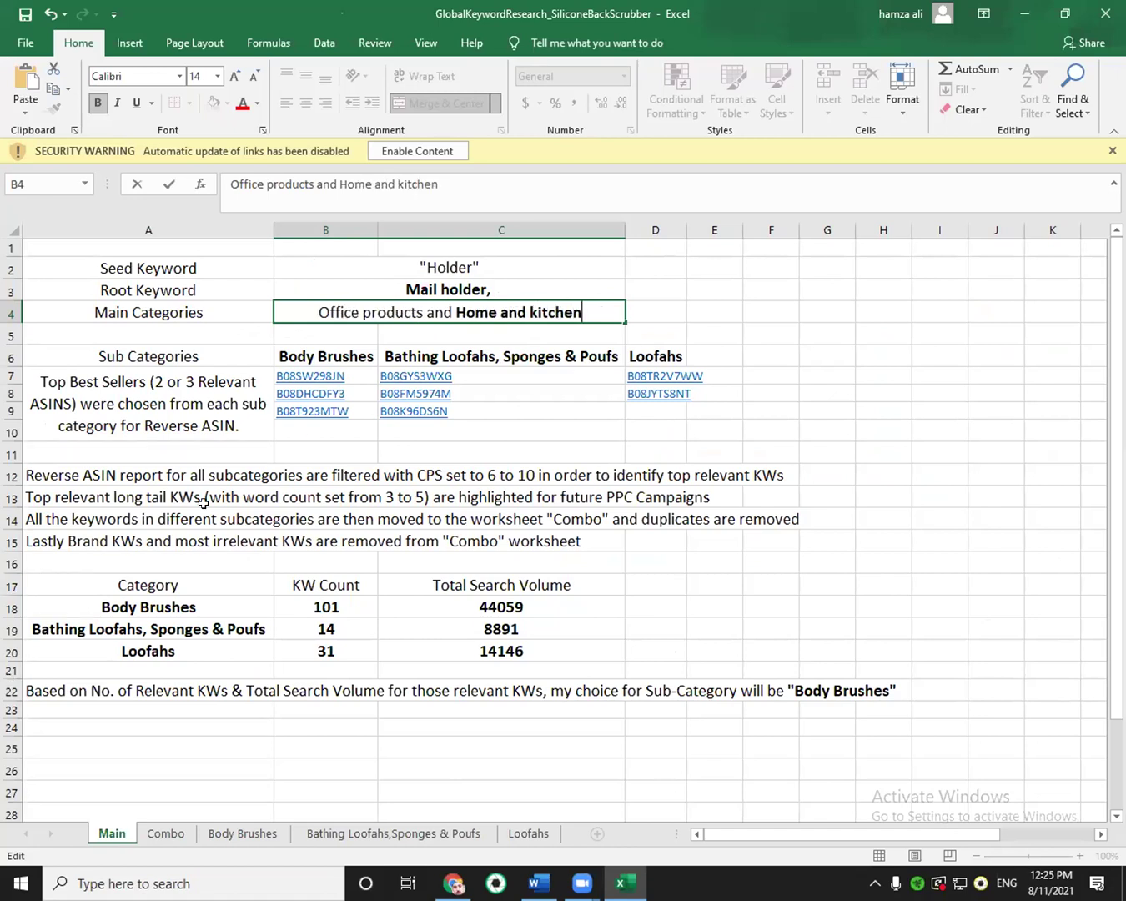
# Check the mail holder subcategory on Amazon and replace "Body Brushes" with "Mail Sorters" in the Sub Categories cell B6.
pyautogui.doubleClick(318, 356)
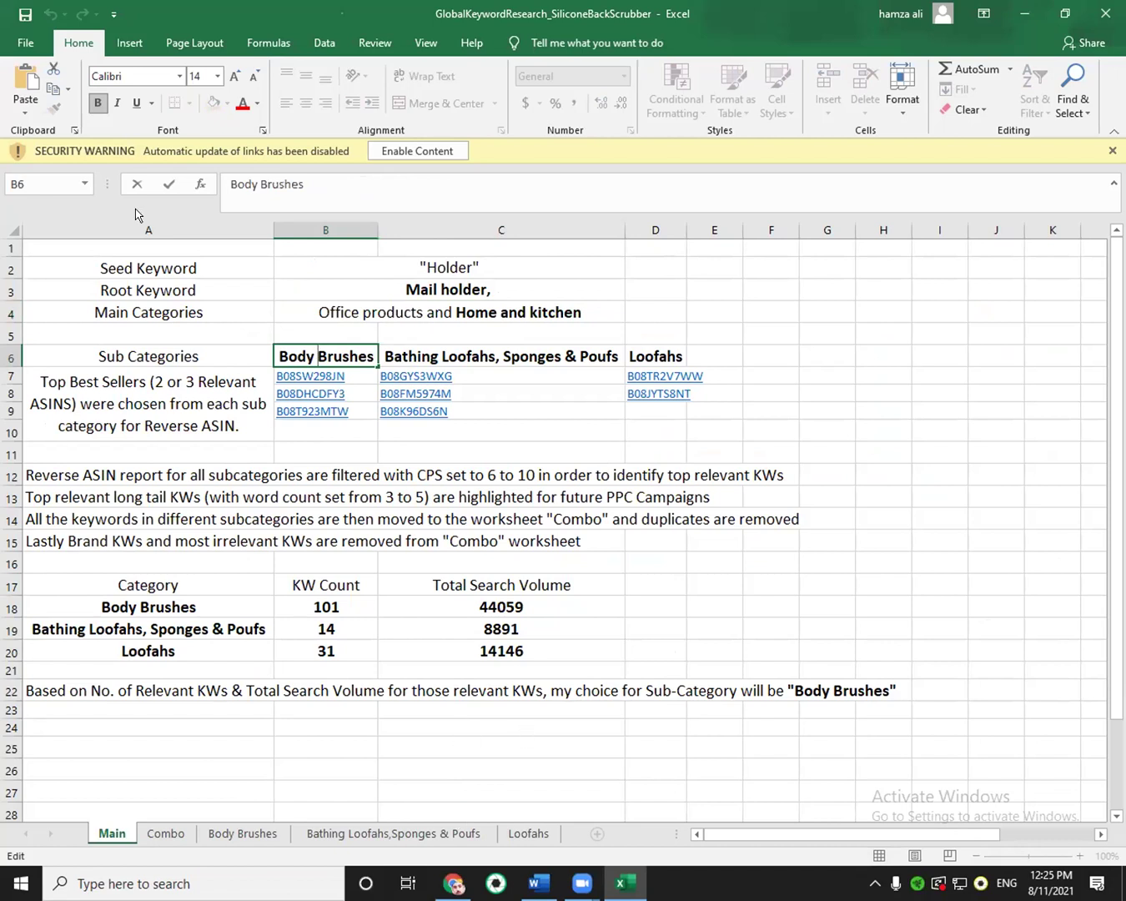
pyautogui.hotkey('alt', 'Tab')
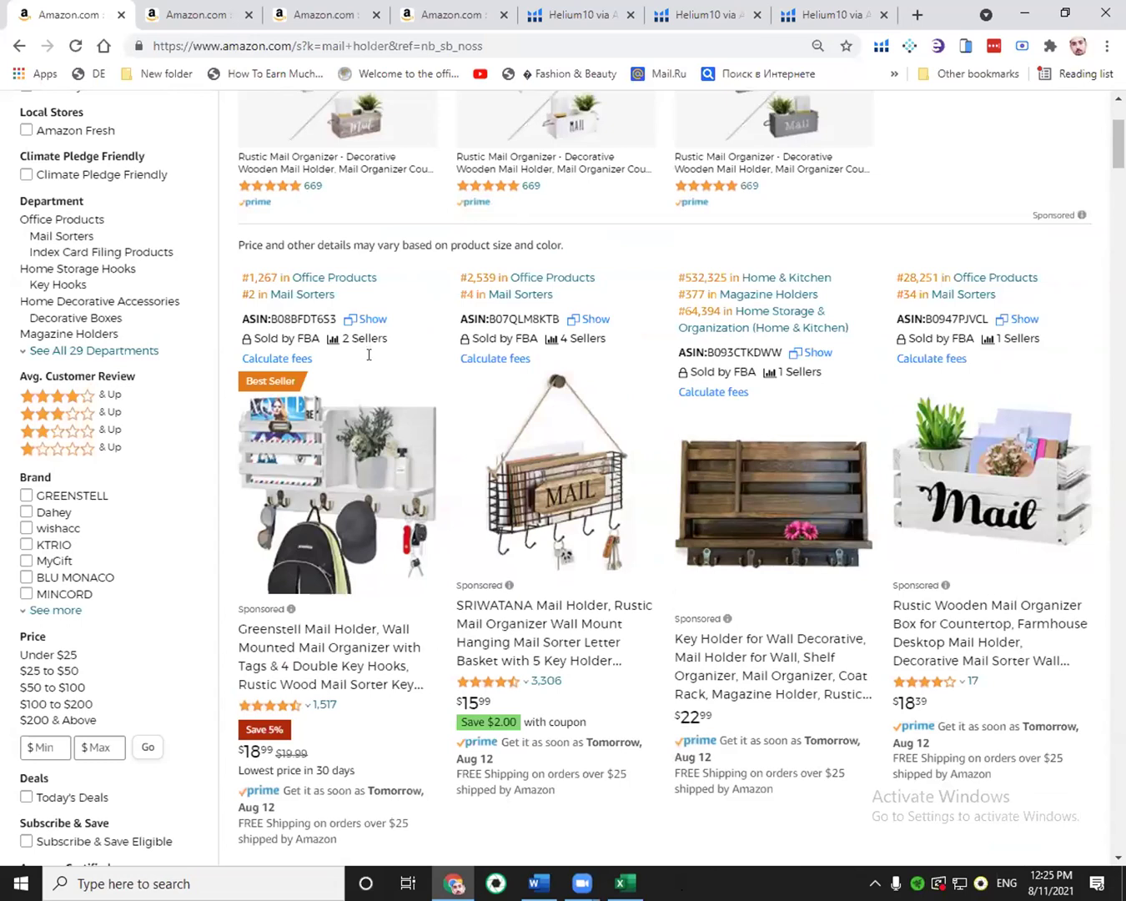
pyautogui.hotkey('alt', 'Tab')
pyautogui.press('BackSpace')
pyautogui.write('Mai')
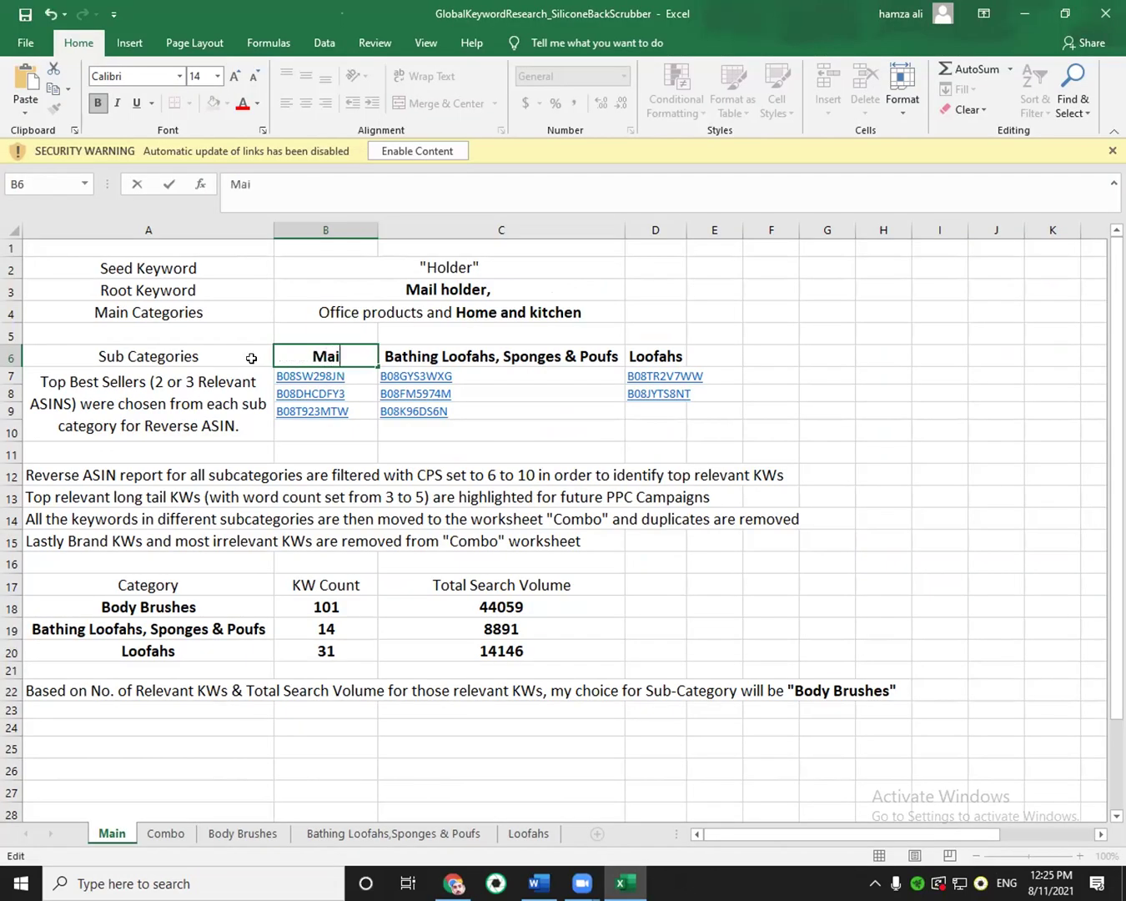
pyautogui.write('l Sorters')
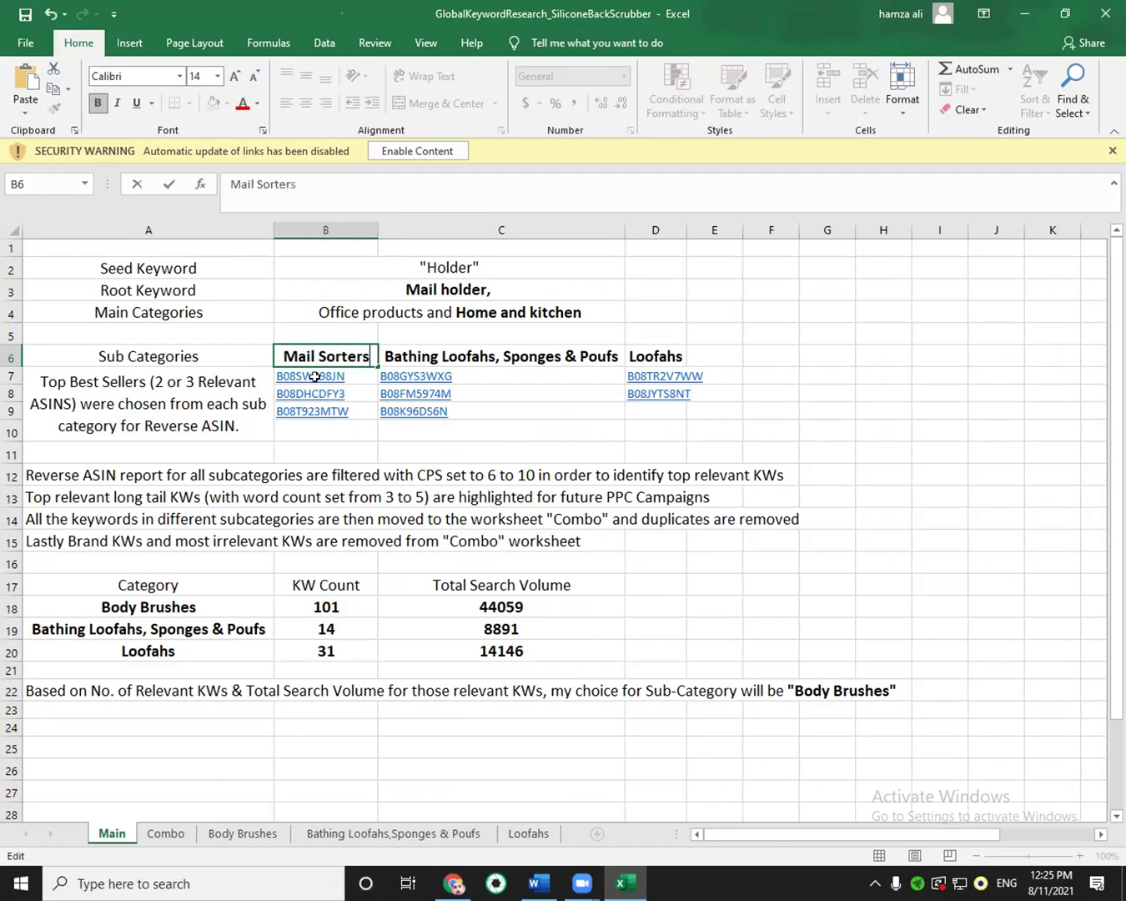
# Replace "Bathing Loofahs, Sponges & Poufs" with "key Hooks" in cell C6, checking the subcategory name on Amazon.
pyautogui.doubleClick(490, 357)
pyautogui.press('BackSpace')
pyautogui.press('BackSpace')
pyautogui.moveTo(604, 353); pyautogui.dragTo(377, 349)
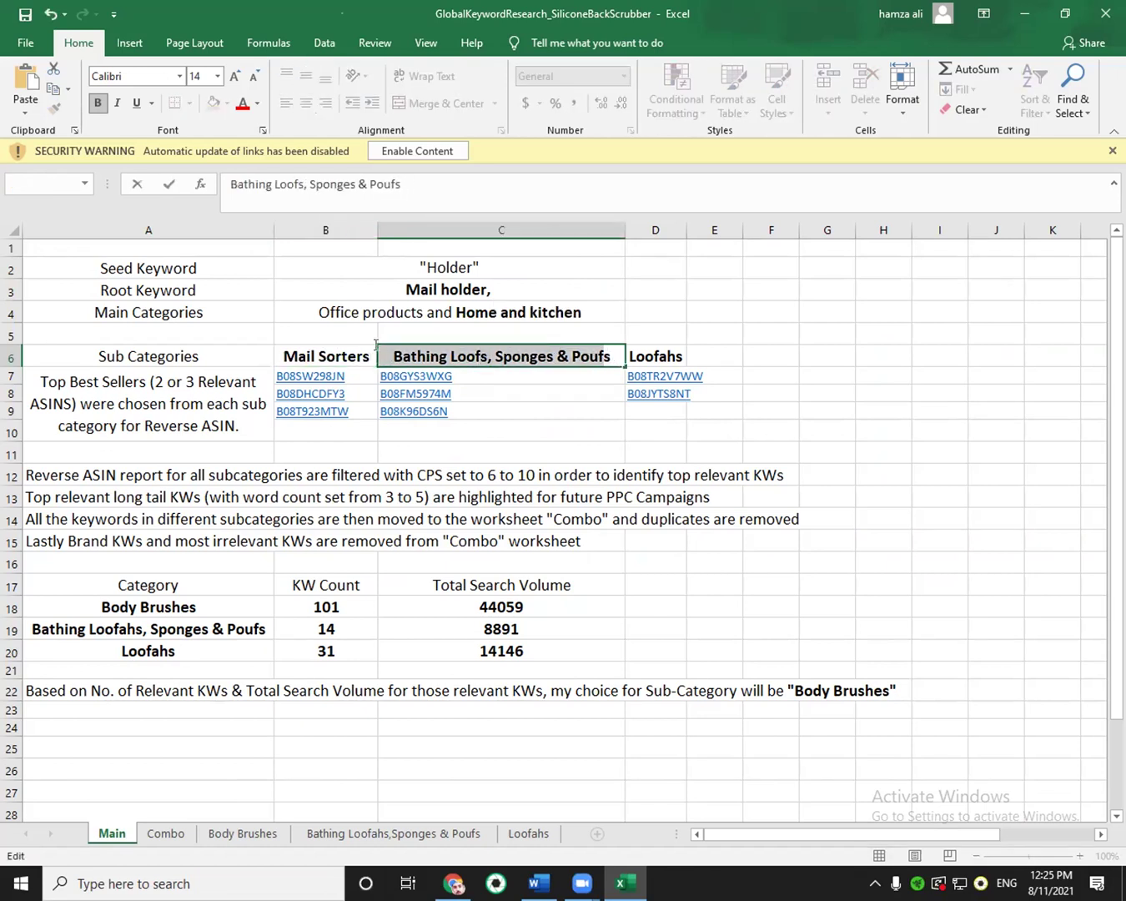
pyautogui.write('s')
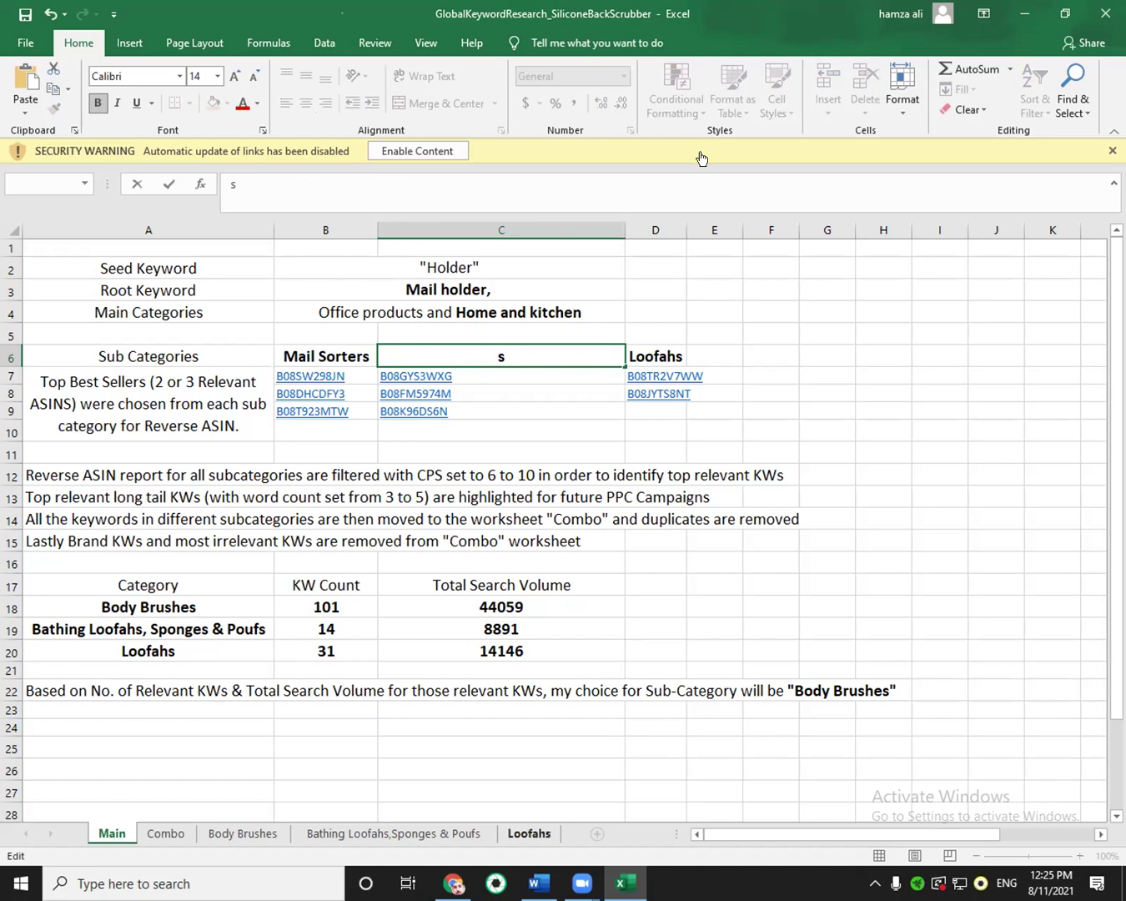
pyautogui.hotkey('alt', 'Tab')
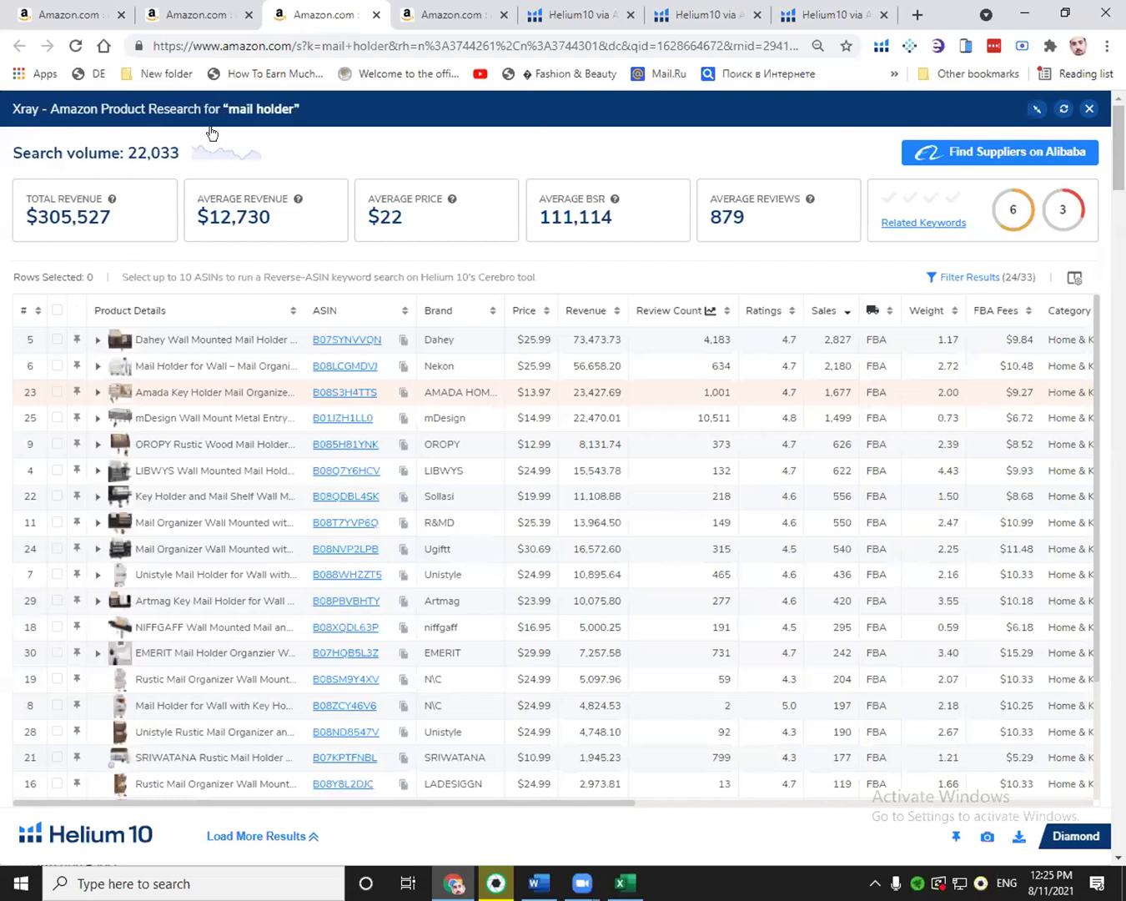
pyautogui.press('Escape')
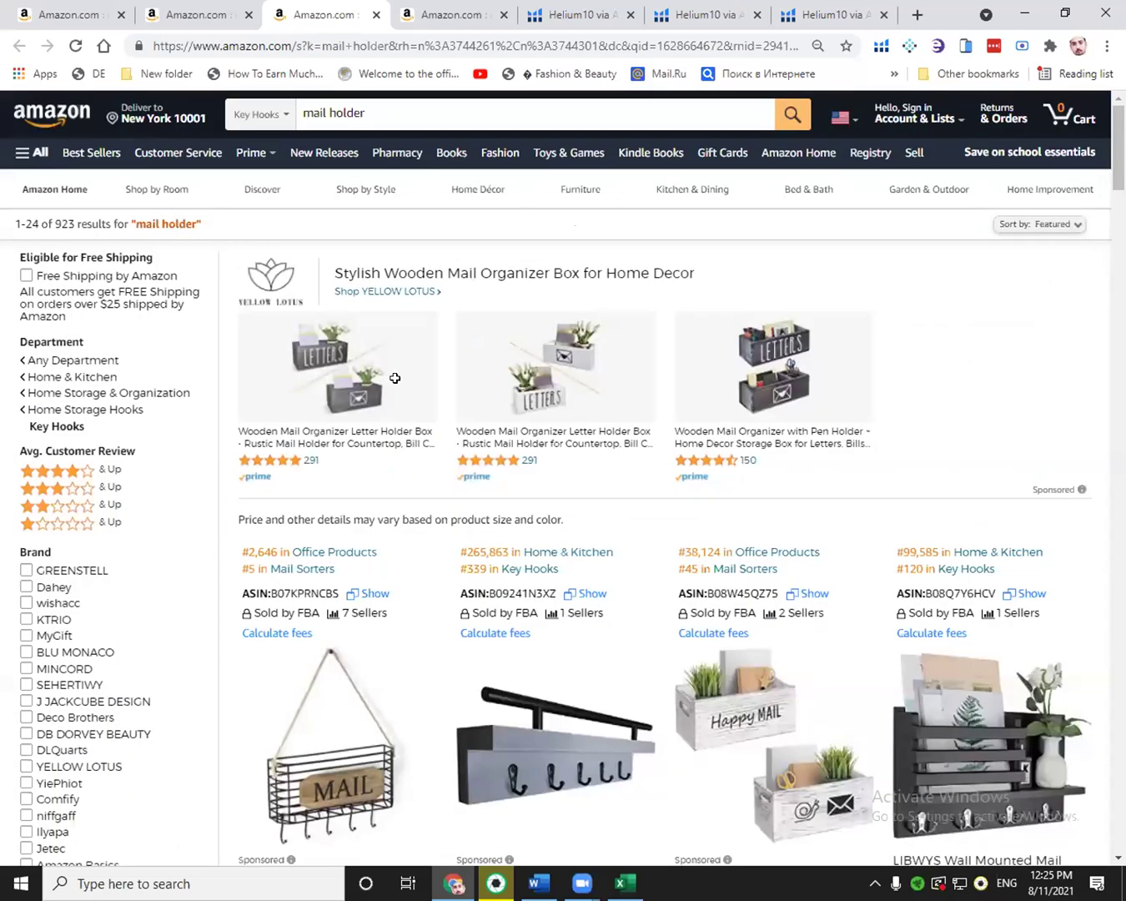
pyautogui.hotkey('alt', 'Tab')
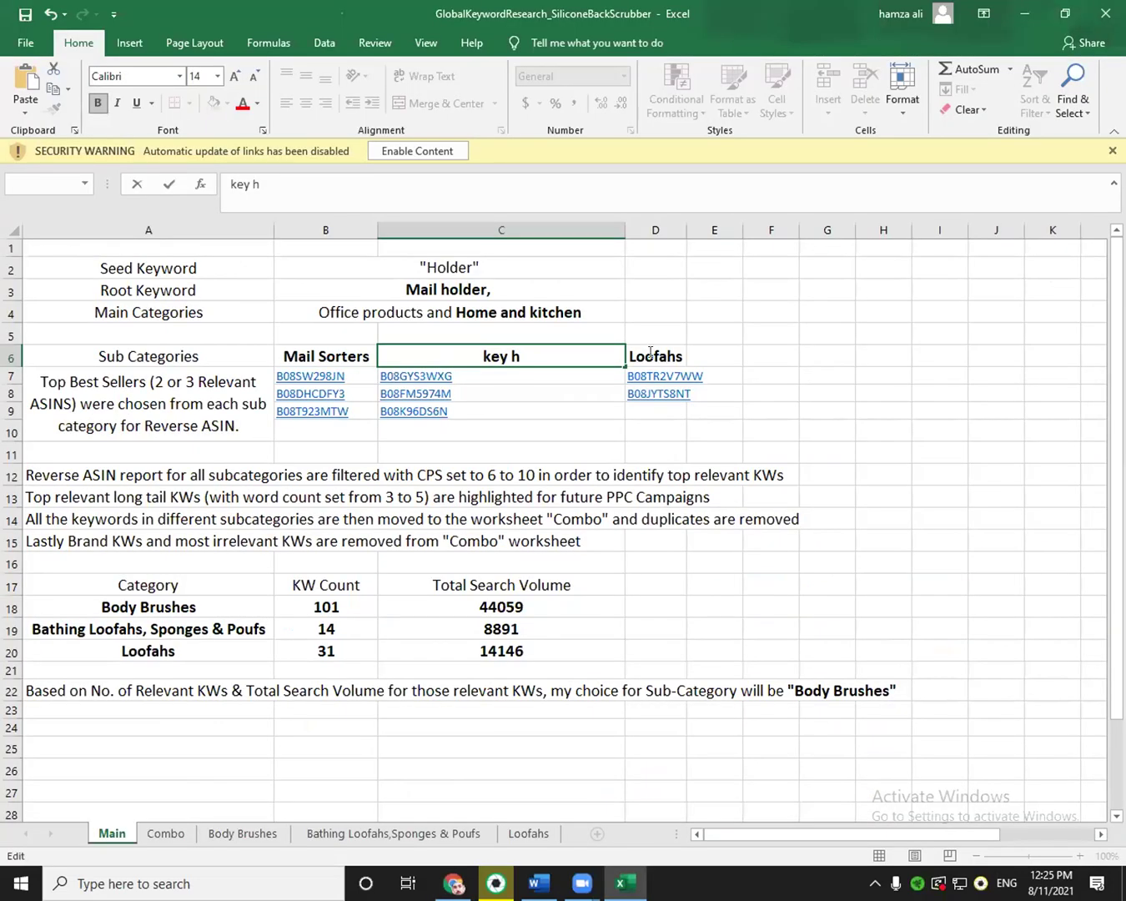
pyautogui.write('ooks')
# Replace "Loofahs" with "Decorative Boxes" in cell D6, checking the third Amazon category search.
pyautogui.press('Tab')
pyautogui.press('BackSpace')
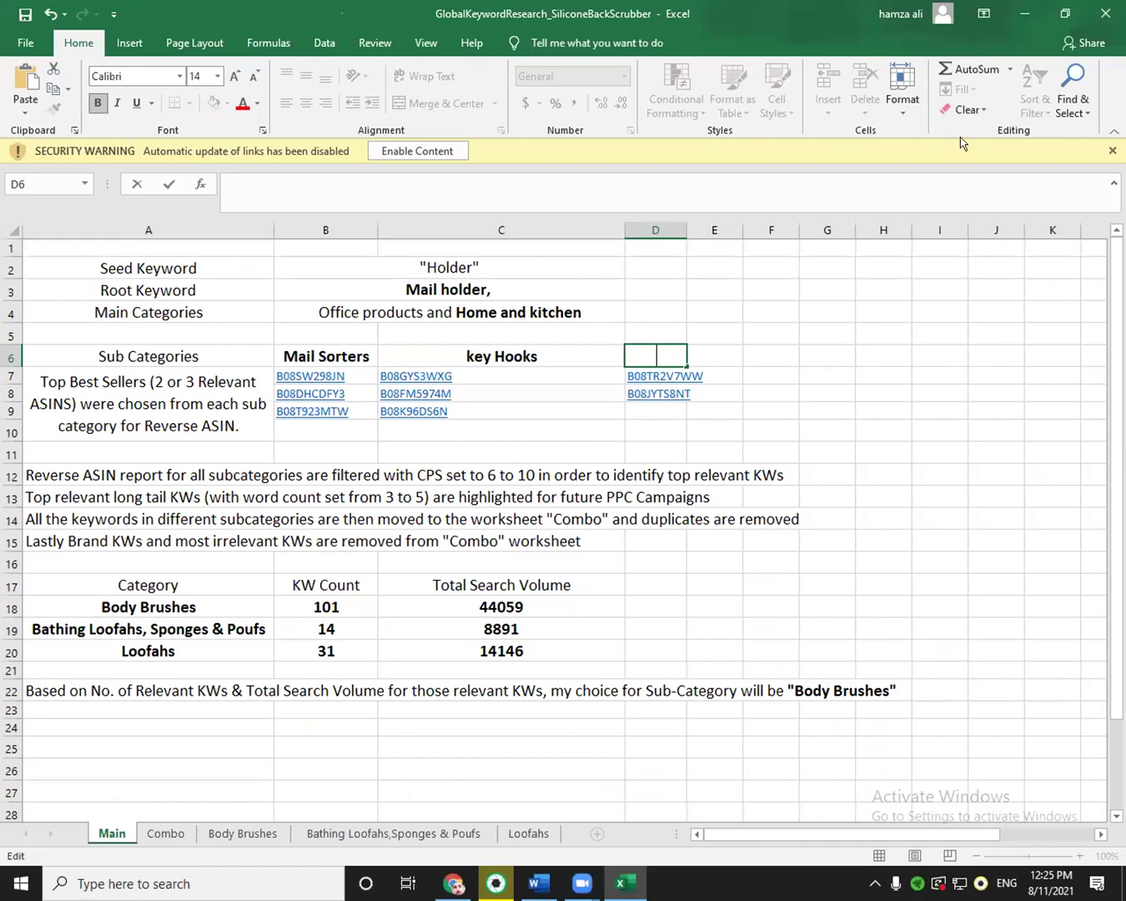
pyautogui.hotkey('alt', 'Tab')
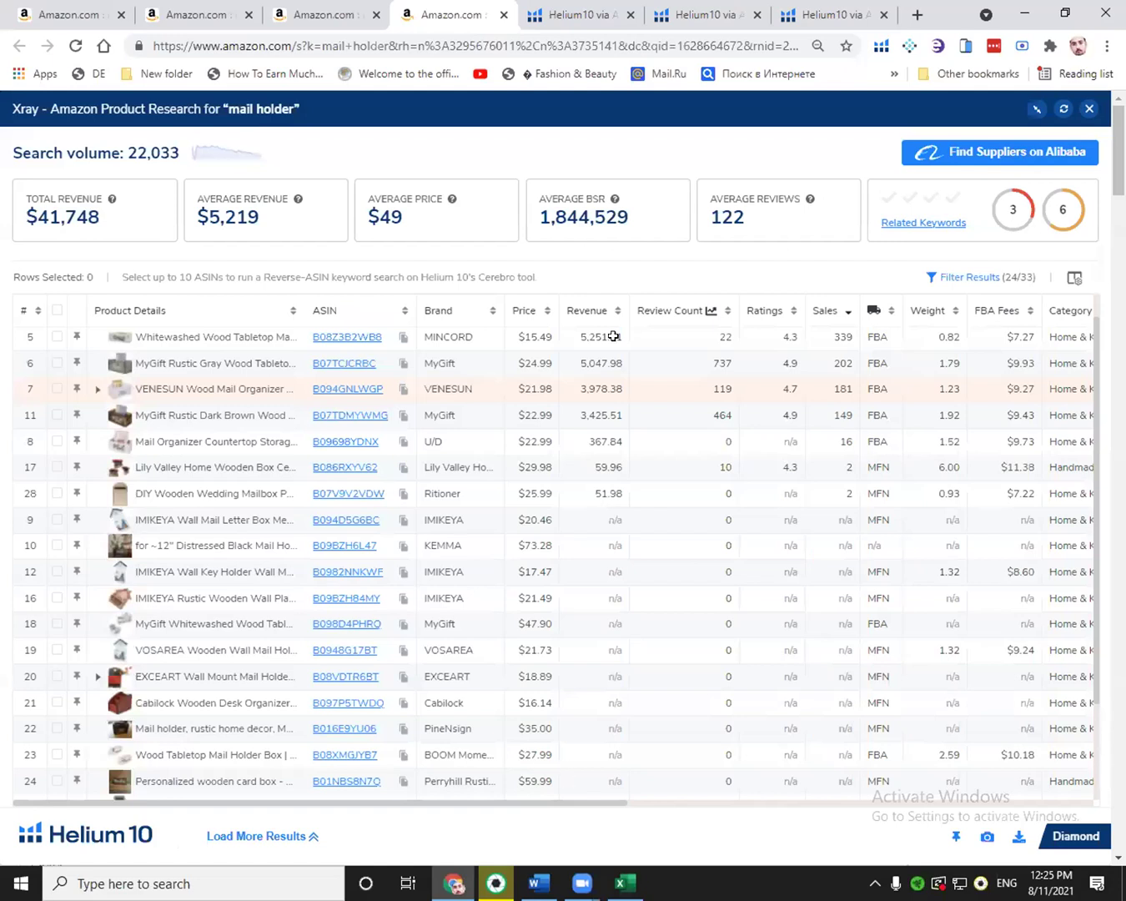
pyautogui.hotkey('alt', 'Tab')
pyautogui.write('ative Bo')
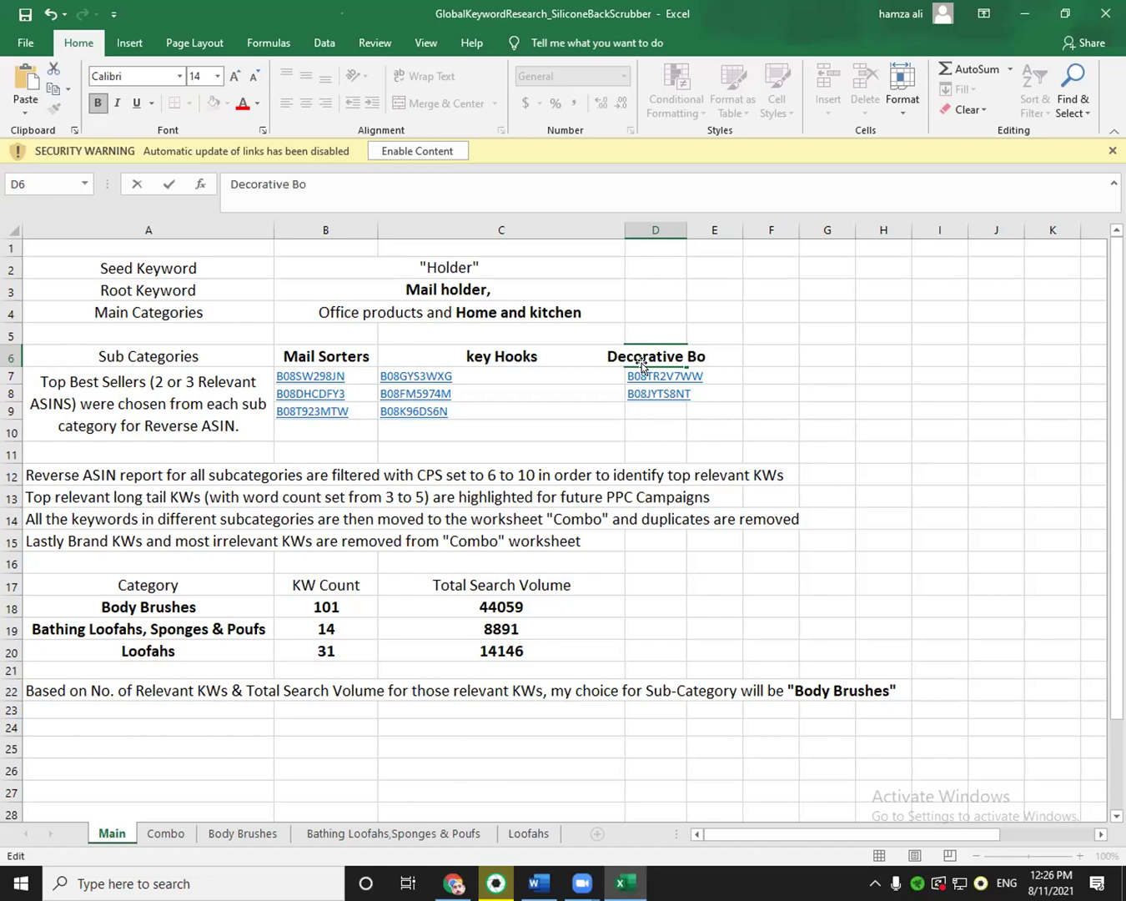
pyautogui.write('xes')
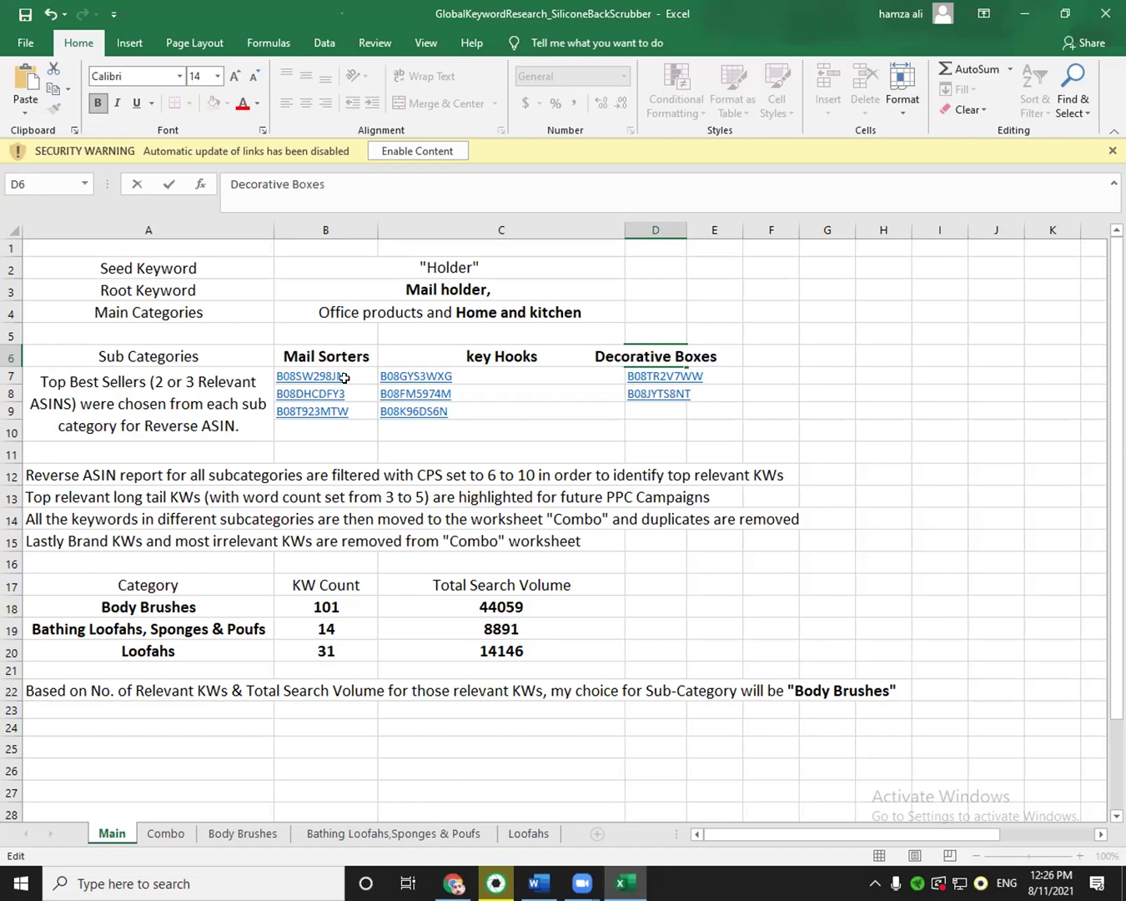
# Delete the three old best-seller ASINs below Mail Sorters in cells B7 to B9.
pyautogui.moveTo(354, 375); pyautogui.dragTo(344, 411)
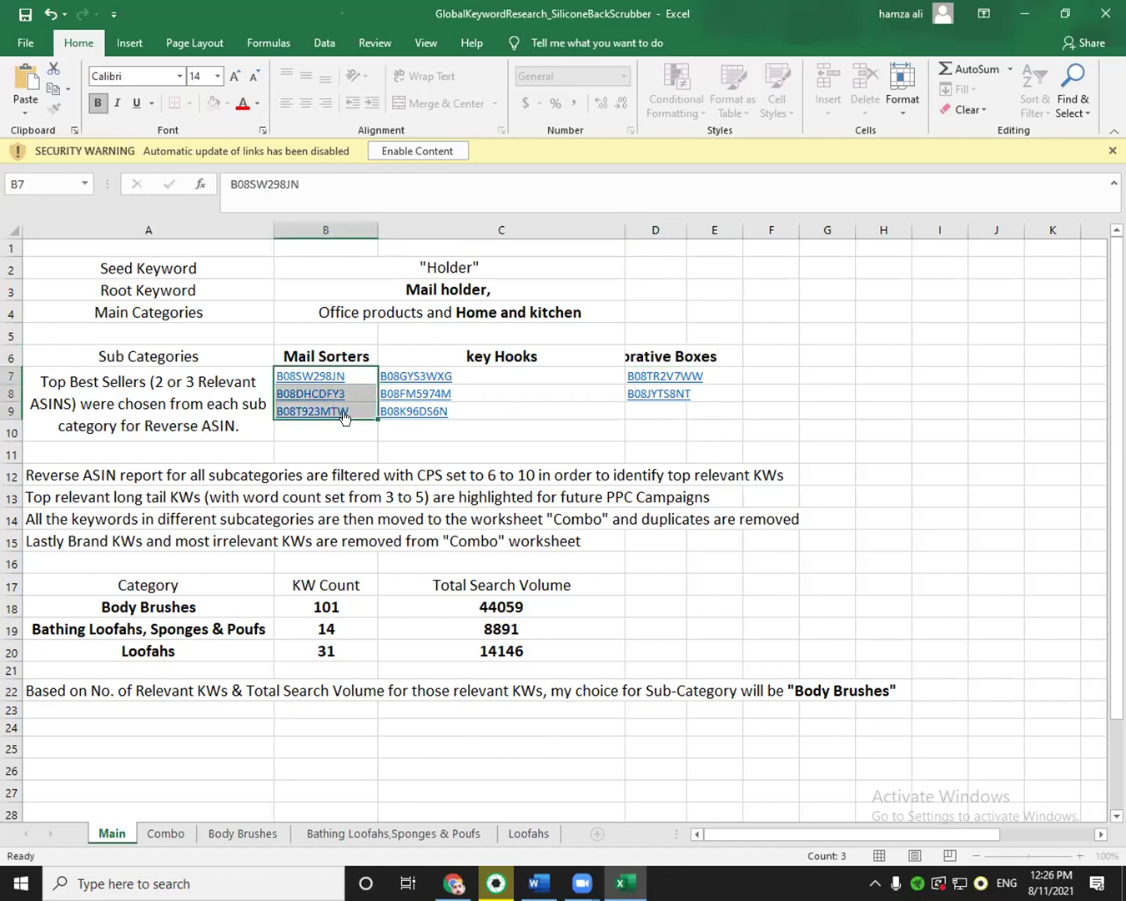
pyautogui.press('BackSpace')
pyautogui.click(349, 398)
pyautogui.press('BackSpace')
pyautogui.click(358, 410)
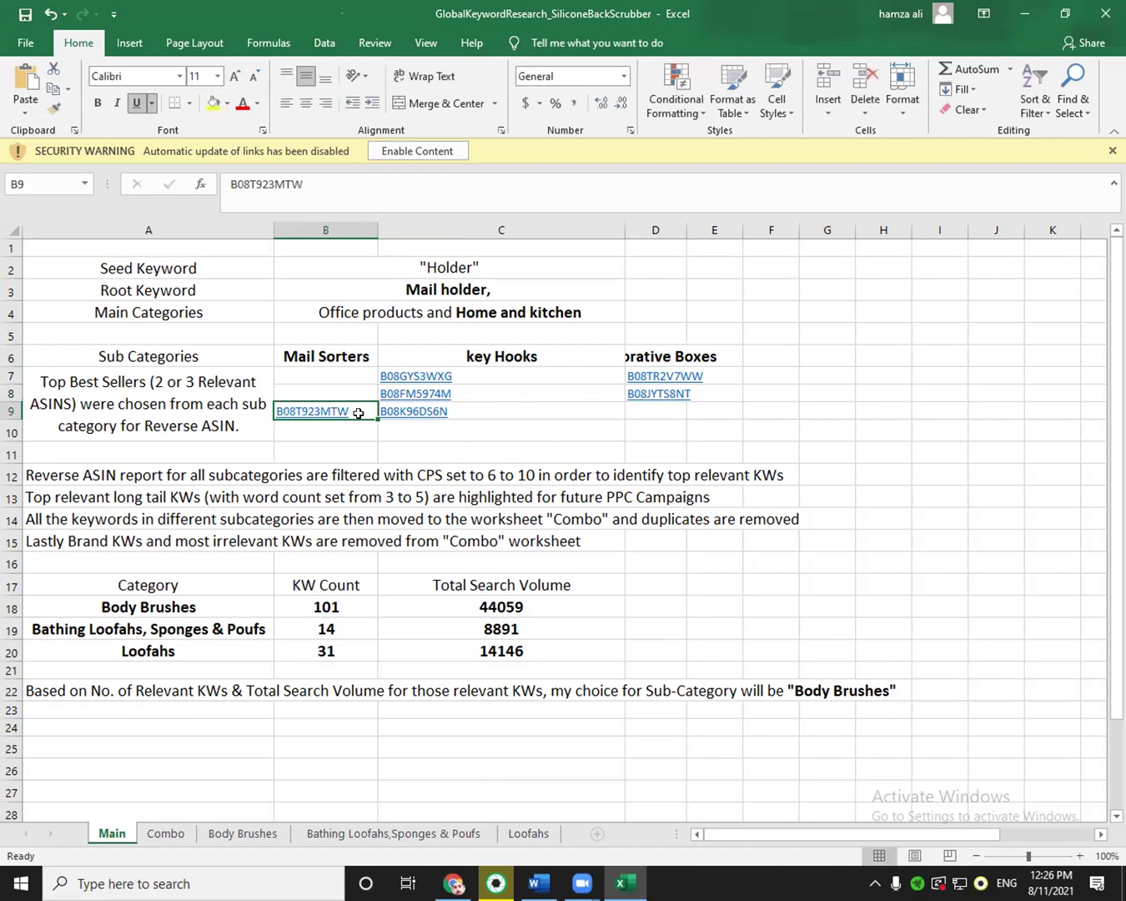
pyautogui.press('BackSpace')
# Clear the three old best-seller ASINs below key Hooks in cells C7 to C9.
pyautogui.moveTo(480, 376); pyautogui.dragTo(491, 409)
pyautogui.rightClick(505, 410)
pyautogui.click(513, 418)
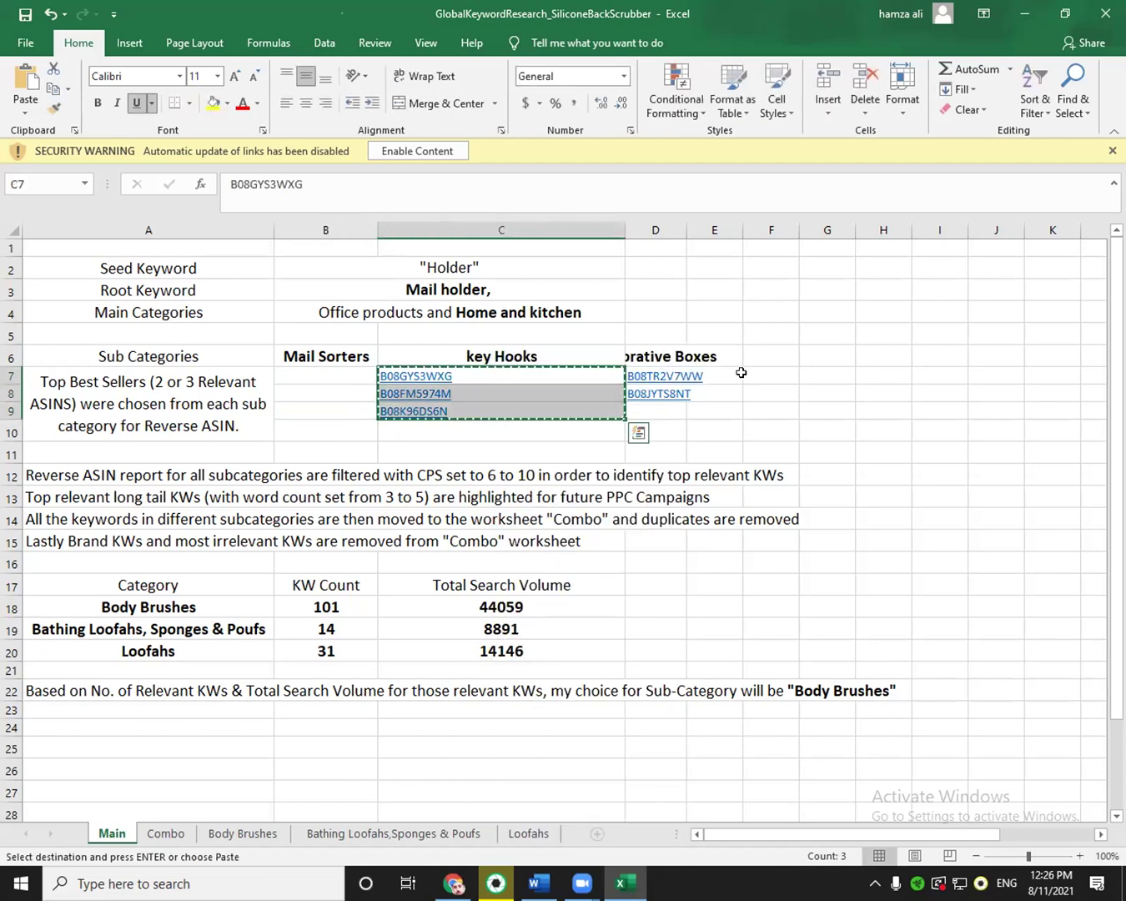
pyautogui.press('Escape')
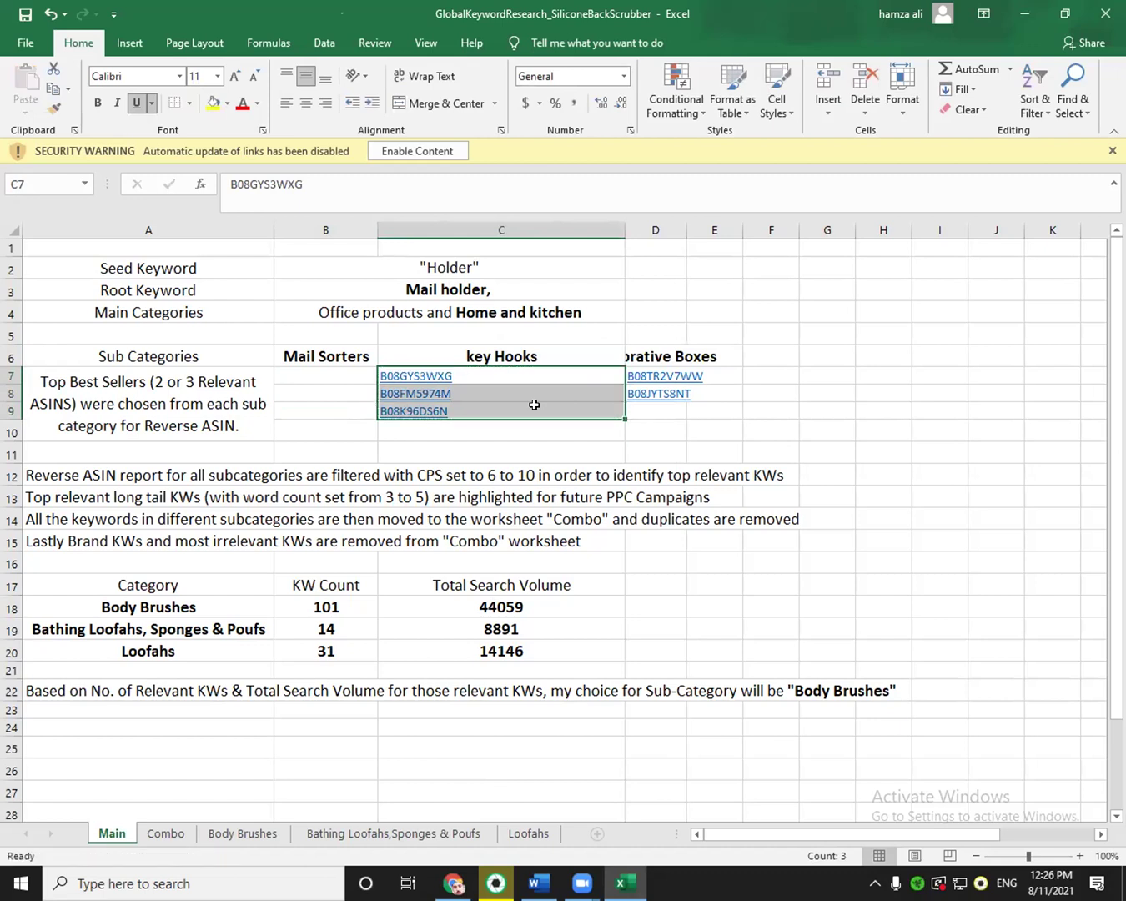
pyautogui.rightClick(536, 407)
pyautogui.click(610, 599)
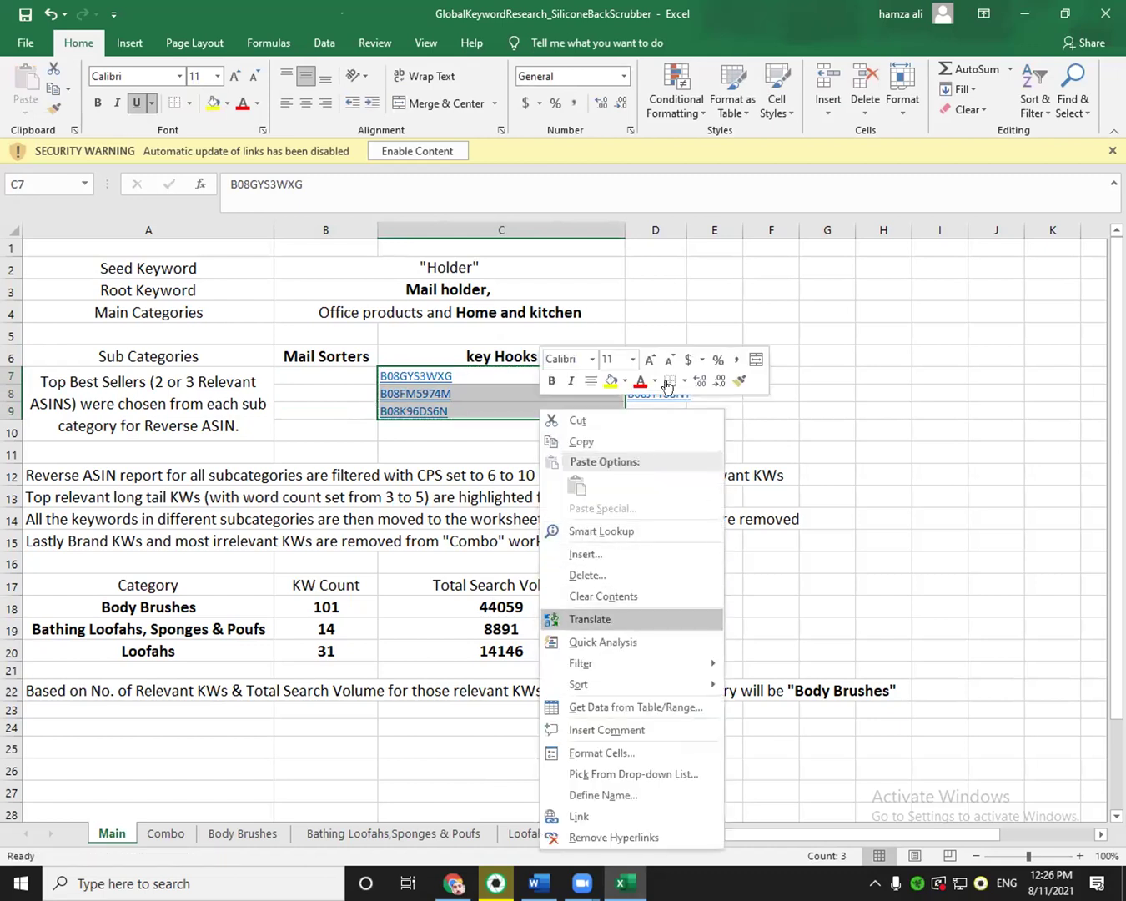
# Clear the old ASINs below Decorative Boxes and widen column D to fit its heading.
pyautogui.moveTo(715, 389); pyautogui.dragTo(662, 401)
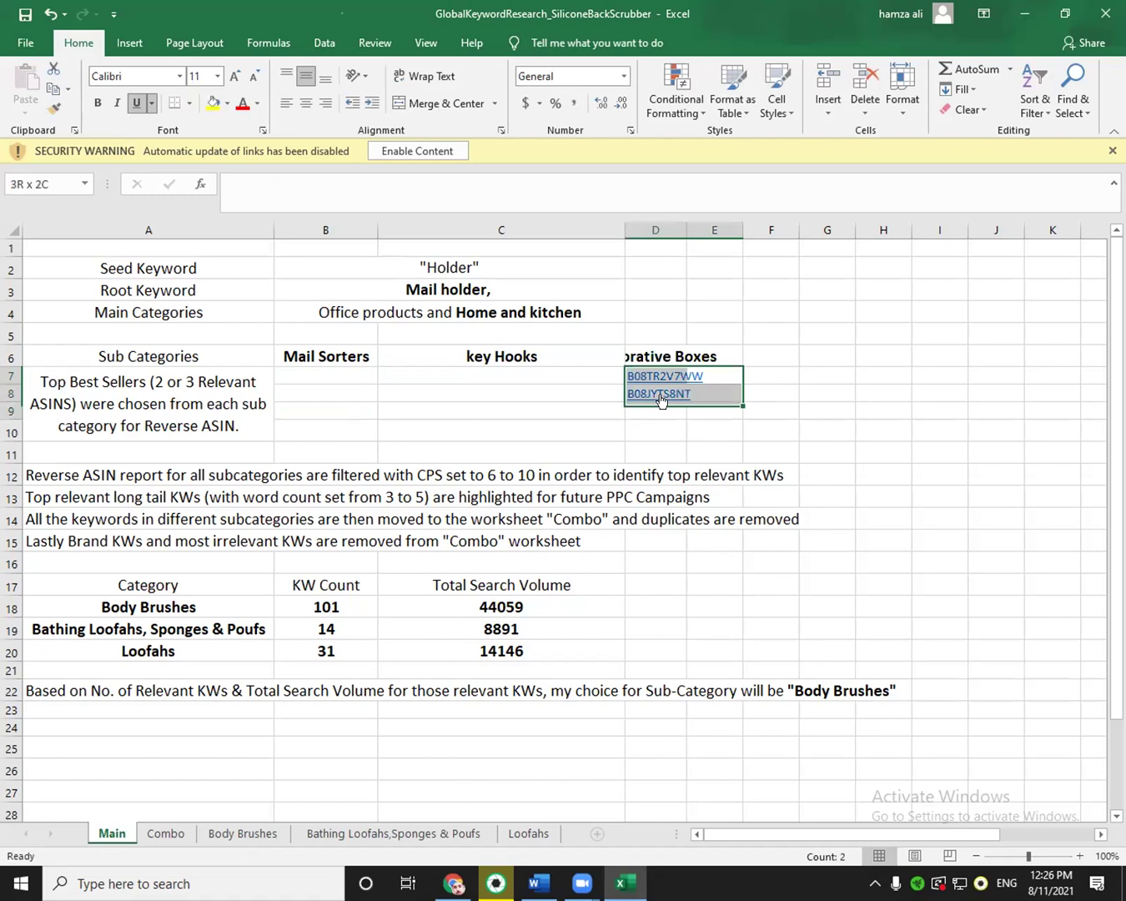
pyautogui.rightClick(663, 401)
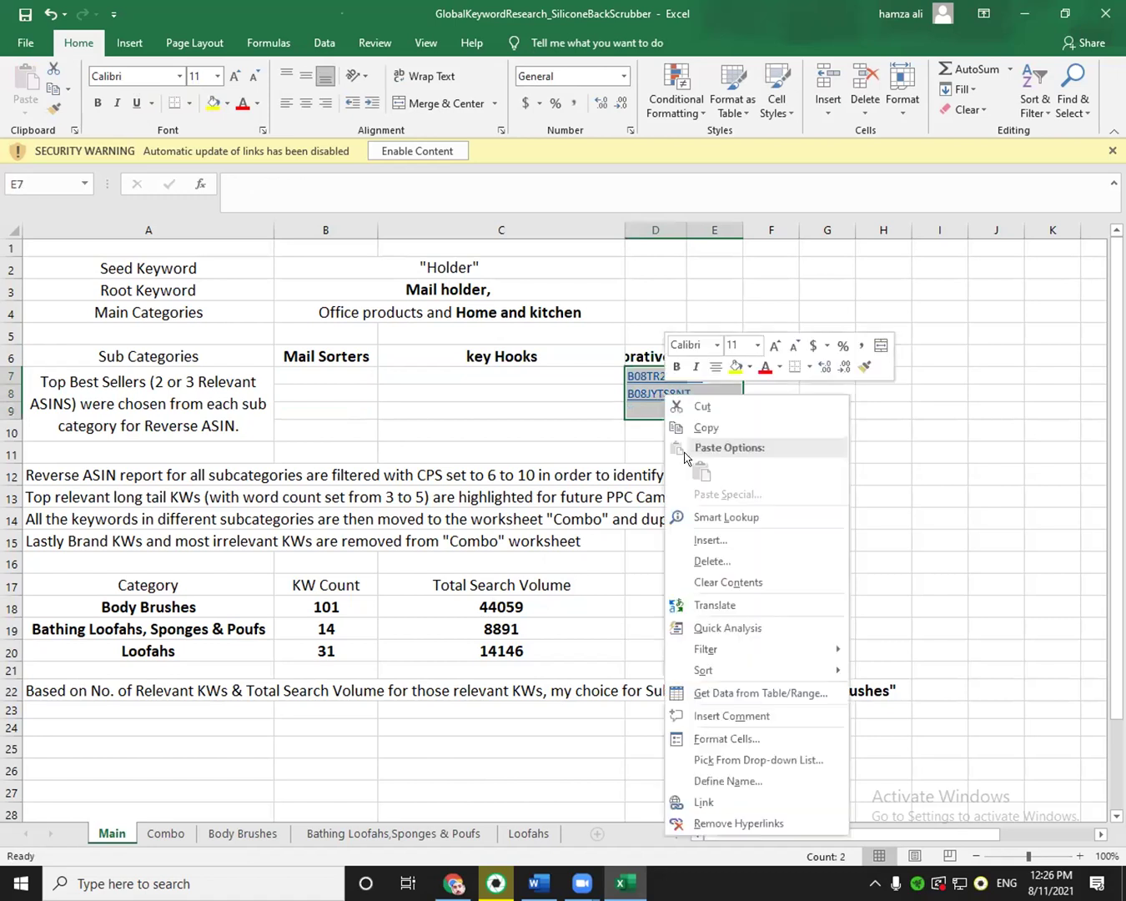
pyautogui.click(731, 581)
pyautogui.moveTo(685, 227); pyautogui.dragTo(776, 244)
pyautogui.click(668, 311)
pyautogui.click(709, 421)
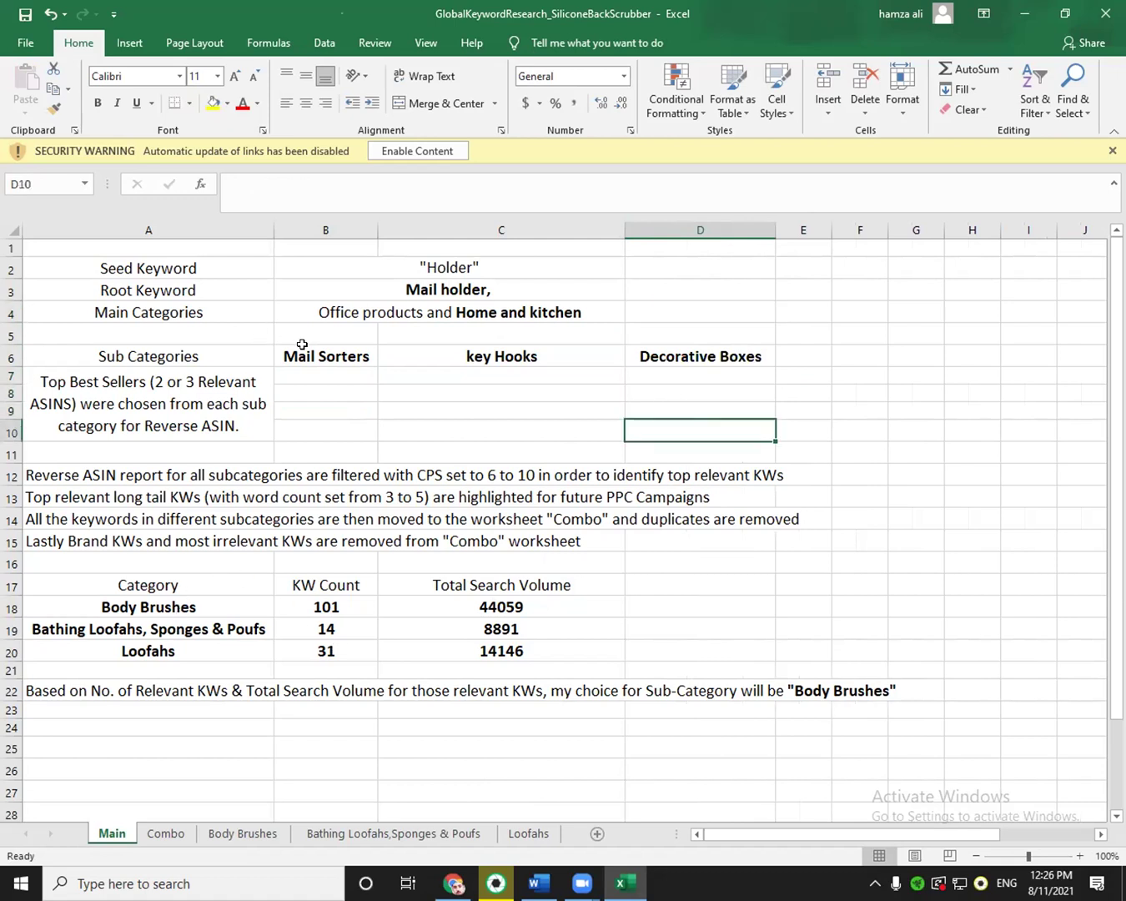
# Copy "Mail Sorters" from B6 over "Body Brushes" in the Category table cell A18.
pyautogui.rightClick(341, 355)
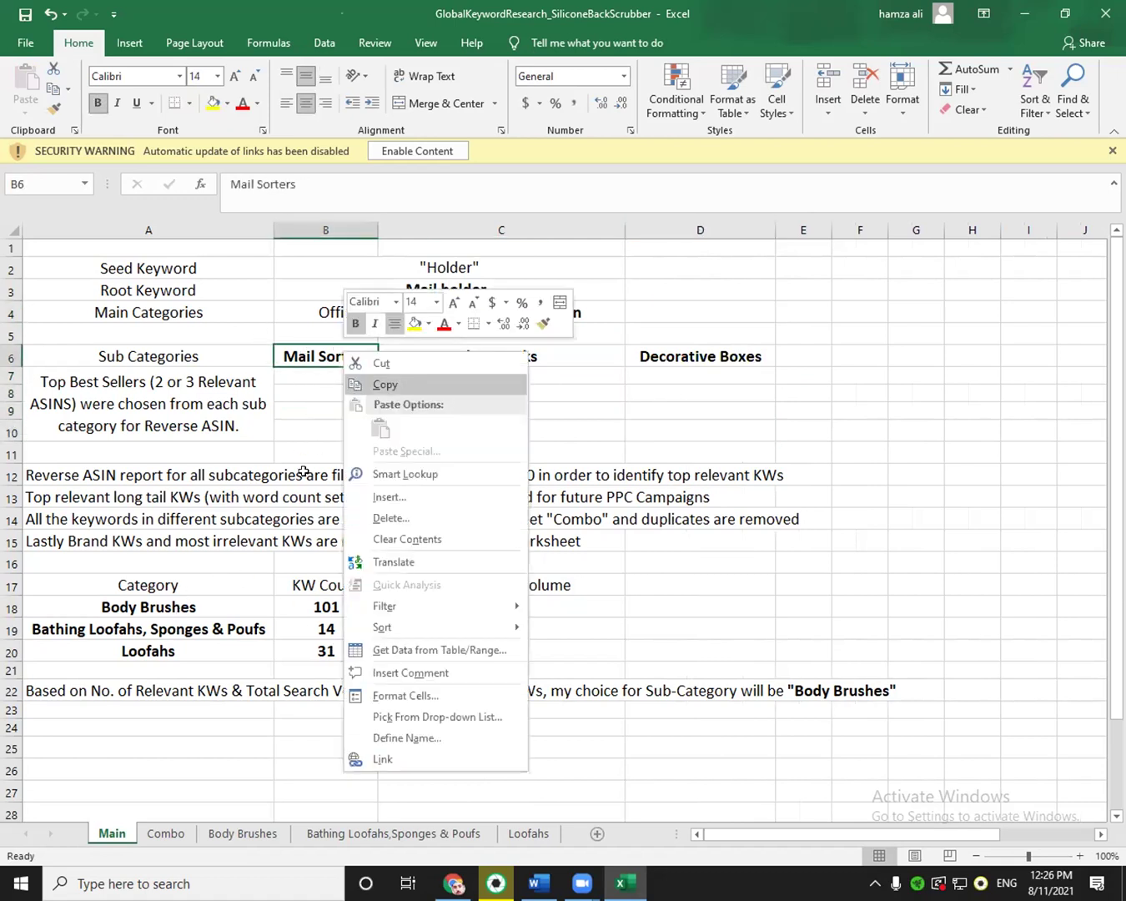
pyautogui.click(354, 386)
pyautogui.rightClick(188, 599)
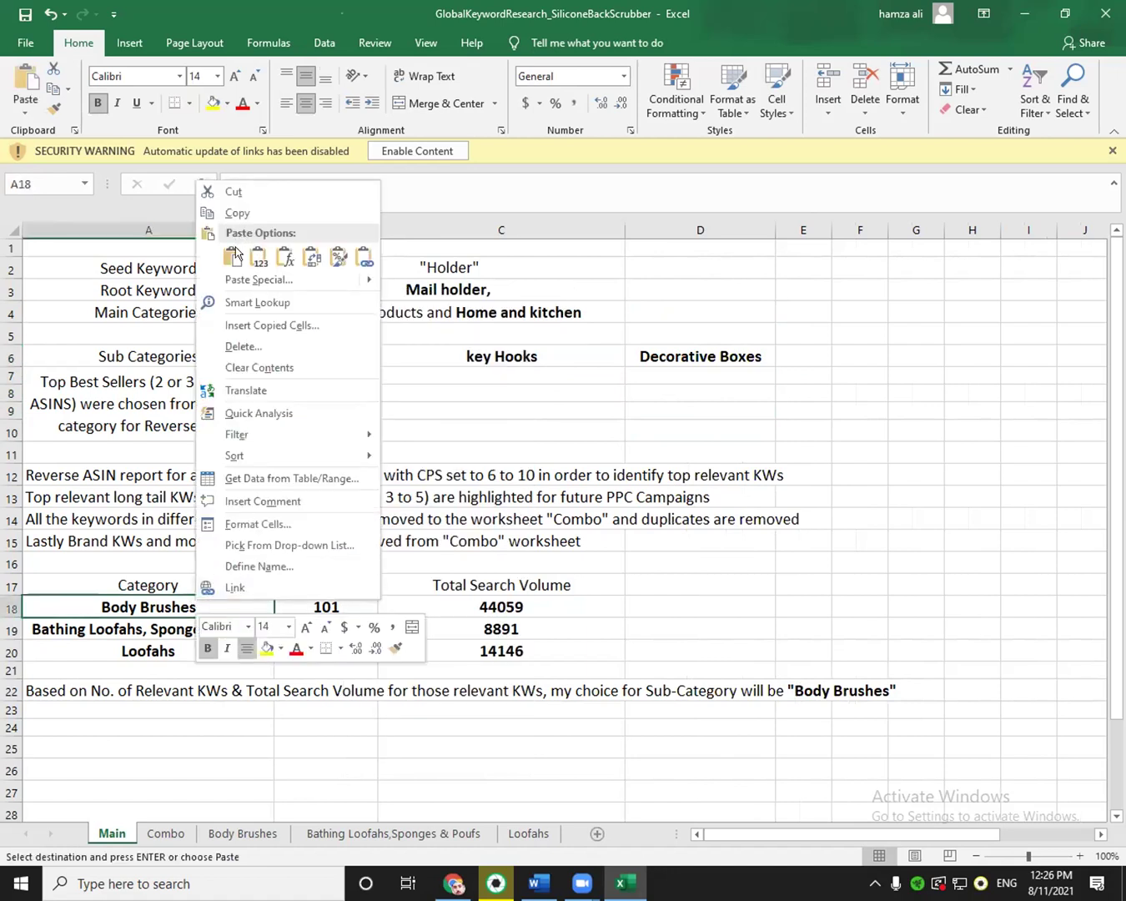
pyautogui.click(233, 257)
# Copy "key Hooks" from C6 over "Bathing Loofahs, Sponges & Poufs" in the Category table cell A19.
pyautogui.rightClick(465, 352)
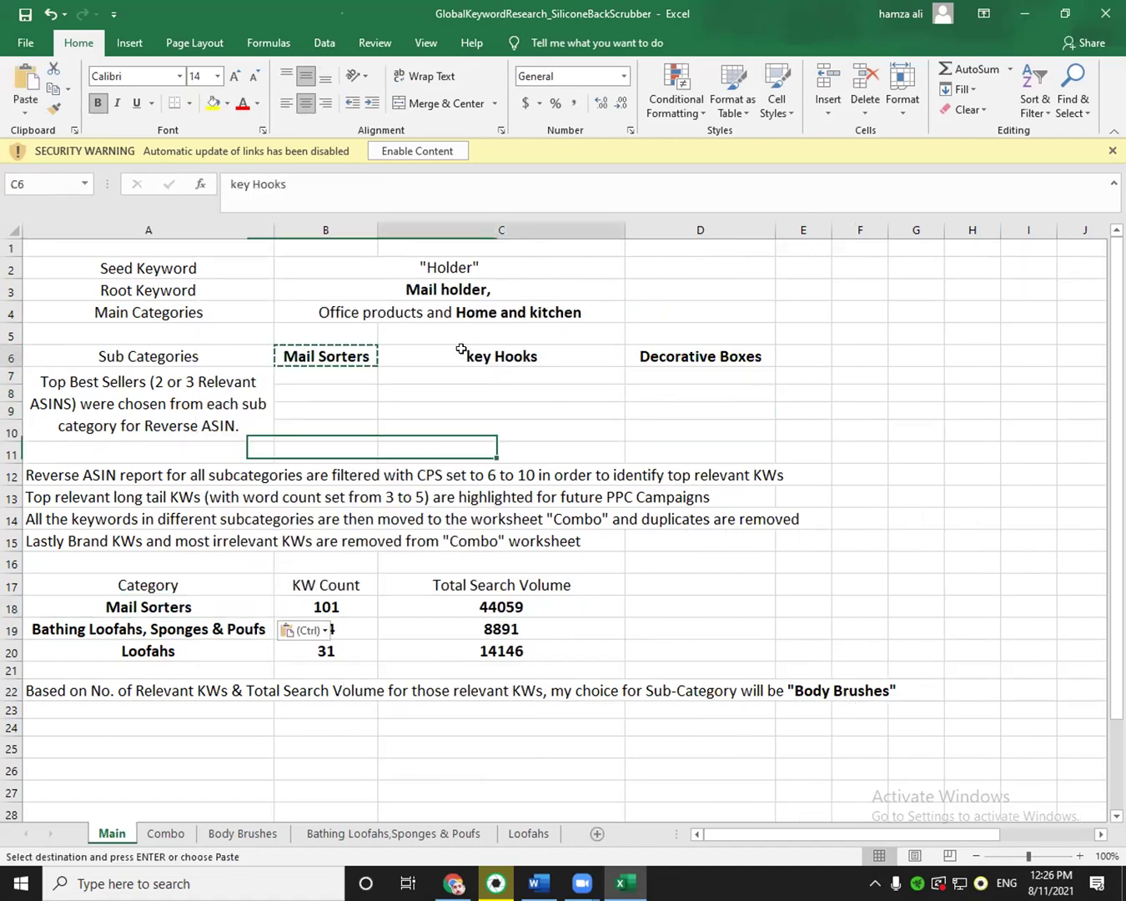
pyautogui.press('c')
pyautogui.click(227, 629)
pyautogui.rightClick(231, 629)
pyautogui.click(232, 626)
pyautogui.rightClick(233, 627)
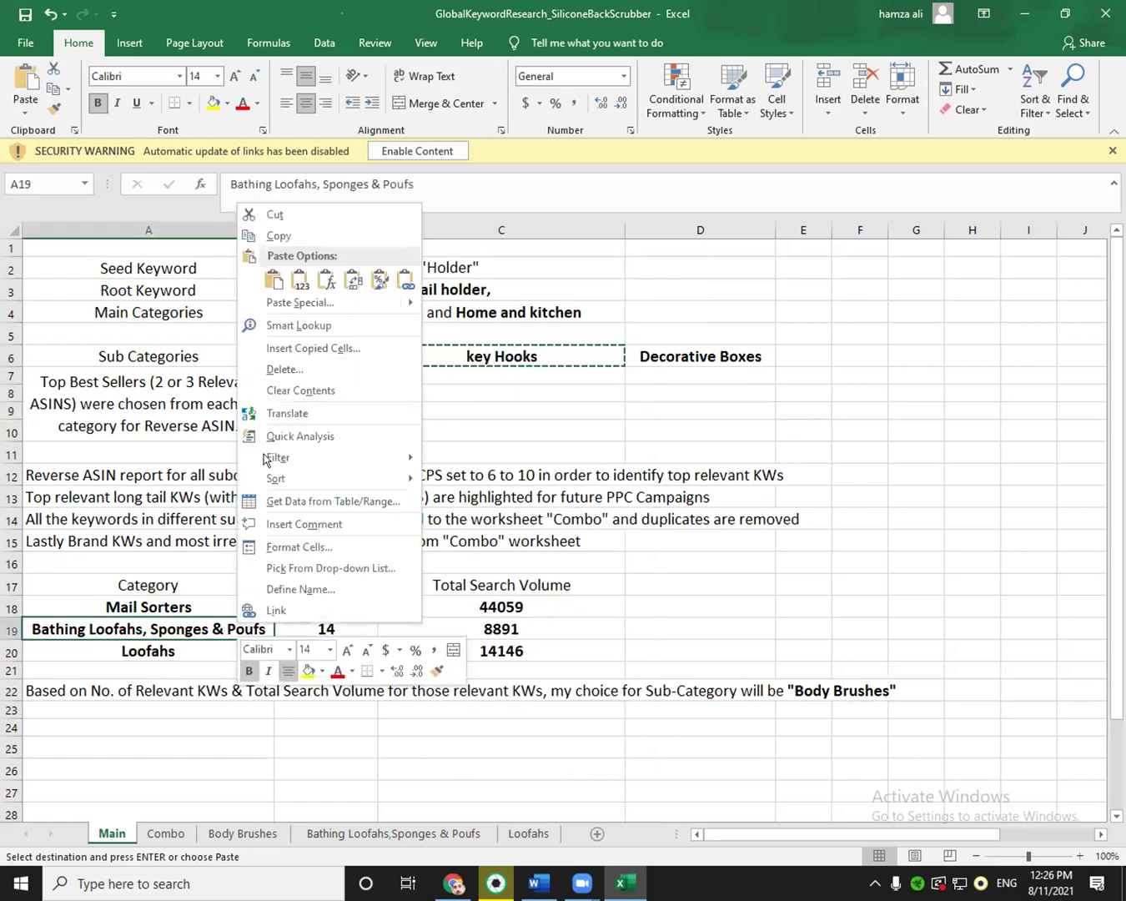
pyautogui.click(274, 280)
# Copy "Decorative Boxes" from D6 over "Loofahs" in the Category table cell A20.
pyautogui.click(655, 347)
pyautogui.rightClick(655, 347)
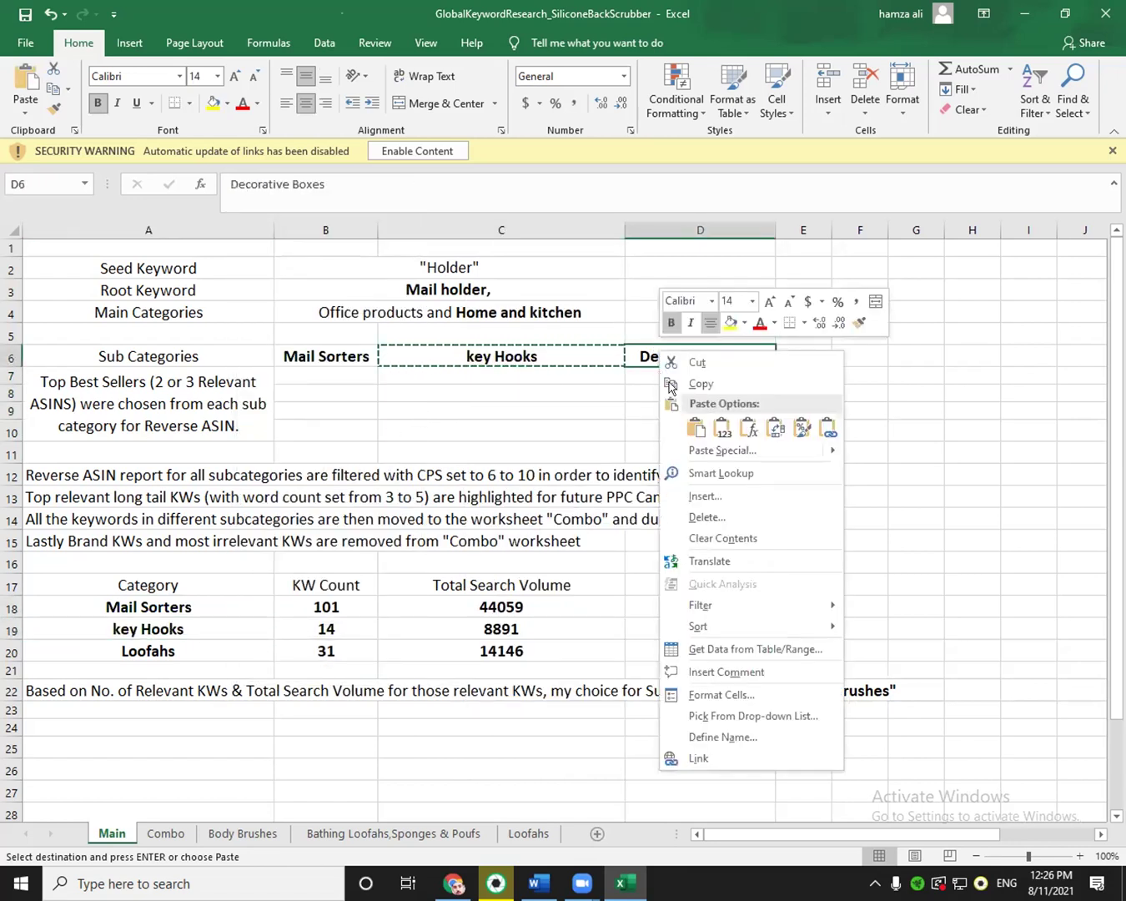
pyautogui.press('c')
pyautogui.rightClick(189, 649)
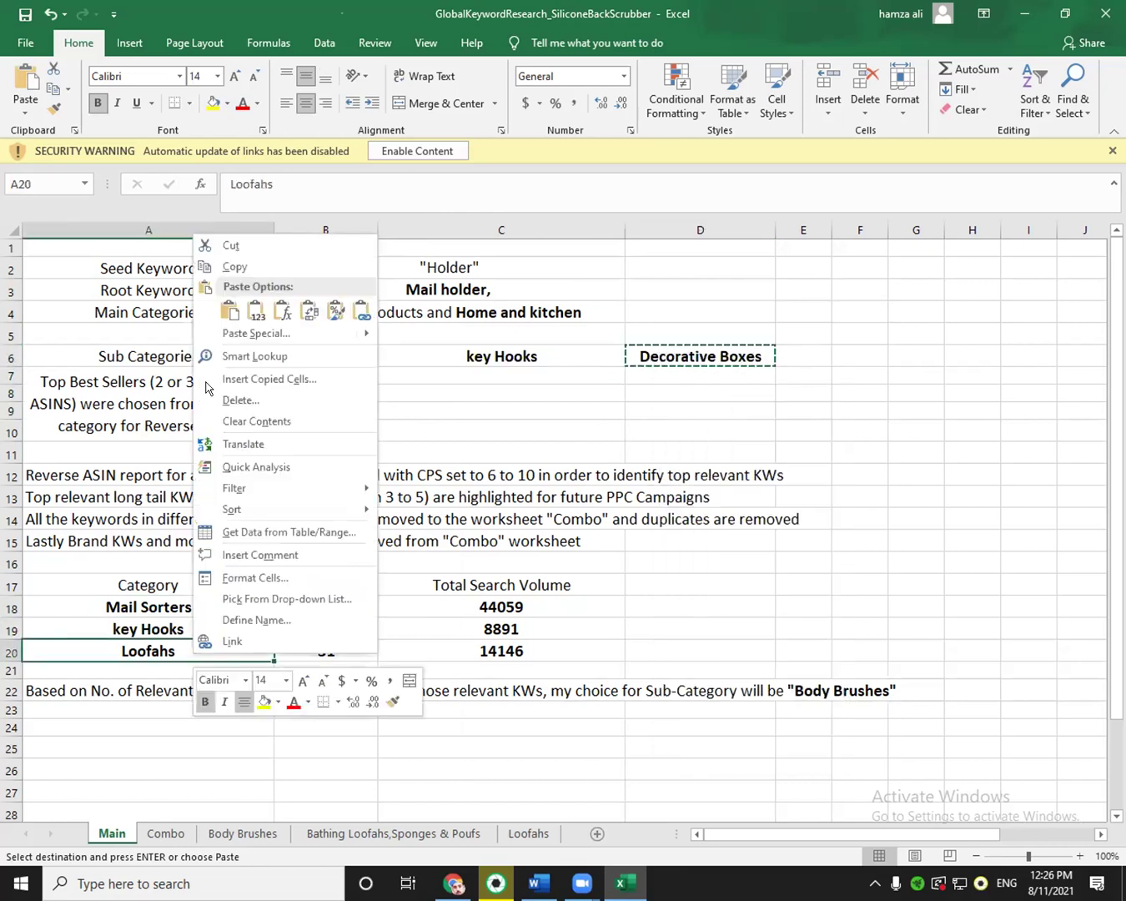
pyautogui.click(225, 302)
# Clear the old KW Count values in cells B18 to B20.
pyautogui.moveTo(325, 604)
pyautogui.mouseDown()
pyautogui.moveTo(325, 648)
pyautogui.moveTo(322, 632)
pyautogui.mouseUp()
pyautogui.rightClick(322, 632)
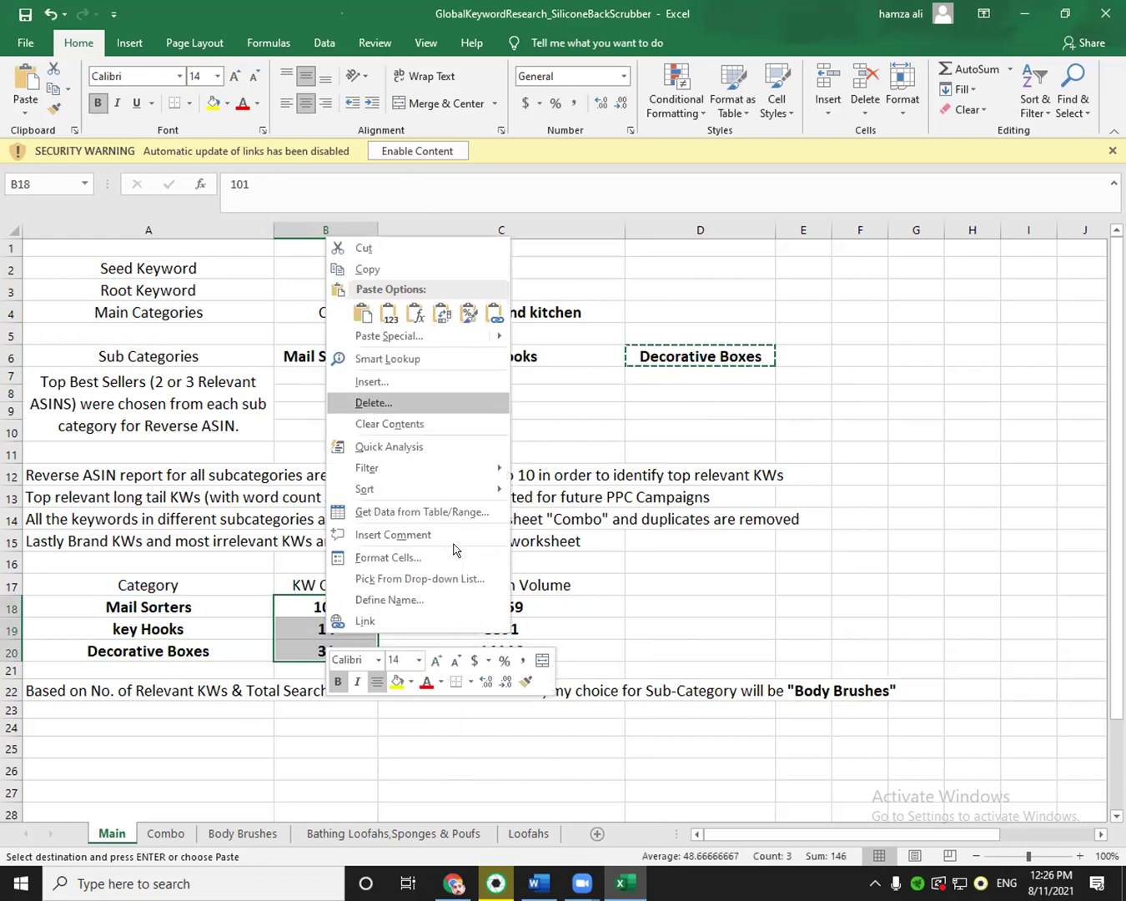
pyautogui.click(373, 402)
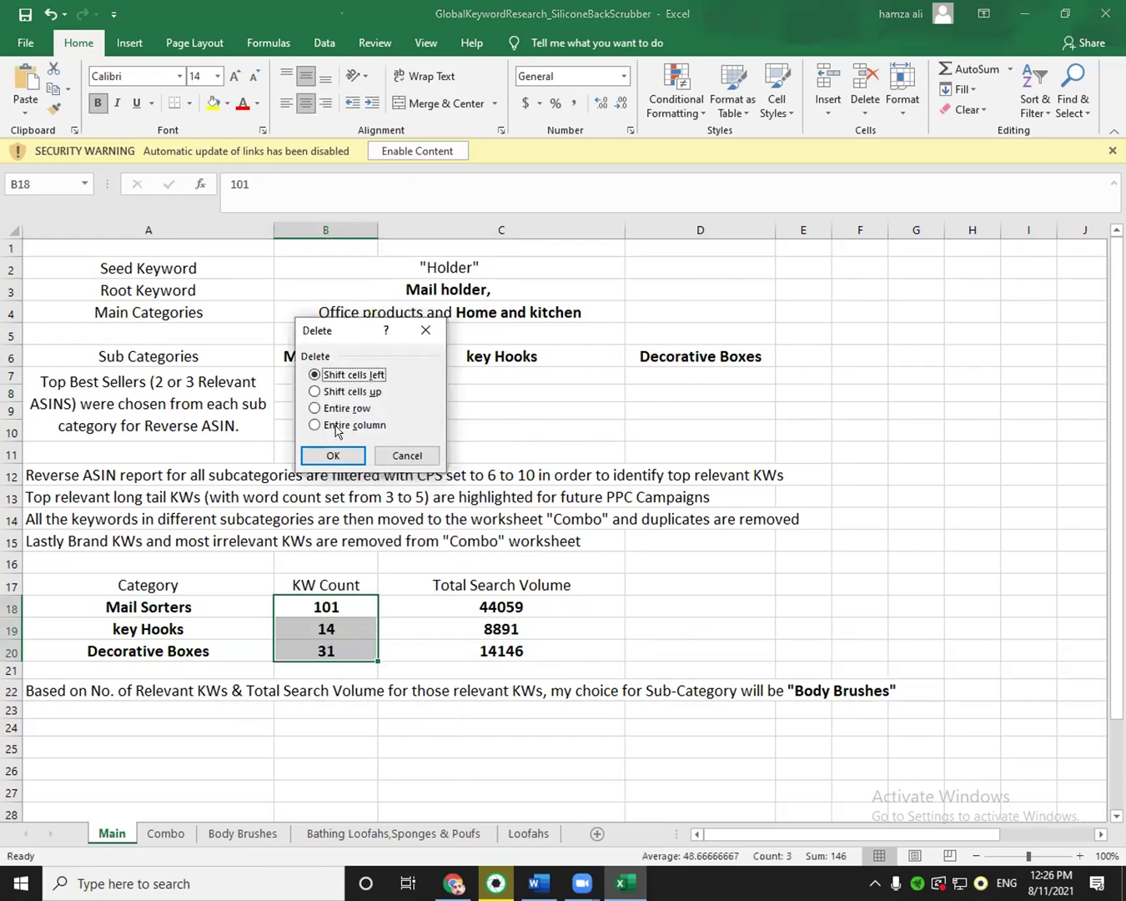
pyautogui.click(402, 456)
pyautogui.rightClick(349, 602)
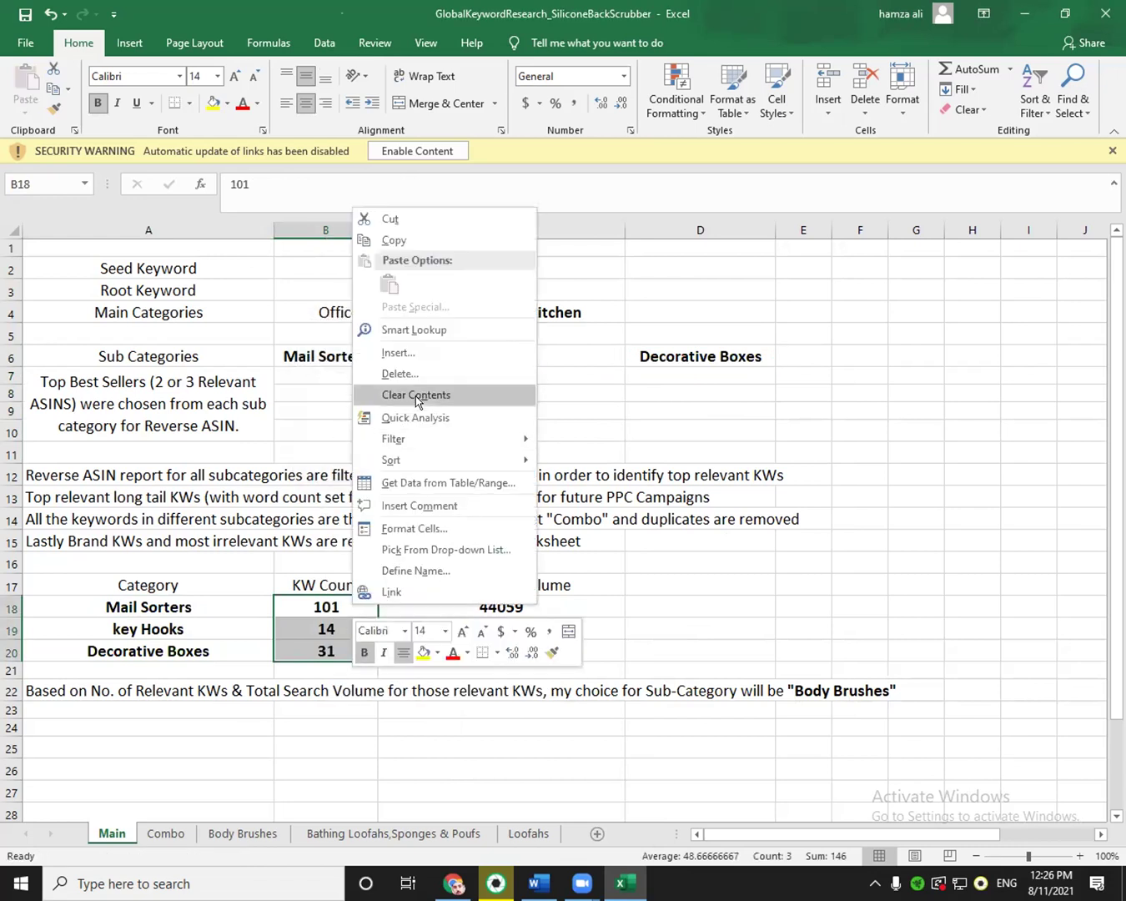
pyautogui.click(422, 396)
# Clear the old Total Search Volume values below the heading in column C.
pyautogui.moveTo(519, 606); pyautogui.dragTo(514, 672)
pyautogui.rightClick(518, 638)
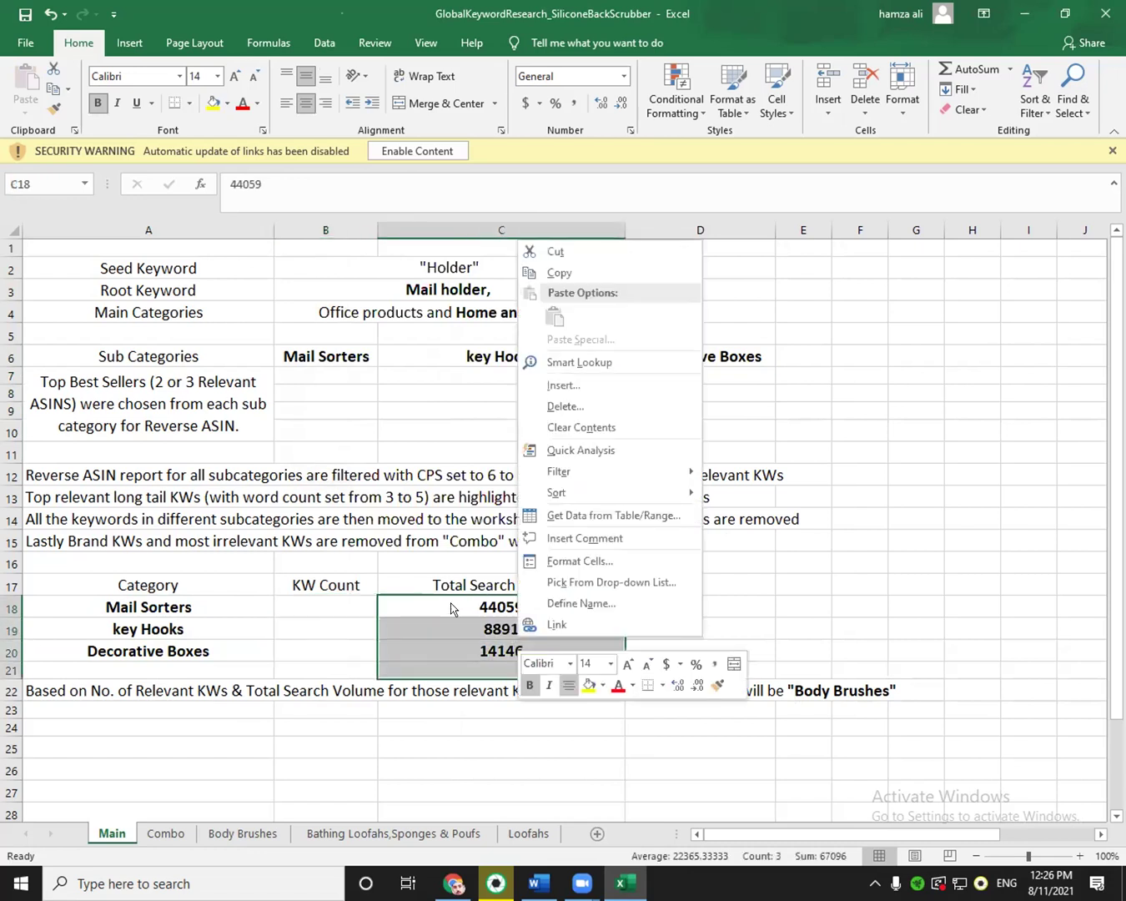
pyautogui.moveTo(492, 596); pyautogui.dragTo(516, 672)
pyautogui.click(571, 610)
pyautogui.rightClick(504, 651)
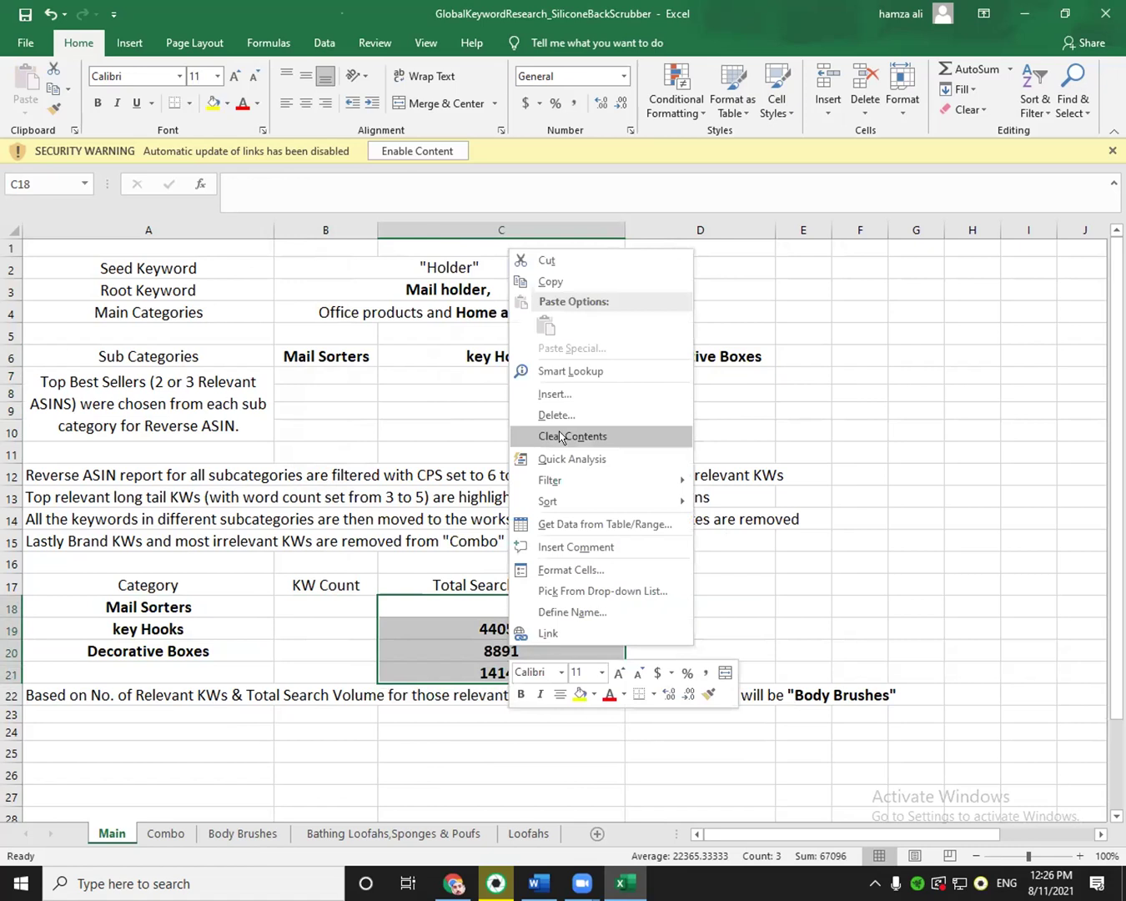
pyautogui.click(563, 436)
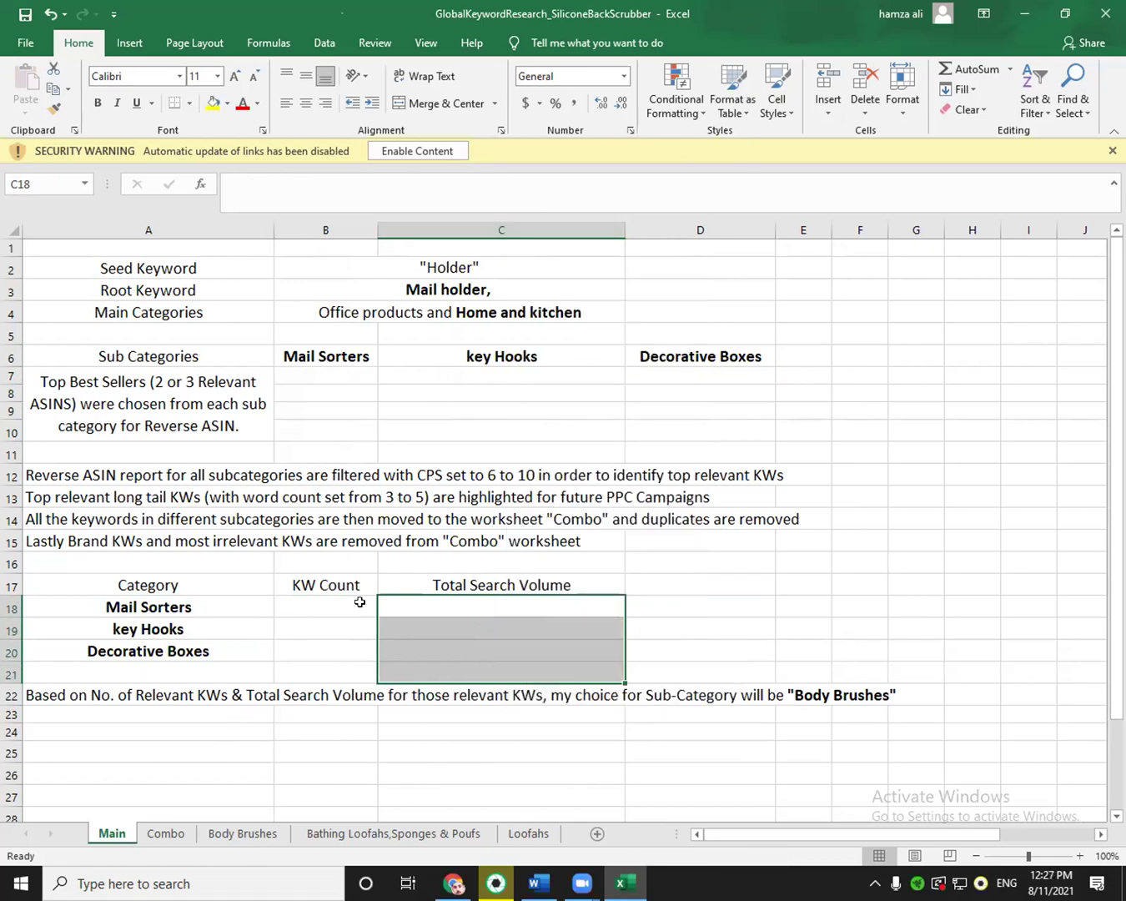
pyautogui.click(321, 633)
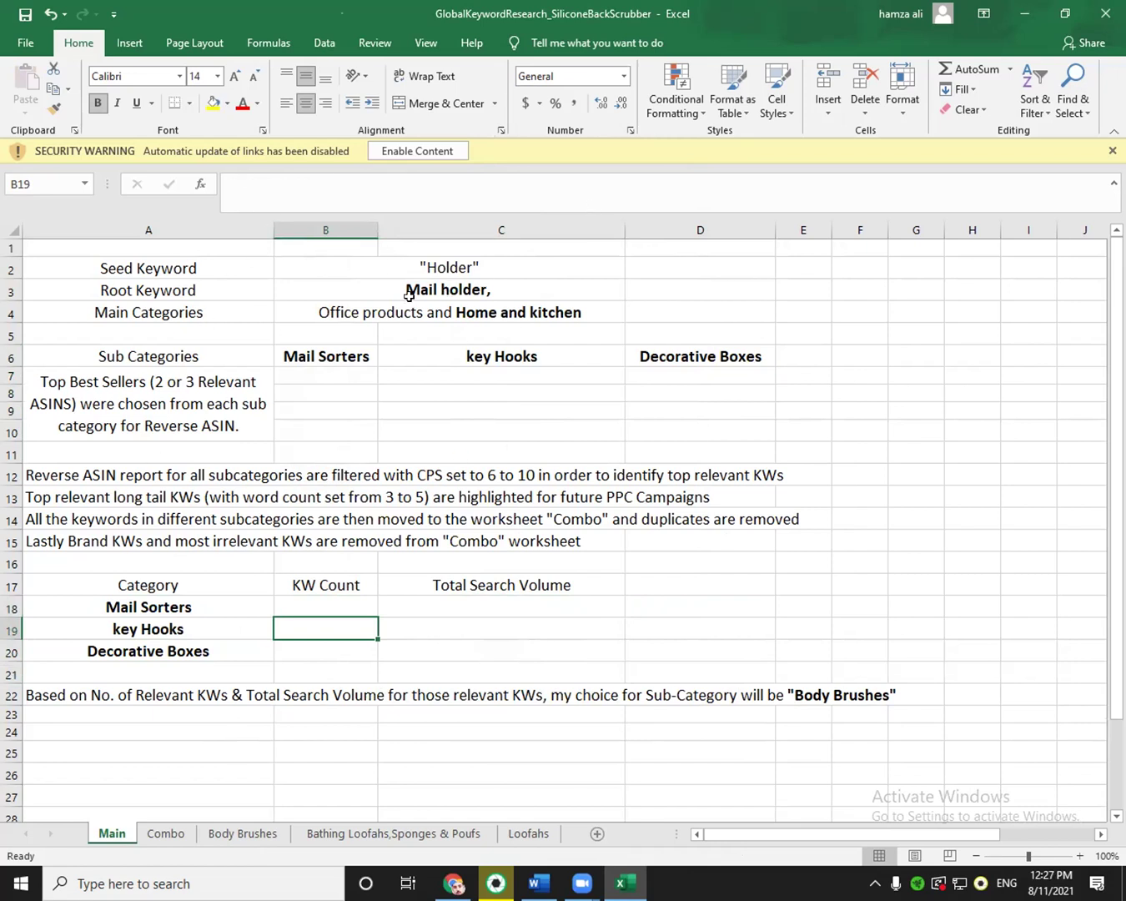
pyautogui.click(362, 601)
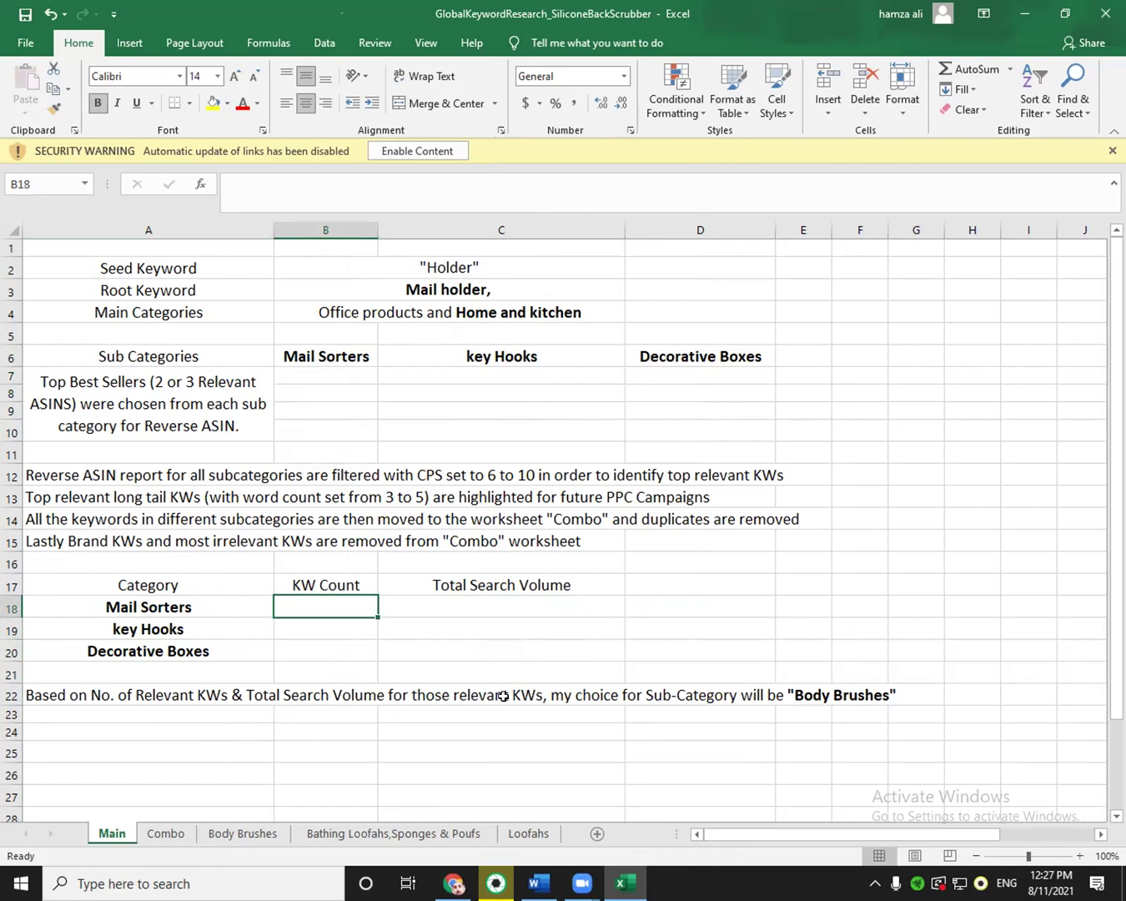
pyautogui.click(833, 691)
pyautogui.moveTo(793, 693); pyautogui.dragTo(830, 700)
pyautogui.click(518, 751)
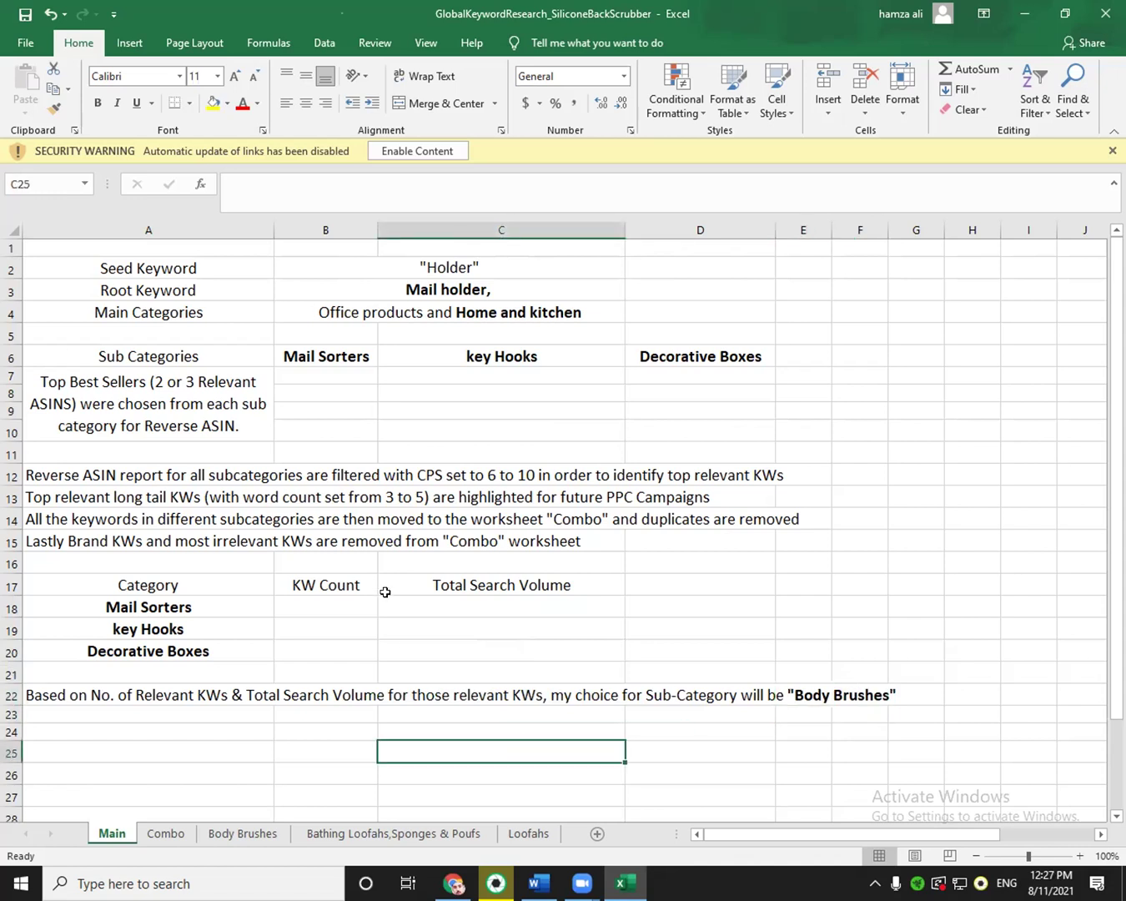
# Copy the ASIN B08BFDT6S3 from the Cerebro lookup in the browser into cell B7 under Mail Sorters in the Excel workbook.
pyautogui.moveTo(317, 375); pyautogui.dragTo(326, 432)
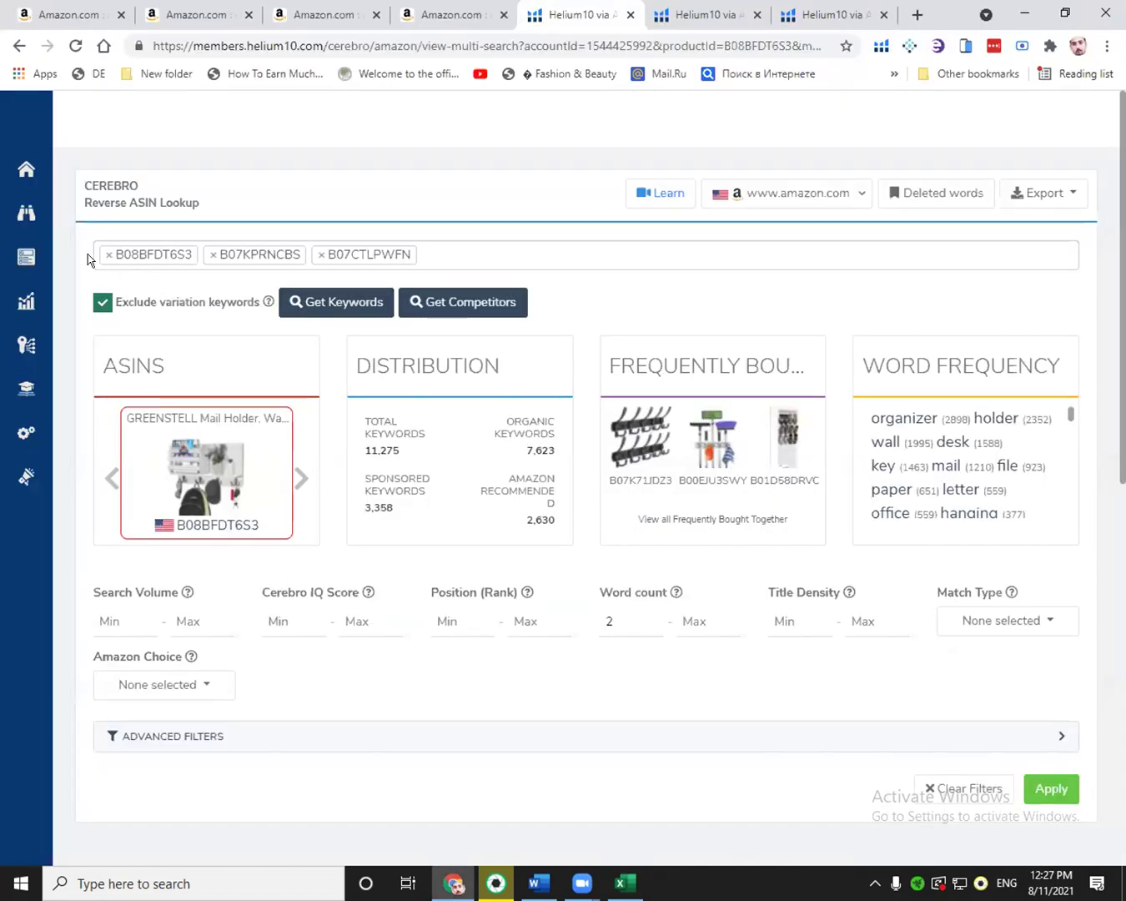
pyautogui.click(125, 259)
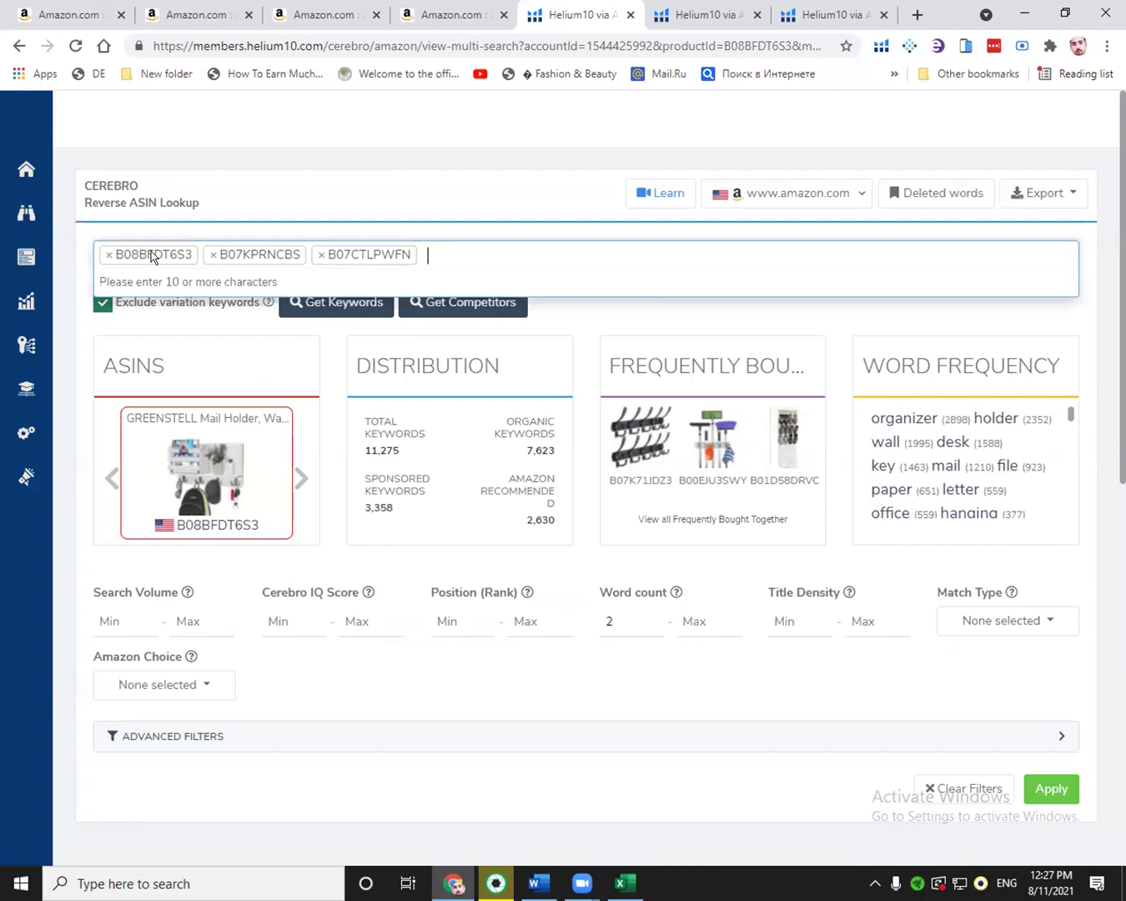
pyautogui.scroll(-1, 214, 441)
pyautogui.moveTo(268, 459); pyautogui.dragTo(173, 466)
pyautogui.rightClick(189, 466)
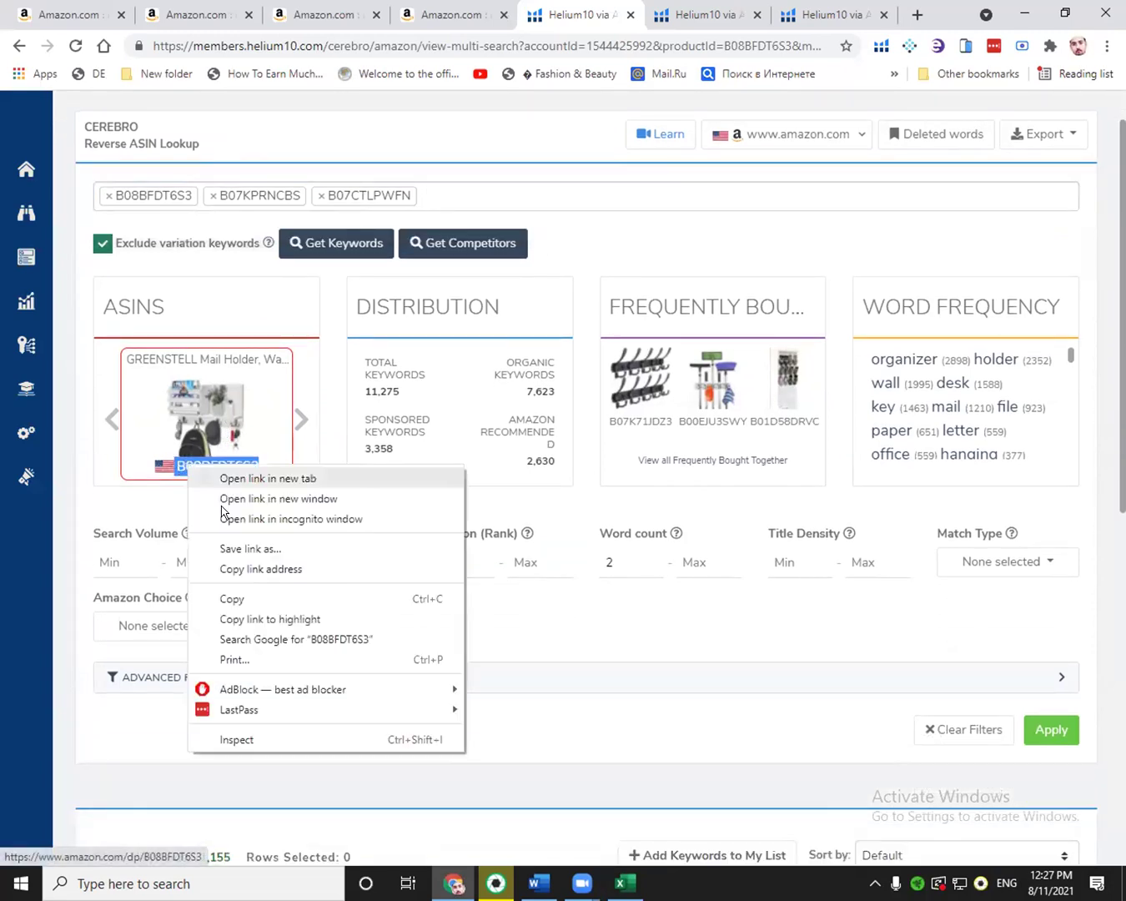
pyautogui.click(234, 598)
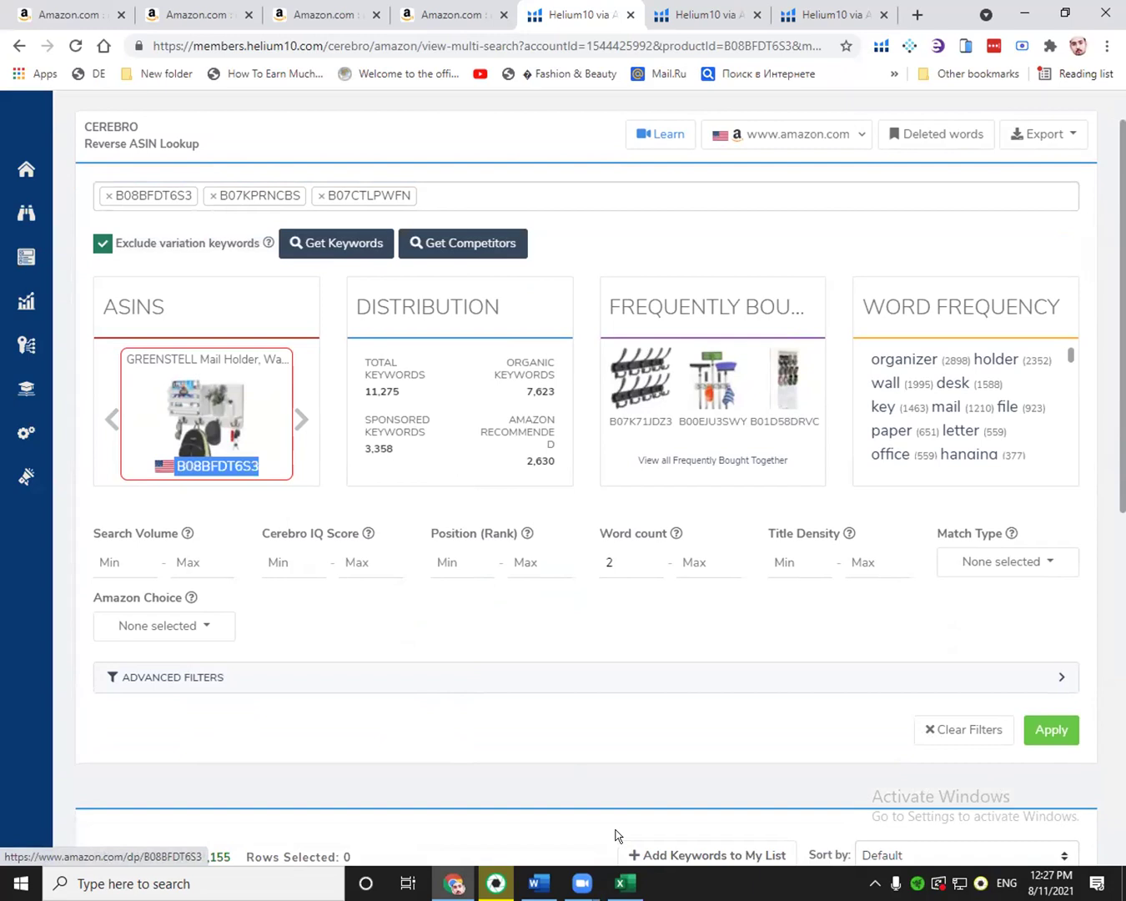
pyautogui.hotkey('alt', 'Tab')
pyautogui.rightClick(331, 376)
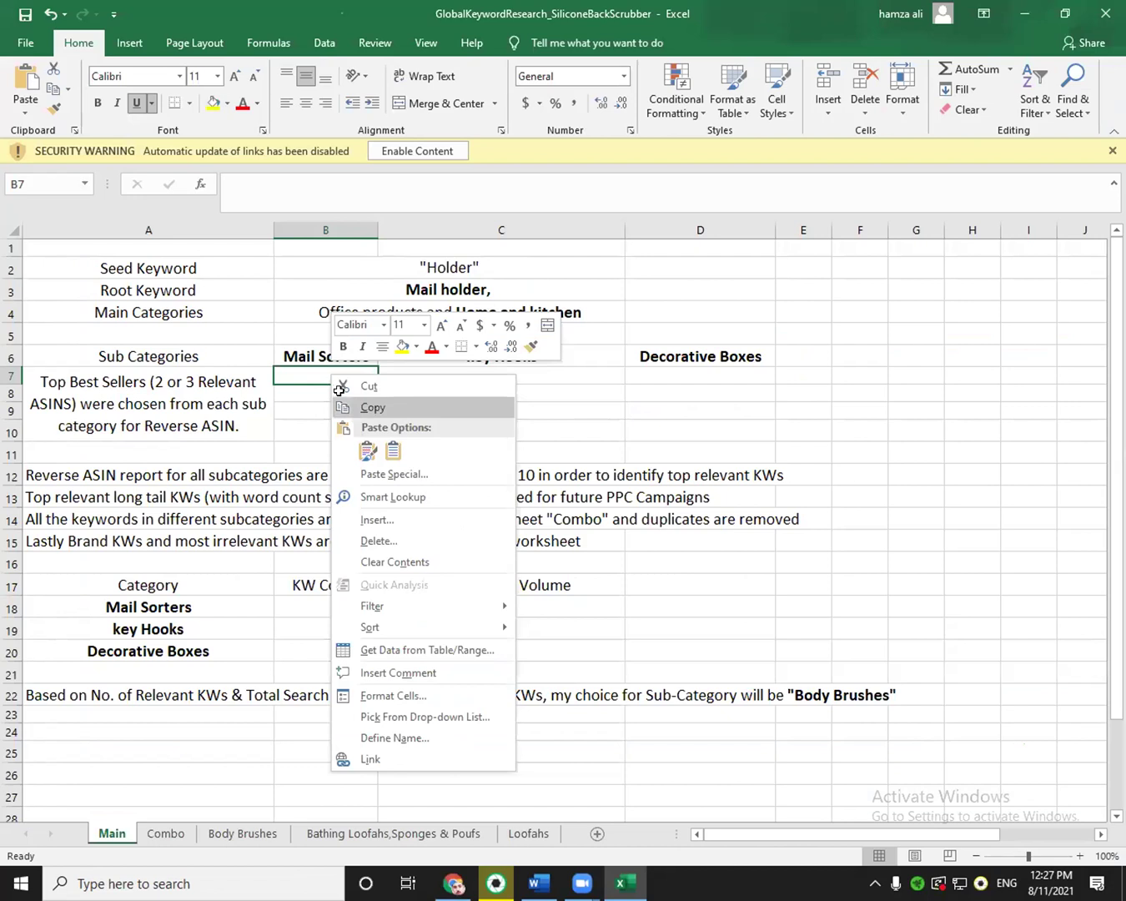
pyautogui.click(367, 451)
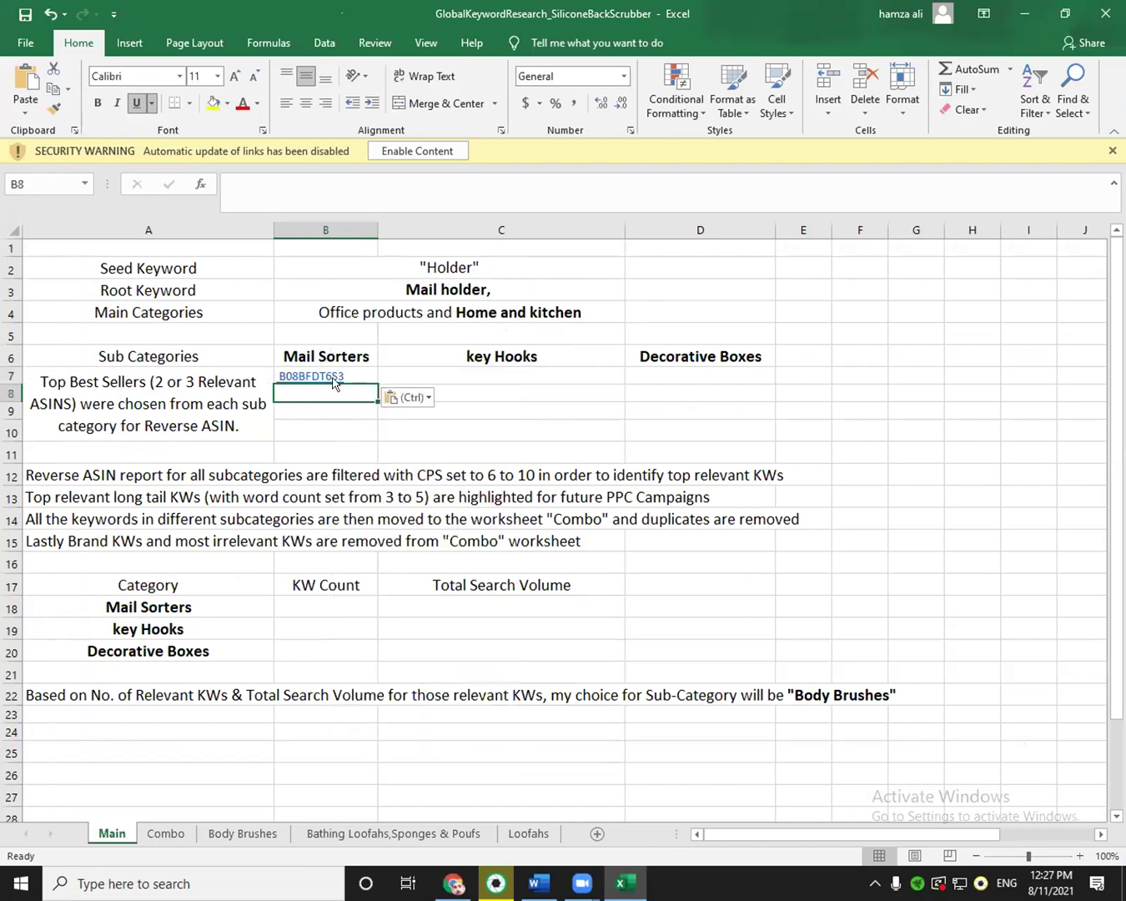
# Copy the second Mail Sorters ASIN, B07KPRNCBS, from the browser's Cerebro lookup into cell B8 of the Excel sheet.
pyautogui.hotkey('alt', 'Tab')
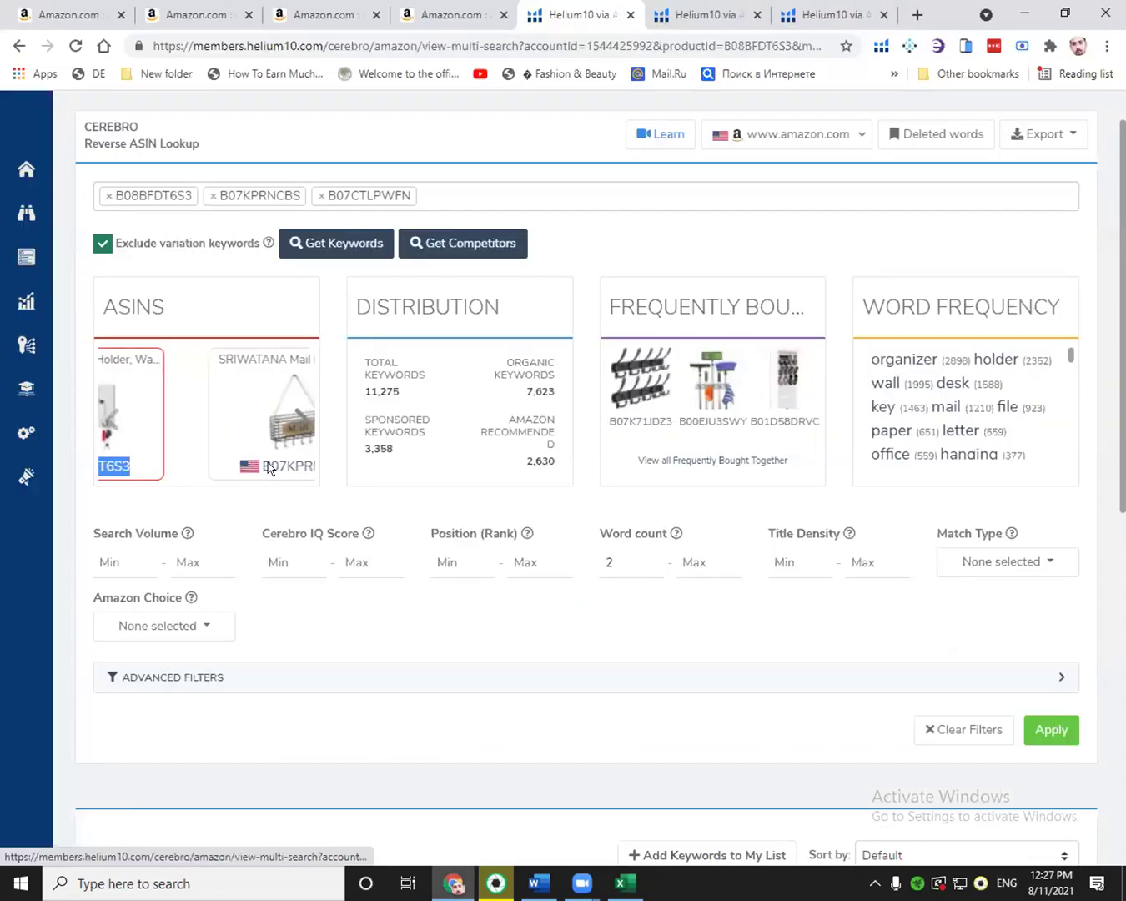
pyautogui.rightClick(190, 466)
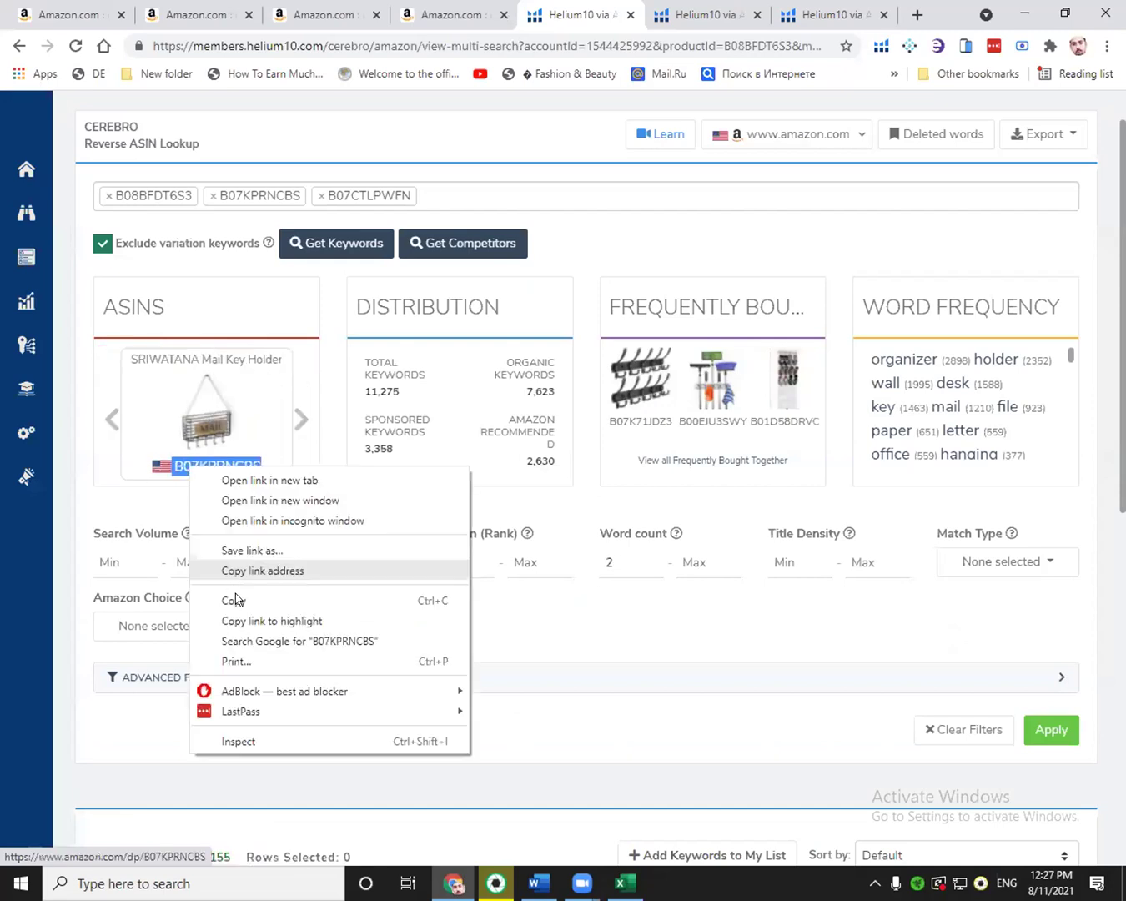
pyautogui.click(234, 601)
pyautogui.hotkey('alt', 'Tab')
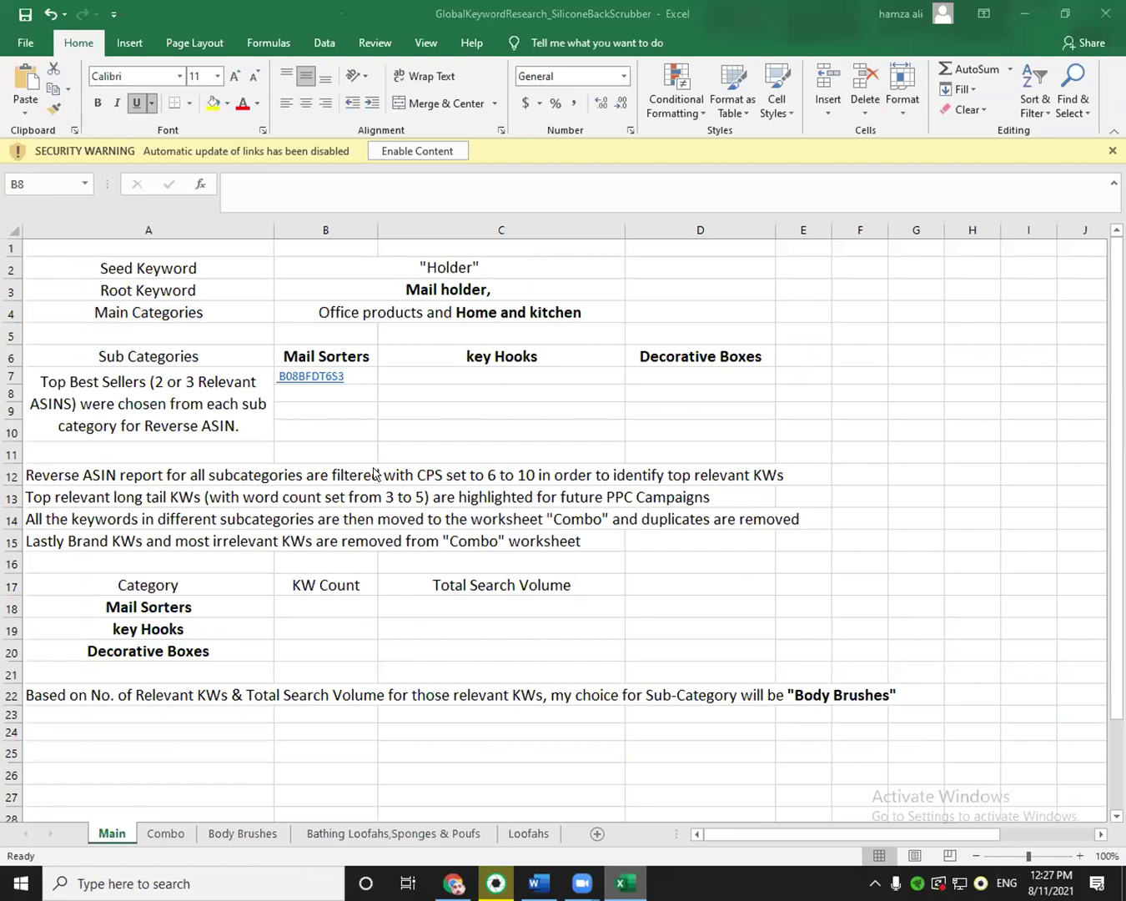
pyautogui.hotkey('ctrl', 'v')
pyautogui.press('Return')
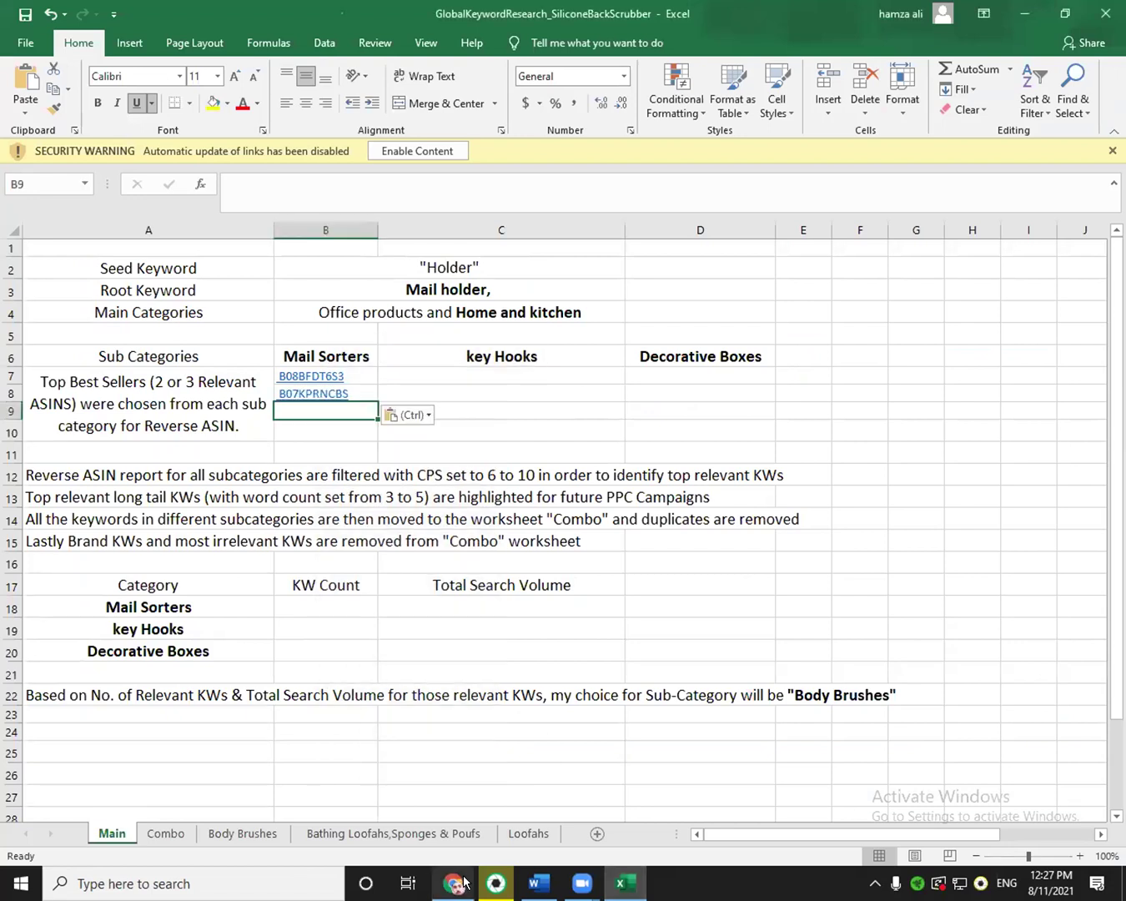
# Copy the third Mail Sorters ASIN, B07CTLPWFN, from the browser's Cerebro lookup into cell B9 of the Excel sheet.
pyautogui.hotkey('alt', 'Tab')
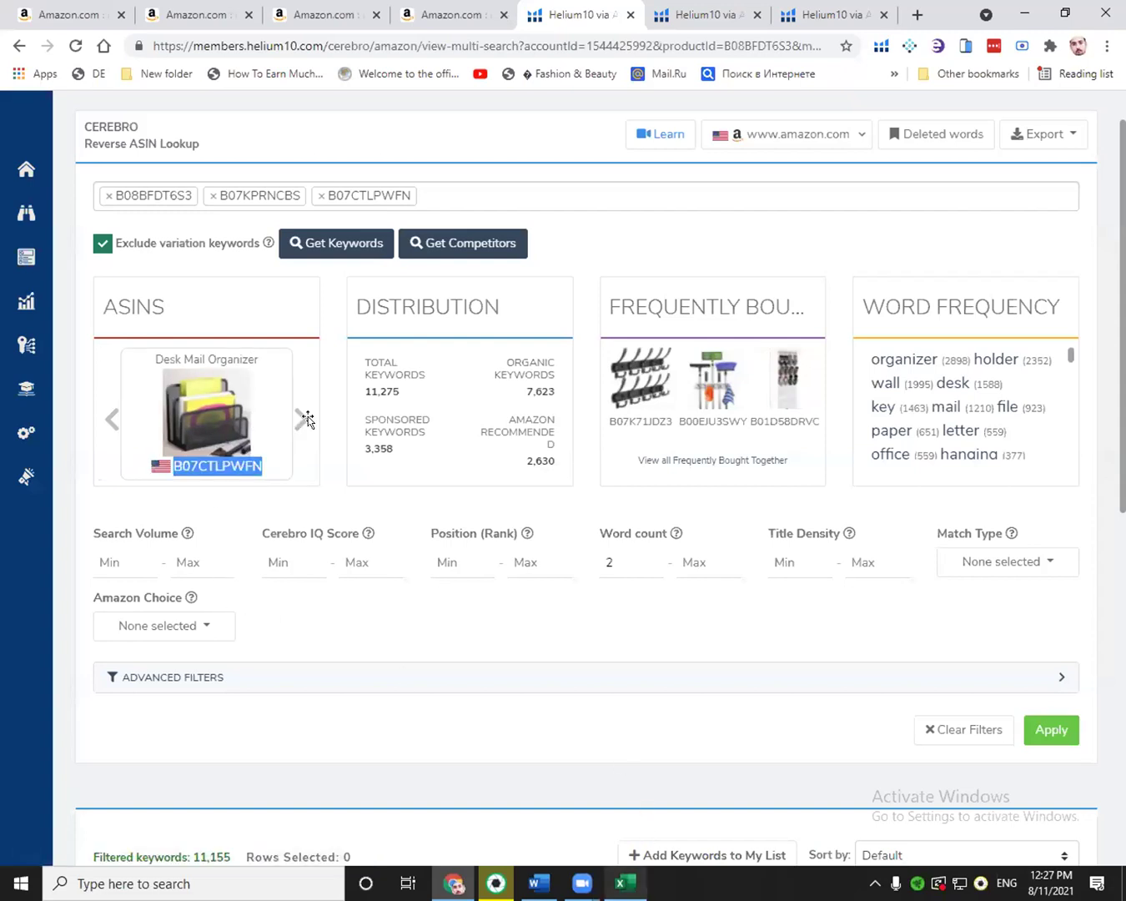
pyautogui.hotkey('alt', 'Tab')
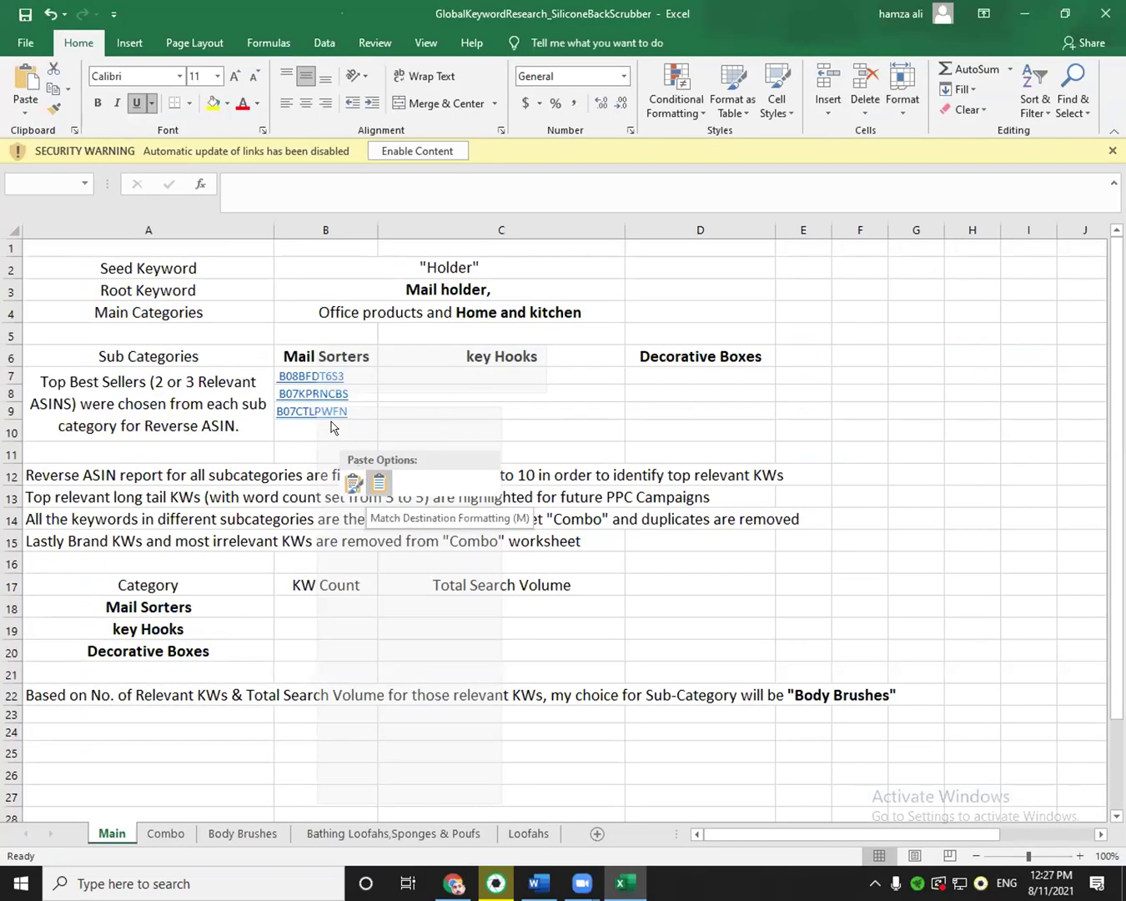
pyautogui.press('Escape')
# Switch to the browser and export the Cerebro keyword results for the Mail Sorters ASINs as an Excel file.
pyautogui.hotkey('alt', 'Tab')
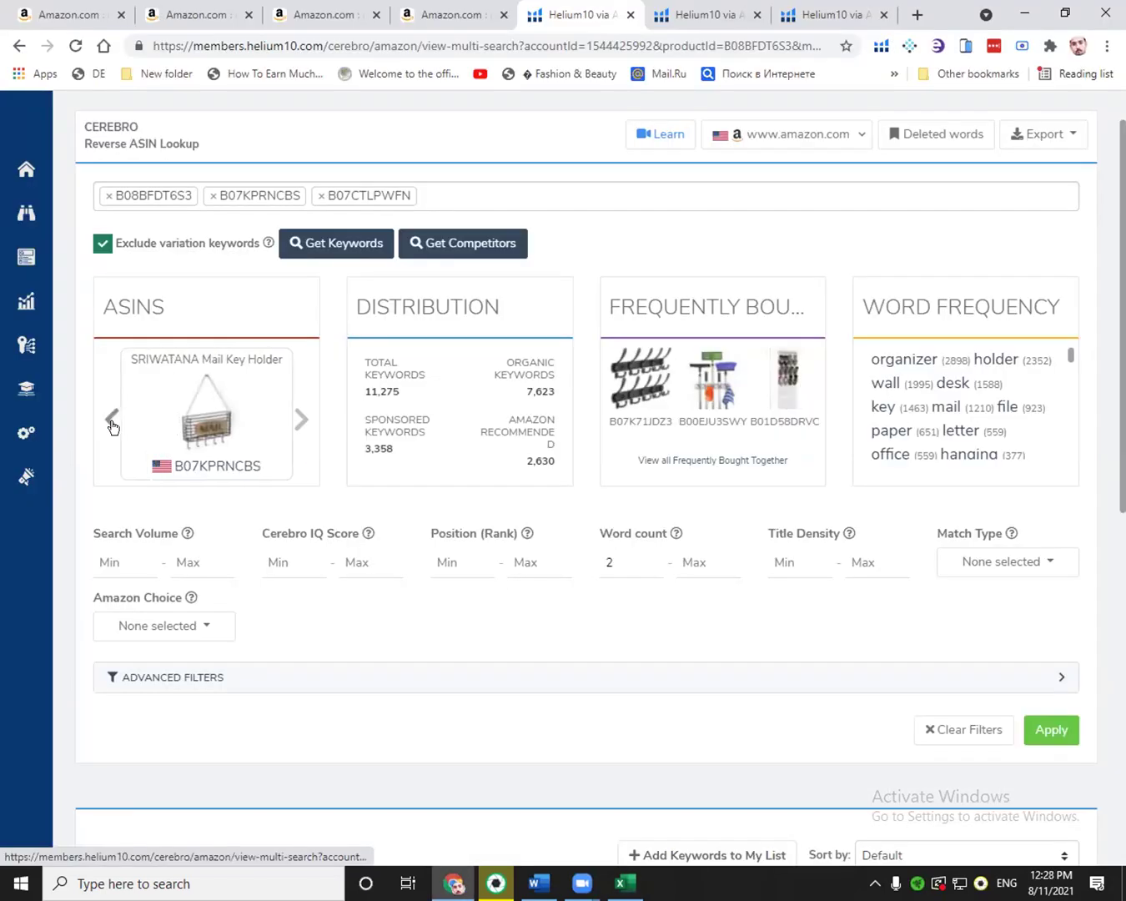
pyautogui.scroll(1, 1086, 233)
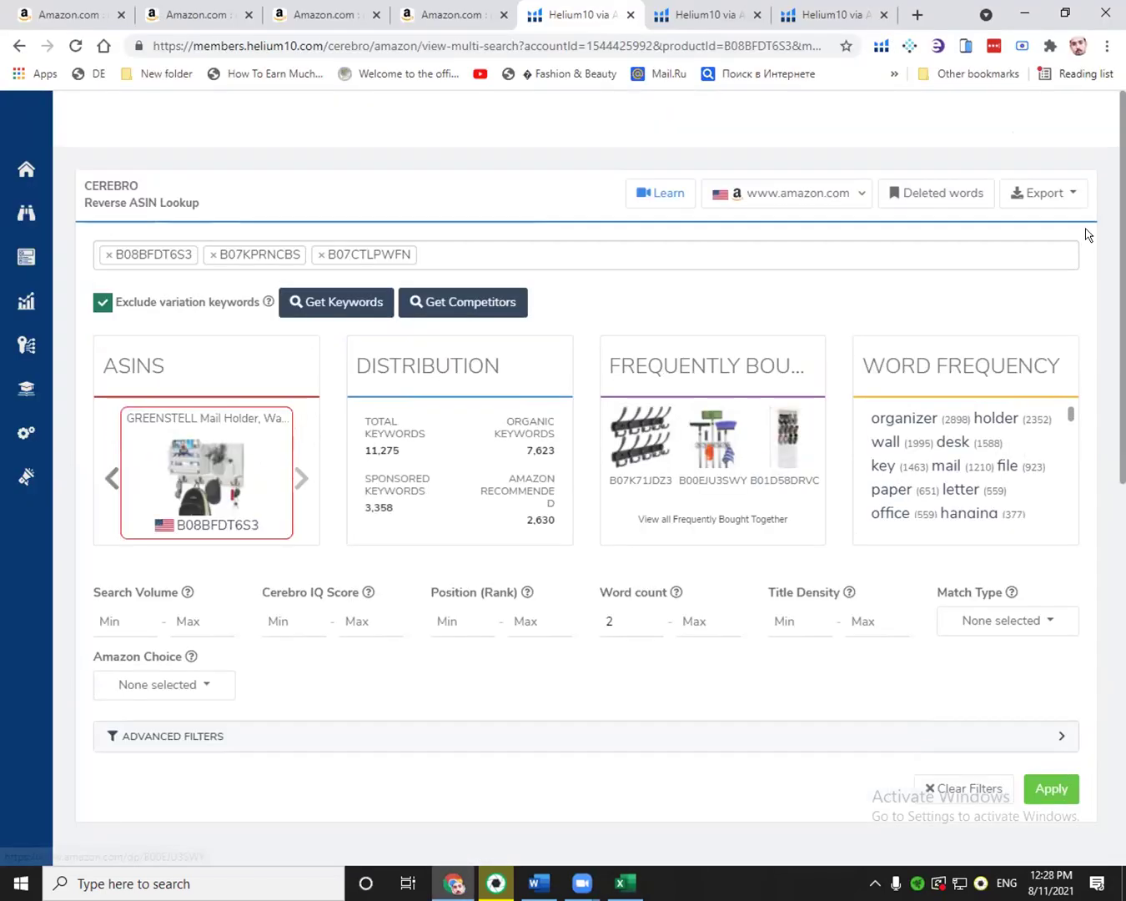
pyautogui.scroll(-3, 812, 382)
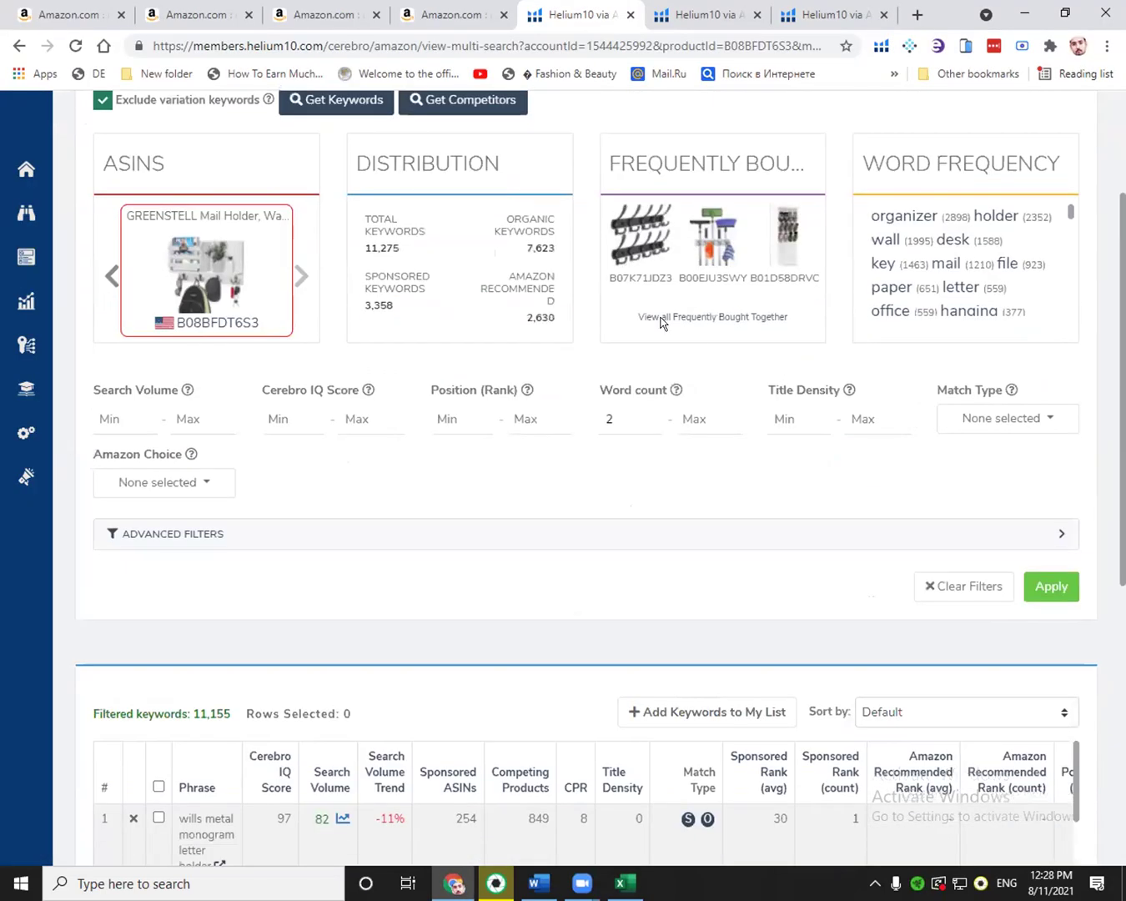
pyautogui.scroll(3, 1048, 201)
pyautogui.click(1043, 192)
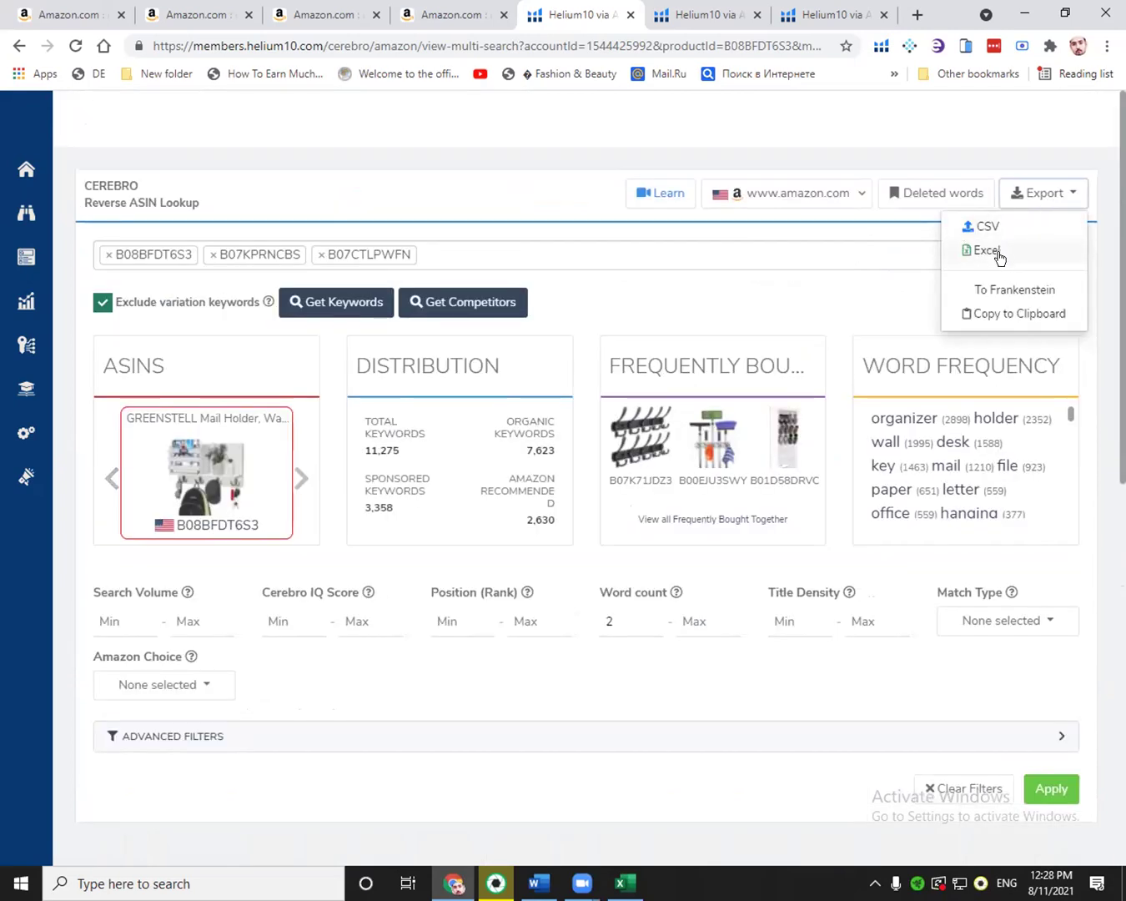
# Export the keyword results of the Cerebro lookup for B07SYNVVQN, B08LCGMDVJ and B08S3H4TTS as an Excel file.
pyautogui.click(719, 14)
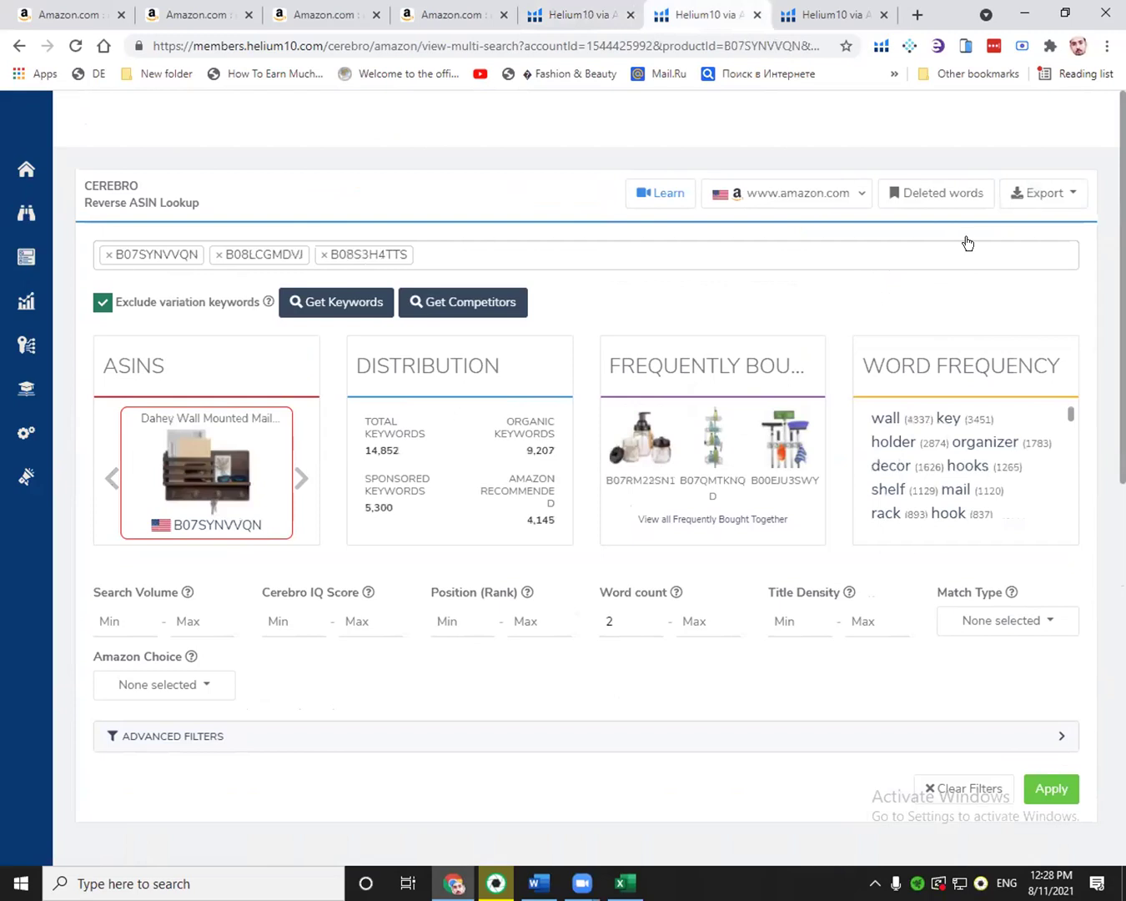
pyautogui.click(1043, 193)
pyautogui.click(911, 249)
# Export the keyword results of the Cerebro lookup for B08Z3B2WB8, B07TCJCRBC and B094GNLWGP as an Excel file.
pyautogui.click(830, 14)
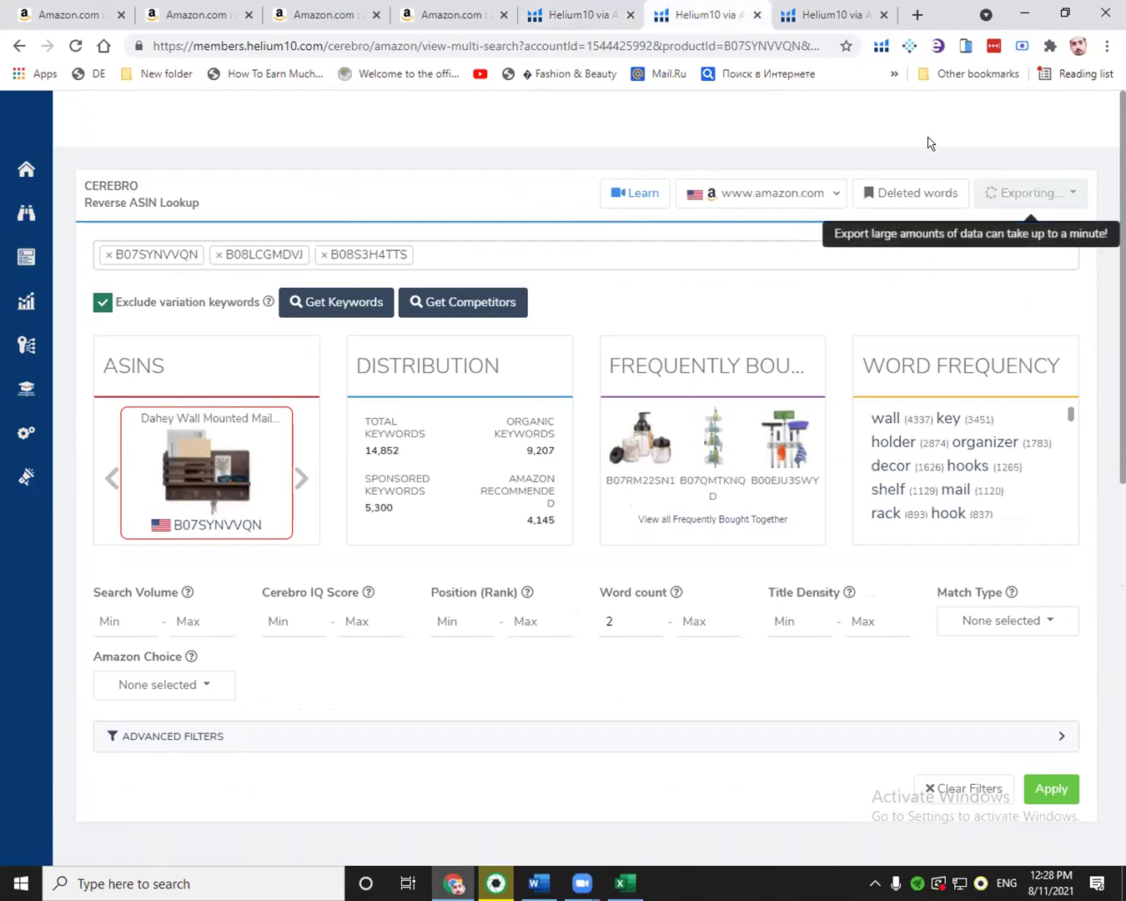
pyautogui.click(1039, 198)
pyautogui.click(986, 245)
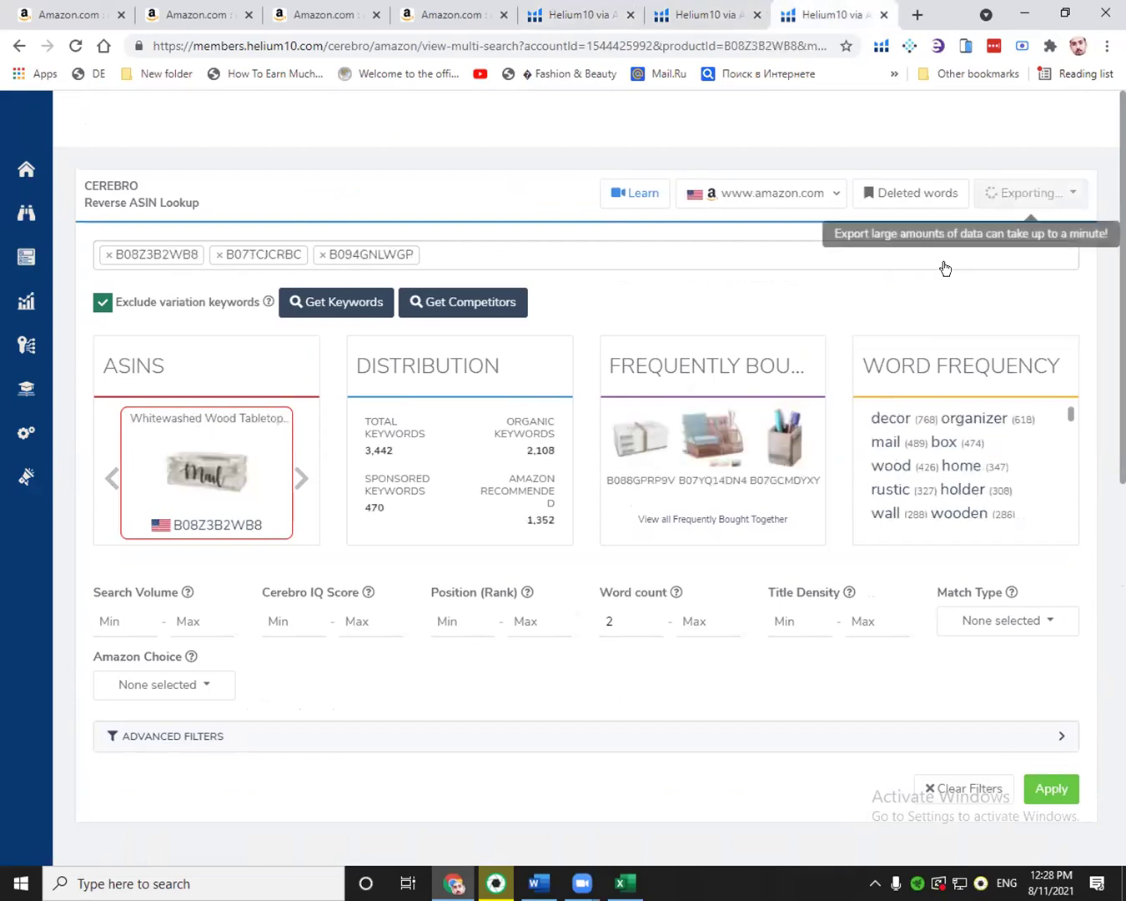
# Copy the ASIN B07SYNVVQN from the second Cerebro lookup into cell C7 under key Hooks in the Excel workbook.
pyautogui.click(571, 14)
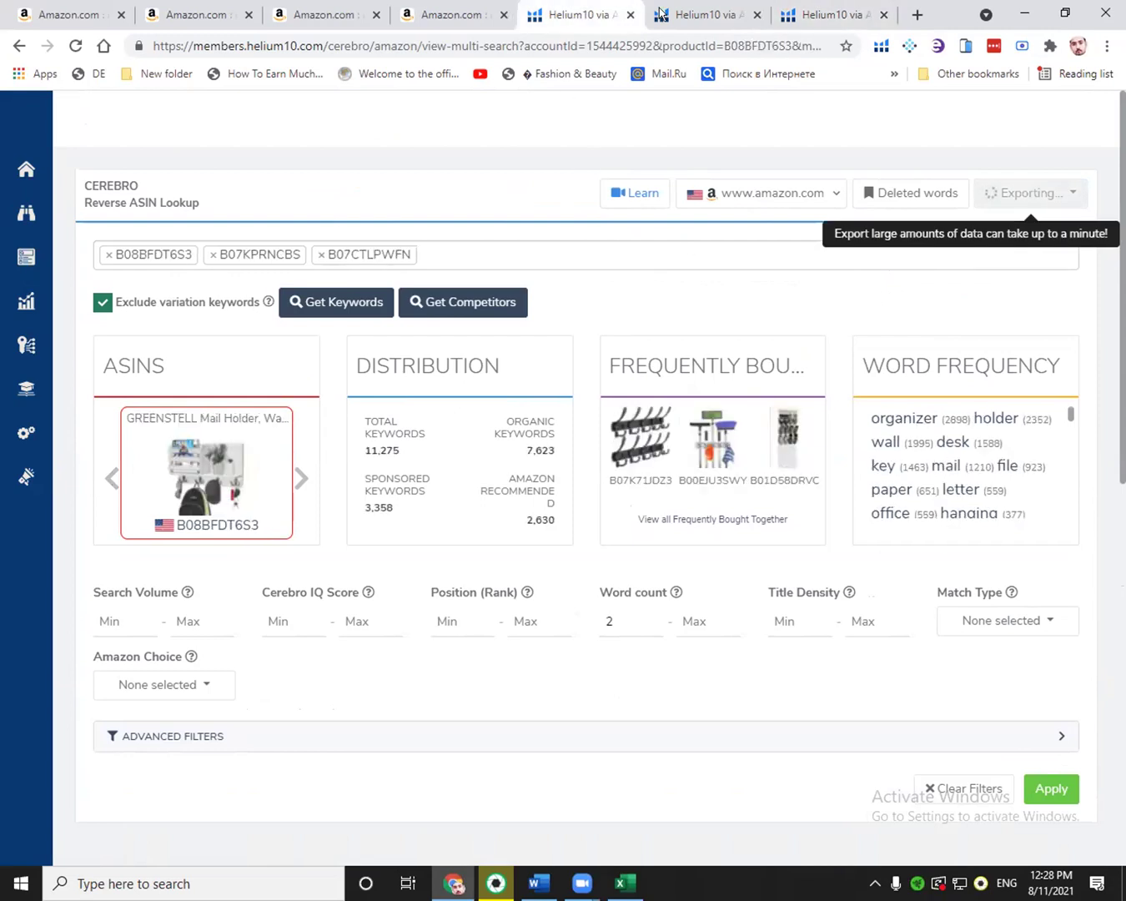
pyautogui.click(677, 14)
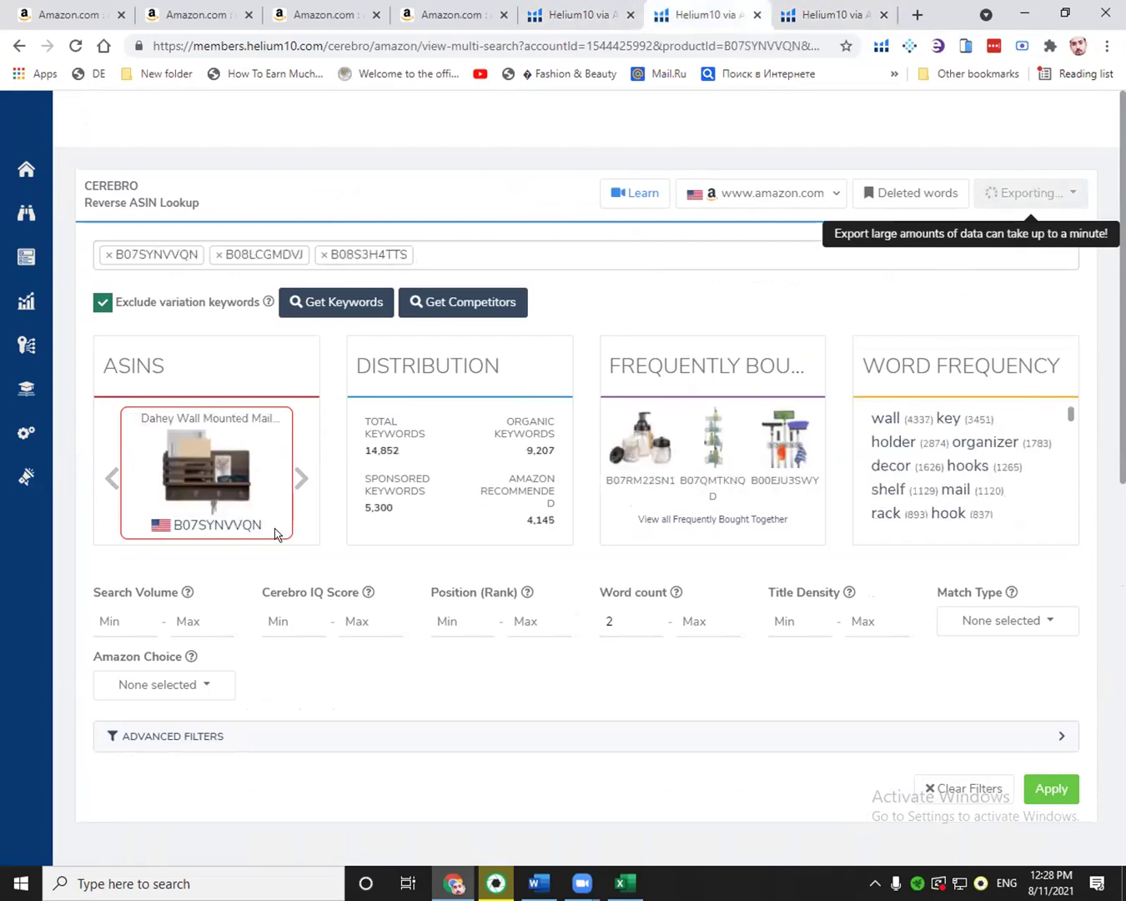
pyautogui.moveTo(275, 534); pyautogui.dragTo(156, 534)
pyautogui.rightClick(215, 526)
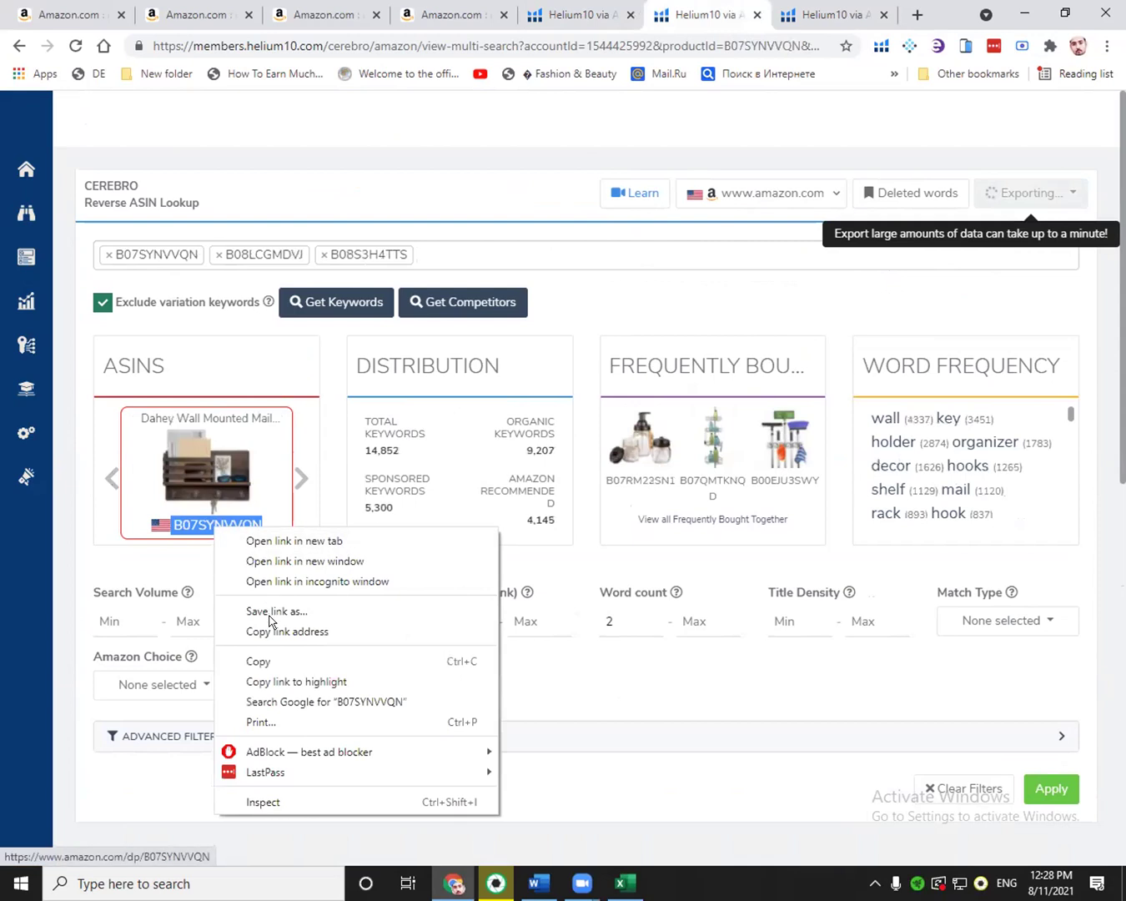
pyautogui.click(266, 661)
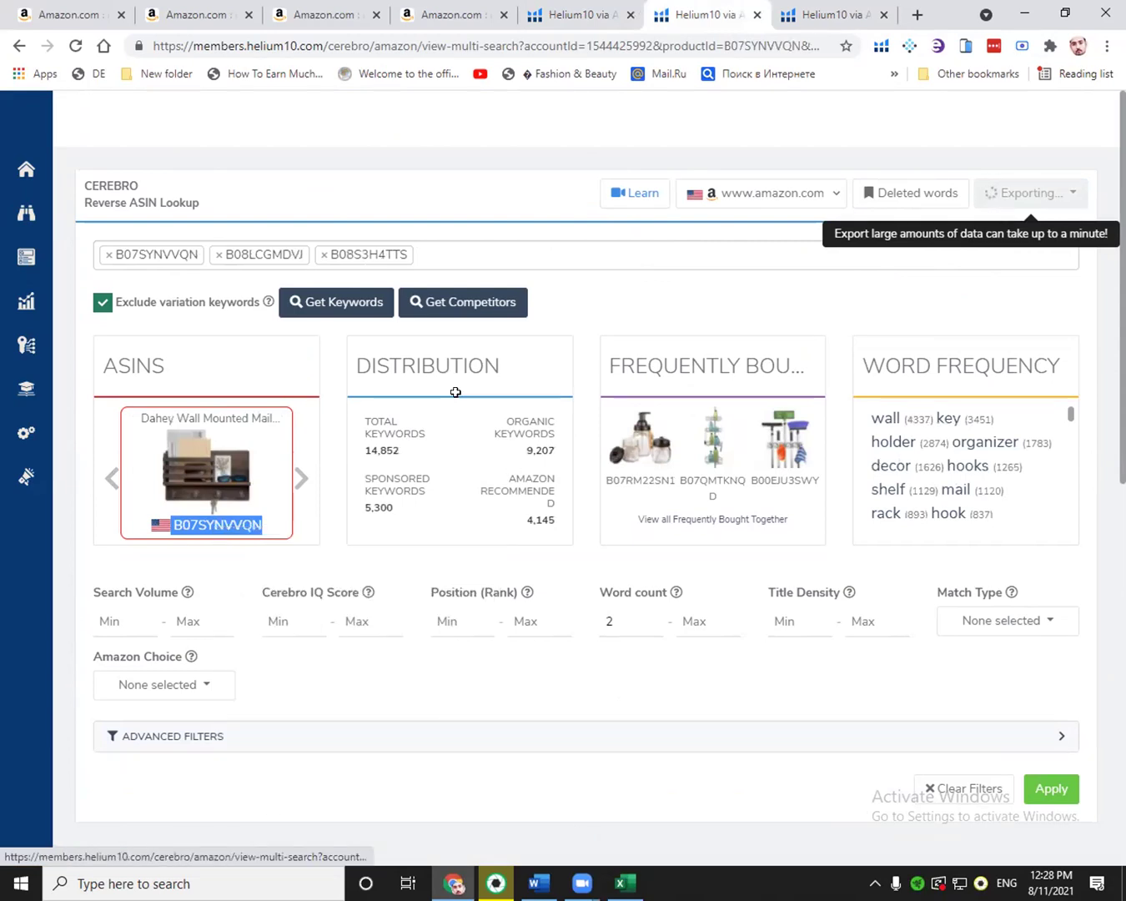
pyautogui.hotkey('alt', 'Tab')
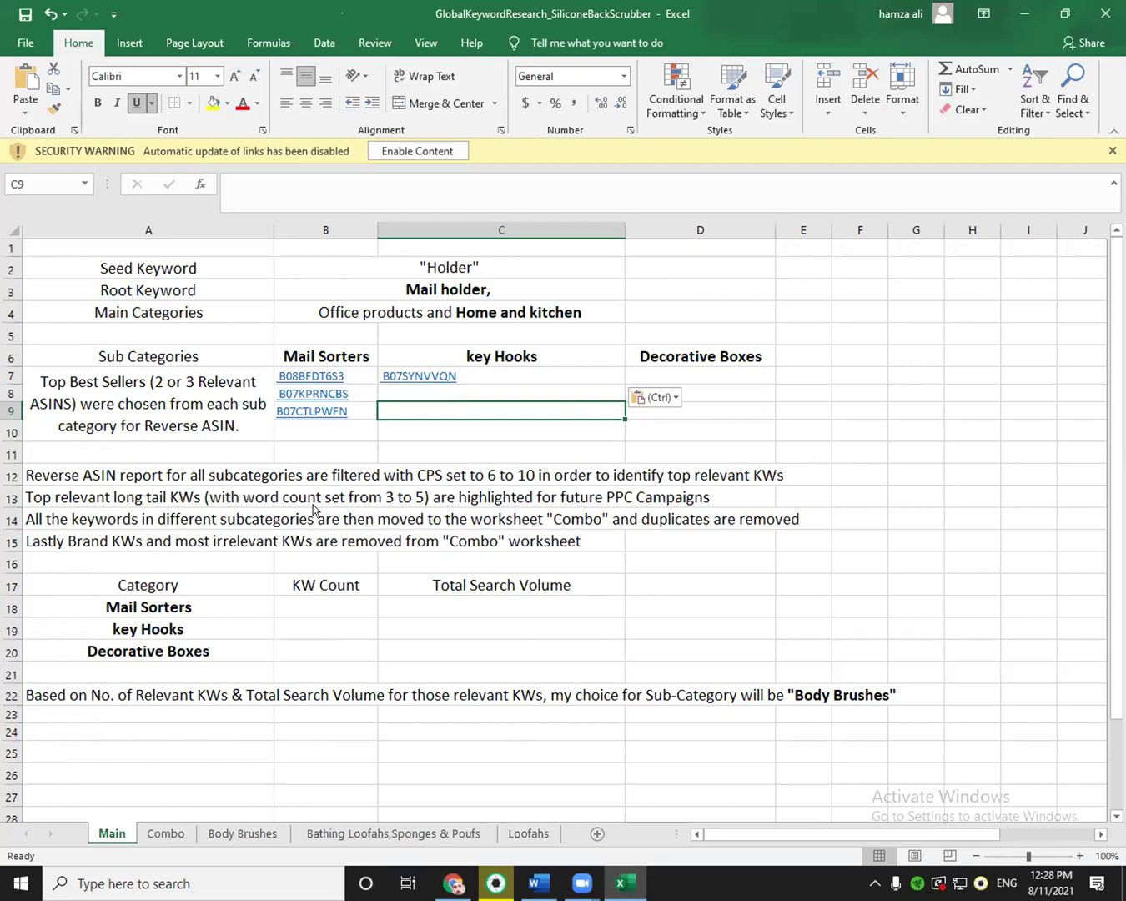
# Copy the second key Hooks ASIN, B08LCGMDVJ, from the browser's Cerebro lookup into cell C8 of the Excel sheet.
pyautogui.hotkey('alt', 'Tab')
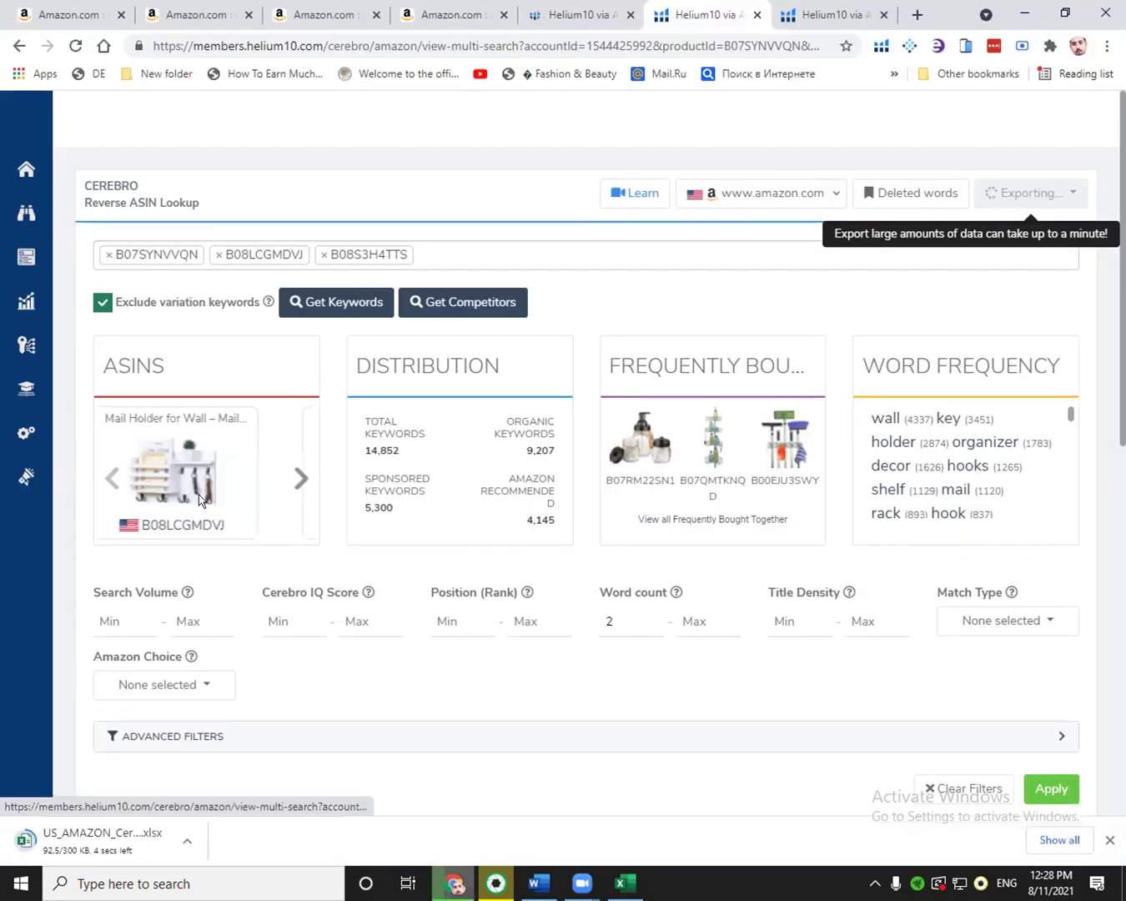
pyautogui.click(109, 474)
pyautogui.moveTo(262, 525); pyautogui.dragTo(178, 526)
pyautogui.rightClick(182, 521)
pyautogui.click(237, 658)
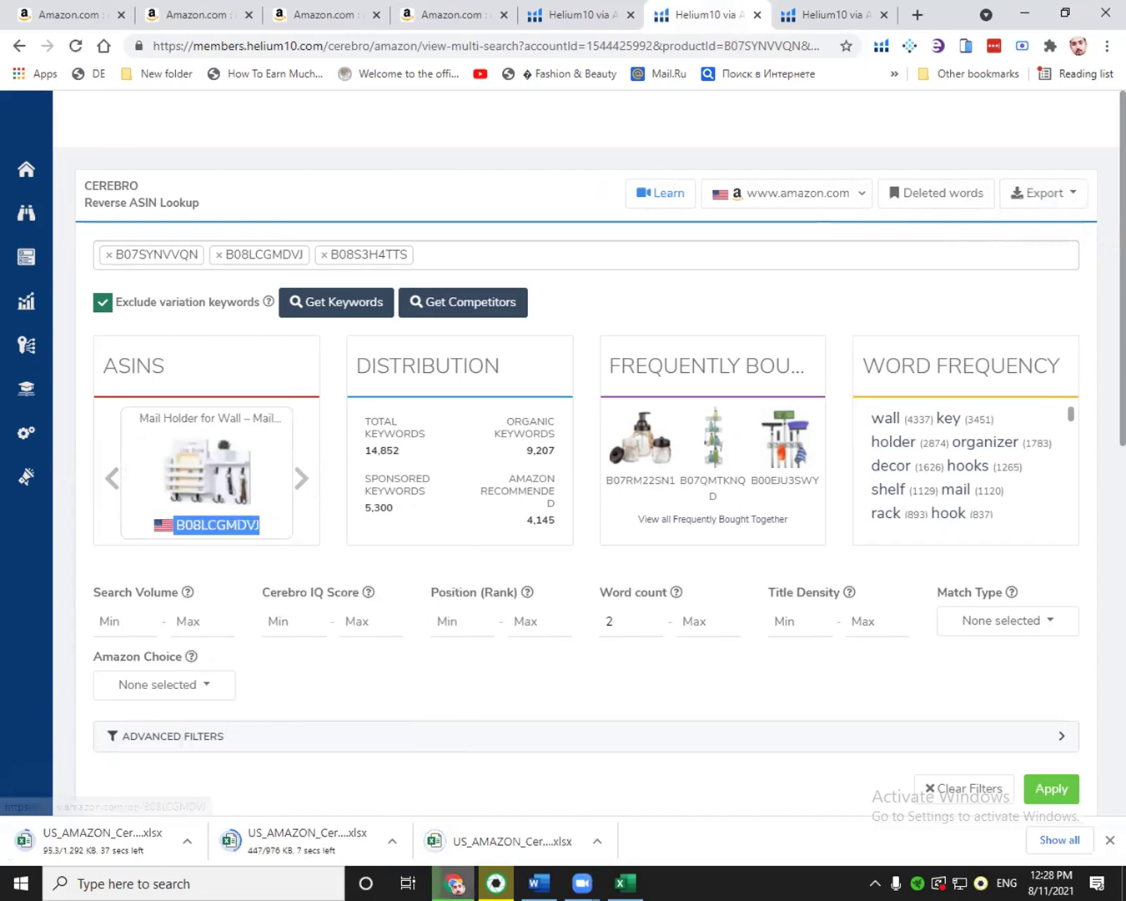
pyautogui.hotkey('alt', 'Tab')
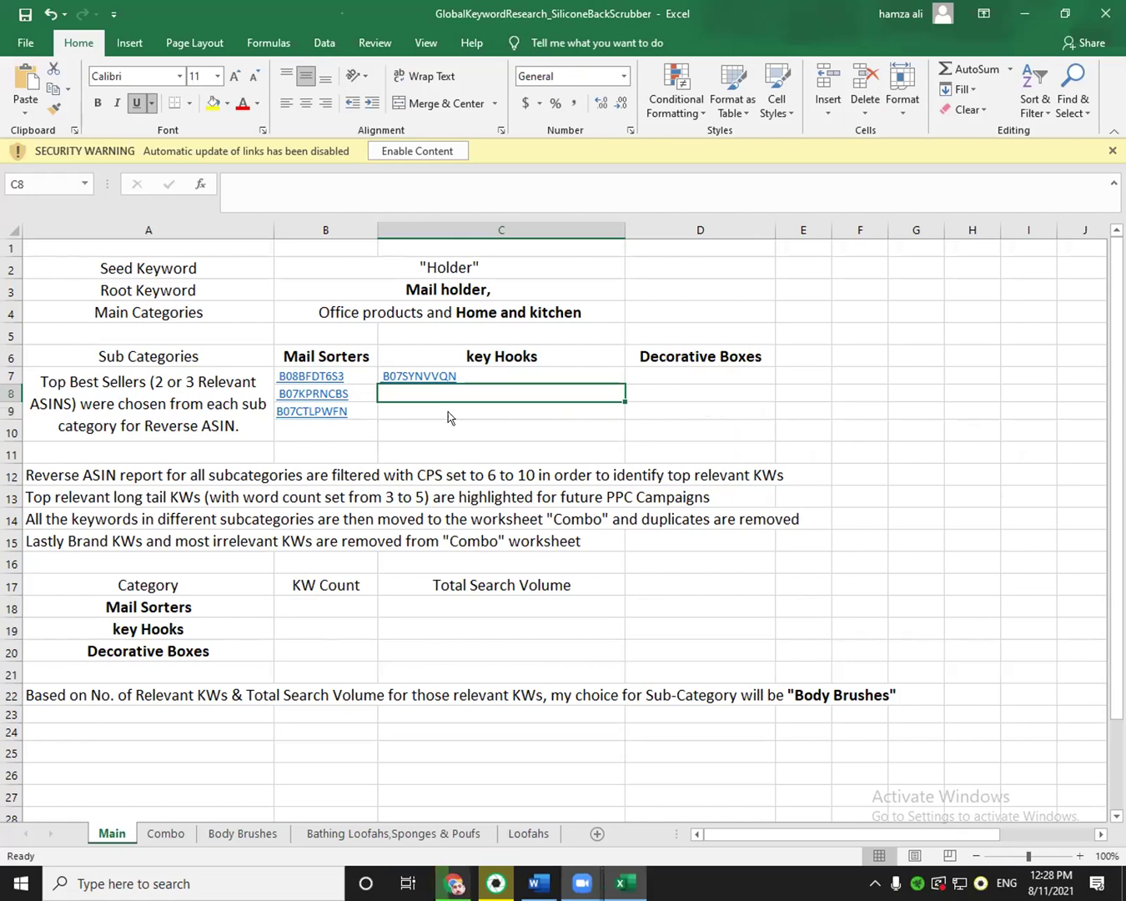
pyautogui.hotkey('ctrl', 'v')
pyautogui.click(427, 408)
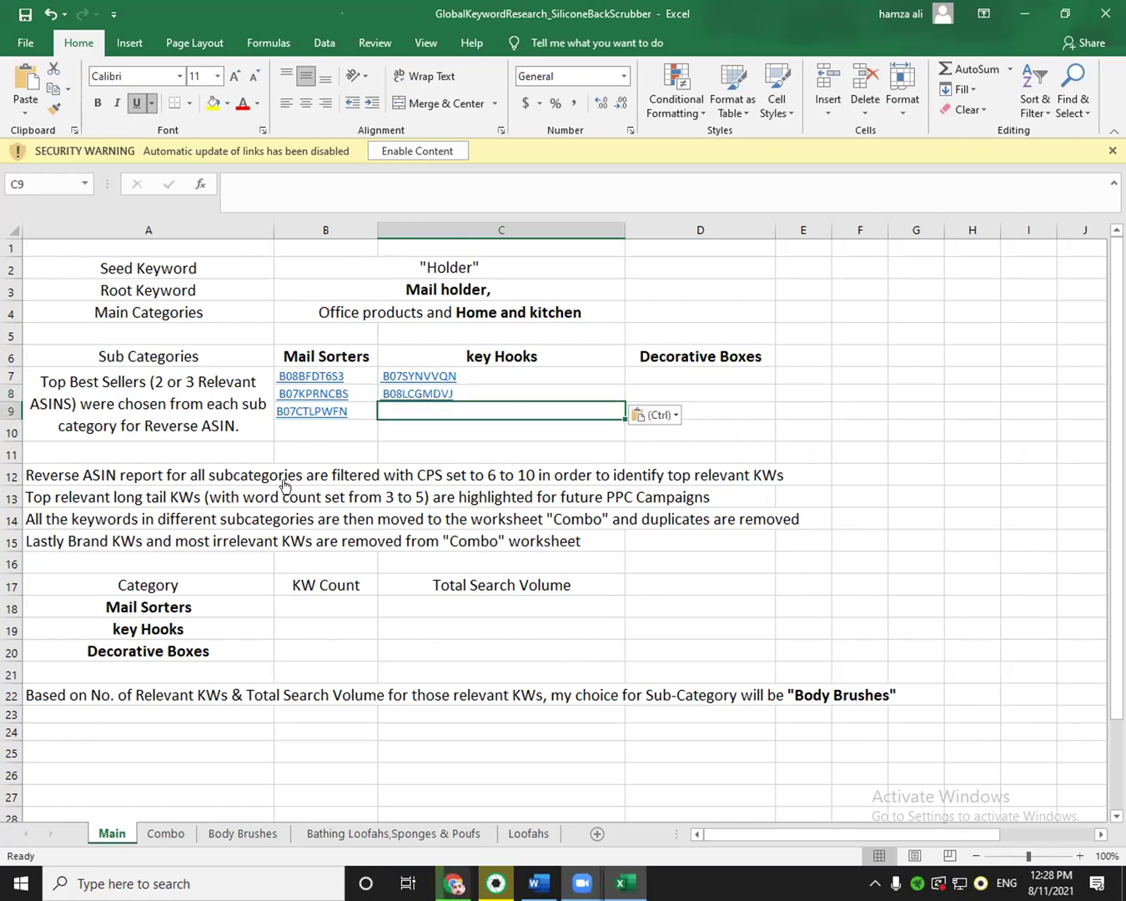
# Copy the third key Hooks ASIN, B08S3H4TTS, from the browser's Cerebro lookup into cell C9, matching the destination formatting.
pyautogui.hotkey('alt', 'Tab')
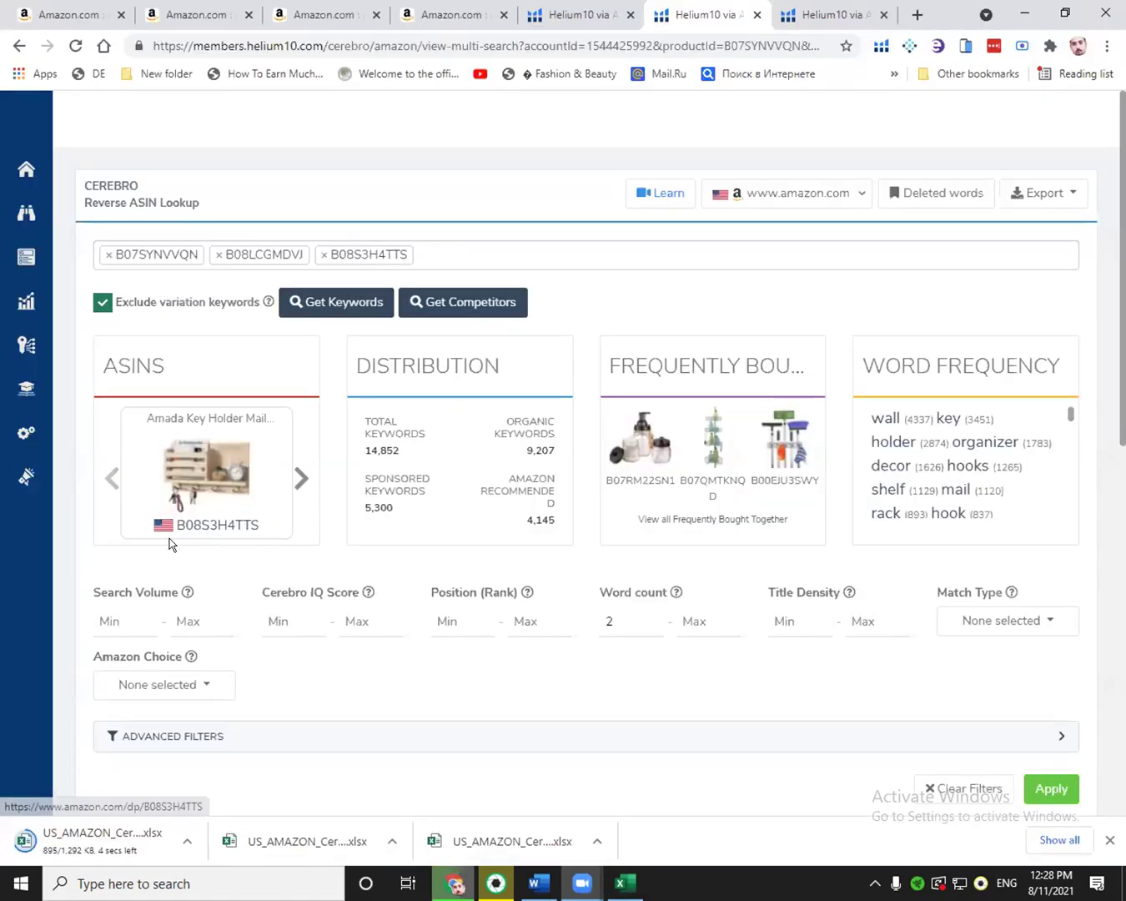
pyautogui.rightClick(186, 529)
pyautogui.click(221, 661)
pyautogui.hotkey('alt', 'Tab')
pyautogui.rightClick(424, 410)
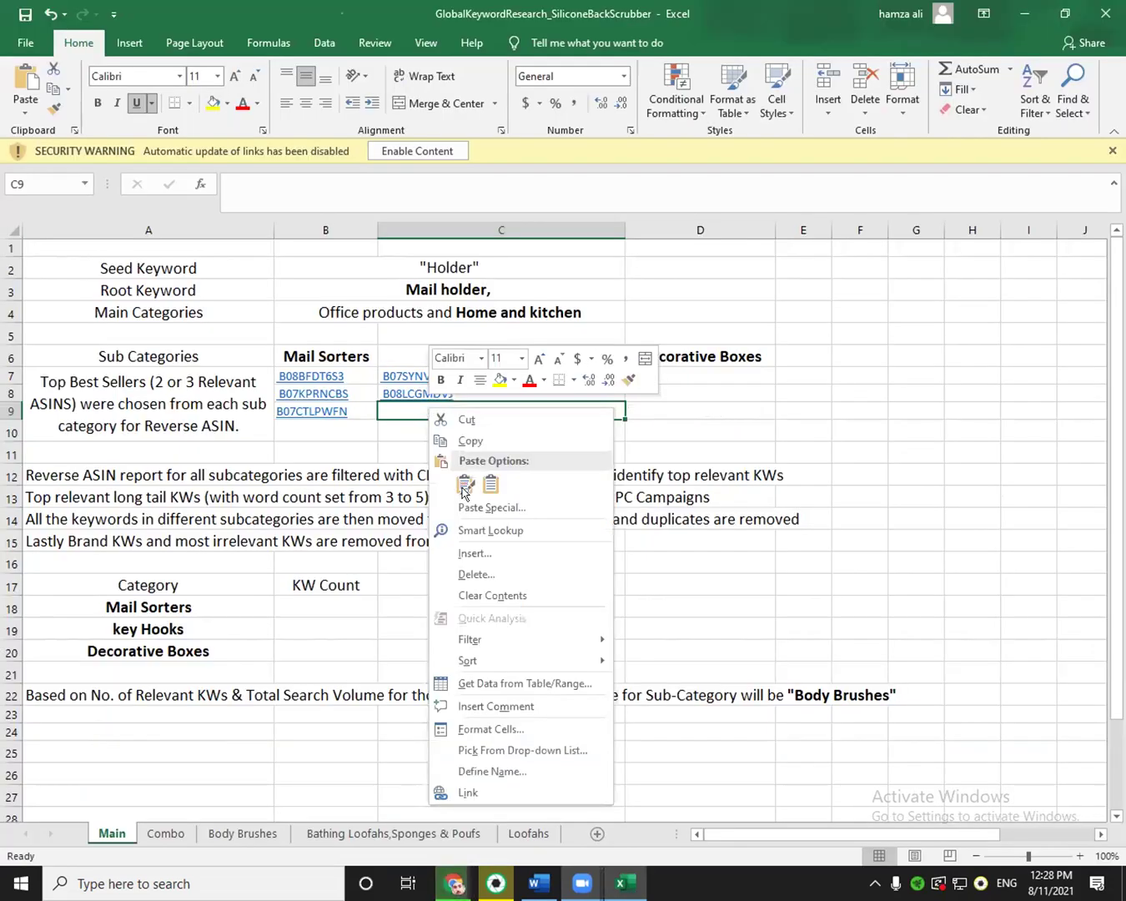
pyautogui.click(491, 483)
# Copy the ASIN B08Z3B2WB8 from the browser's third Cerebro lookup into cell D7 under Decorative Boxes in the Excel workbook.
pyautogui.click(653, 375)
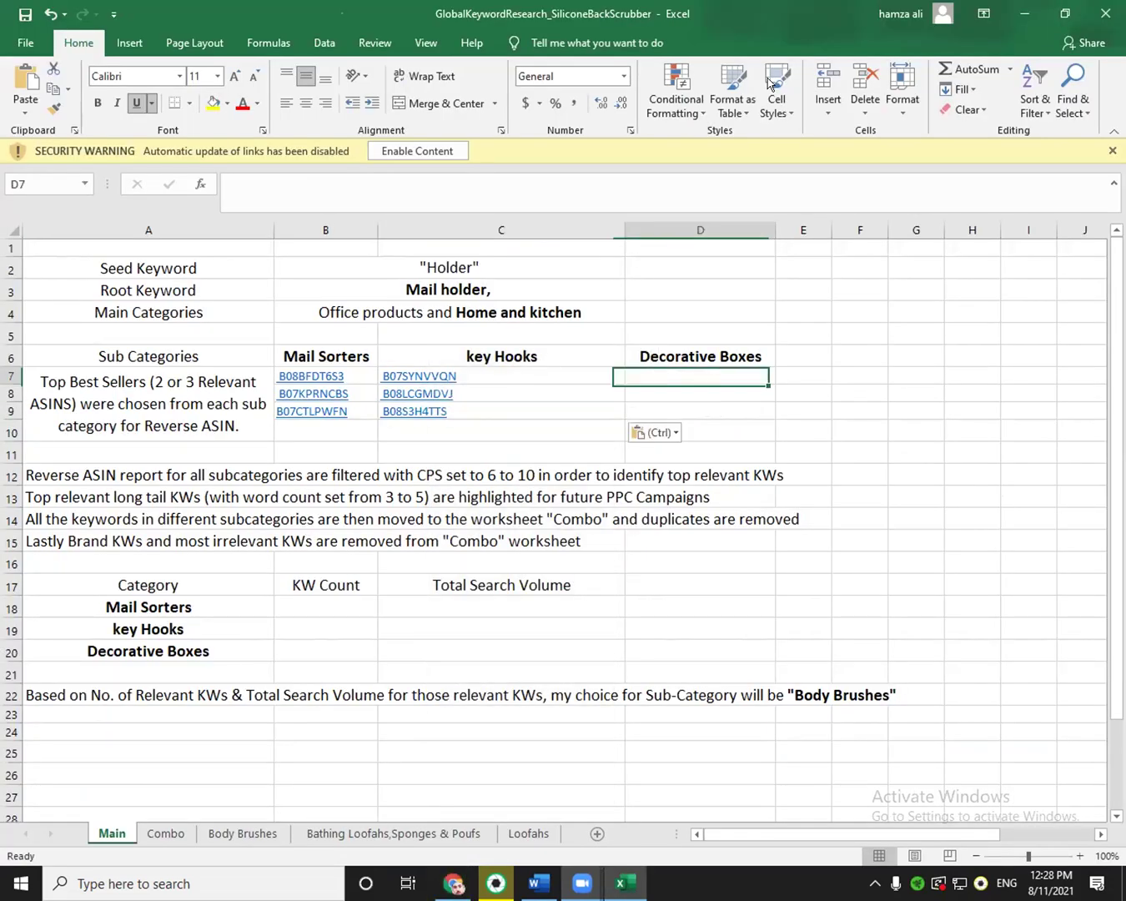
pyautogui.hotkey('alt', 'Tab')
pyautogui.moveTo(271, 536); pyautogui.dragTo(171, 534)
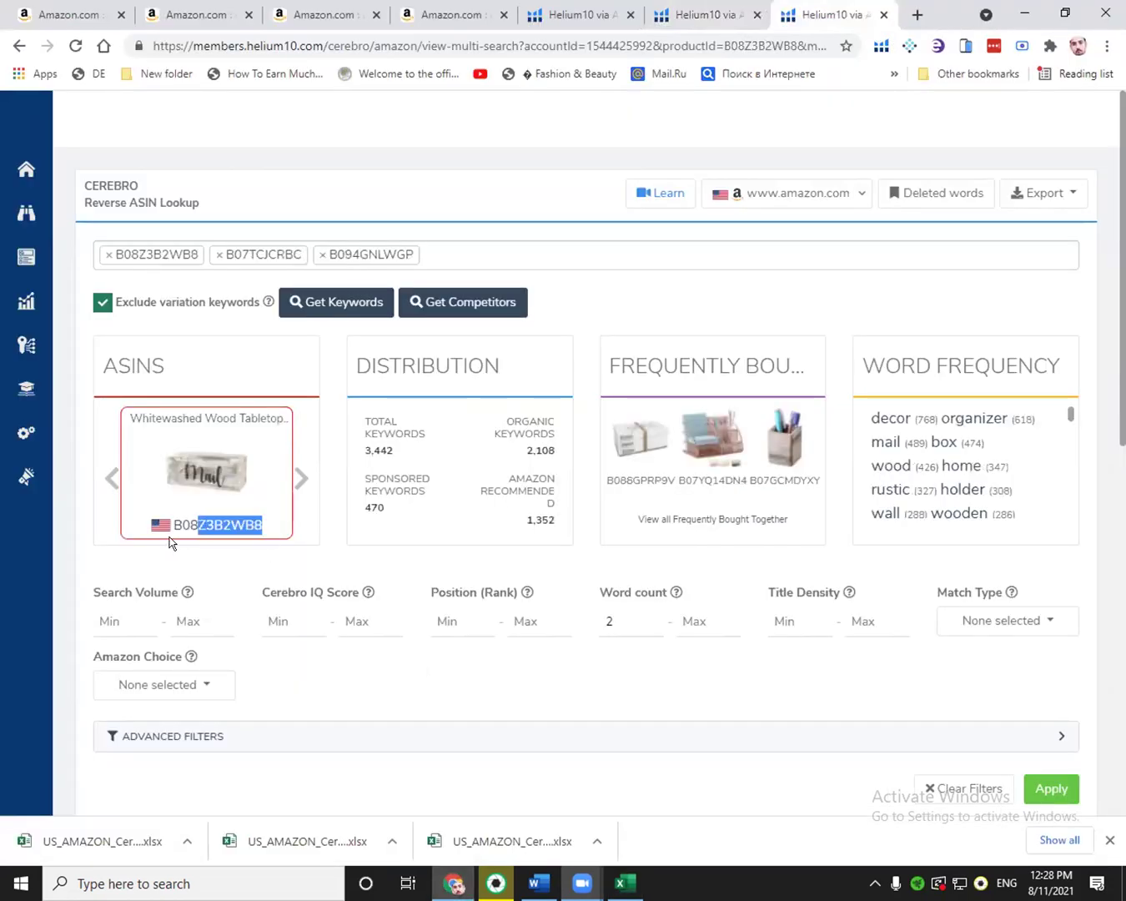
pyautogui.rightClick(201, 520)
pyautogui.click(247, 655)
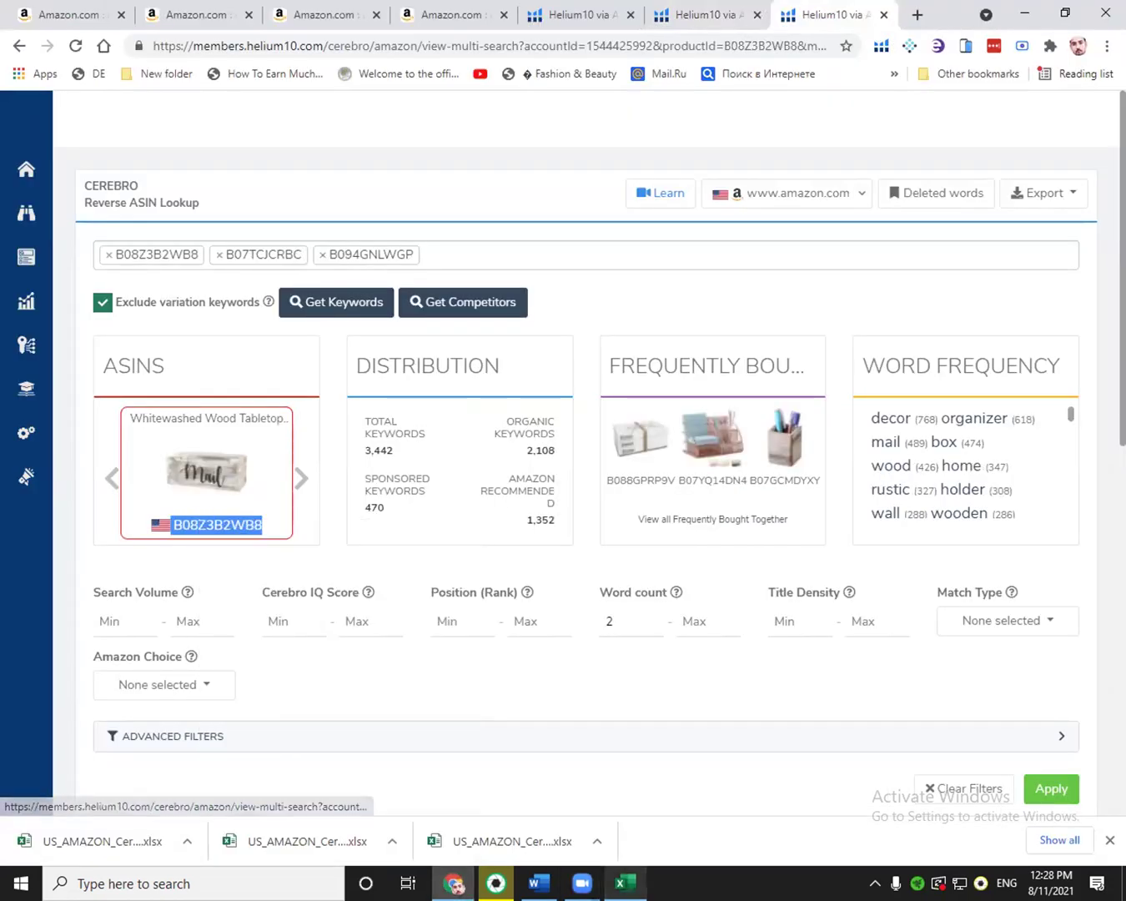
pyautogui.hotkey('alt', 'Tab')
pyautogui.rightClick(670, 376)
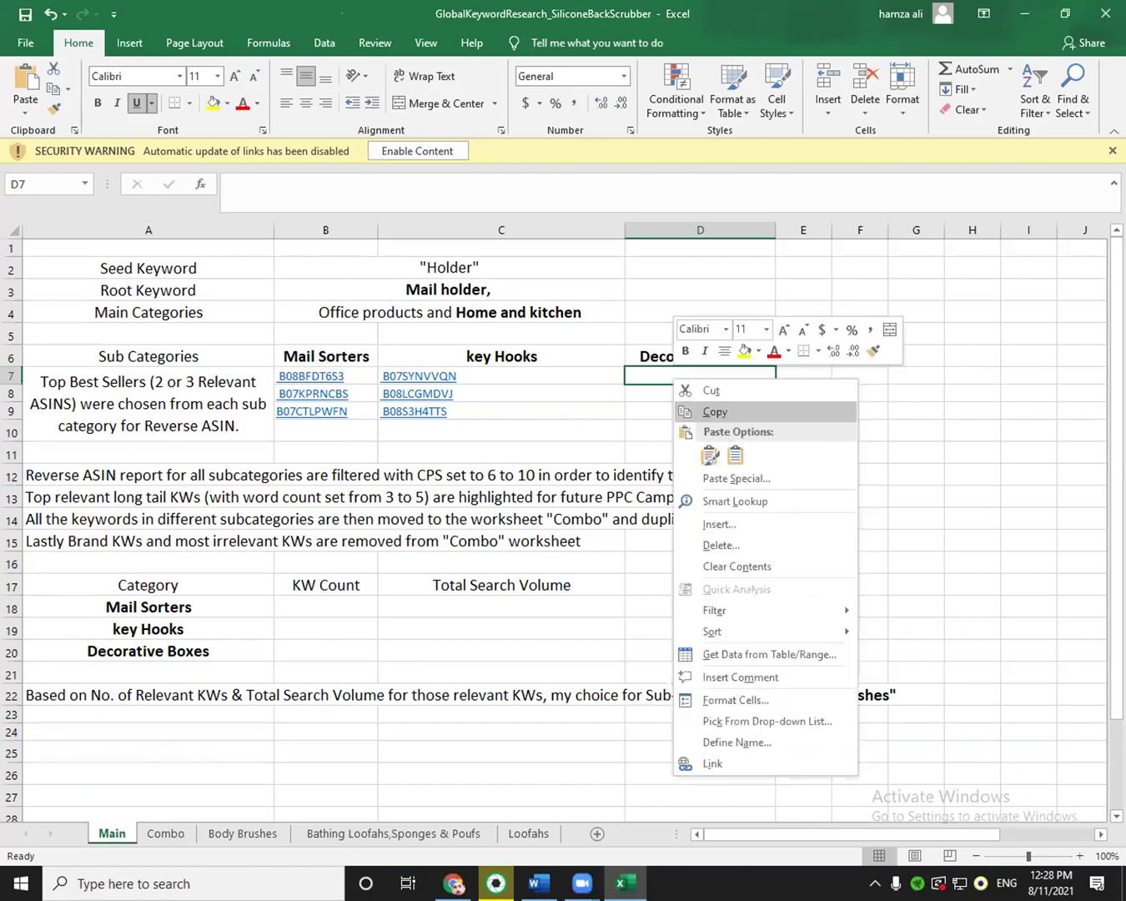
pyautogui.hotkey('ctrl', 'v')
# Copy the second Decorative Boxes ASIN, B07TCJCRBC, from the browser's Cerebro lookup into cell D8 of the Excel sheet.
pyautogui.hotkey('alt', 'Tab')
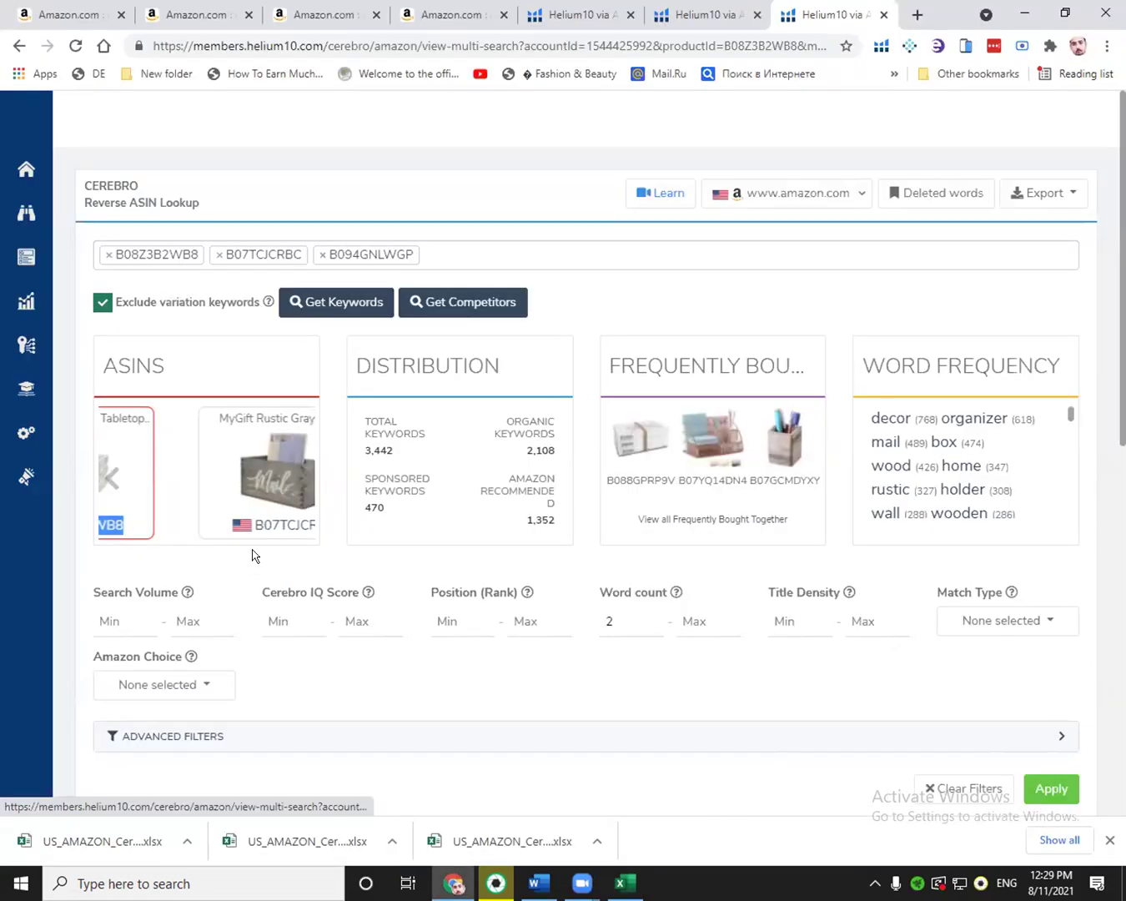
pyautogui.doubleClick(214, 527)
pyautogui.rightClick(214, 527)
pyautogui.click(223, 664)
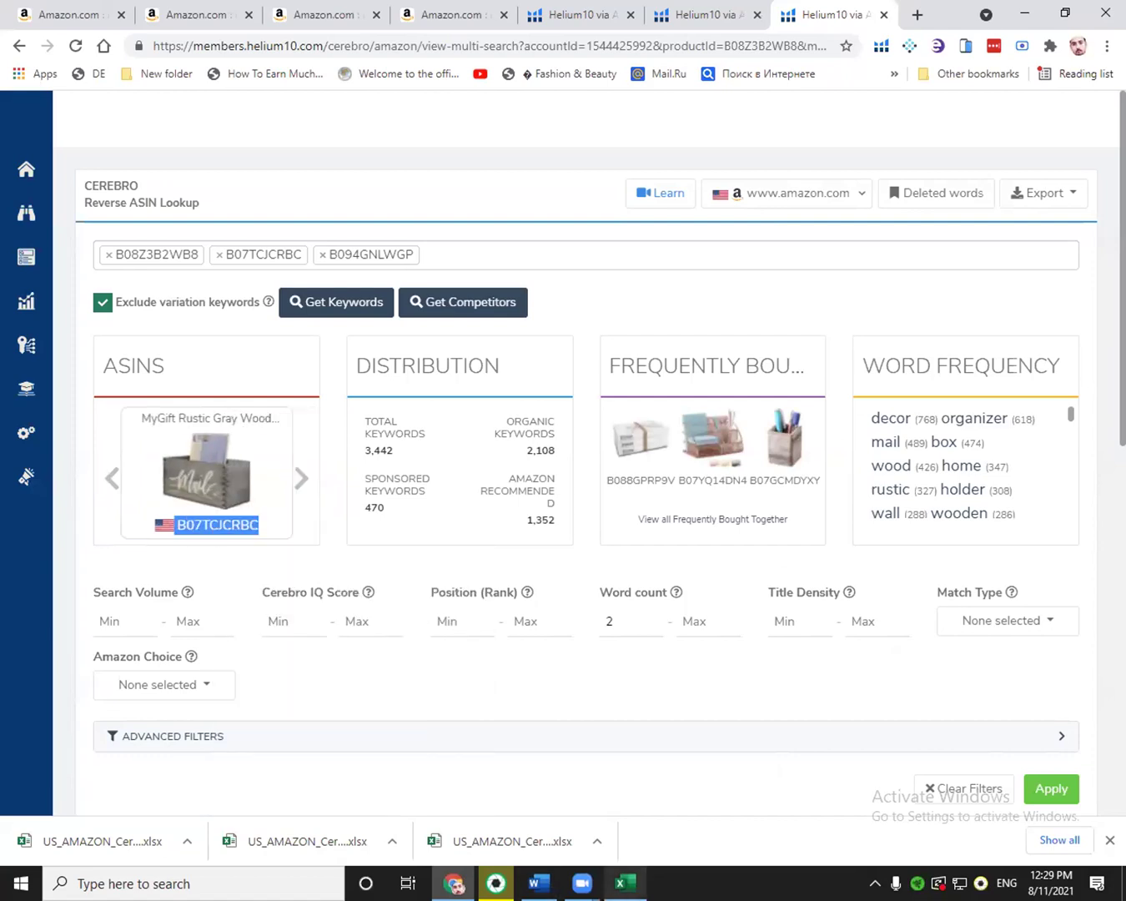
pyautogui.hotkey('alt', 'Tab')
pyautogui.rightClick(699, 390)
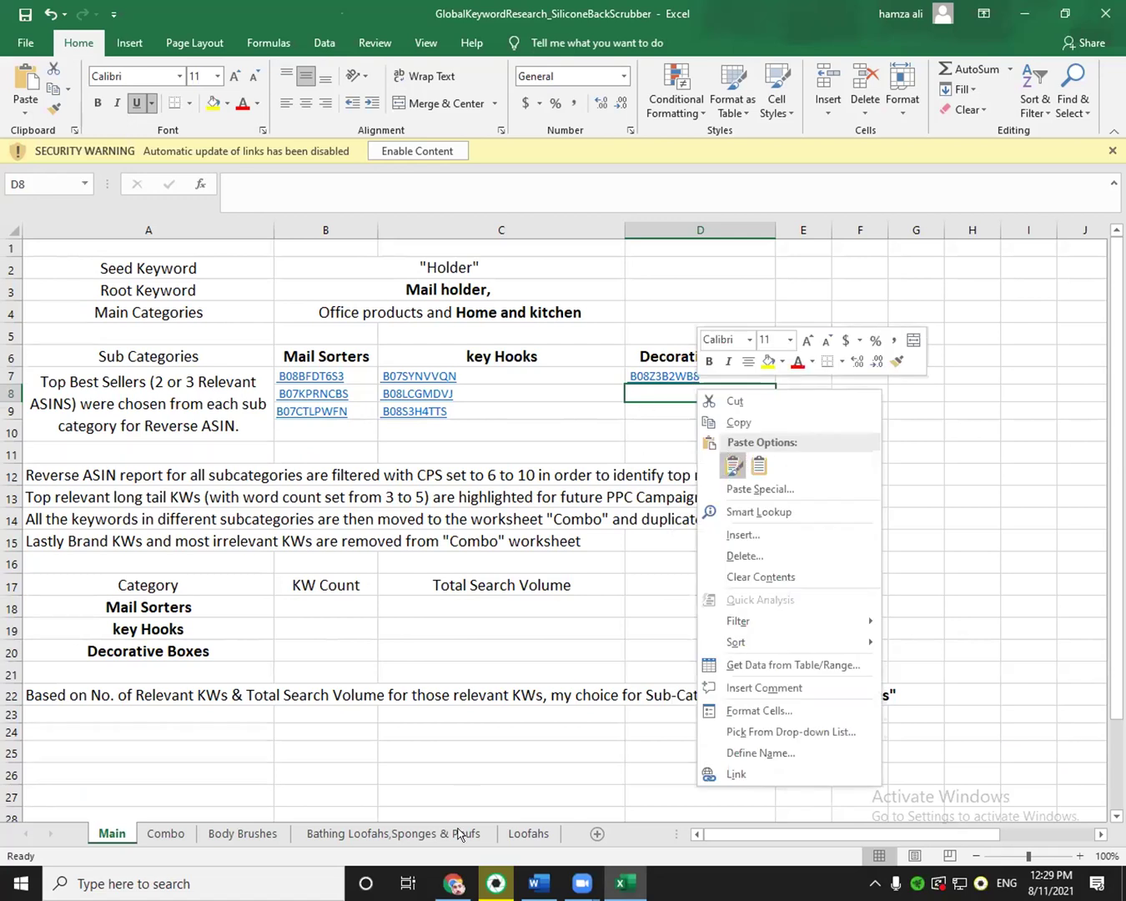
pyautogui.hotkey('ctrl', 'v')
# Copy the third Decorative Boxes ASIN, B094GNLWGP, from the browser's Cerebro lookup into cell D9 of the Excel sheet.
pyautogui.press('Down')
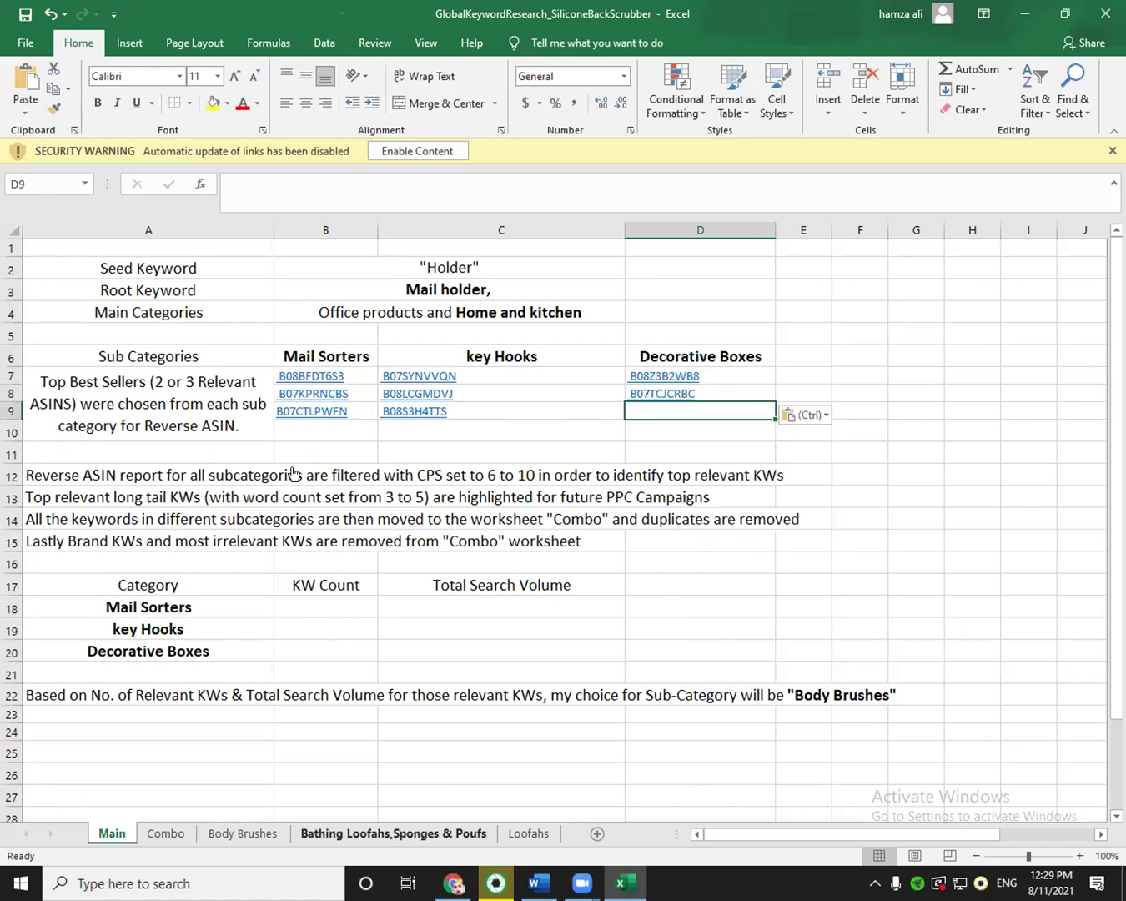
pyautogui.hotkey('alt', 'Tab')
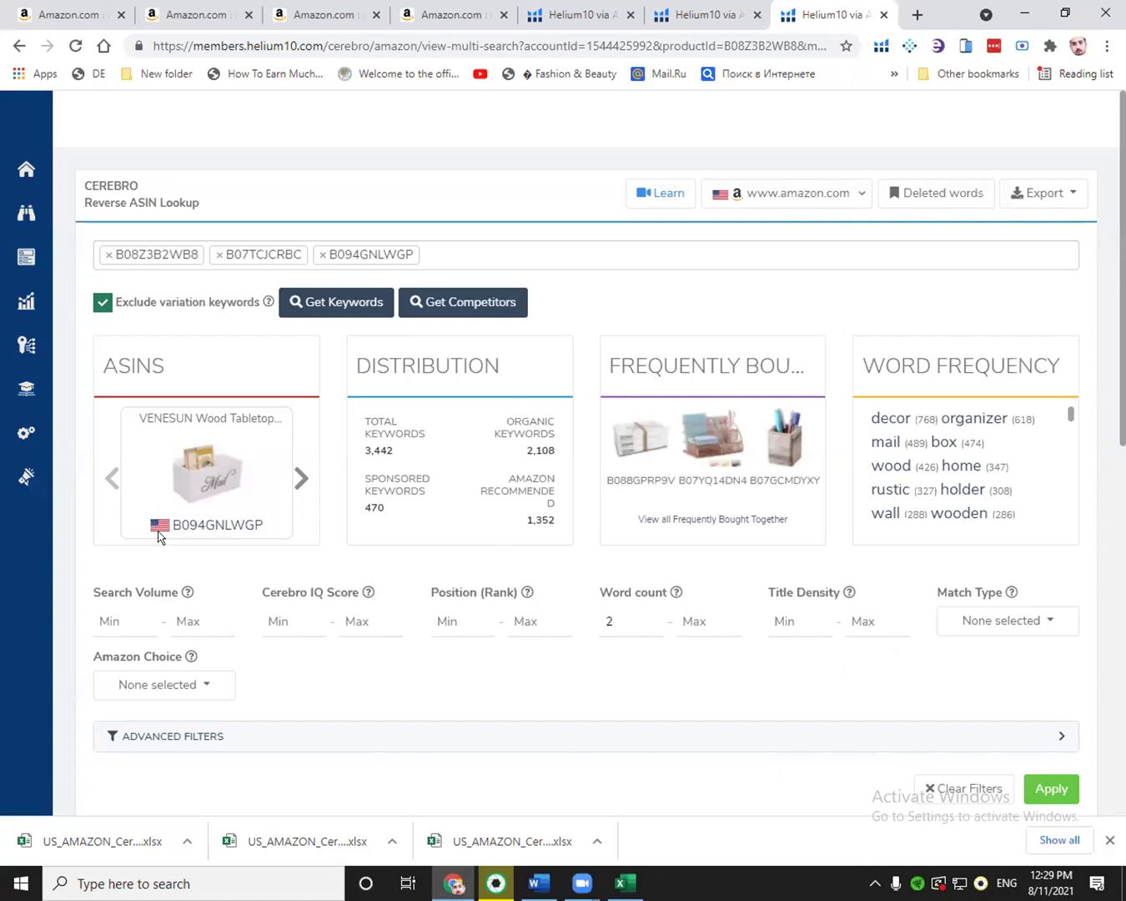
pyautogui.rightClick(215, 525)
pyautogui.click(248, 656)
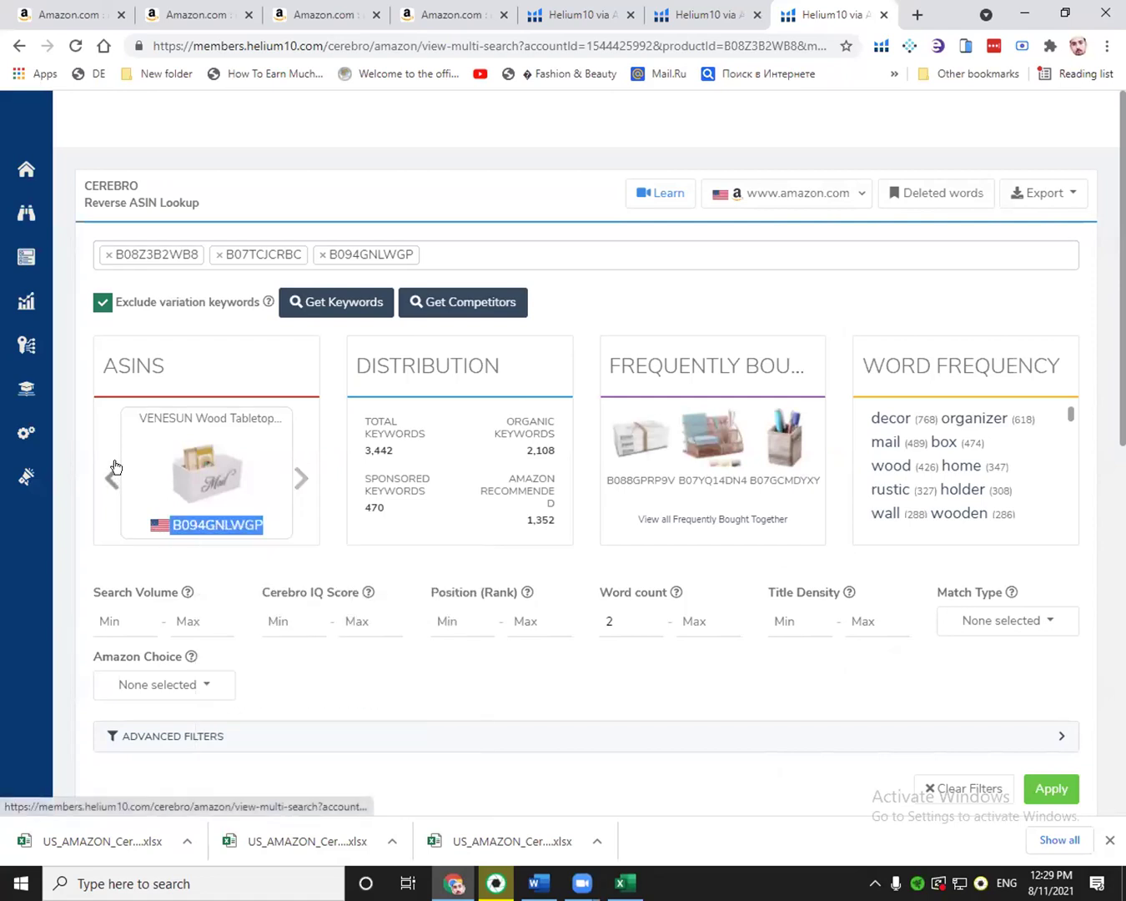
pyautogui.click(112, 478)
pyautogui.click(112, 478)
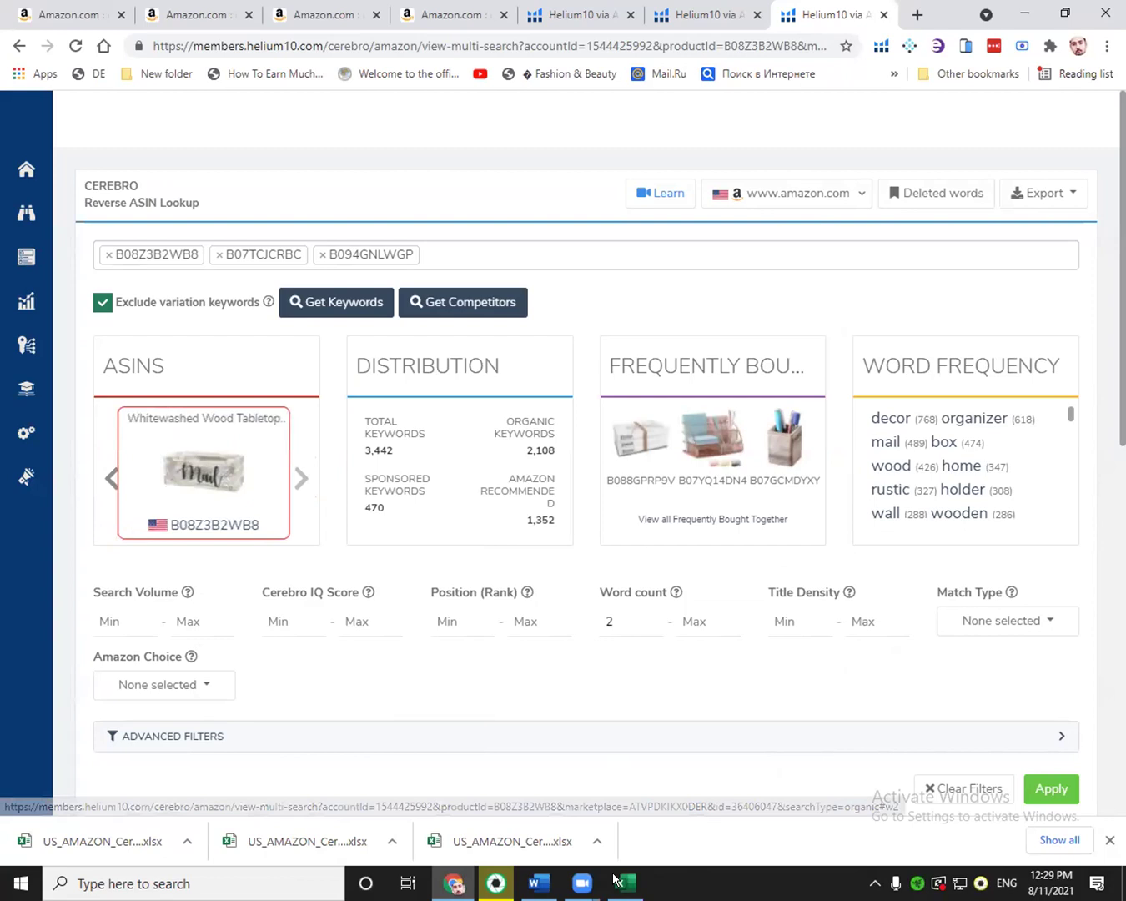
pyautogui.hotkey('alt', 'Tab')
pyautogui.rightClick(674, 412)
pyautogui.click(728, 490)
pyautogui.click(715, 446)
pyautogui.click(728, 405)
pyautogui.press('Down')
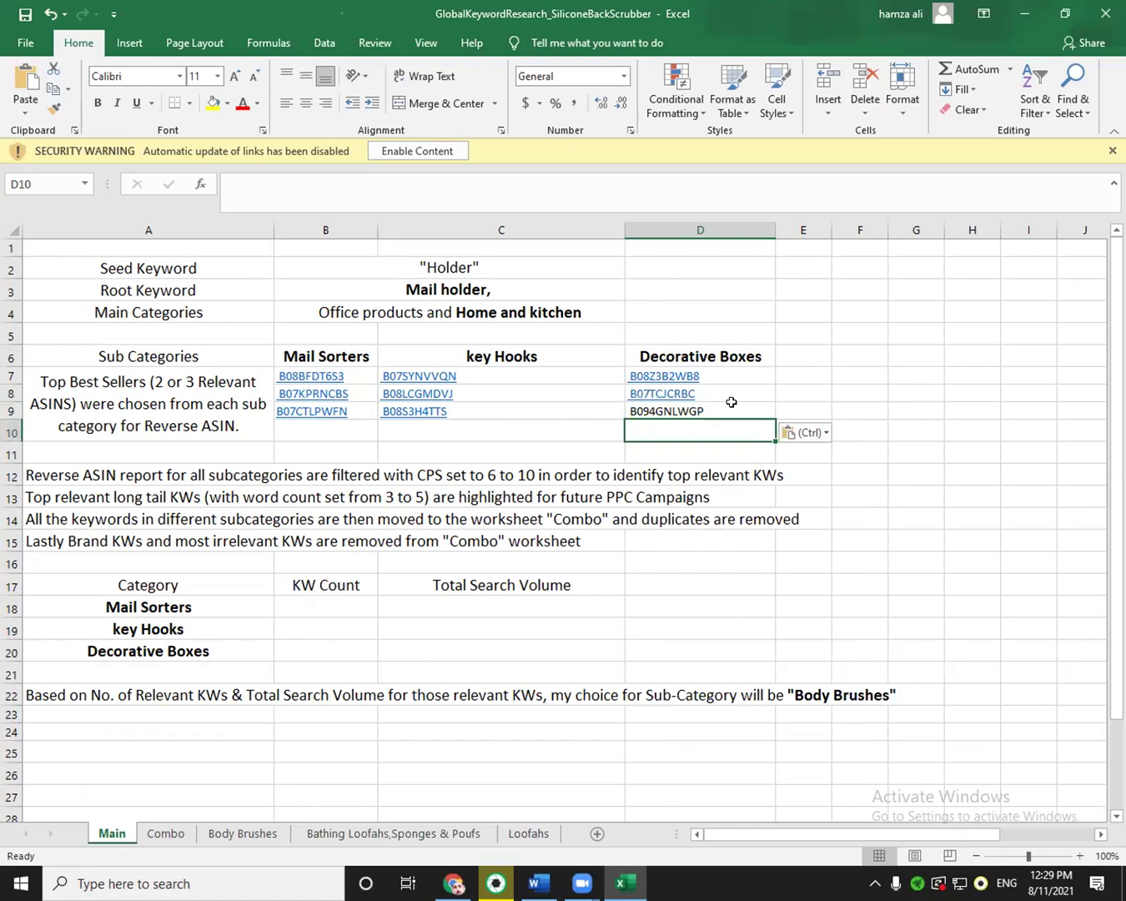
# Change the paste option of the ASIN in cell D9 to keep its source formatting, like the linked ASINs above it.
pyautogui.click(730, 417)
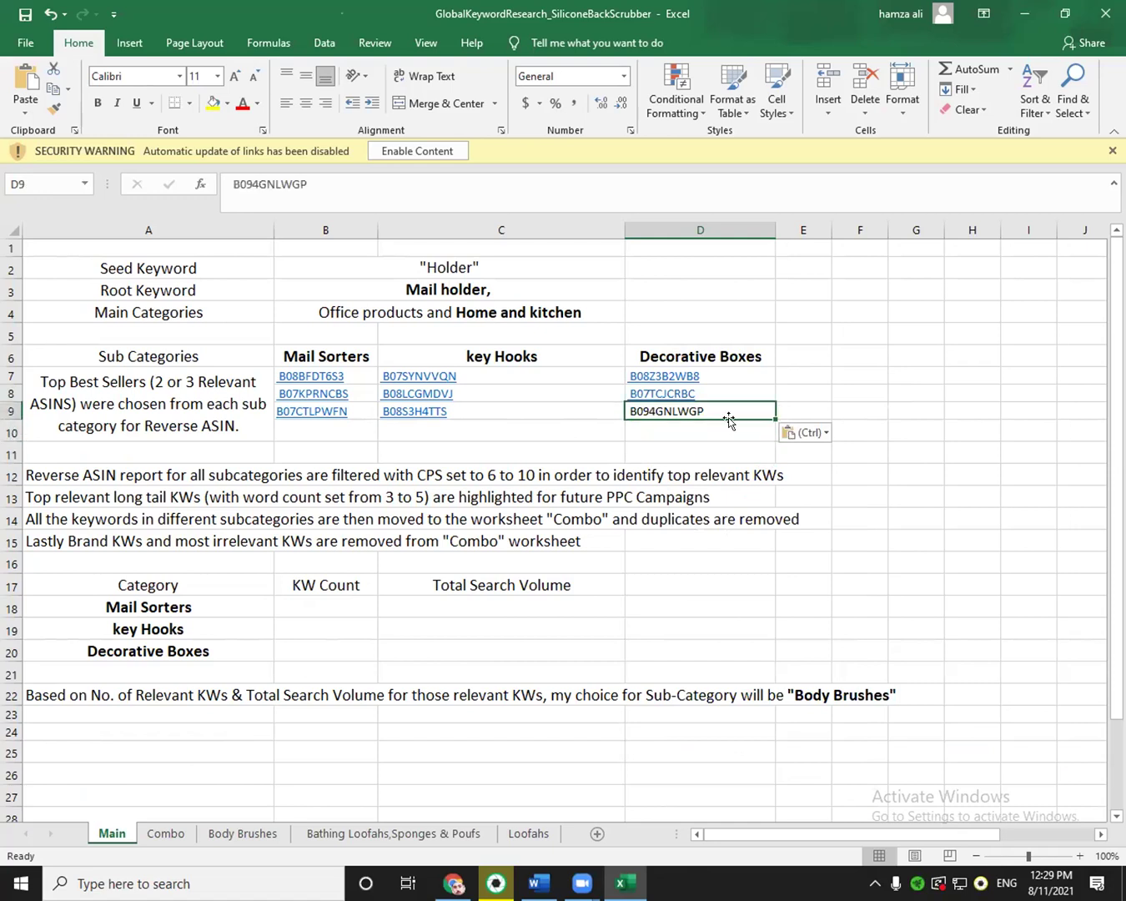
pyautogui.click(795, 432)
pyautogui.click(795, 476)
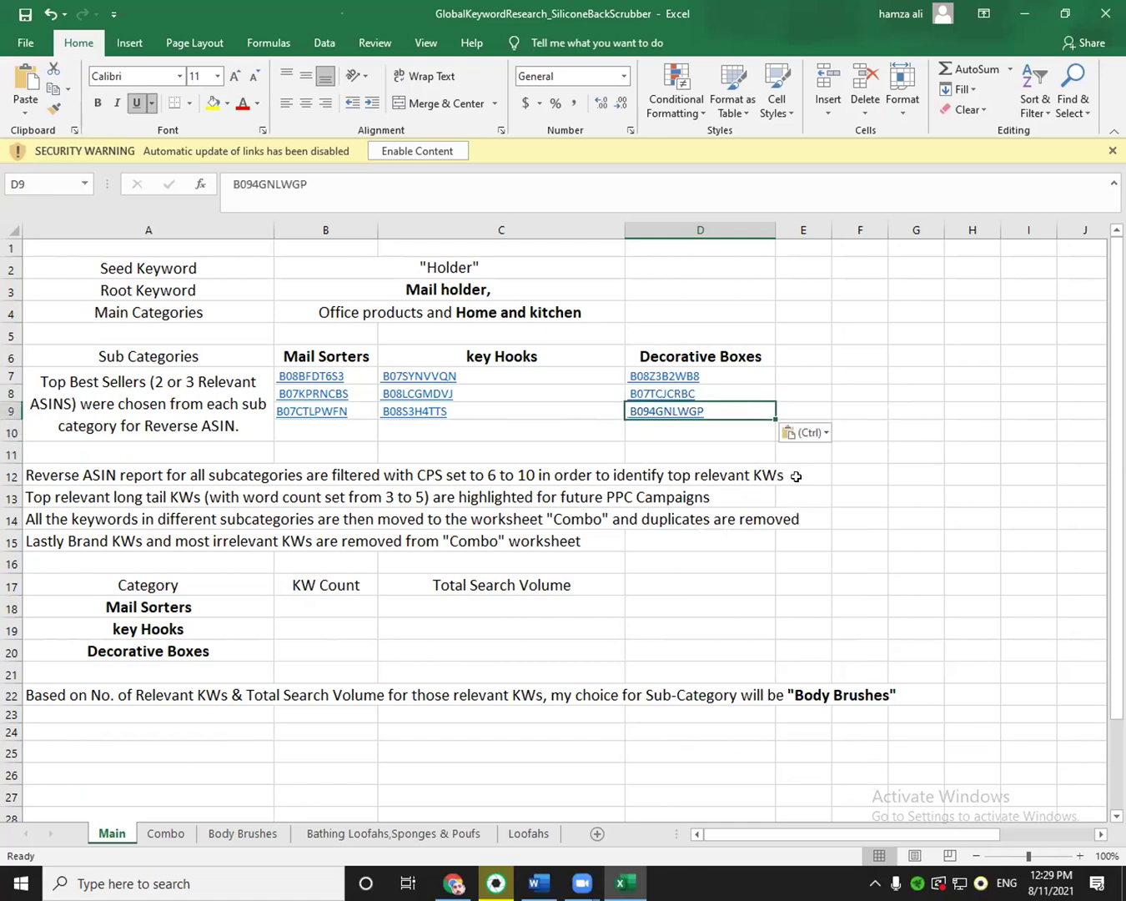
pyautogui.click(710, 443)
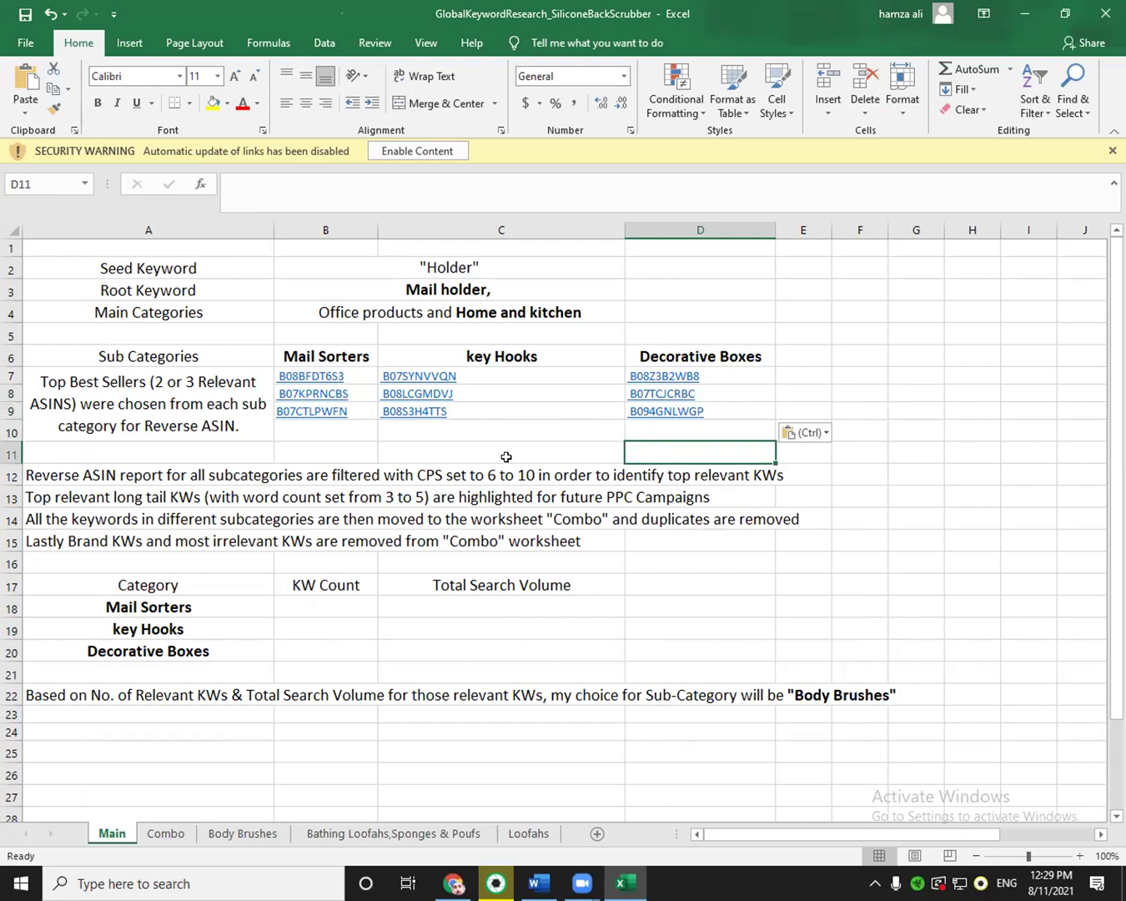
# Look over the Combo sheet and delete the old keyword table, A1 through X102, from the Body Brushes sheet.
pyautogui.click(170, 834)
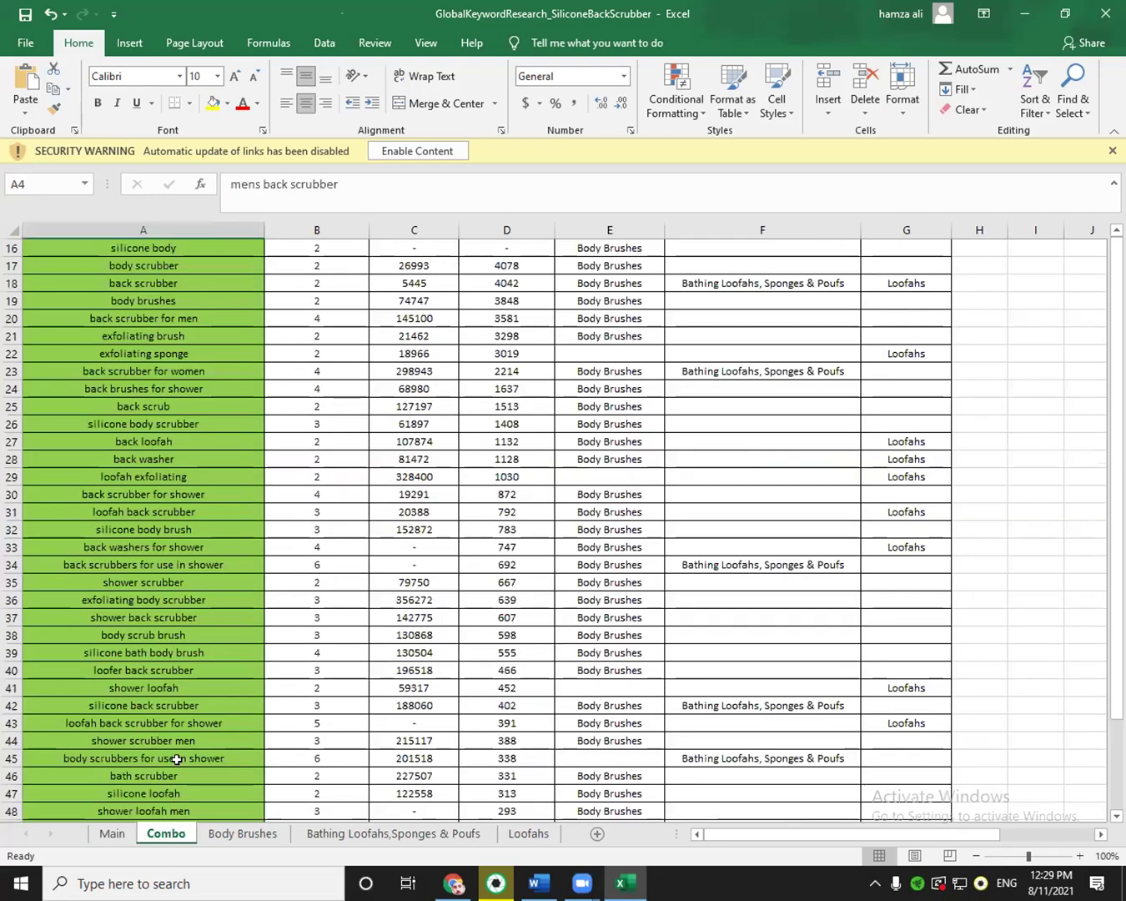
pyautogui.scroll(5, 177, 759)
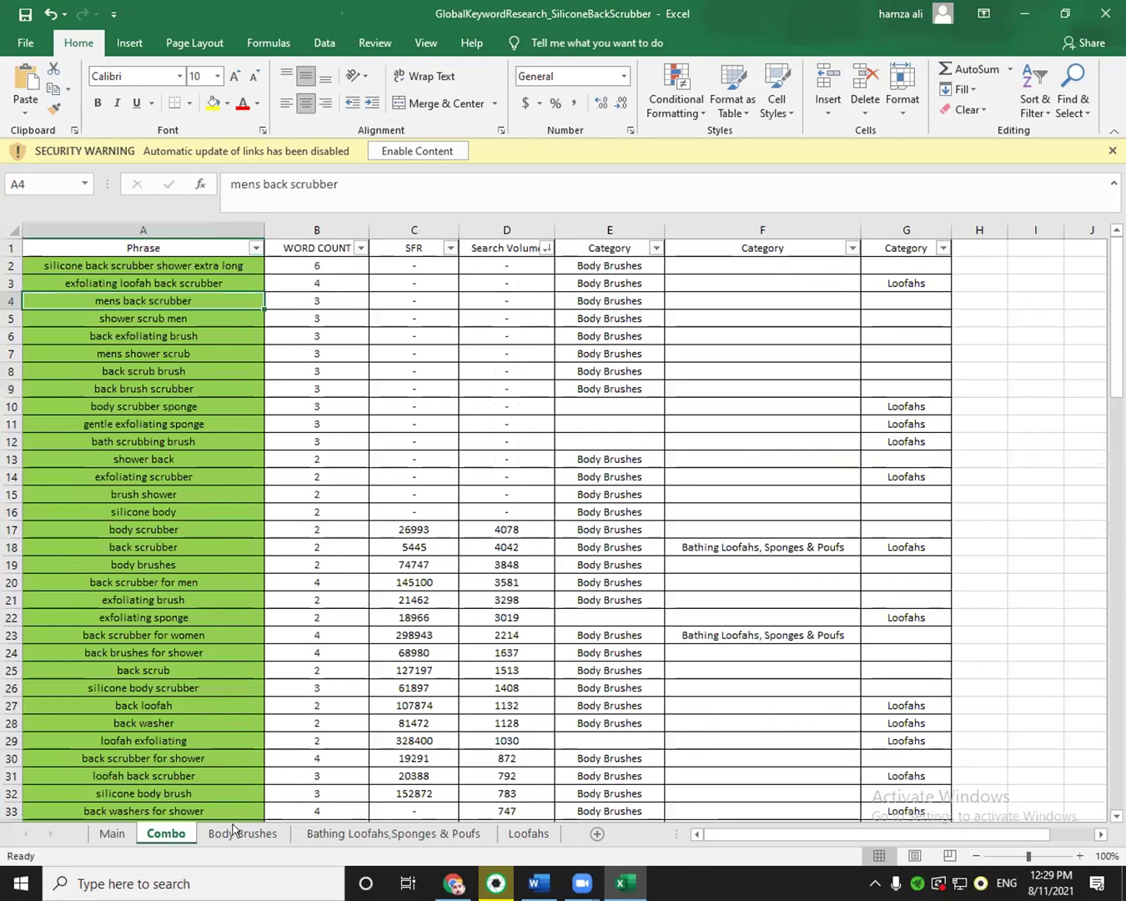
pyautogui.click(237, 832)
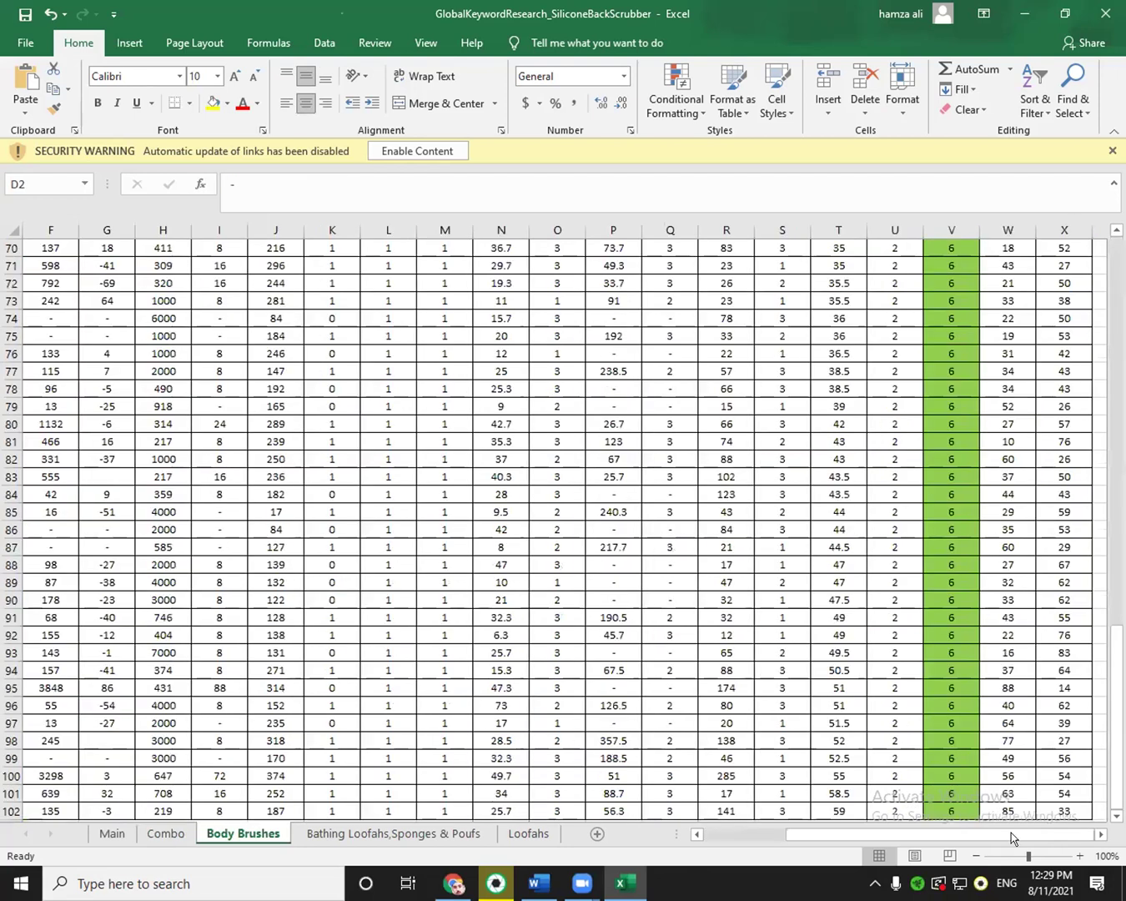
pyautogui.moveTo(1011, 832); pyautogui.dragTo(928, 832)
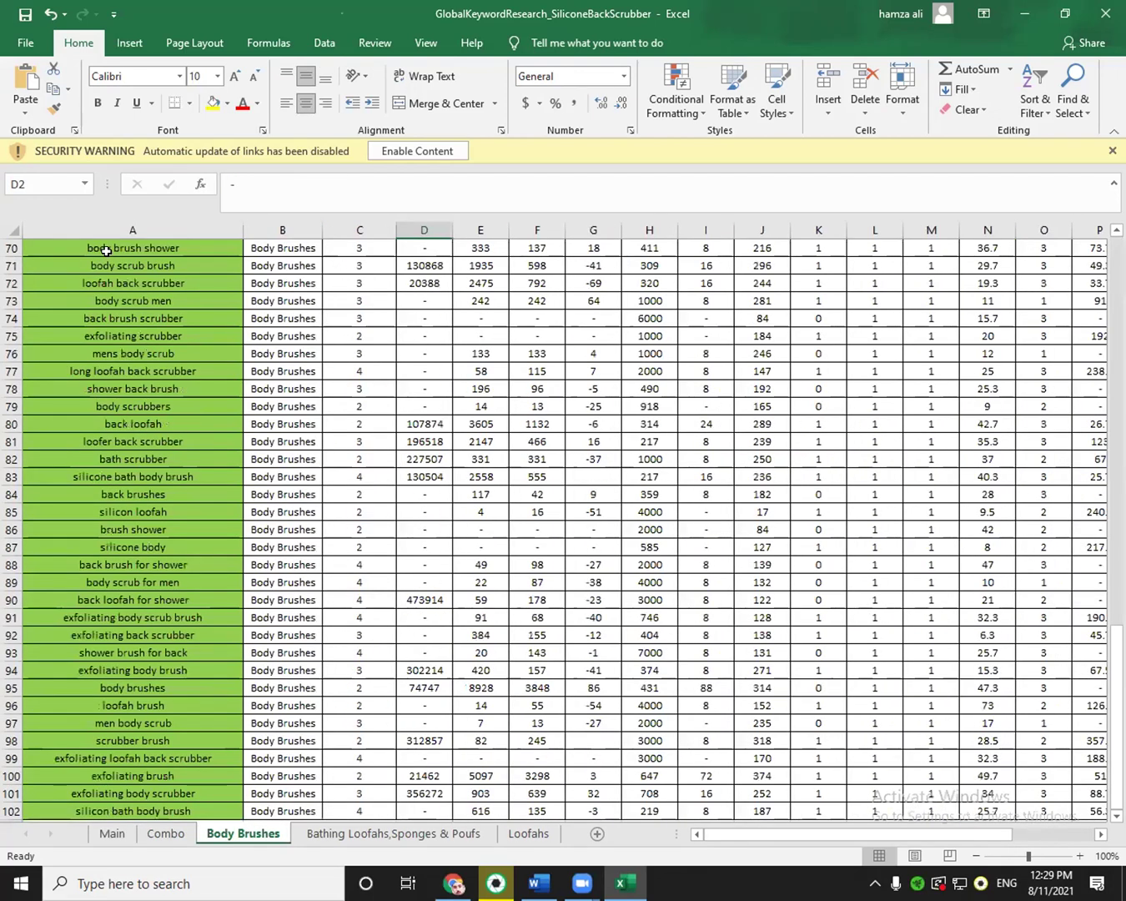
pyautogui.scroll(8, 459, 360)
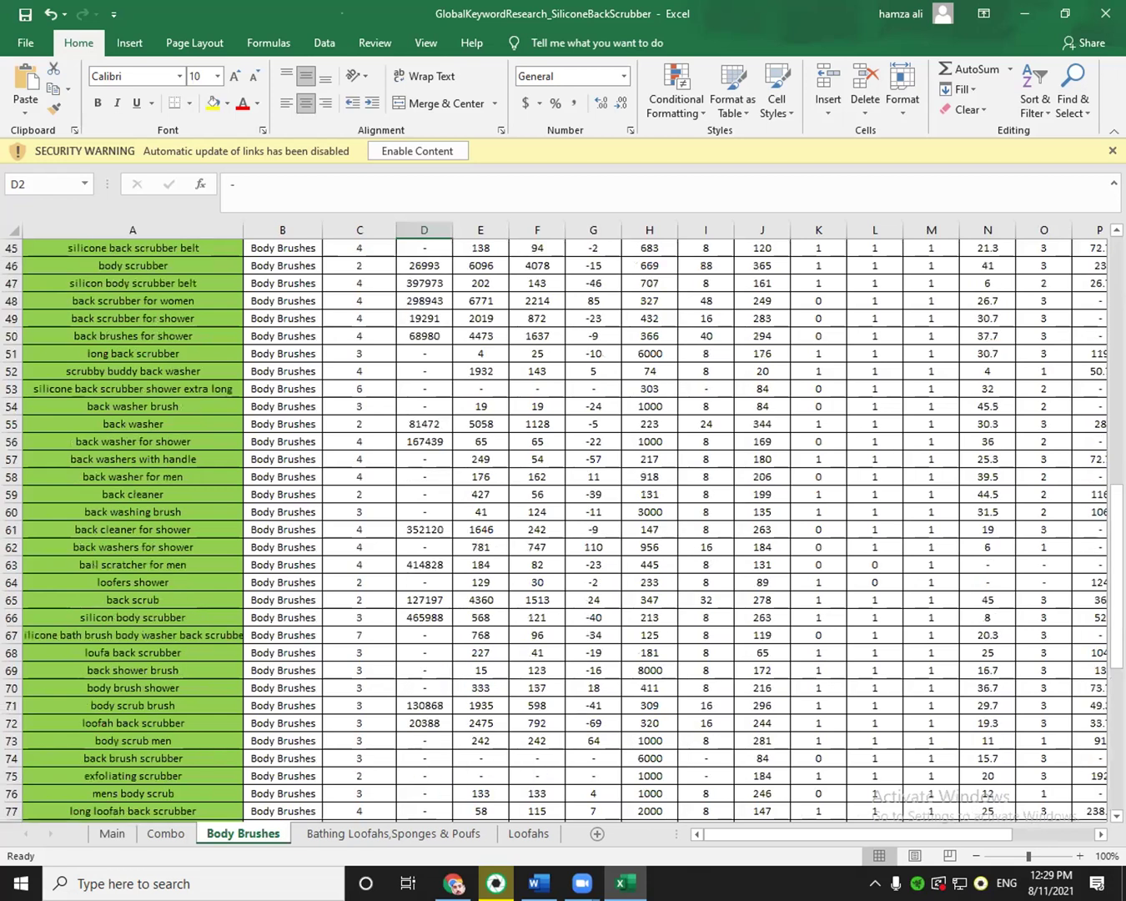
pyautogui.scroll(15, 208, 337)
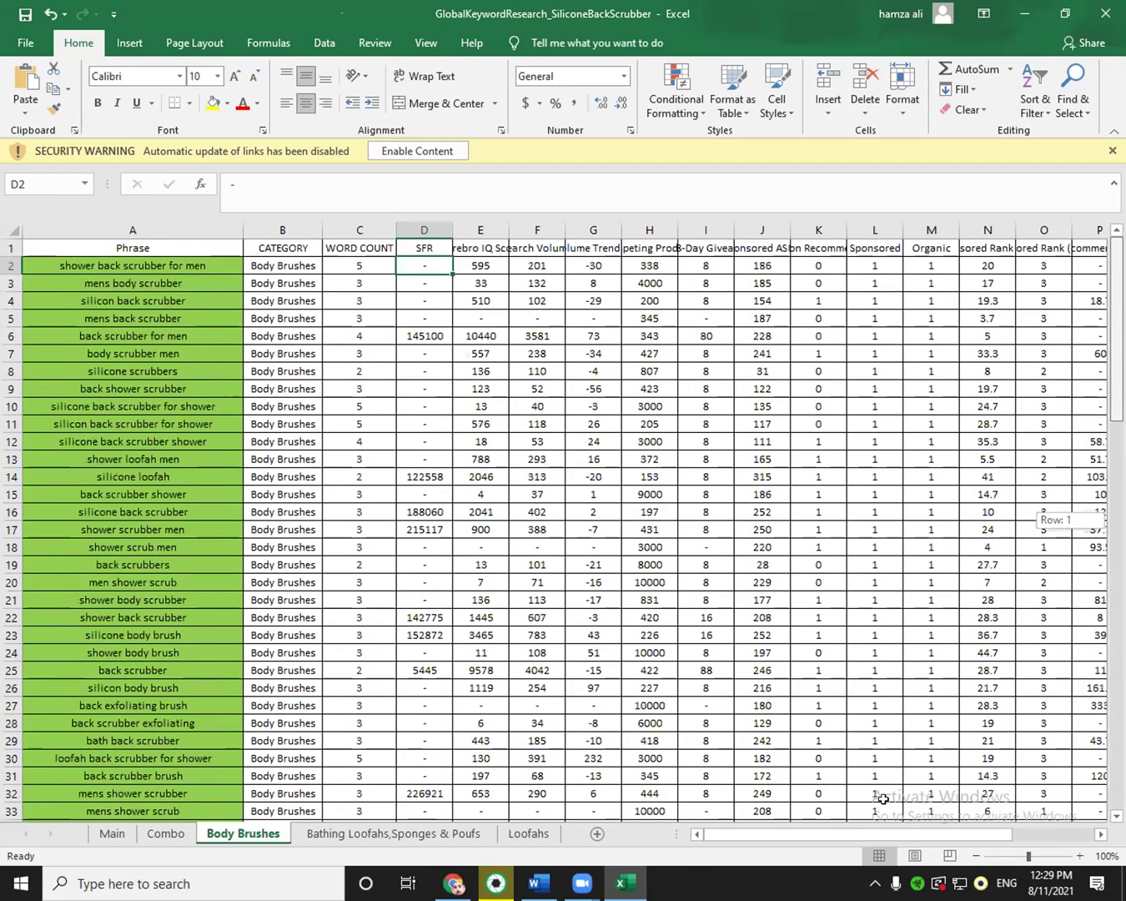
pyautogui.moveTo(132, 249); pyautogui.dragTo(1039, 803)
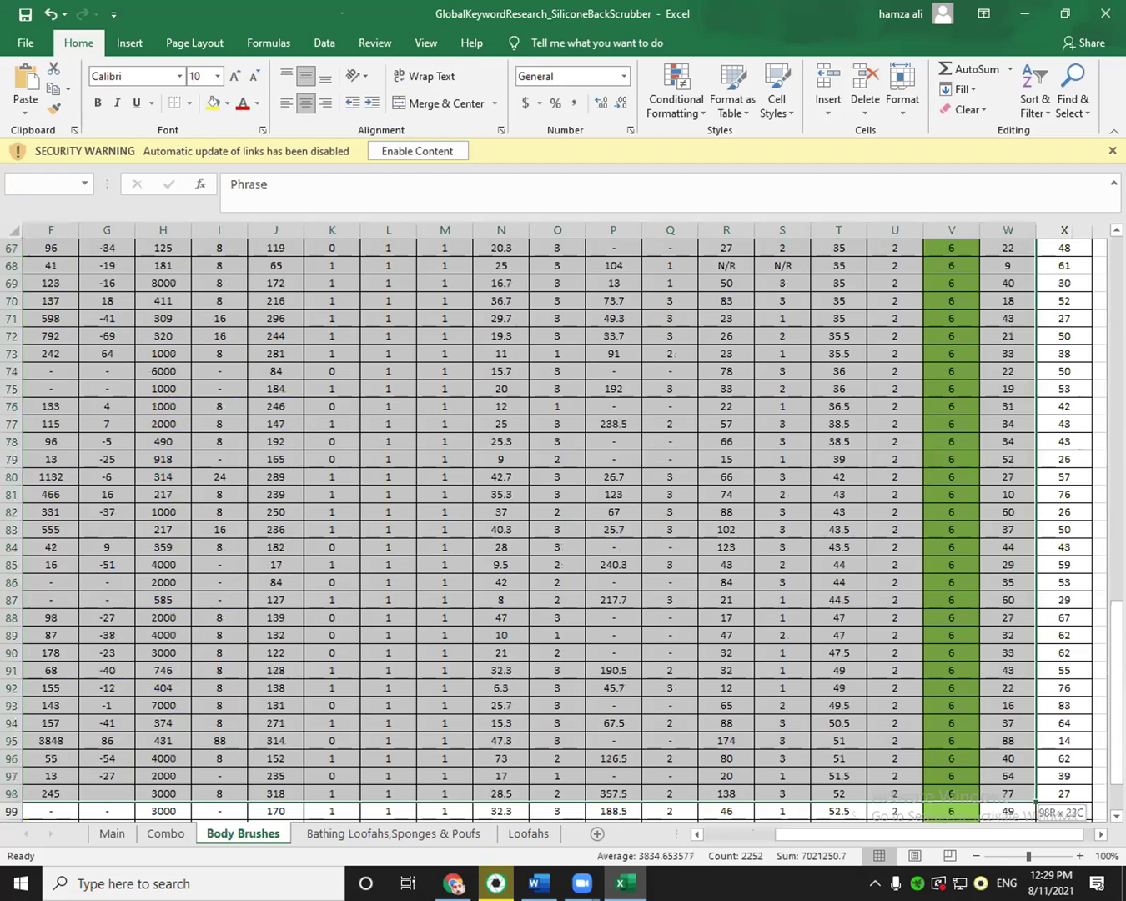
pyautogui.moveTo(977, 94); pyautogui.dragTo(959, 776)
pyautogui.rightClick(796, 477)
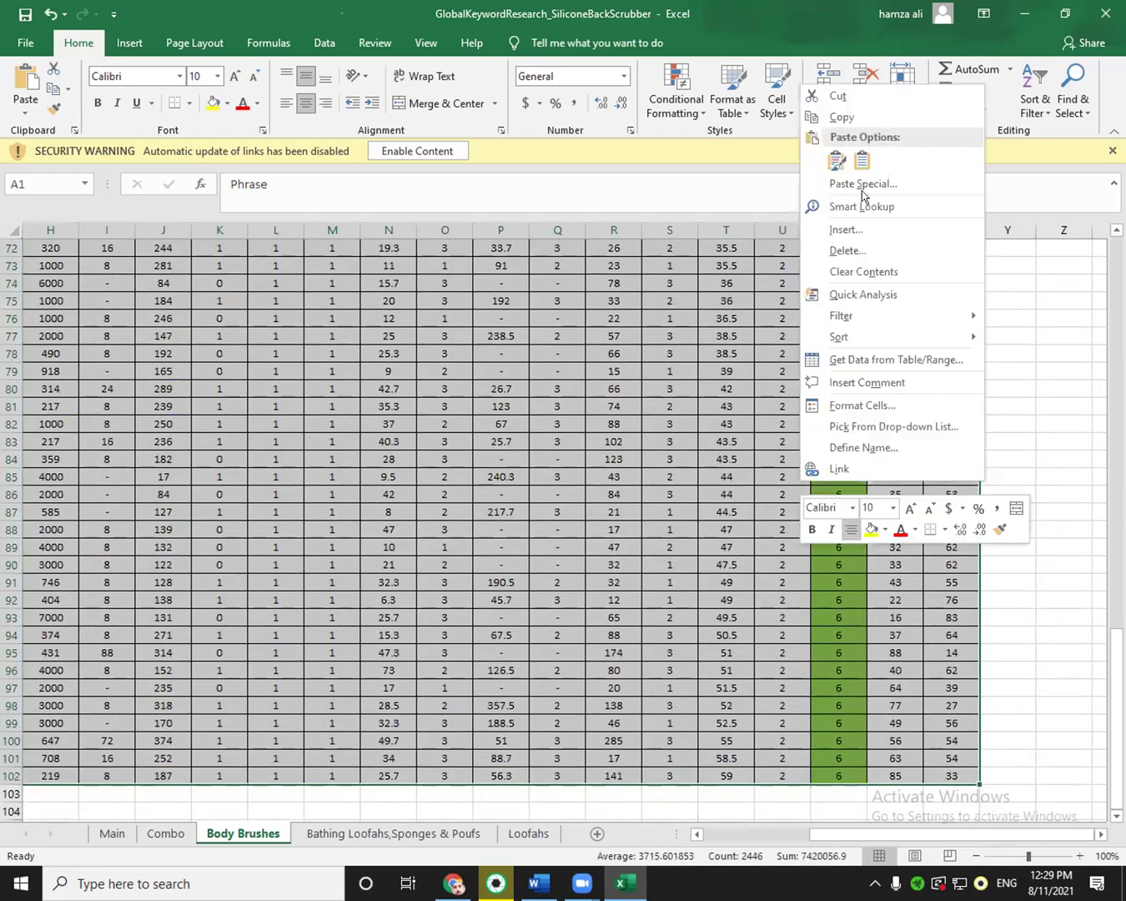
pyautogui.press('Escape')
pyautogui.hotkey('ctrl', 'Home')
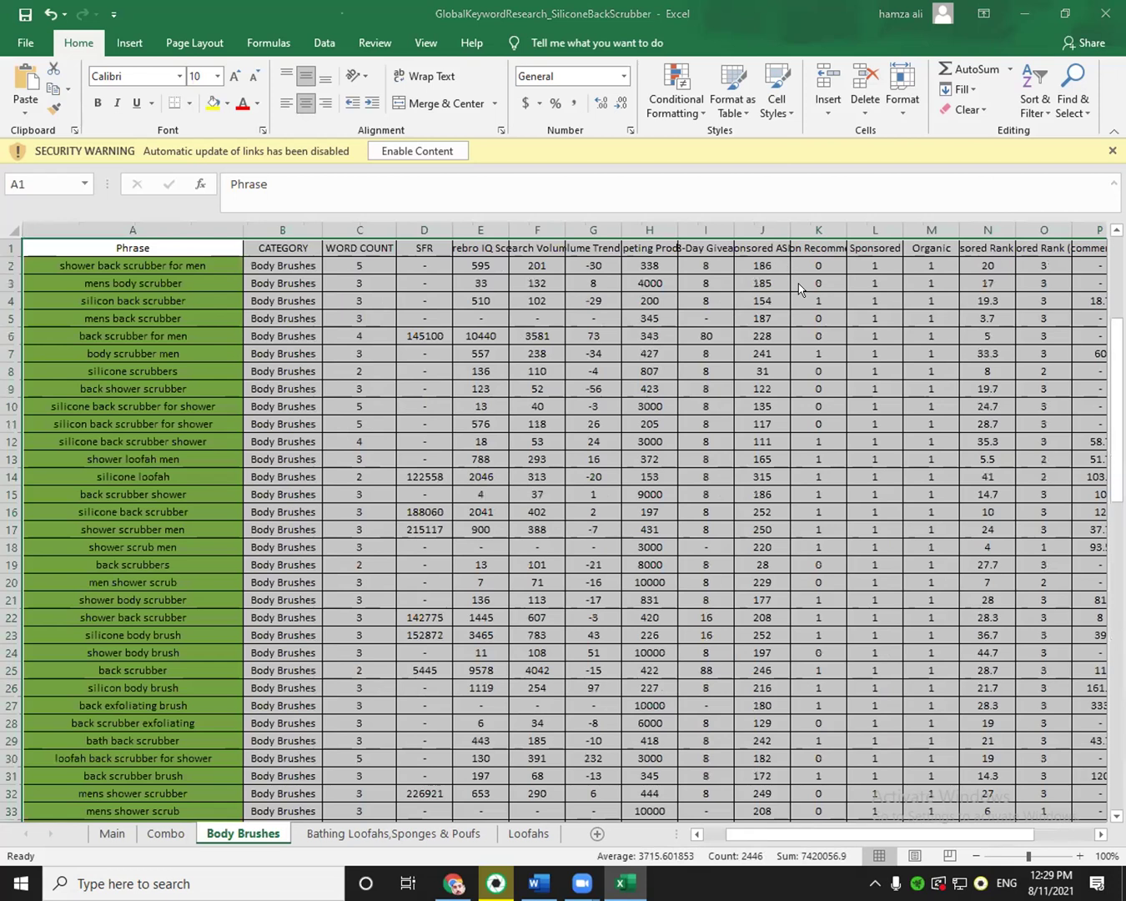
pyautogui.hotkey('ctrl', '-')
pyautogui.press('Return')
pyautogui.click(472, 455)
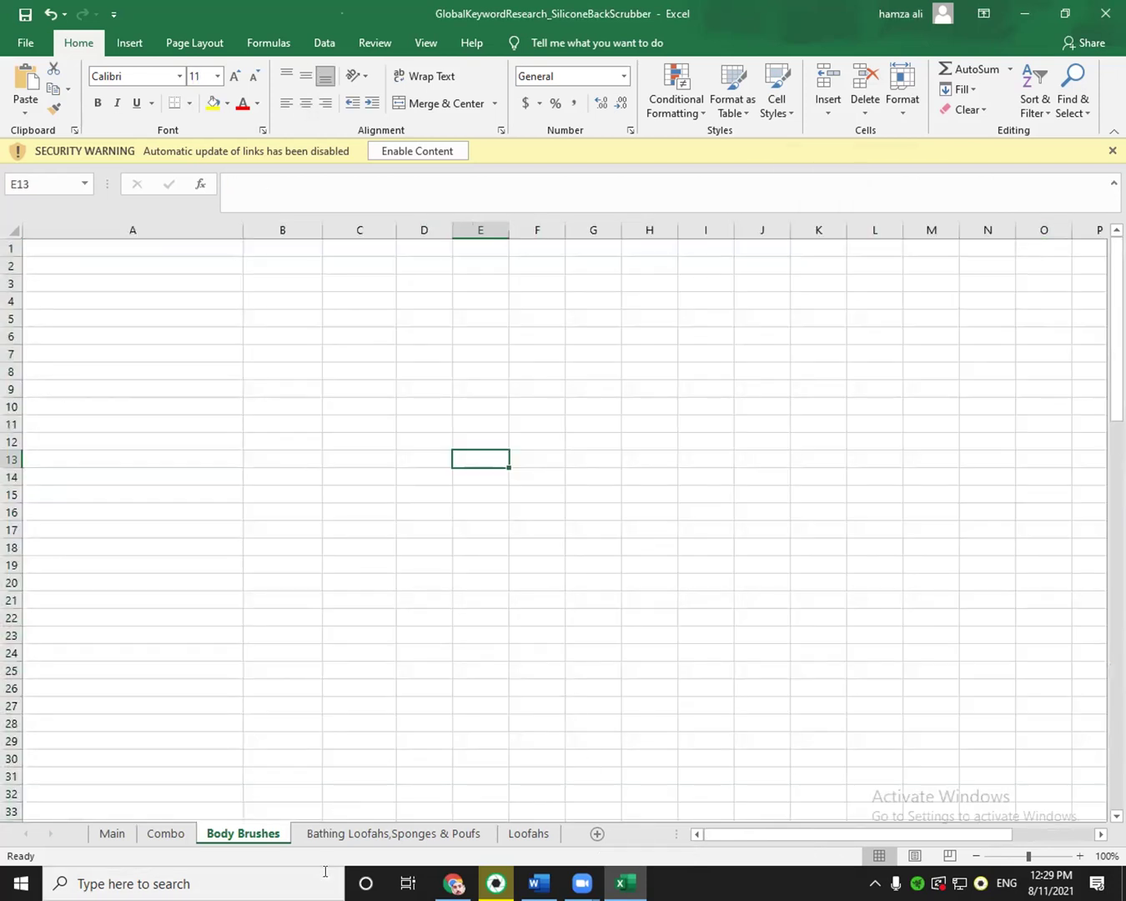
# Delete the old keyword table, A1 through X15, from the Bathing Loofahs,Sponges & Poufs sheet.
pyautogui.click(393, 833)
pyautogui.moveTo(94, 239); pyautogui.dragTo(578, 518)
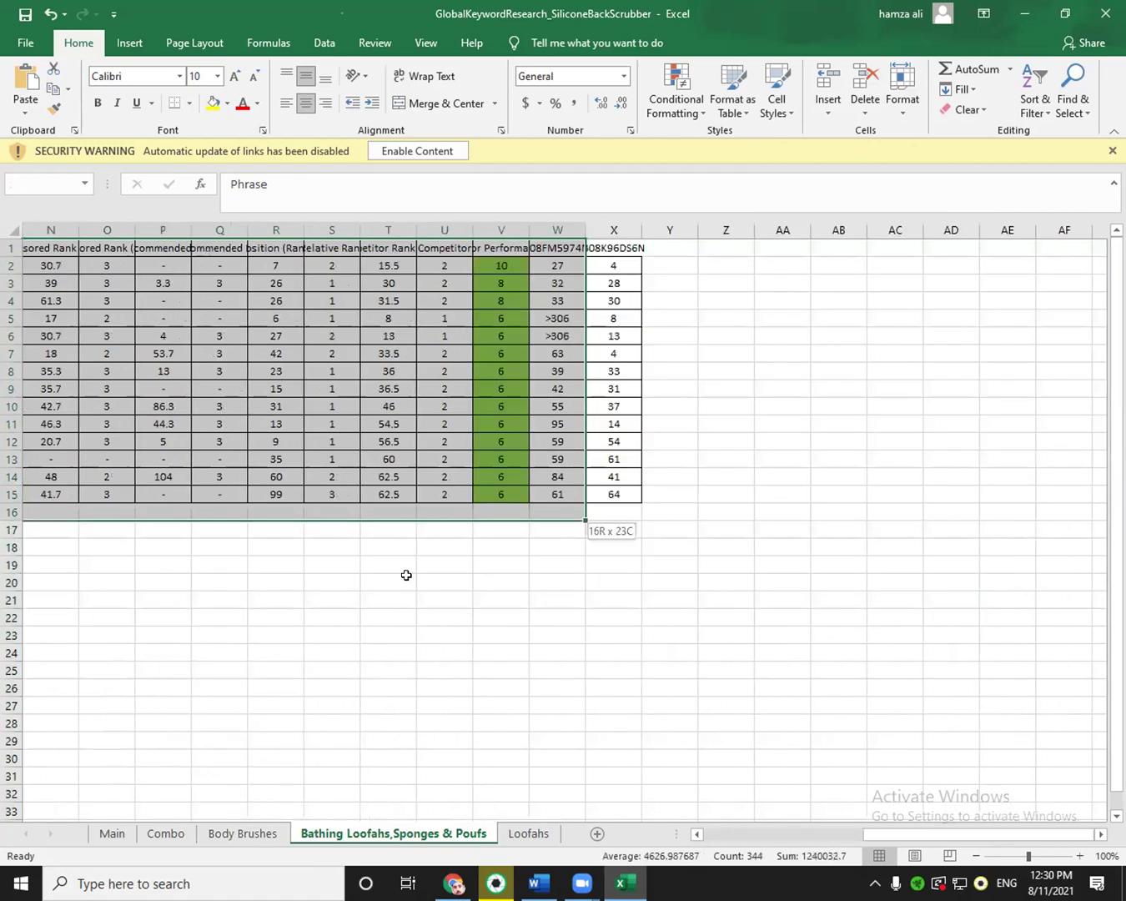
pyautogui.click(726, 493)
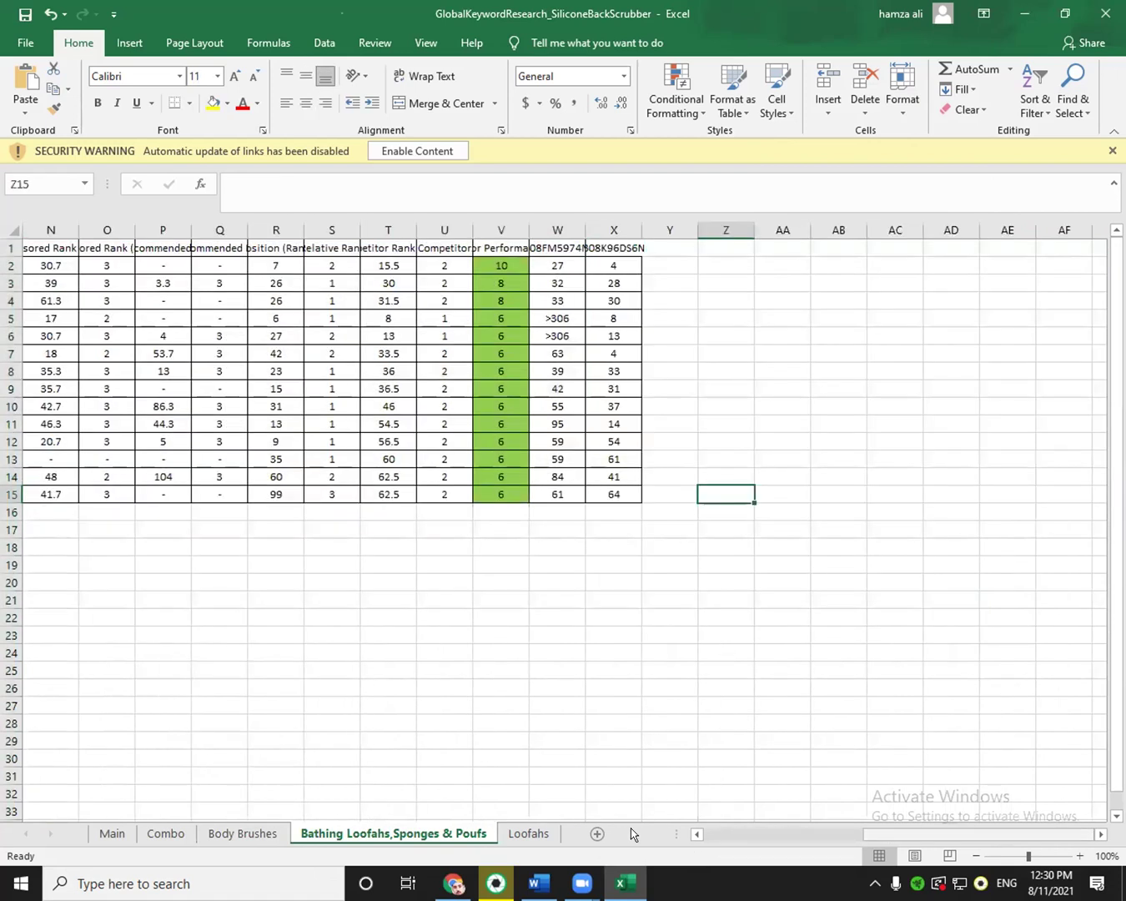
pyautogui.hscroll(-5, 50, 258)
pyautogui.moveTo(75, 248); pyautogui.dragTo(939, 494)
pyautogui.rightClick(861, 424)
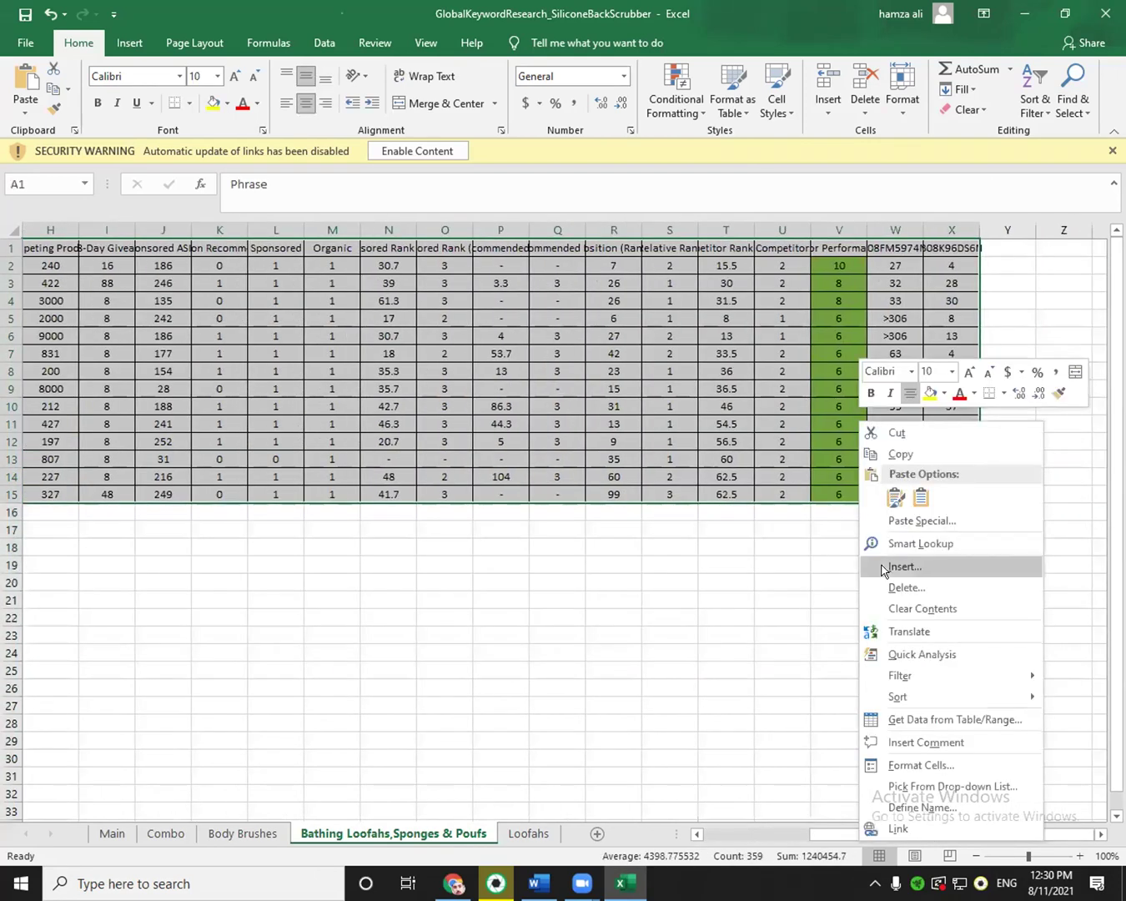
# Delete the old keyword tables from the "Bathing Loofahs,Sponges & Poufs" and "Loofahs" worksheets.
pyautogui.click(905, 587)
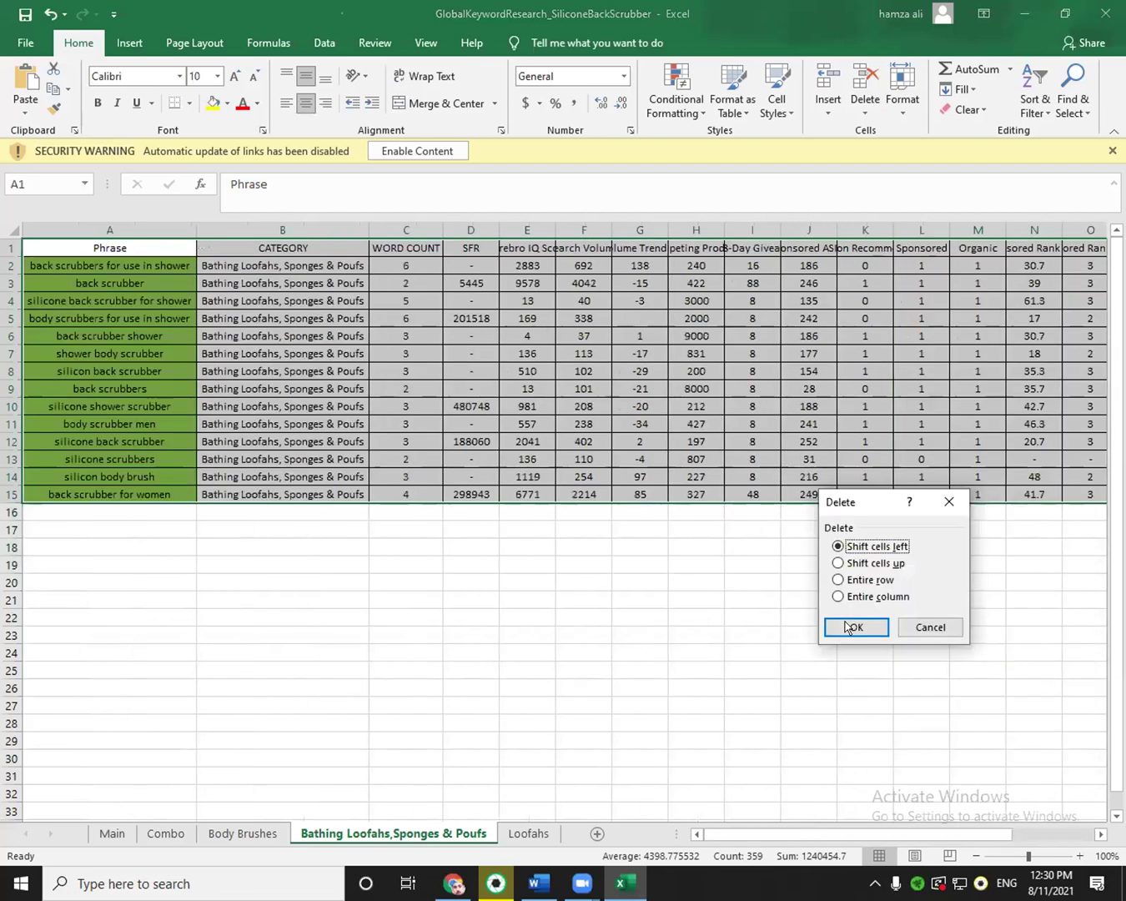
pyautogui.click(848, 626)
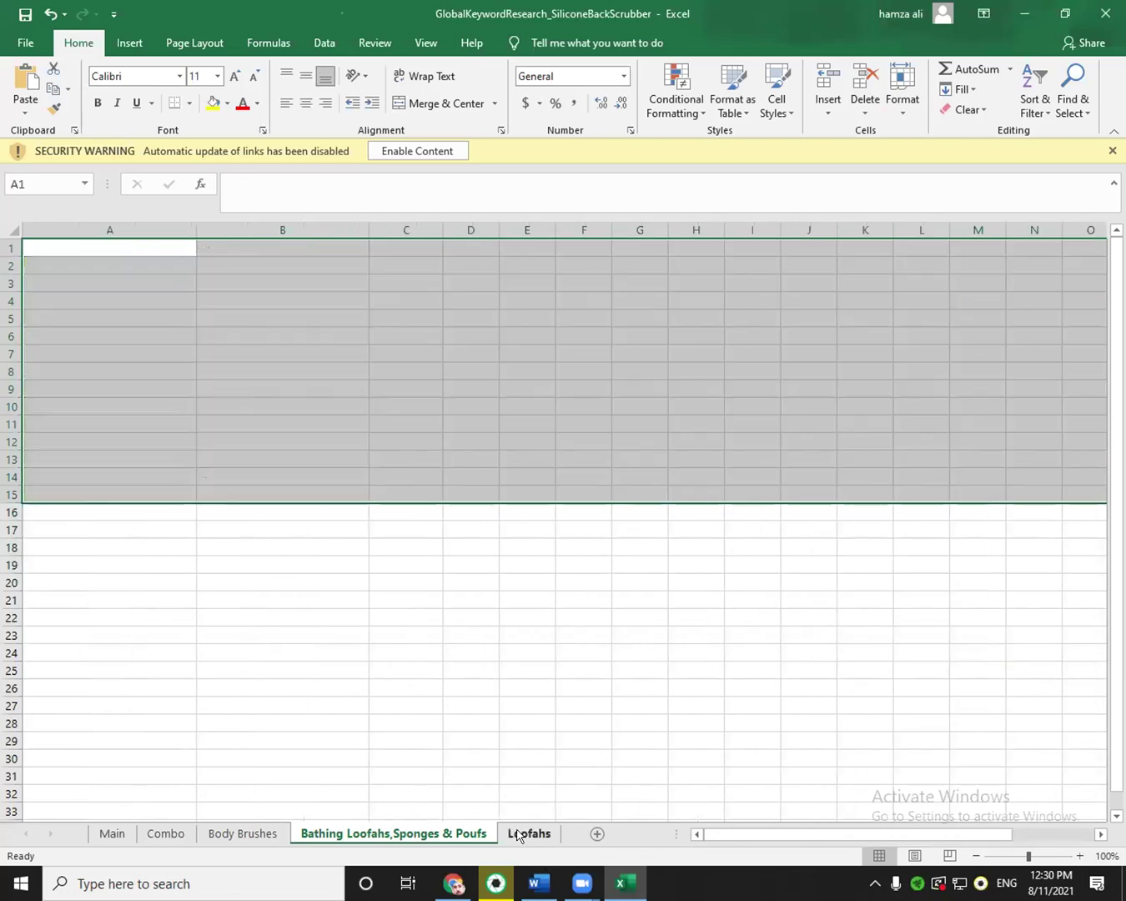
pyautogui.click(529, 834)
pyautogui.moveTo(99, 249); pyautogui.dragTo(987, 805)
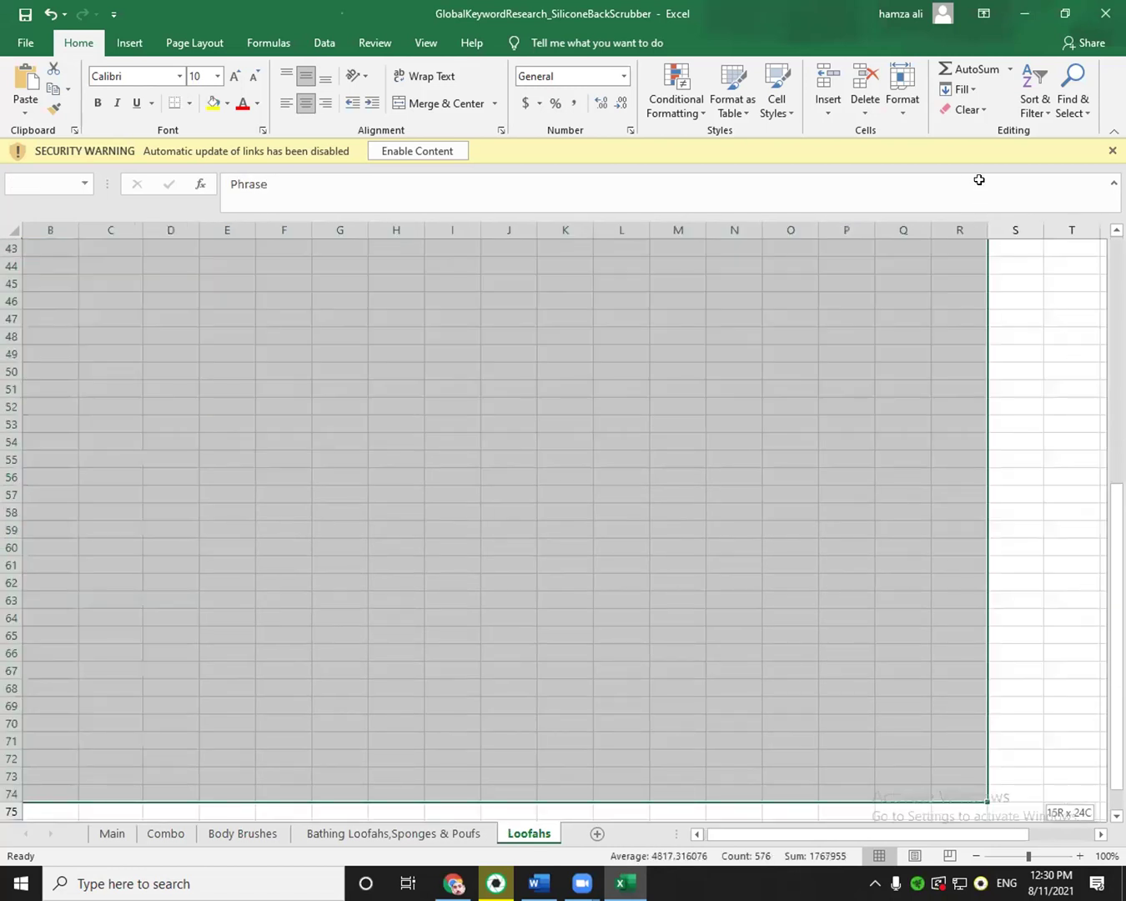
pyautogui.moveTo(980, 177); pyautogui.dragTo(945, 262)
pyautogui.rightClick(942, 262)
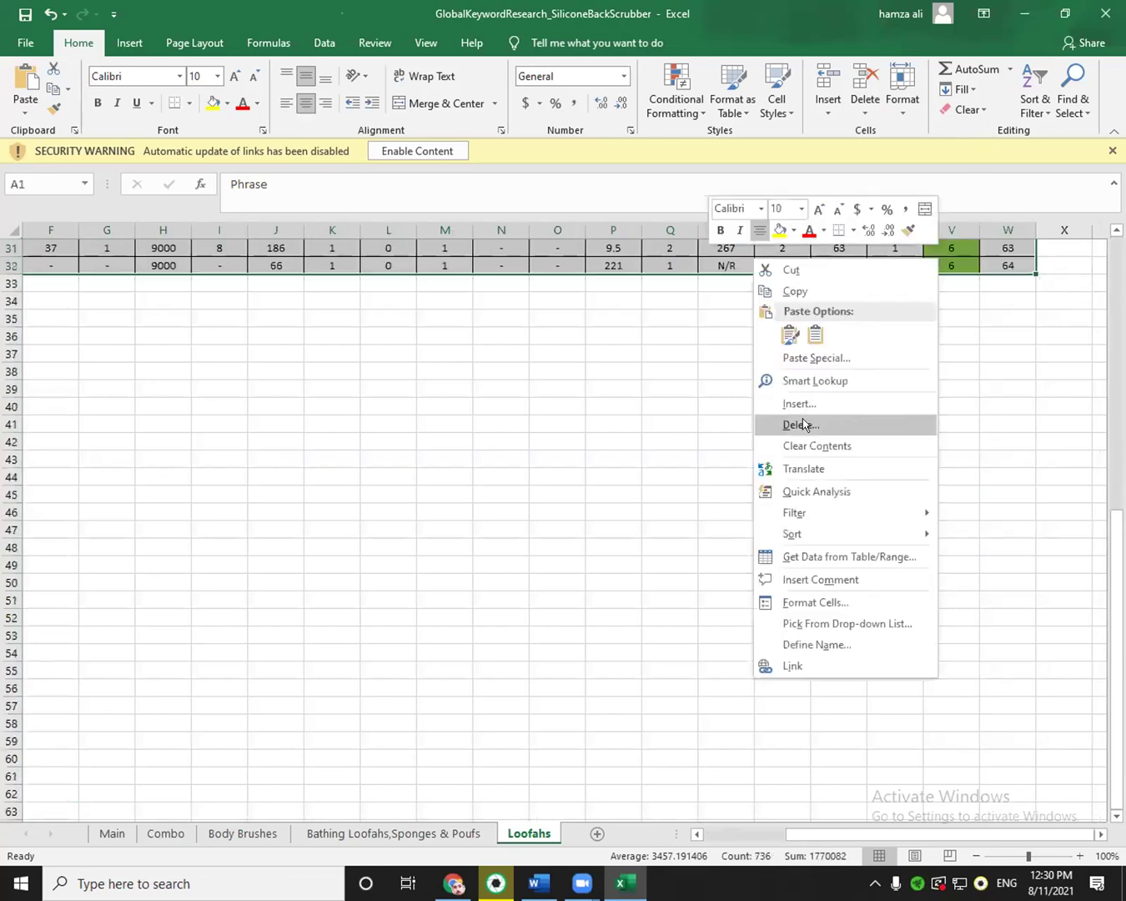
pyautogui.press('Escape')
pyautogui.press('Delete')
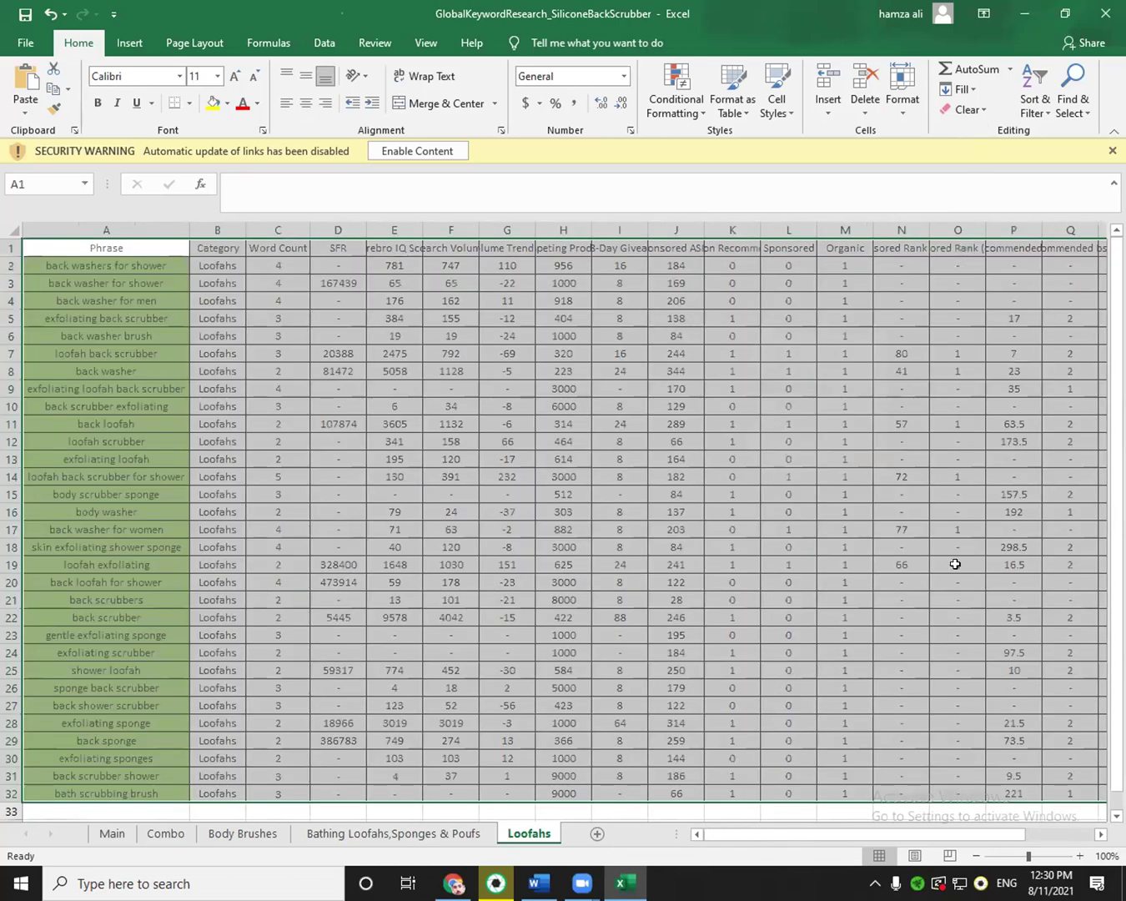
pyautogui.click(789, 512)
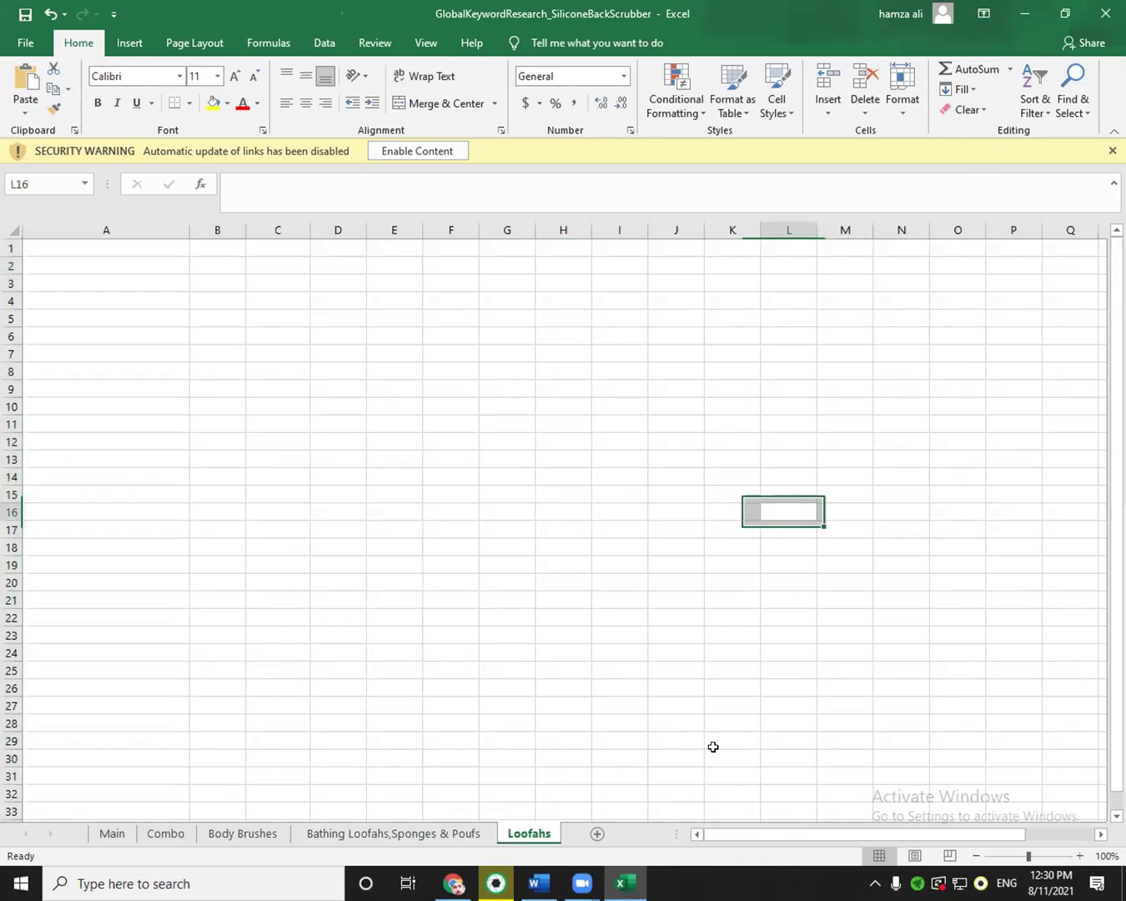
# Rename the "Body Brushes" worksheet as "Mail Sorters", copying the name from cell B6 of the Main sheet.
pyautogui.click(339, 837)
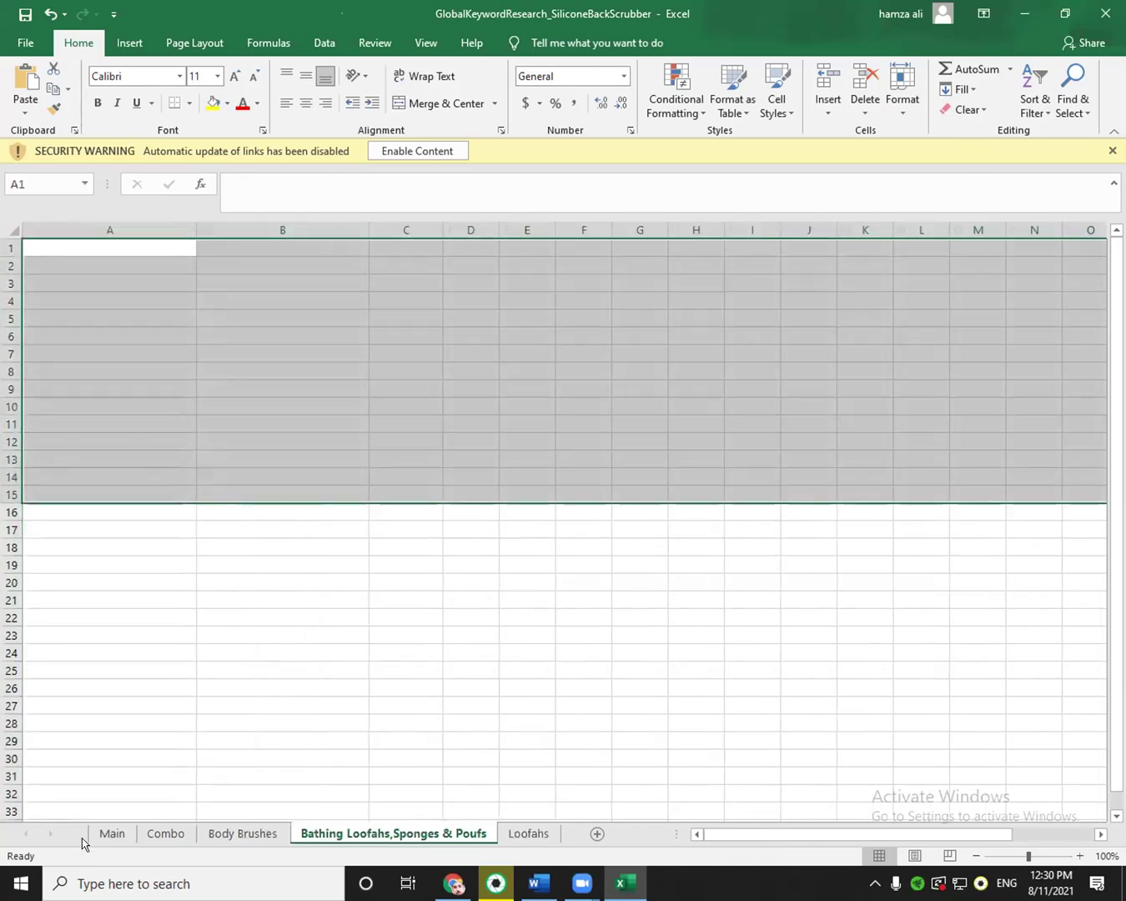
pyautogui.click(113, 833)
pyautogui.click(325, 362)
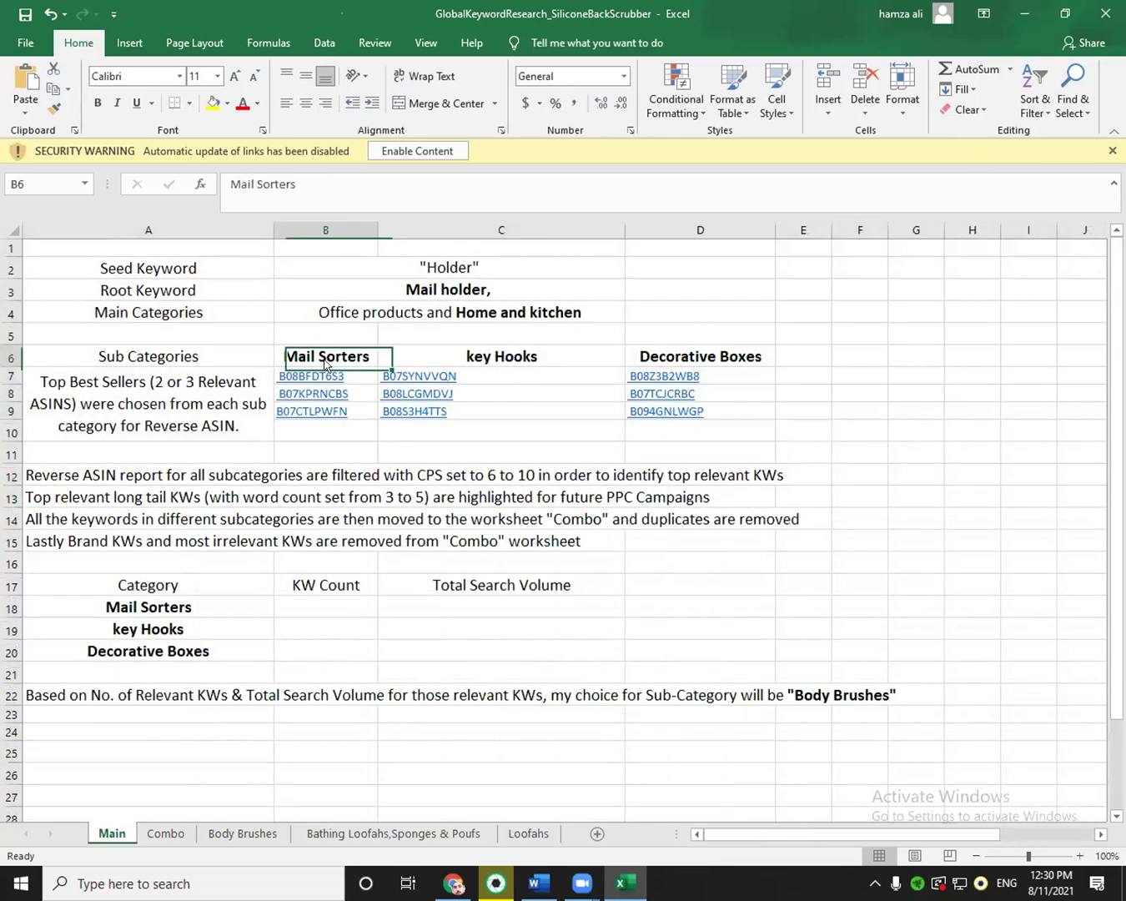
pyautogui.hotkey('ctrl', 'c')
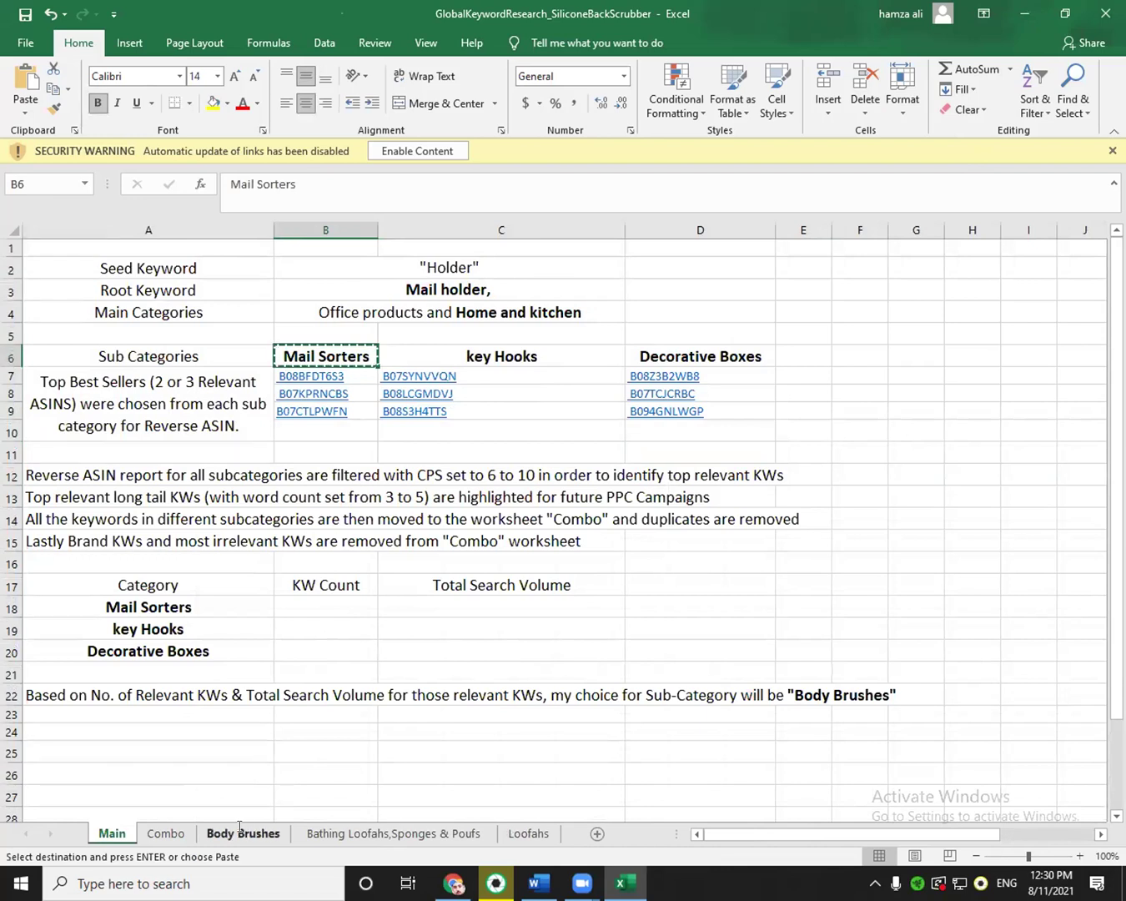
pyautogui.click(230, 833)
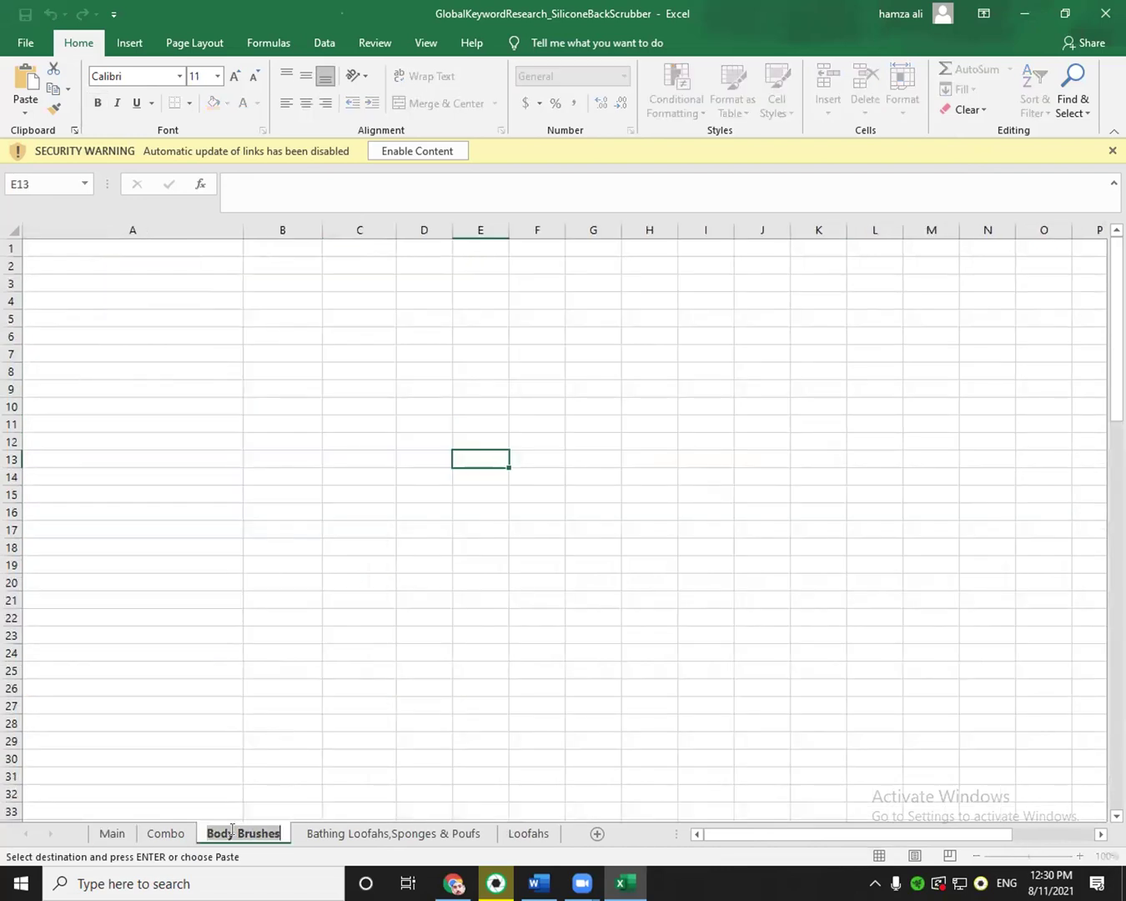
pyautogui.hotkey('ctrl', 'v')
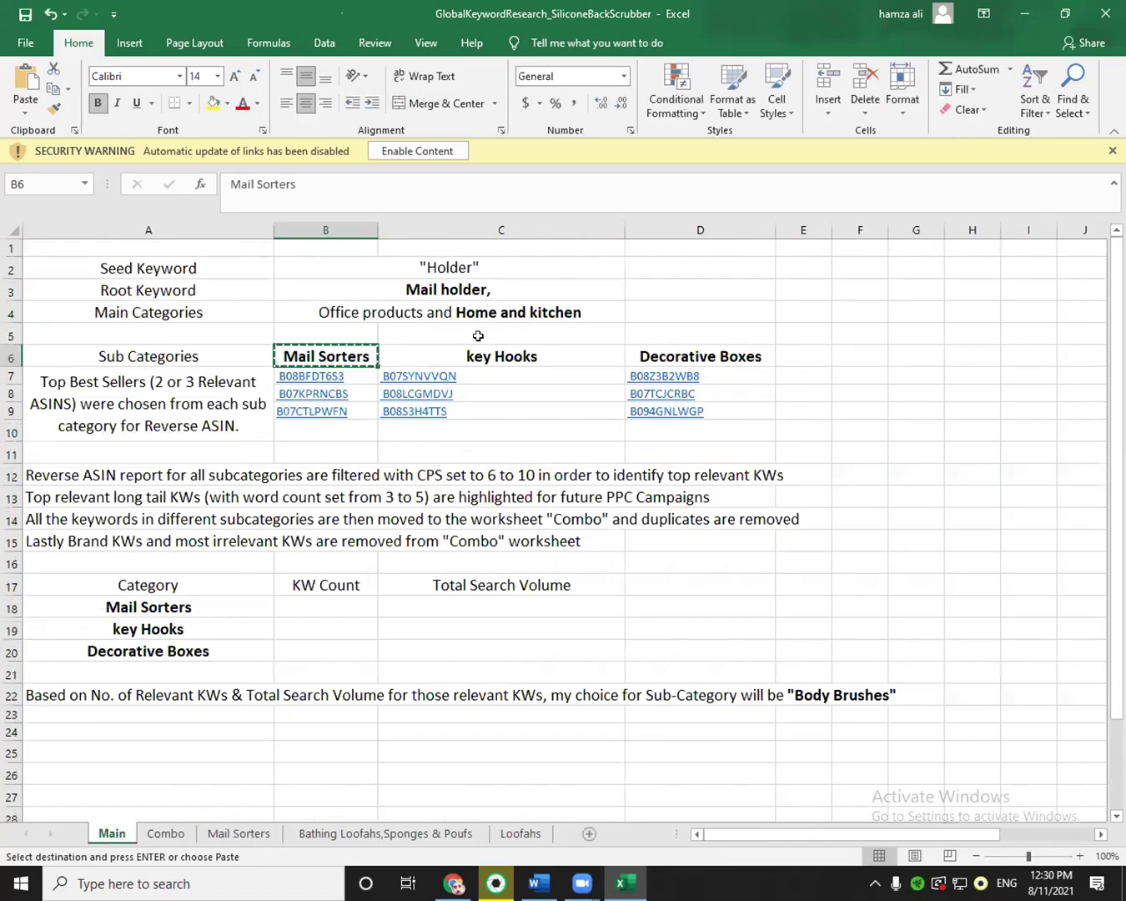
# Rename the "Bathing Loofahs,Sponges & Poufs" worksheet as "key Hooks", copying the name from cell C6 of the Main sheet.
pyautogui.press('Right')
pyautogui.hotkey('ctrl', 'c')
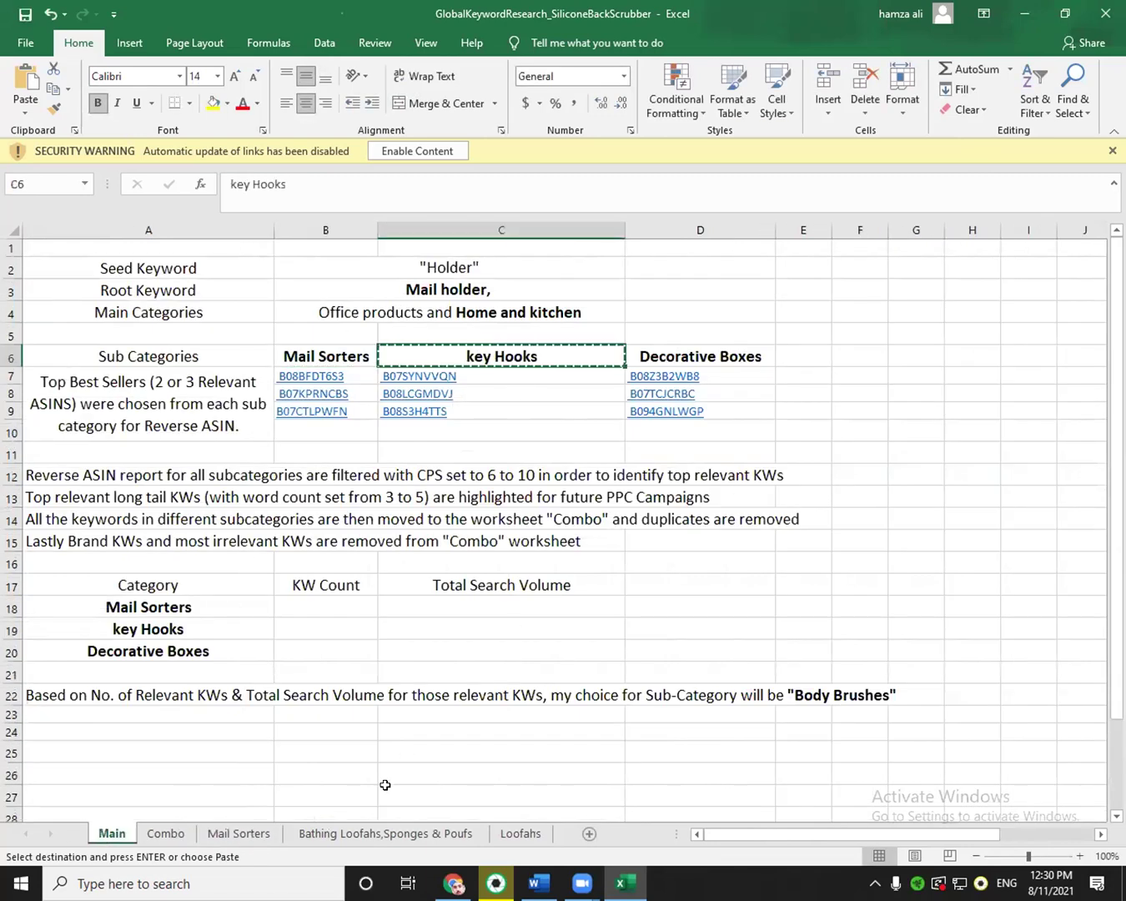
pyautogui.click(380, 832)
pyautogui.doubleClick(379, 832)
pyautogui.hotkey('ctrl', 'v')
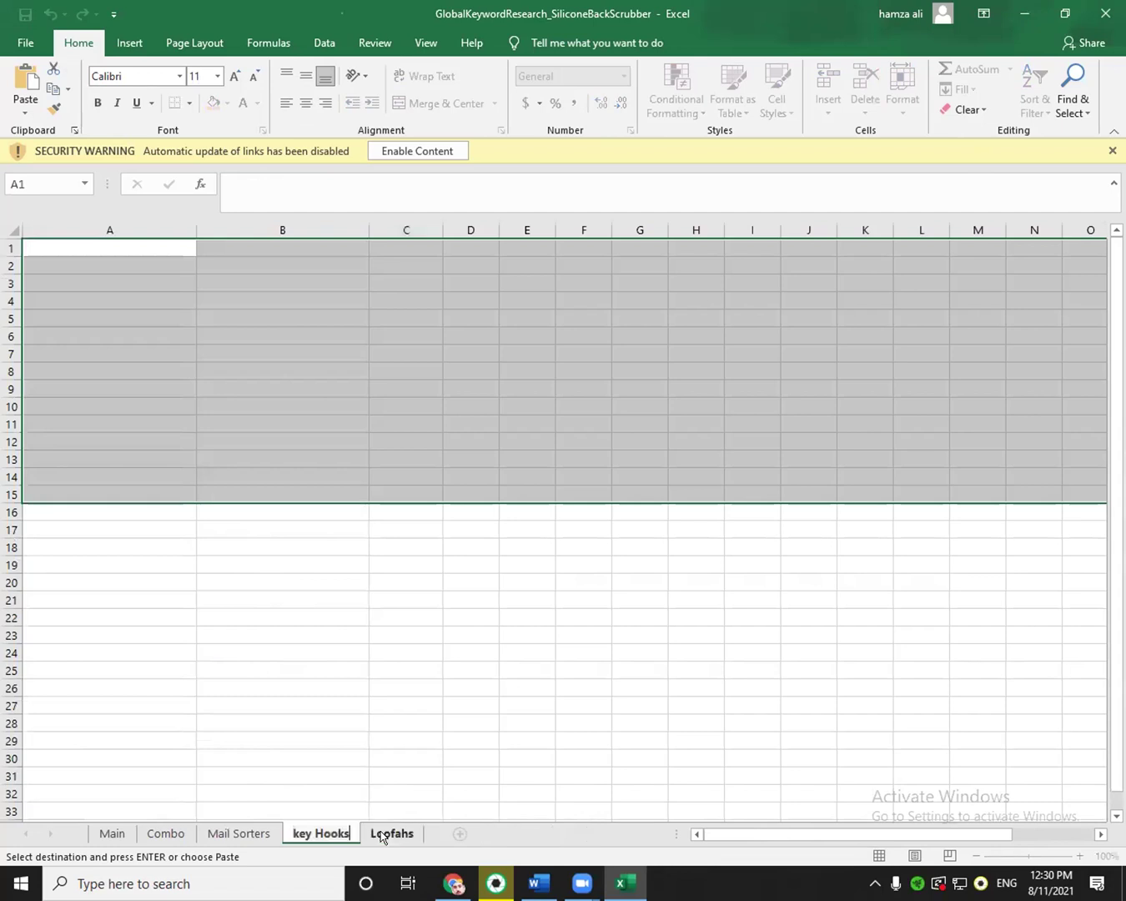
# Rename the "Loofahs" worksheet as "Decorative Boxes", copying the name from cell D6 of the Main sheet.
pyautogui.click(112, 834)
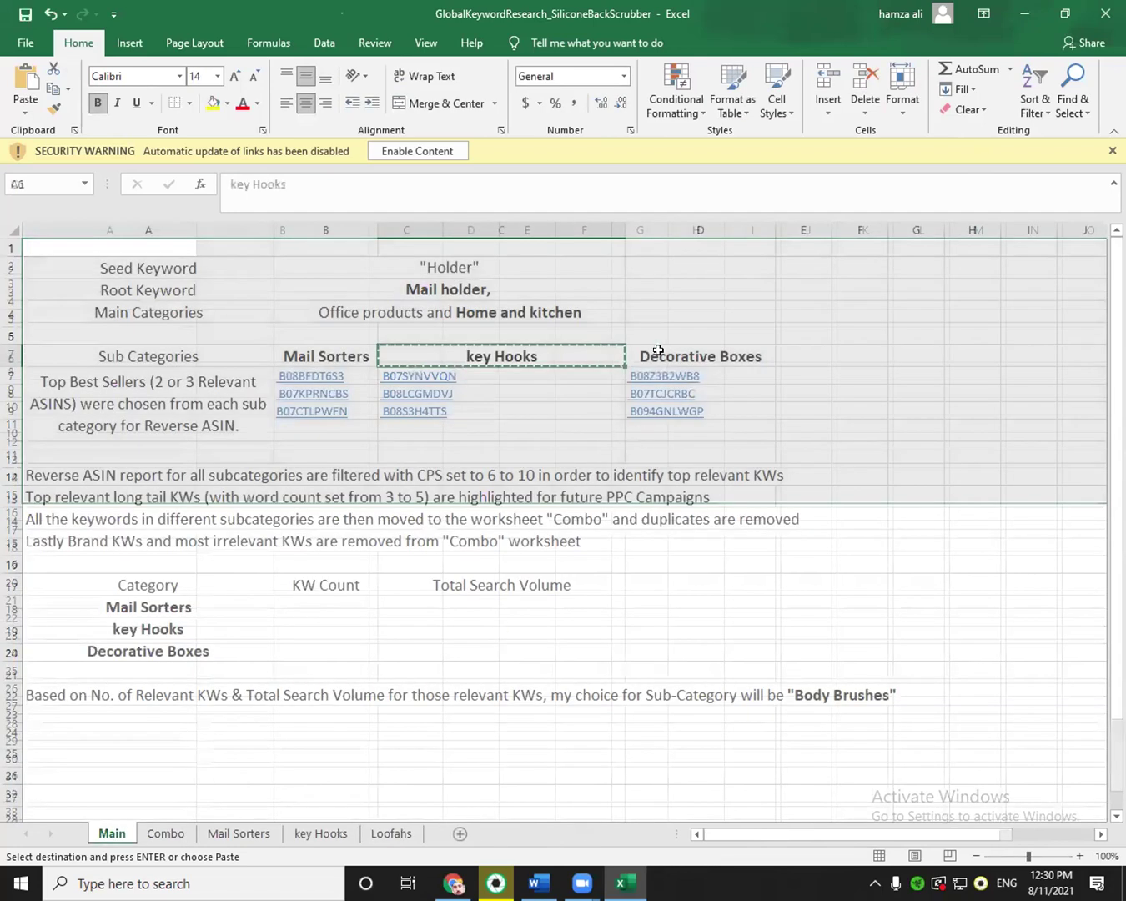
pyautogui.rightClick(700, 365)
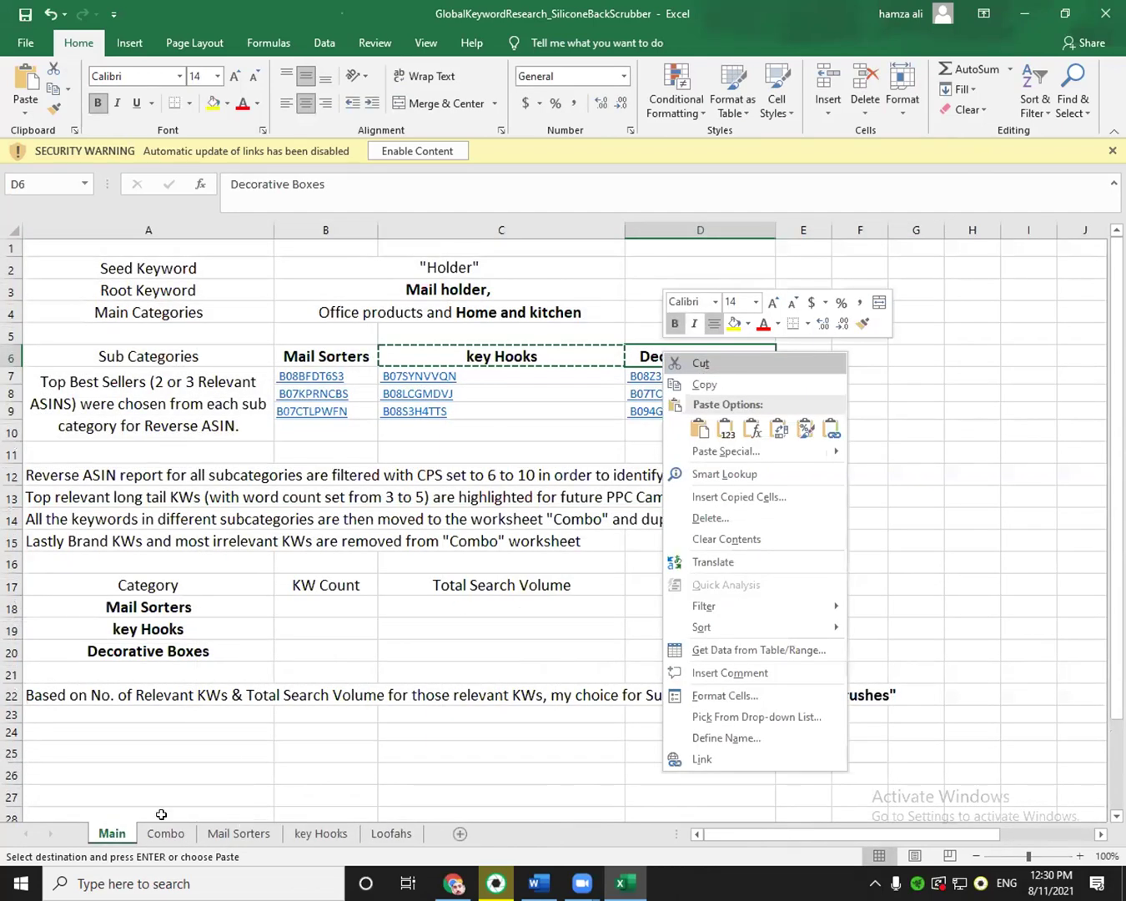
pyautogui.click(104, 832)
pyautogui.click(394, 833)
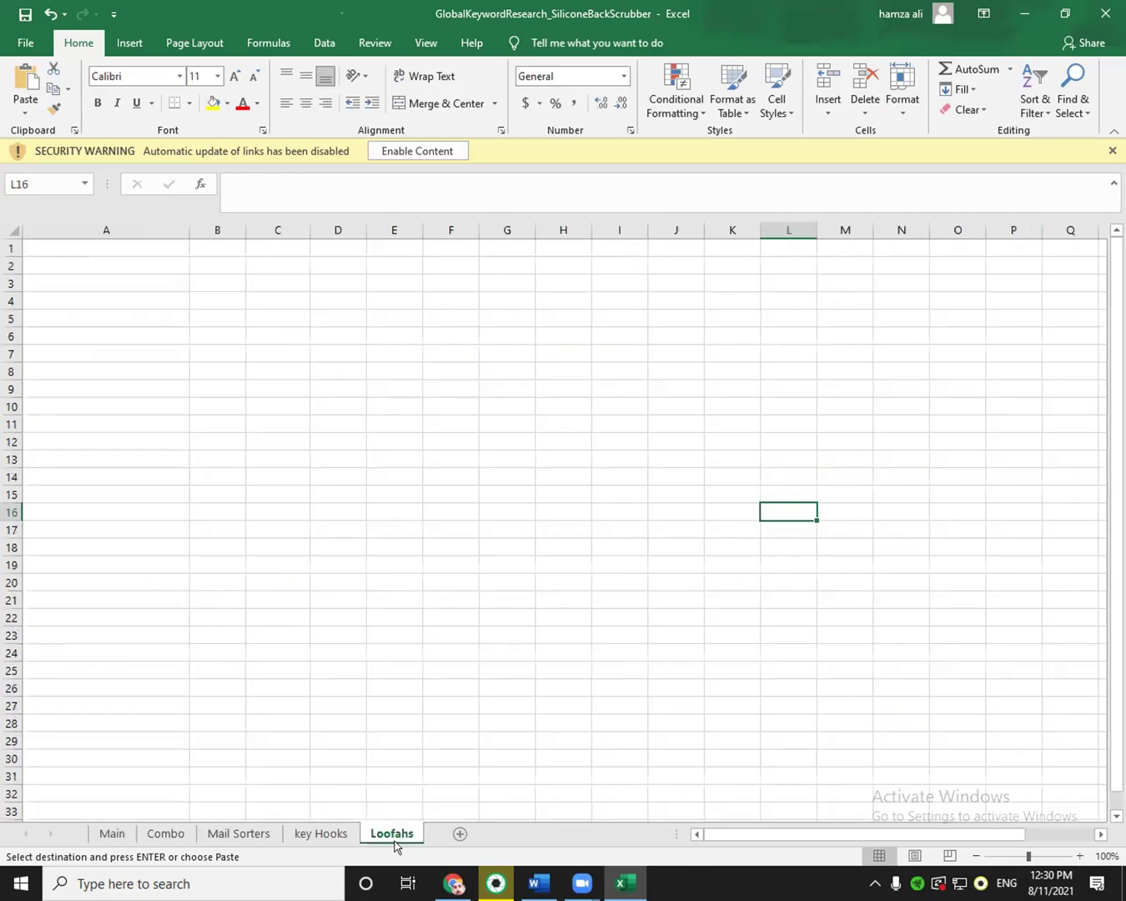
pyautogui.doubleClick(394, 832)
pyautogui.hotkey('ctrl', 'v')
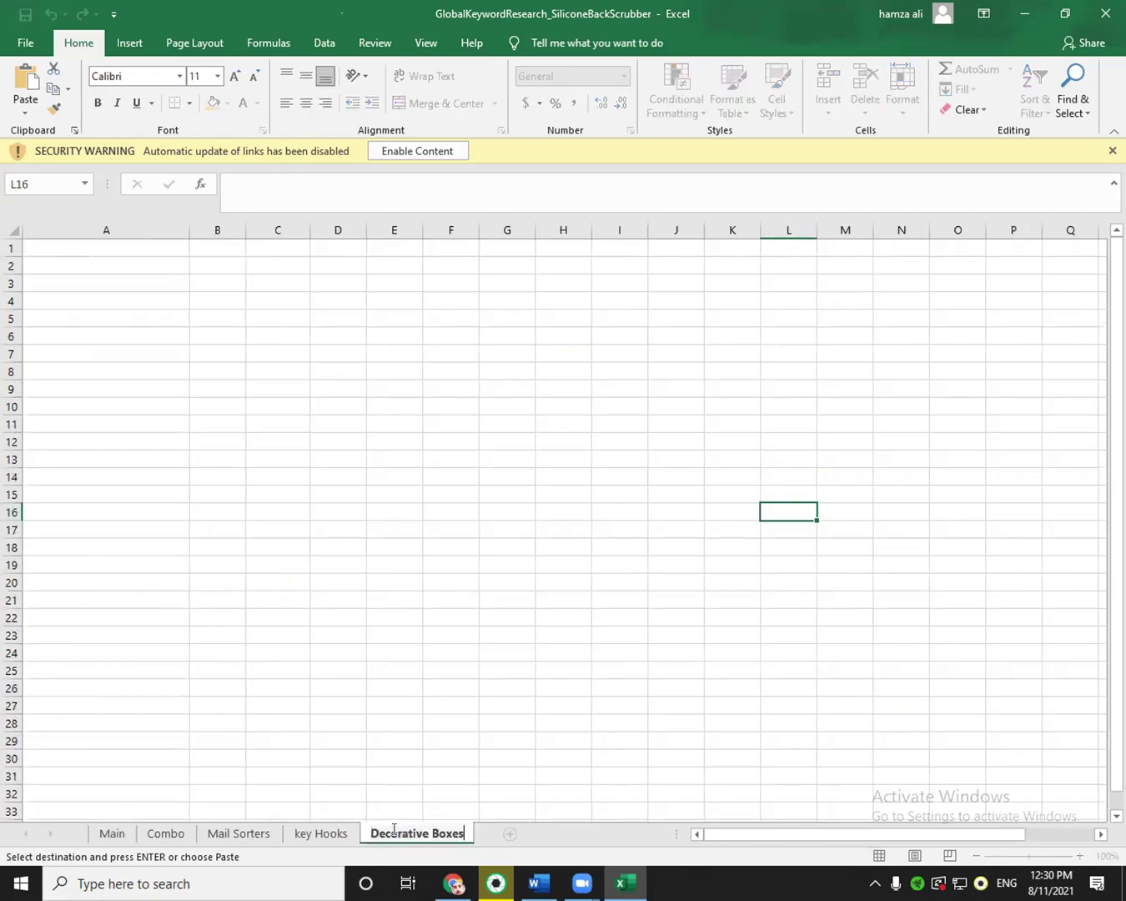
pyautogui.click(324, 586)
# Switch to Chrome with the Helium 10 Cerebro results and show the full list of downloaded files.
pyautogui.click(112, 833)
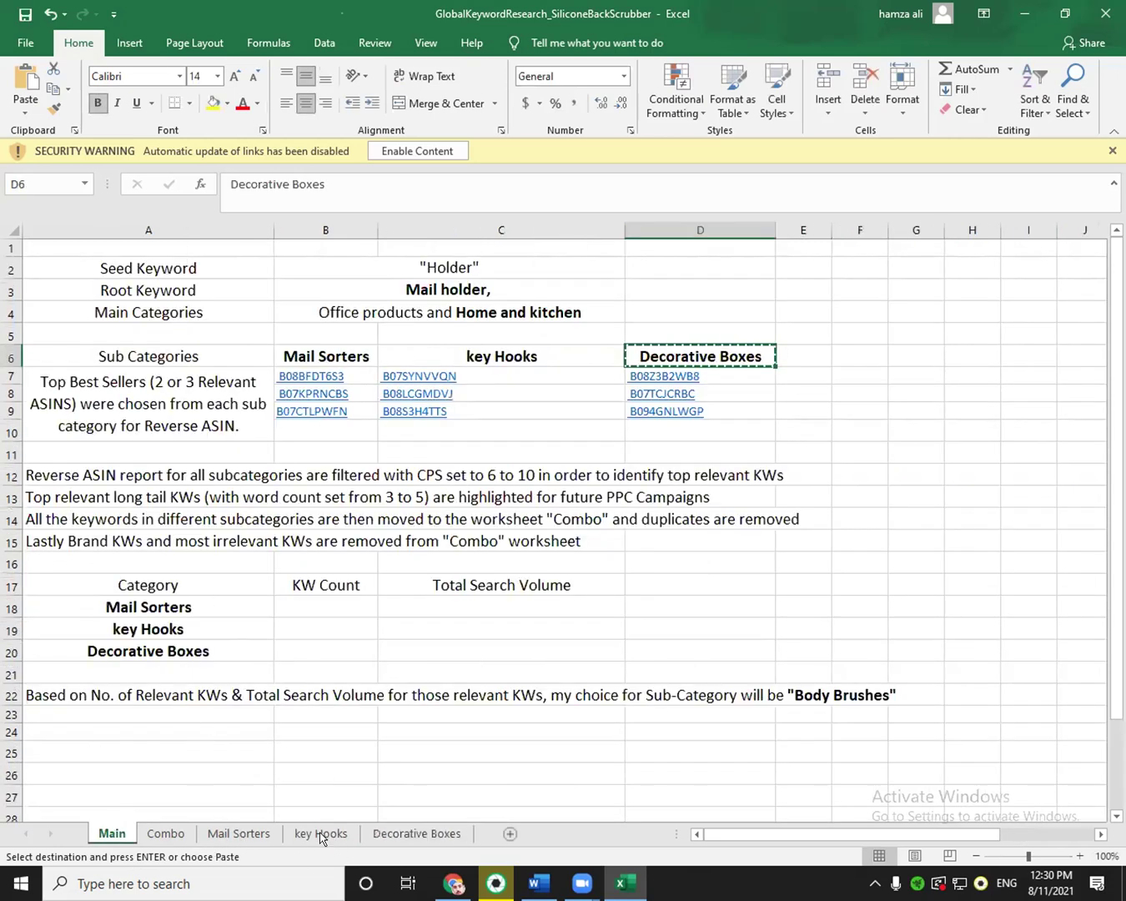
pyautogui.click(227, 834)
pyautogui.click(1021, 14)
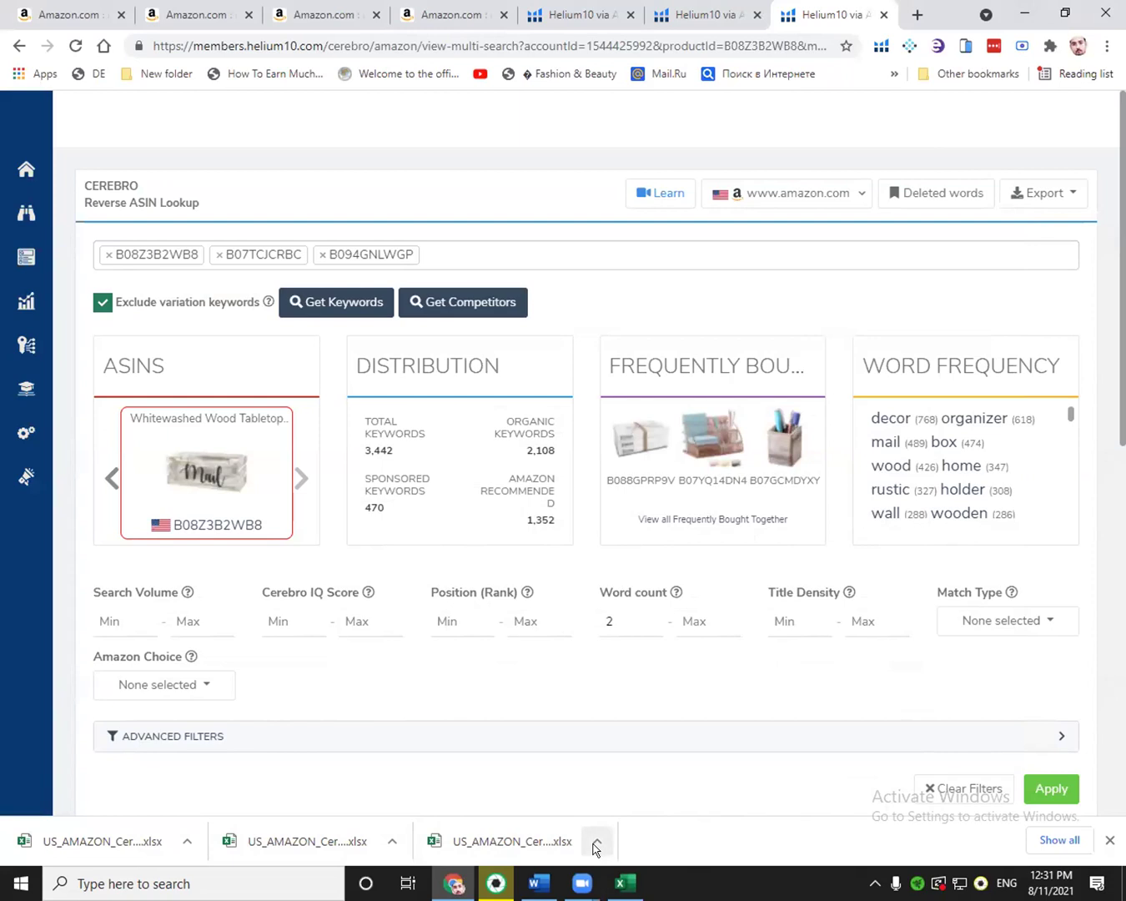
pyautogui.hotkey('ctrl', 'pageup')
pyautogui.hotkey('ctrl', 'pageup')
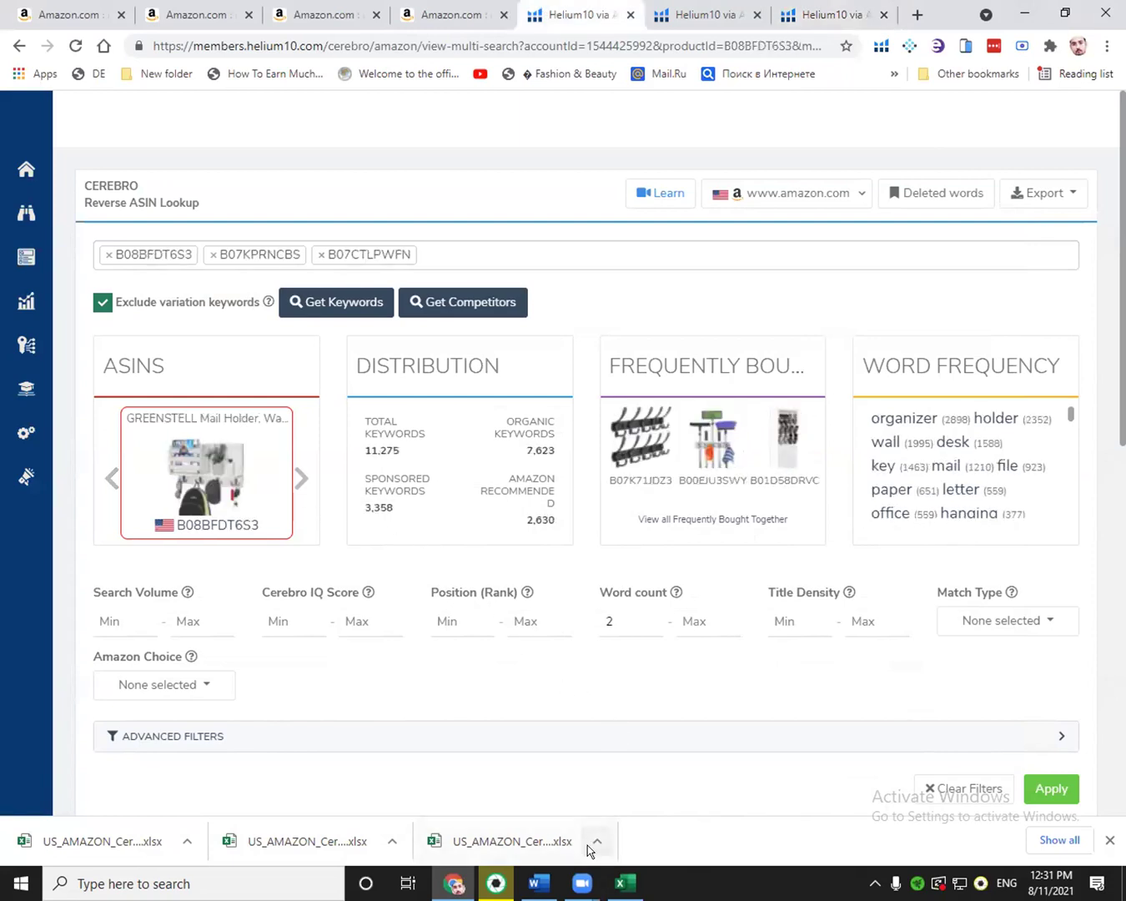
pyautogui.click(1057, 840)
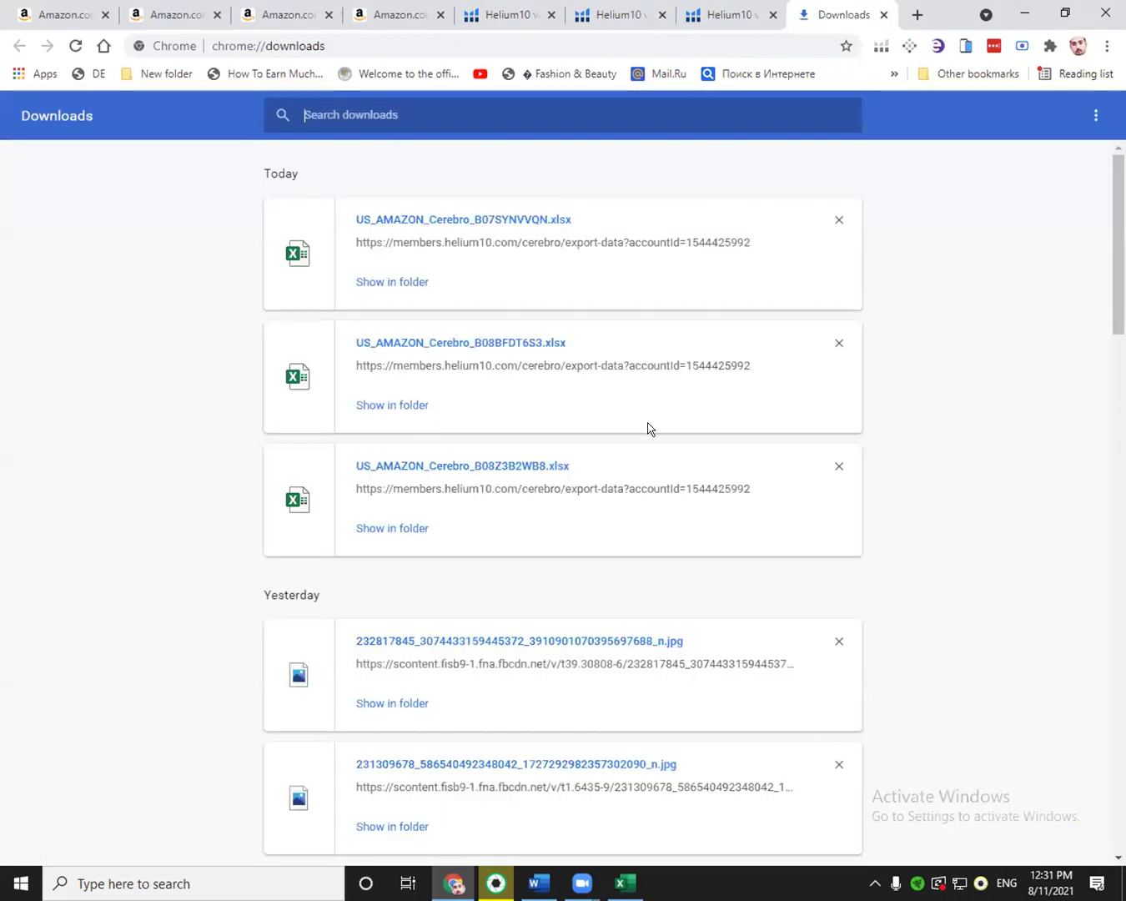
pyautogui.rightClick(397, 467)
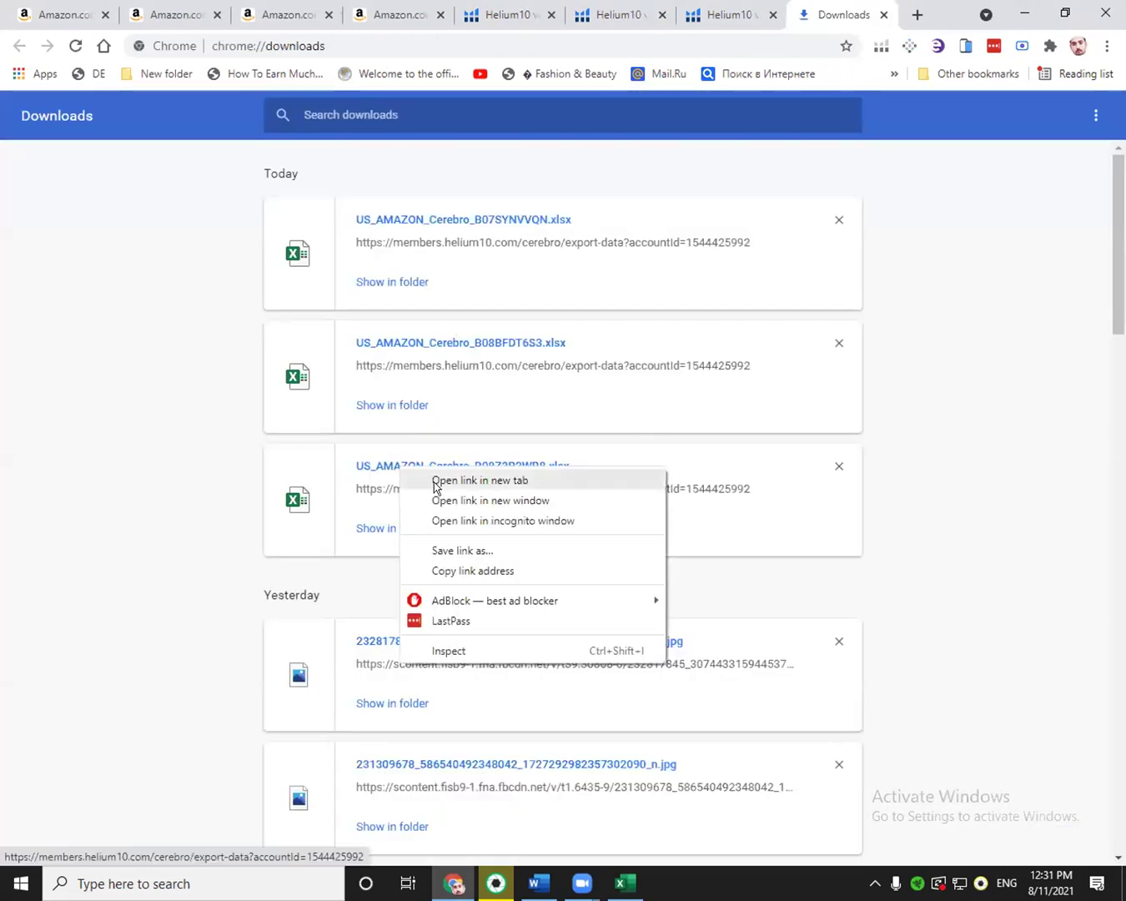
pyautogui.click(440, 484)
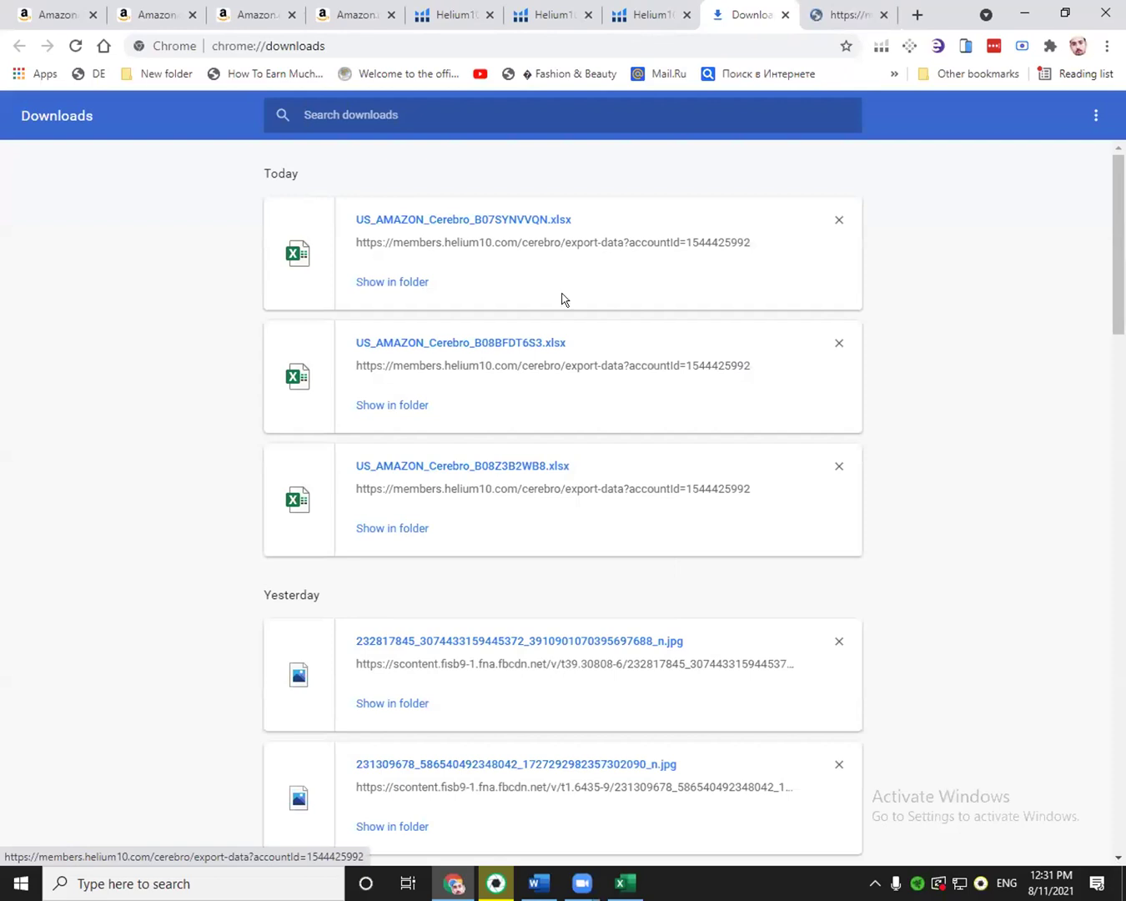
pyautogui.click(831, 15)
pyautogui.click(883, 15)
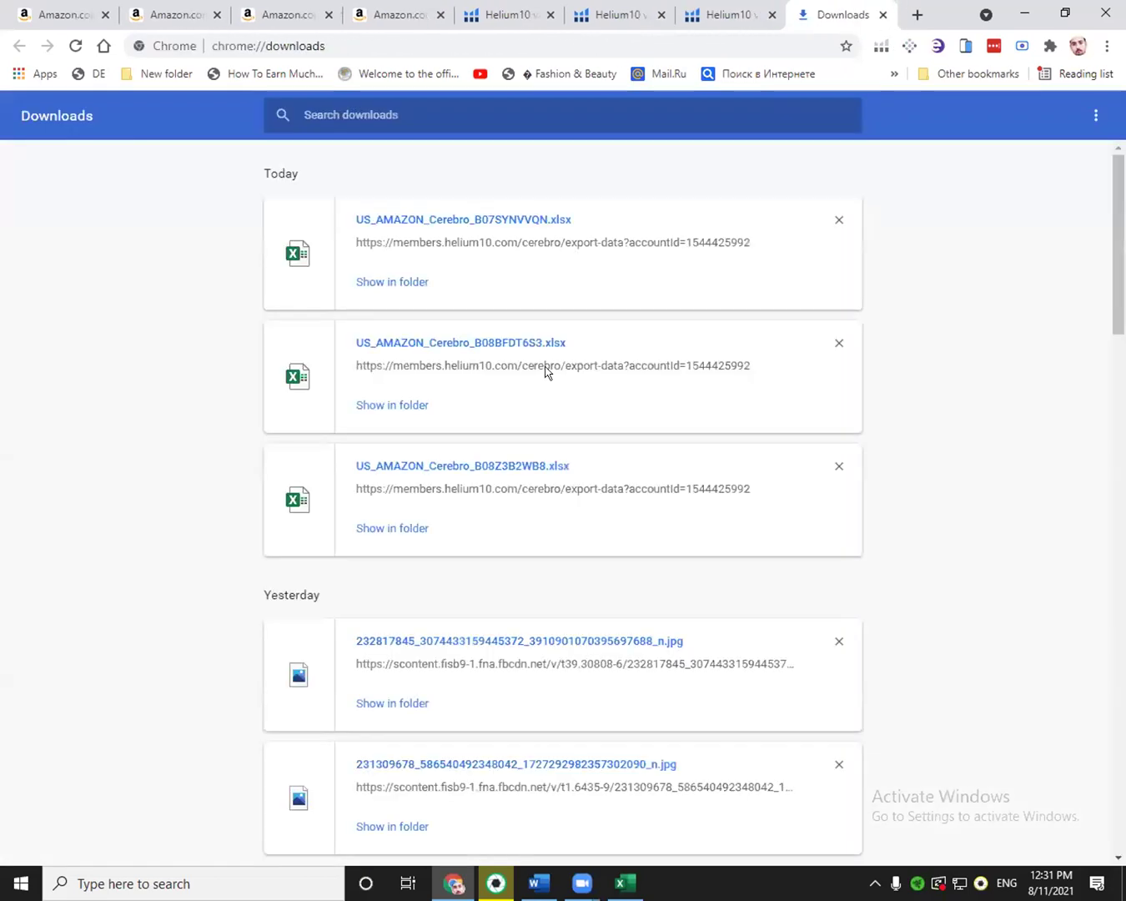
# Open the downloaded report US_AMAZON_Cerebro_B08Z3B2WB8.xlsx in Excel and enable editing.
pyautogui.click(489, 473)
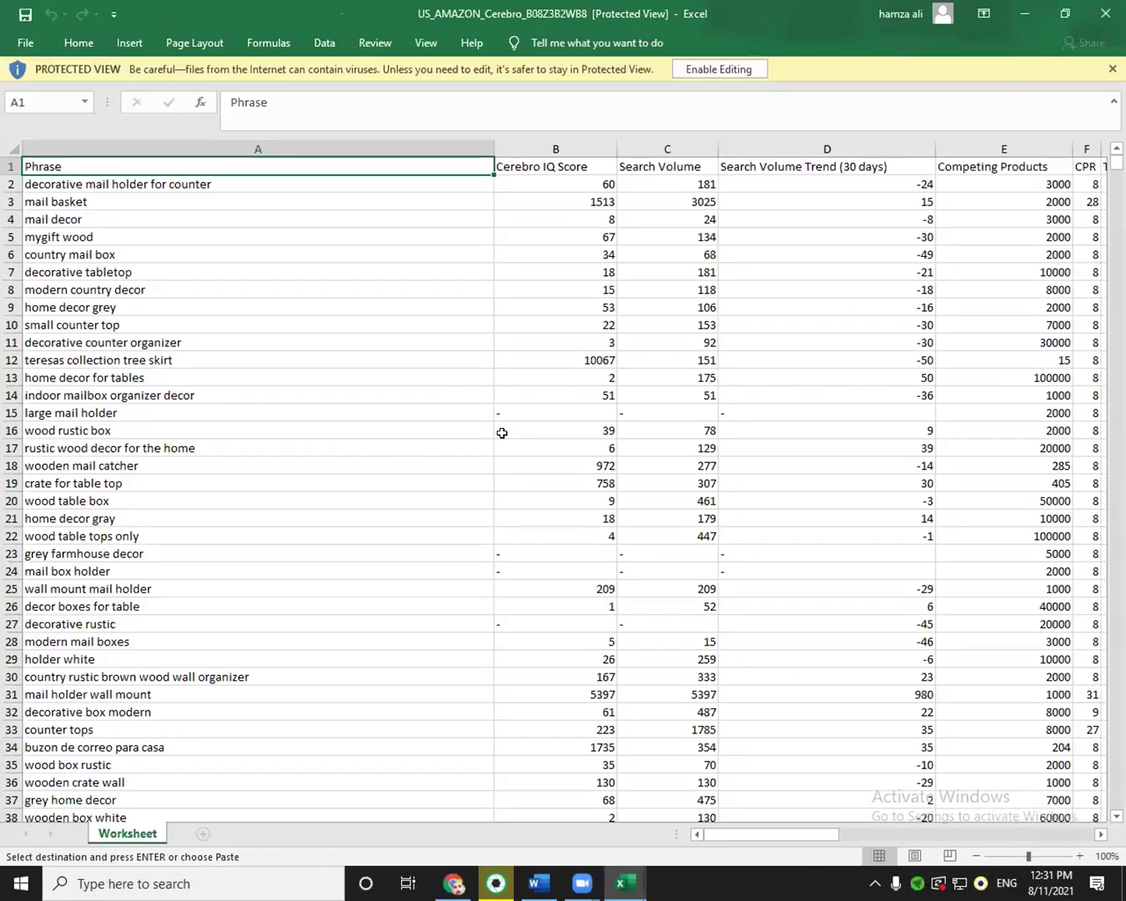
pyautogui.click(698, 70)
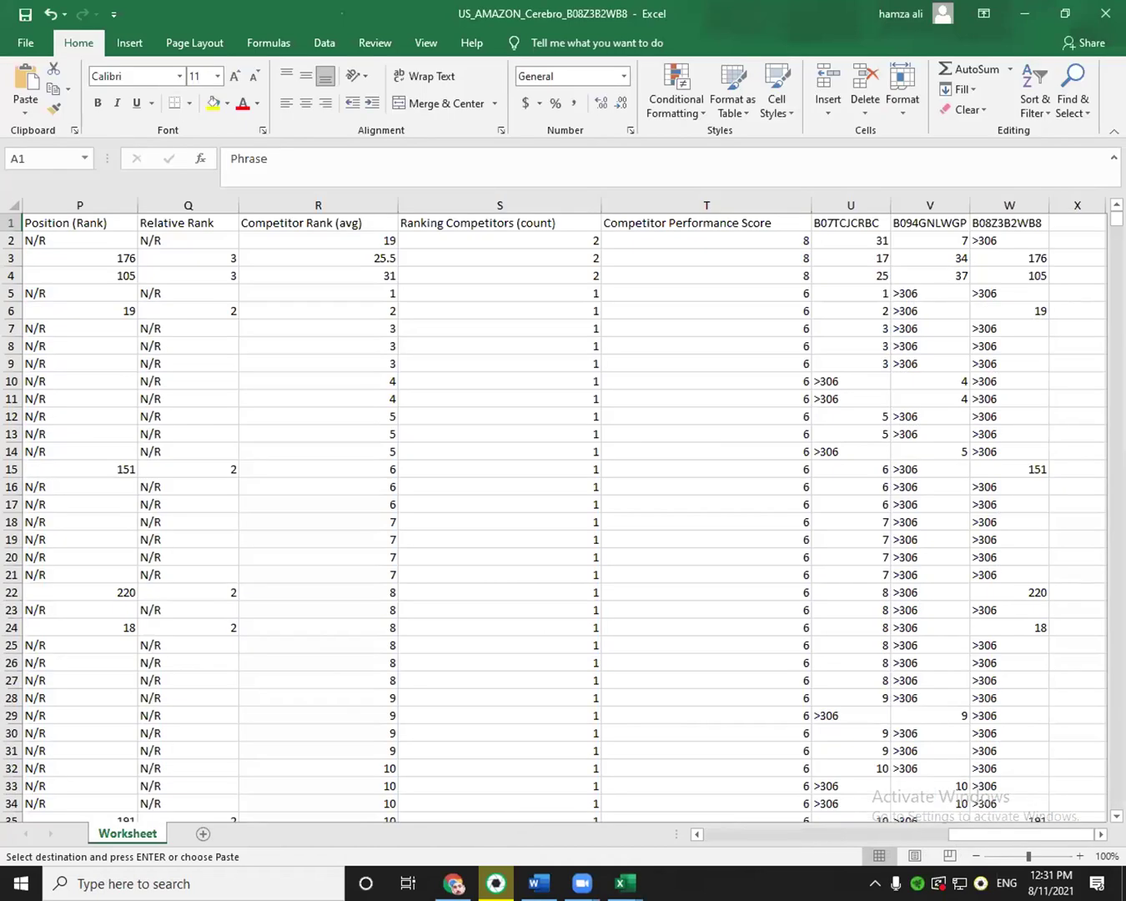
# Return to the Main sheet of the GlobalKeywordResearch_SiliconeBackScrubber workbook and review its note on filtering the Reverse ASIN reports.
pyautogui.moveTo(623, 882)
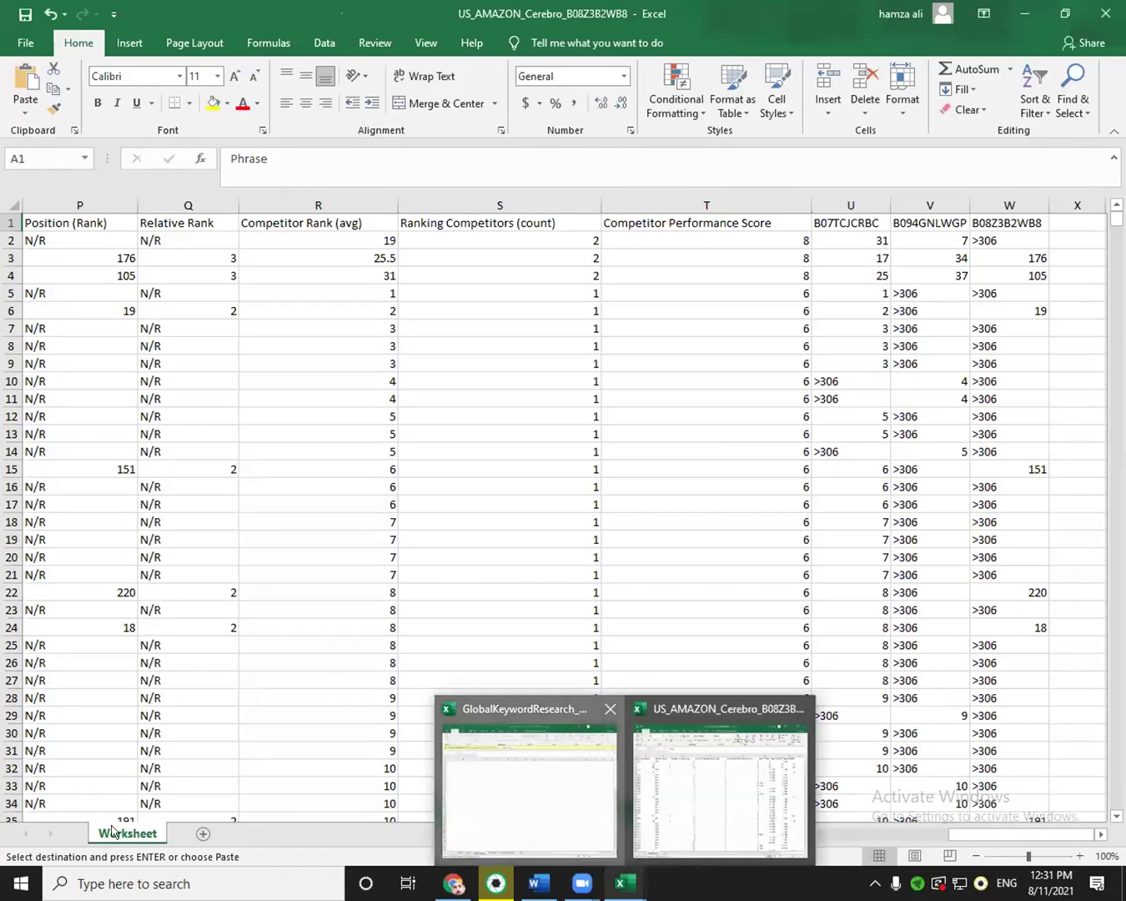
pyautogui.hotkey('alt', 'Tab')
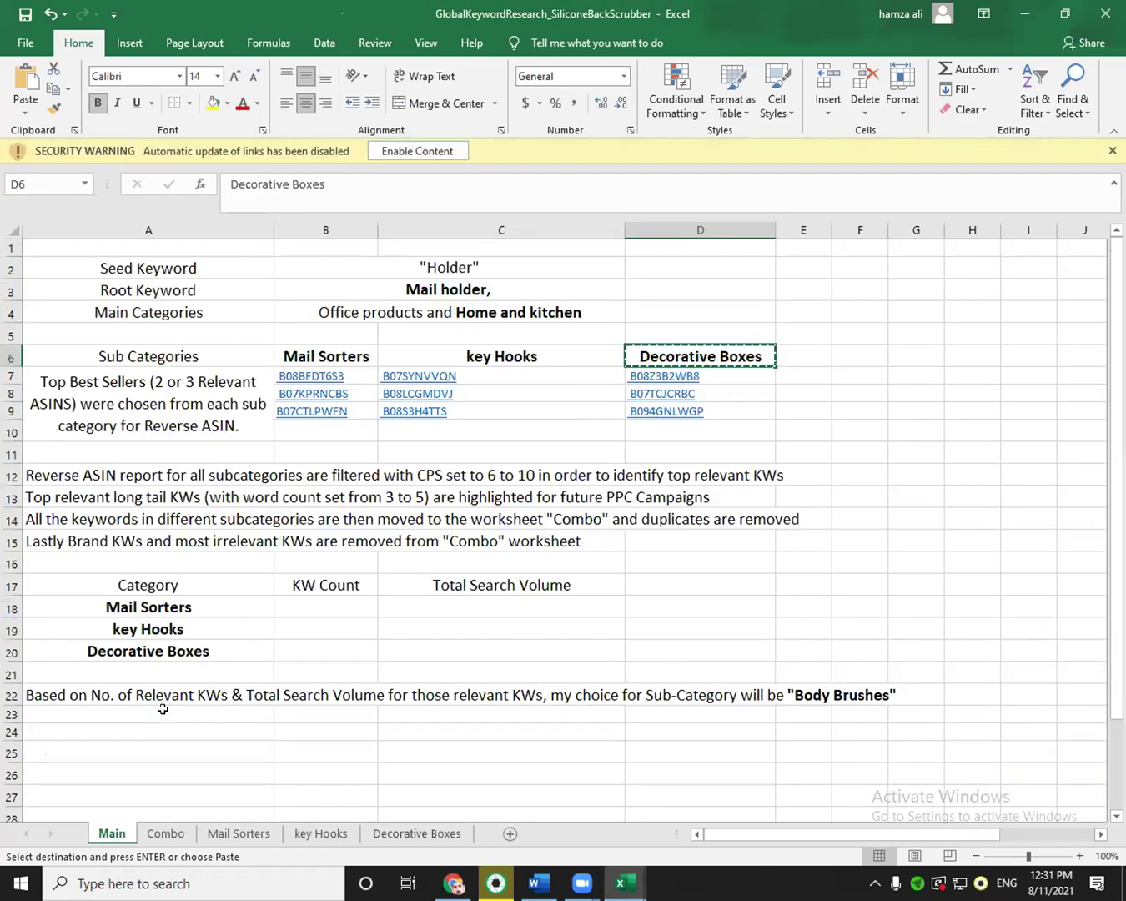
pyautogui.press('F1')
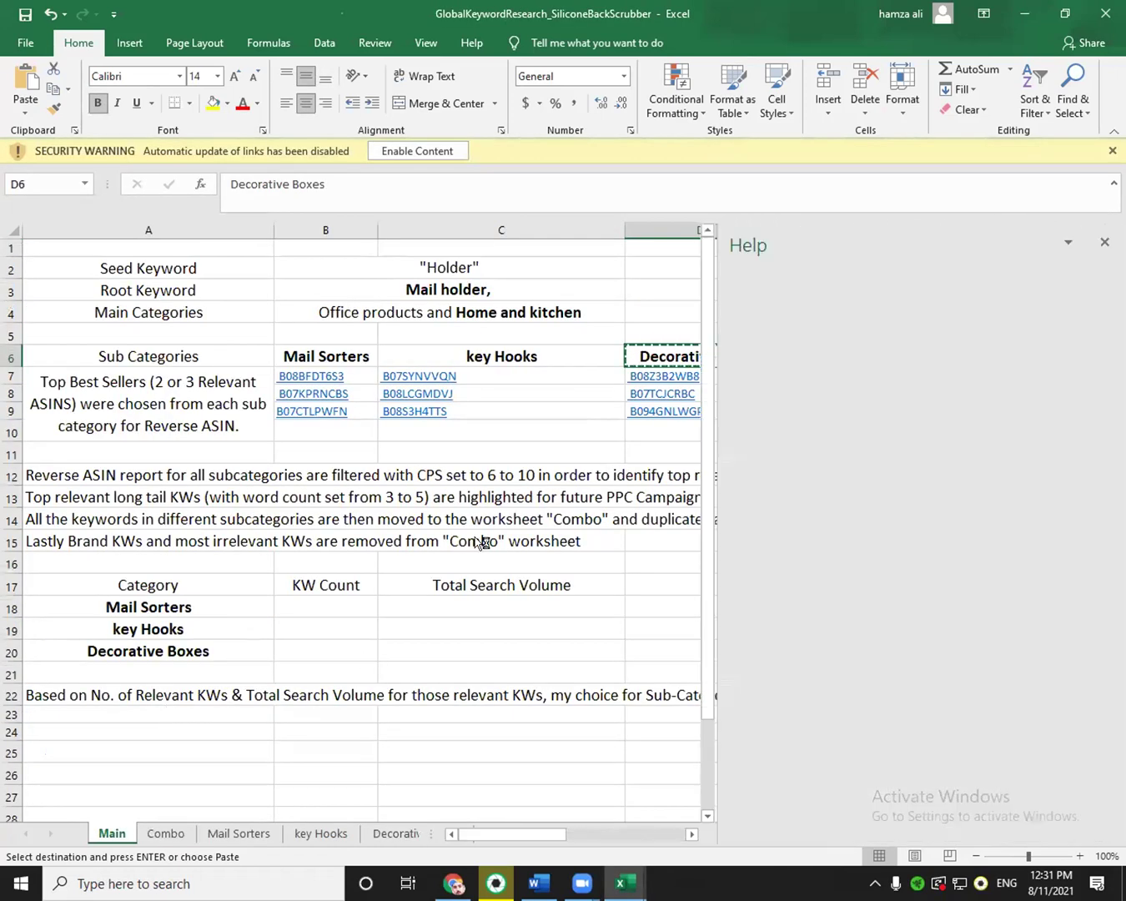
pyautogui.click(1105, 242)
pyautogui.click(586, 468)
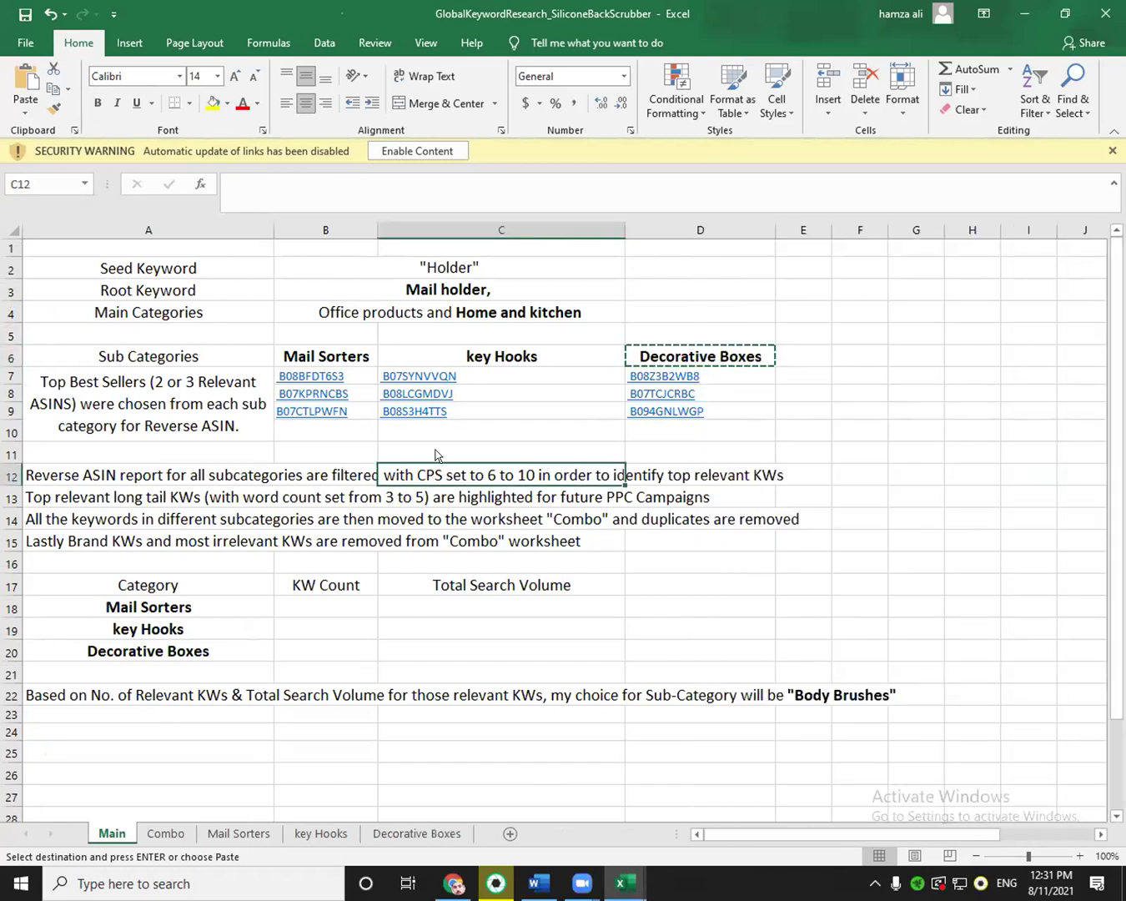
pyautogui.hotkey('alt', 'Tab')
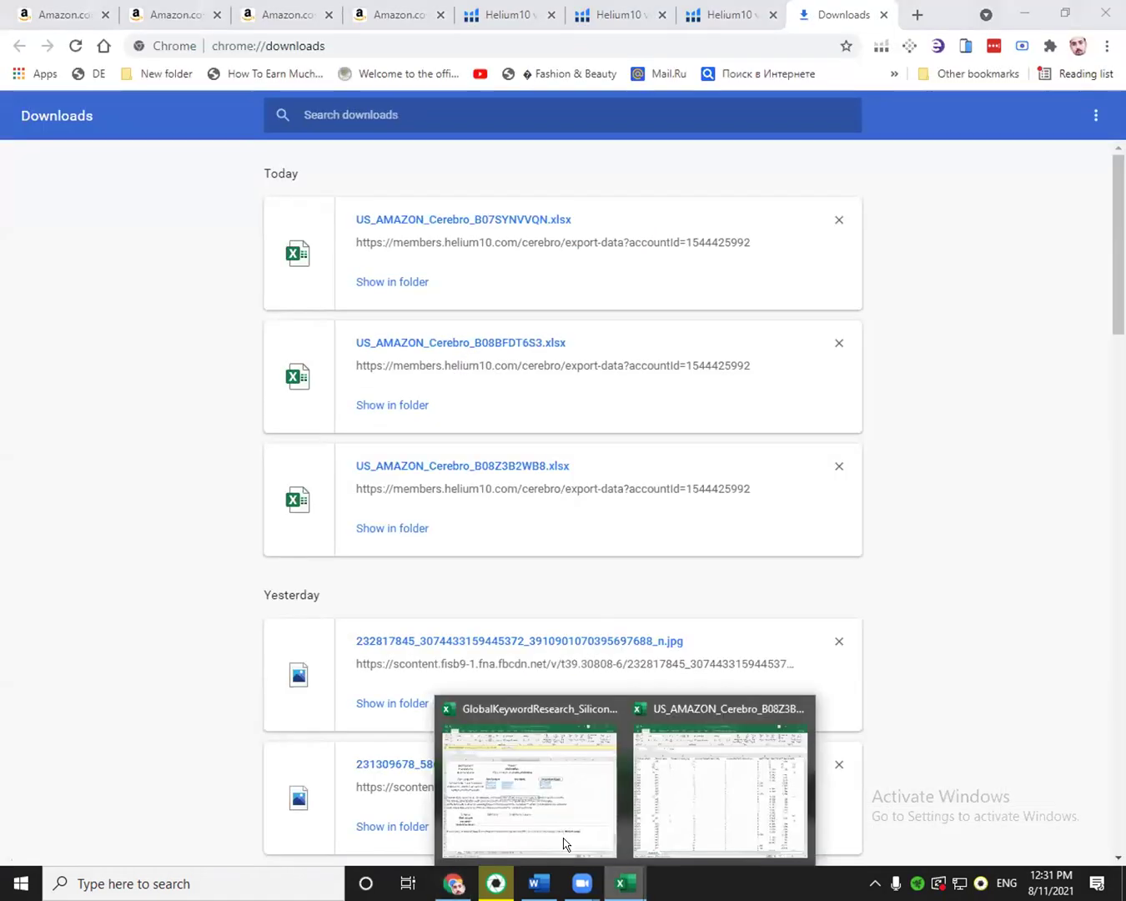
pyautogui.click(569, 841)
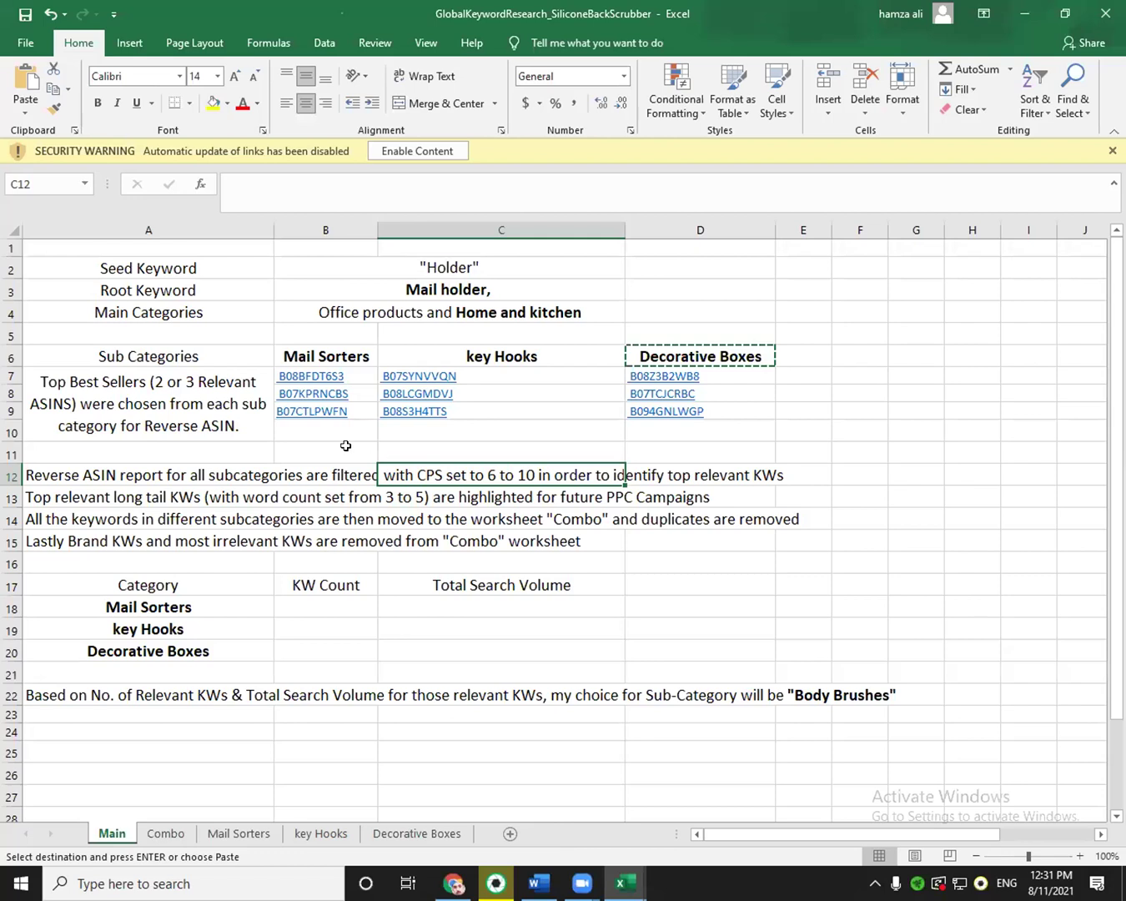
pyautogui.click(345, 444)
pyautogui.press('Escape')
pyautogui.press('Right')
pyautogui.press('Right')
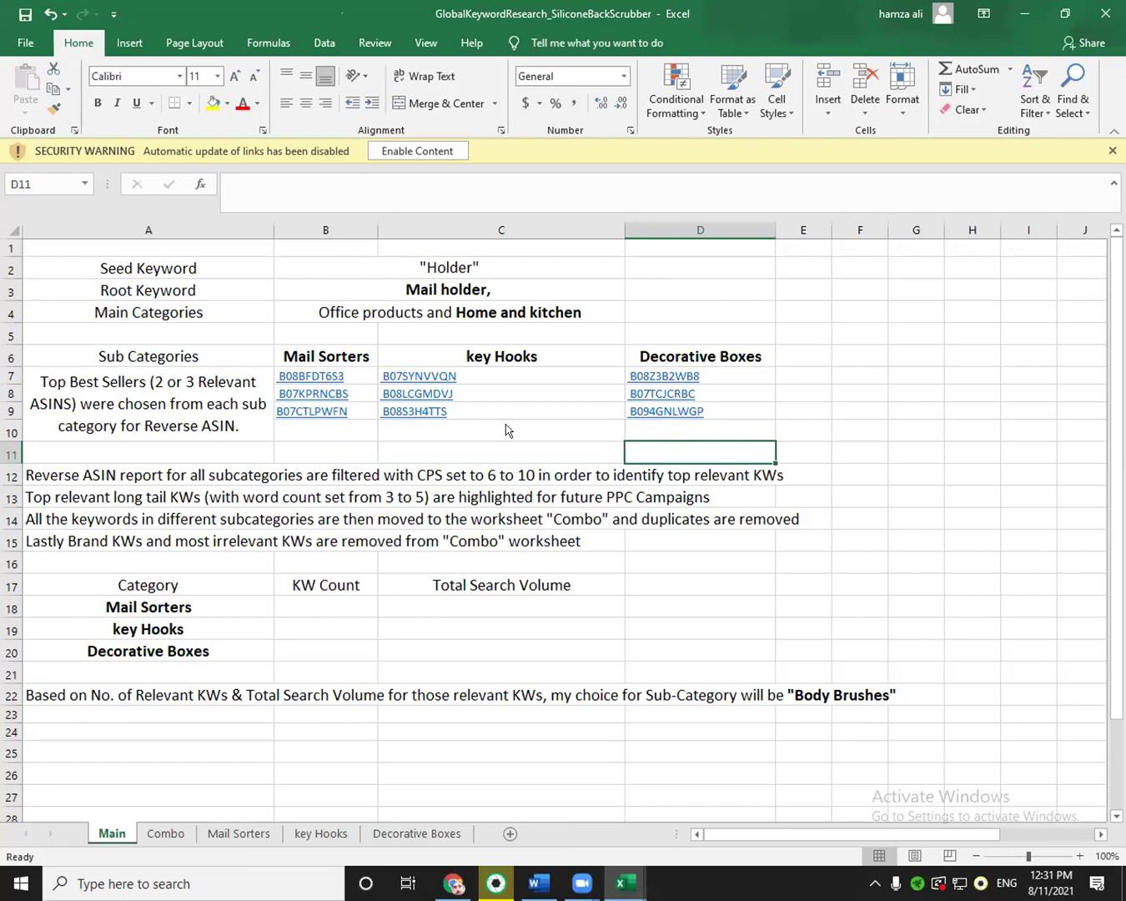
pyautogui.hotkey('alt', 'Tab')
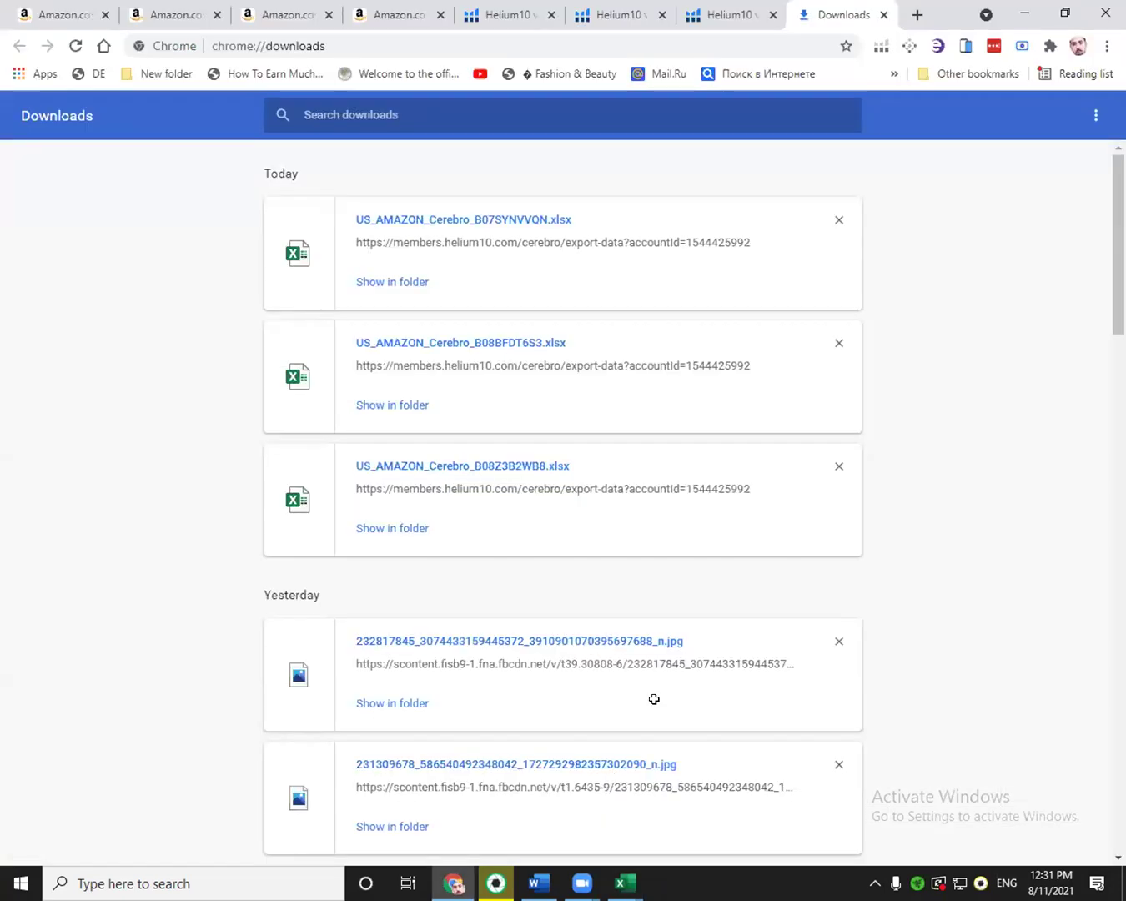
pyautogui.hotkey('alt', 'Tab')
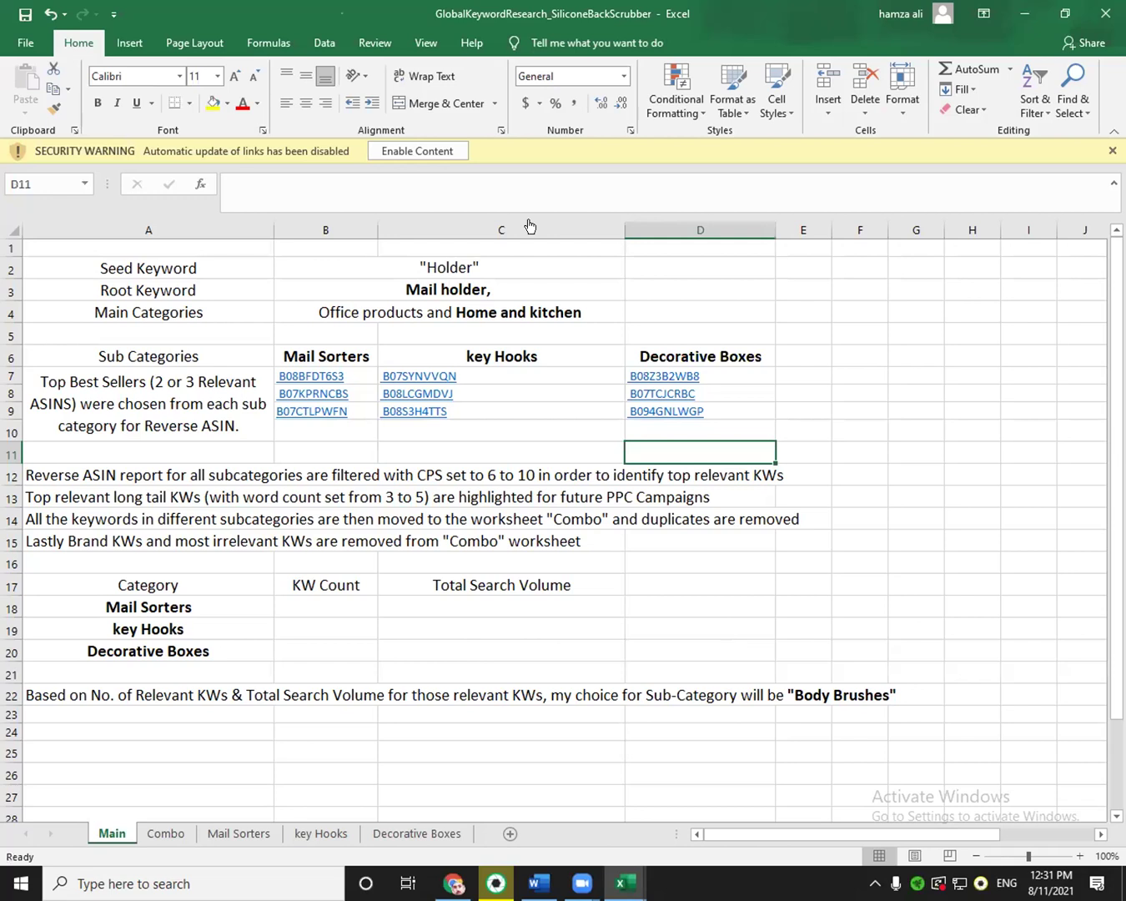
# Bring up the downloaded report US_AMAZON_Cerebro_B07SYNVVQN and enable editing in it.
pyautogui.hotkey('alt', 'Tab')
pyautogui.hotkey('alt', 'Tab')
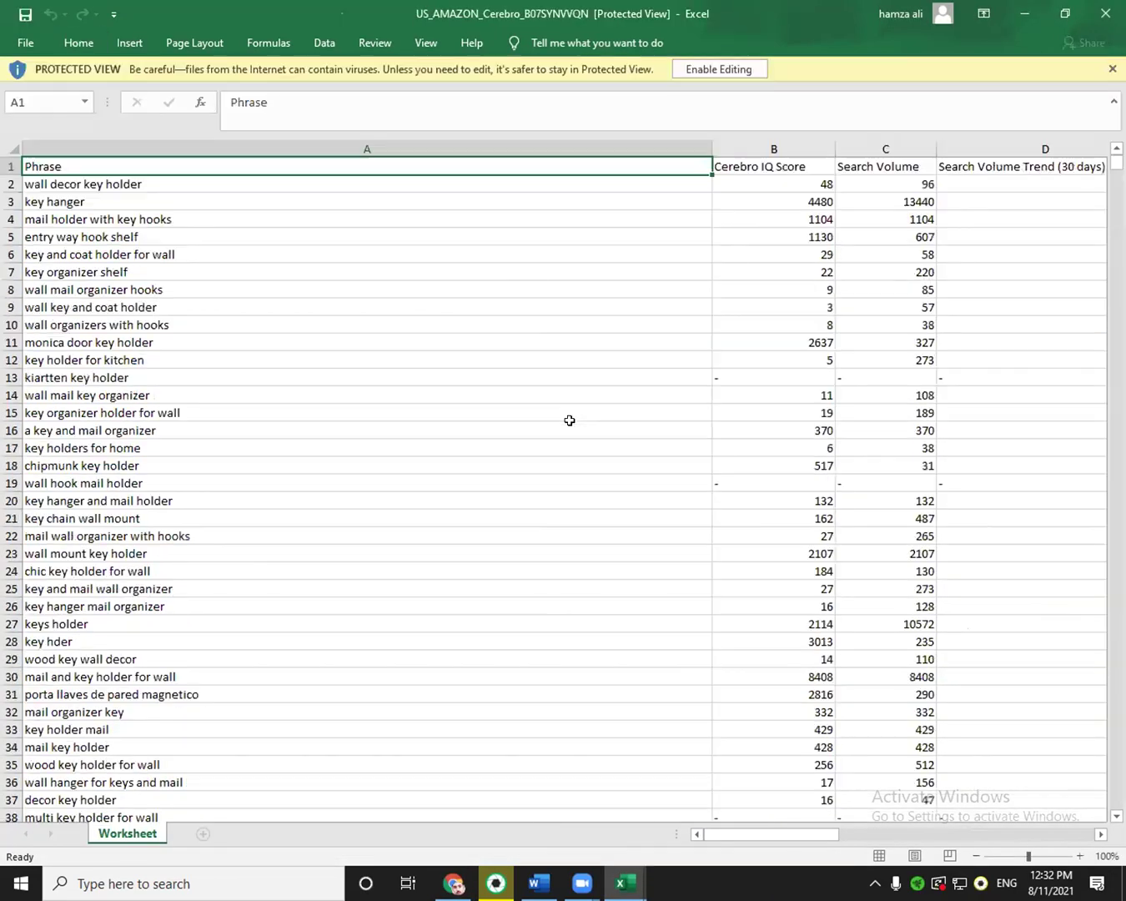
pyautogui.click(755, 69)
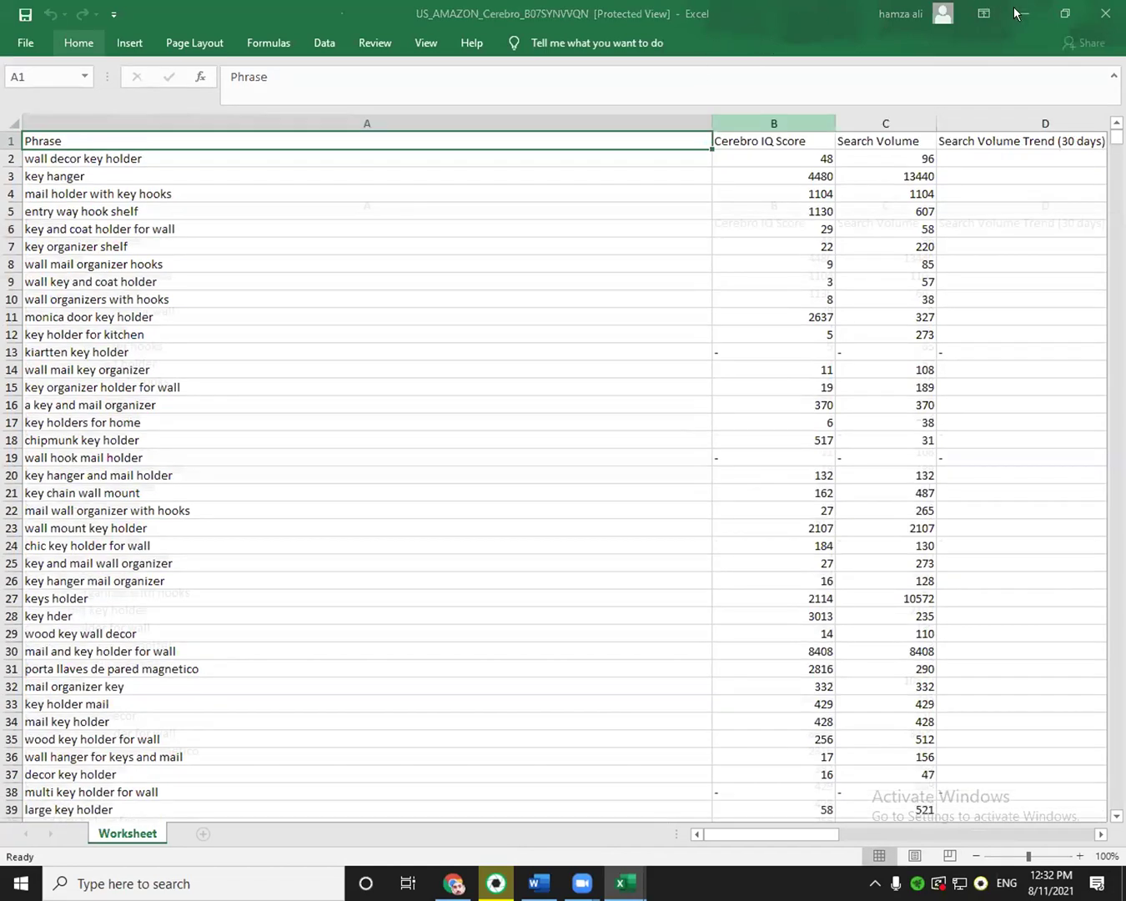
# Bring up the US_AMAZON_Cerebro_B08BFDT6S3 report and look through its columns.
pyautogui.hotkey('alt', 'Tab')
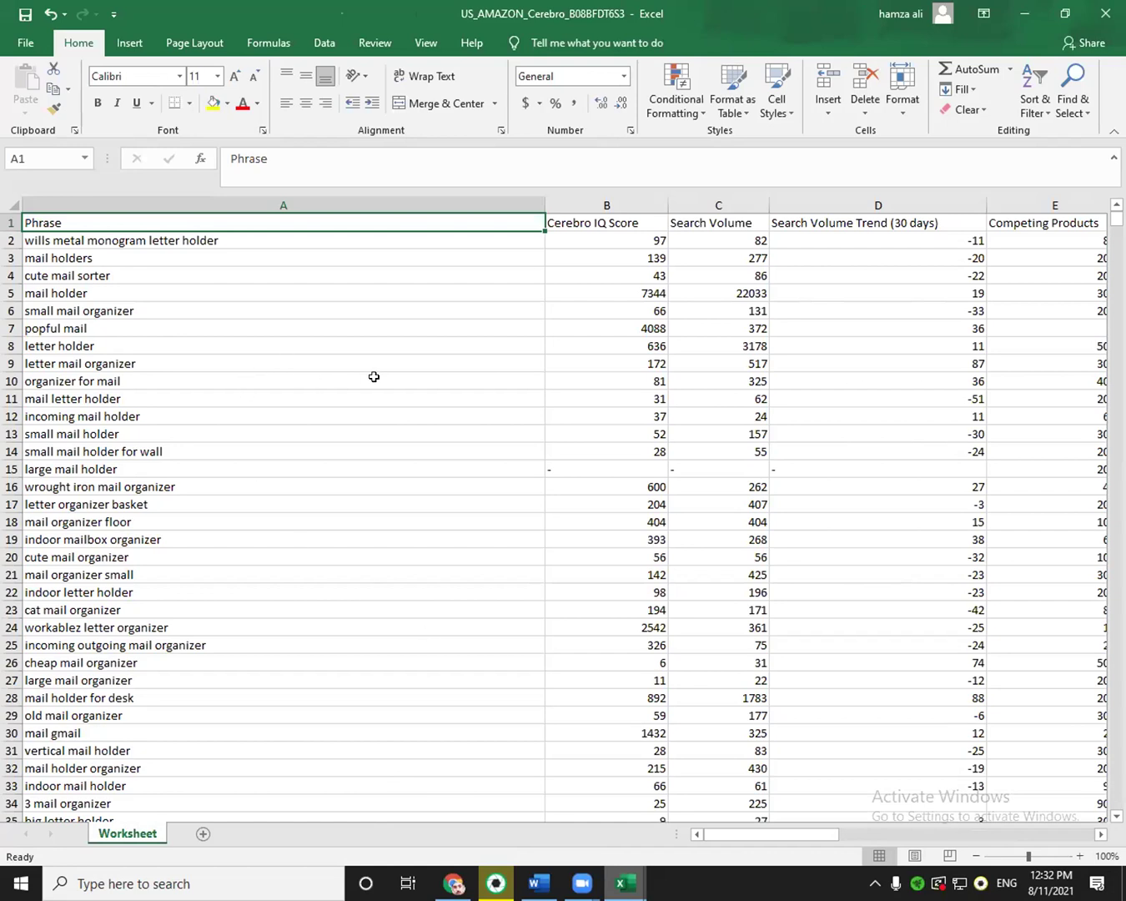
pyautogui.hotkey('alt', 'Tab')
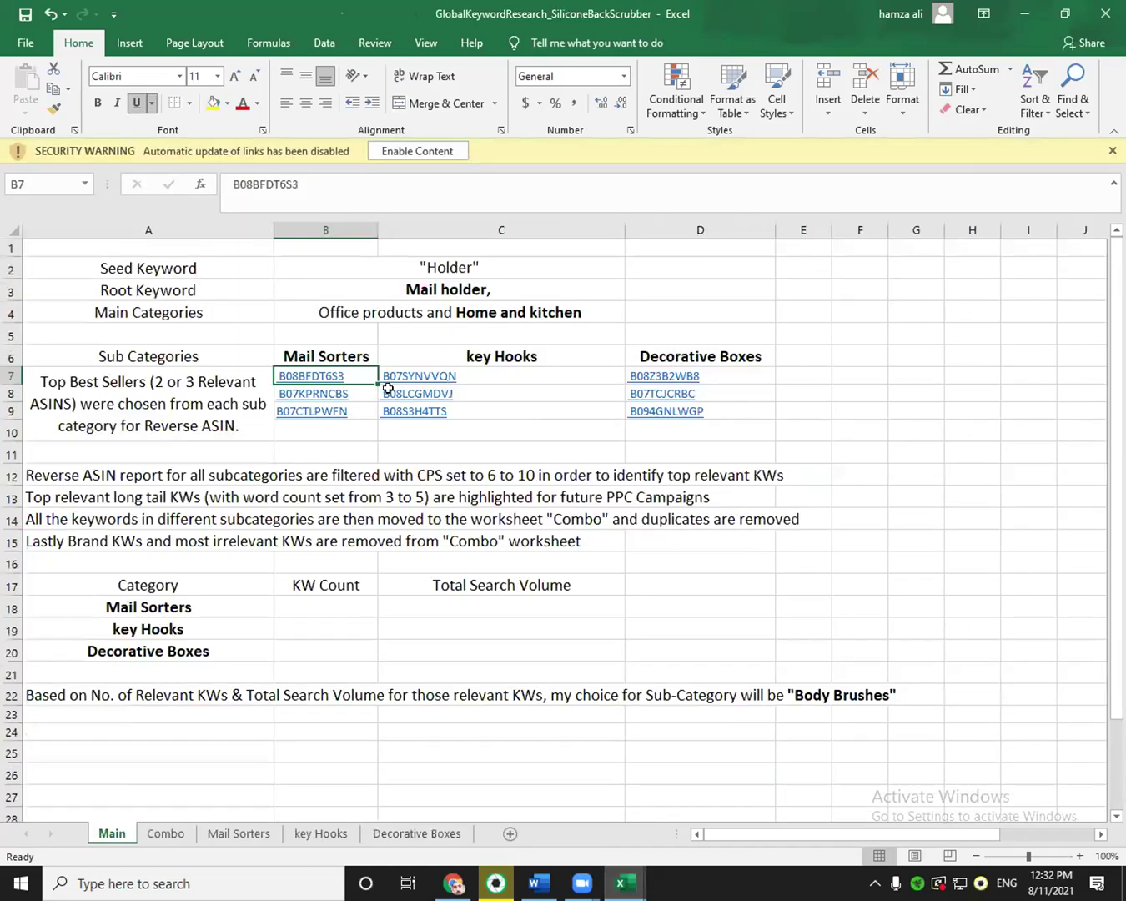
pyautogui.click(1024, 17)
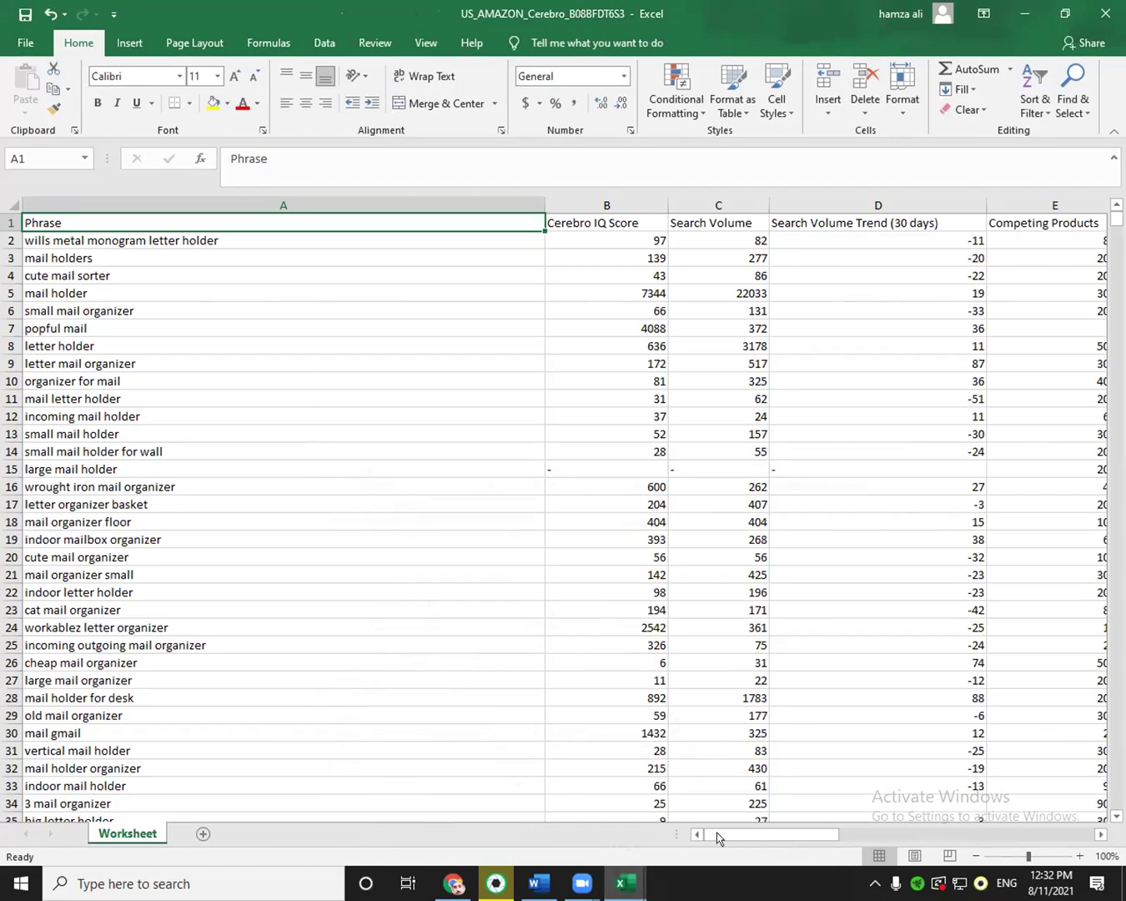
pyautogui.moveTo(819, 831); pyautogui.dragTo(867, 821)
pyautogui.moveTo(972, 806); pyautogui.dragTo(659, 824)
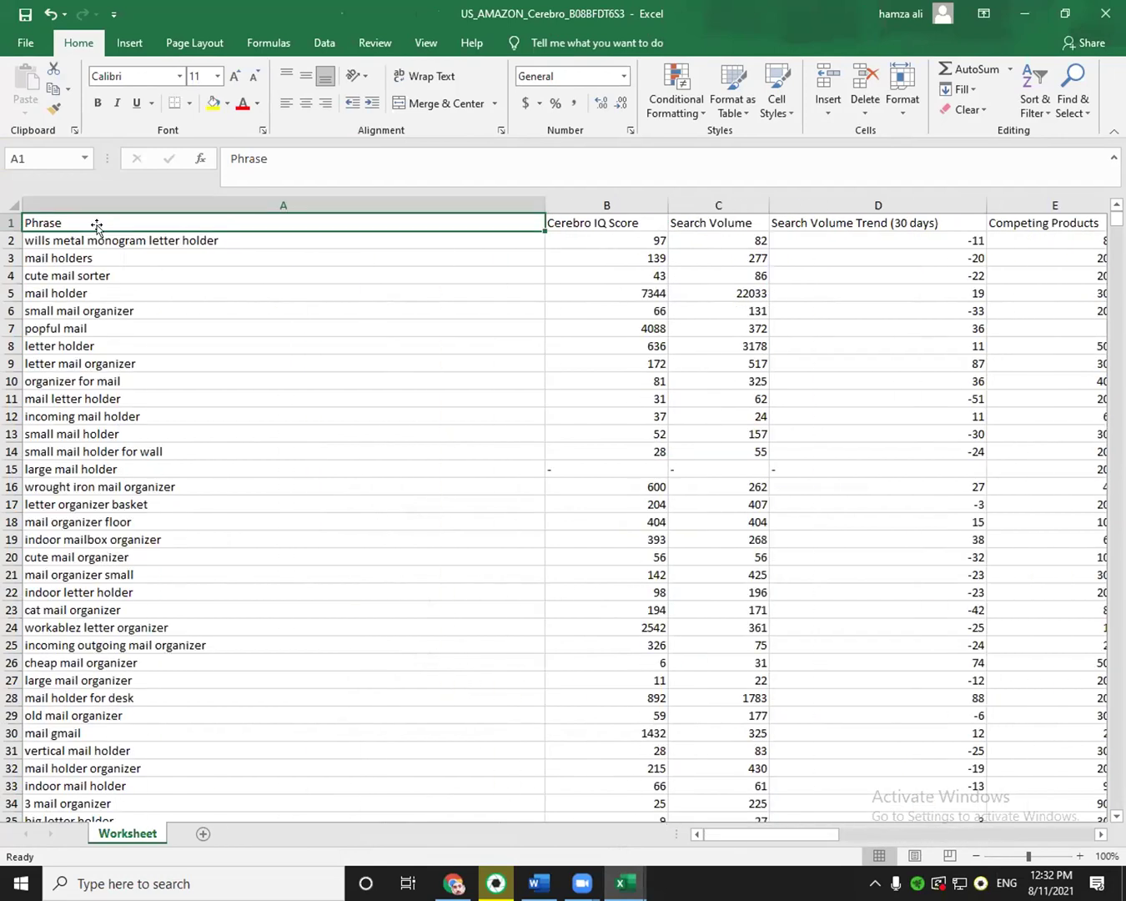
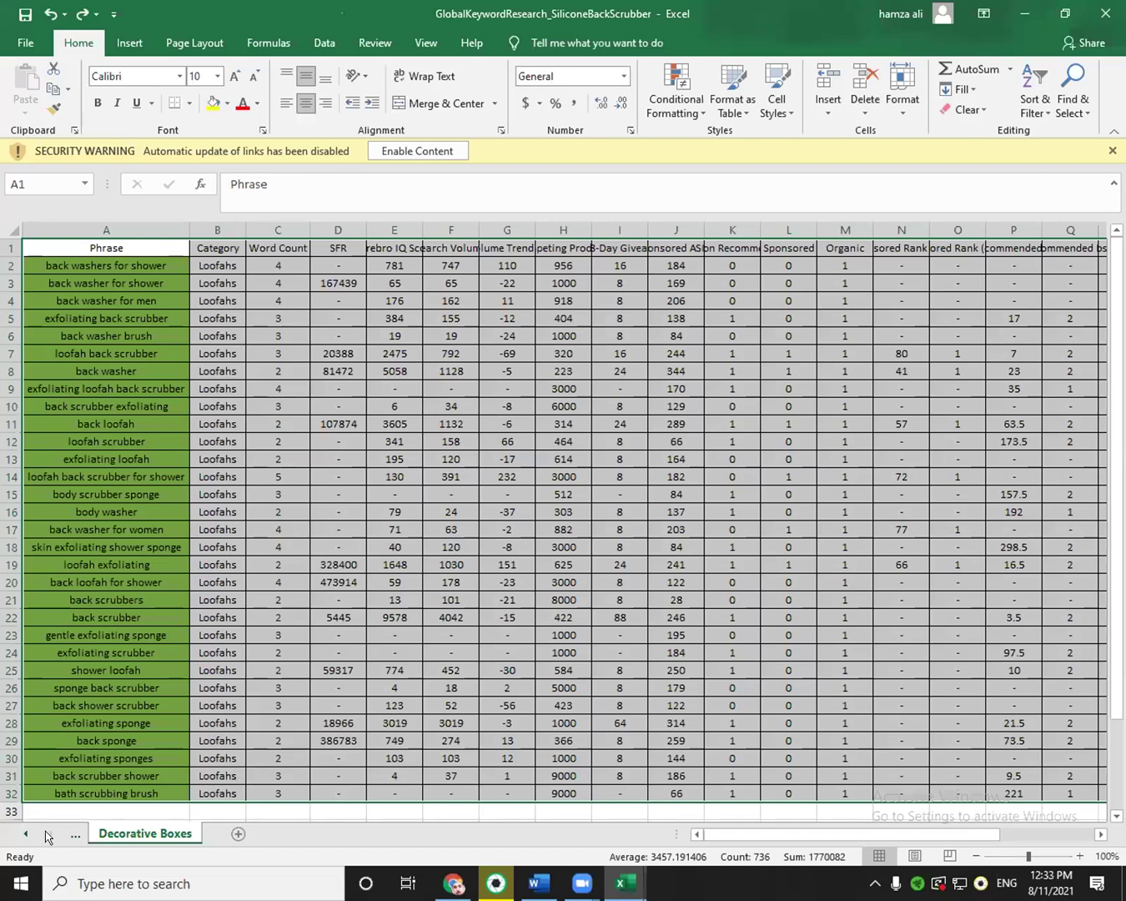
# Delete the old Loofahs keyword table from the Decorative Boxes worksheet, shifting the cells left.
pyautogui.click(26, 834)
pyautogui.click(25, 834)
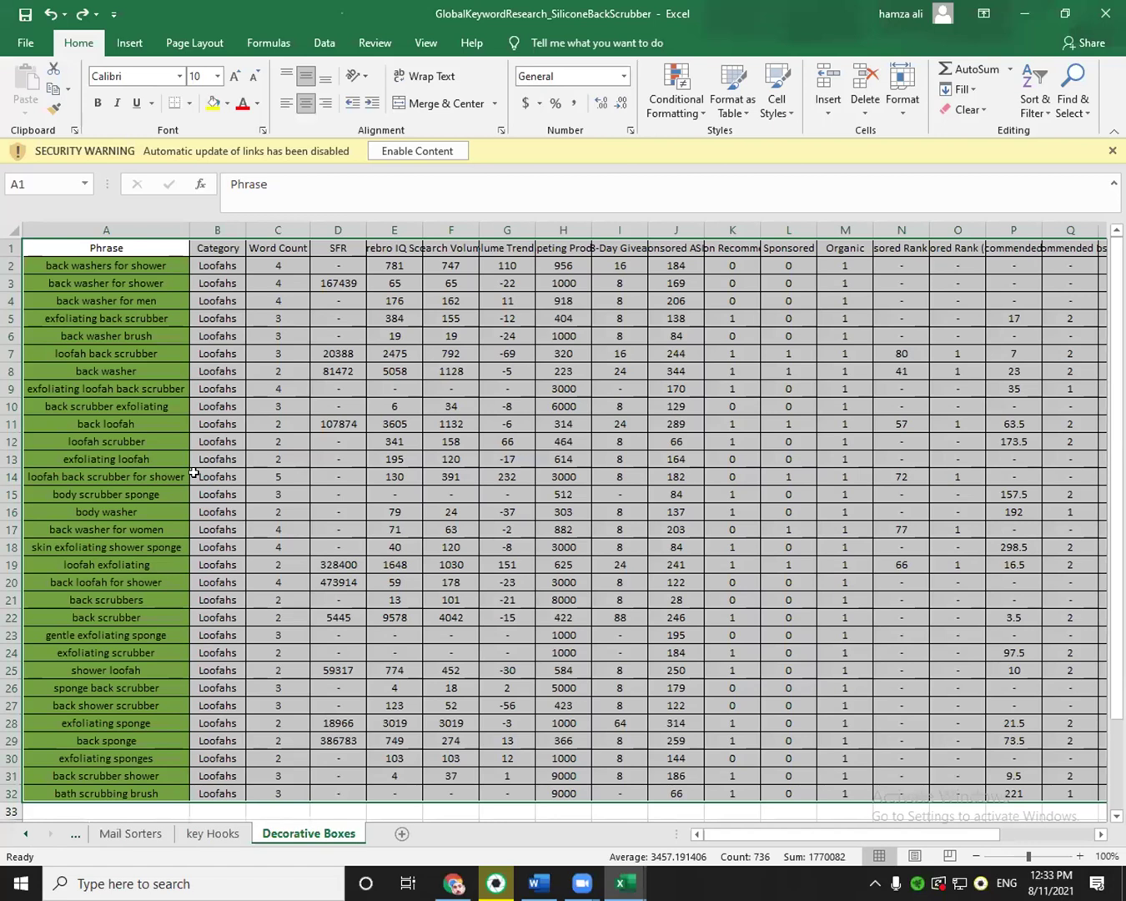
pyautogui.rightClick(189, 423)
pyautogui.click(247, 590)
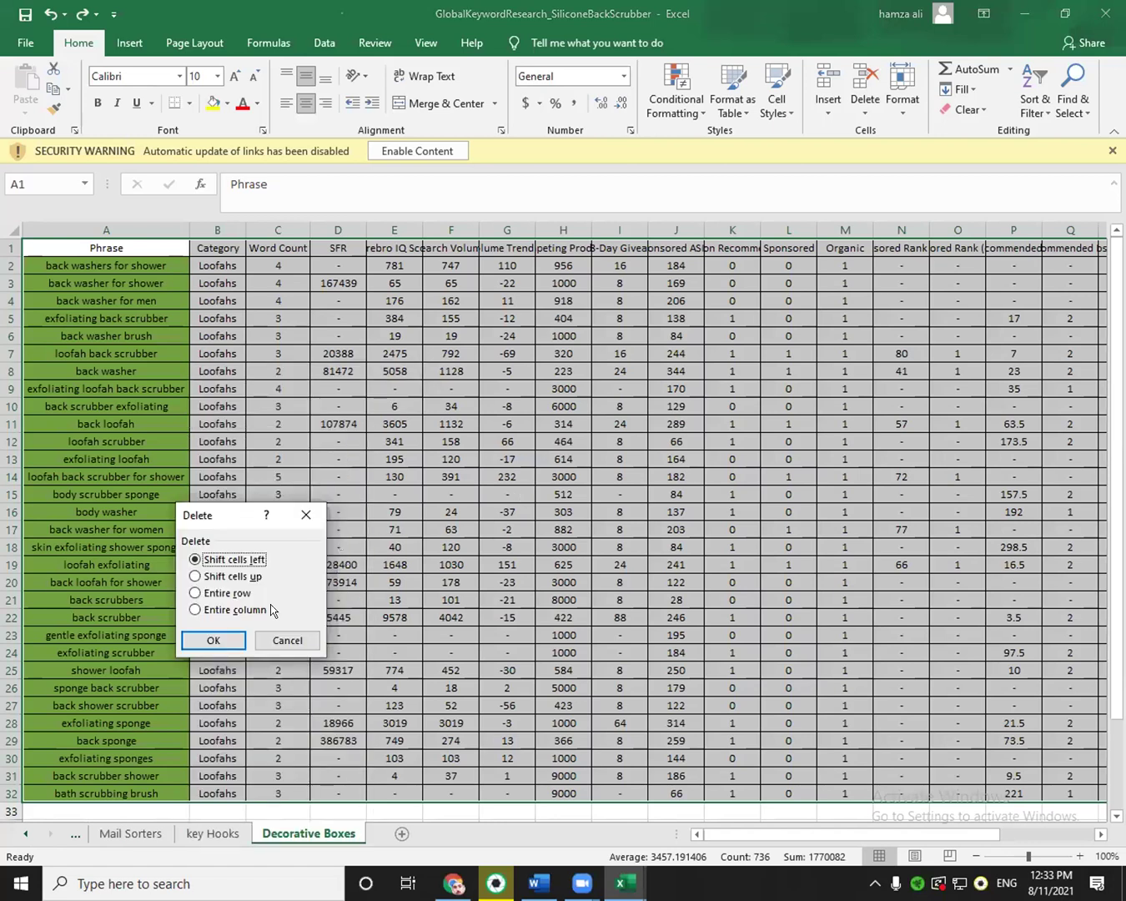
pyautogui.click(217, 640)
# Check the key Hooks and Mail Sorters worksheets for leftover data and delete the old keyword table from the Combo worksheet.
pyautogui.click(199, 830)
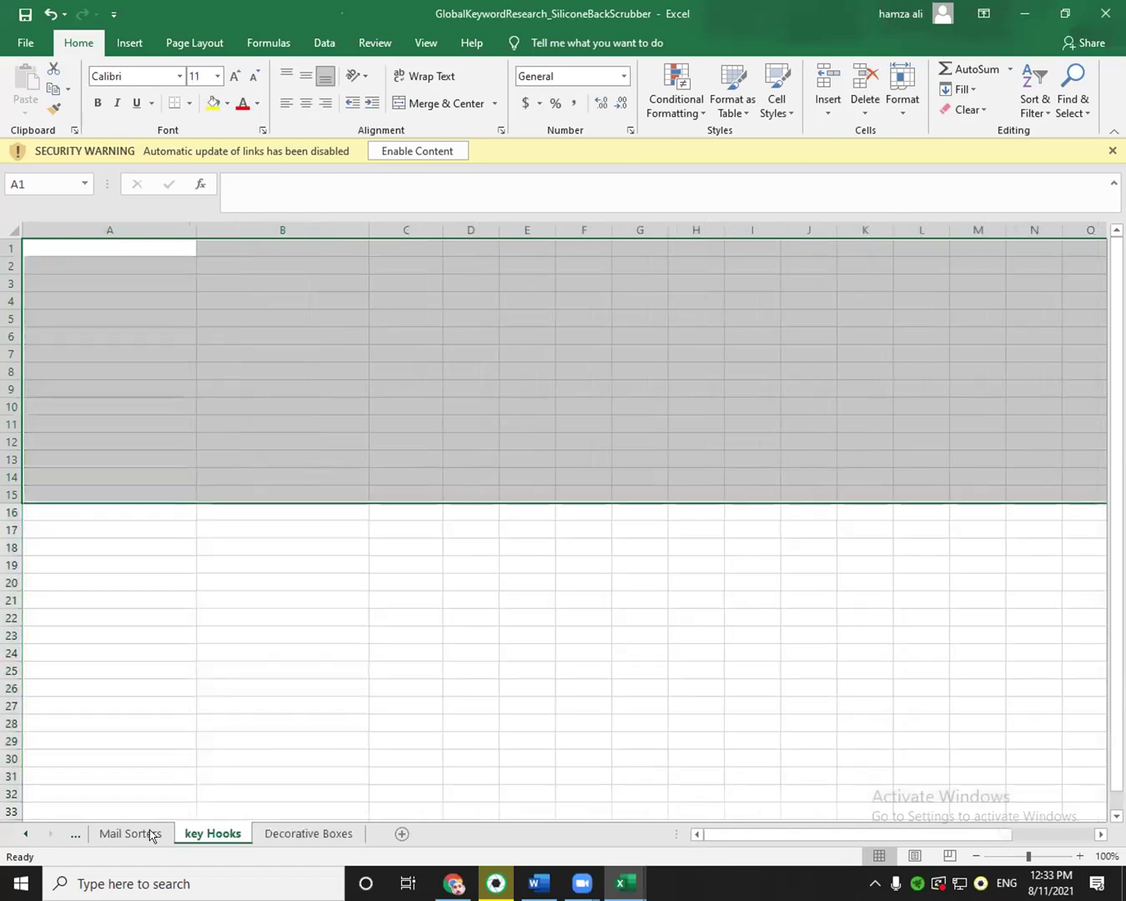
pyautogui.click(133, 833)
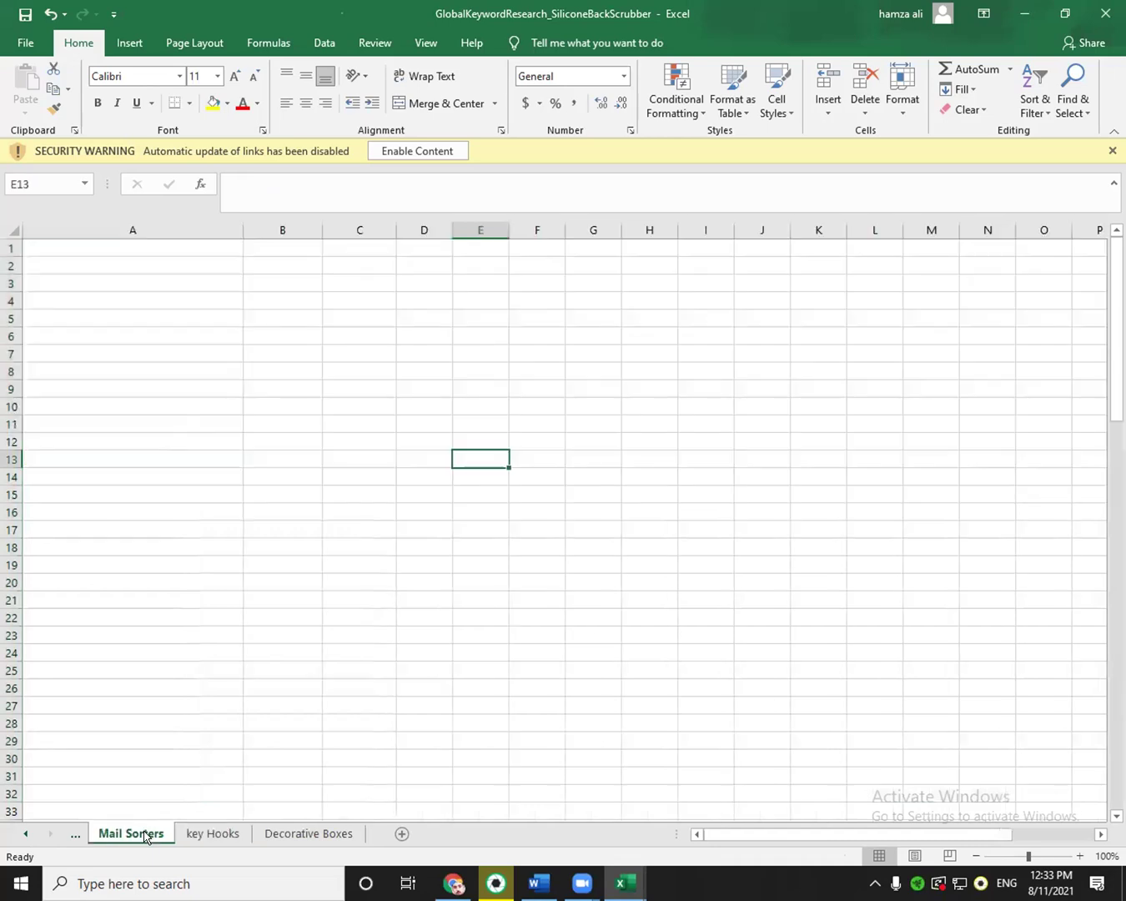
pyautogui.click(18, 833)
pyautogui.click(116, 833)
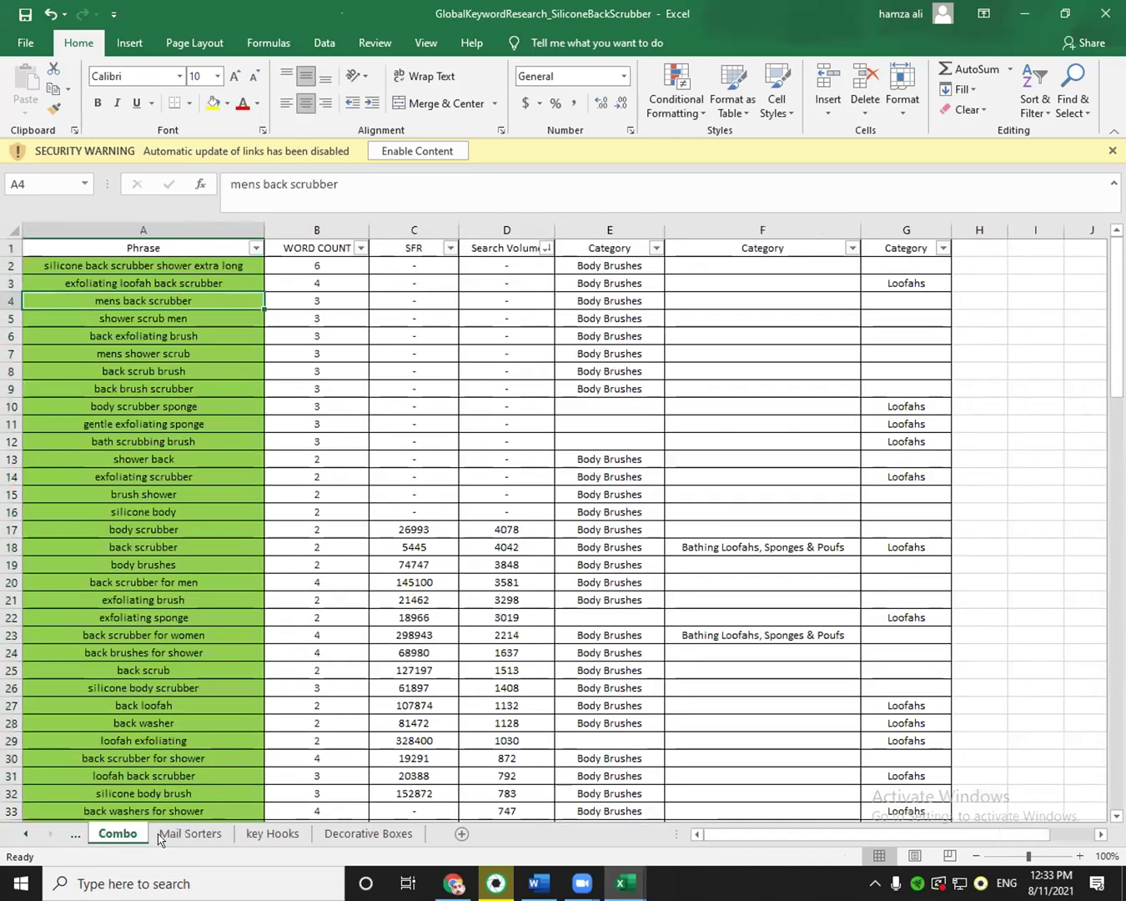
pyautogui.click(191, 248)
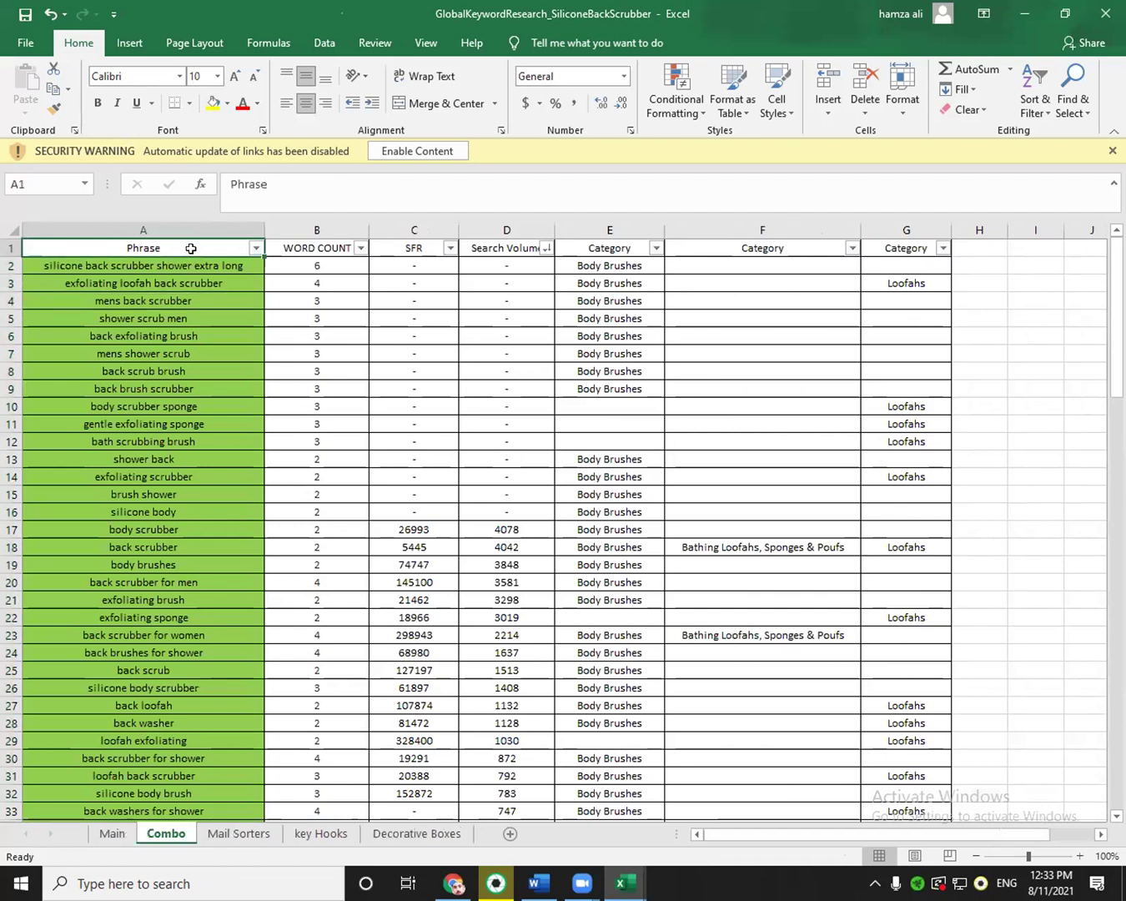
pyautogui.hotkey('ctrl', 'shift', 'Right')
pyautogui.hotkey('ctrl', 'shift', 'Down')
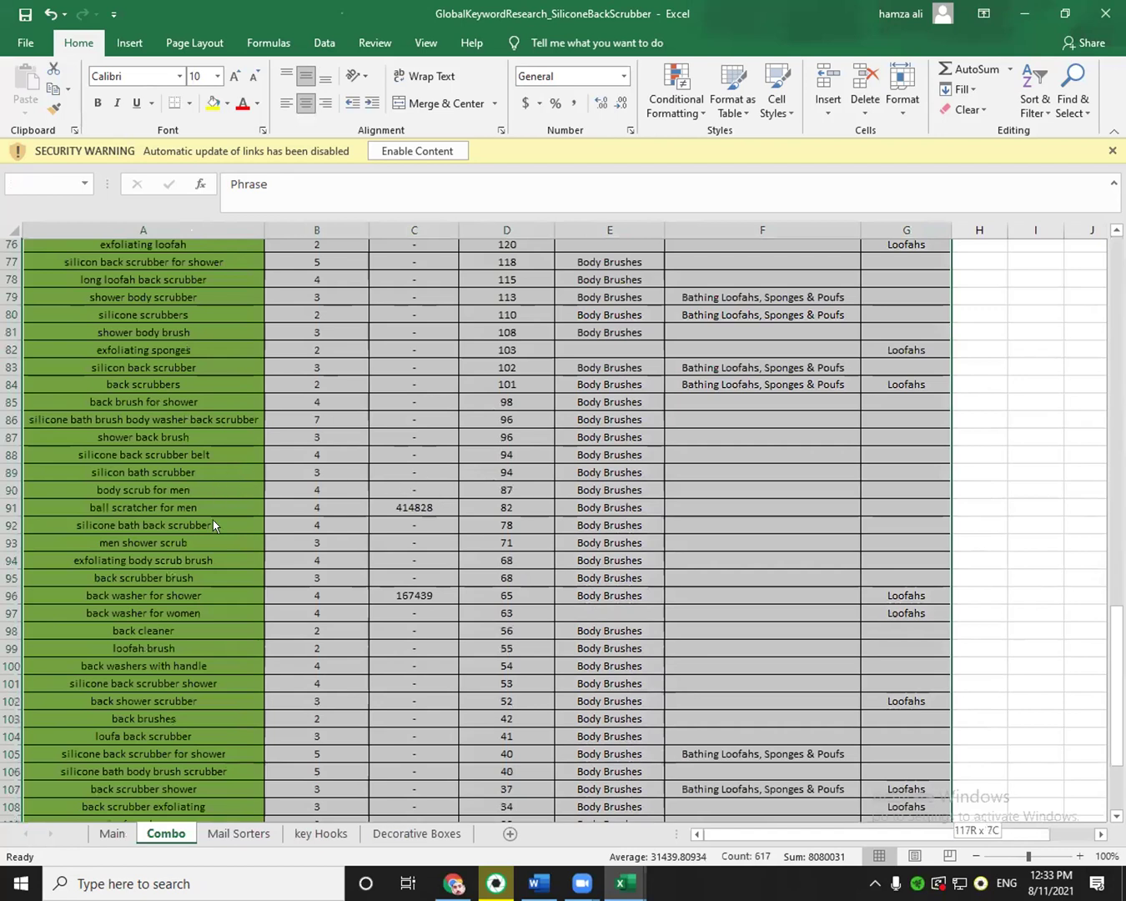
pyautogui.hotkey('ctrl', 'Home')
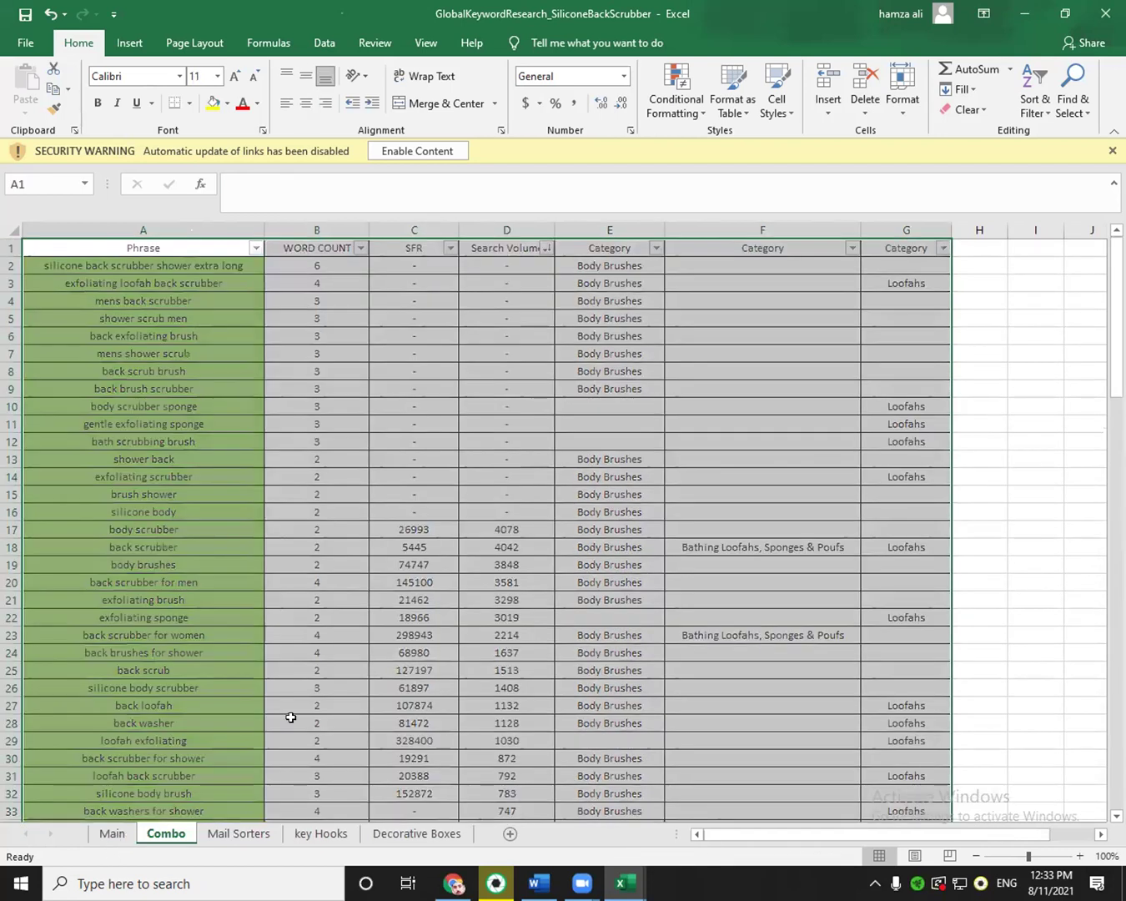
pyautogui.hotkey('ctrl', 'pageup')
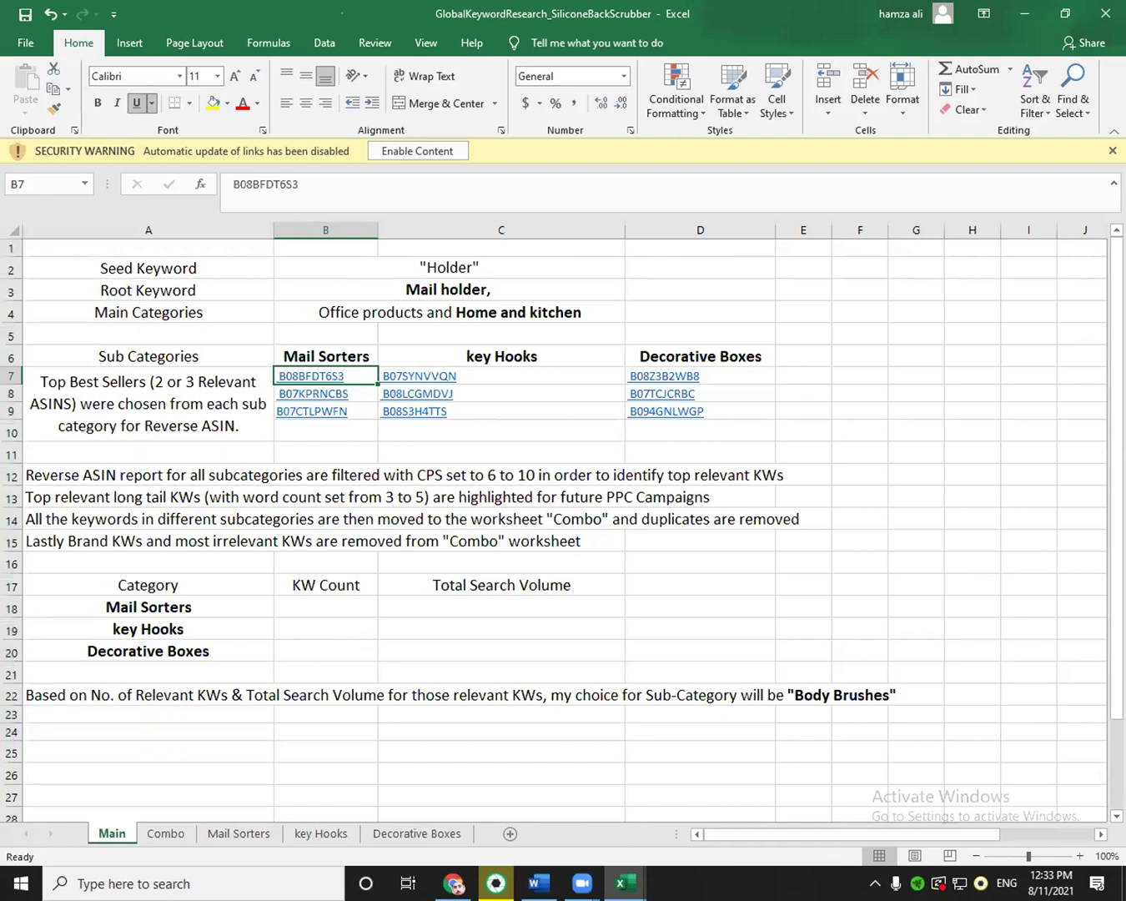
# Copy the entire data range, headers included, from the US_AMAZON_Cerebro_B08BFDT6S3 report.
pyautogui.moveTo(626, 882)
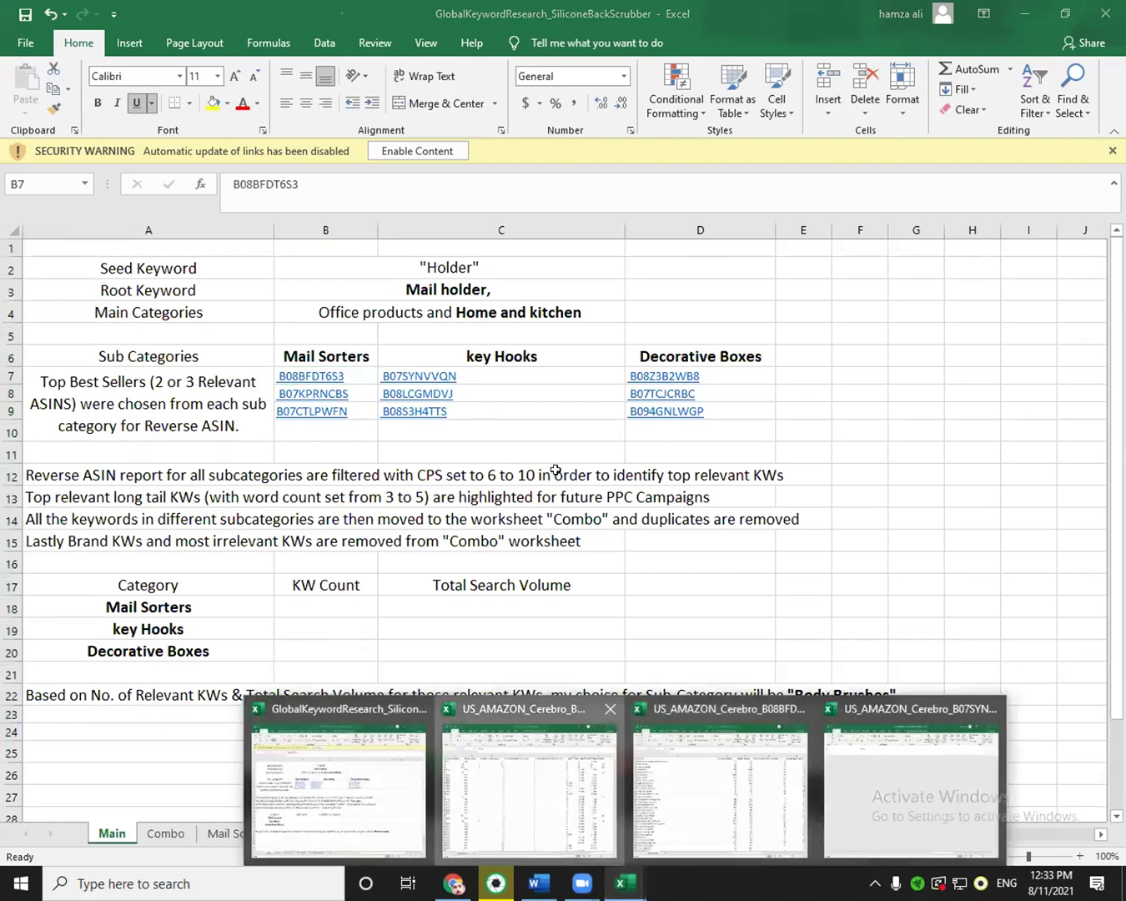
pyautogui.click(489, 780)
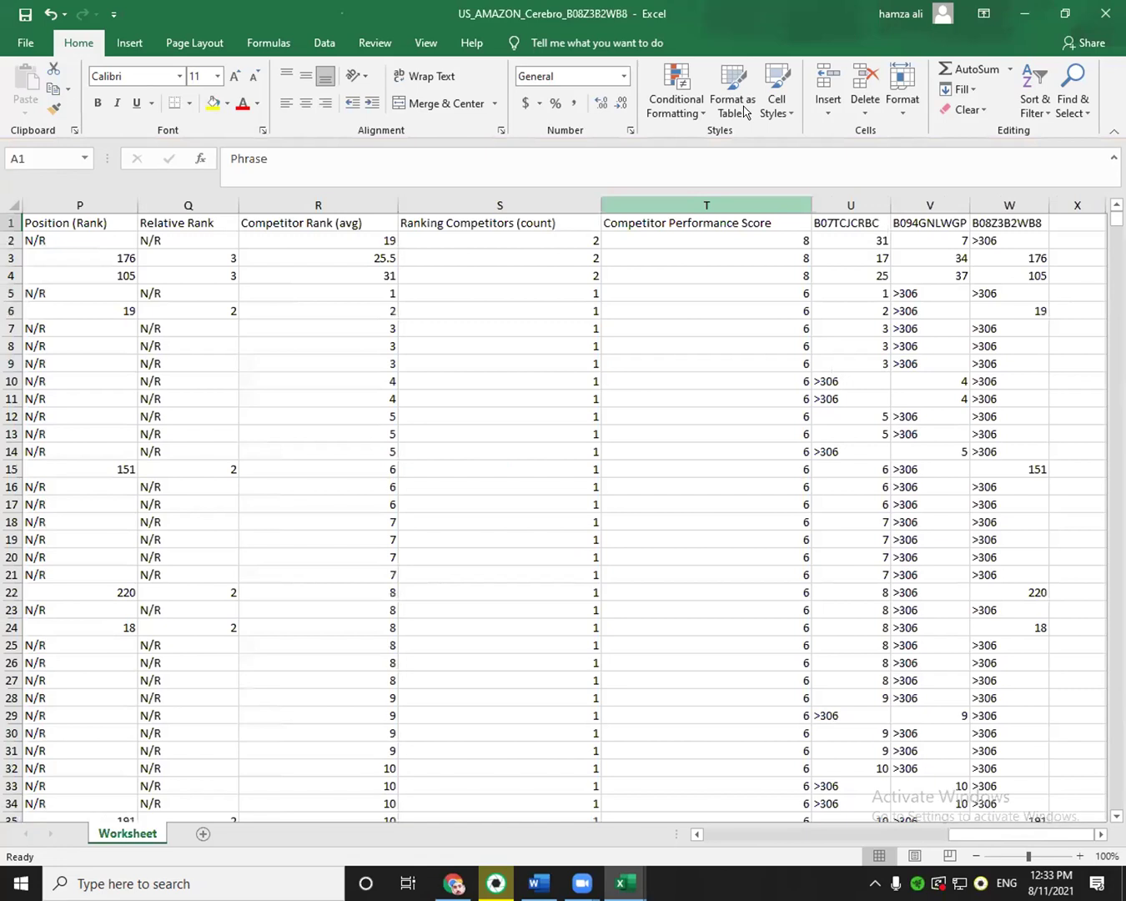
pyautogui.click(1023, 13)
pyautogui.click(292, 381)
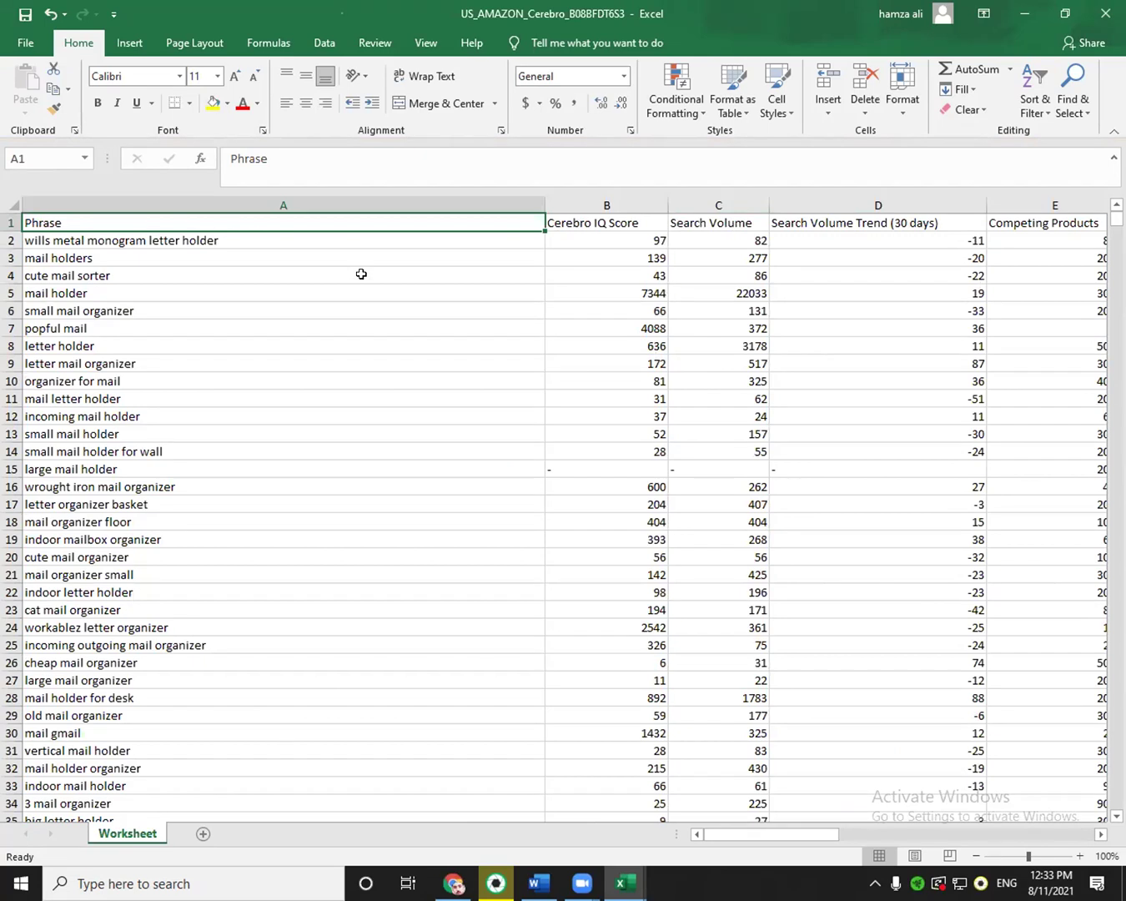
pyautogui.hotkey('ctrl', 'shift', 'Right')
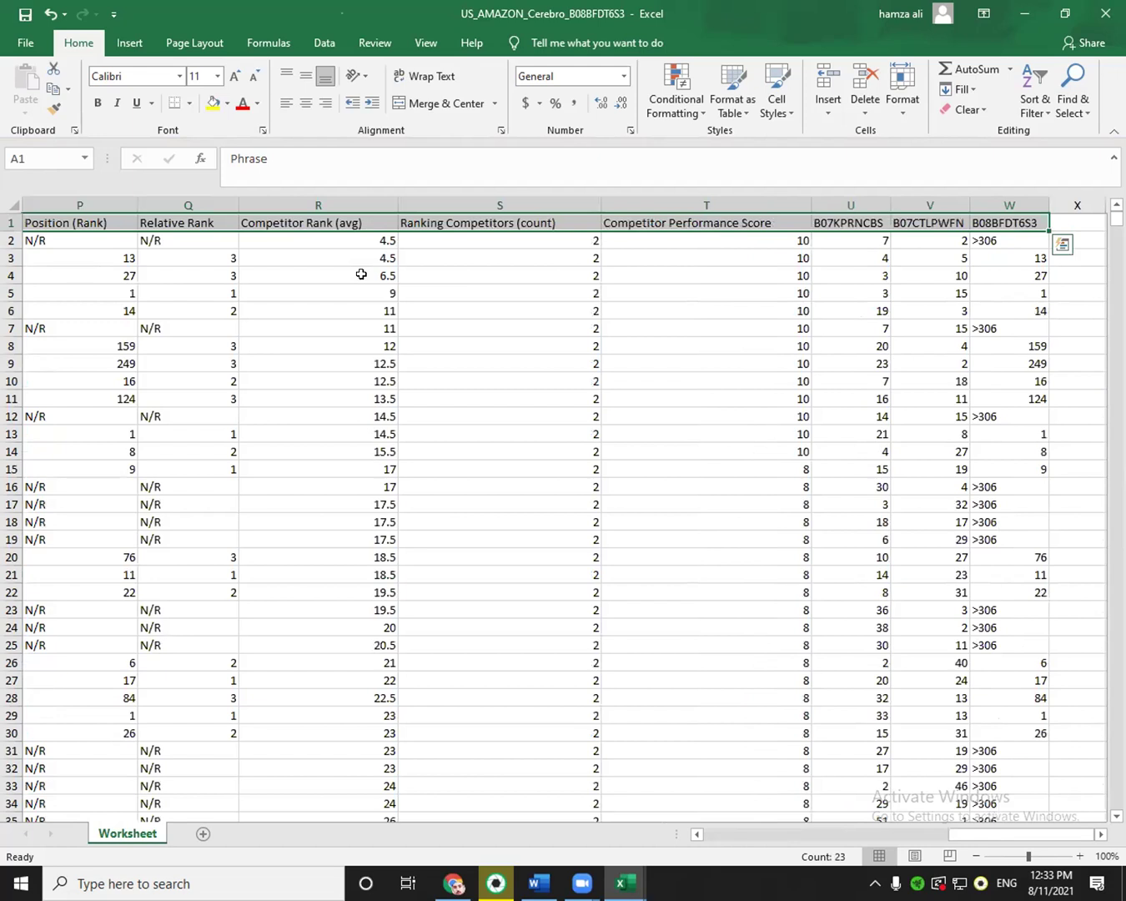
pyautogui.hotkey('ctrl', 'shift', 'Down')
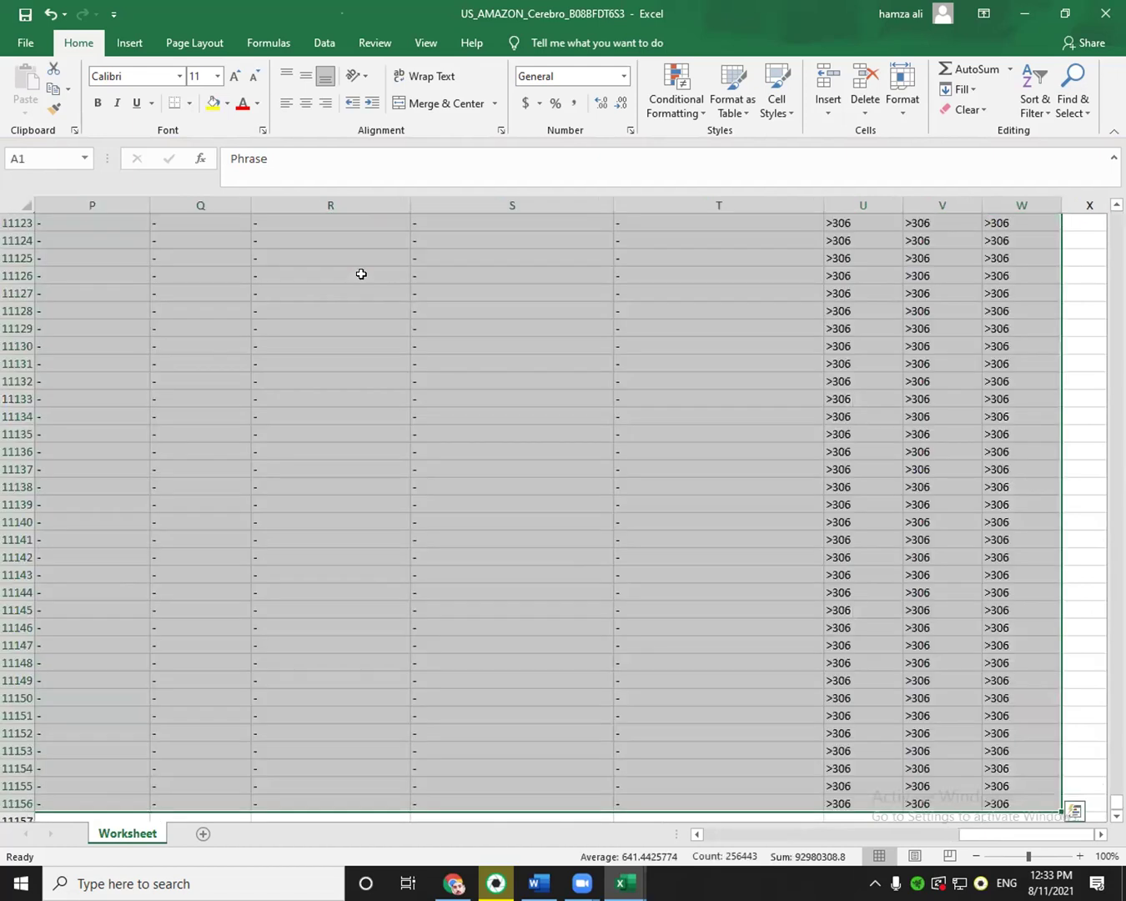
pyautogui.rightClick(444, 435)
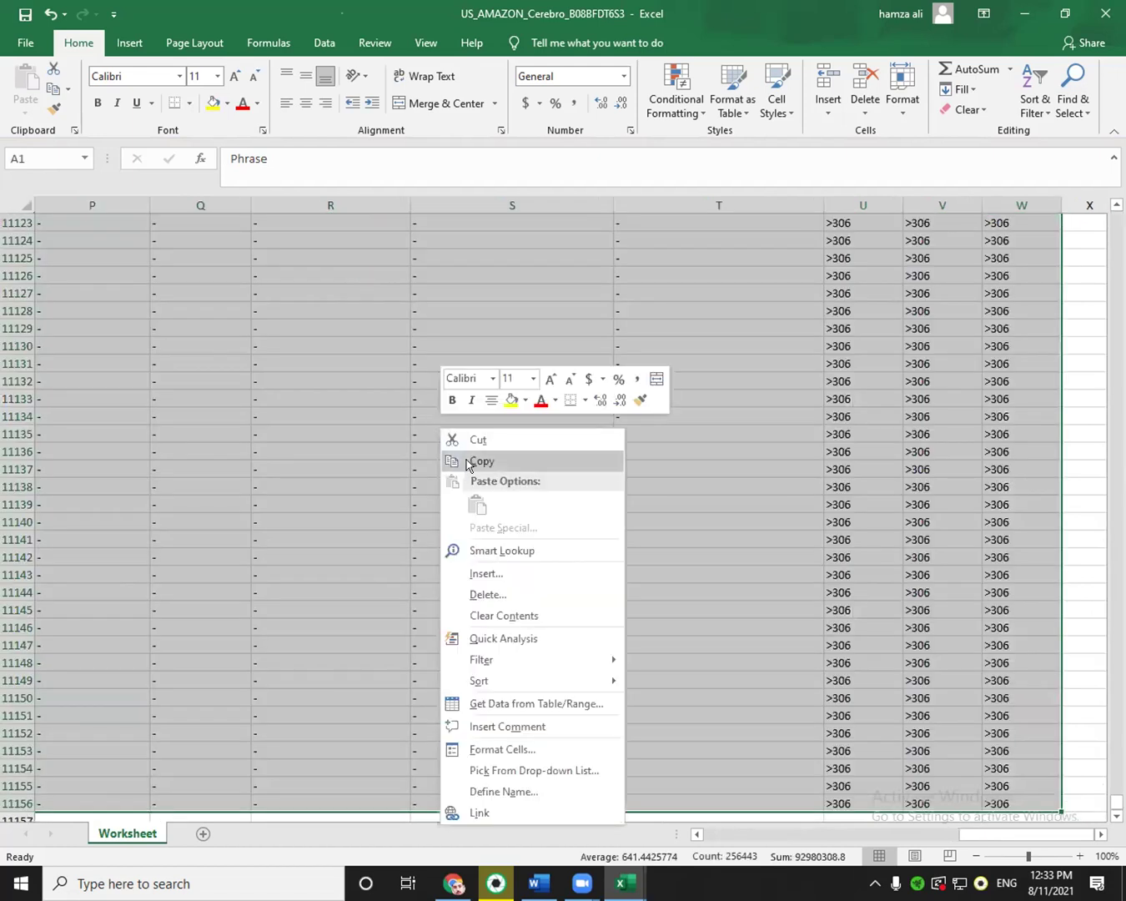
pyautogui.click(472, 461)
# Paste the copied report data into the Mail Sorters worksheet of GlobalKeywordResearch_SiliconeBackScrubber from cell A1, and return to the Main sheet.
pyautogui.click(623, 883)
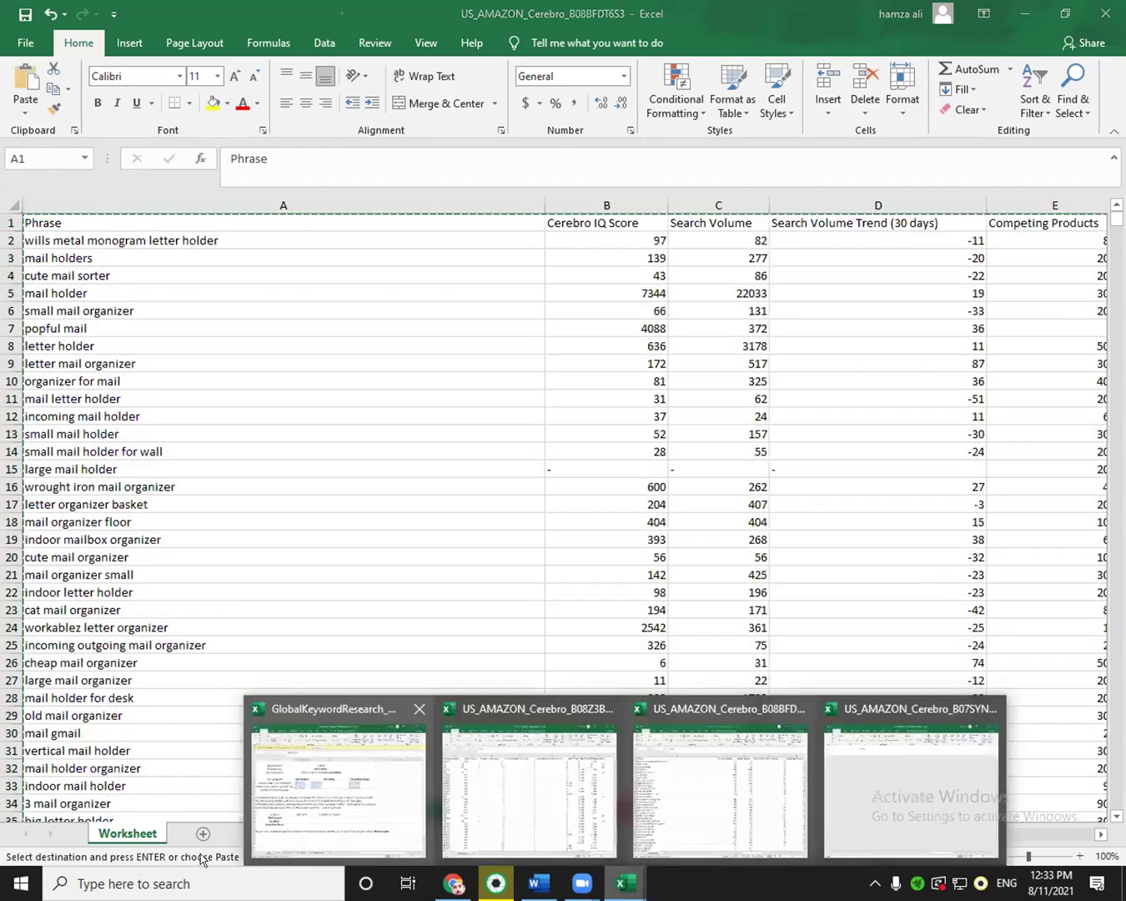
pyautogui.click(247, 838)
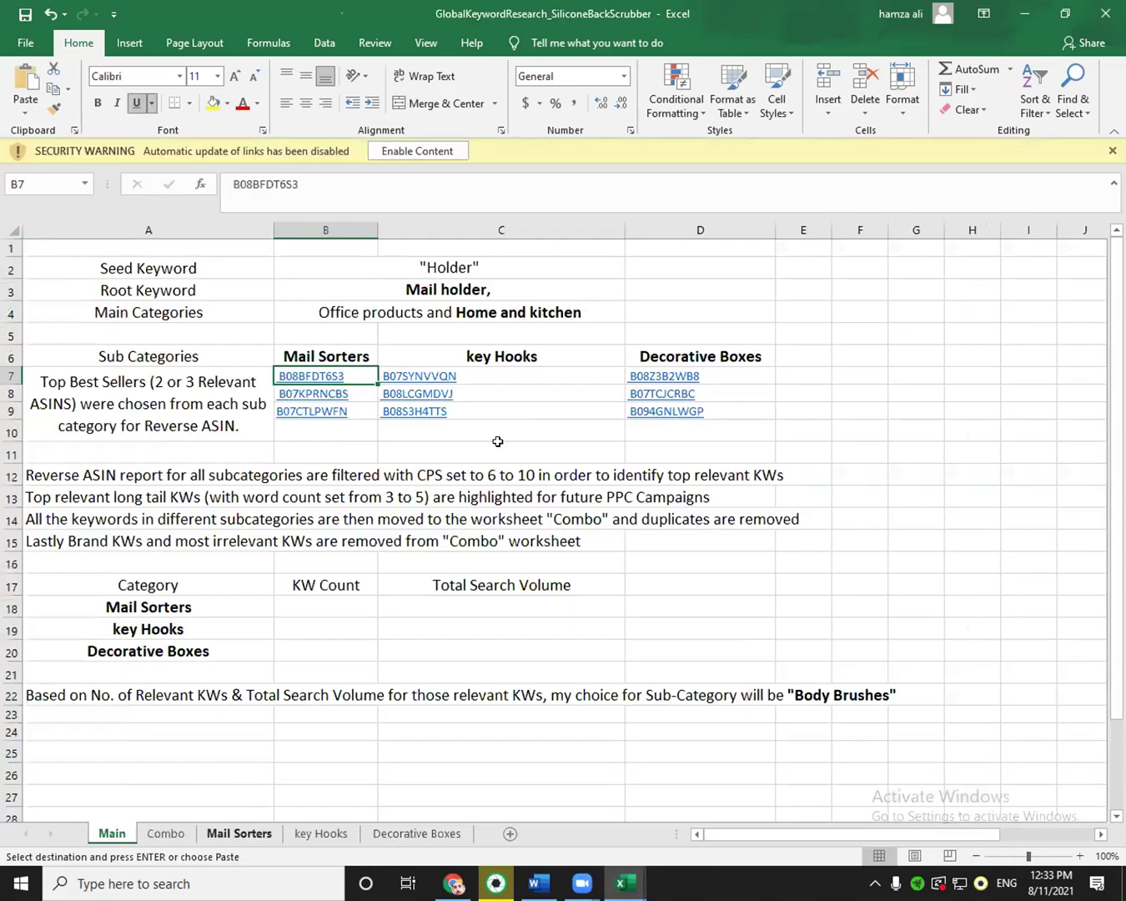
pyautogui.hotkey('ctrl', 'pagedown')
pyautogui.hotkey('ctrl', 'pagedown')
pyautogui.rightClick(149, 242)
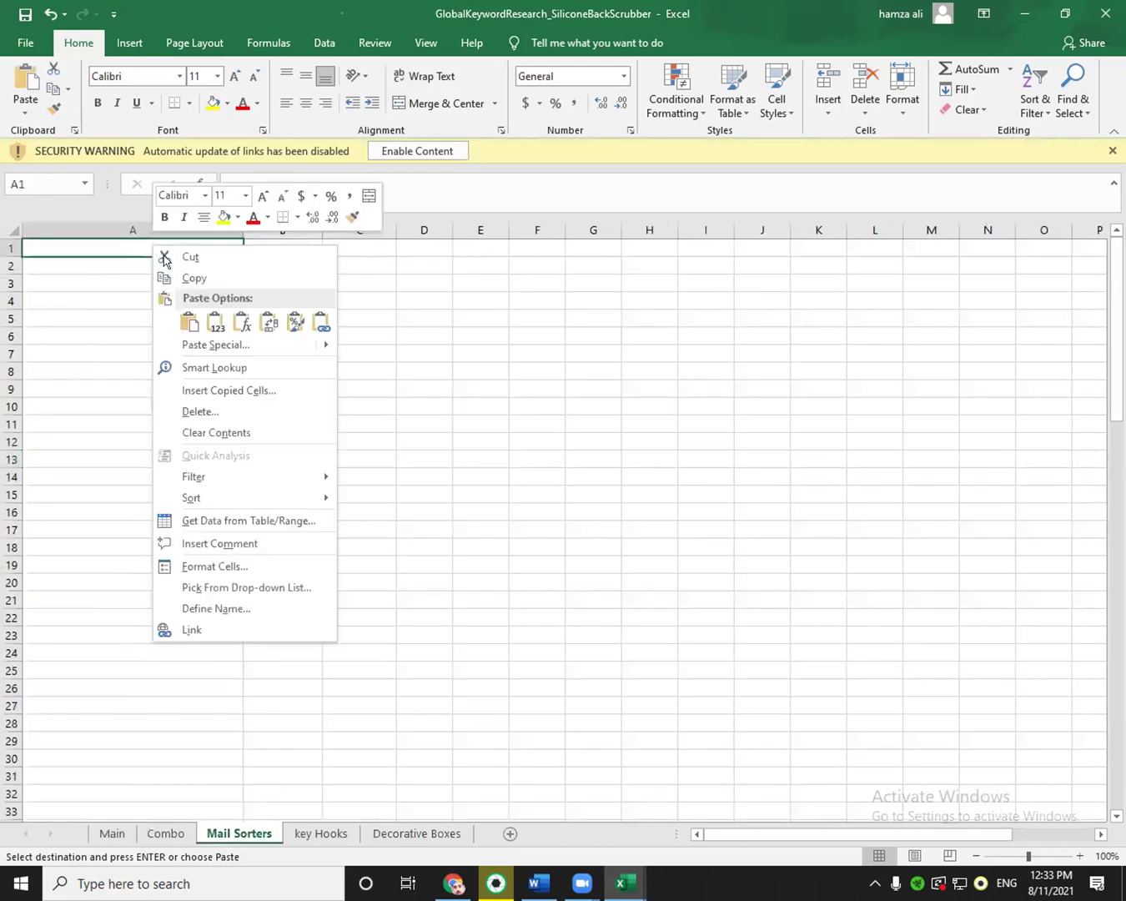
pyautogui.click(192, 323)
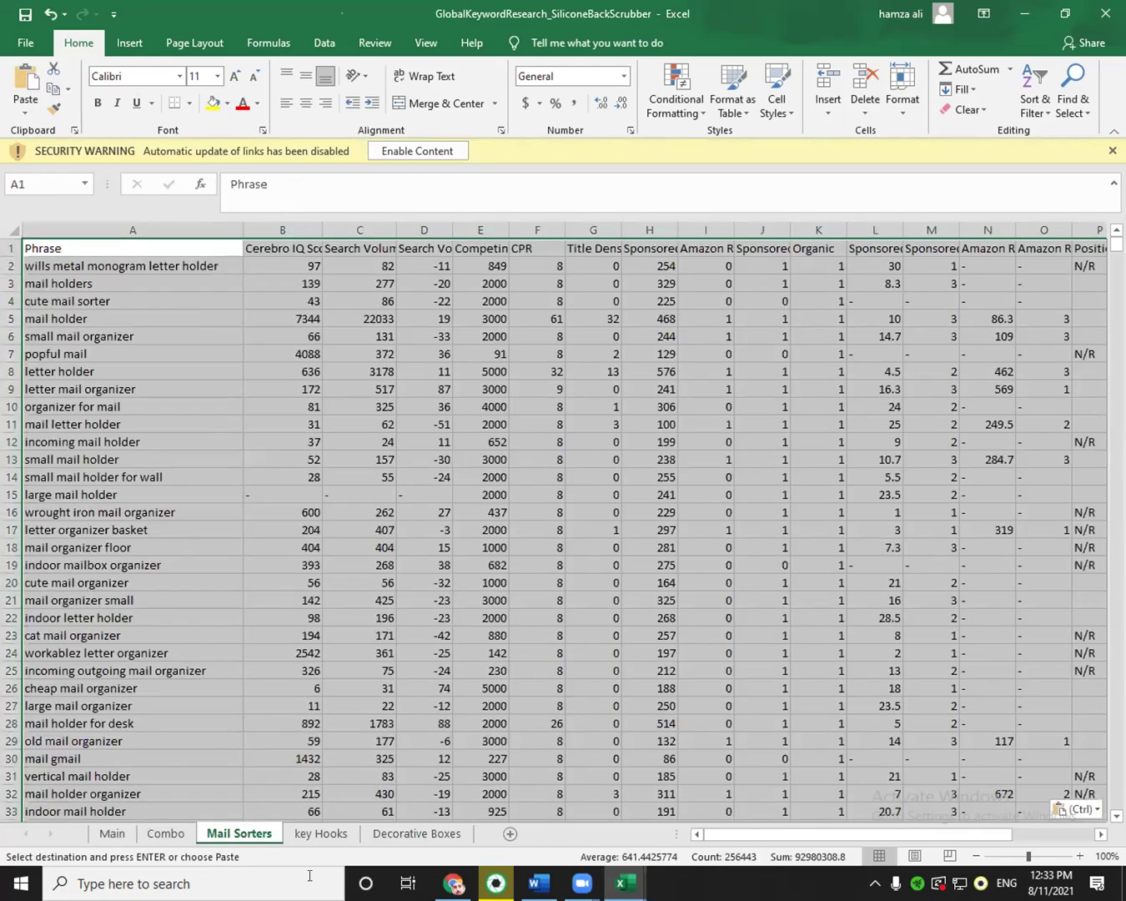
pyautogui.click(106, 835)
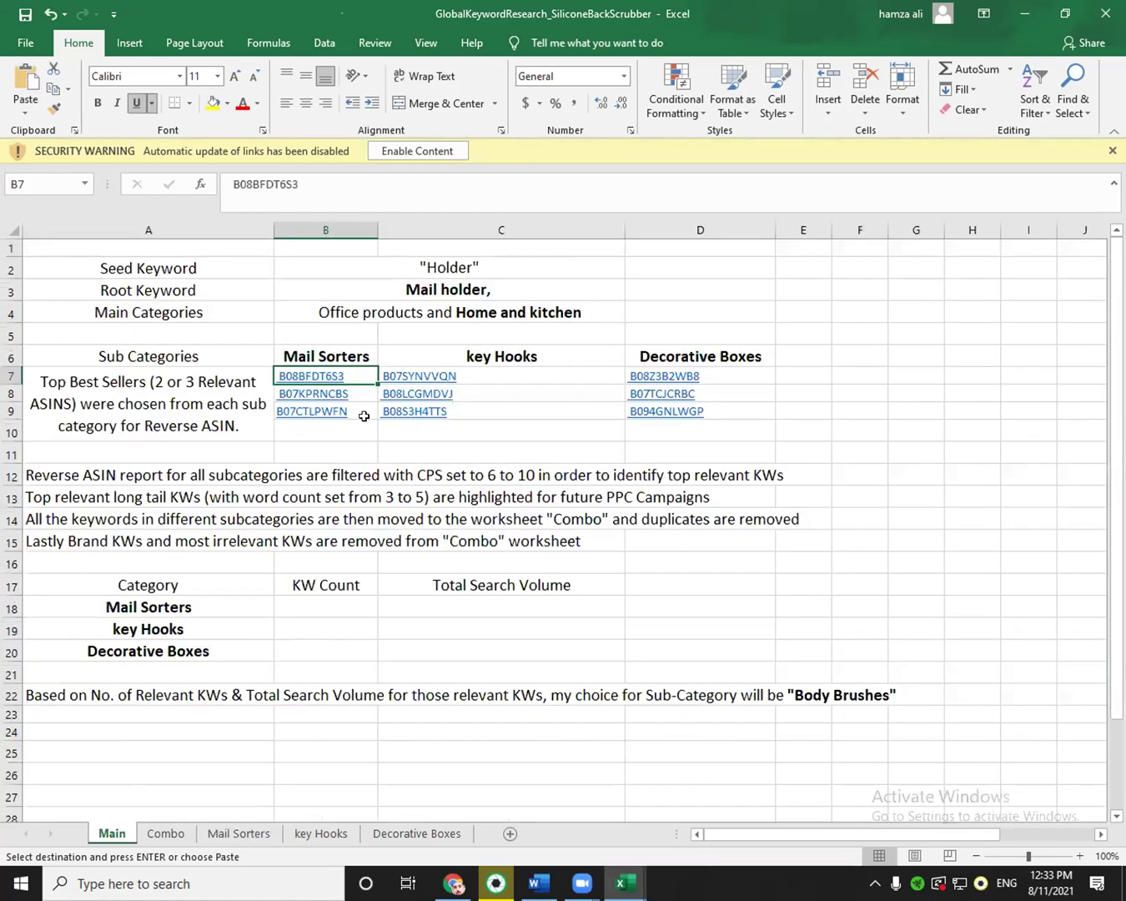
# Close the US_AMAZON_Cerebro_B08BFDT6S3 report without keeping its copied data on the clipboard.
pyautogui.moveTo(625, 883)
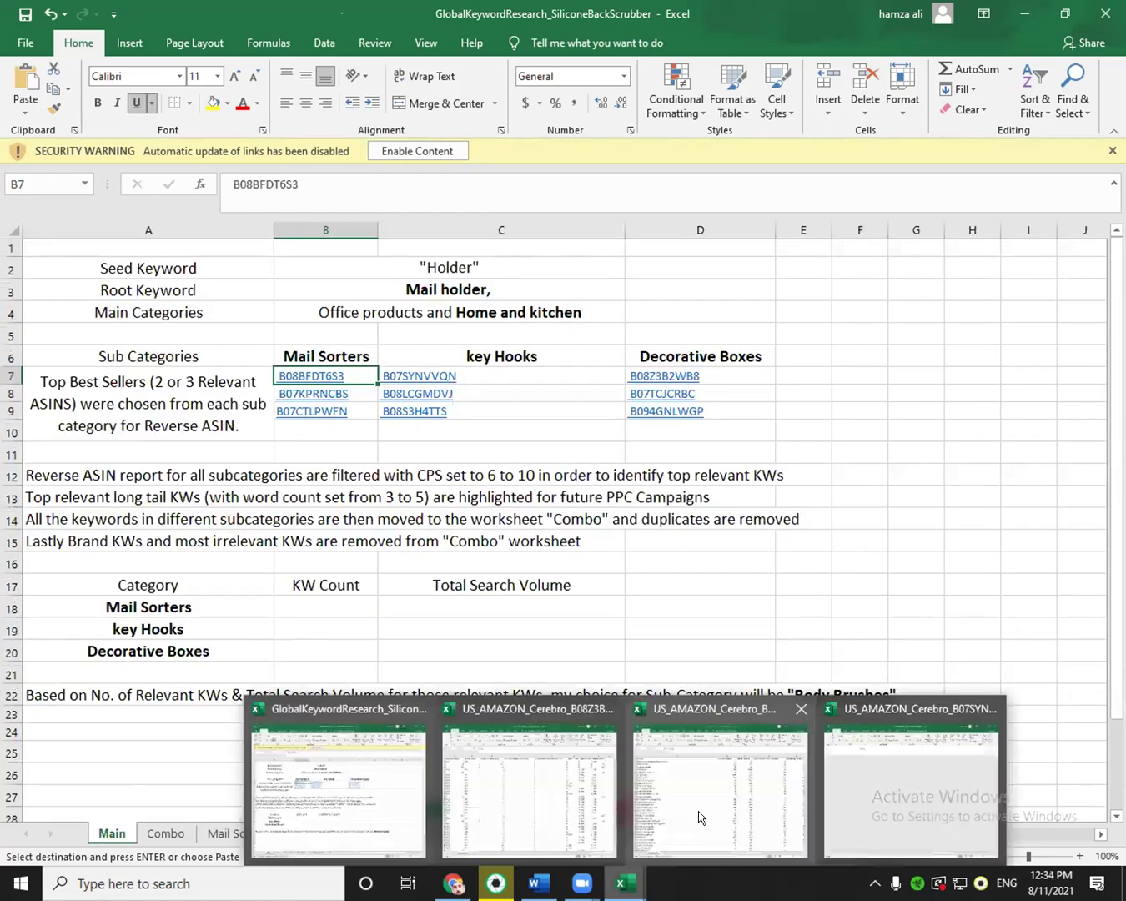
pyautogui.click(693, 765)
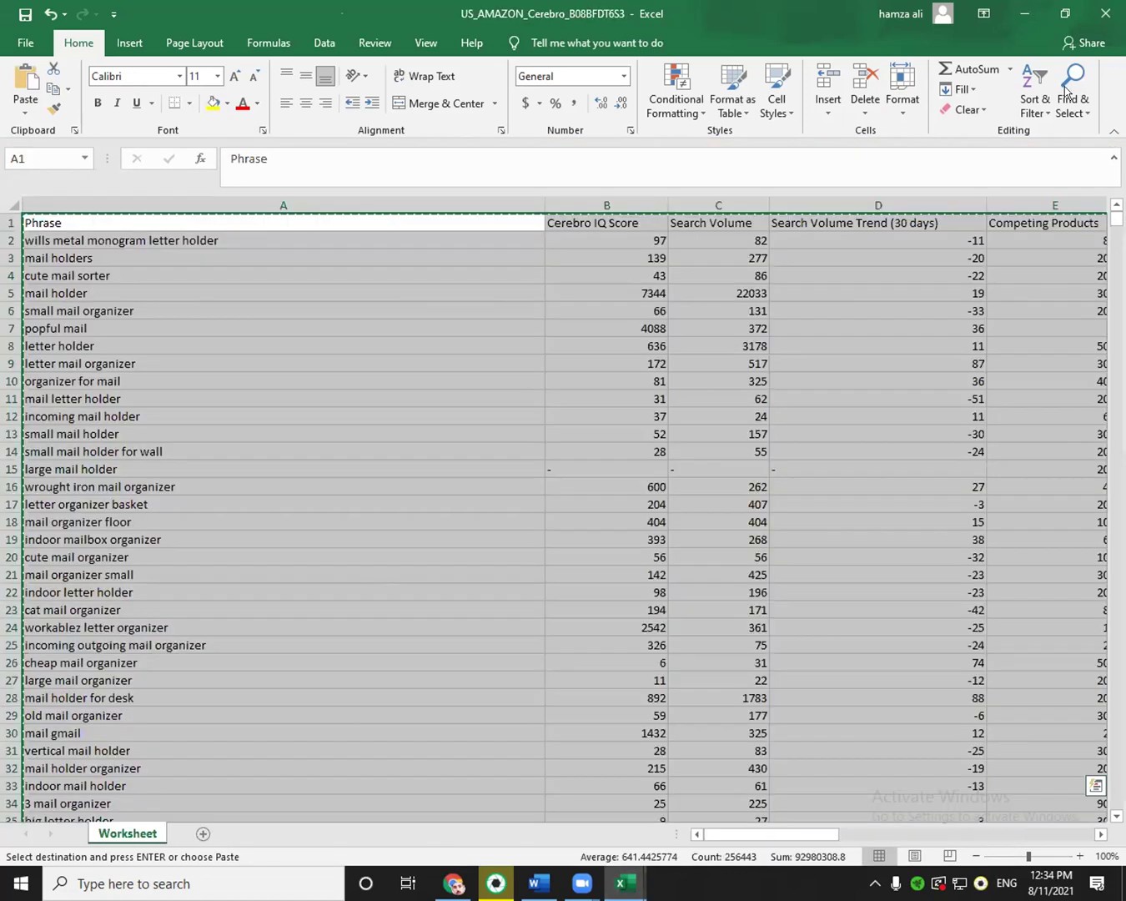
pyautogui.hotkey('alt', 'F4')
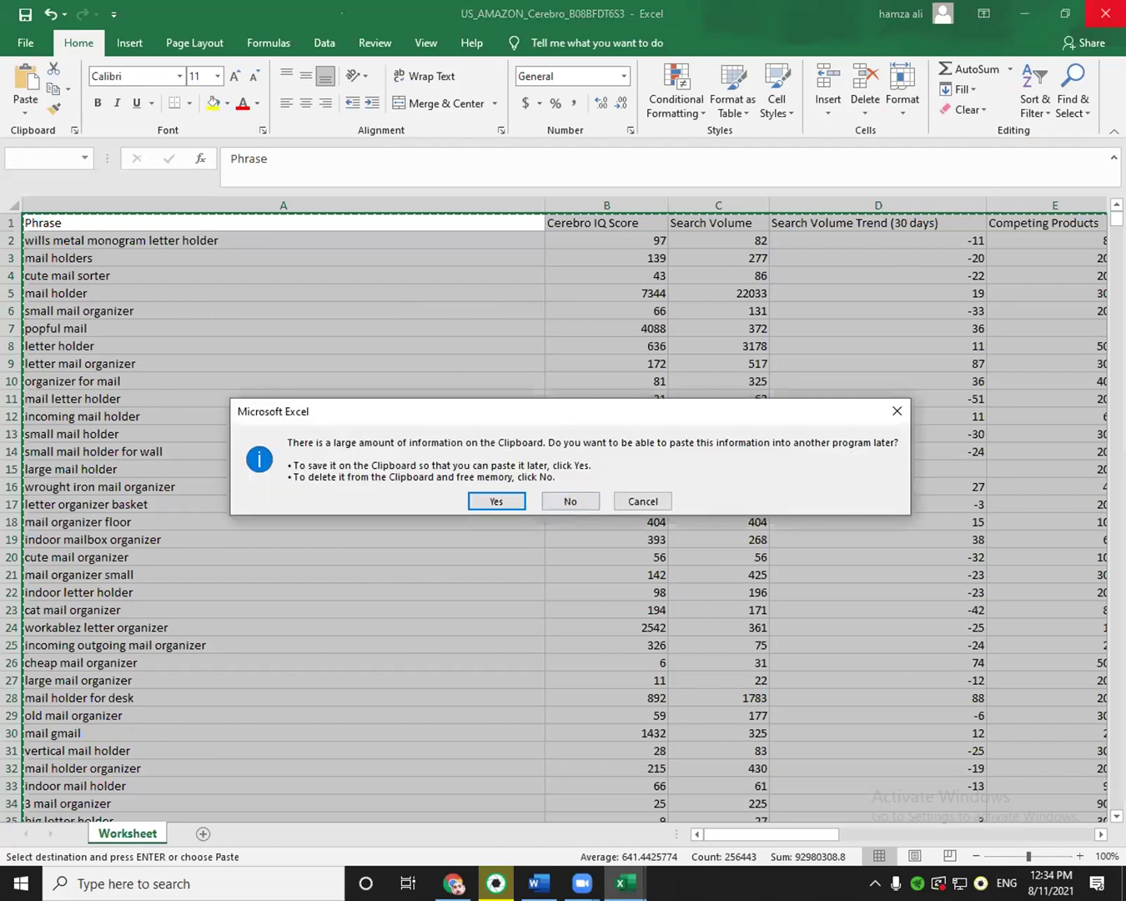
pyautogui.click(572, 501)
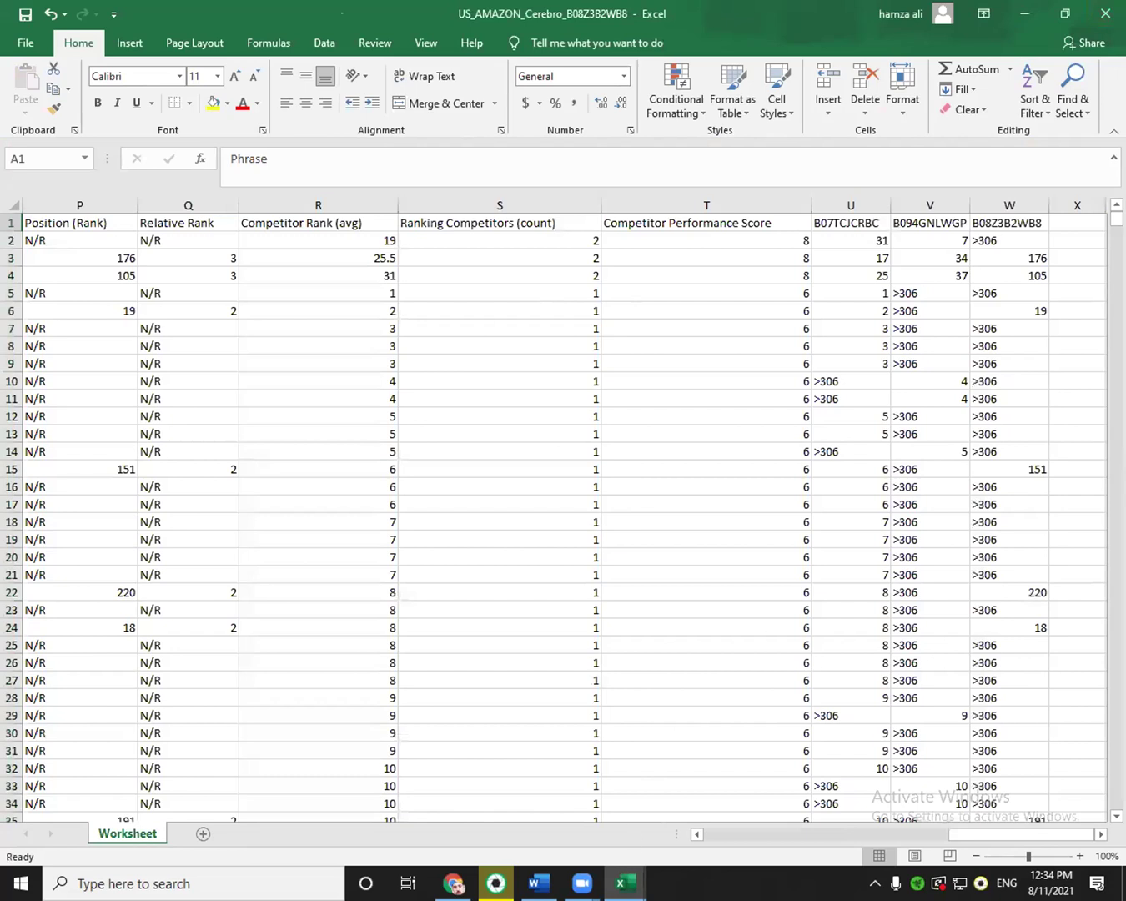
# Copy the entire data range from the US_AMAZON_Cerebro_B07SYNVVQN report and return to the GlobalKeywordResearch_SiliconeBackScrubber workbook.
pyautogui.press('super+5')
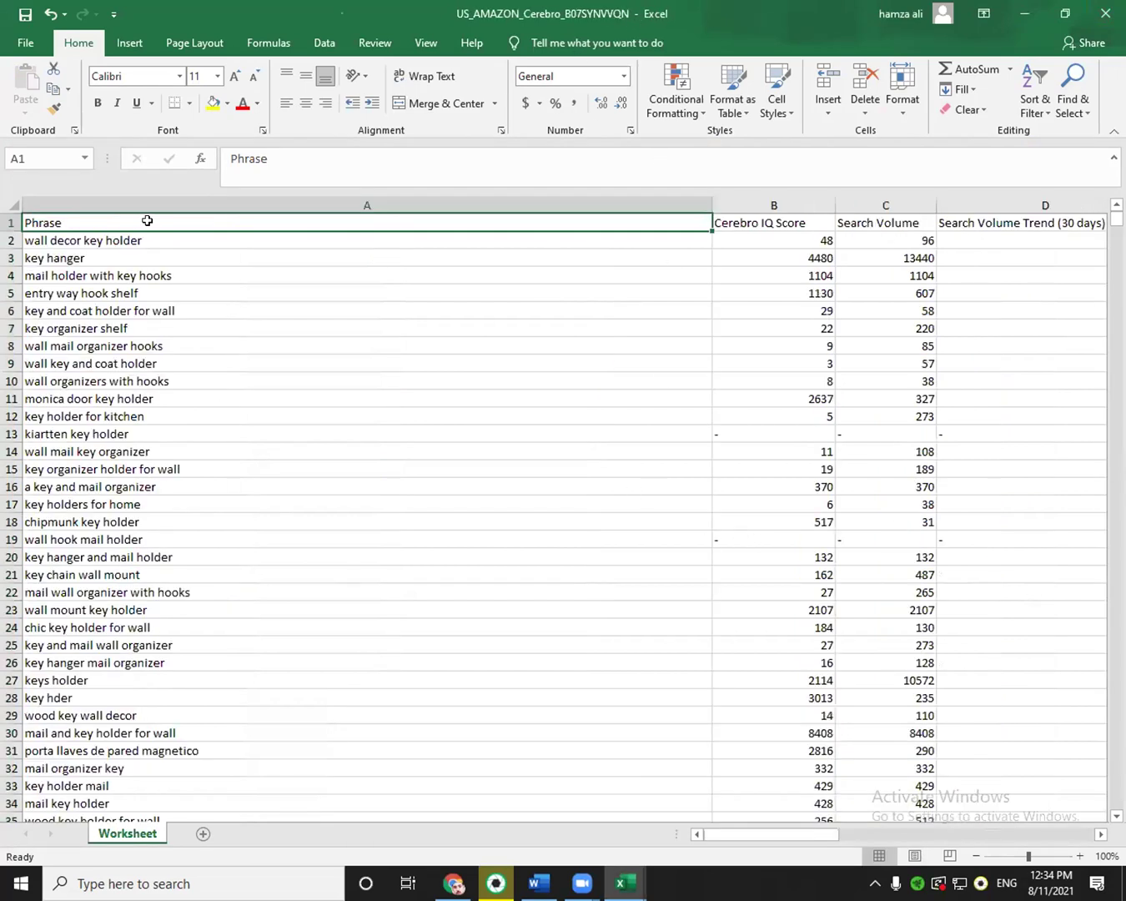
pyautogui.hotkey('ctrl', 'shift', 'Right')
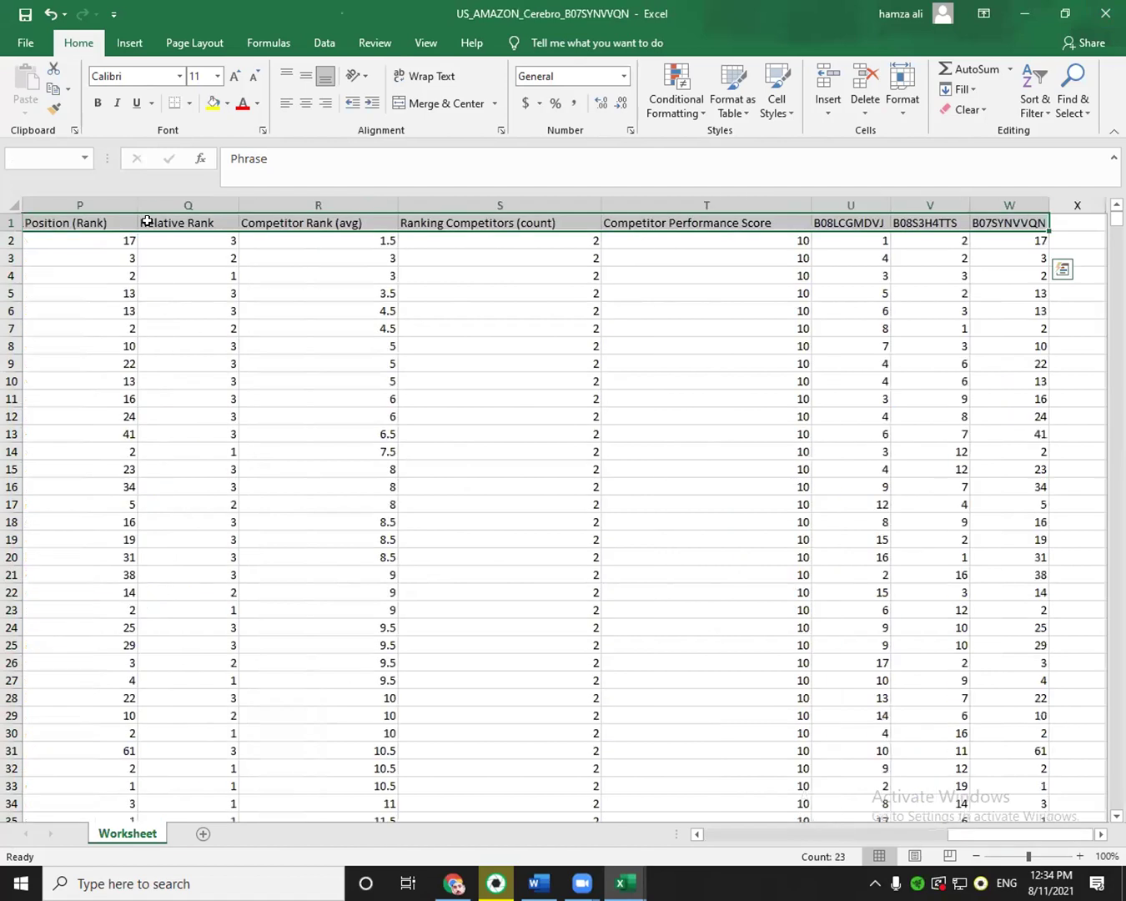
pyautogui.hotkey('ctrl', 'shift', 'Down')
pyautogui.hotkey('ctrl', 'c')
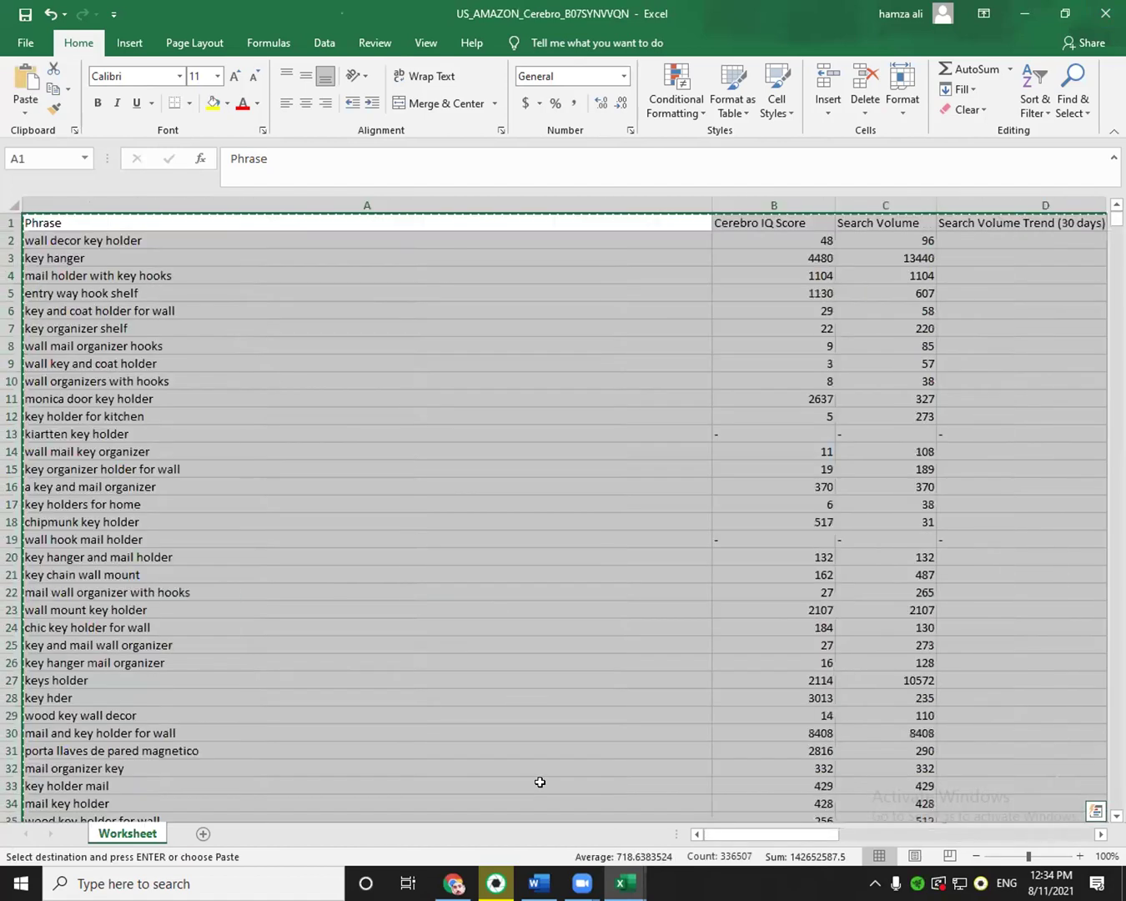
pyautogui.click(435, 793)
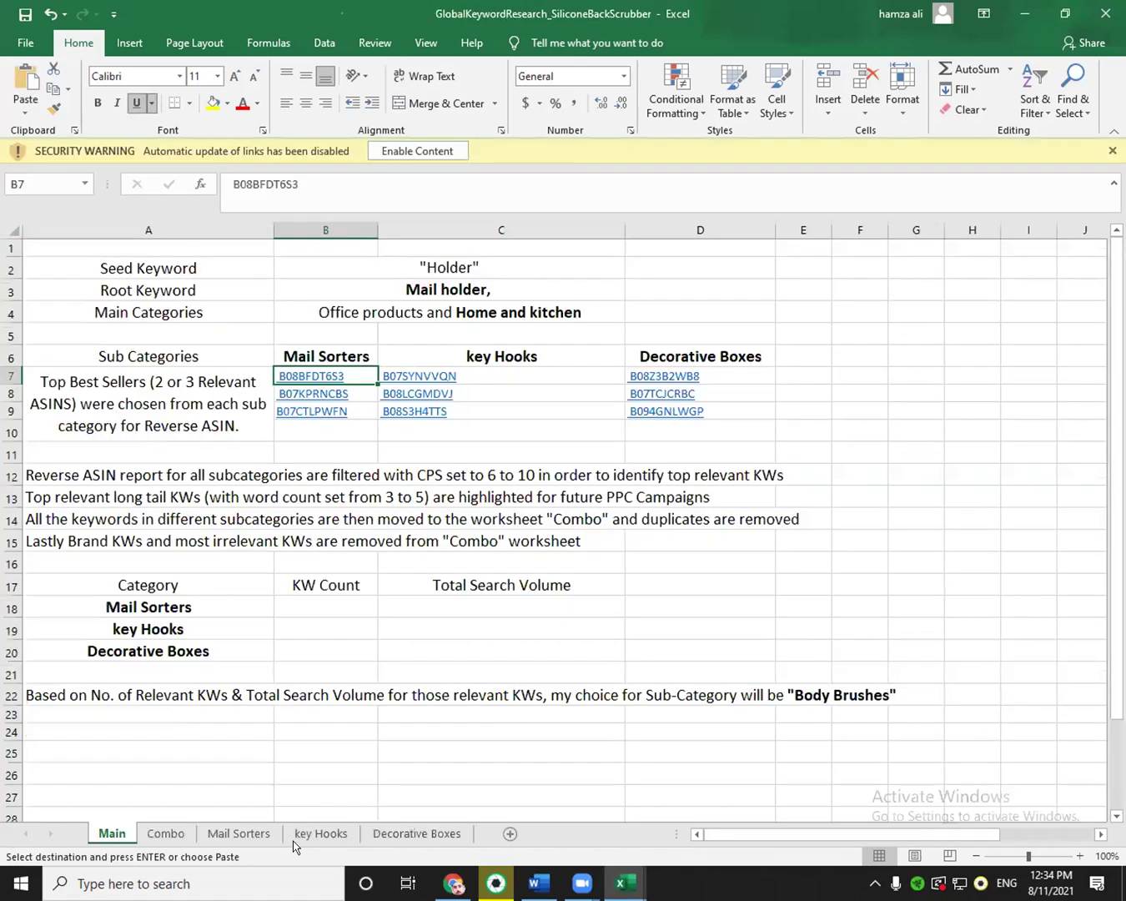
# Paste the copied report data into the key Hooks worksheet from cell A1.
pyautogui.click(298, 836)
pyautogui.click(41, 248)
pyautogui.hotkey('ctrl', 'v')
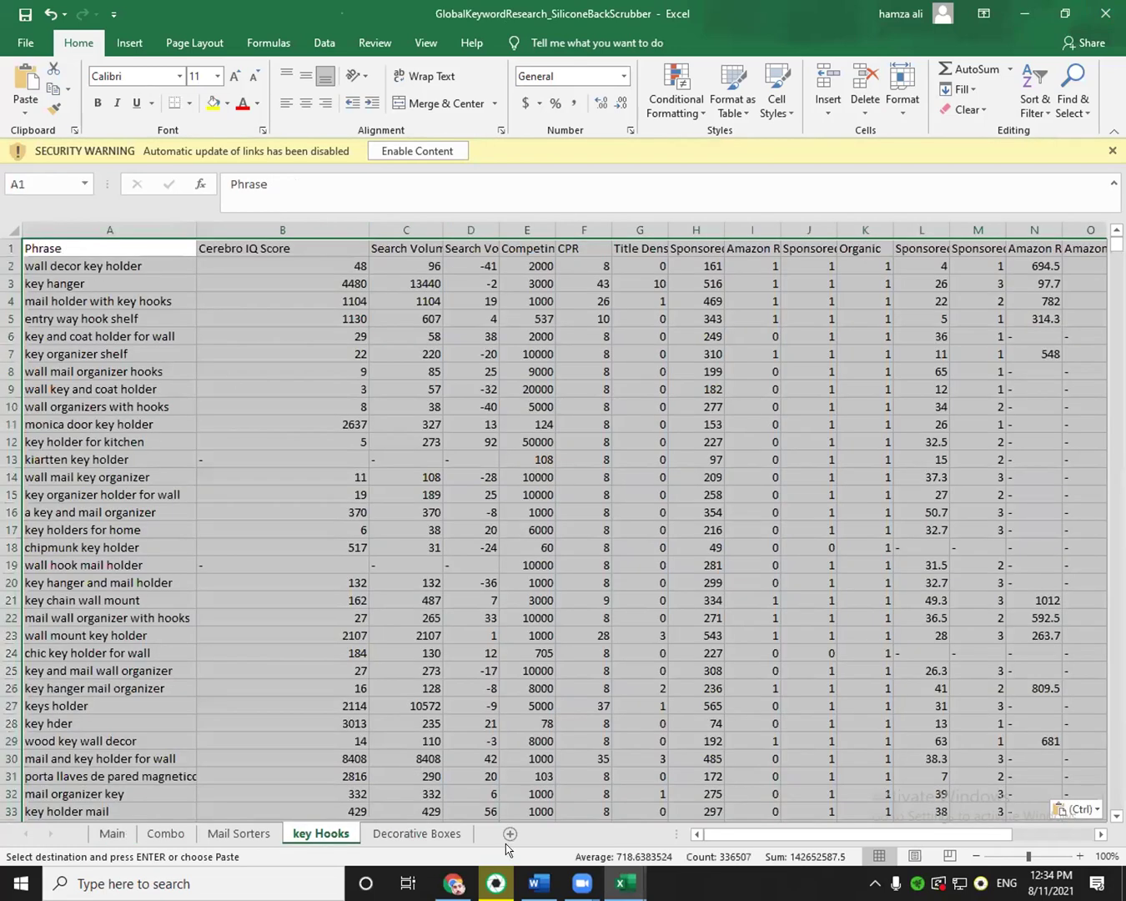
# Close the US_AMAZON_Cerebro_B07SYNVVQN report without keeping its copied data on the clipboard.
pyautogui.moveTo(626, 883)
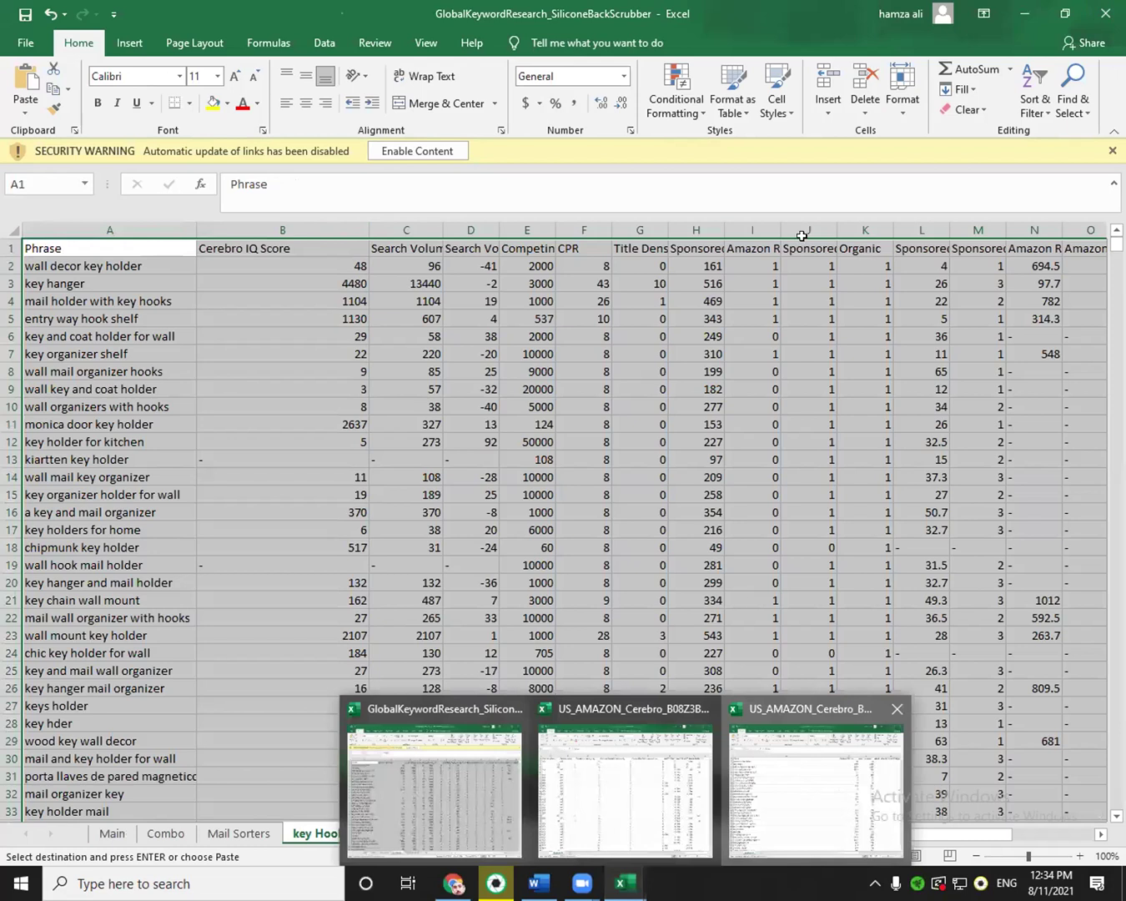
pyautogui.click(750, 807)
pyautogui.hotkey('ctrl', 'w')
pyautogui.click(574, 501)
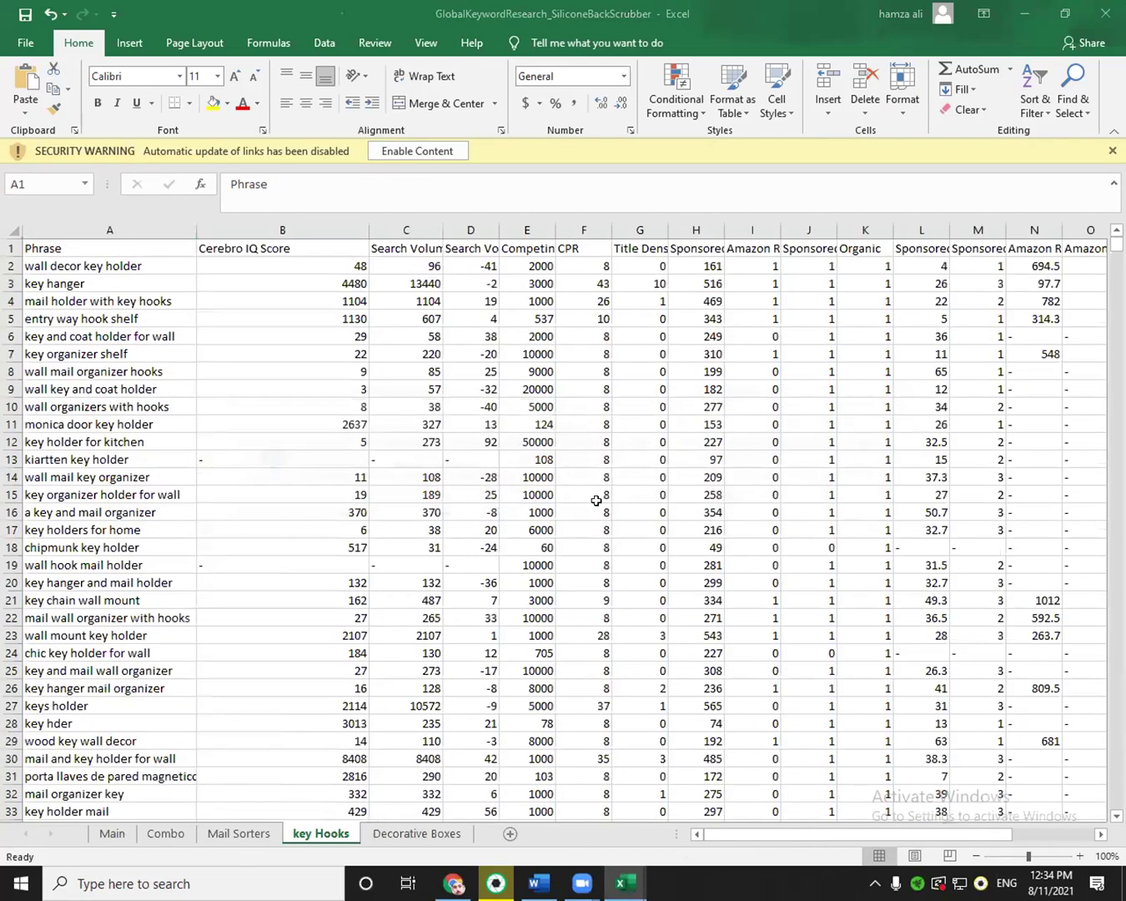
# Copy the entire data range, headers included, from the US_AMAZON_Cerebro_B08Z3B2WB8 report.
pyautogui.moveTo(626, 882)
pyautogui.click(709, 796)
pyautogui.moveTo(970, 840); pyautogui.dragTo(608, 868)
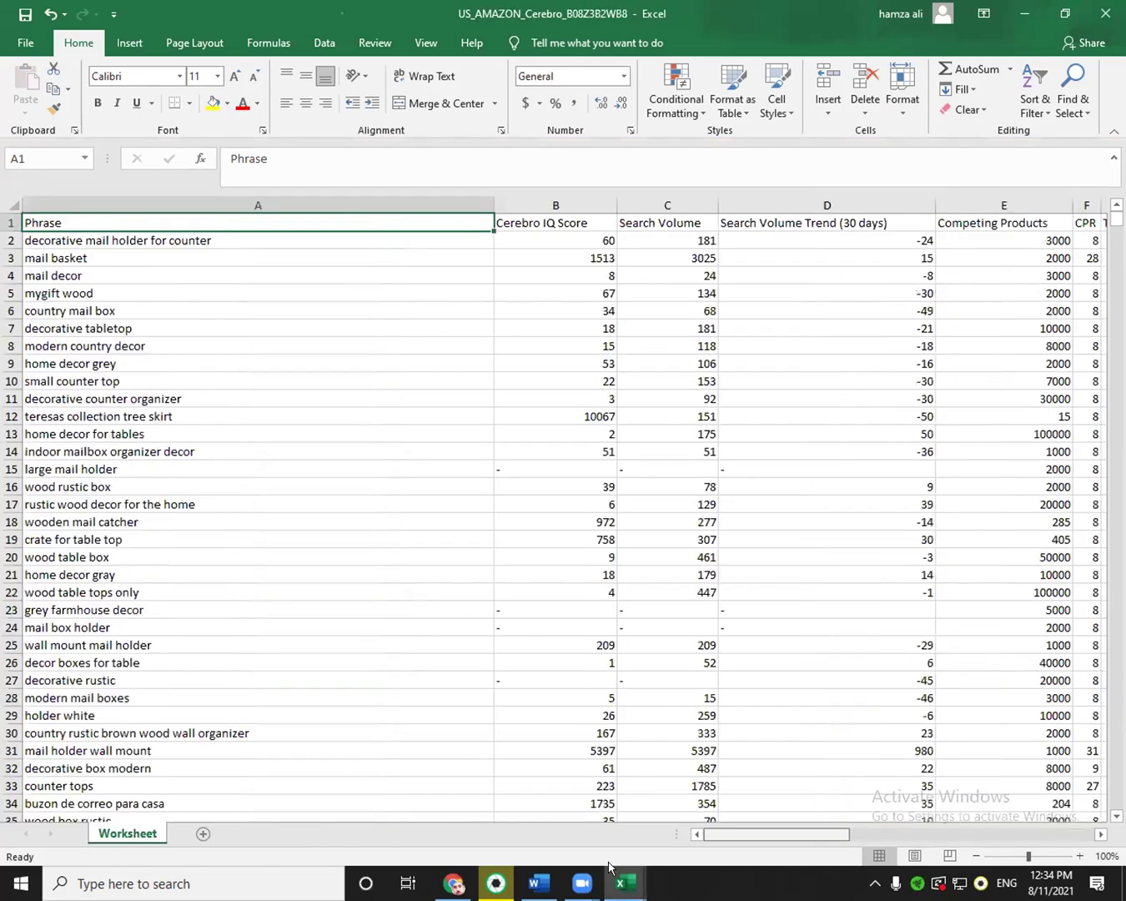
pyautogui.hotkey('ctrl', 'shift', 'Right')
pyautogui.hotkey('ctrl', 'shift', 'Down')
pyautogui.rightClick(159, 225)
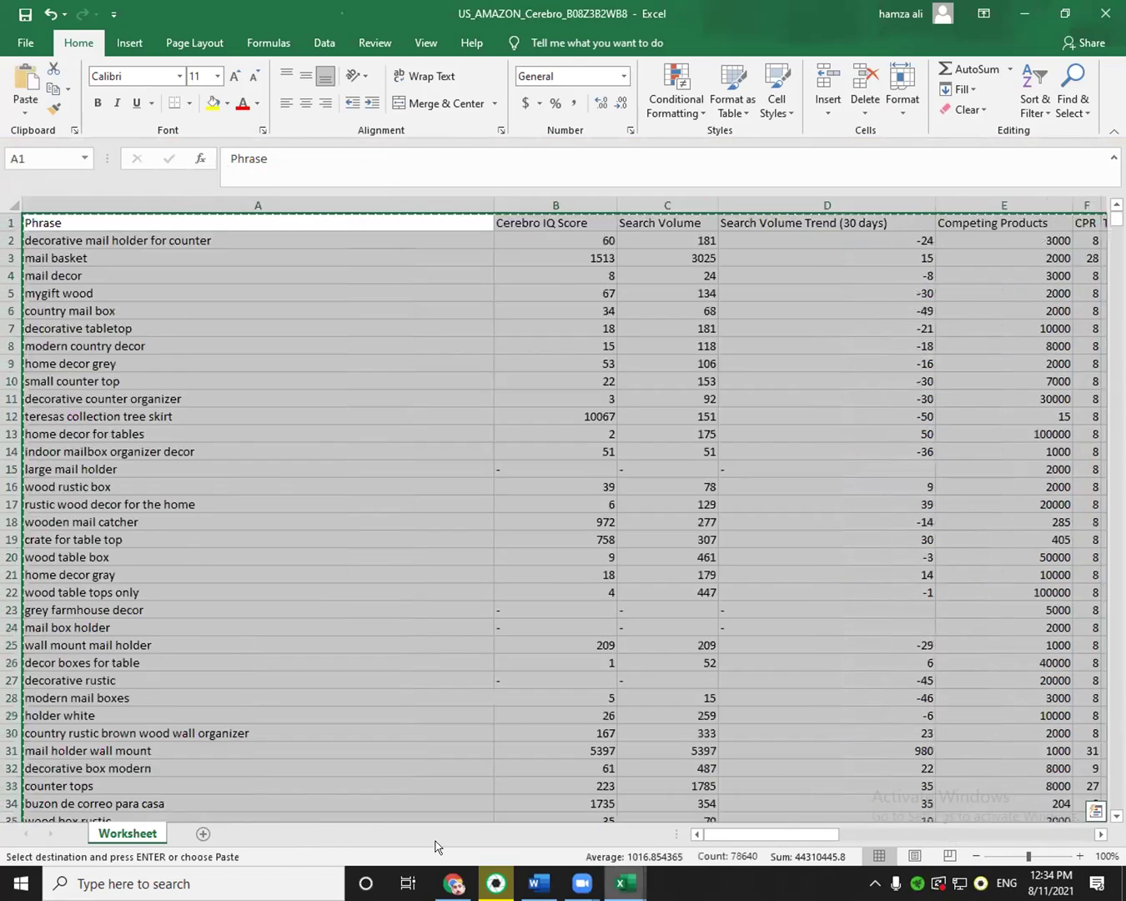
# Paste the copied report data into the Decorative Boxes worksheet of GlobalKeywordResearch_SiliconeBackScrubber from cell A1, and return to the Main sheet.
pyautogui.hotkey('ctrl', 'Tab')
pyautogui.rightClick(93, 249)
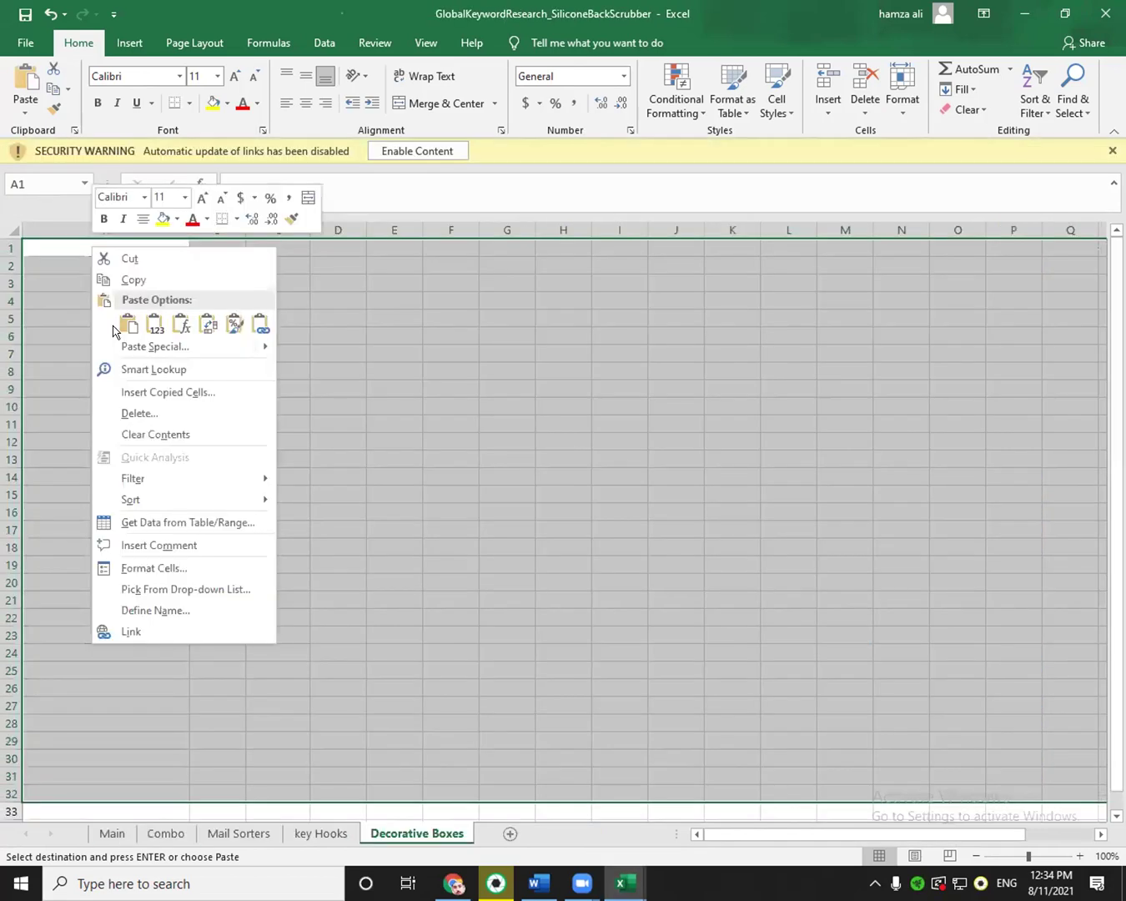
pyautogui.click(124, 325)
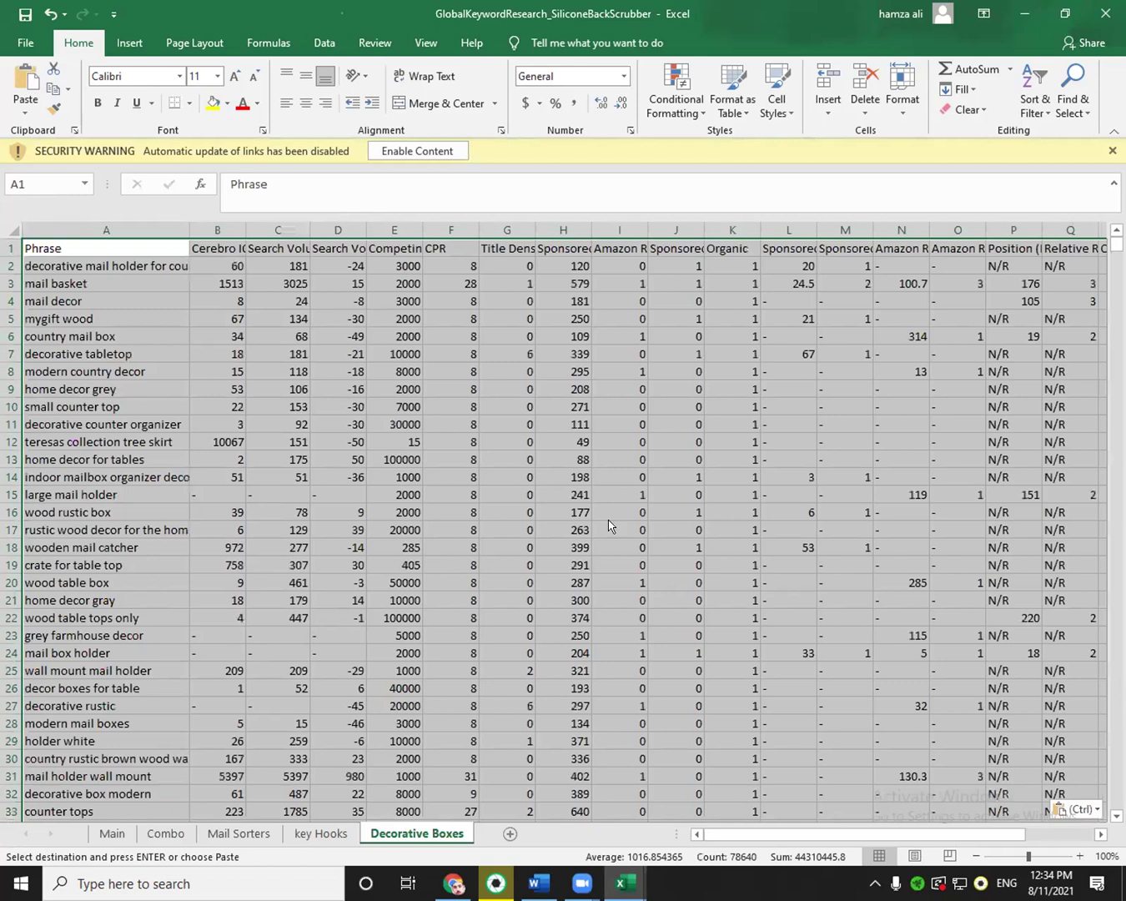
pyautogui.click(121, 838)
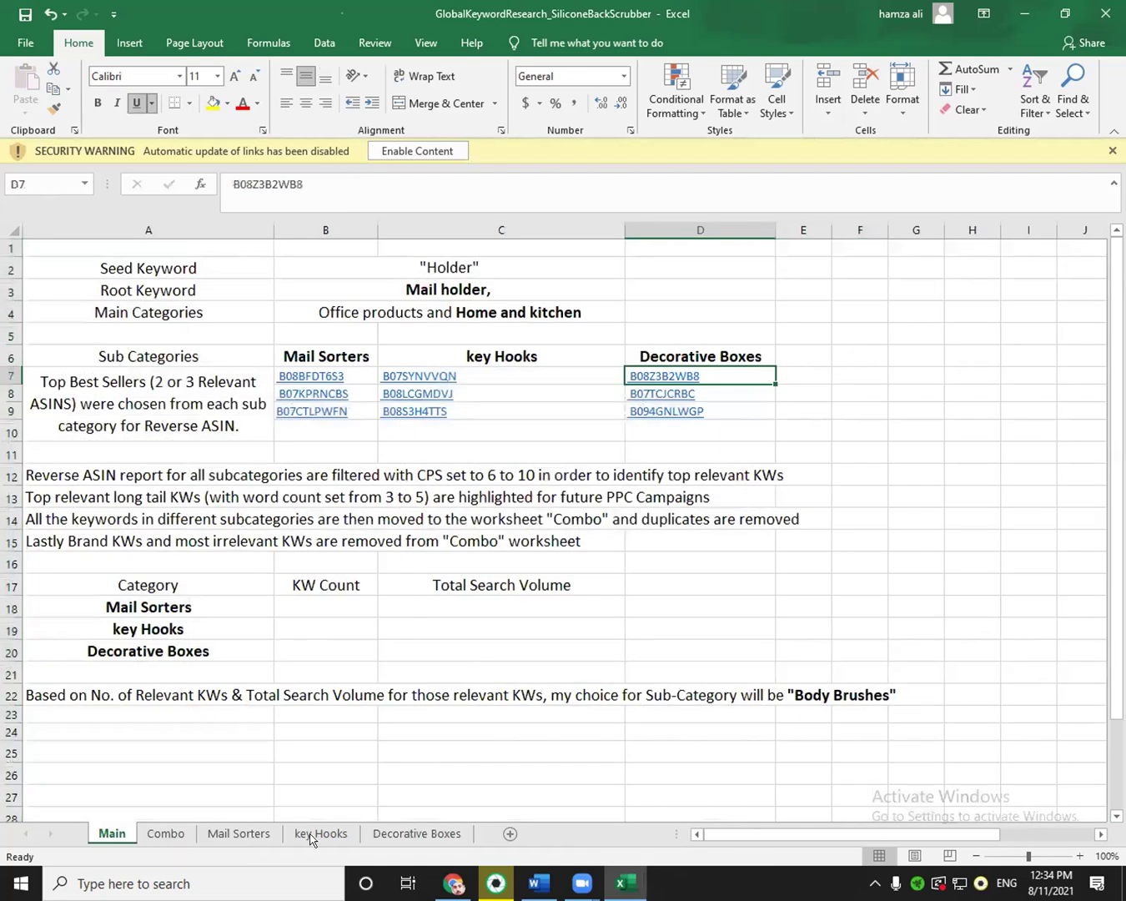
# Fill the header row of the Mail Sorters worksheet with yellow and wrap its text.
pyautogui.click(350, 837)
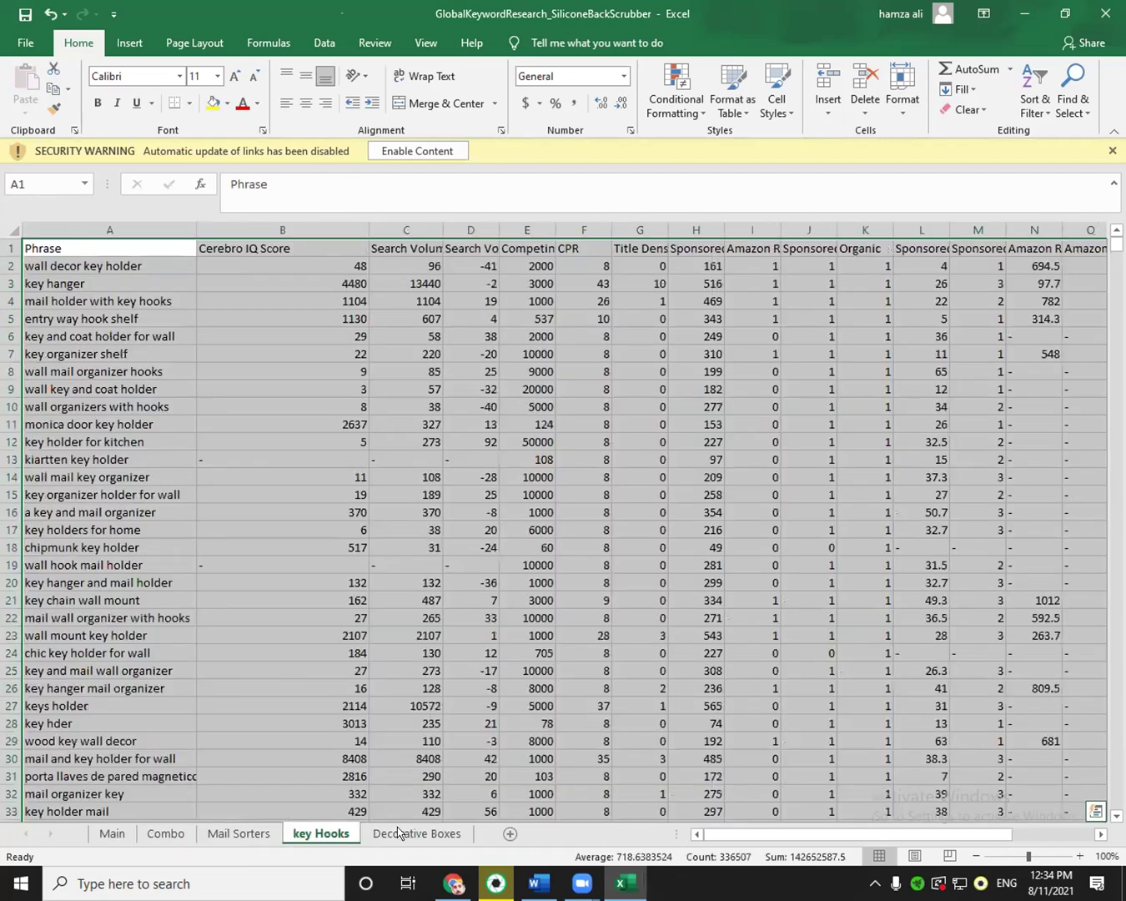
pyautogui.hotkey('ctrl', 'pagedown')
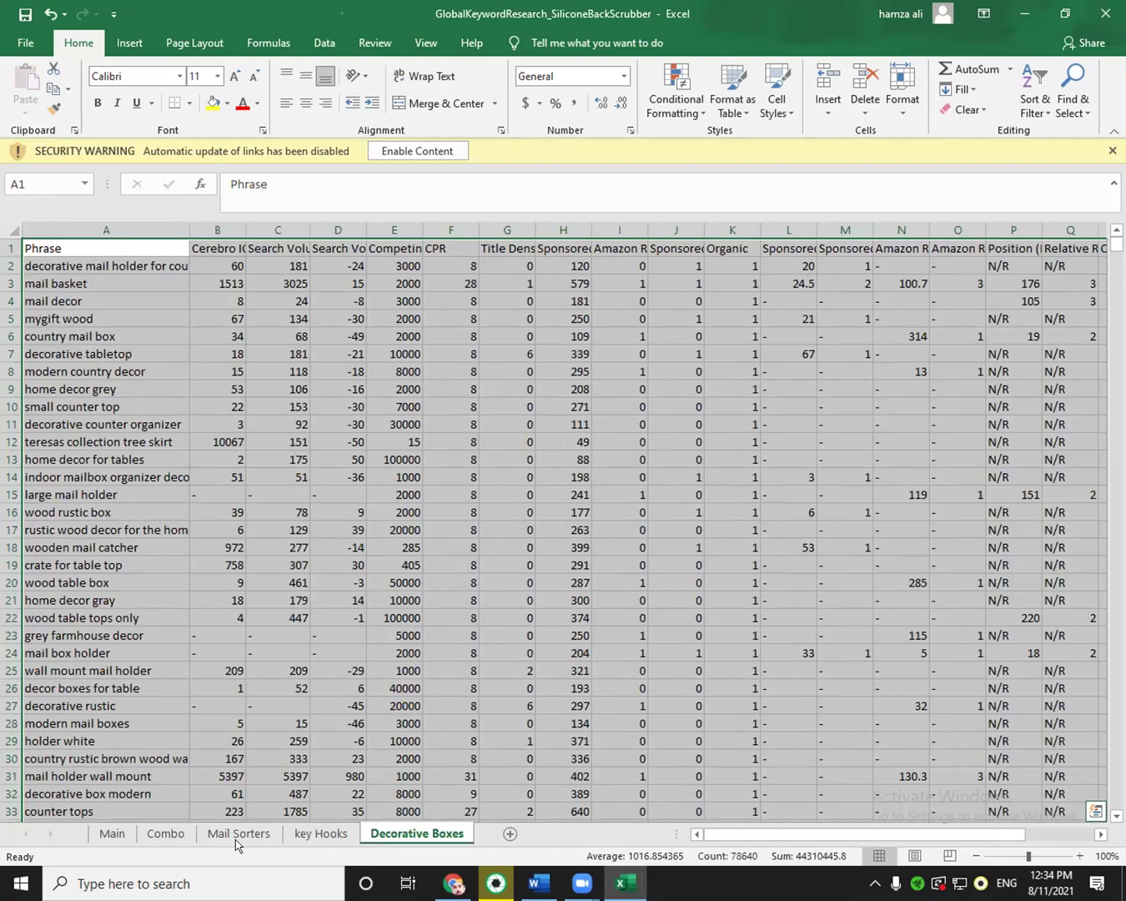
pyautogui.hotkey('ctrl', 'pageup')
pyautogui.hotkey('ctrl', 'pageup')
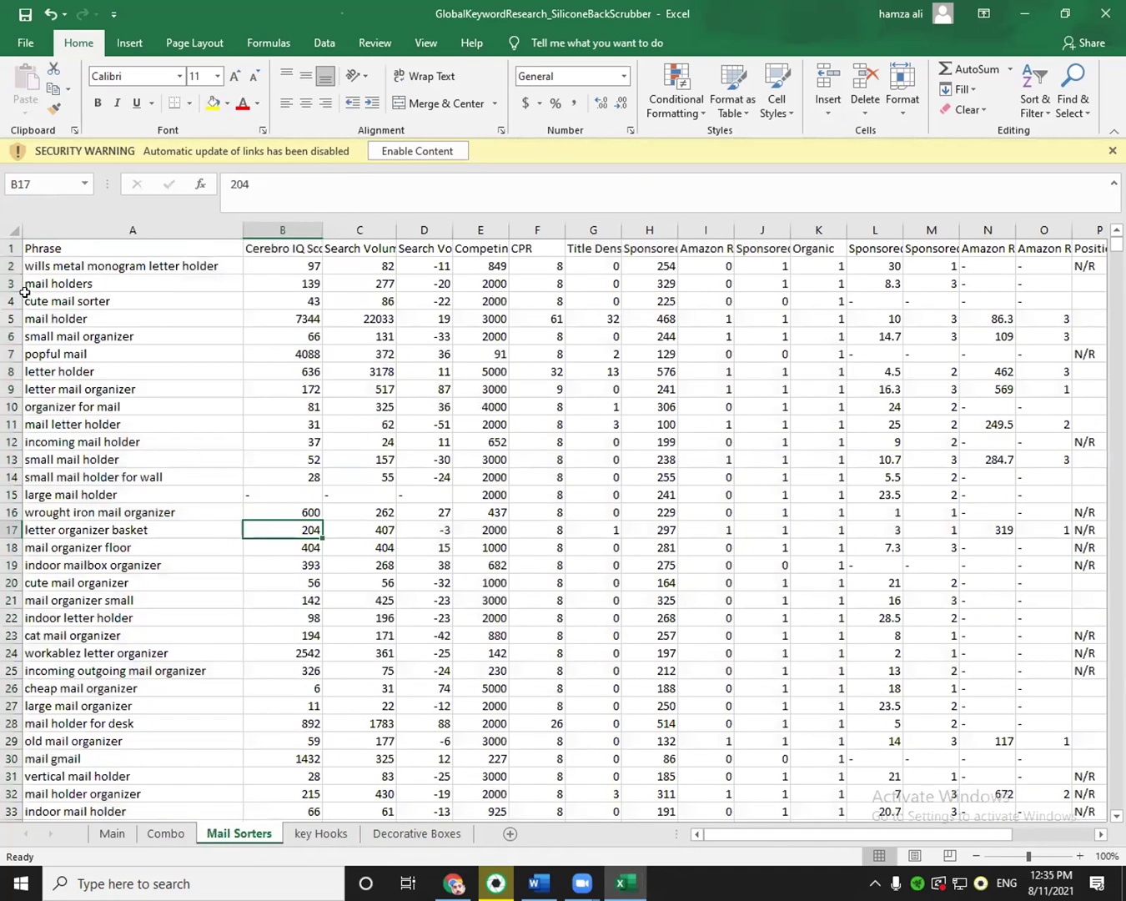
pyautogui.click(10, 246)
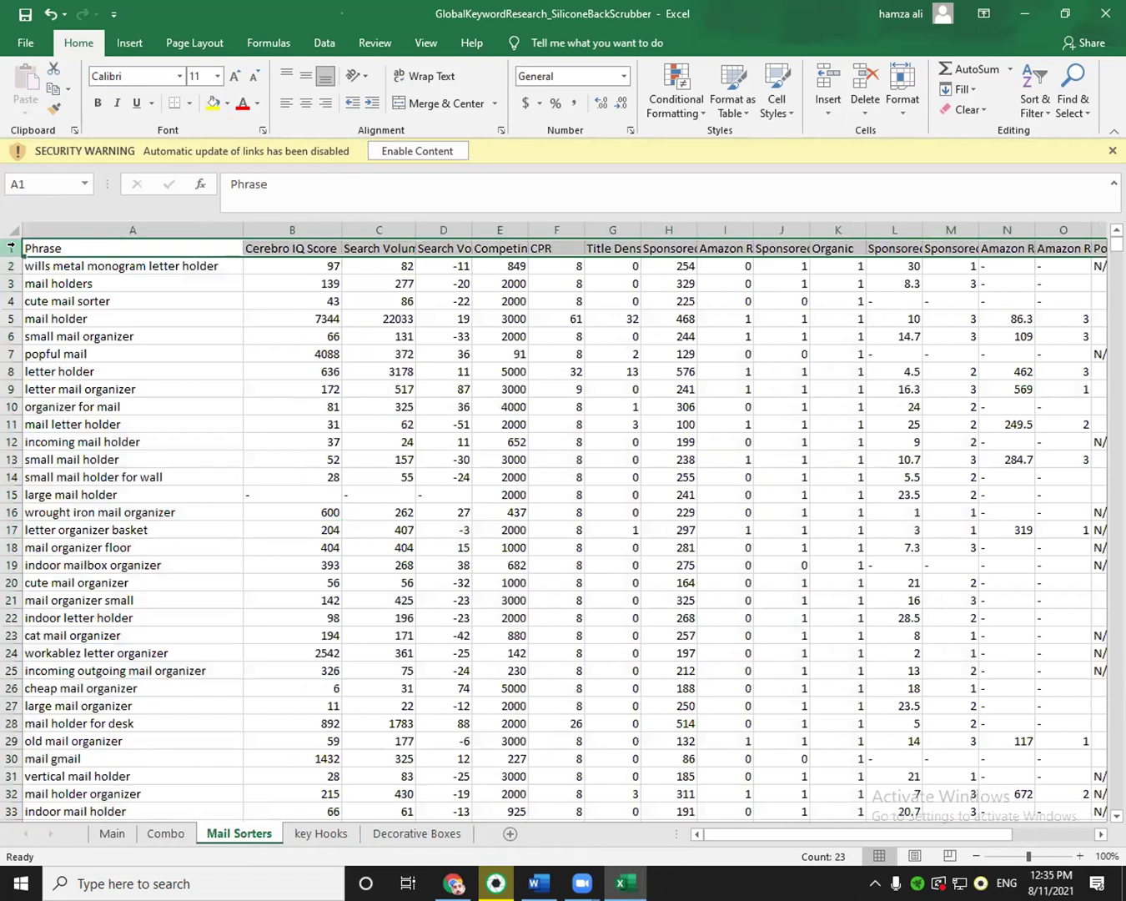
pyautogui.click(214, 104)
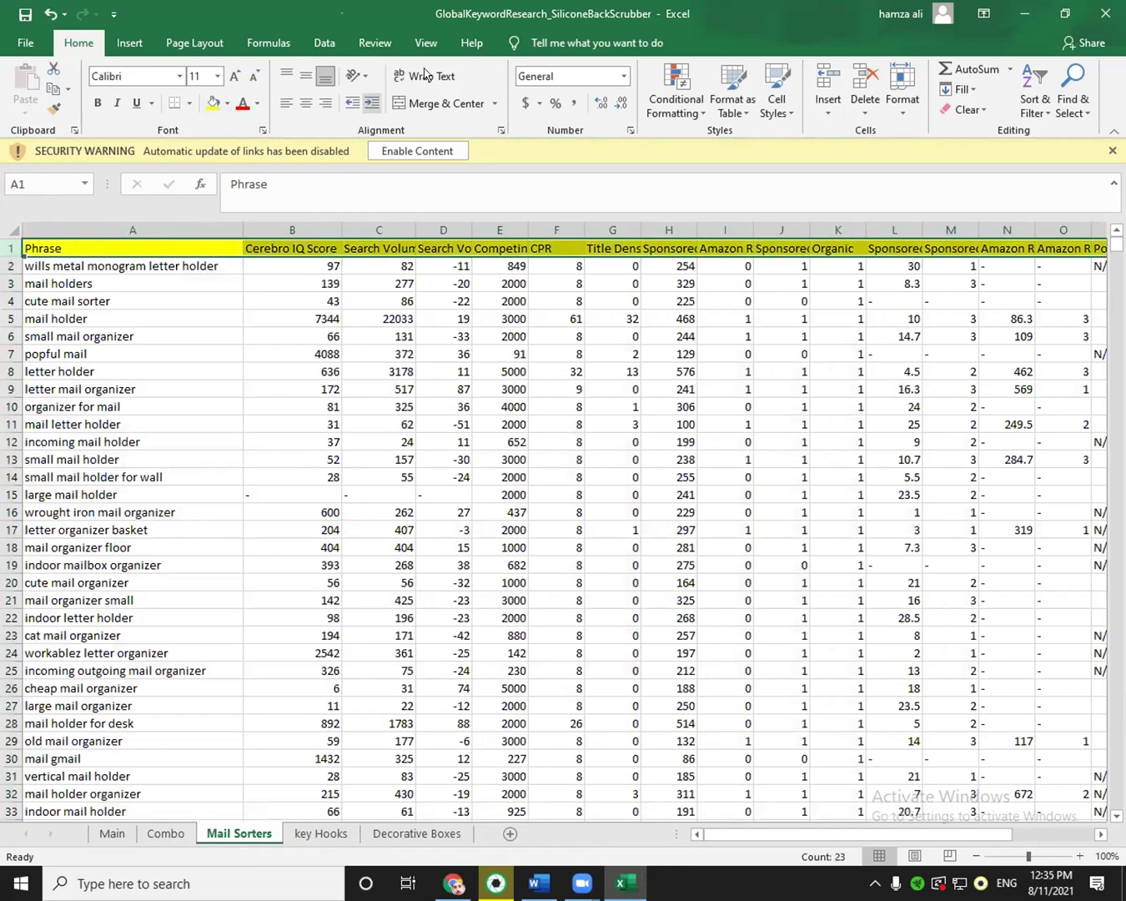
pyautogui.click(426, 75)
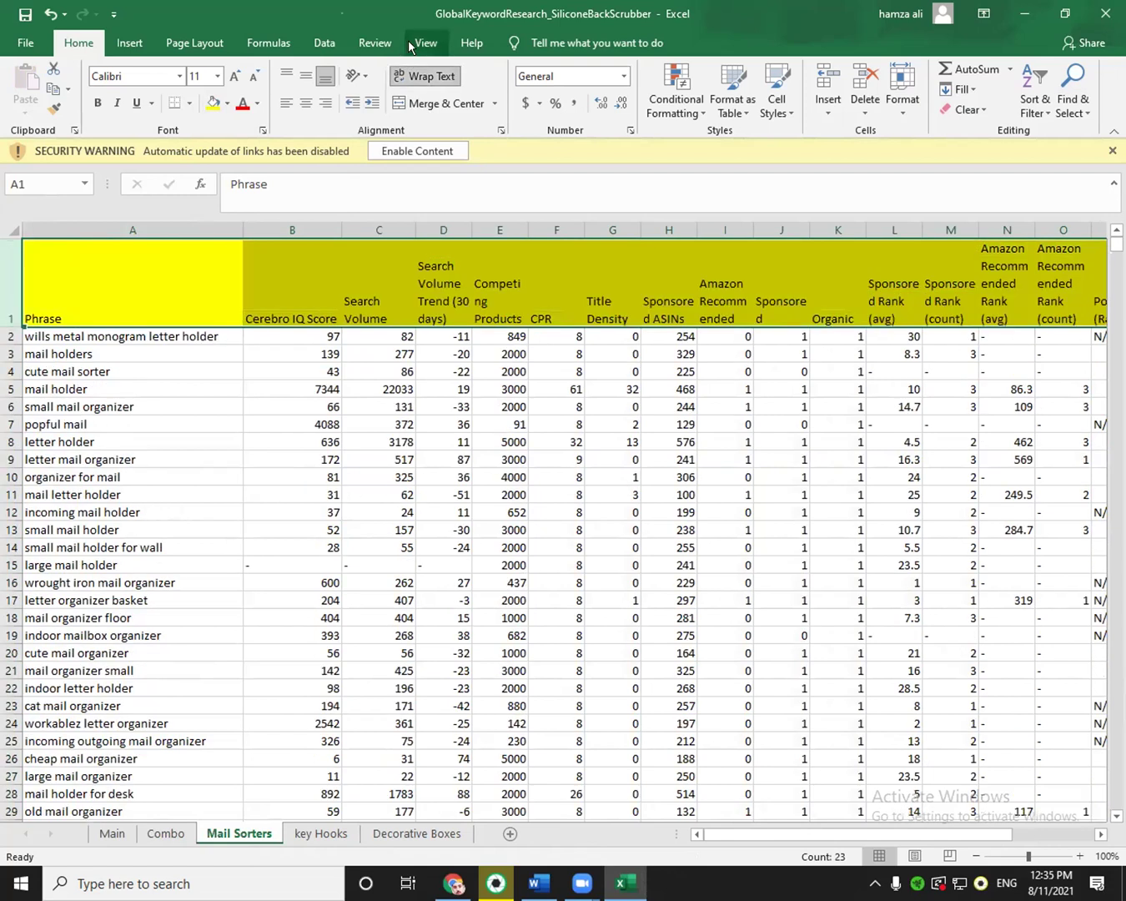
# Freeze the top row of the Mail Sorters worksheet and check it by scrolling.
pyautogui.click(424, 43)
pyautogui.click(581, 102)
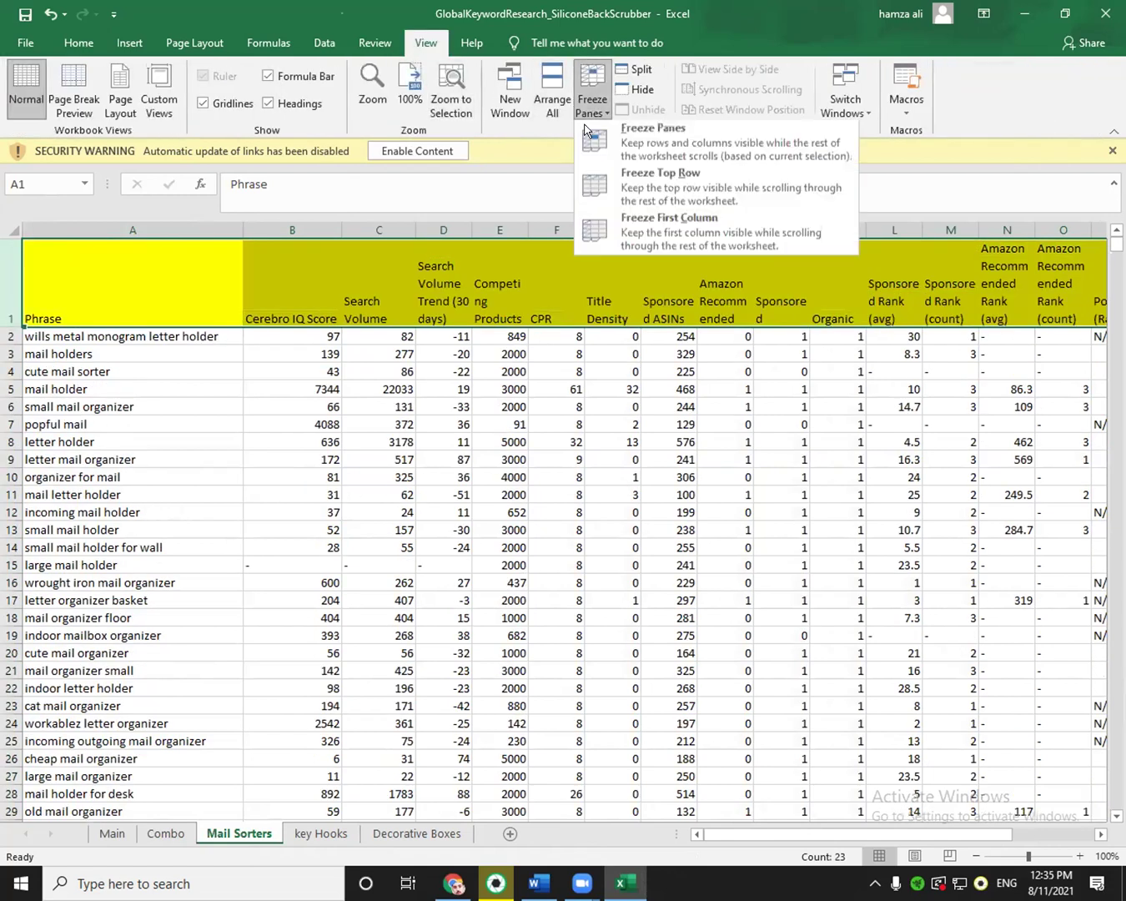
pyautogui.click(617, 179)
pyautogui.click(292, 475)
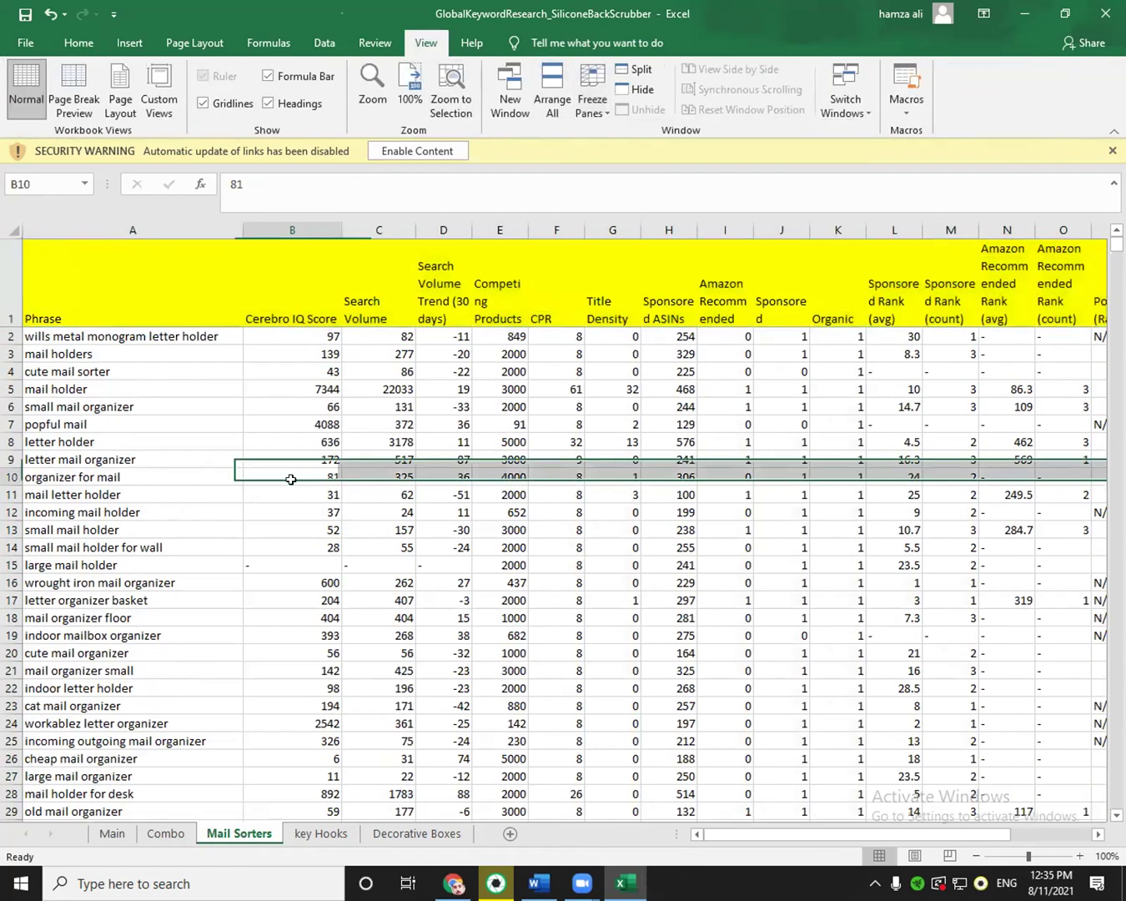
pyautogui.scroll(-1, 292, 473)
pyautogui.scroll(1, 48, 319)
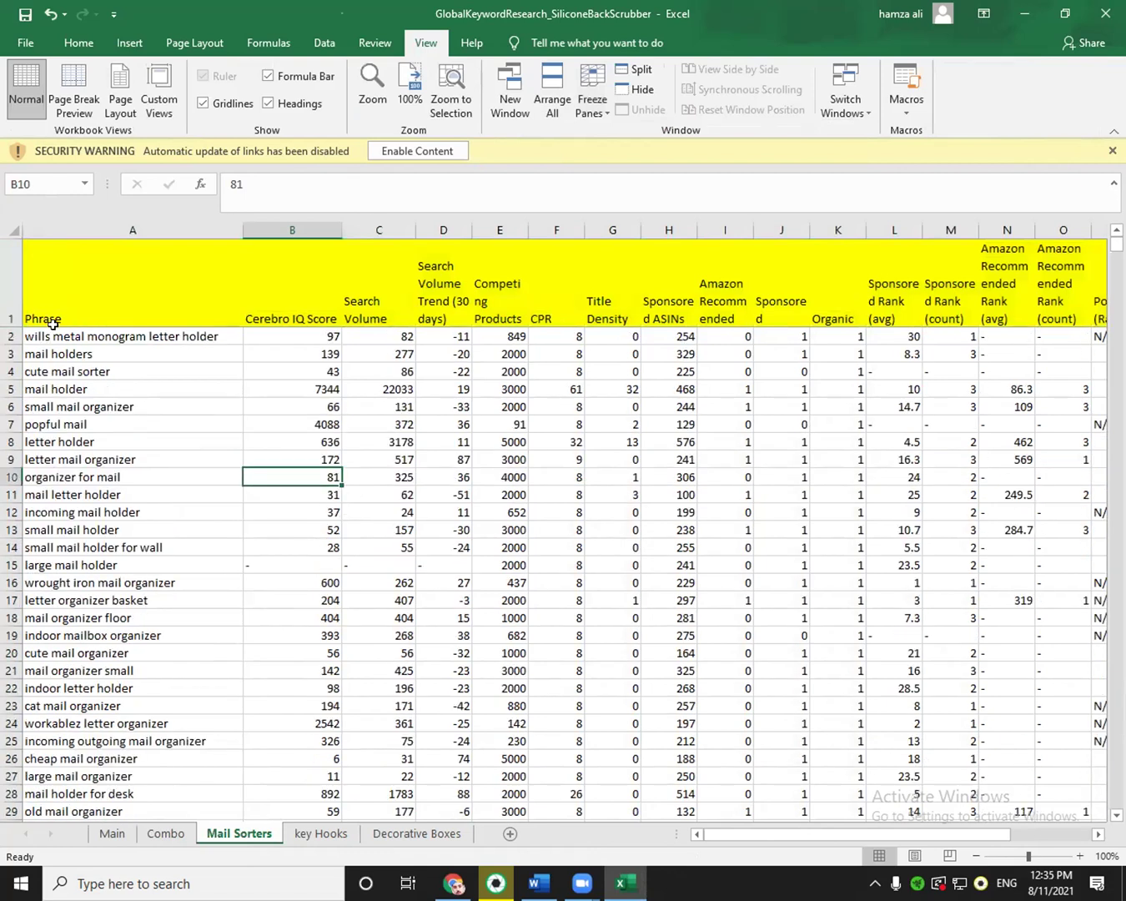
# Reduce the Mail Sorters header row's height and widen columns D to H and the Competitor Performance Score column.
pyautogui.click(11, 321)
pyautogui.moveTo(12, 327)
pyautogui.mouseDown()
pyautogui.moveTo(19, 283)
pyautogui.moveTo(20, 298)
pyautogui.mouseUp()
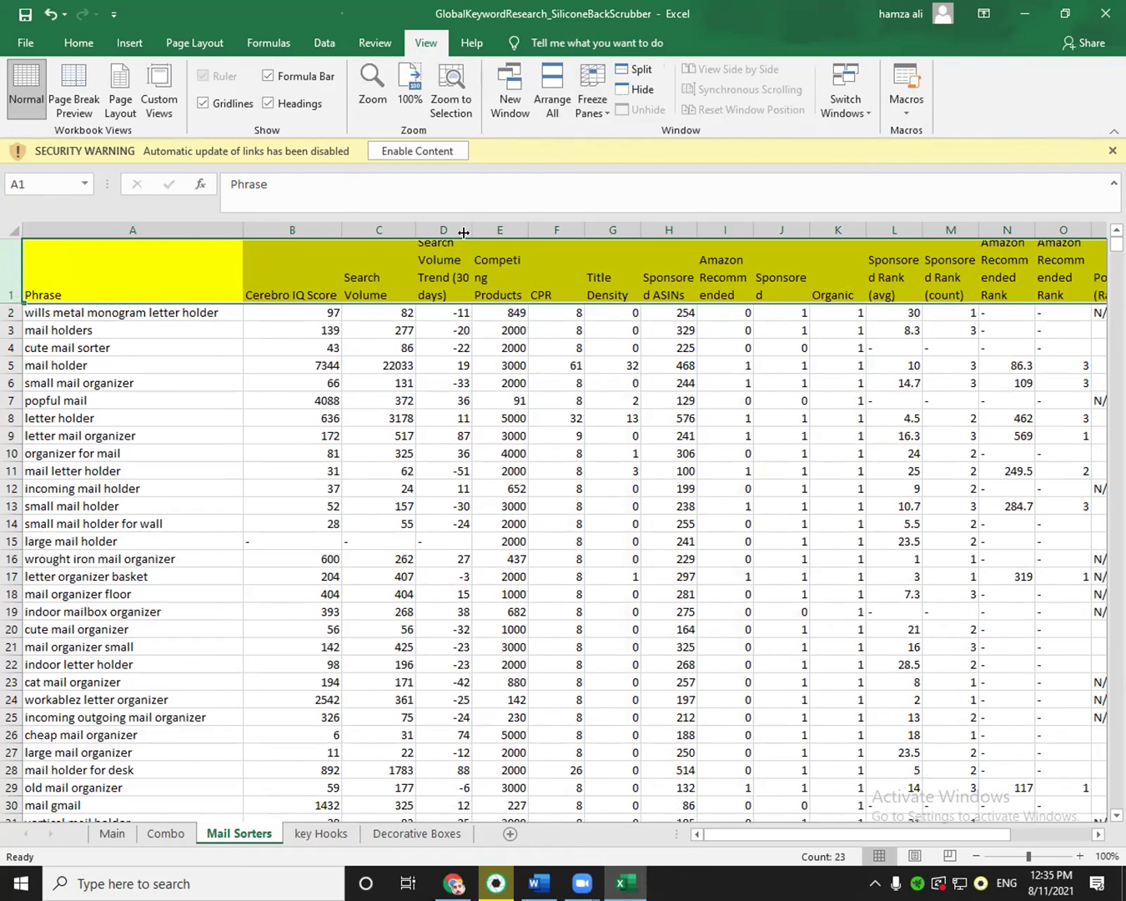
pyautogui.moveTo(466, 223); pyautogui.dragTo(940, 236)
pyautogui.moveTo(708, 836); pyautogui.dragTo(842, 834)
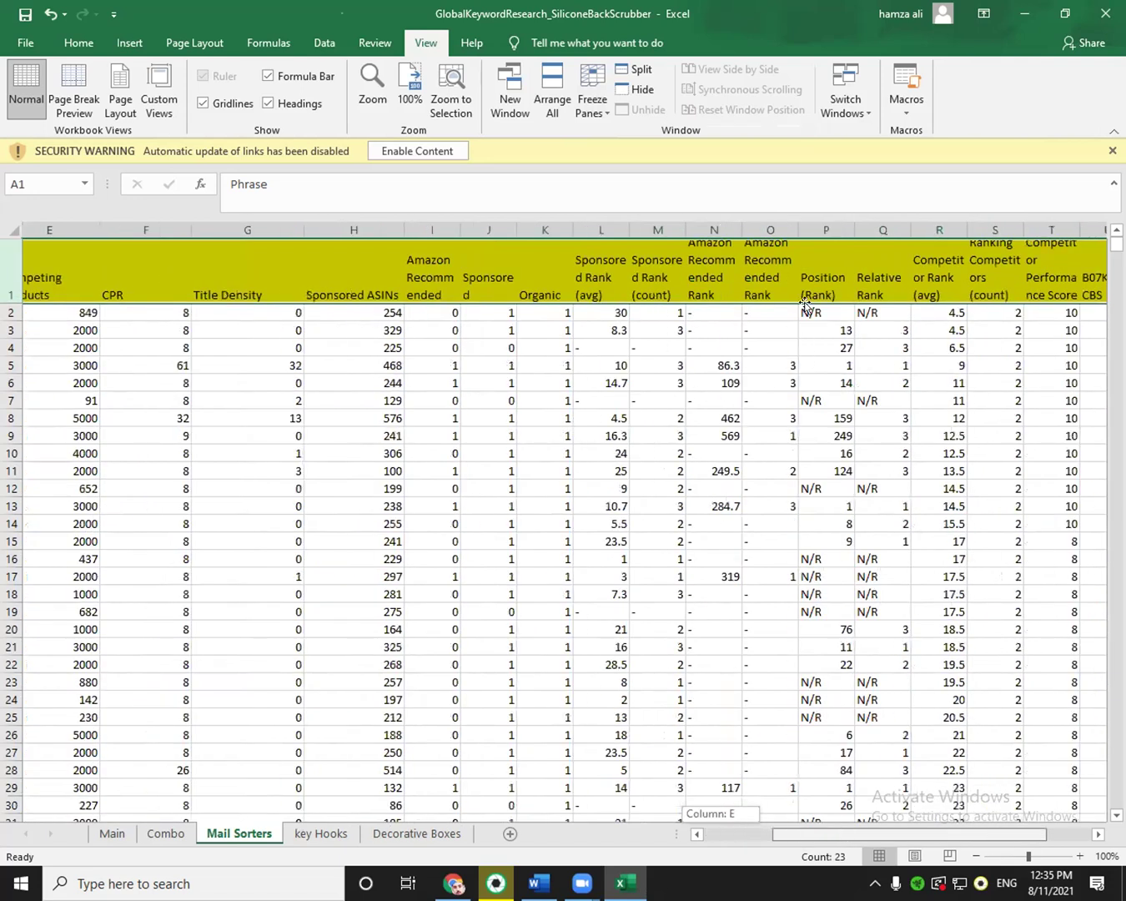
pyautogui.doubleClick(928, 227)
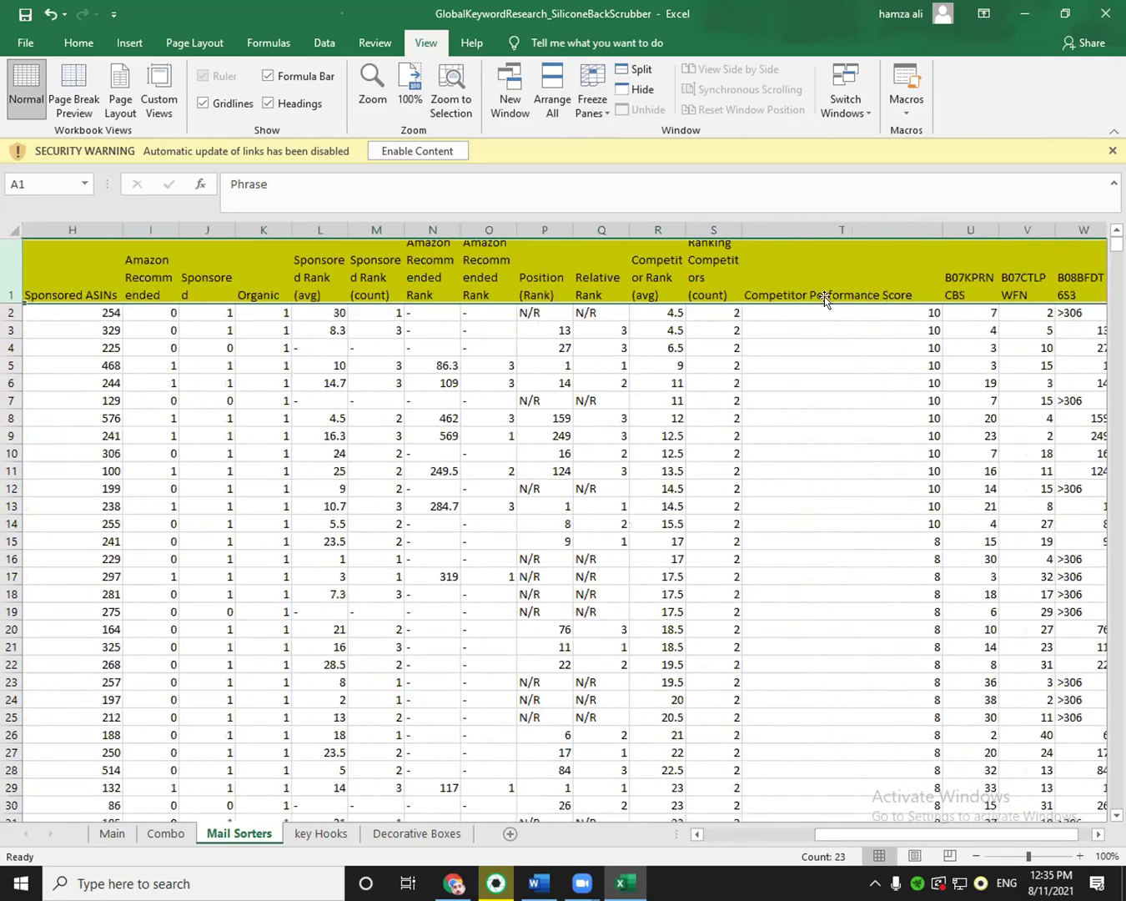
# Cut the entire Competitor Performance Score column of the Mail Sorters worksheet.
pyautogui.rightClick(862, 232)
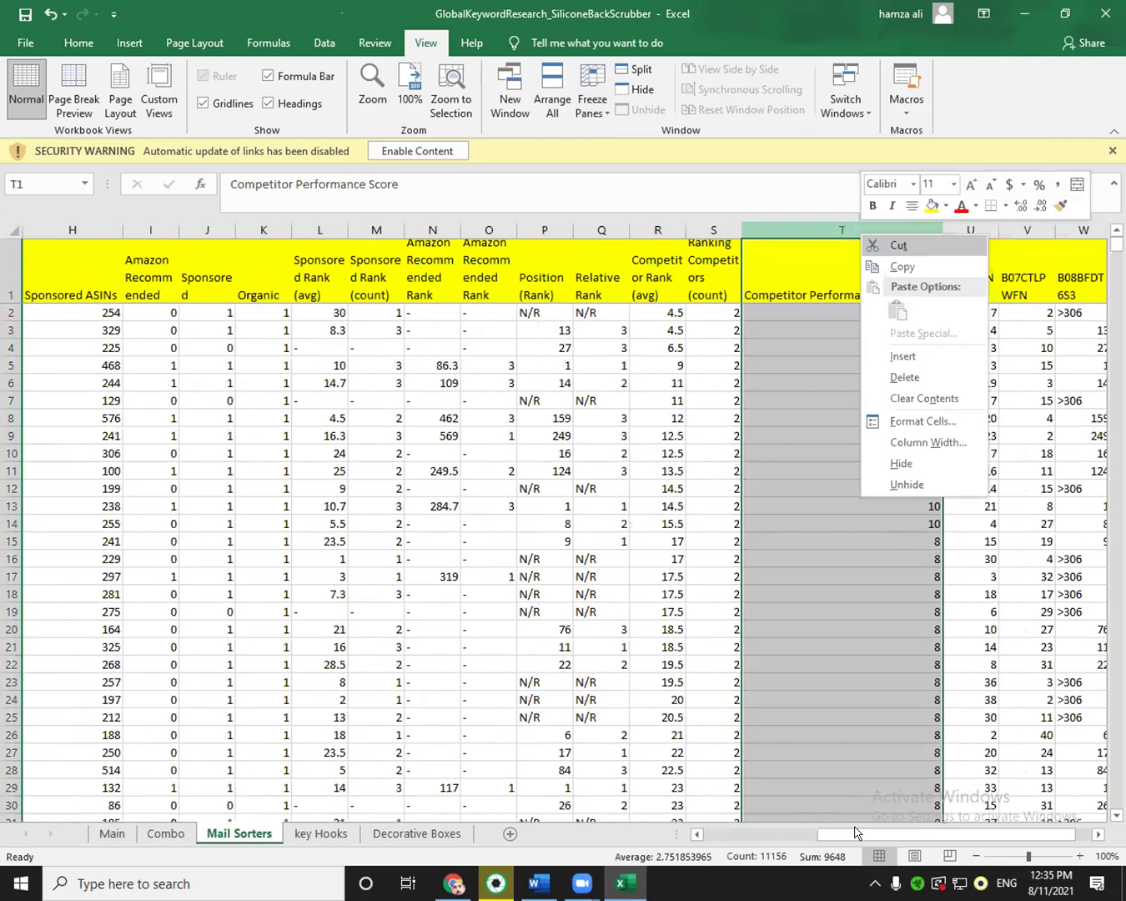
pyautogui.hotkey('ctrl', 'x')
pyautogui.hscroll(-3, 647, 828)
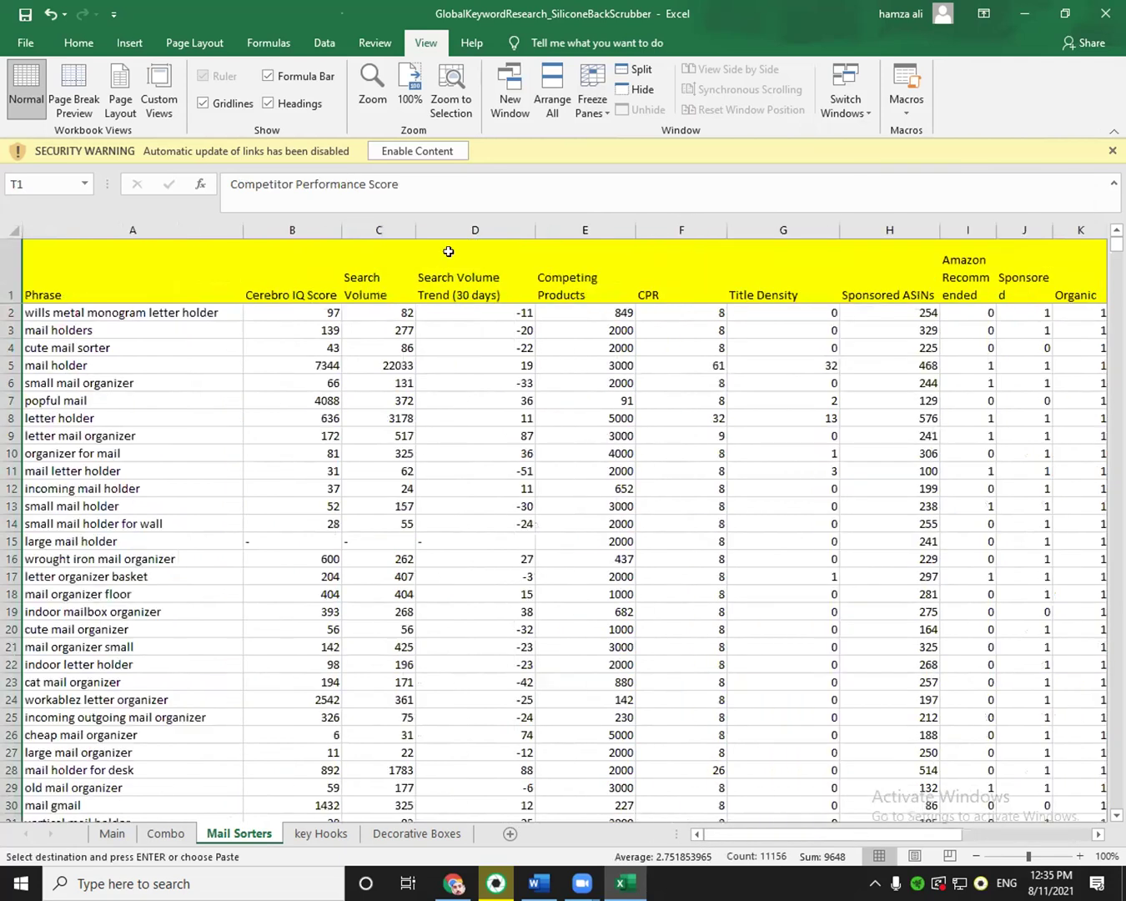
# Try to paste the cut Competitor Performance Score column over the Search Volume Trend (30 days) column, and undo the paste.
pyautogui.click(480, 218)
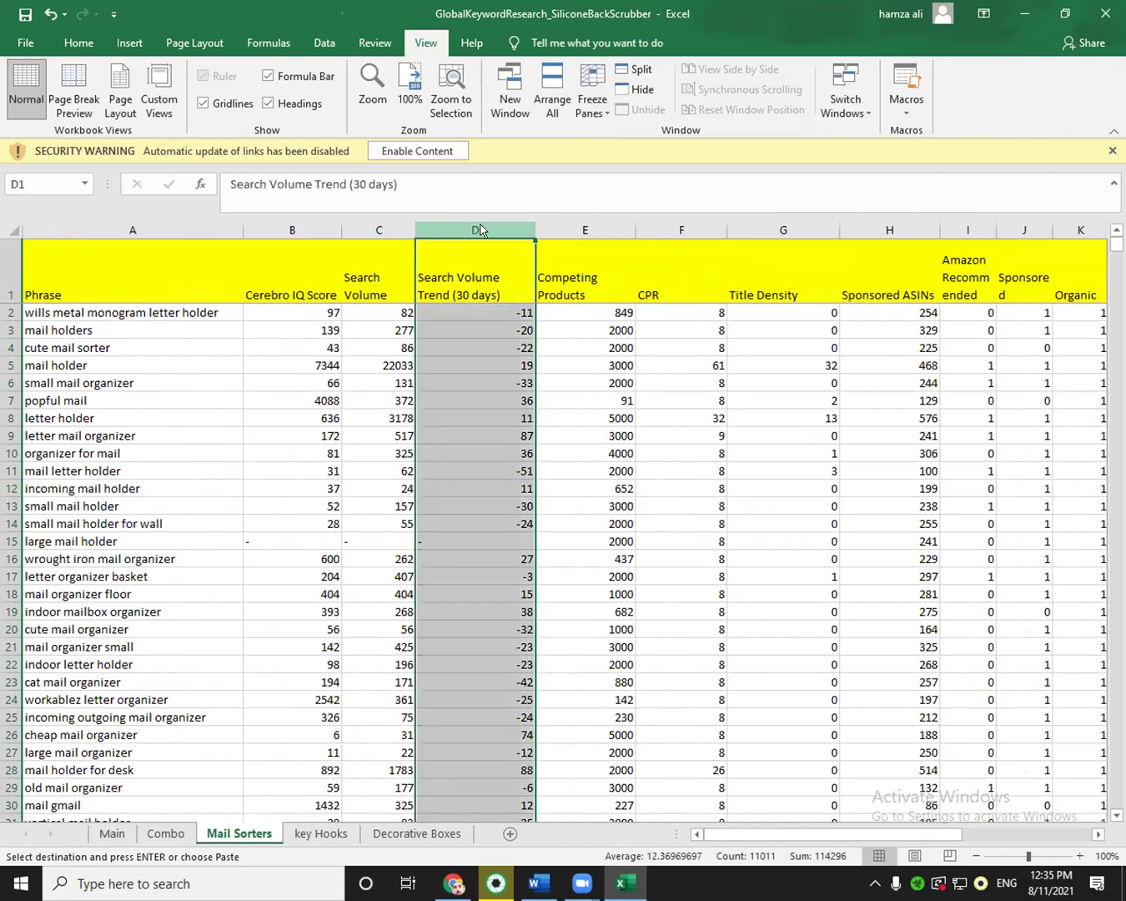
pyautogui.rightClick(487, 233)
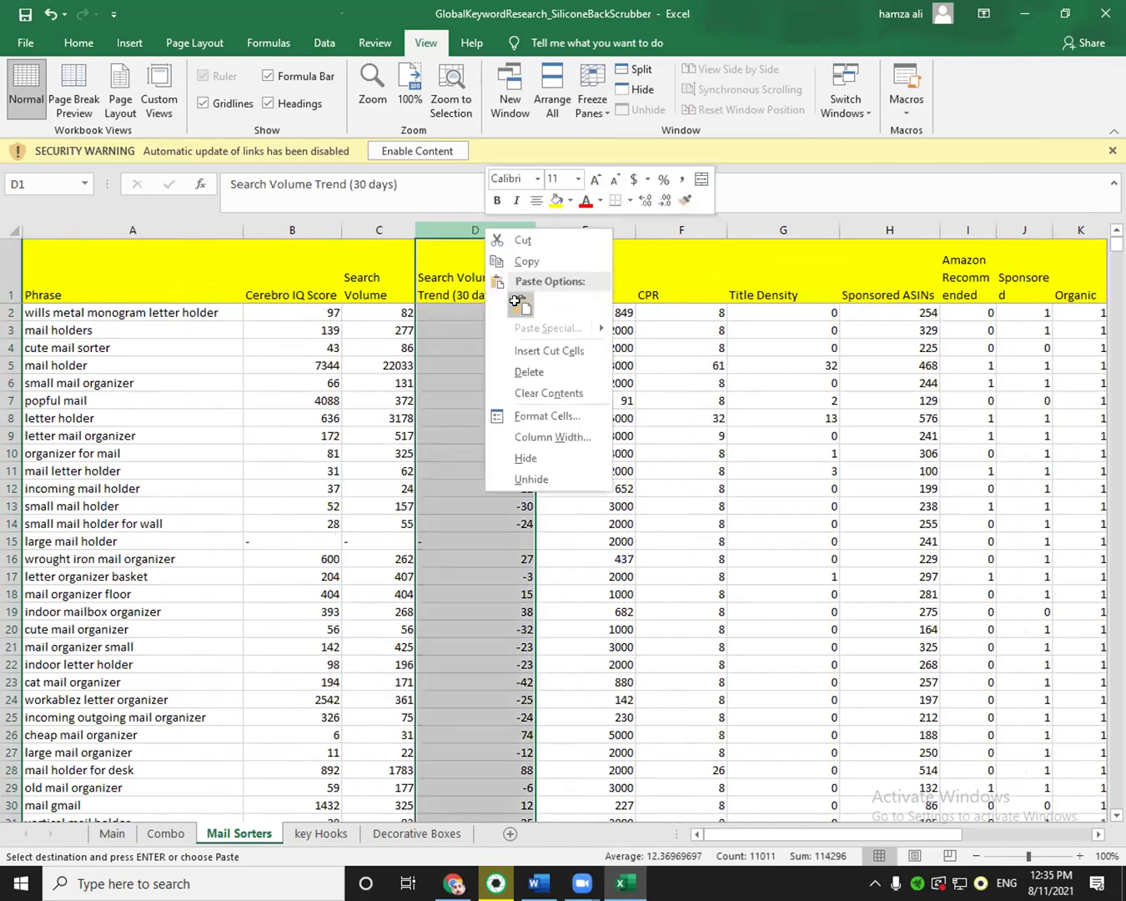
pyautogui.click(515, 301)
pyautogui.click(672, 347)
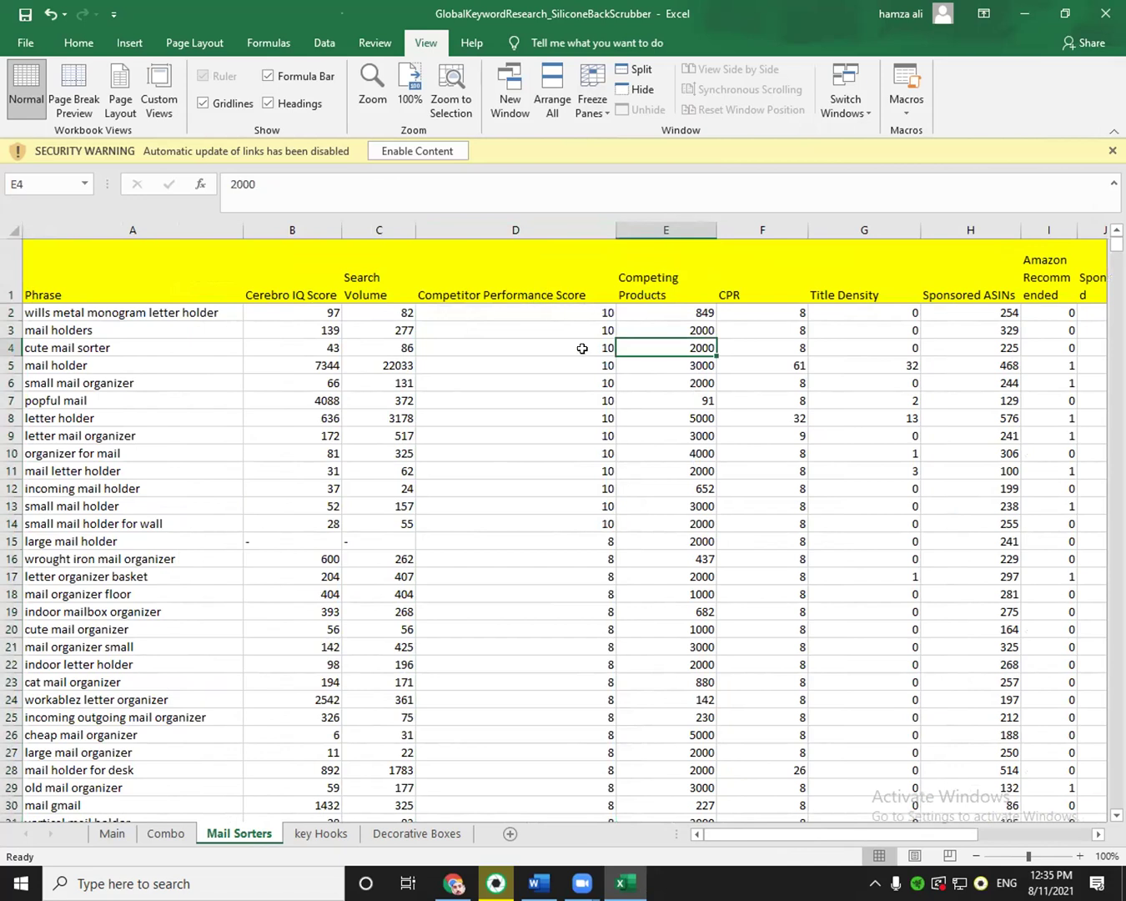
pyautogui.hotkey('ctrl', 'z')
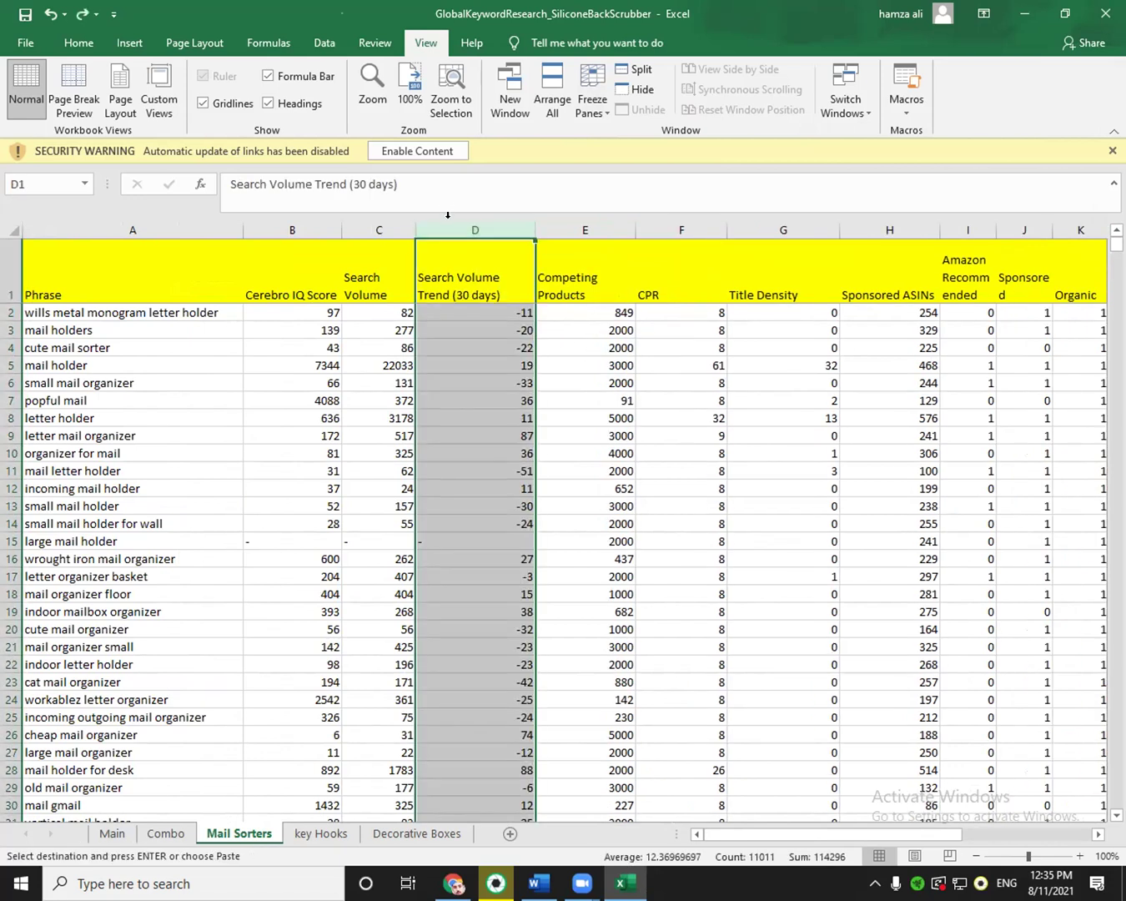
# Insert the cut Competitor Performance Score column before the Search Volume Trend (30 days) column.
pyautogui.rightClick(458, 231)
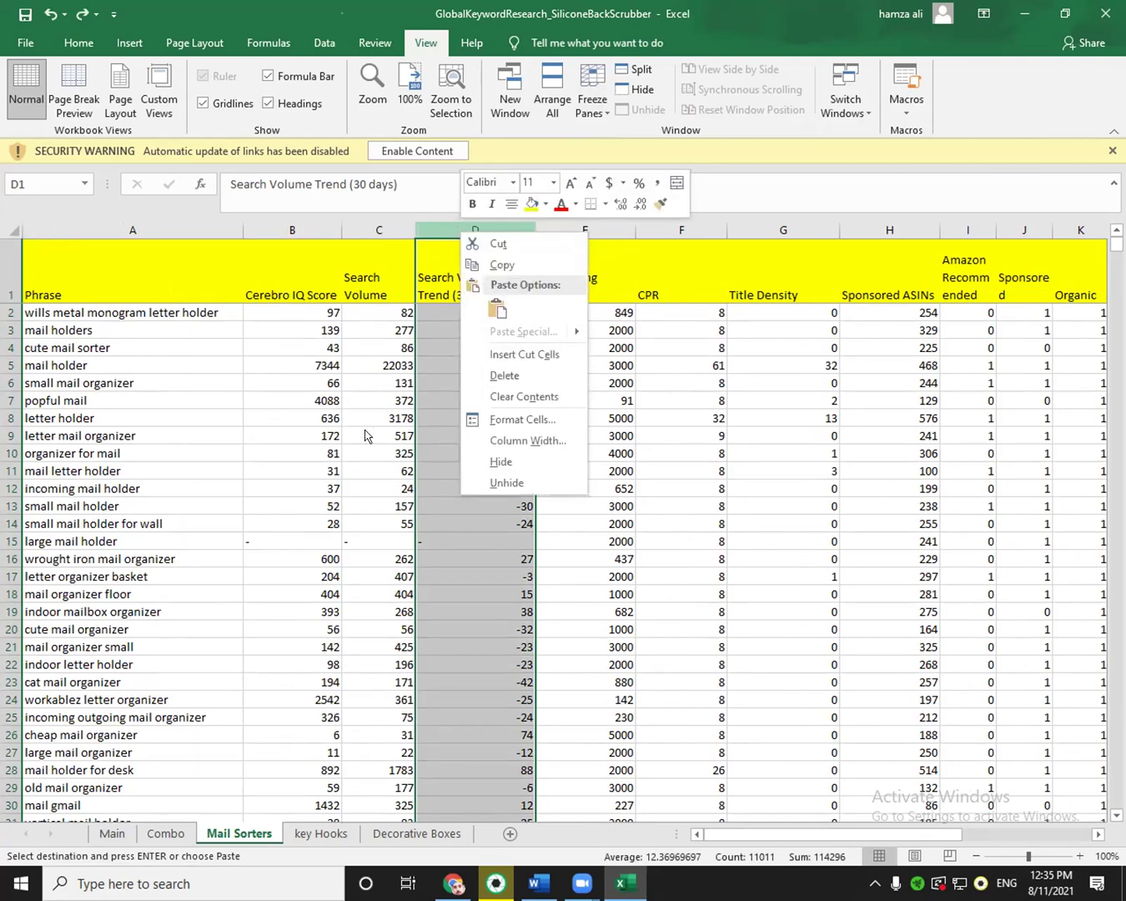
pyautogui.press('Escape')
pyautogui.rightClick(474, 233)
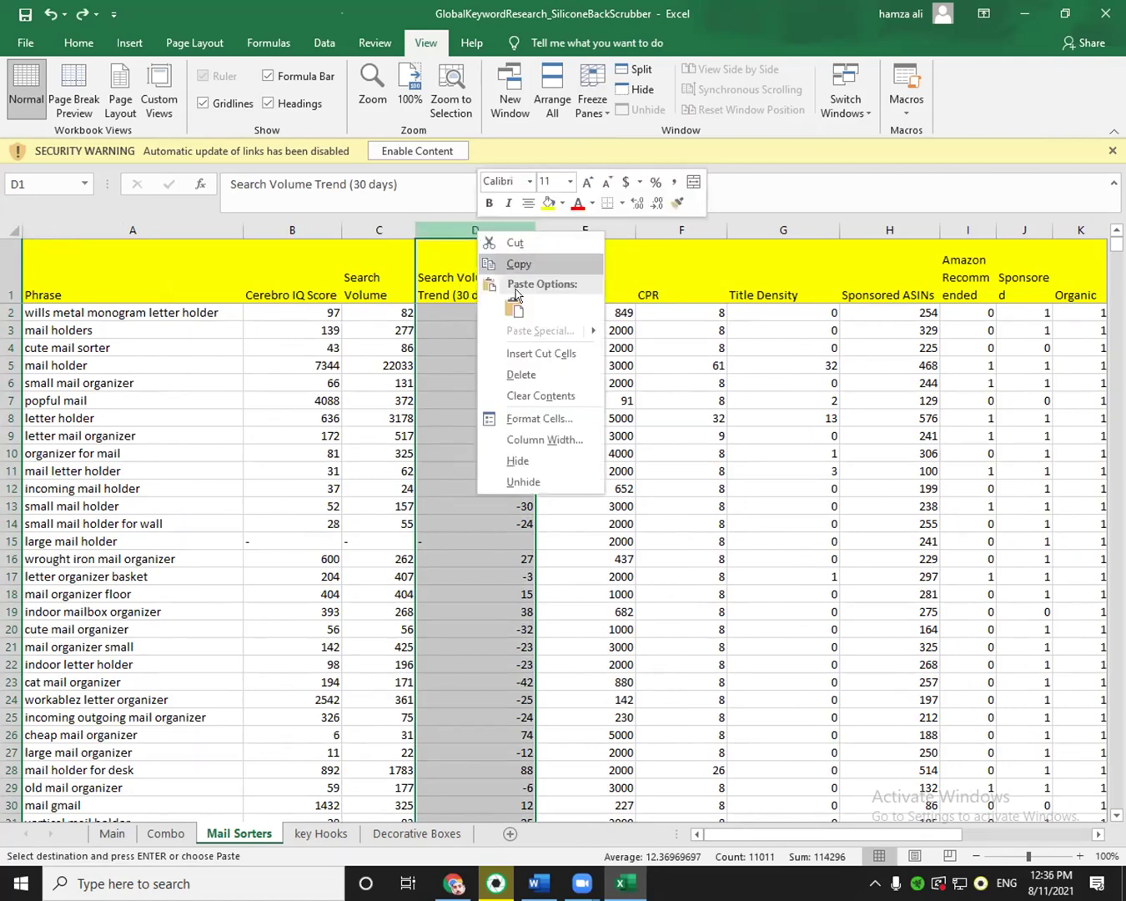
pyautogui.click(531, 355)
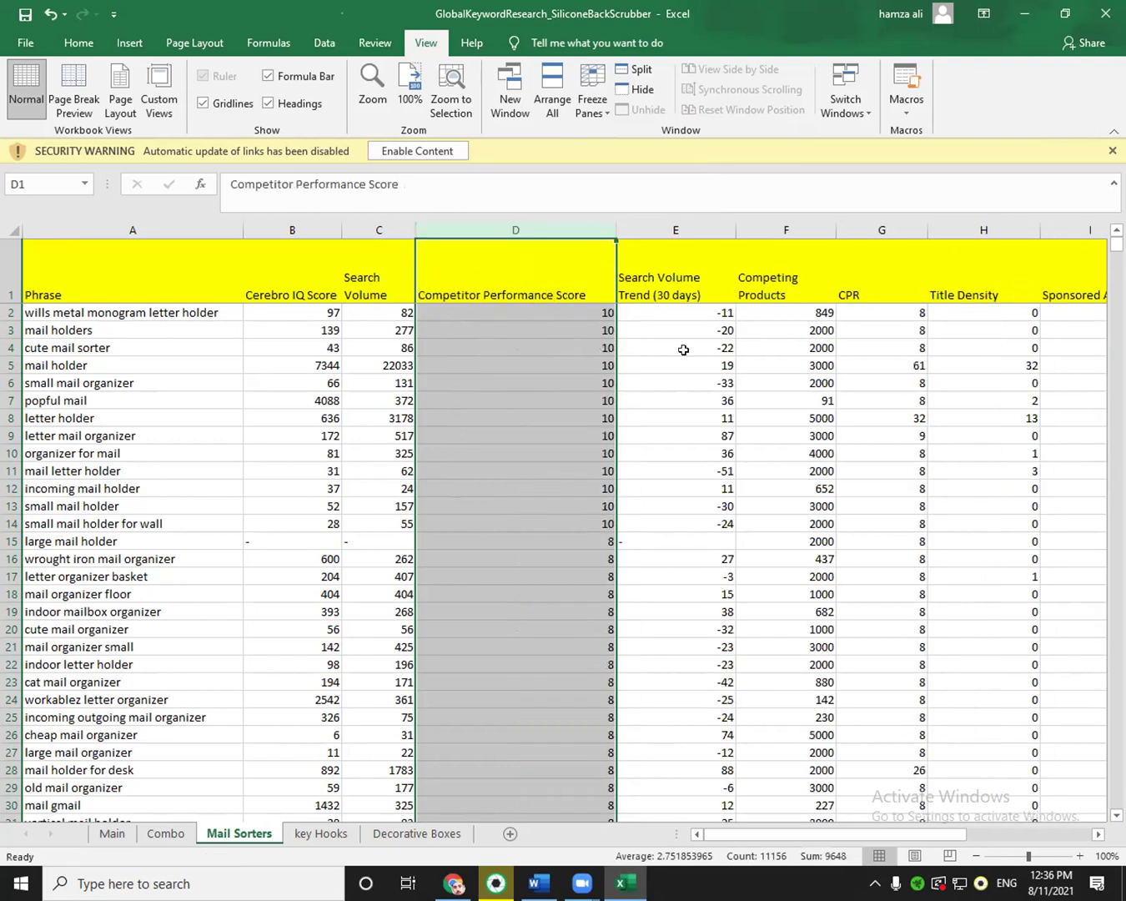
pyautogui.press('Right')
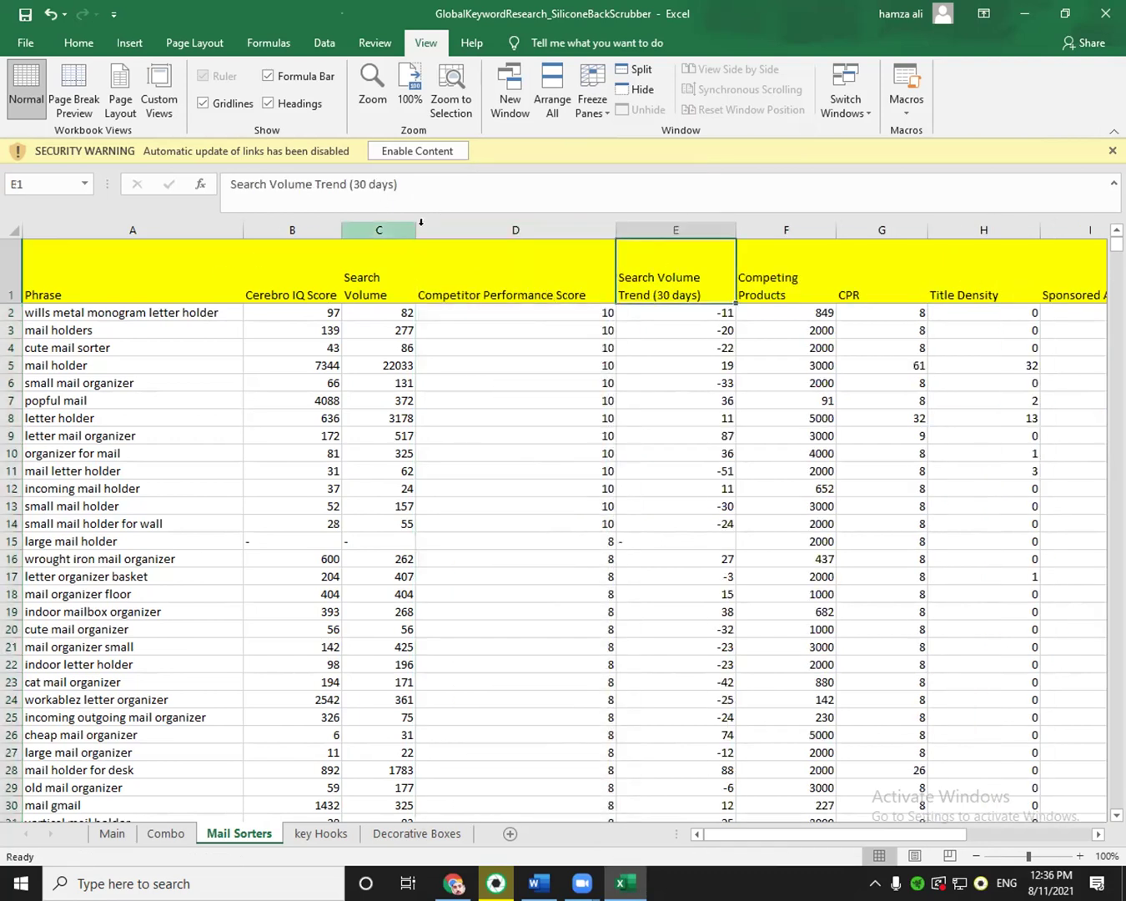
# Widen the Search Volume and Search Volume Trend (30 days) columns so each header fits on one line.
pyautogui.moveTo(415, 225); pyautogui.dragTo(459, 225)
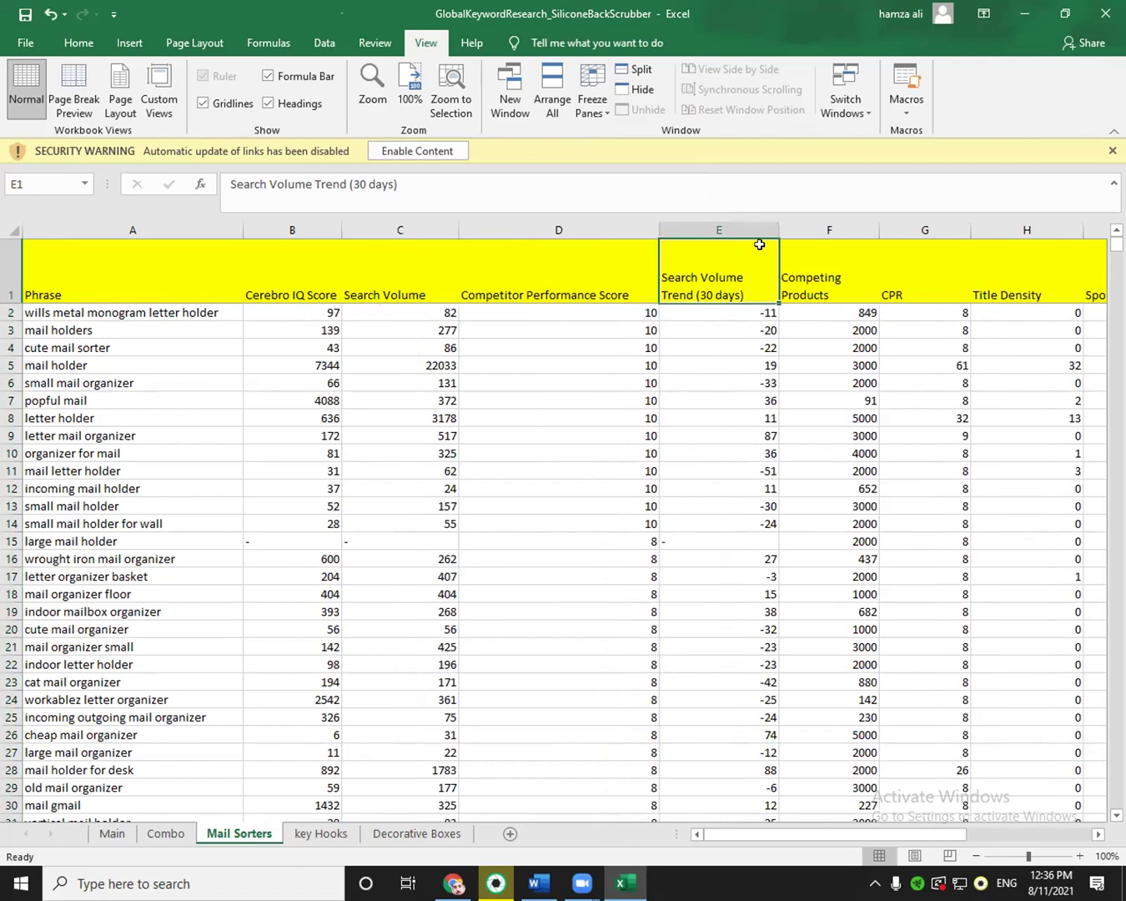
pyautogui.moveTo(771, 235); pyautogui.dragTo(849, 226)
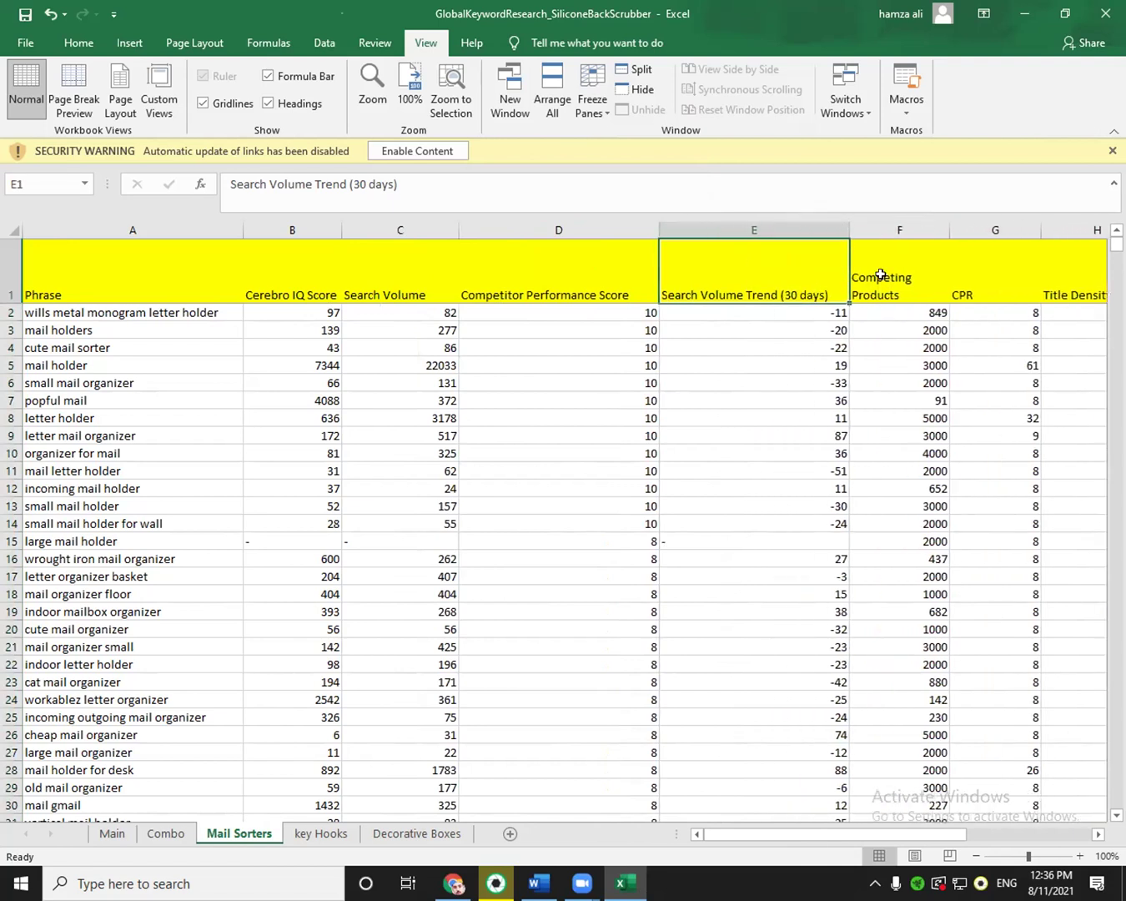
pyautogui.click(893, 398)
pyautogui.moveTo(957, 835); pyautogui.dragTo(678, 831)
pyautogui.moveTo(626, 373); pyautogui.dragTo(427, 253)
pyautogui.click(427, 254)
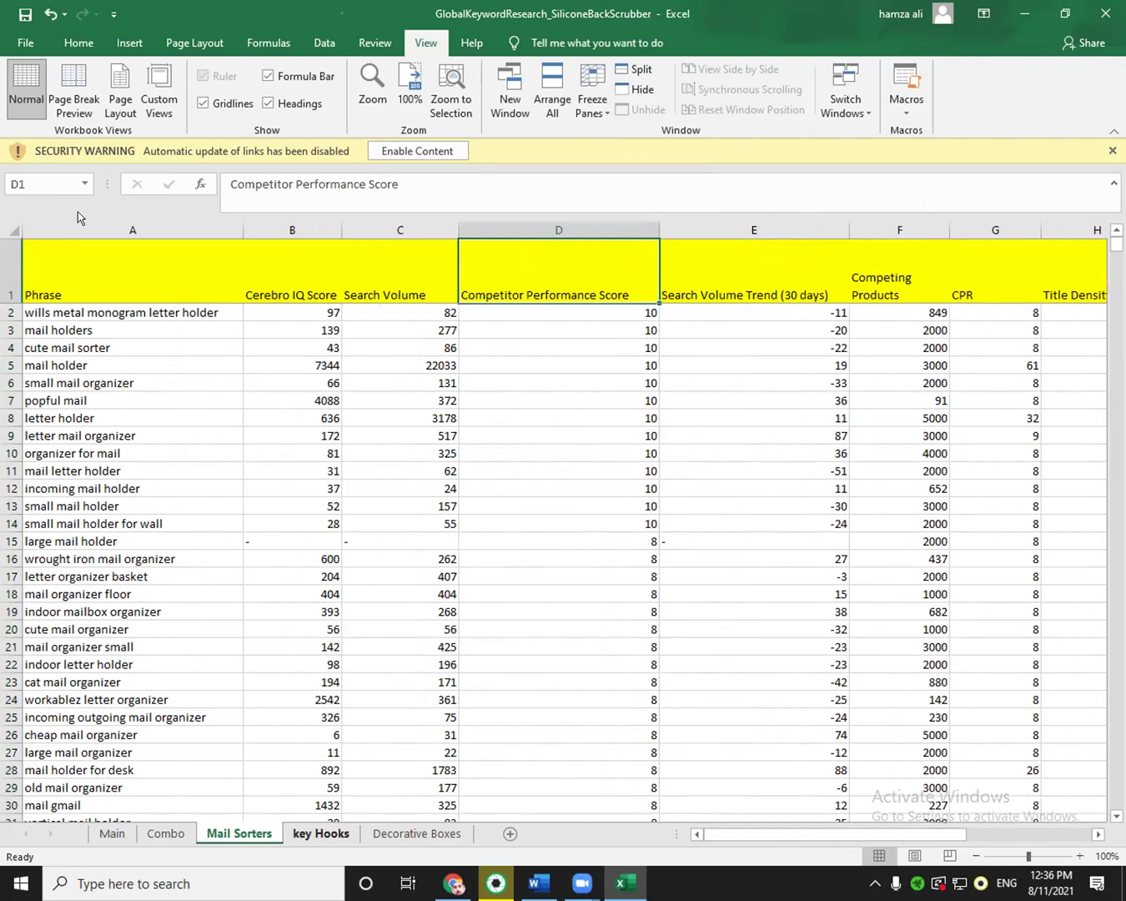
# Fill the header row of the key Hooks worksheet green and wrap its text.
pyautogui.hotkey('ctrl', 'pagedown')
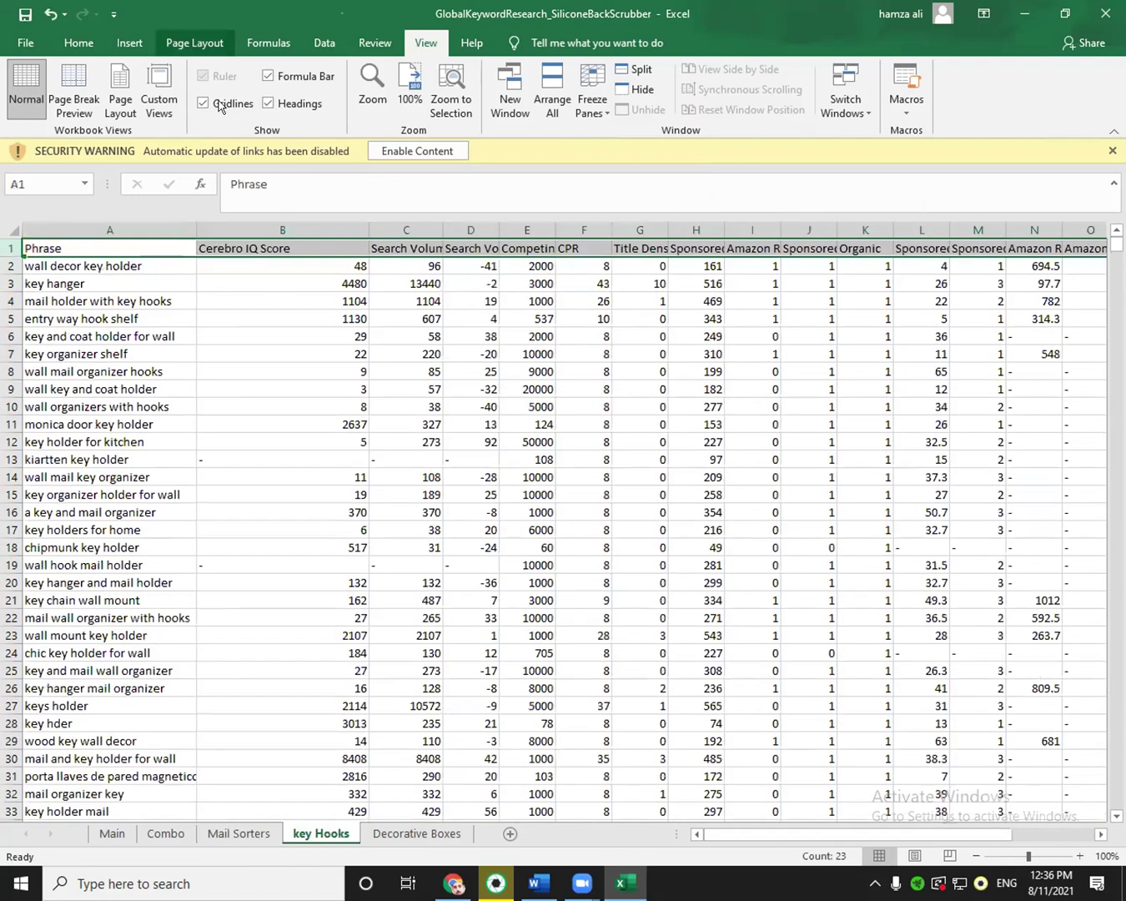
pyautogui.hotkey('alt', 'h')
pyautogui.press('h')
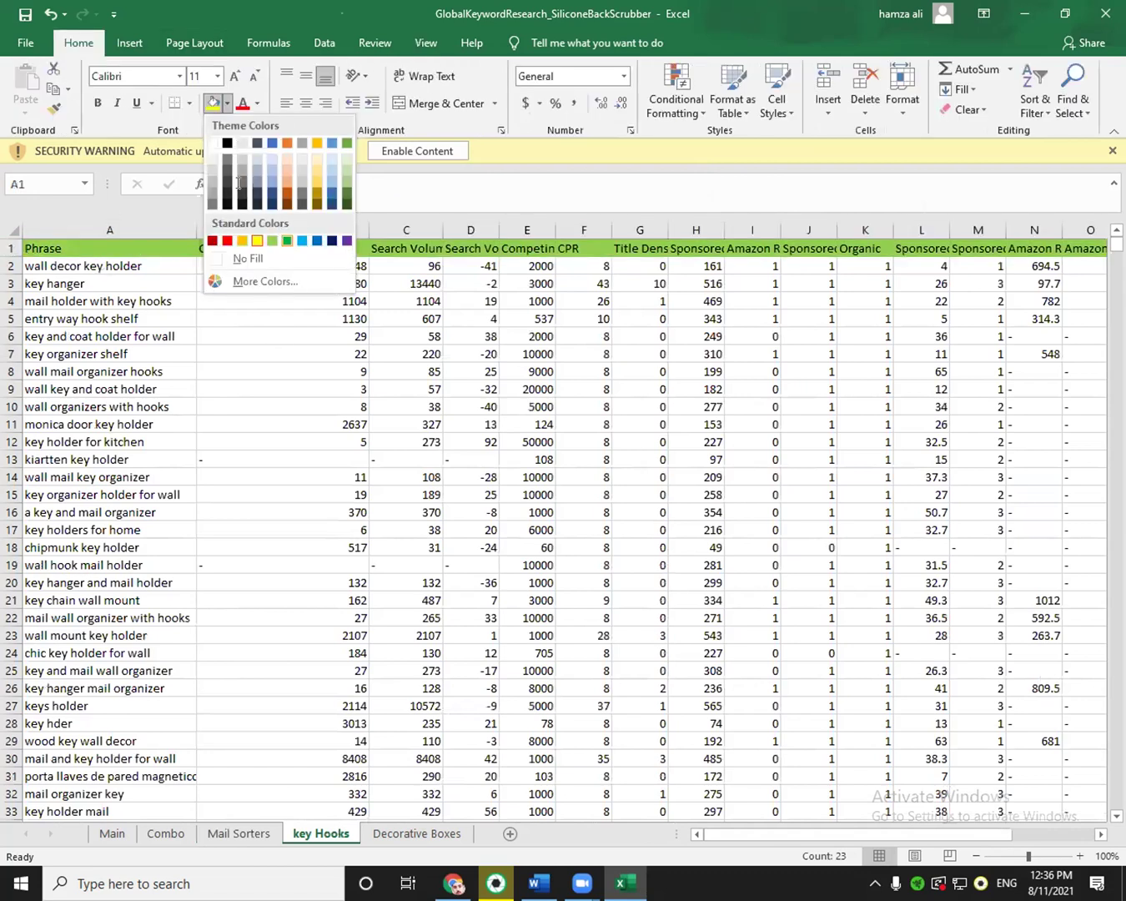
pyautogui.press('Return')
pyautogui.click(424, 76)
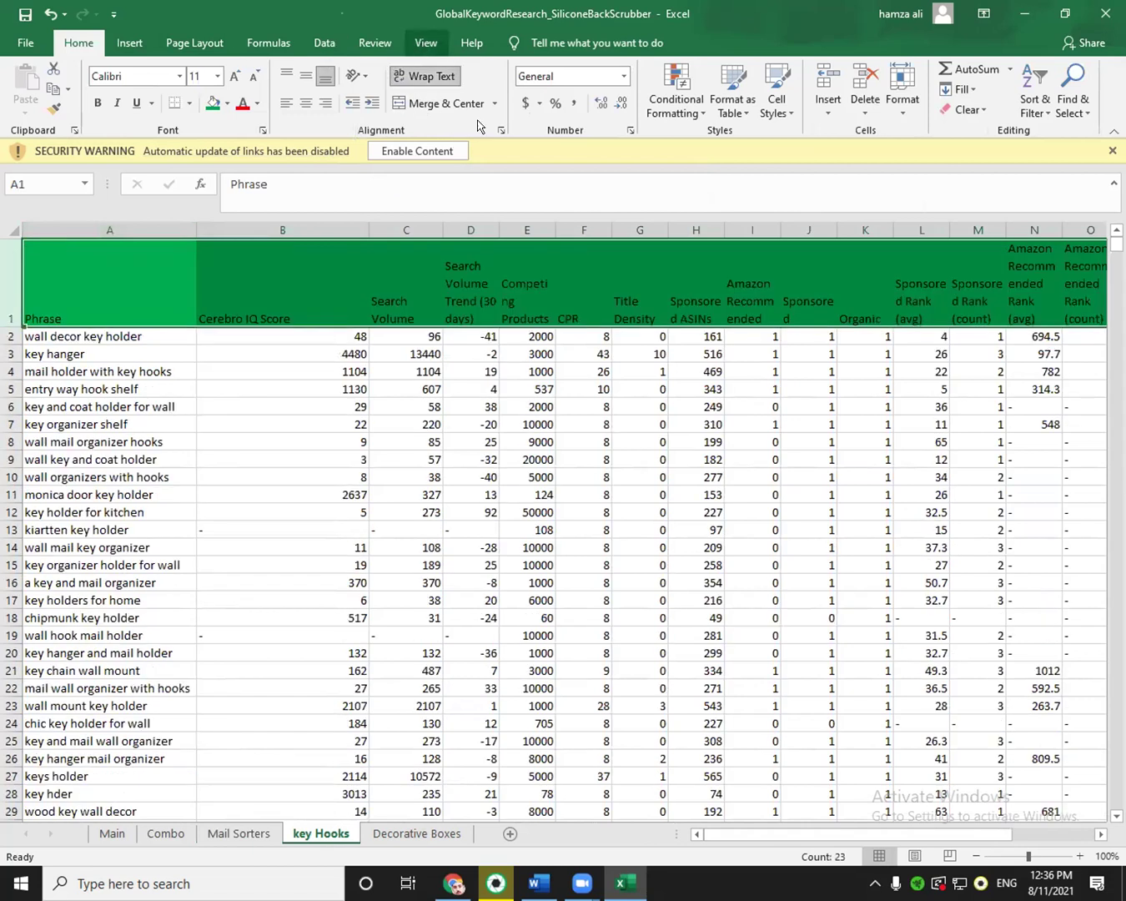
# Freeze the top row of the key Hooks worksheet.
pyautogui.click(426, 42)
pyautogui.click(590, 99)
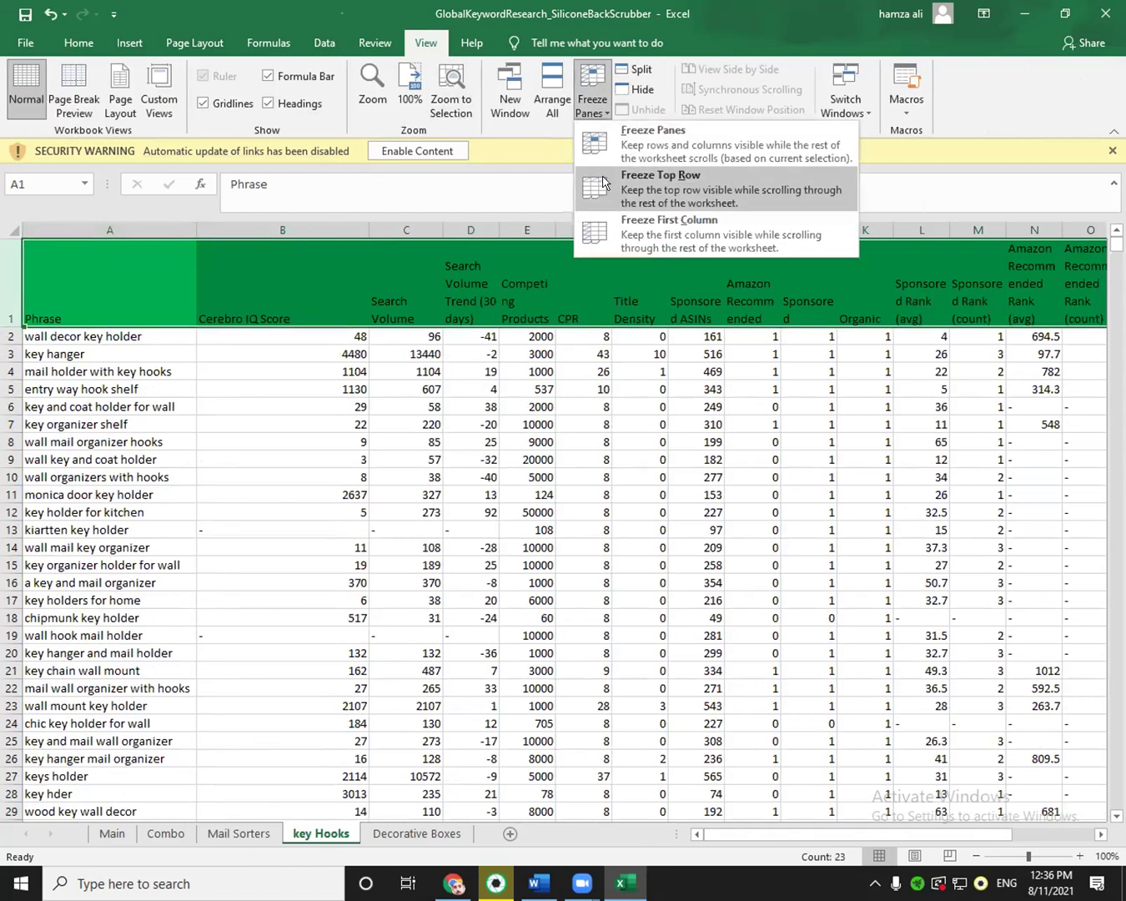
pyautogui.click(659, 183)
# Widen the Search Volume Trend (30 days) and Search Volume columns so each header fits on one line.
pyautogui.click(450, 437)
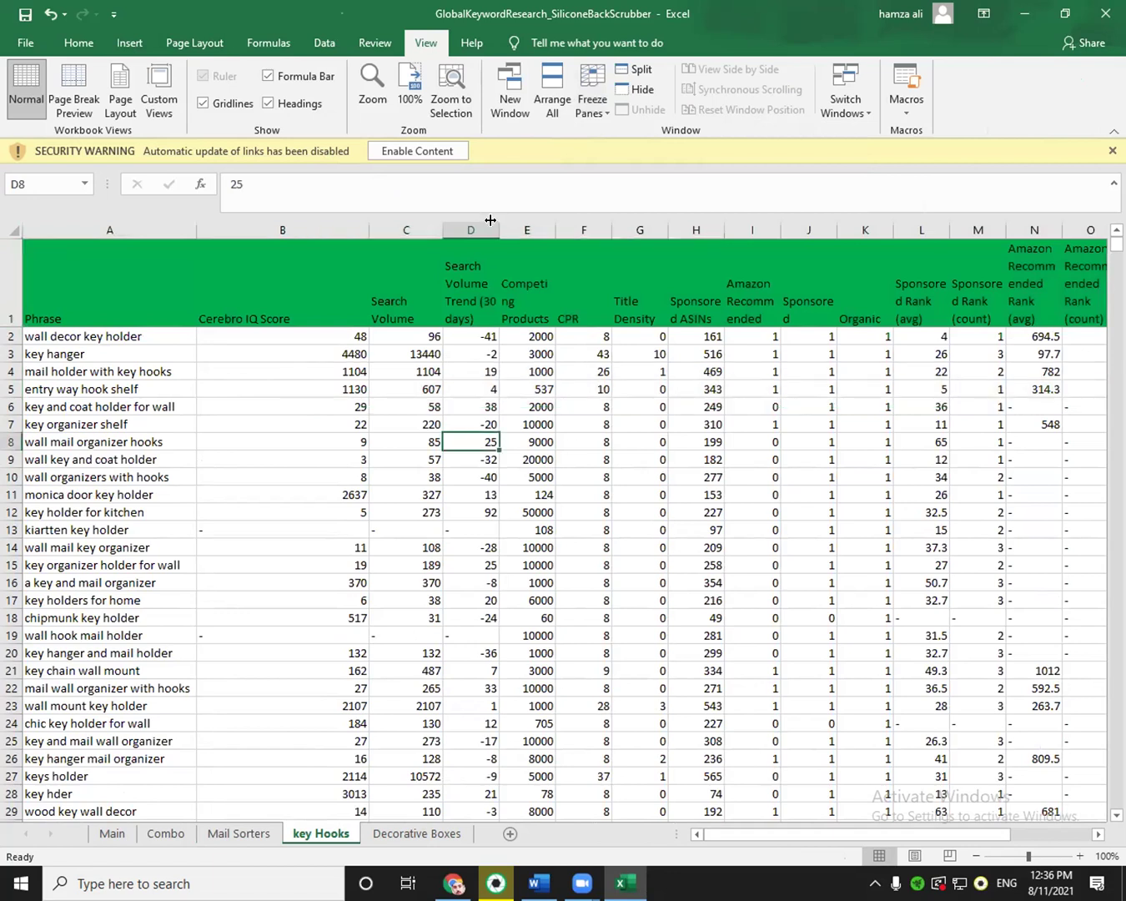
pyautogui.moveTo(528, 233); pyautogui.dragTo(649, 276)
pyautogui.moveTo(442, 233); pyautogui.dragTo(499, 238)
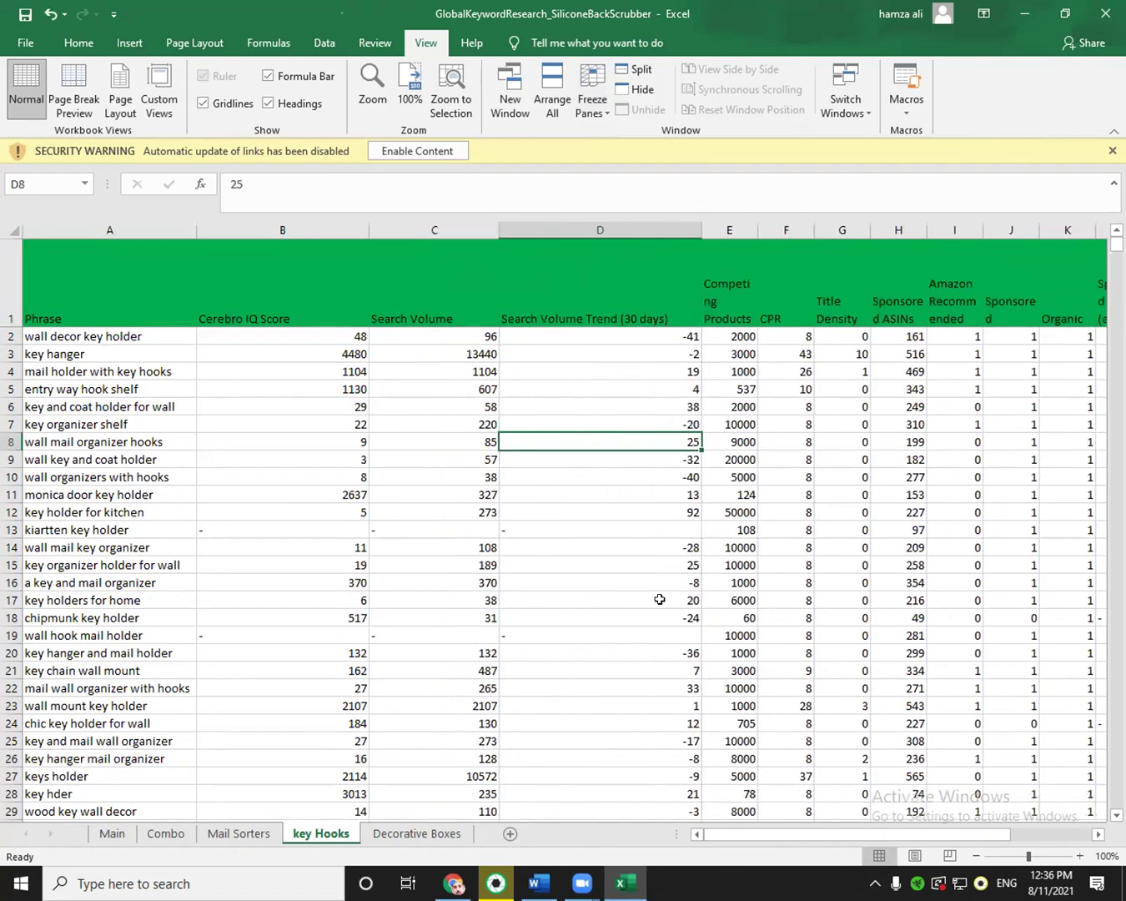
# Move the Competitor Performance Score column before Search Volume Trend (30 days) in key Hooks and widen it to fit its header on one line.
pyautogui.moveTo(720, 834); pyautogui.dragTo(806, 837)
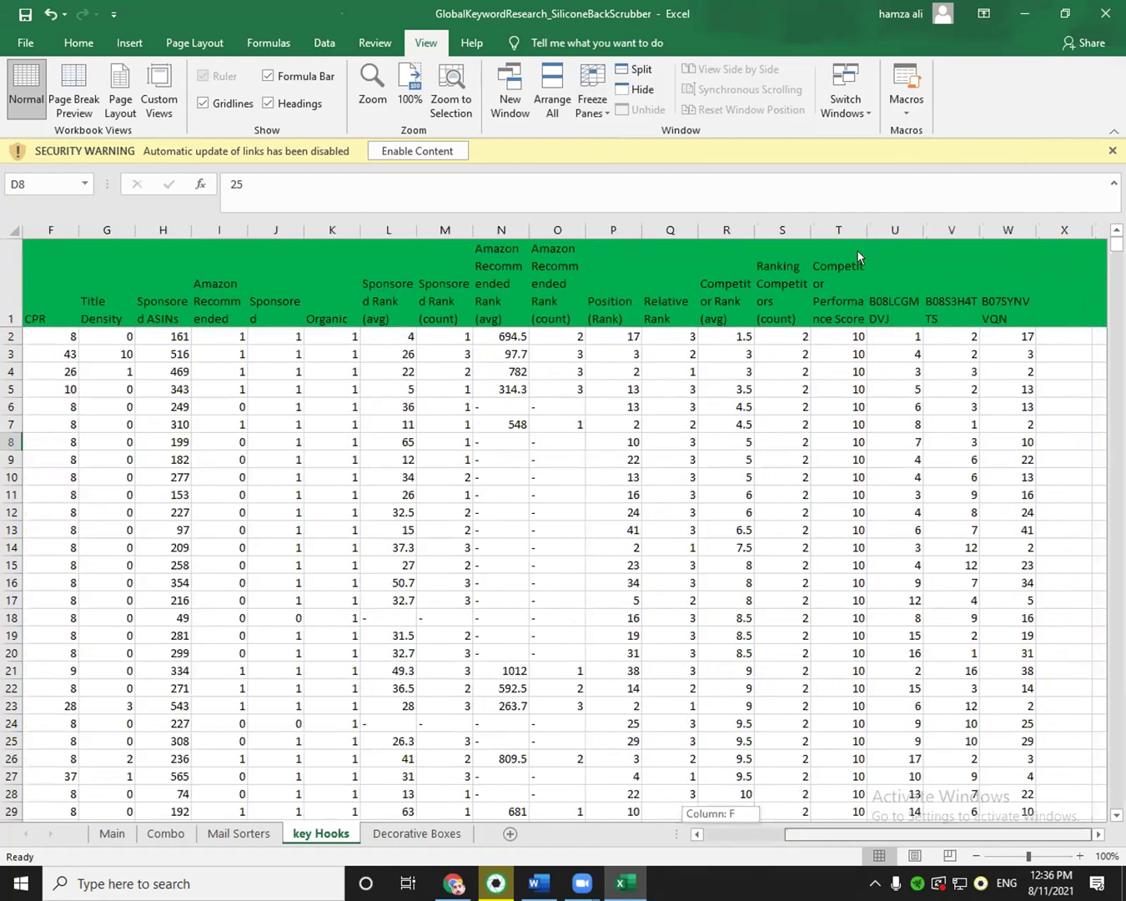
pyautogui.rightClick(858, 249)
pyautogui.press('c')
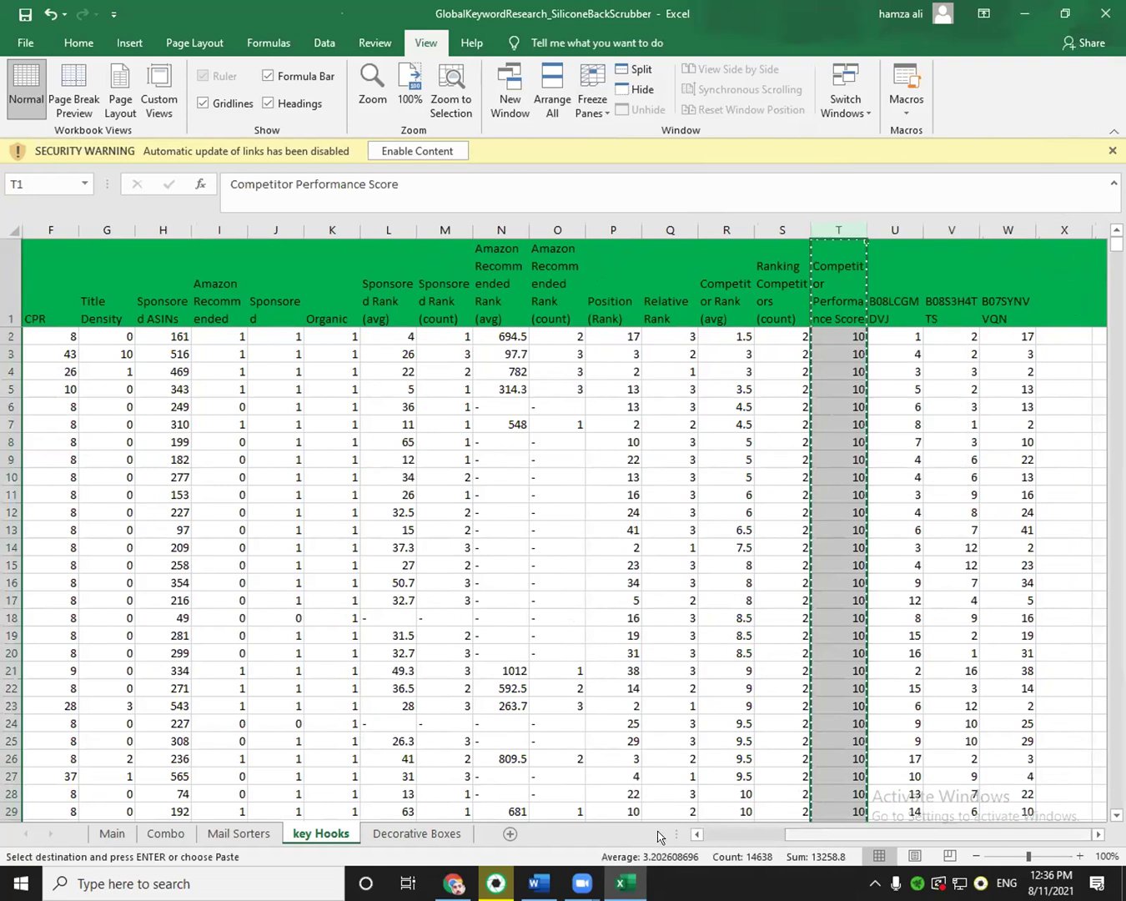
pyautogui.hscroll(-3, 657, 837)
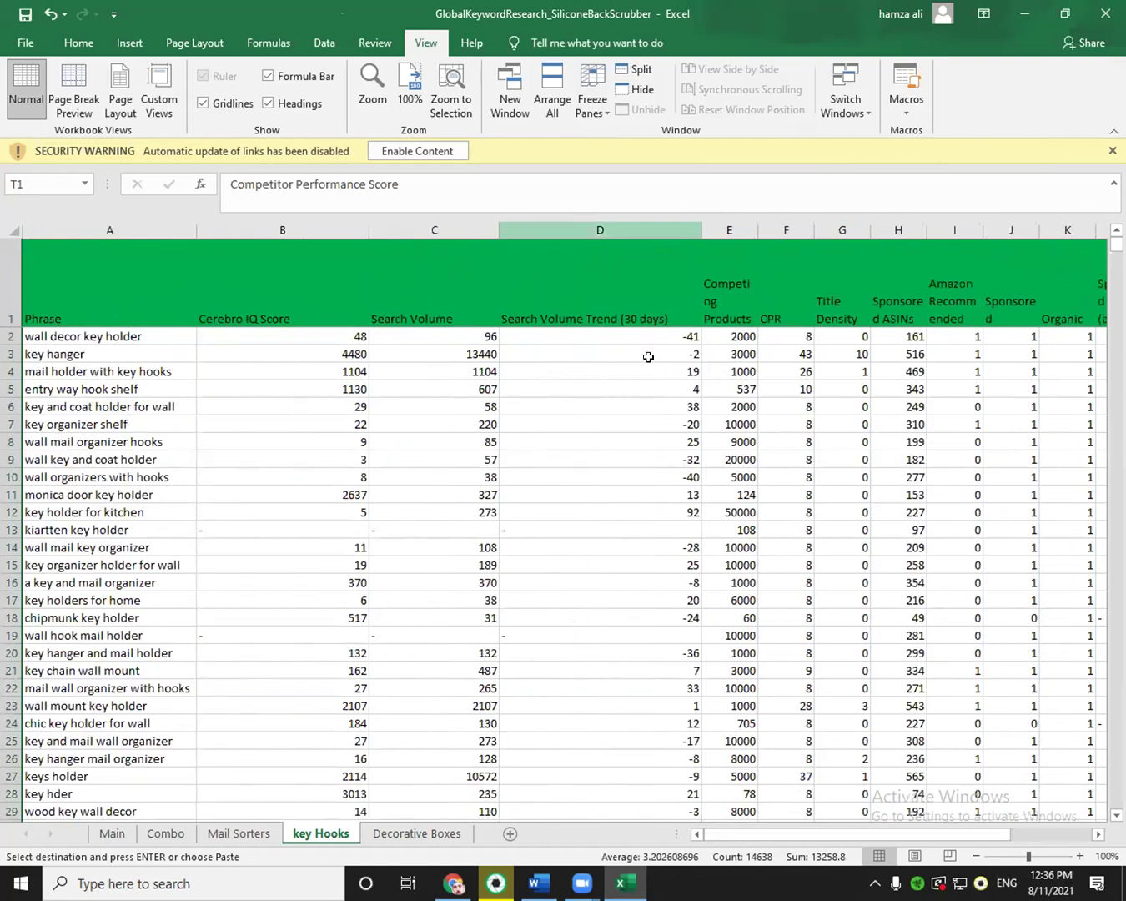
pyautogui.hotkey('ctrl', 'shift', '=')
pyautogui.moveTo(550, 235); pyautogui.dragTo(733, 261)
# Save the workbook.
pyautogui.click(26, 15)
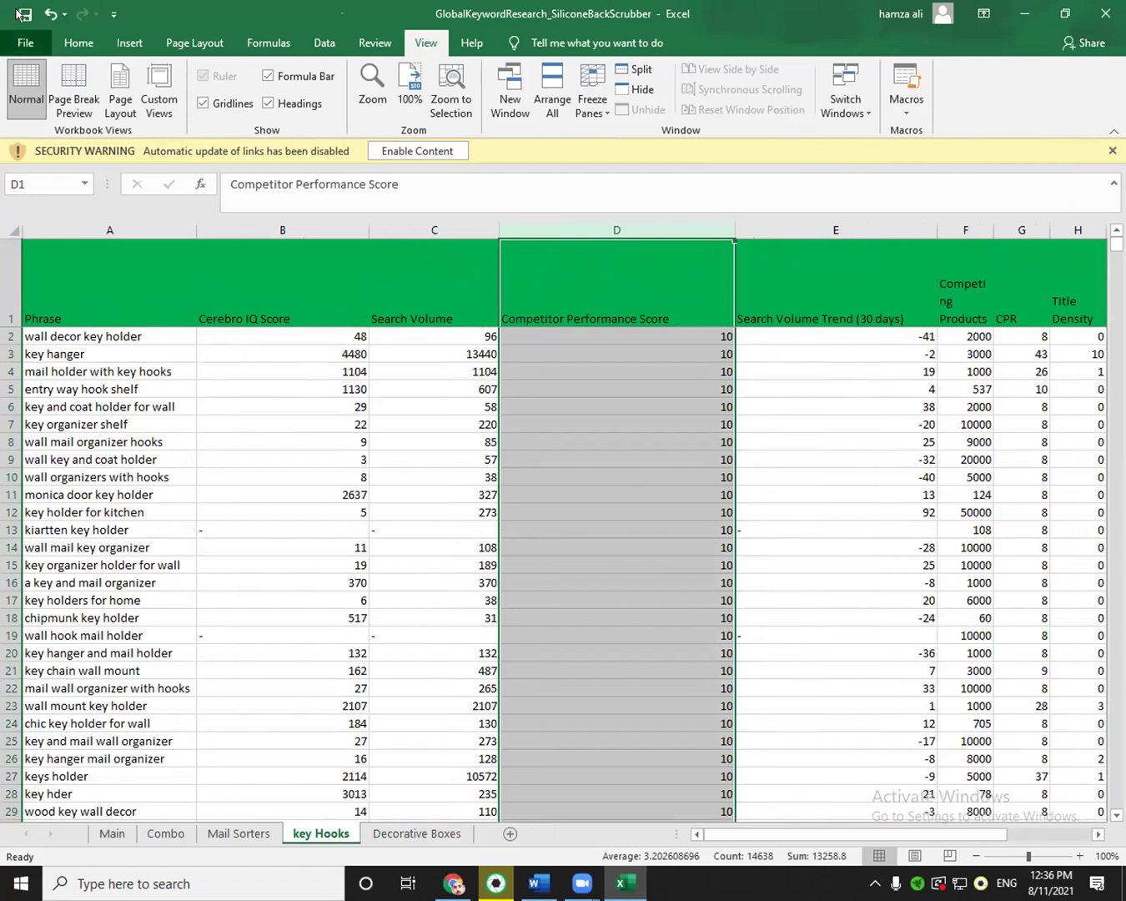
pyautogui.click(11, 42)
pyautogui.click(11, 51)
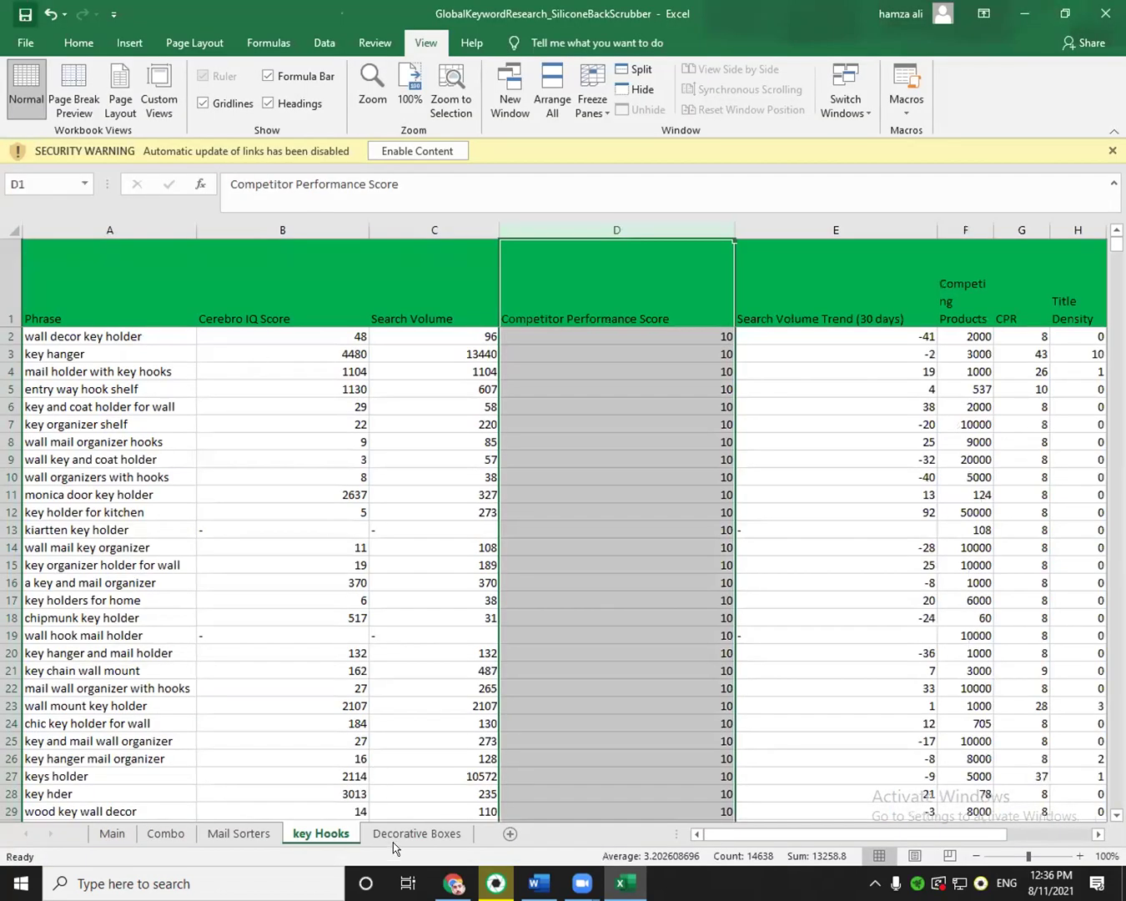
# Fill the header row of the Decorative Boxes worksheet gold and wrap its text.
pyautogui.click(394, 841)
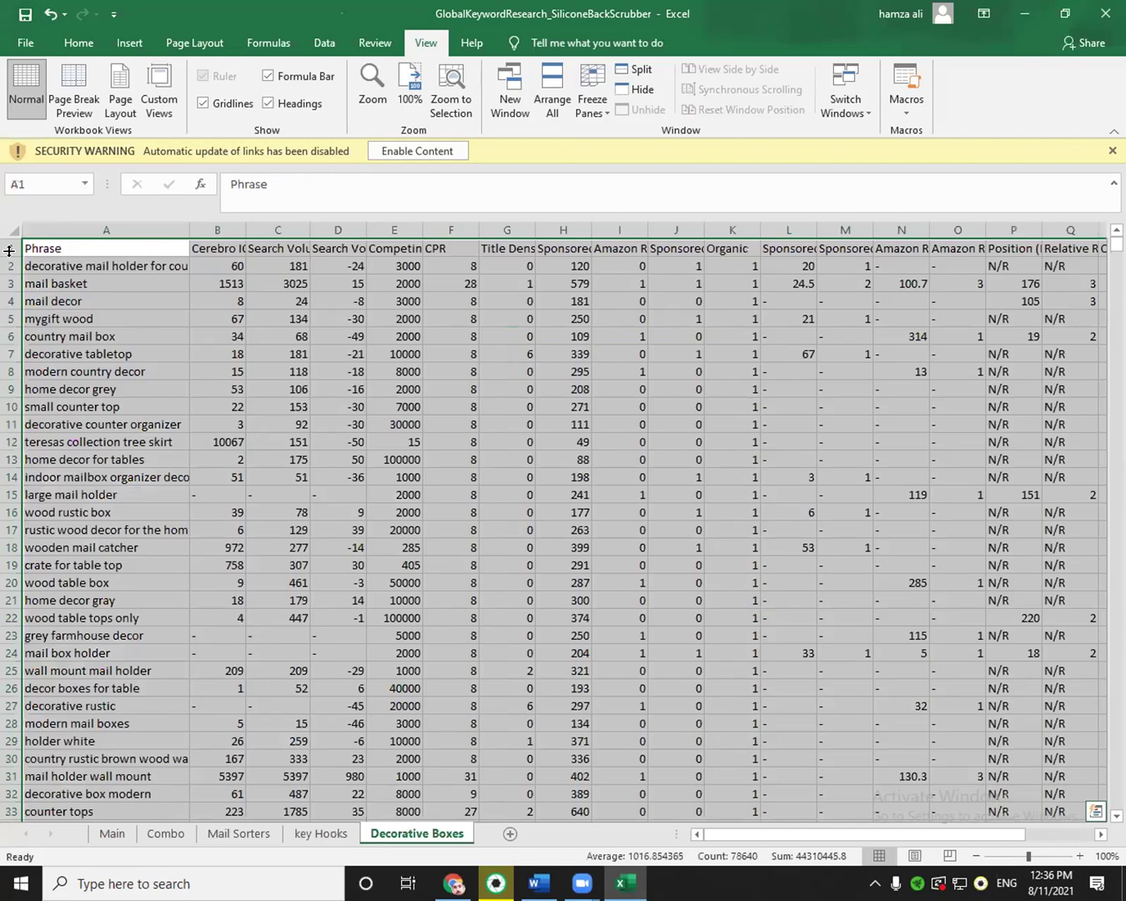
pyautogui.click(10, 245)
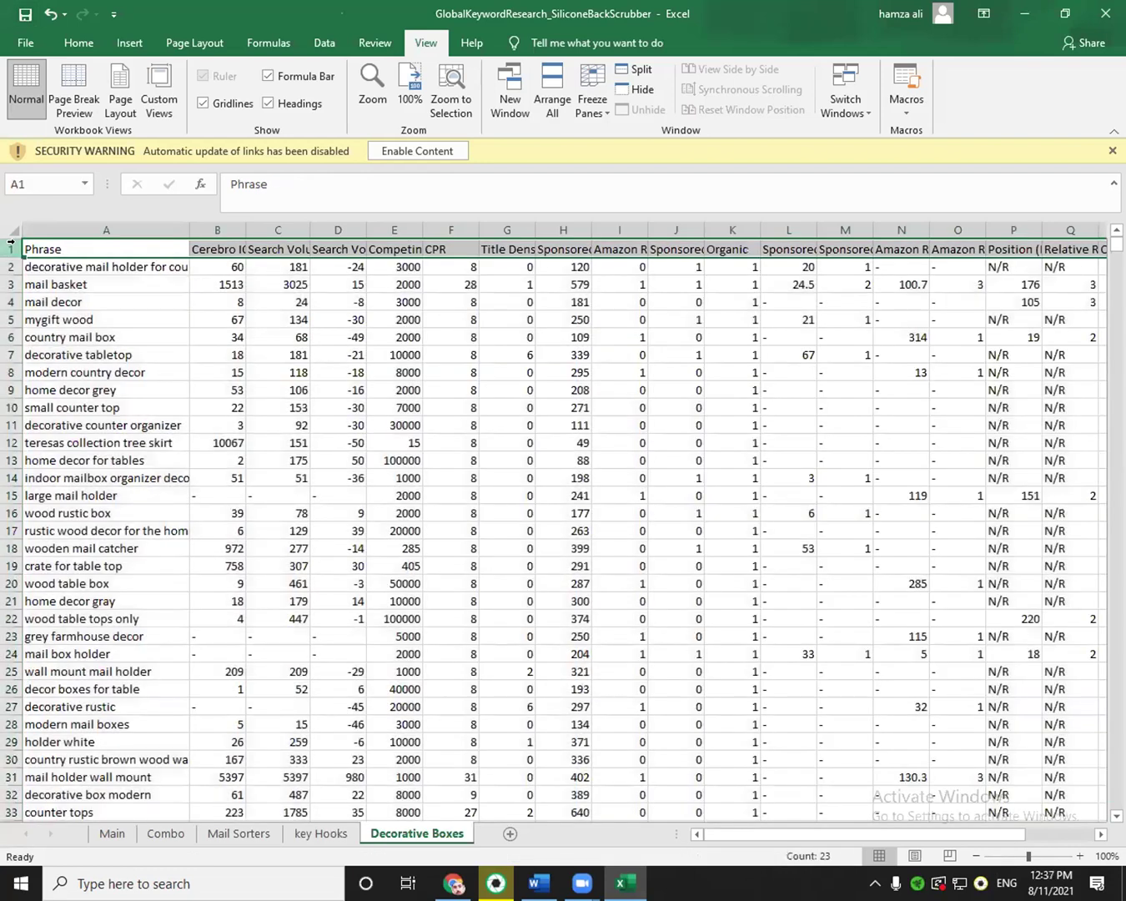
pyautogui.click(77, 42)
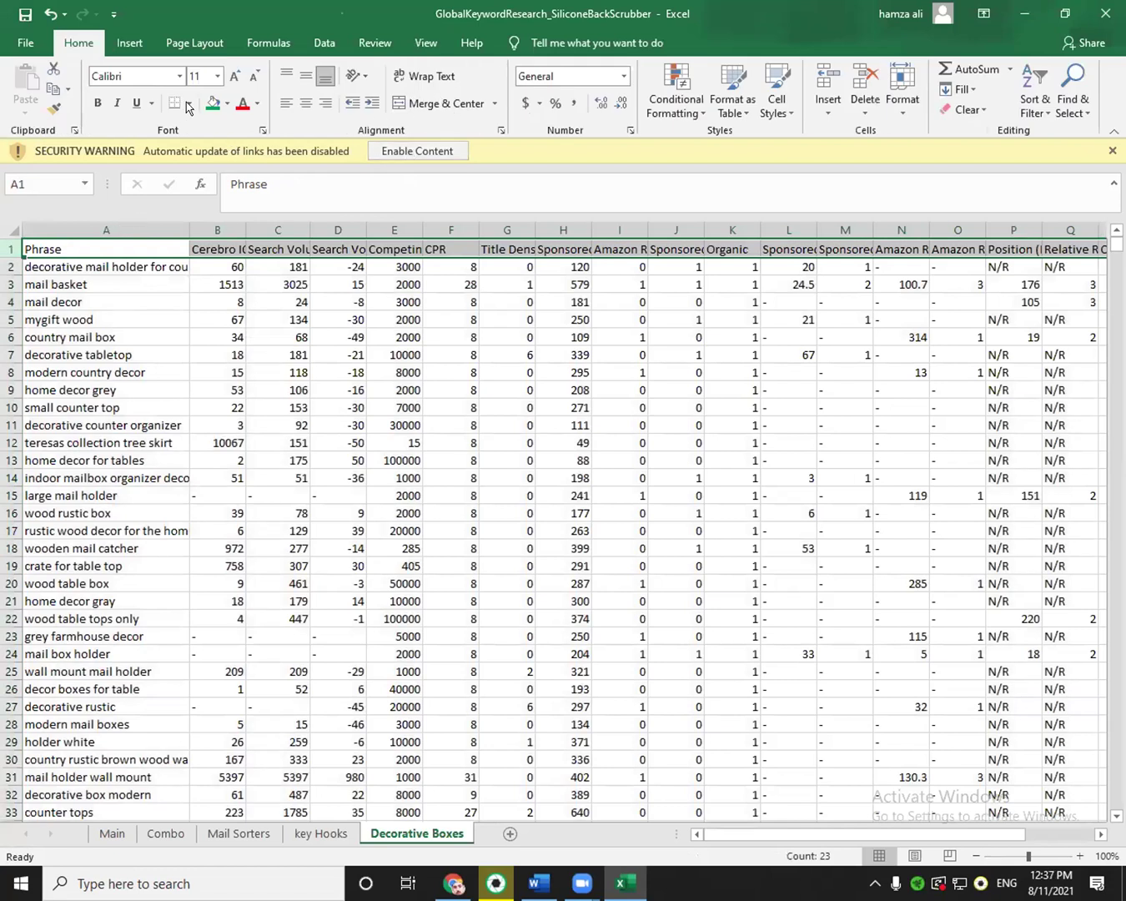
pyautogui.click(227, 103)
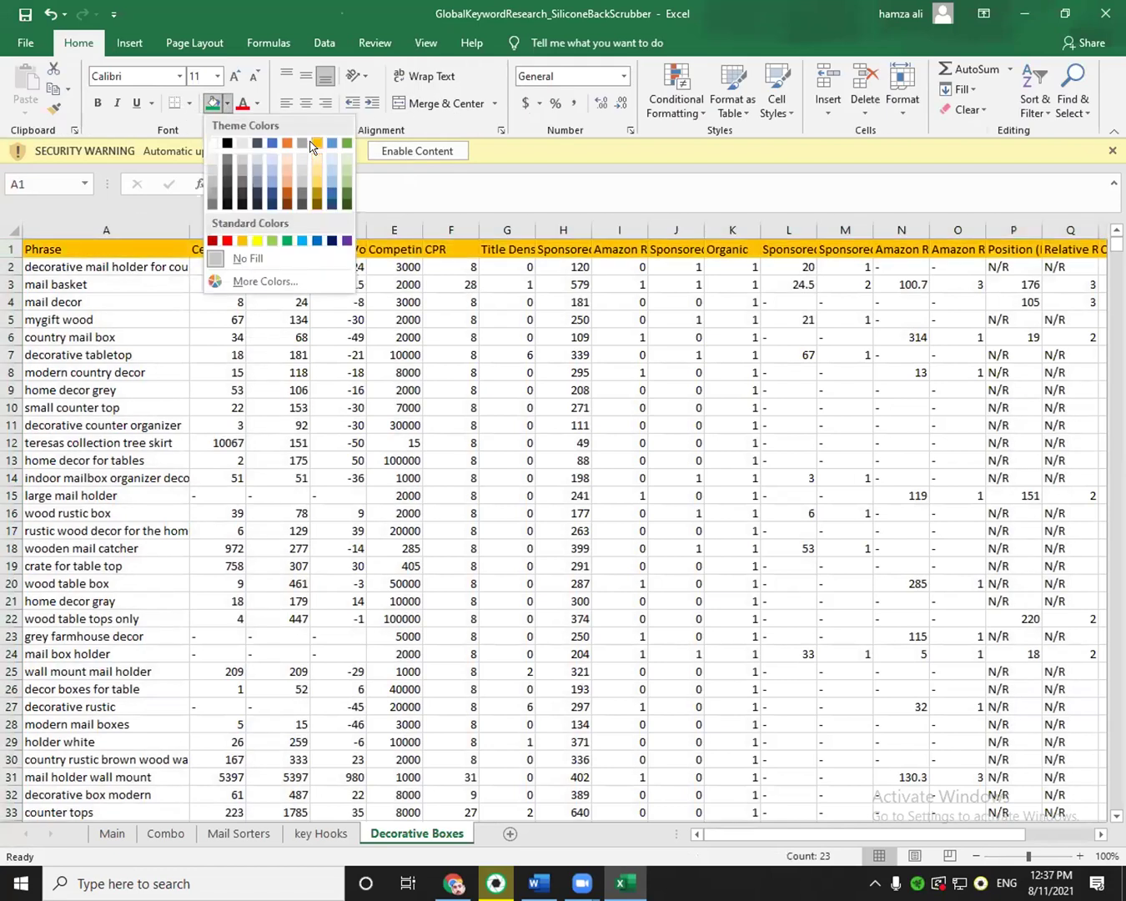
pyautogui.click(268, 106)
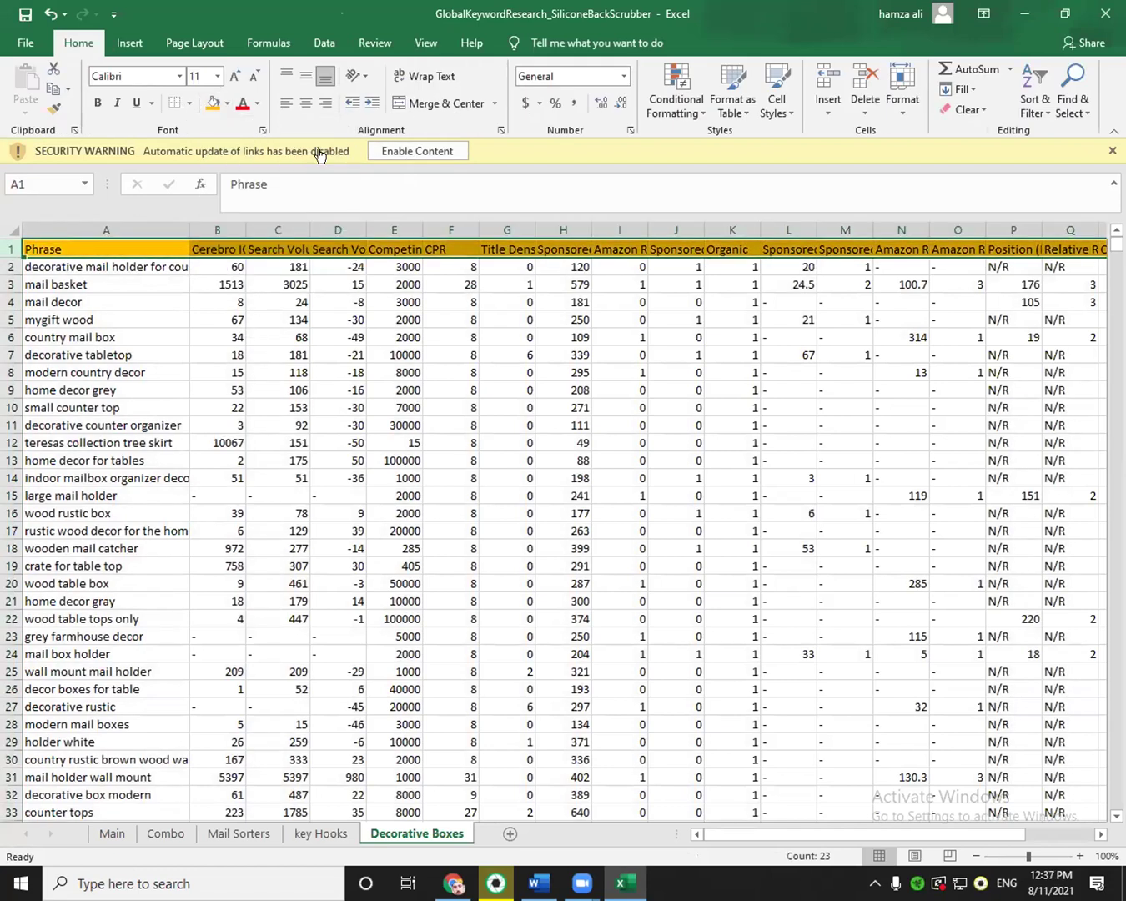
pyautogui.click(413, 77)
# Apply Freeze Panes to the Decorative Boxes worksheet with the header row selected.
pyautogui.click(427, 42)
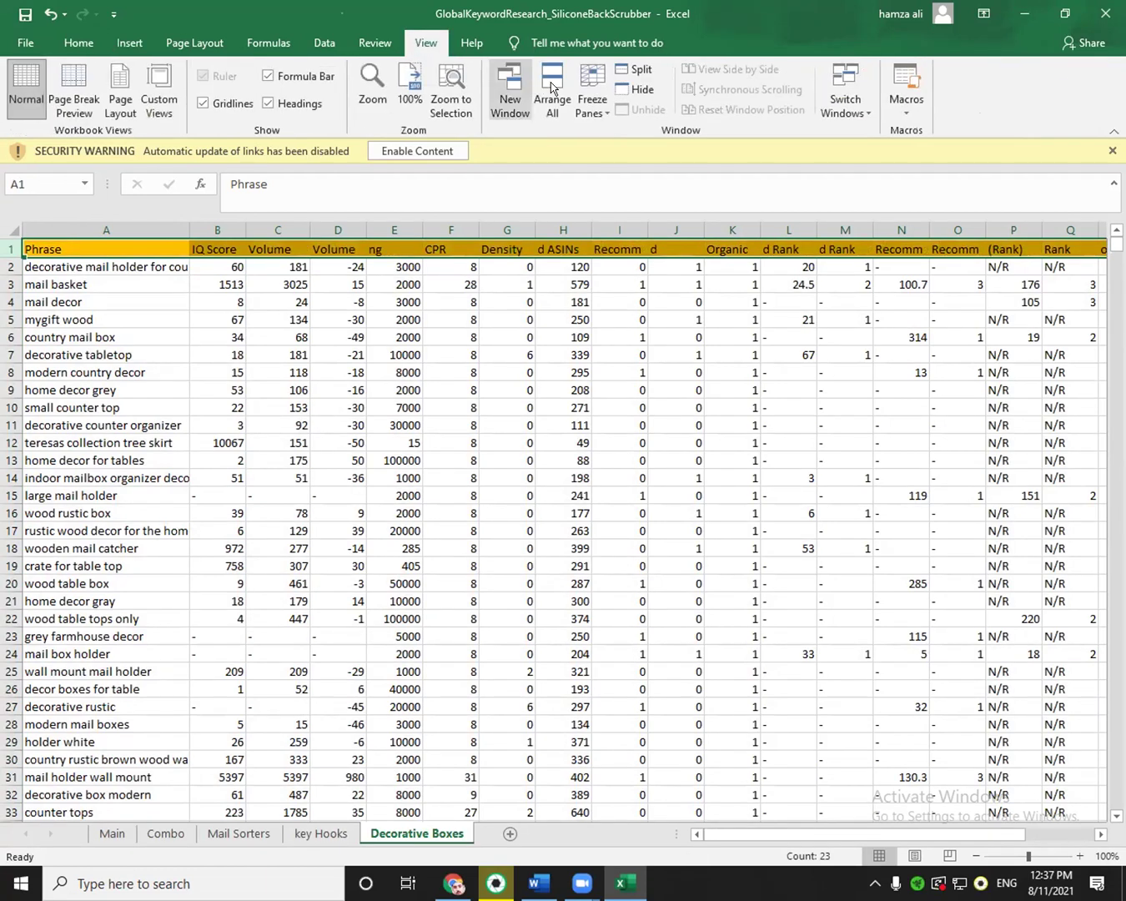
pyautogui.click(592, 96)
pyautogui.click(600, 159)
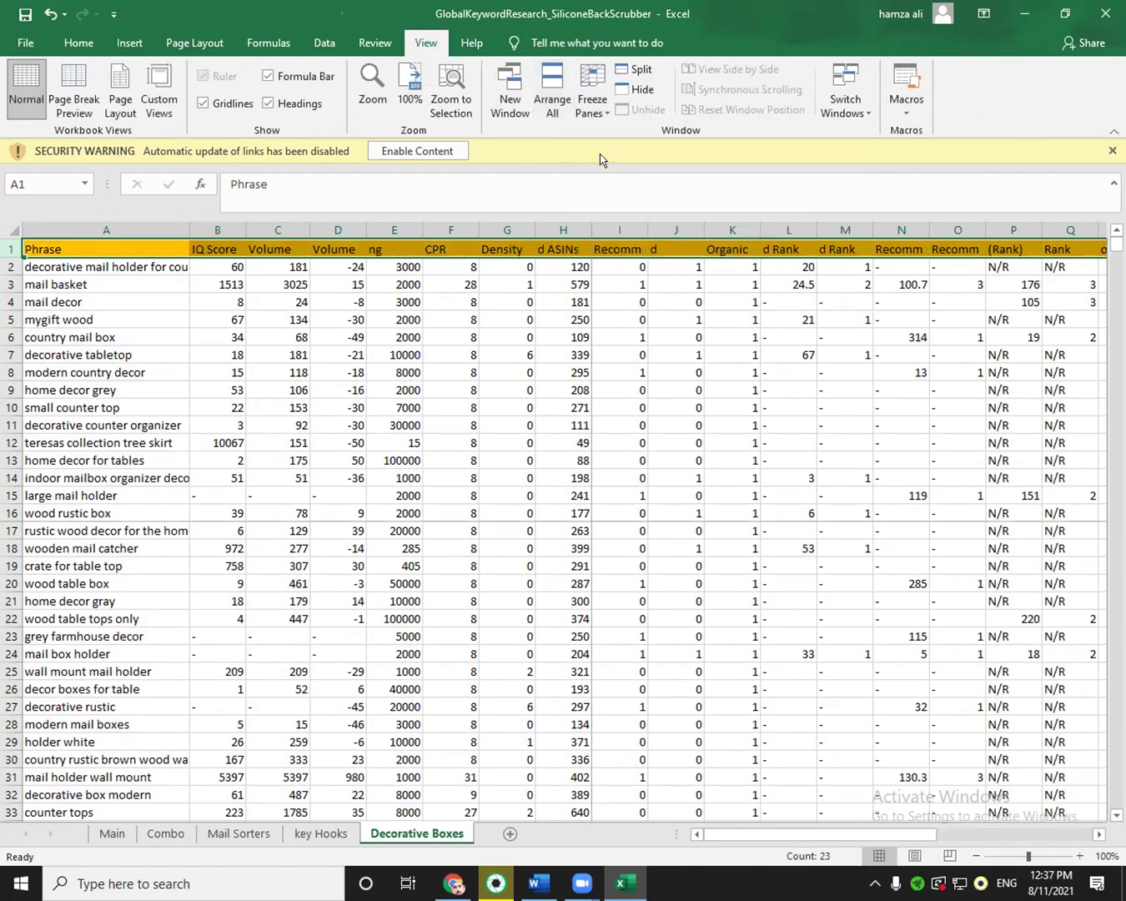
# Open a new window of the workbook and freeze the Decorative Boxes header row in it.
pyautogui.click(502, 88)
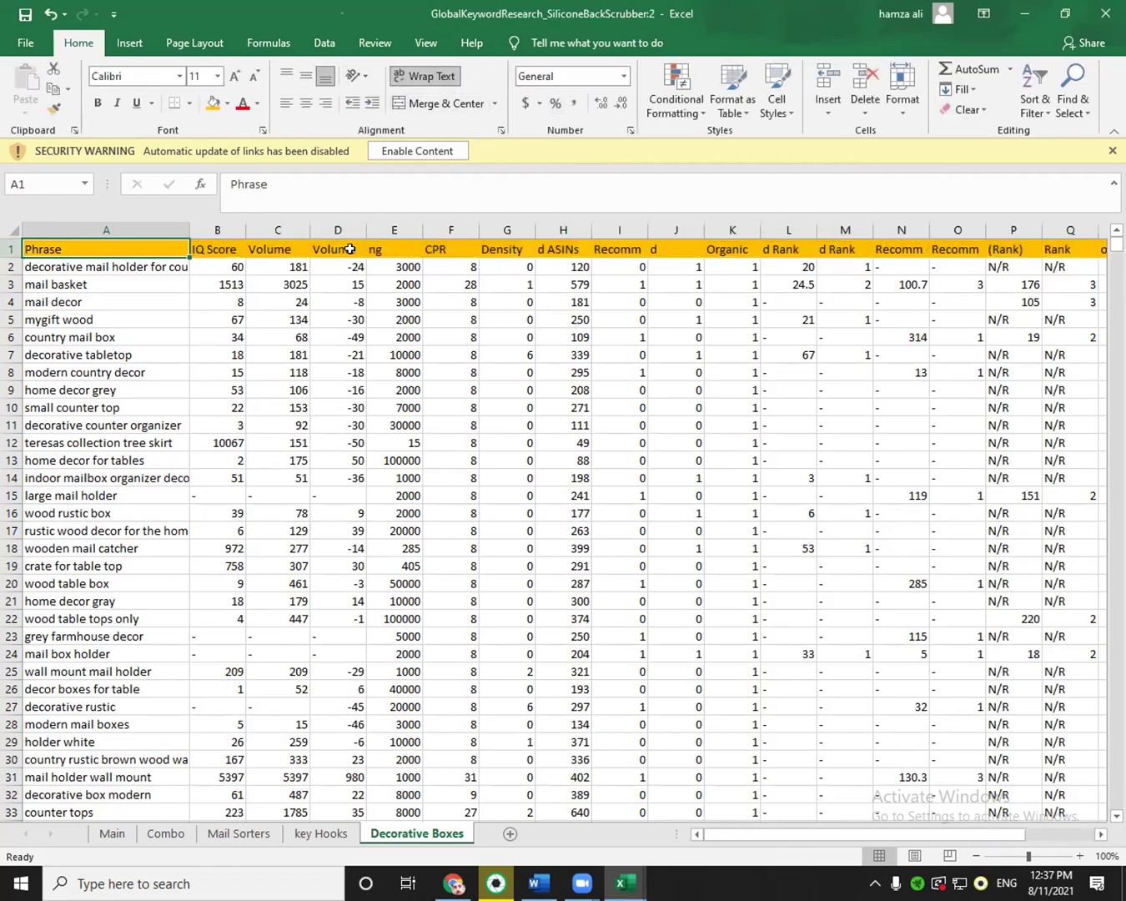
pyautogui.click(426, 42)
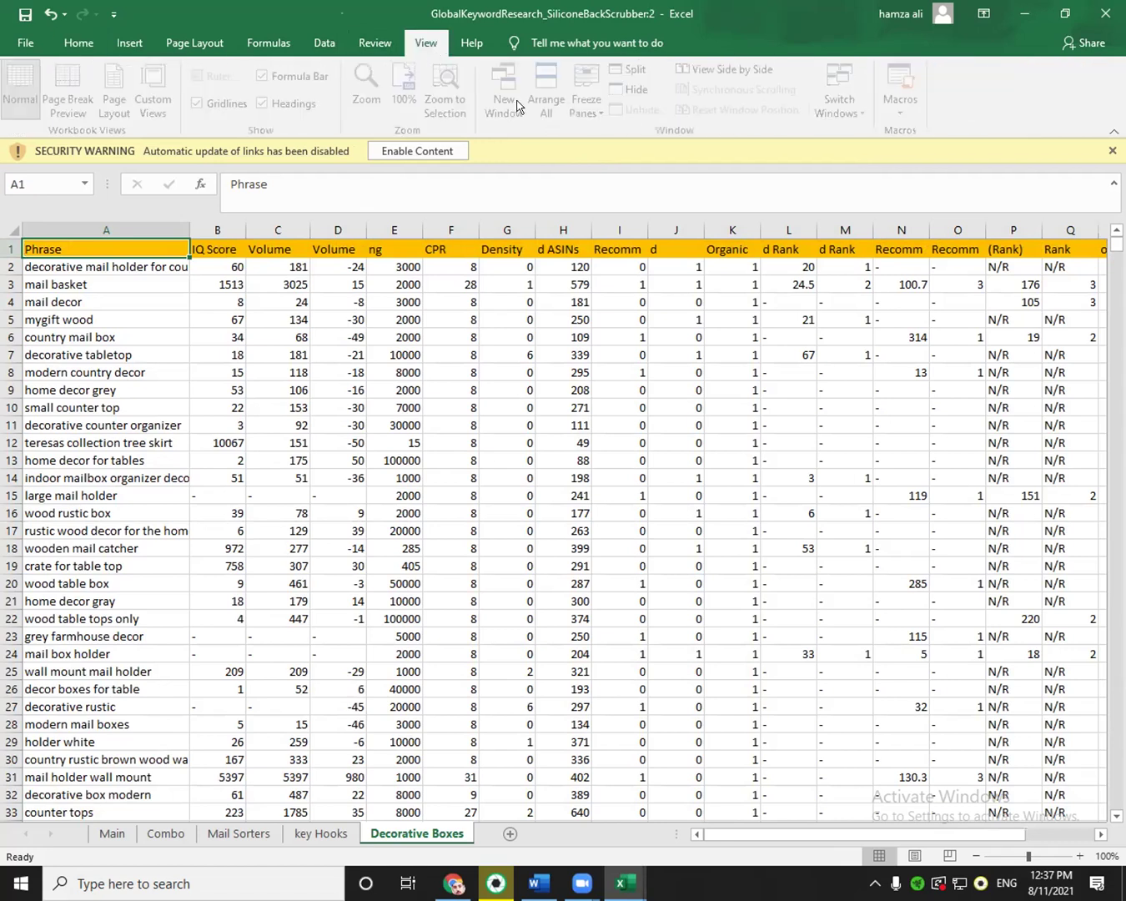
pyautogui.click(593, 94)
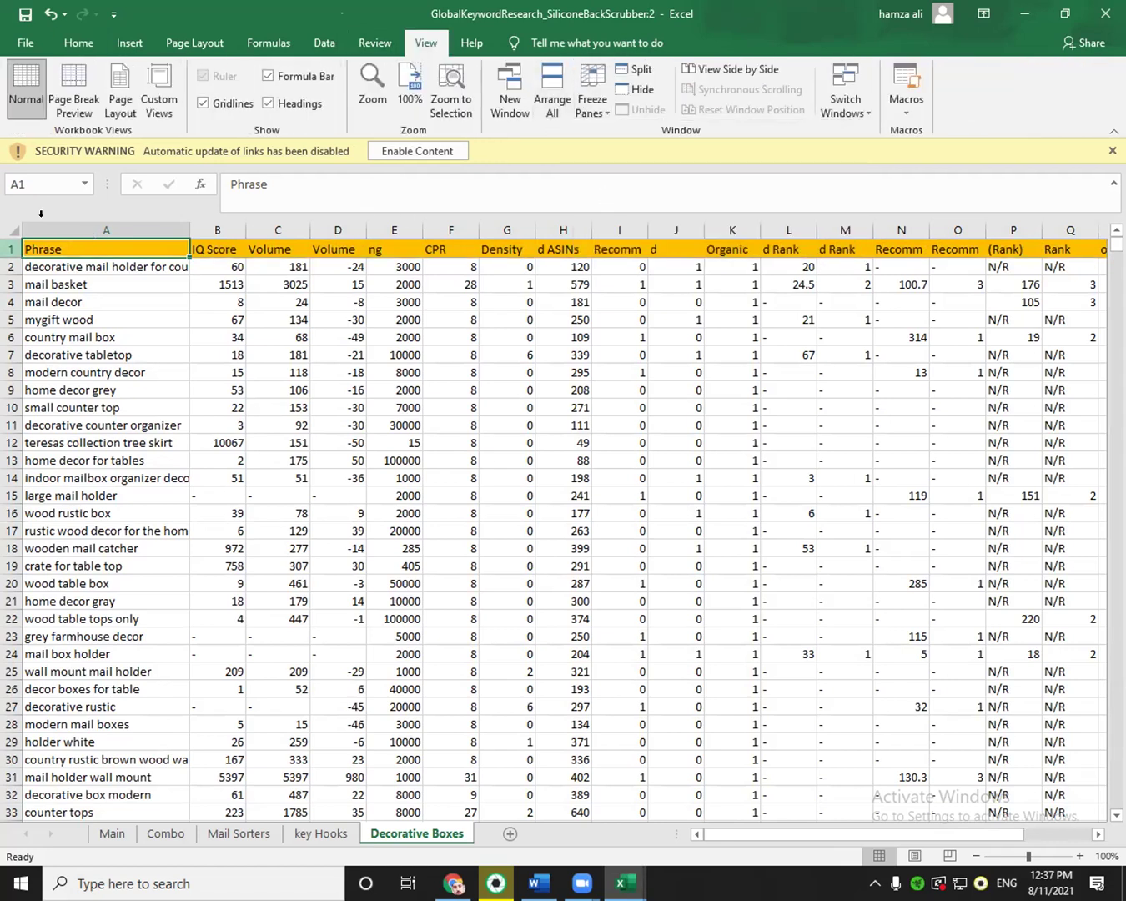
pyautogui.click(79, 42)
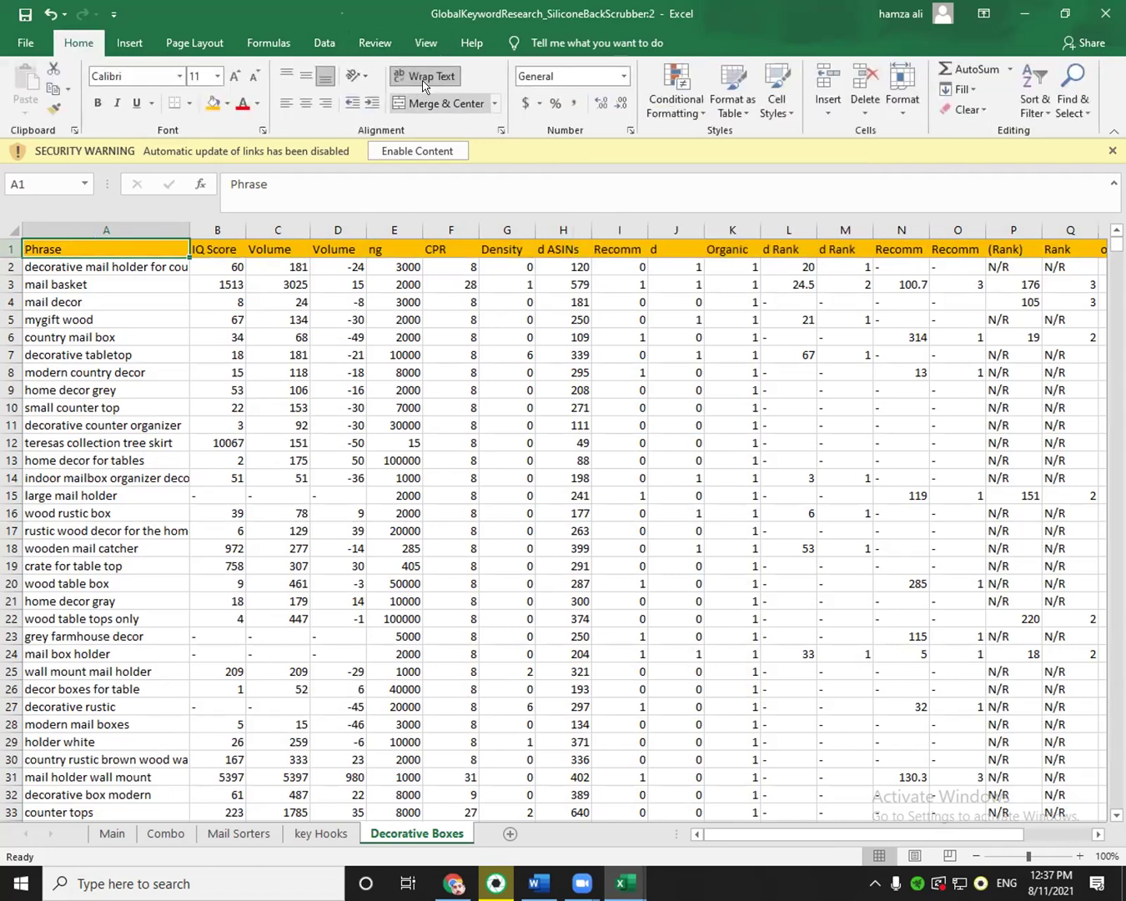
pyautogui.click(129, 268)
pyautogui.click(10, 247)
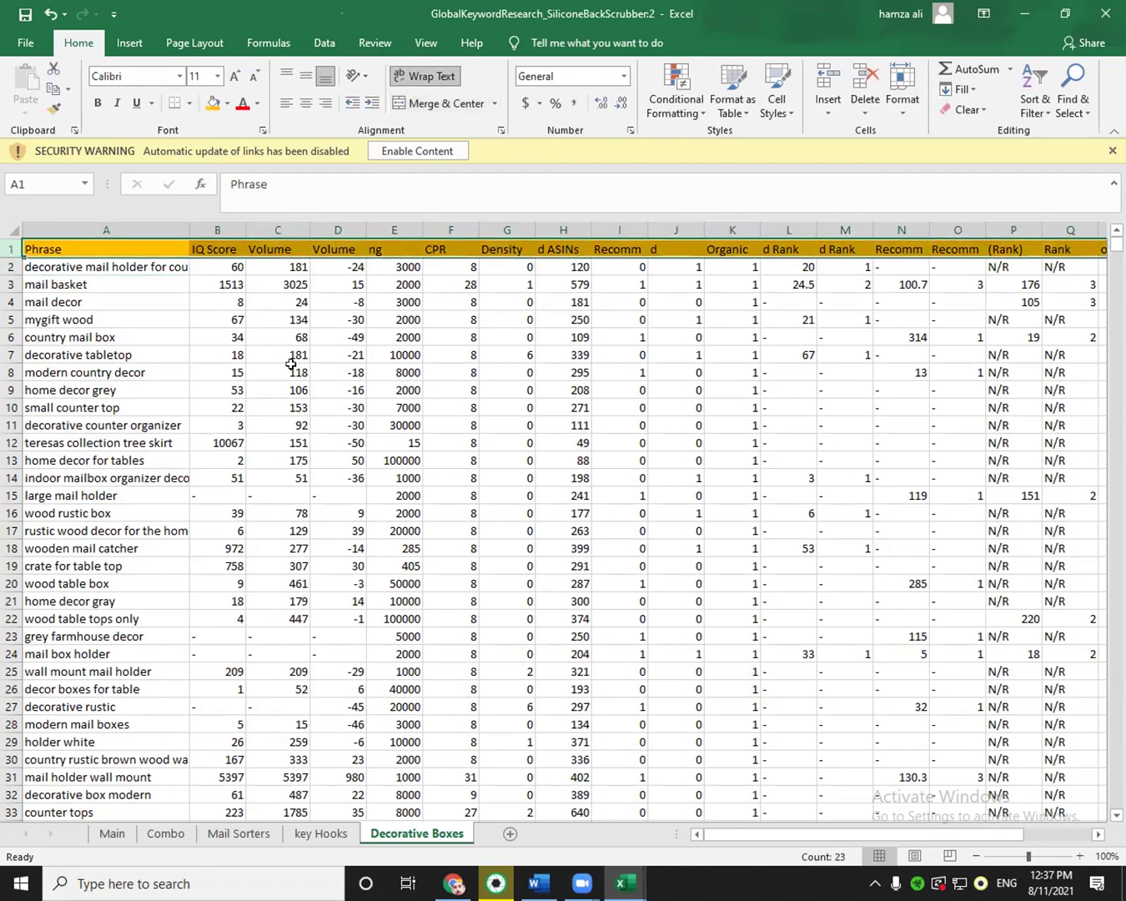
pyautogui.click(315, 342)
# Widen the Title Density, Competing Products, Search Volume Trend (30 days), Search Volume and Cerebro IQ Score columns of Decorative Boxes.
pyautogui.moveTo(531, 225); pyautogui.dragTo(626, 223)
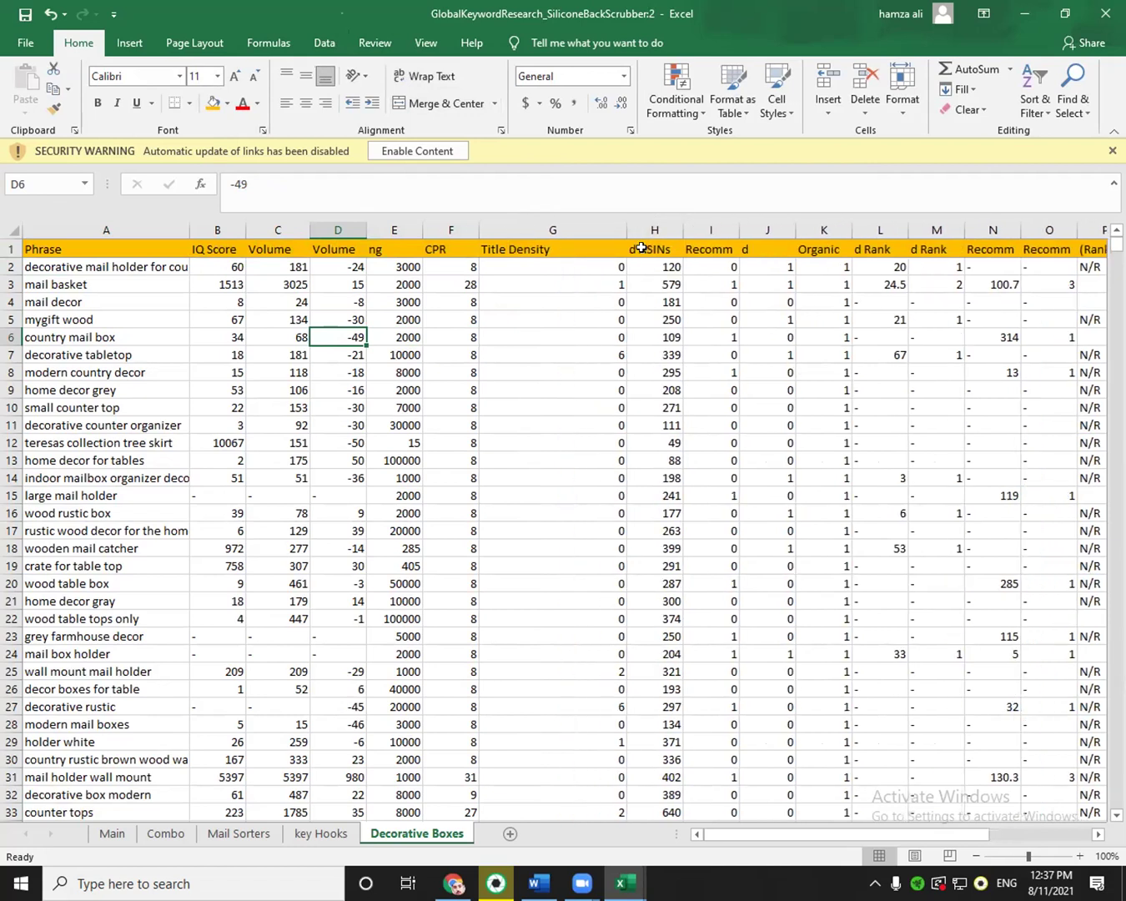
pyautogui.doubleClick(421, 222)
pyautogui.moveTo(366, 217); pyautogui.dragTo(443, 223)
pyautogui.moveTo(311, 226); pyautogui.dragTo(367, 250)
pyautogui.moveTo(248, 227); pyautogui.dragTo(331, 252)
# Widen the Ranking Competitors (count) and Competitor Performance Score columns so each header fits on one line.
pyautogui.moveTo(859, 835); pyautogui.dragTo(896, 832)
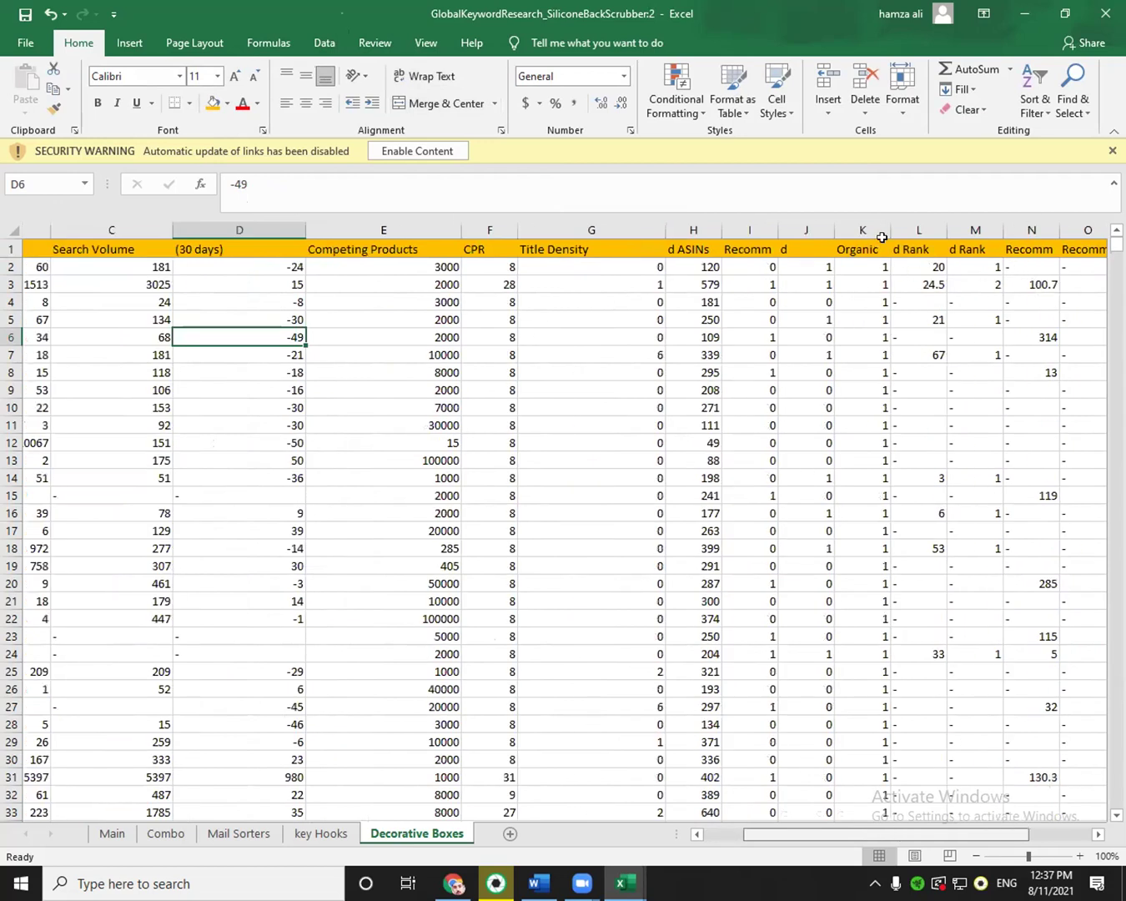
pyautogui.hscroll(2, 845, 225)
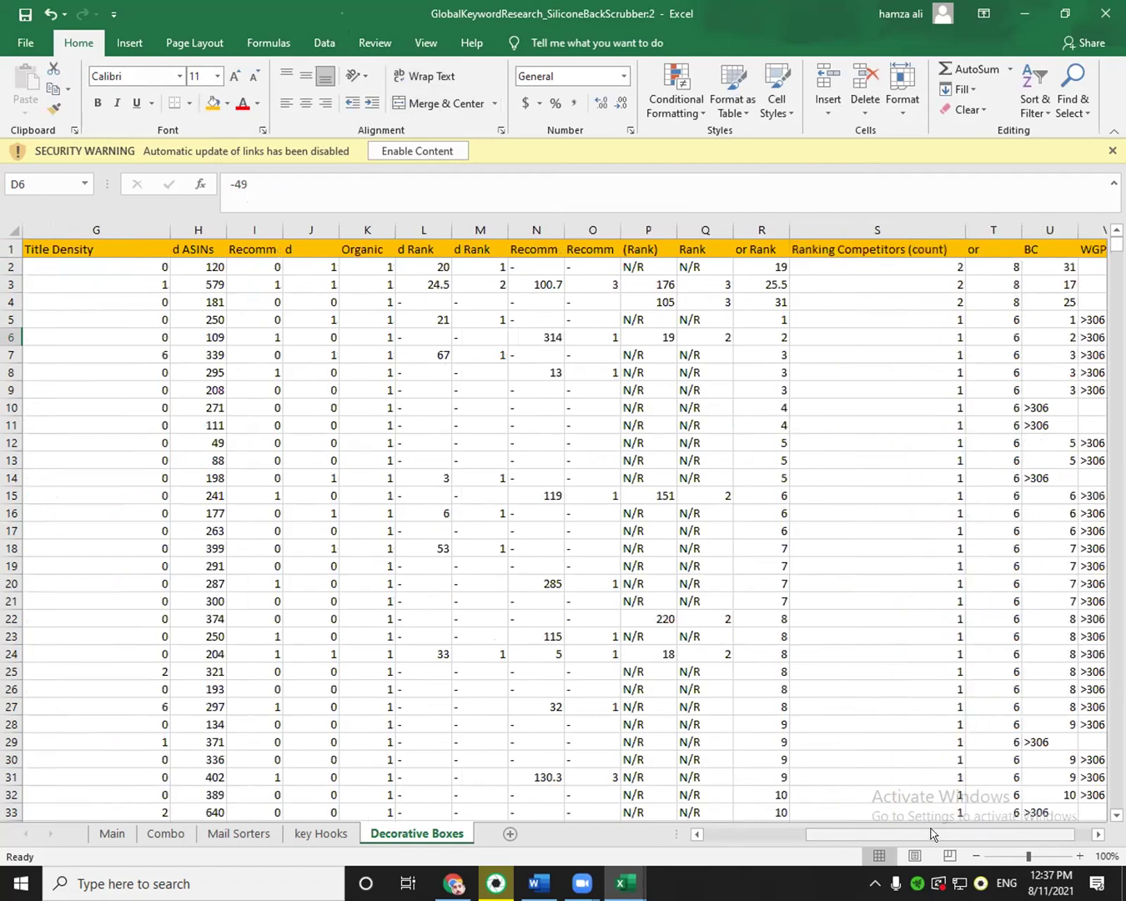
pyautogui.hscroll(1, 923, 225)
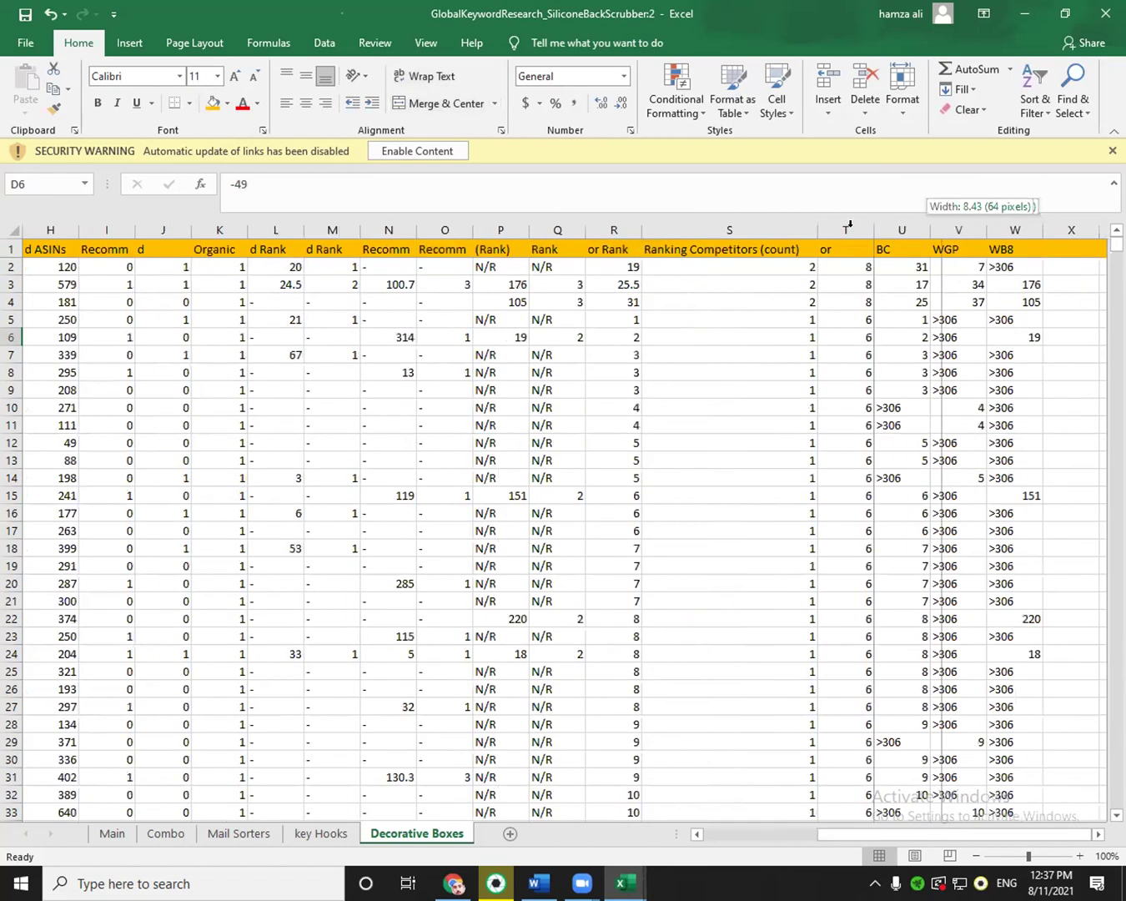
pyautogui.moveTo(868, 224); pyautogui.dragTo(1080, 251)
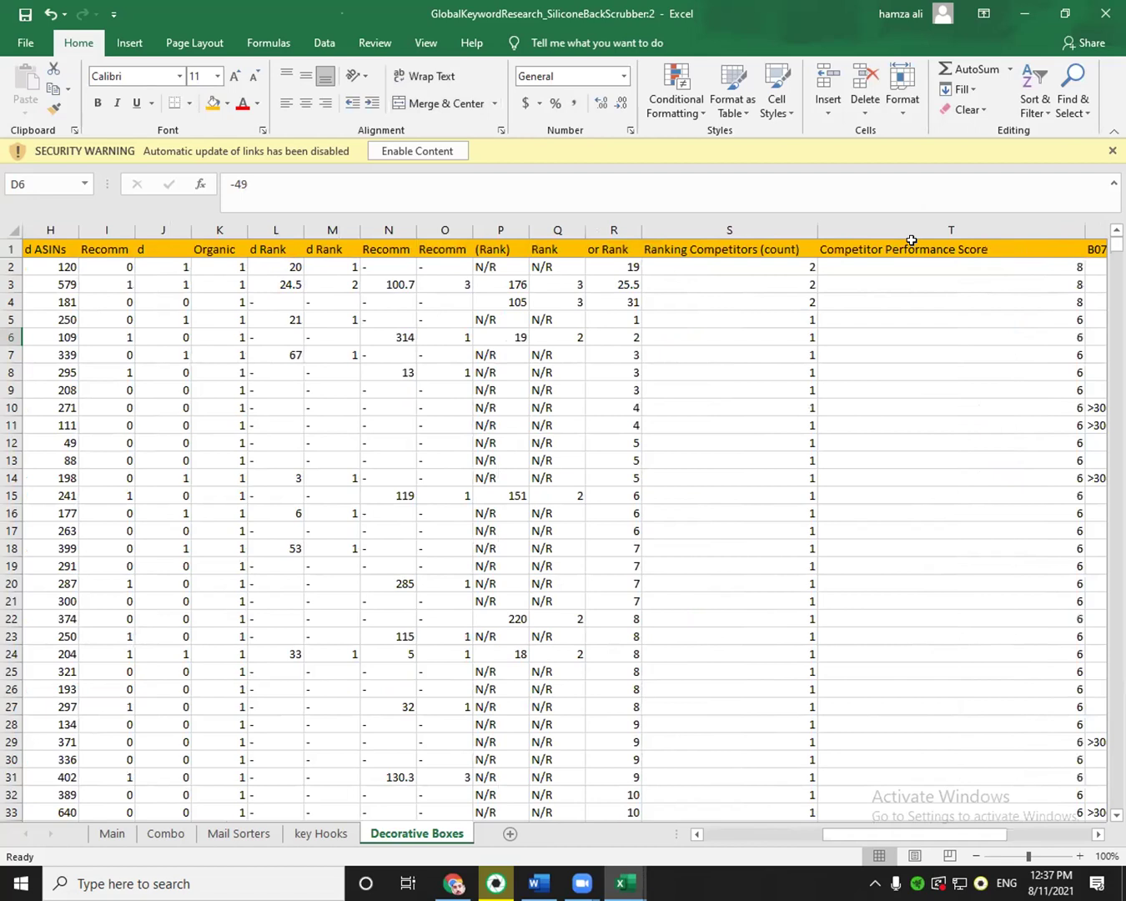
# Move the Competitor Performance Score column of Decorative Boxes before the Search Volume Trend (30 days) column.
pyautogui.click(926, 227)
pyautogui.rightClick(953, 249)
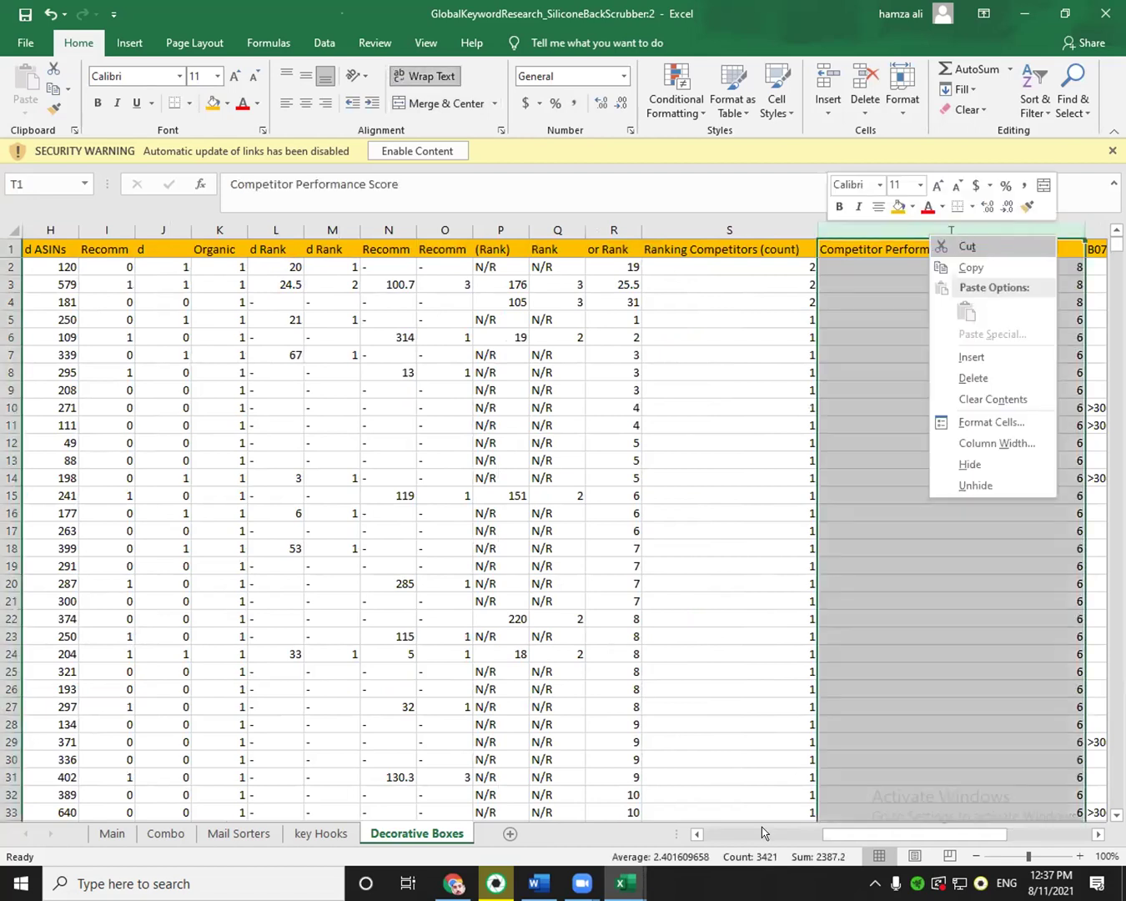
pyautogui.press('t')
pyautogui.moveTo(841, 833); pyautogui.dragTo(586, 834)
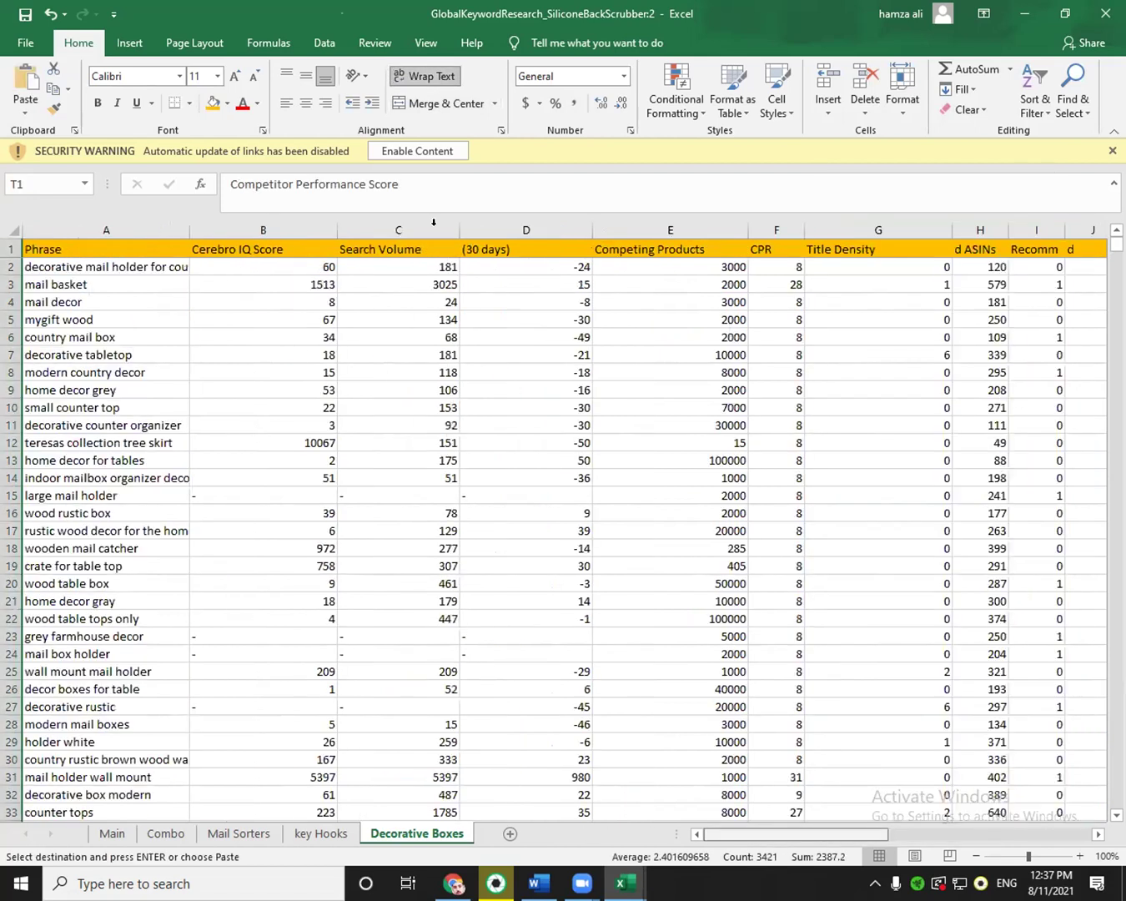
pyautogui.click(569, 230)
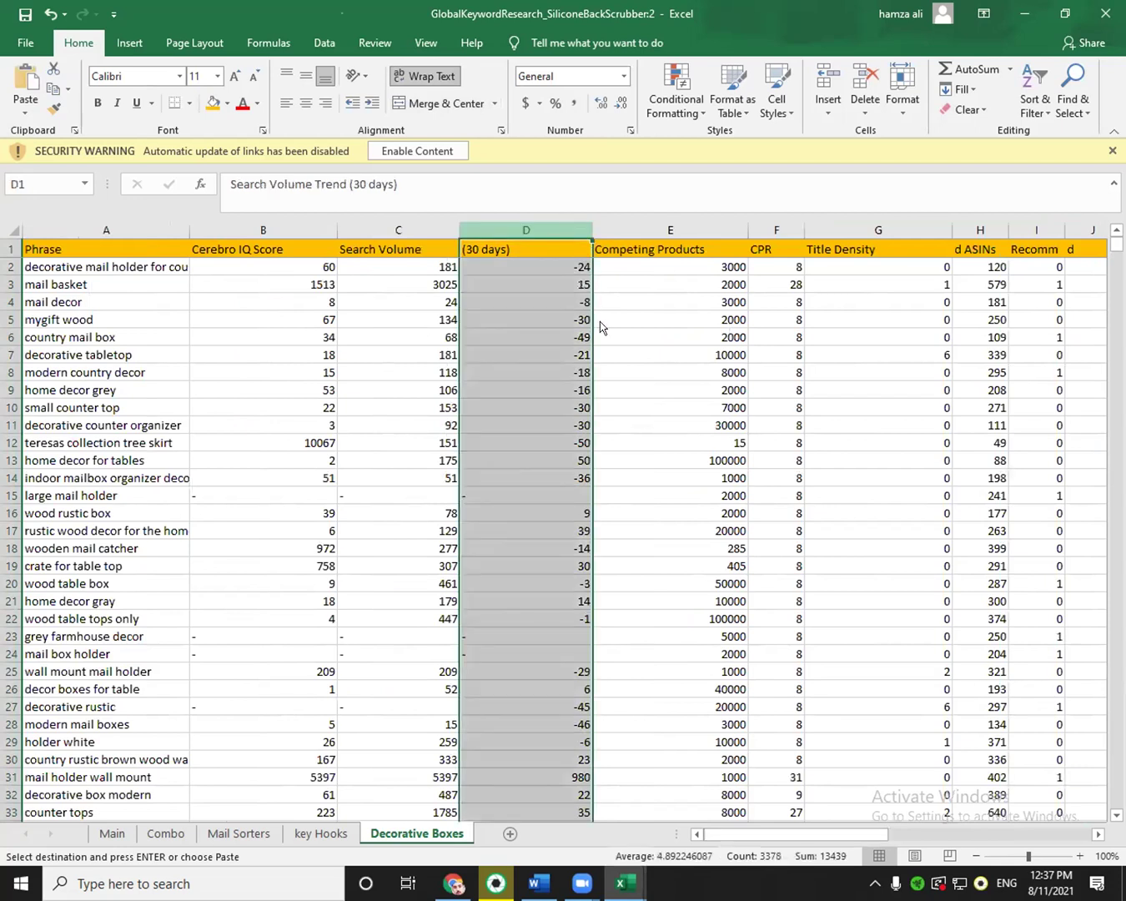
pyautogui.hotkey('ctrl', 'shift', '+')
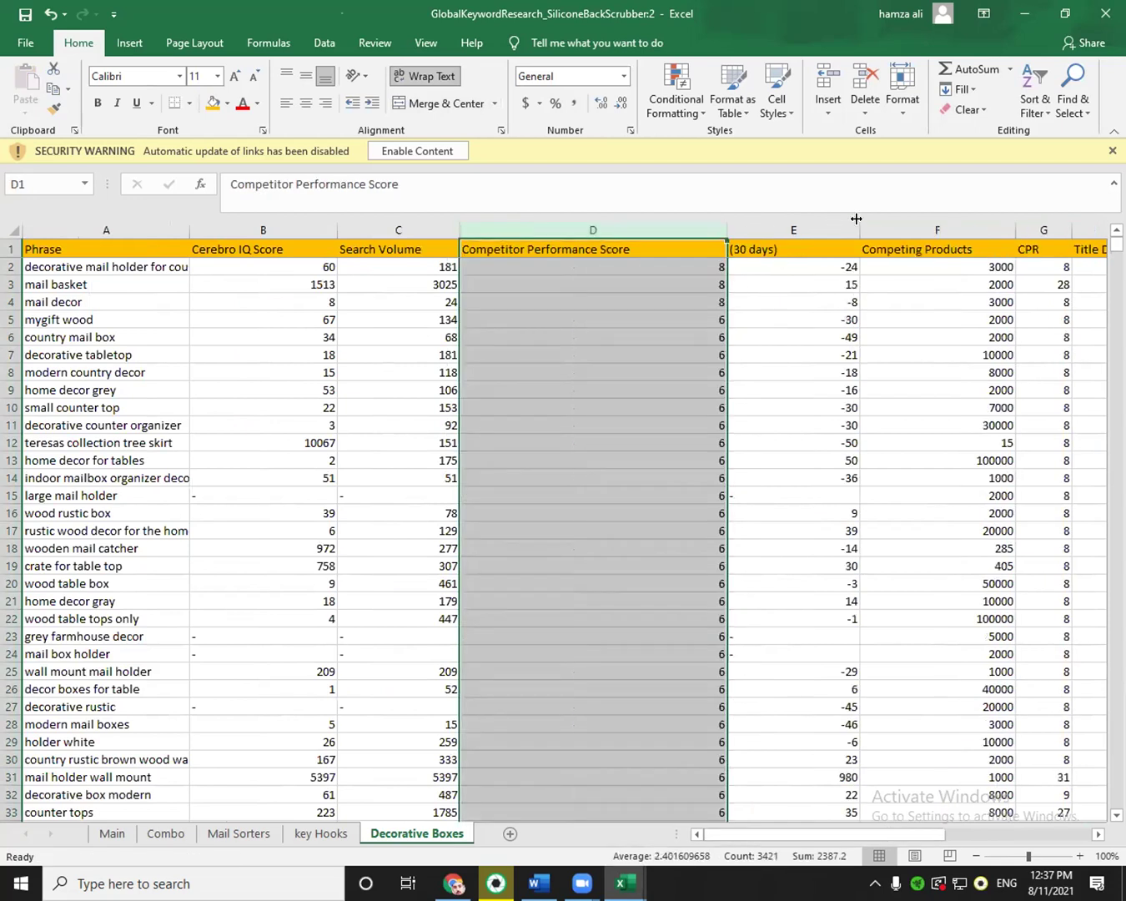
# Widen the Search Volume Trend (30 days) column of Decorative Boxes so its full header fits on one line.
pyautogui.press('Down')
pyautogui.press('Down')
pyautogui.press('Down')
pyautogui.press('Right')
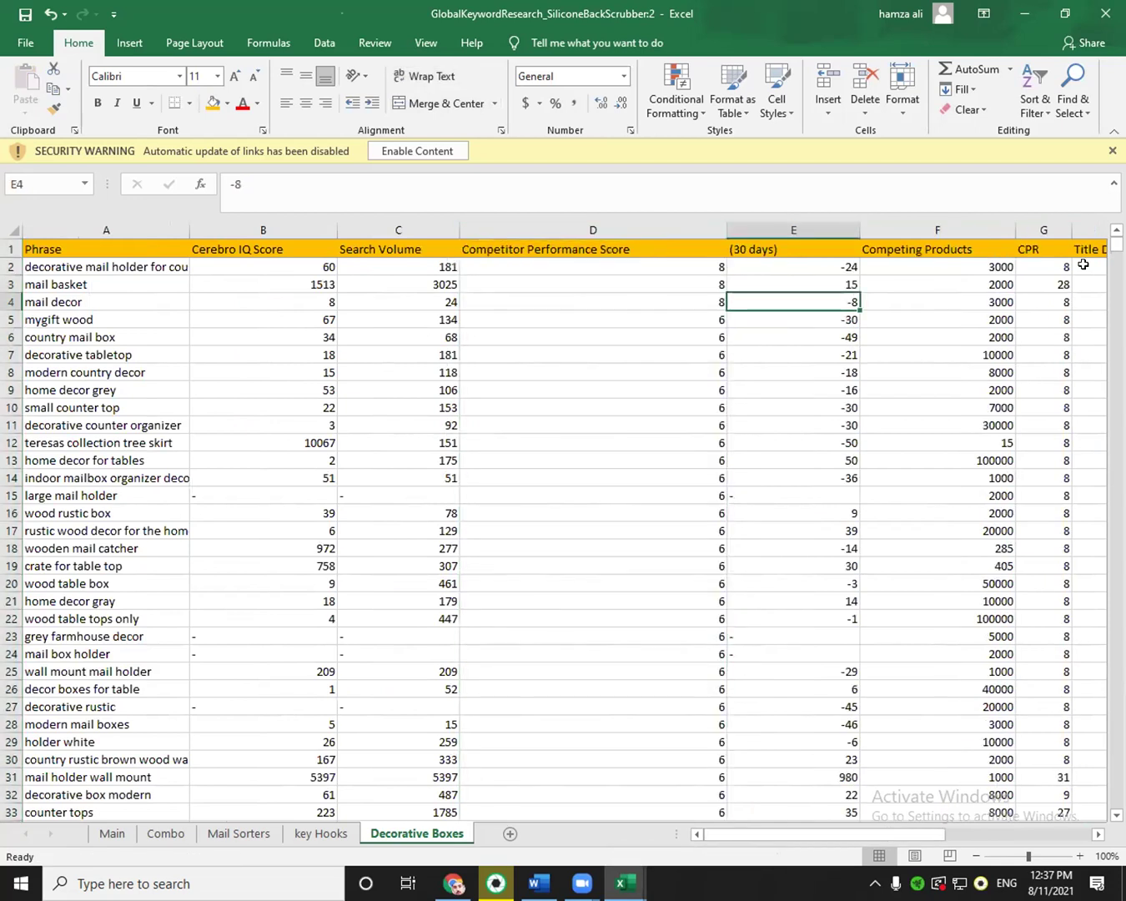
pyautogui.moveTo(861, 229); pyautogui.dragTo(1080, 232)
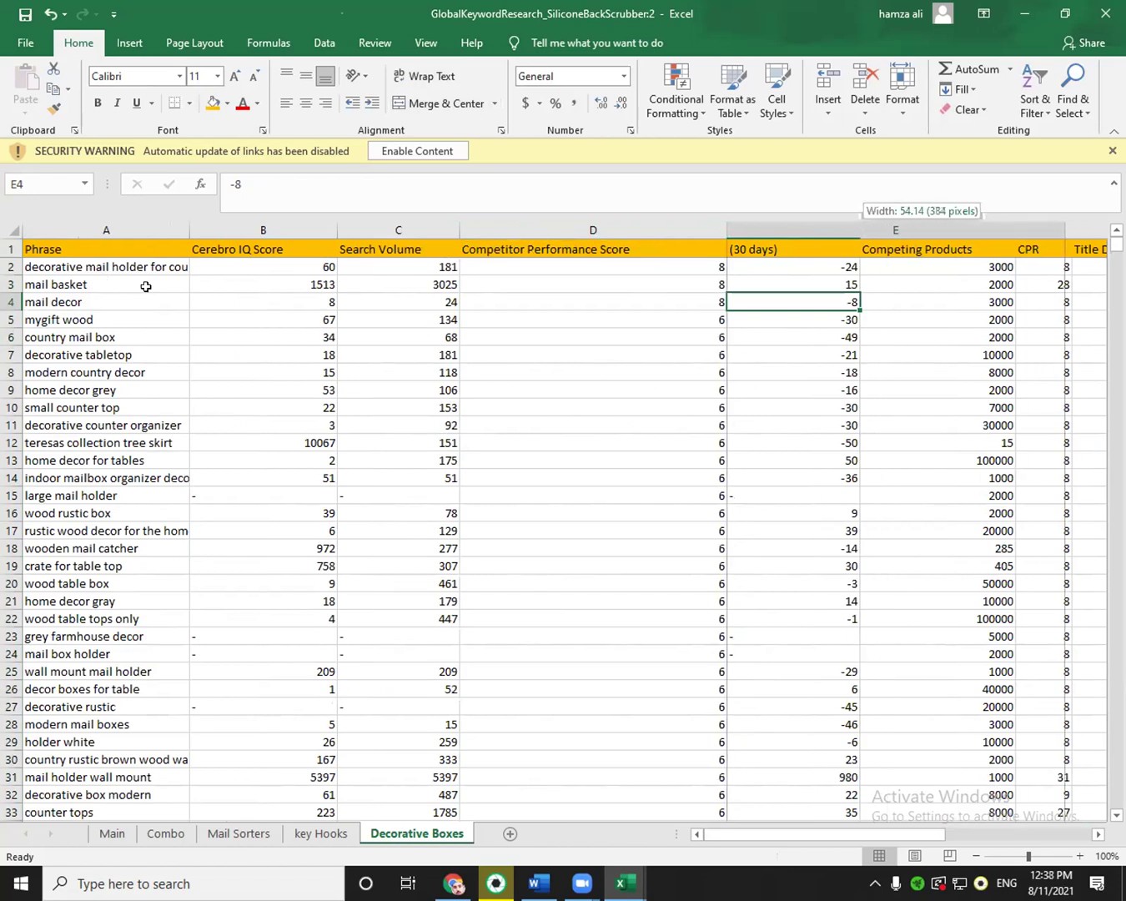
# Add filters to the header row of the Decorative Boxes sheet.
pyautogui.click(11, 244)
pyautogui.click(1035, 105)
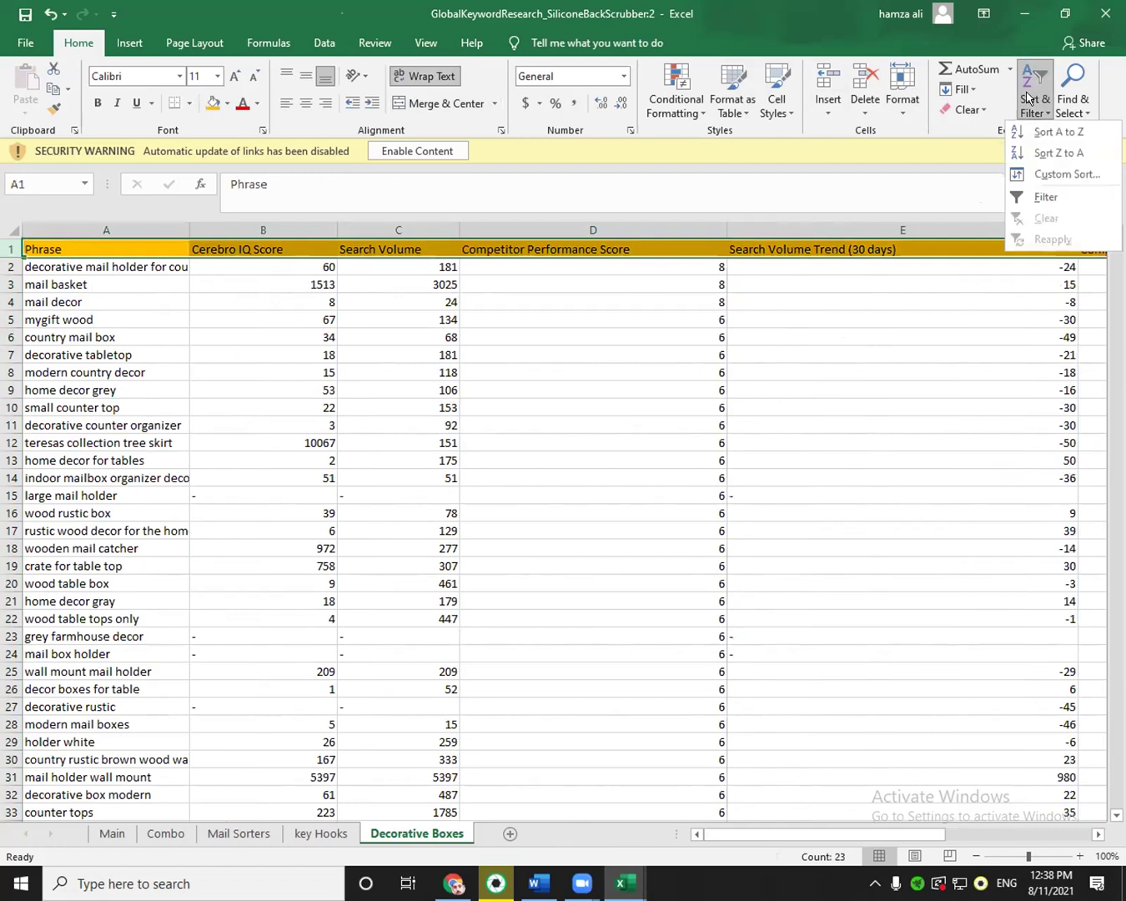
pyautogui.click(1043, 196)
pyautogui.click(615, 423)
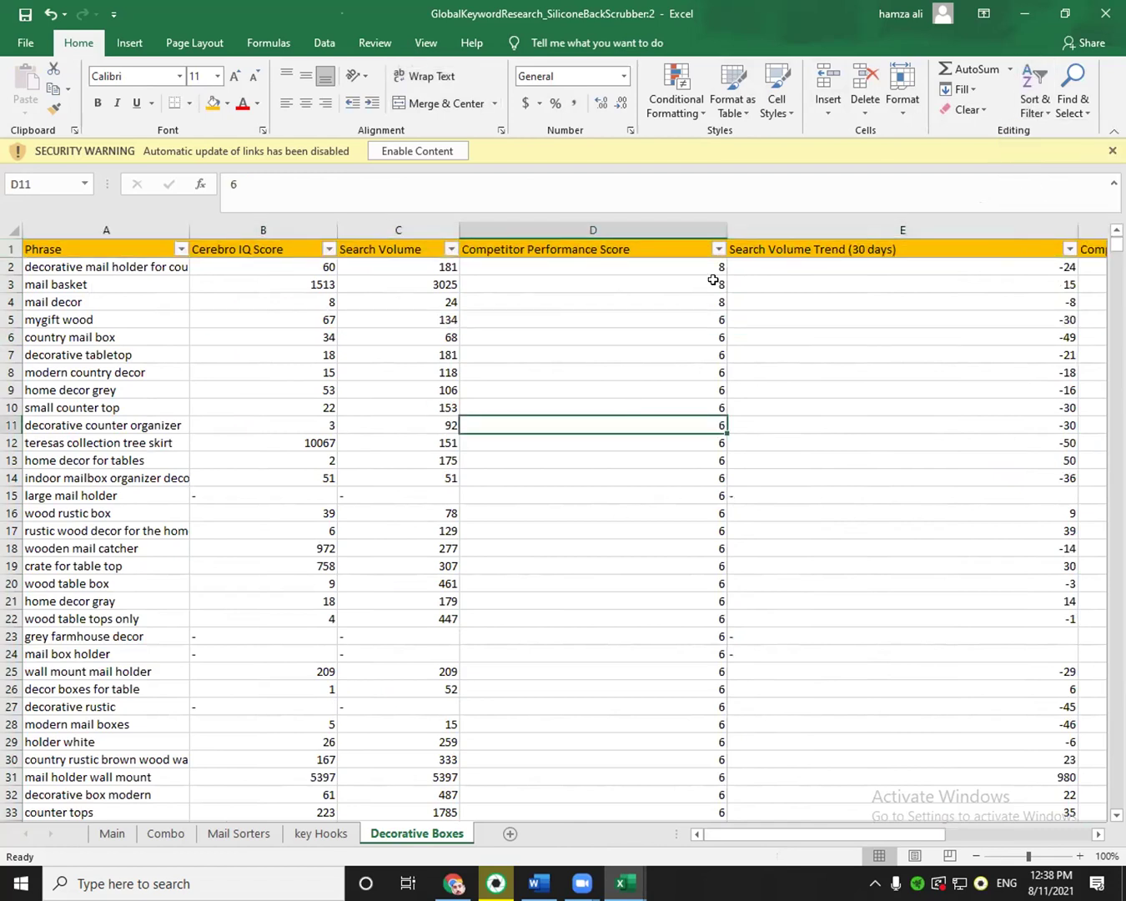
# Filter the Competitor Performance Score column of Decorative Boxes to the values 4.8, 6 and 8.
pyautogui.click(718, 249)
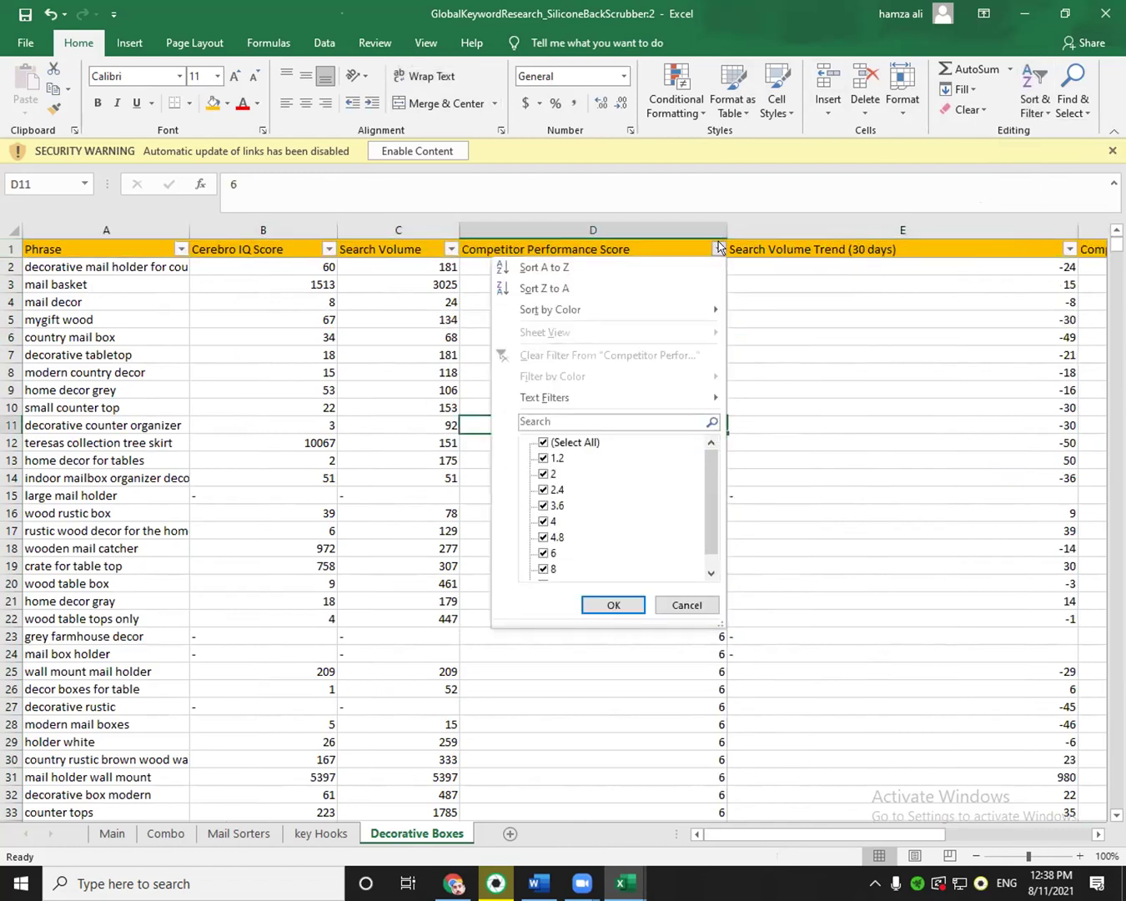
pyautogui.click(567, 445)
pyautogui.scroll(-1, 574, 501)
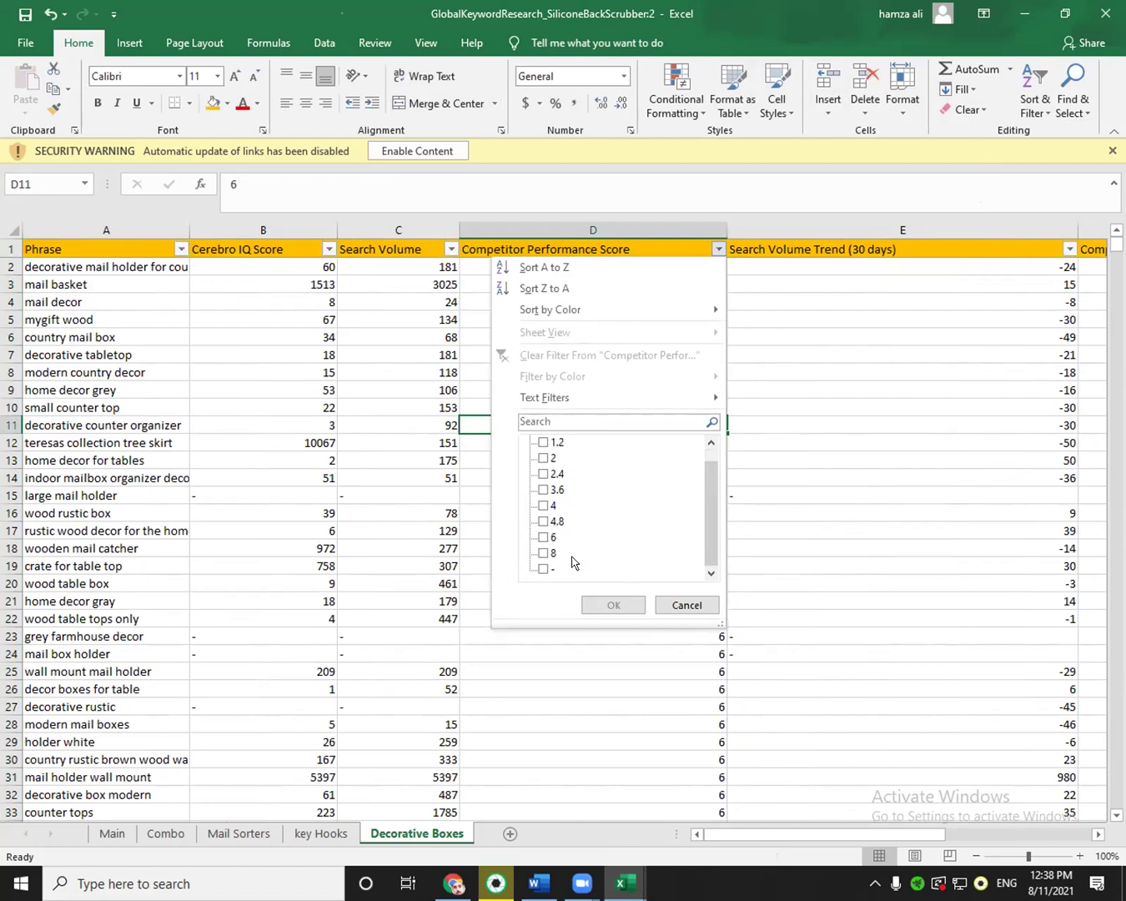
pyautogui.click(545, 522)
pyautogui.click(546, 538)
pyautogui.click(547, 554)
pyautogui.click(583, 603)
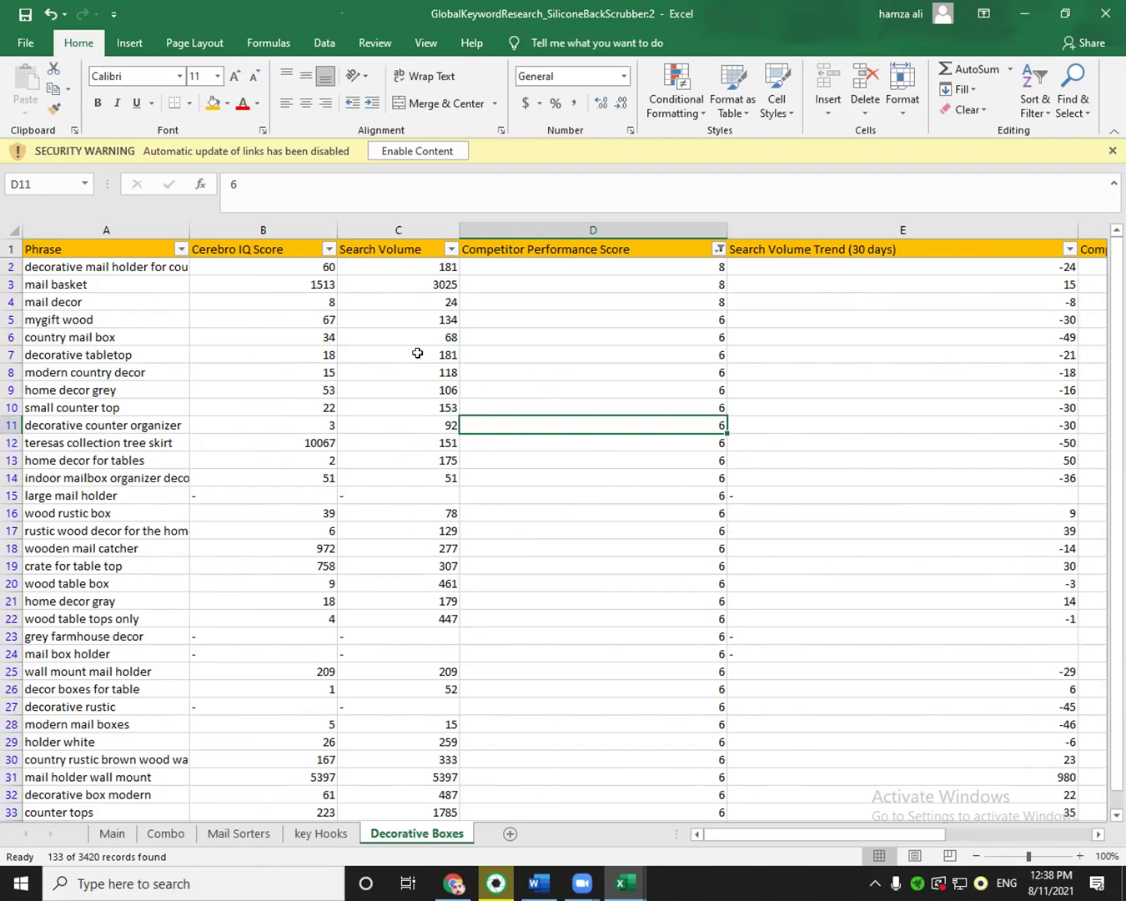
# Add filters to the header row of the key Hooks sheet.
pyautogui.click(320, 833)
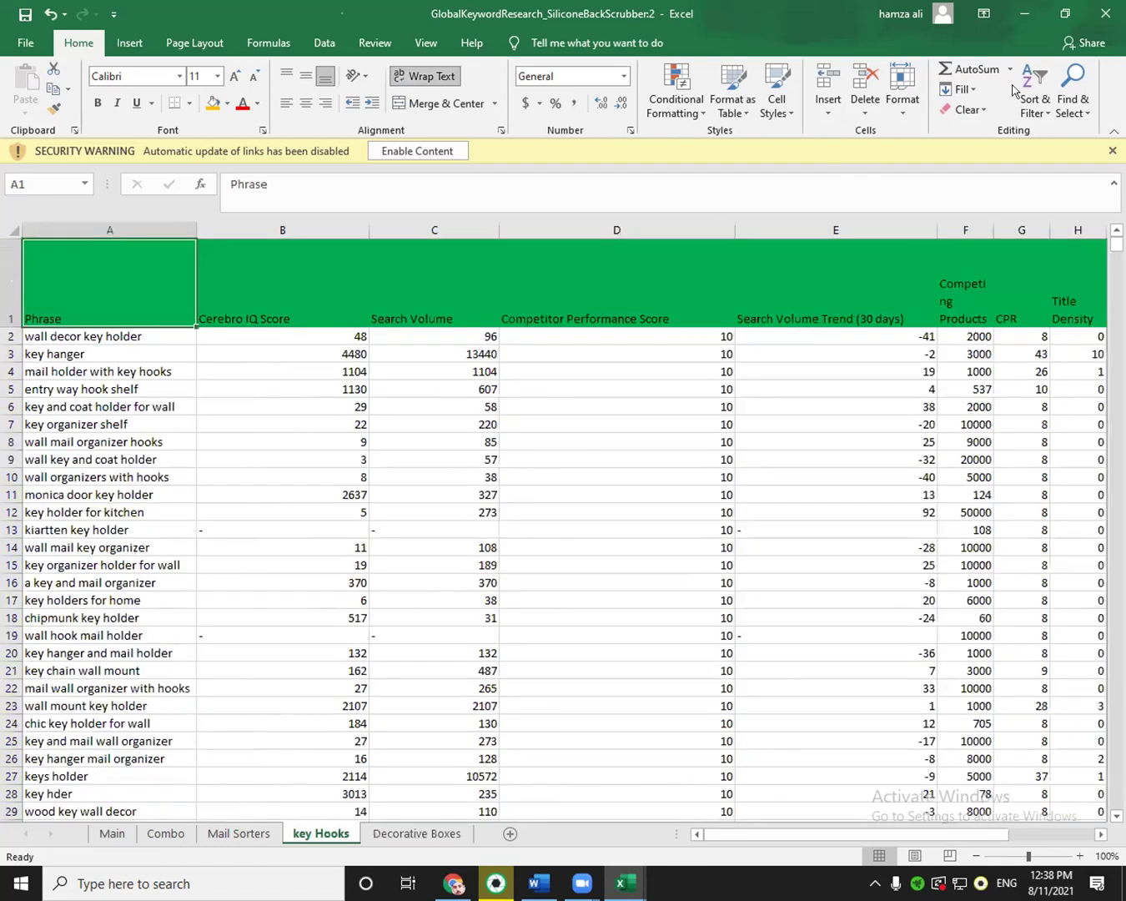
pyautogui.hotkey('shift', 'space')
pyautogui.hotkey('ctrl', 'shift', 'l')
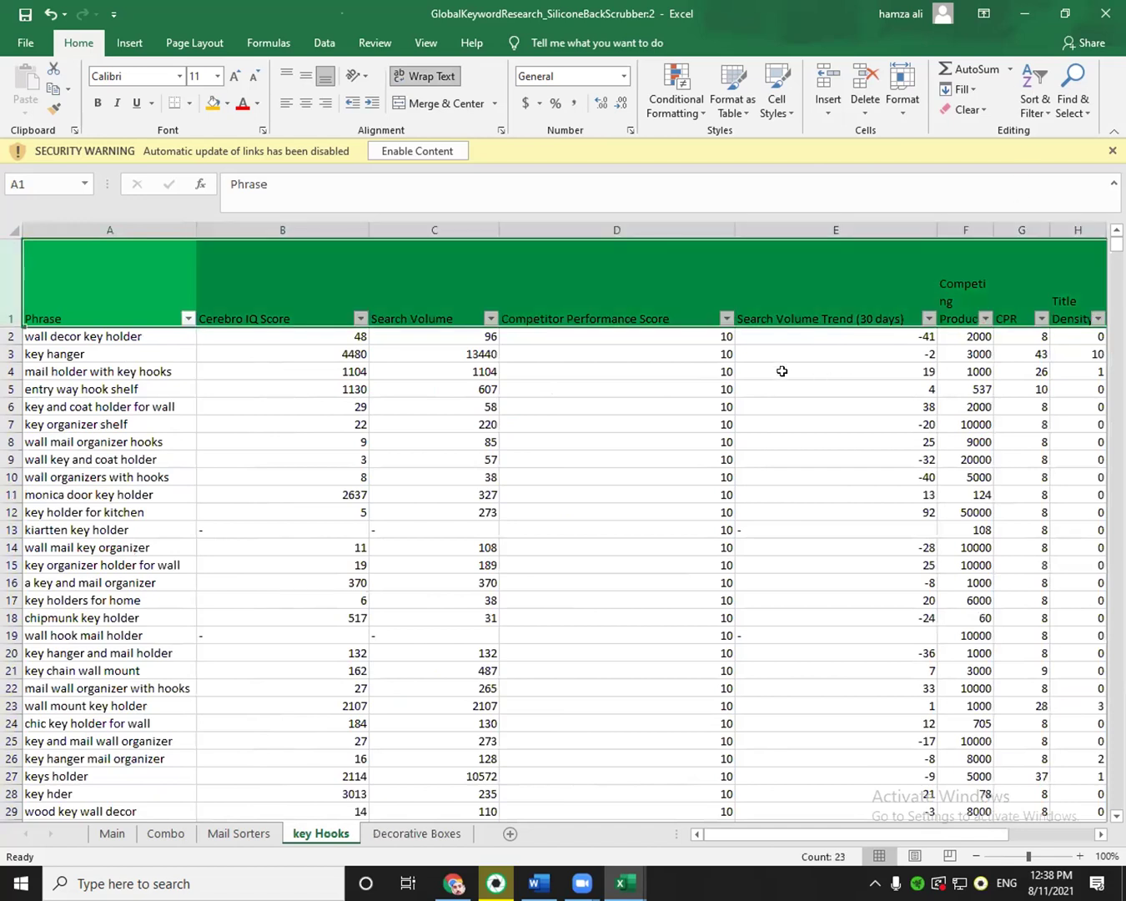
# Filter the Competitor Performance Score column of key Hooks to the values 4.8, 6, 8 and 10.
pyautogui.click(727, 319)
pyautogui.click(571, 512)
pyautogui.scroll(-1, 572, 546)
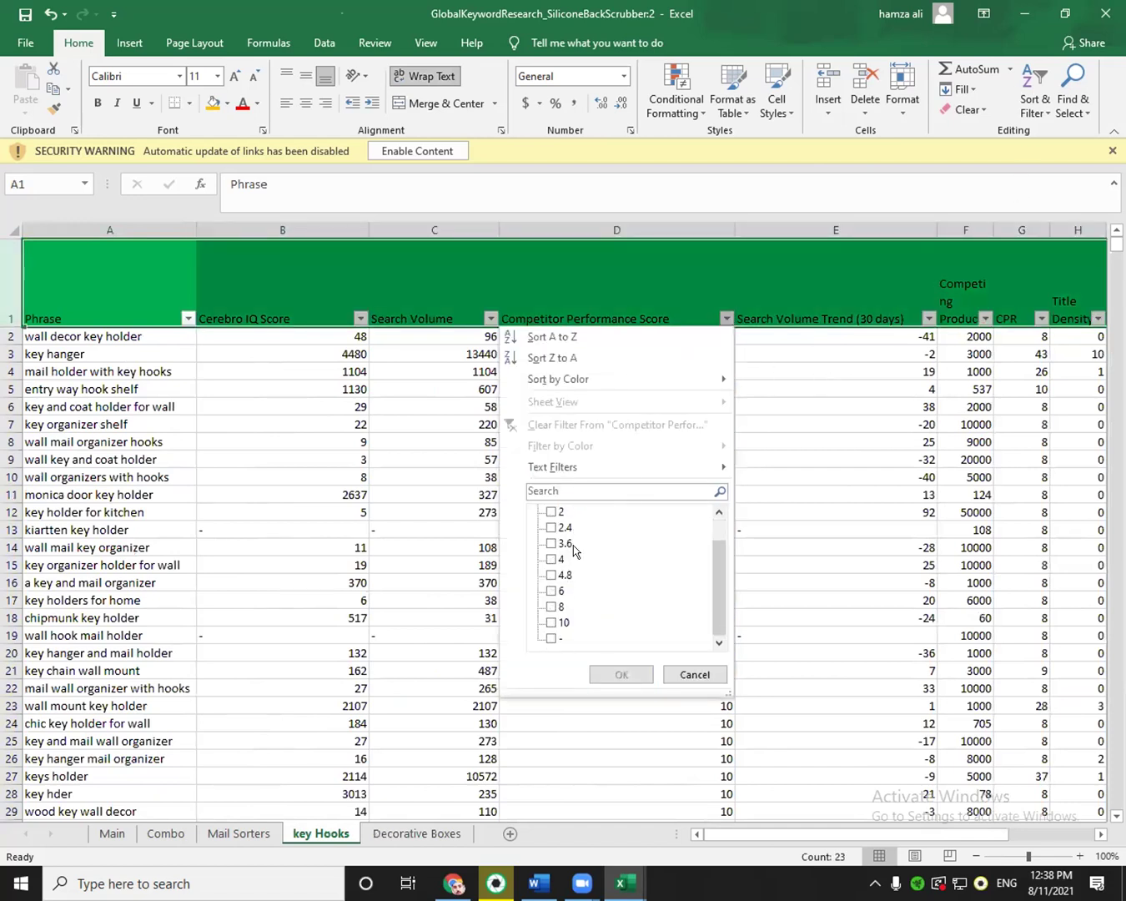
pyautogui.click(552, 592)
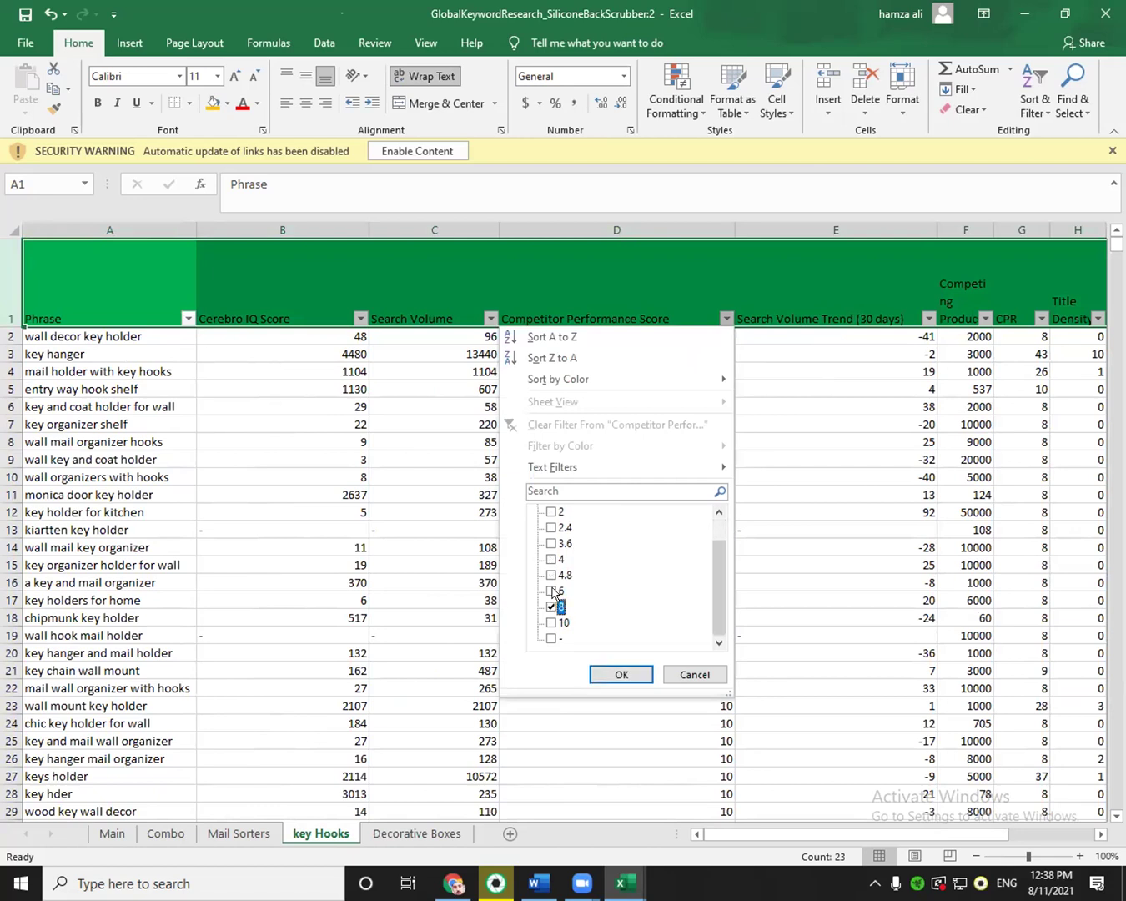
pyautogui.click(551, 607)
pyautogui.click(550, 575)
pyautogui.click(621, 675)
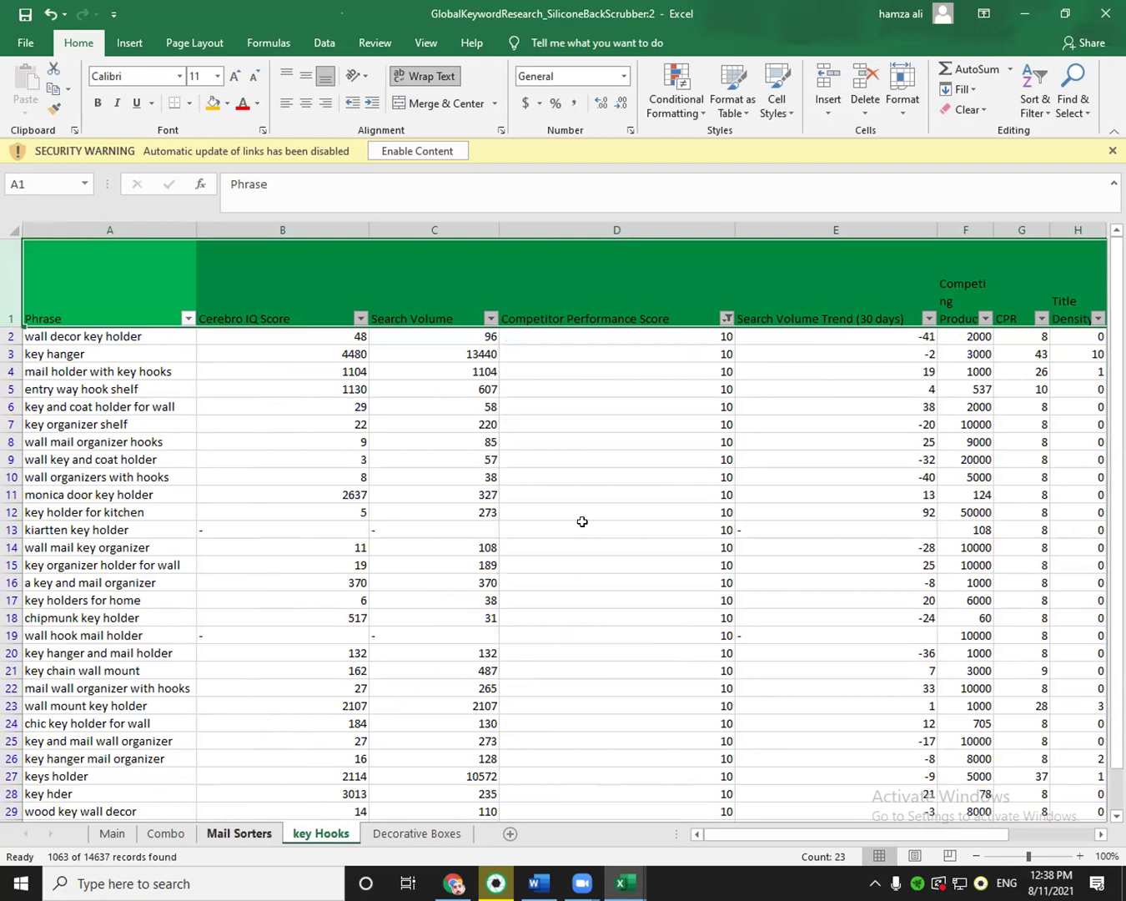
# Add filters to the header row of the Mail Sorters sheet.
pyautogui.hotkey('ctrl', 'pageup')
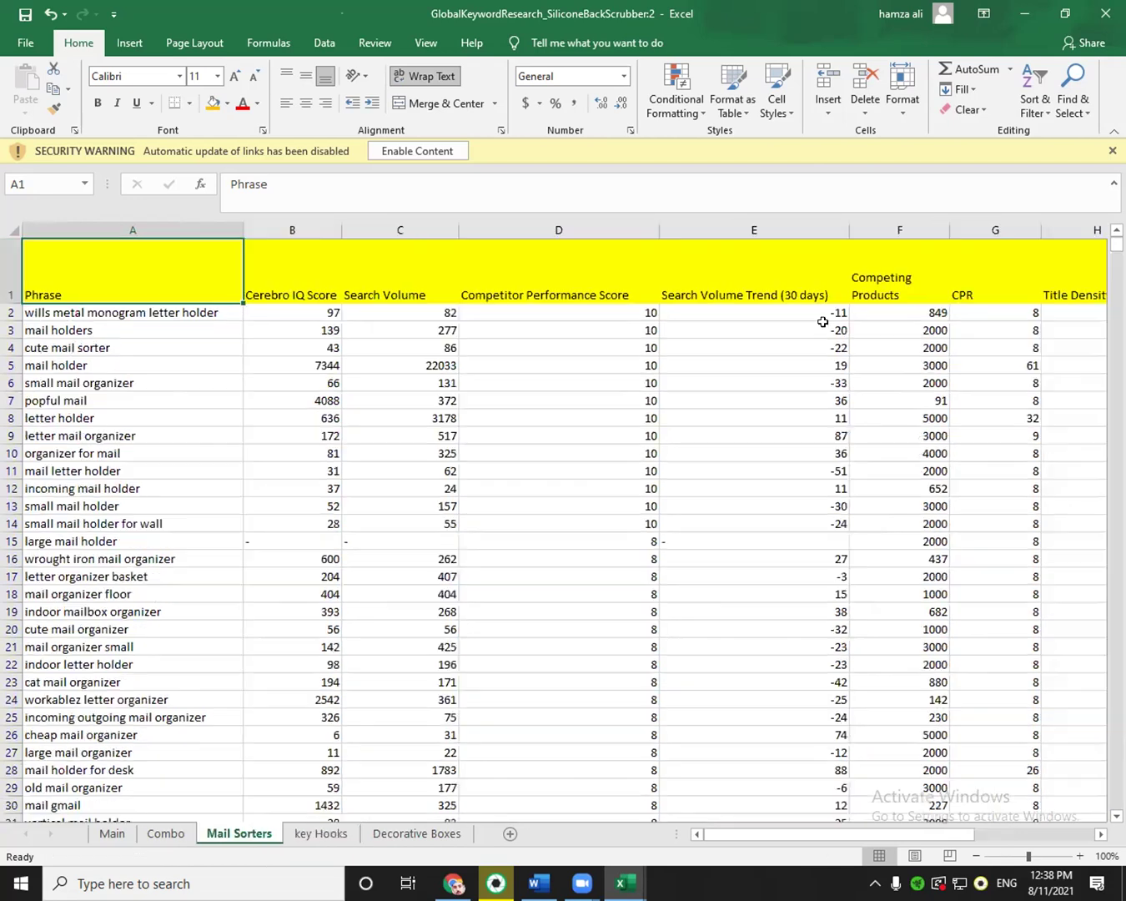
pyautogui.click(6, 266)
pyautogui.click(1036, 105)
pyautogui.click(1038, 197)
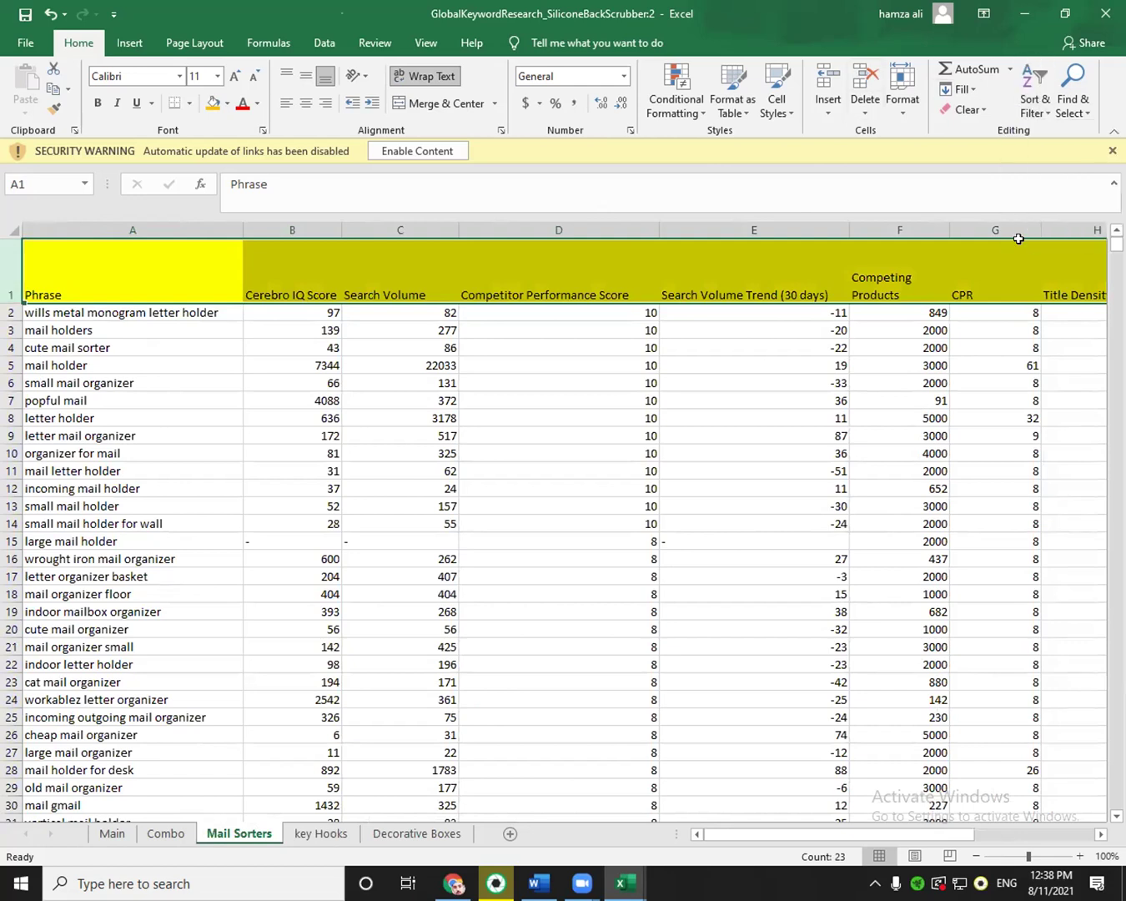
# Exclude 4.8 from the Competitor Performance Score filters of the Decorative Boxes and key Hooks sheets.
pyautogui.click(397, 836)
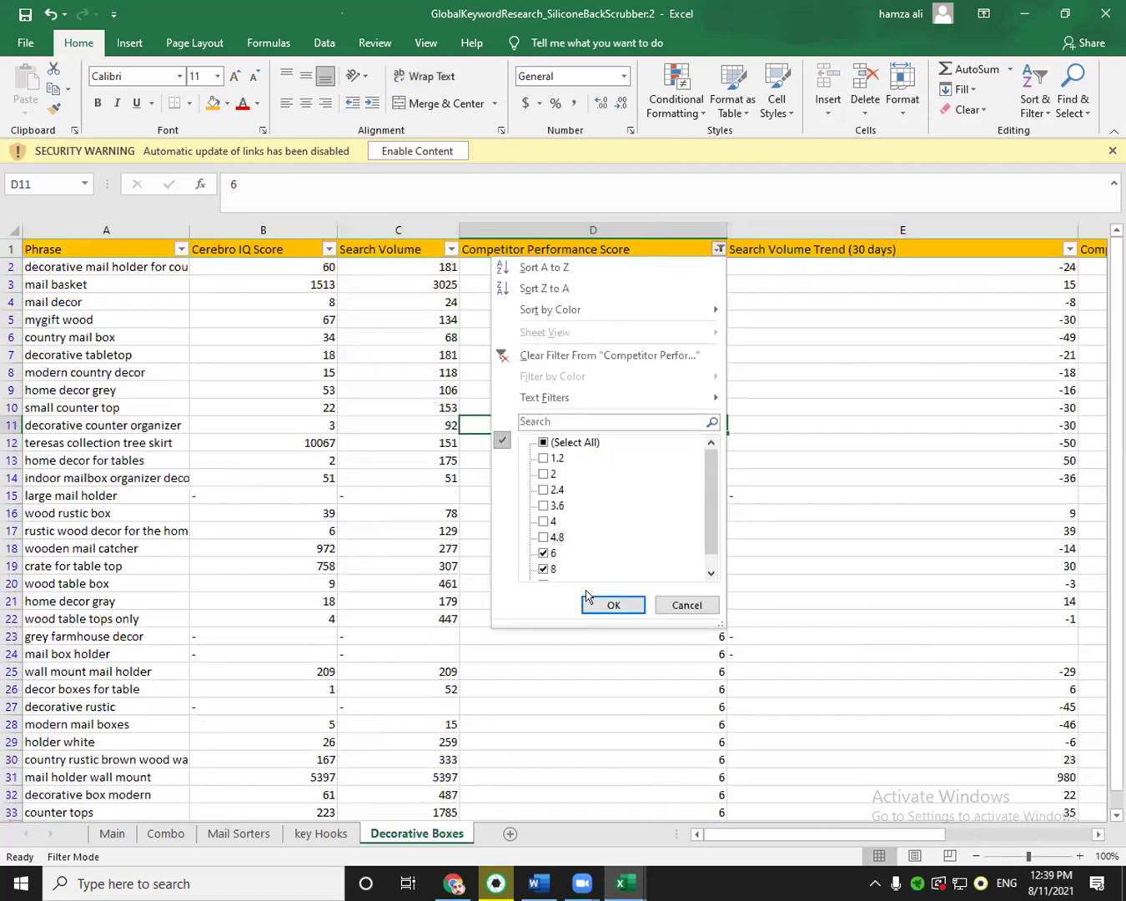
pyautogui.click(615, 607)
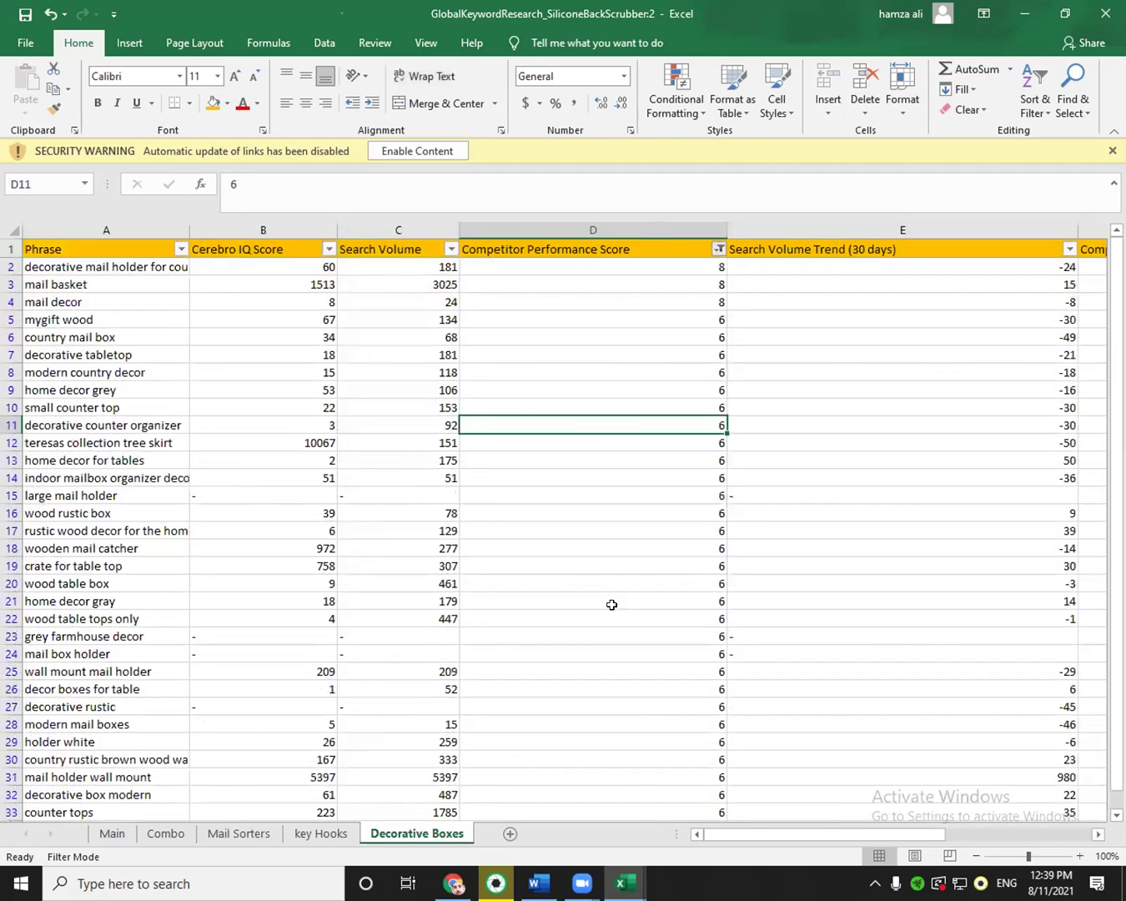
pyautogui.click(326, 843)
pyautogui.click(726, 317)
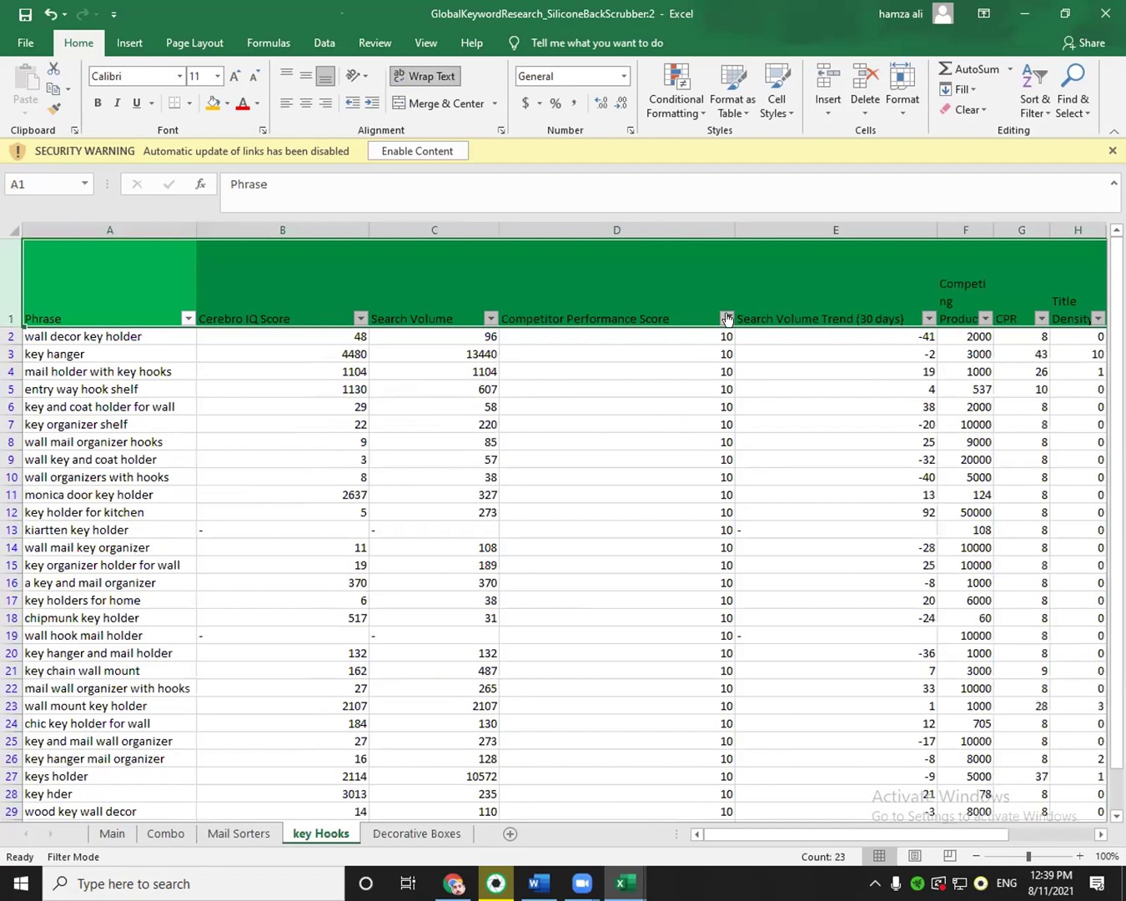
pyautogui.click(604, 676)
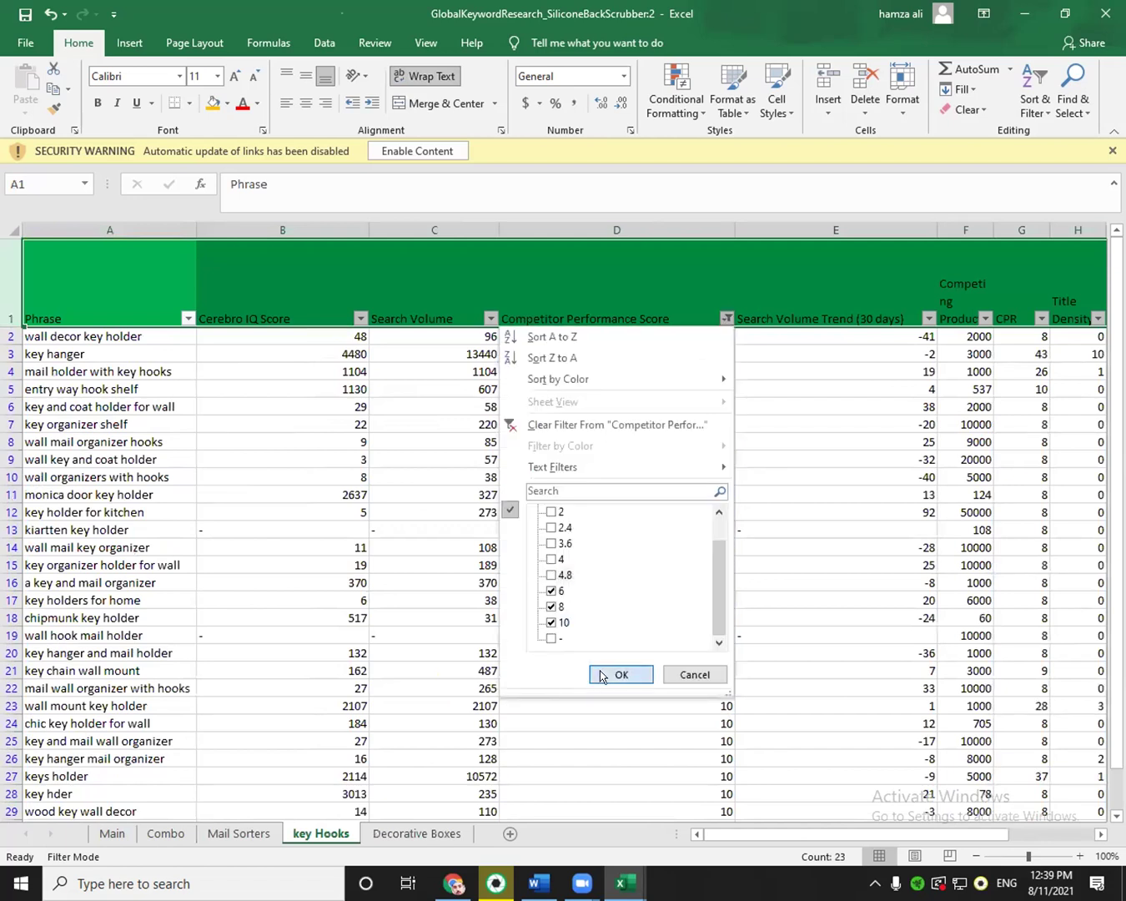
# Filter the Competitor Performance Score column of Mail Sorters to the values 6, 8 and 10.
pyautogui.click(240, 833)
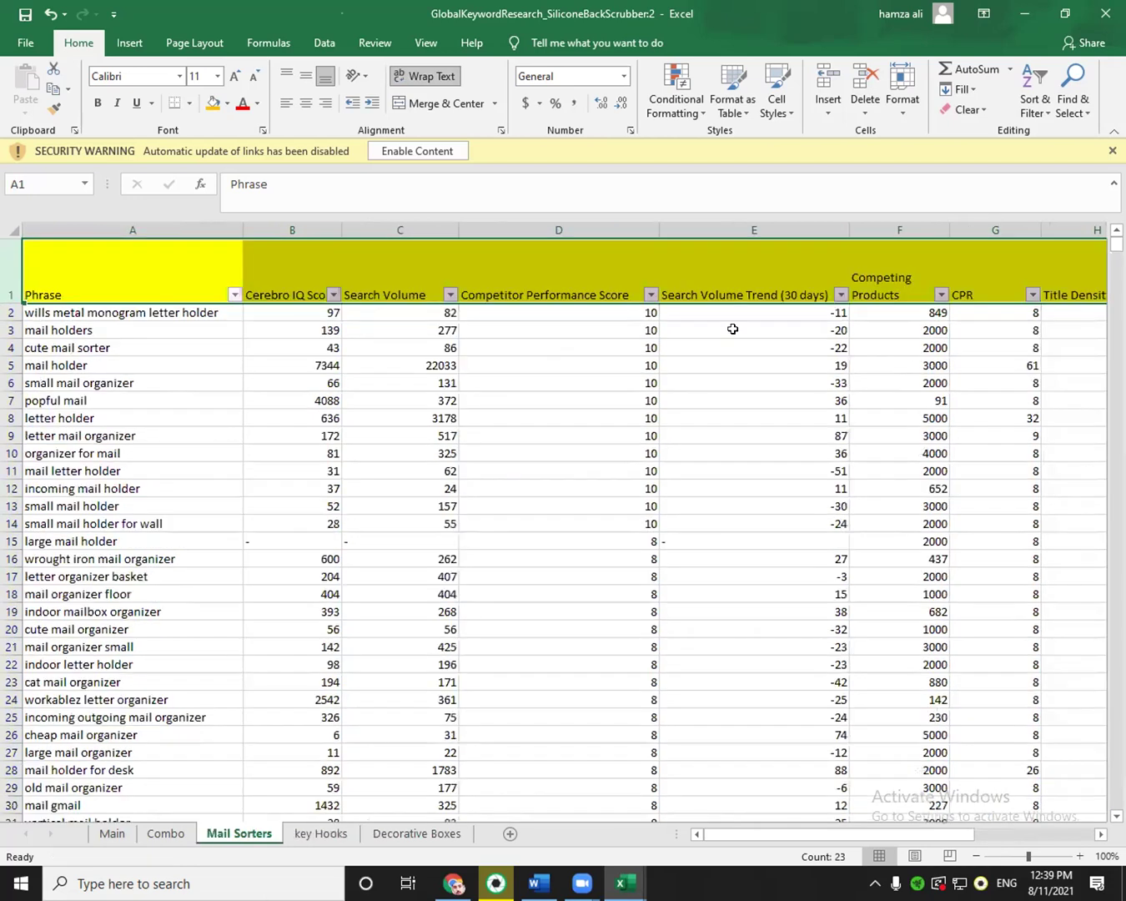
pyautogui.click(651, 294)
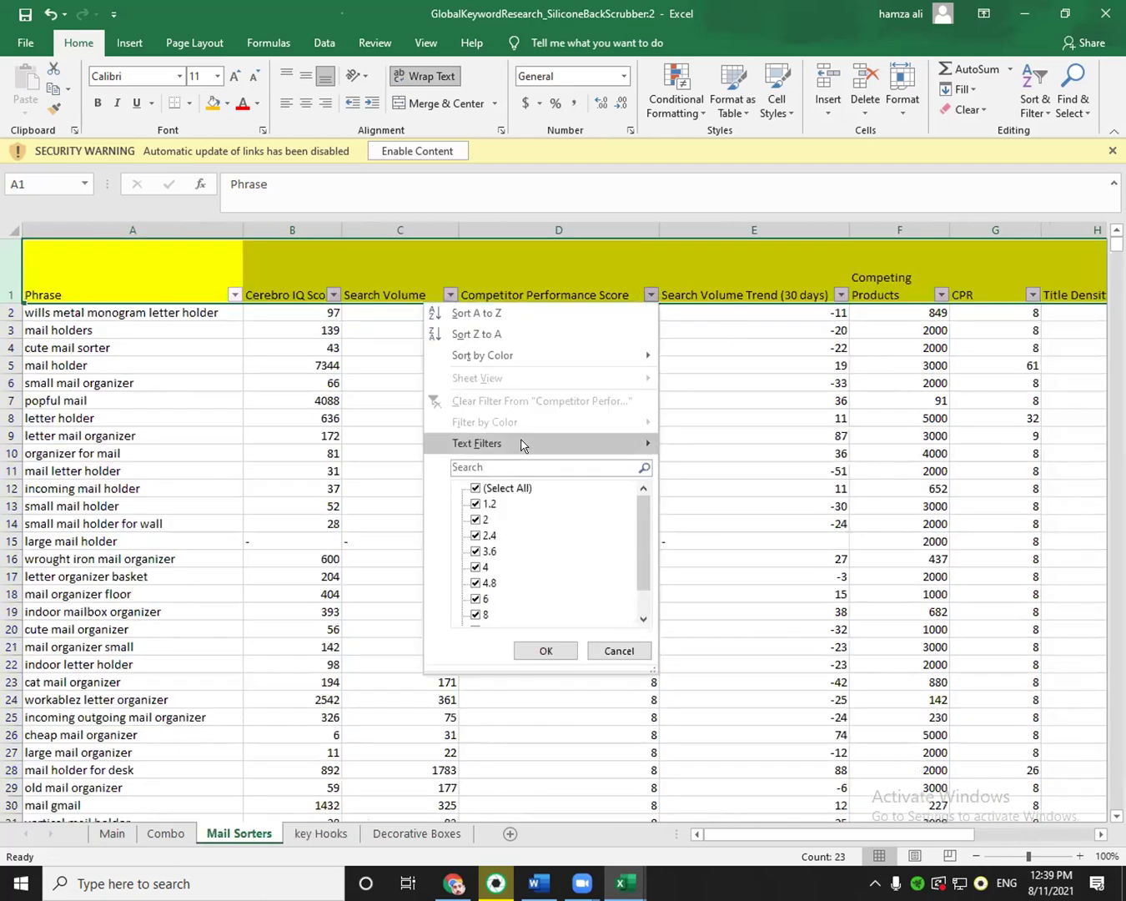
pyautogui.click(492, 495)
pyautogui.scroll(-1, 488, 551)
pyautogui.click(476, 568)
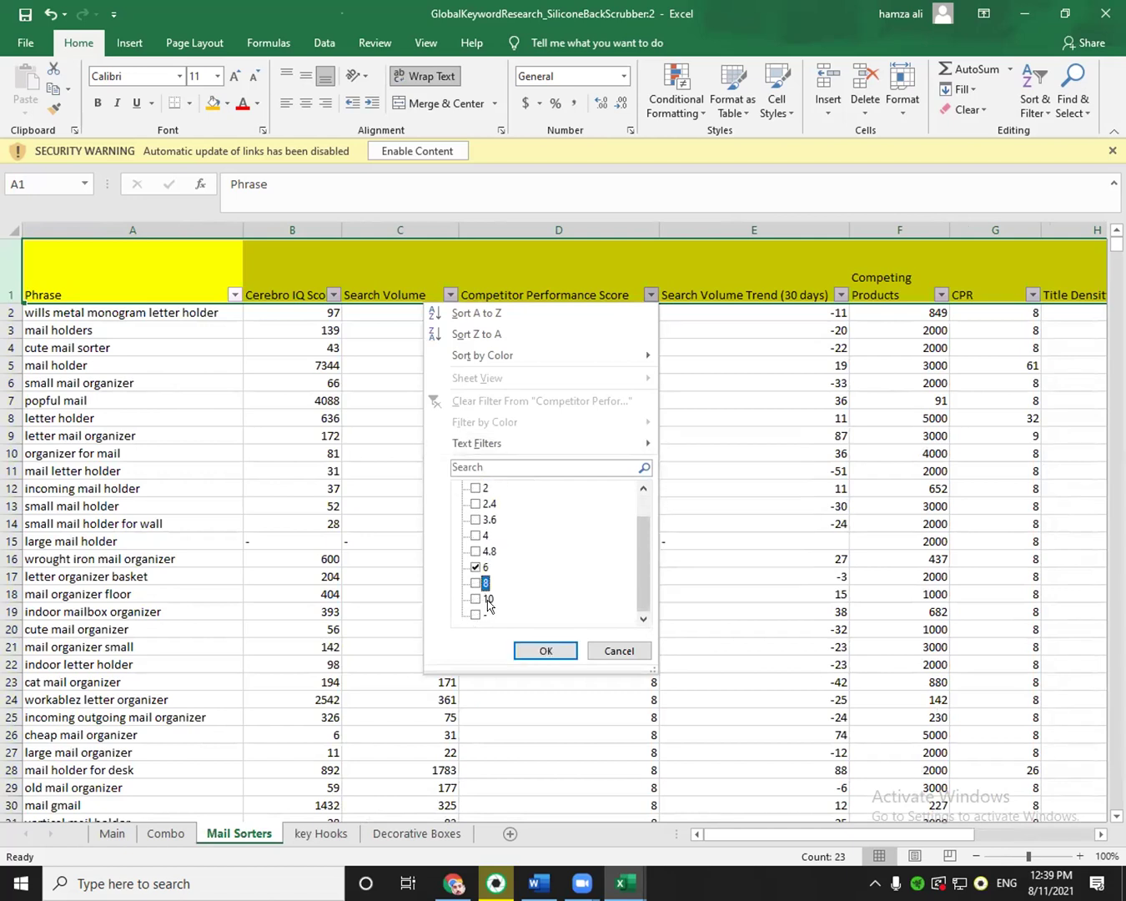
pyautogui.click(475, 598)
pyautogui.click(547, 651)
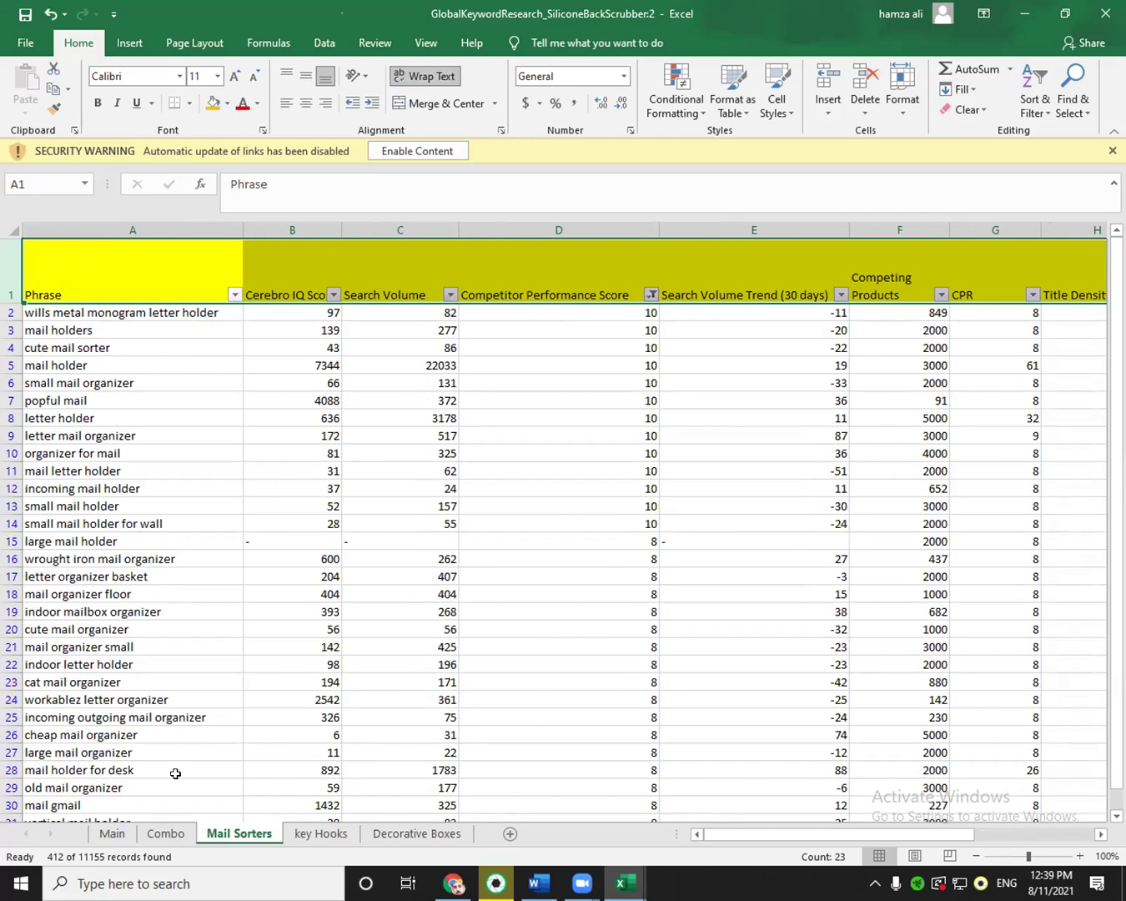
# Reapply the Competitor Performance Score filter of Mail Sorters to read its number of matching records.
pyautogui.click(116, 834)
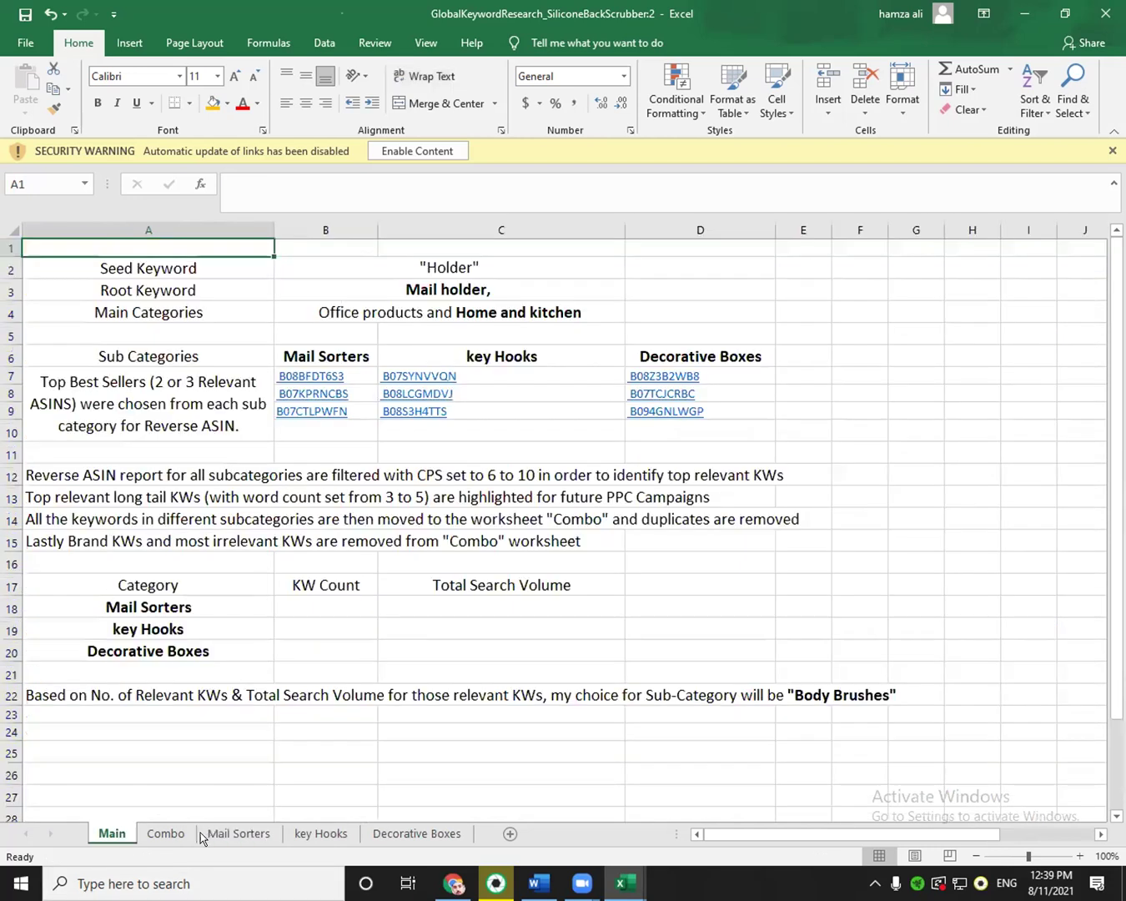
pyautogui.click(239, 833)
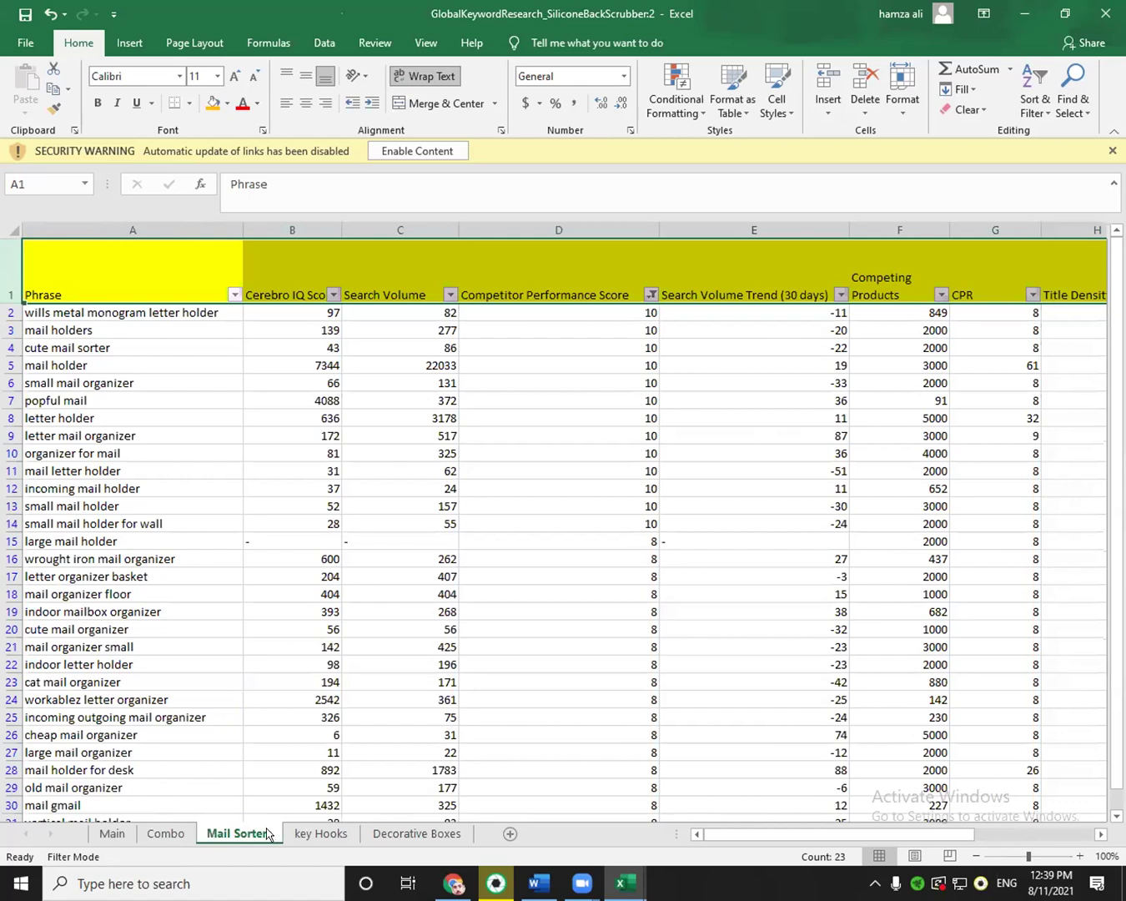
pyautogui.click(653, 294)
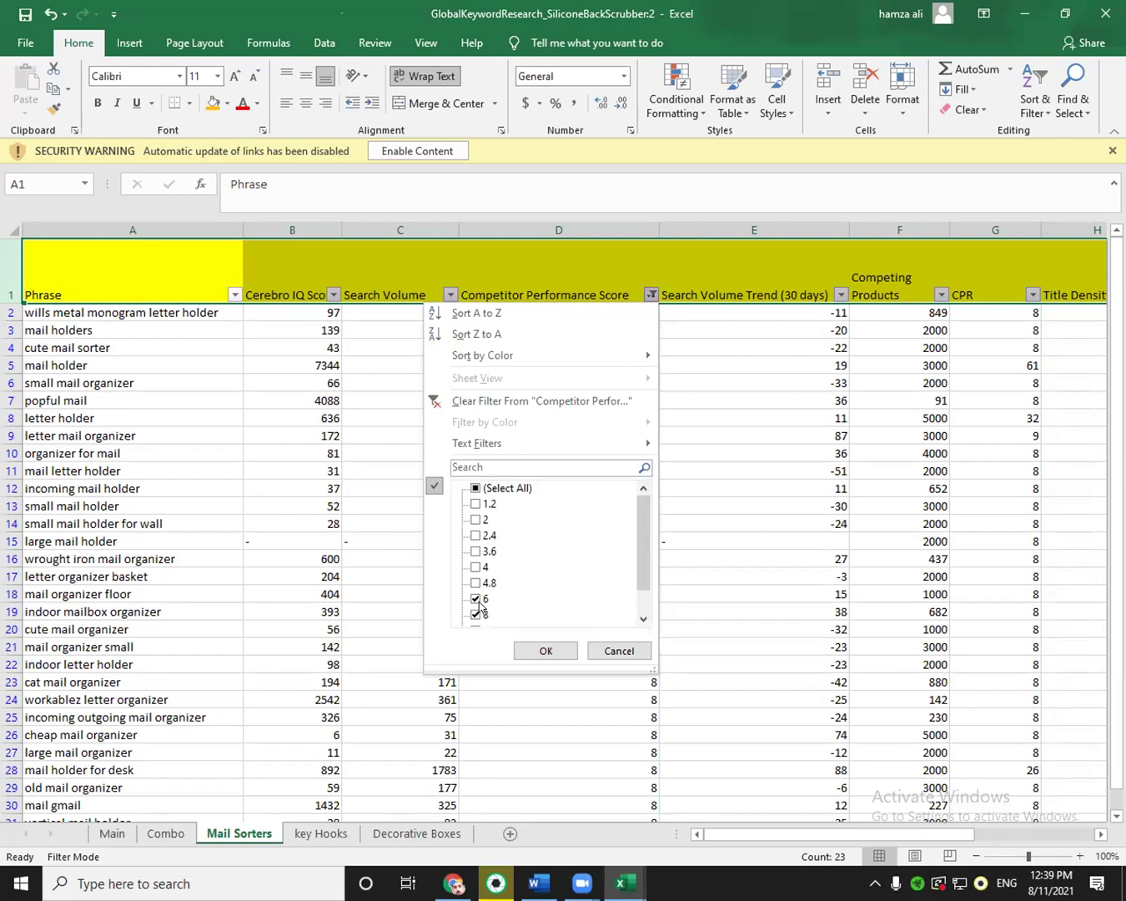
pyautogui.click(478, 606)
pyautogui.click(477, 600)
pyautogui.click(525, 650)
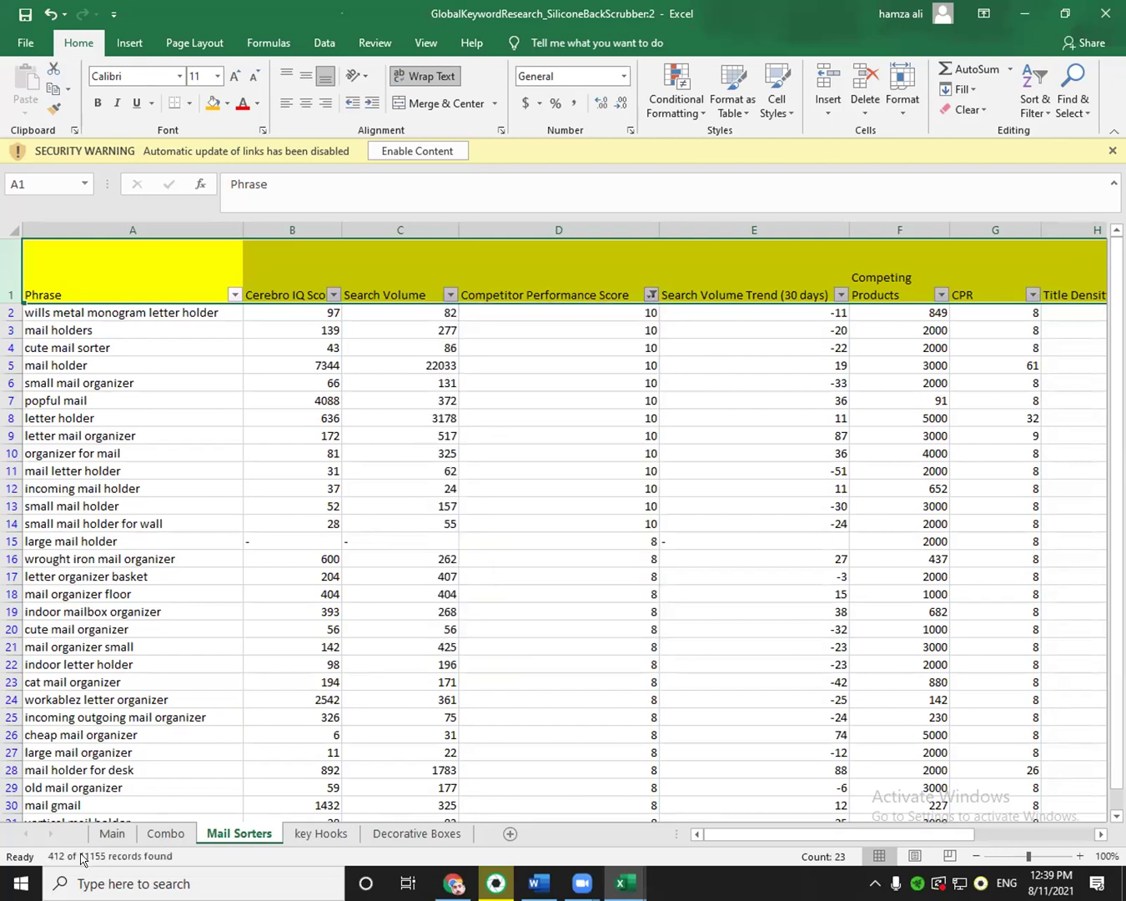
# Enter 412 as the KW Count of Mail Sorters on the Main sheet.
pyautogui.click(110, 833)
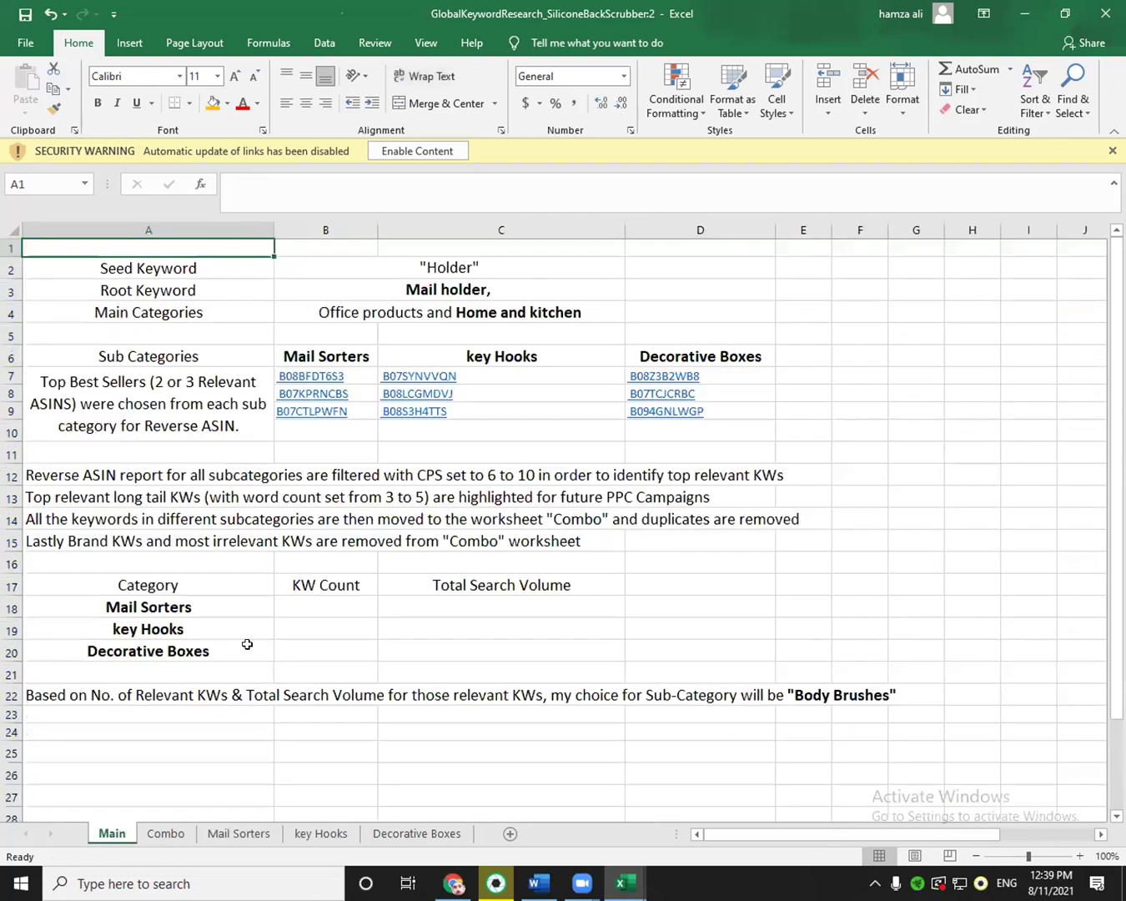
pyautogui.click(296, 601)
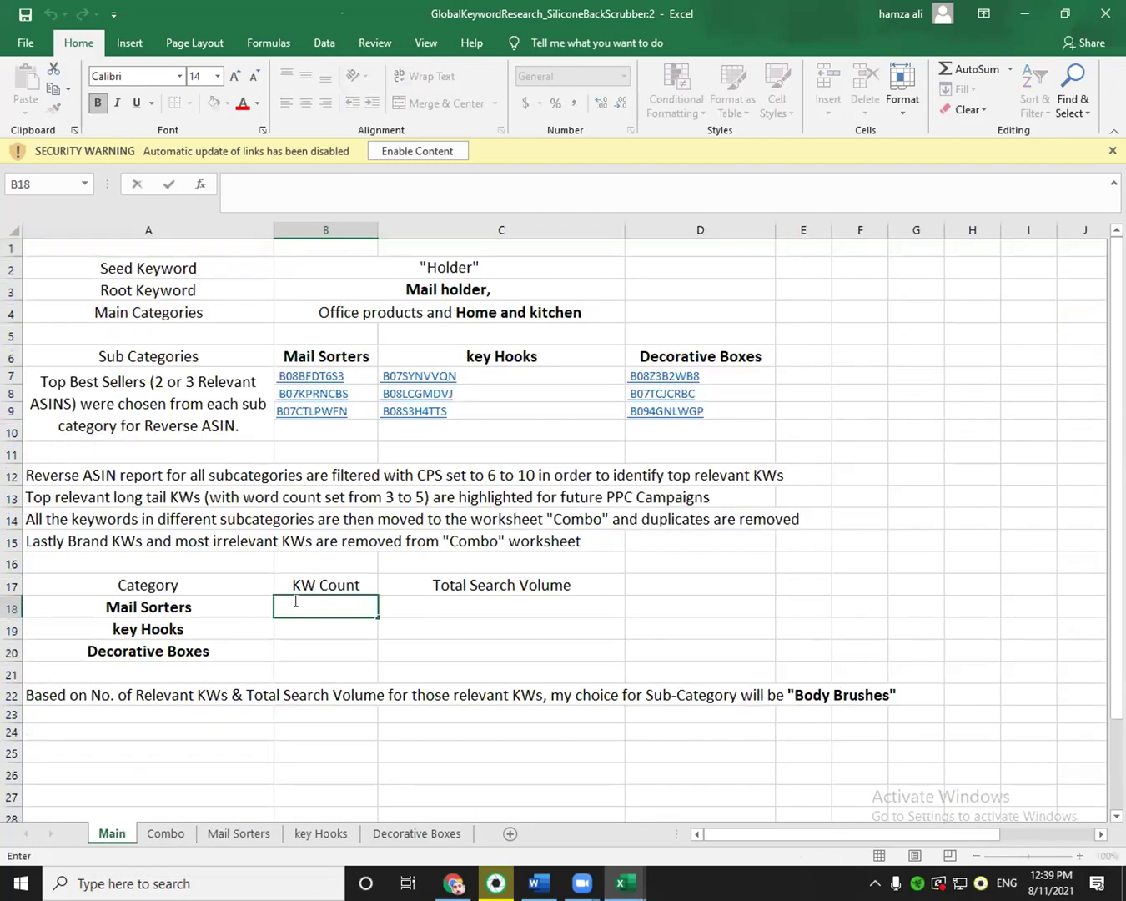
pyautogui.write('412')
# Reapply the Competitor Performance Score filter of key Hooks and enter 864 as its KW Count on the Main sheet.
pyautogui.click(320, 832)
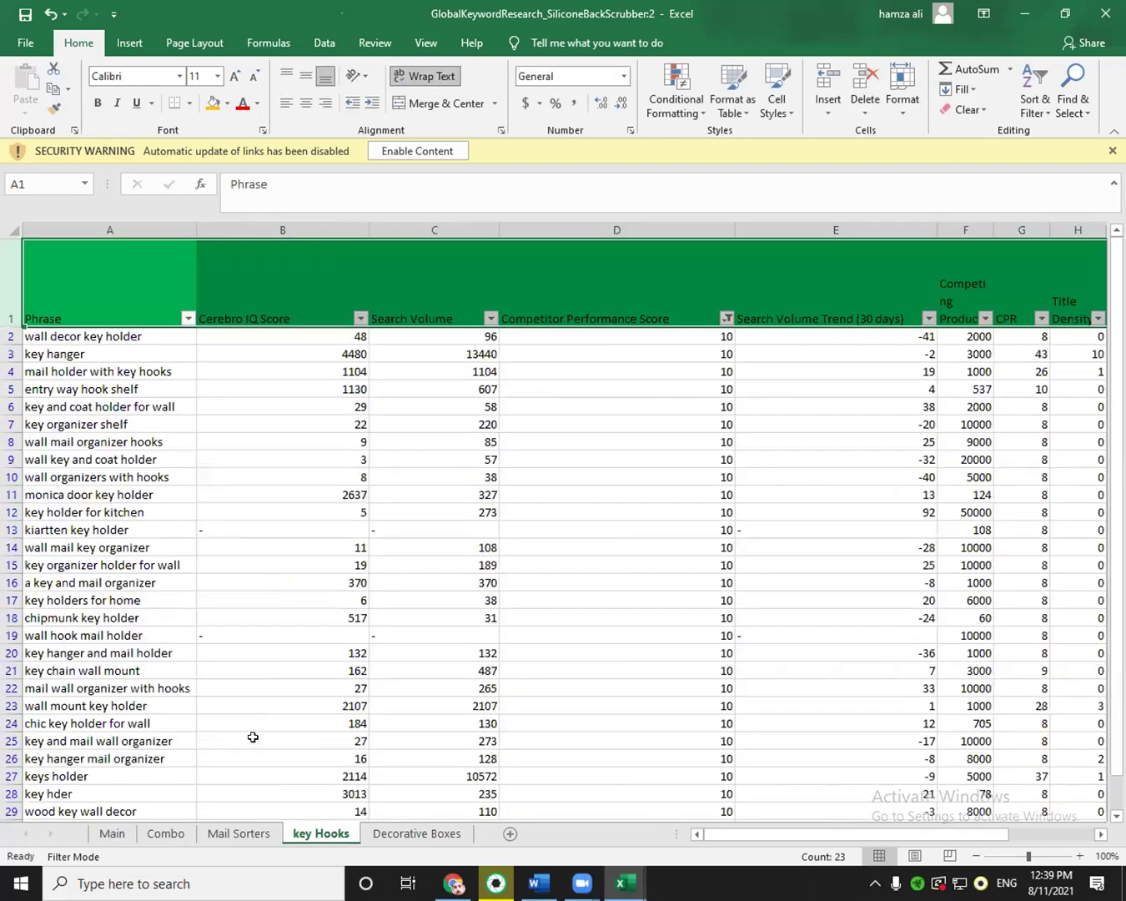
pyautogui.click(728, 318)
pyautogui.scroll(-2, 578, 579)
pyautogui.scroll(-1, 567, 635)
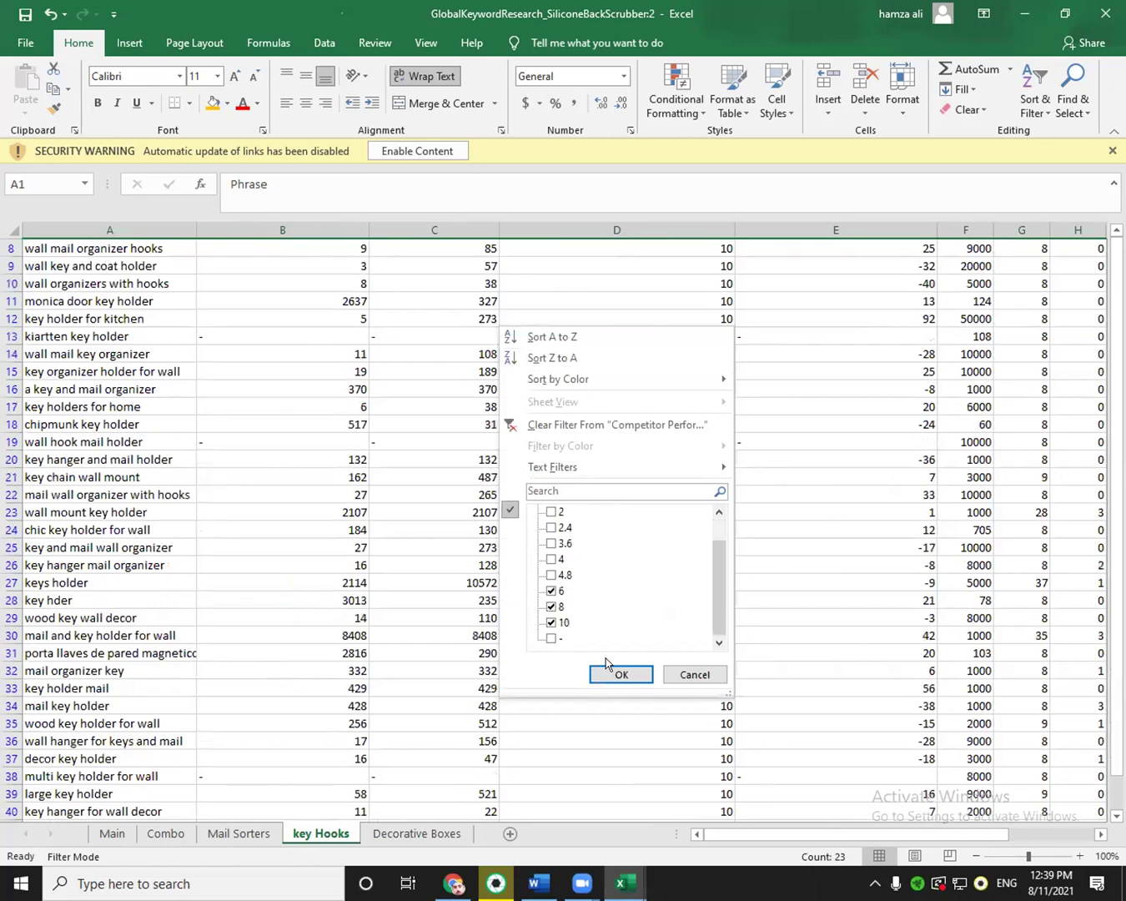
pyautogui.click(609, 674)
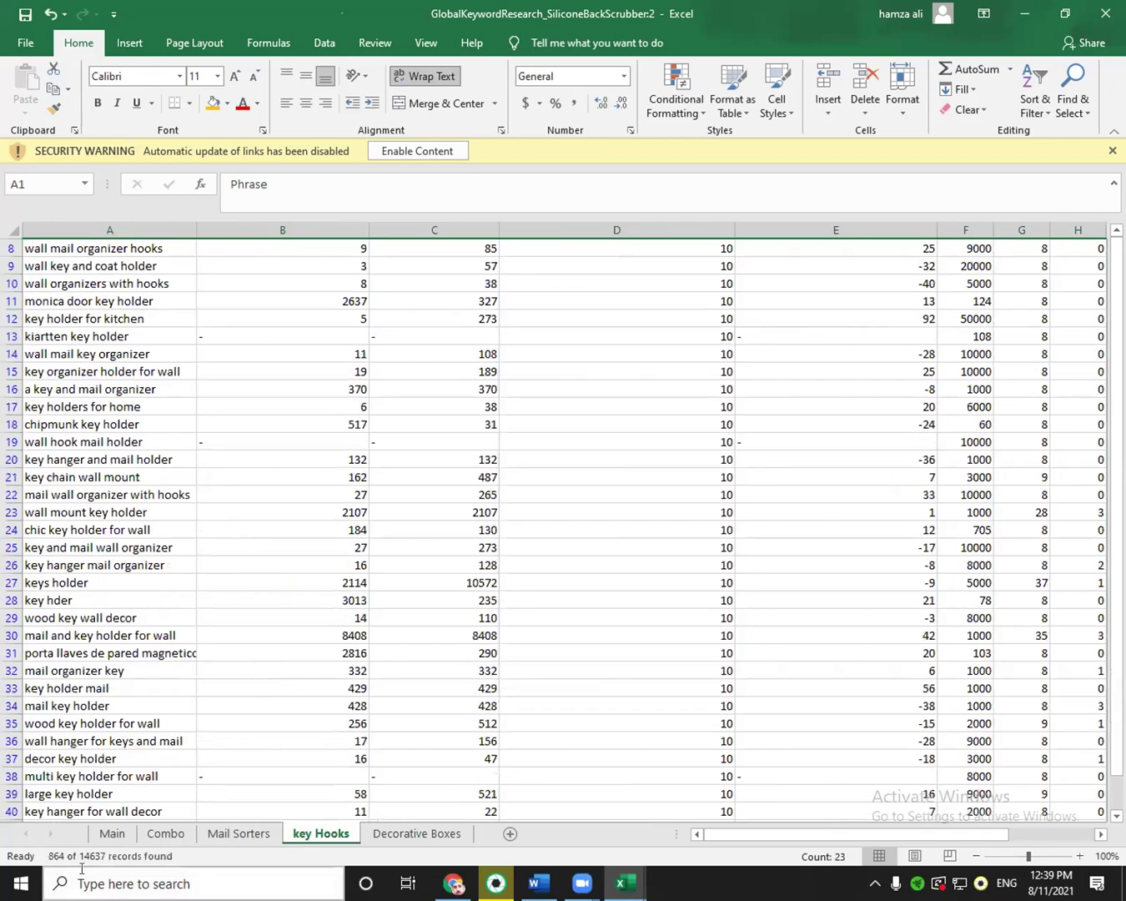
pyautogui.click(112, 834)
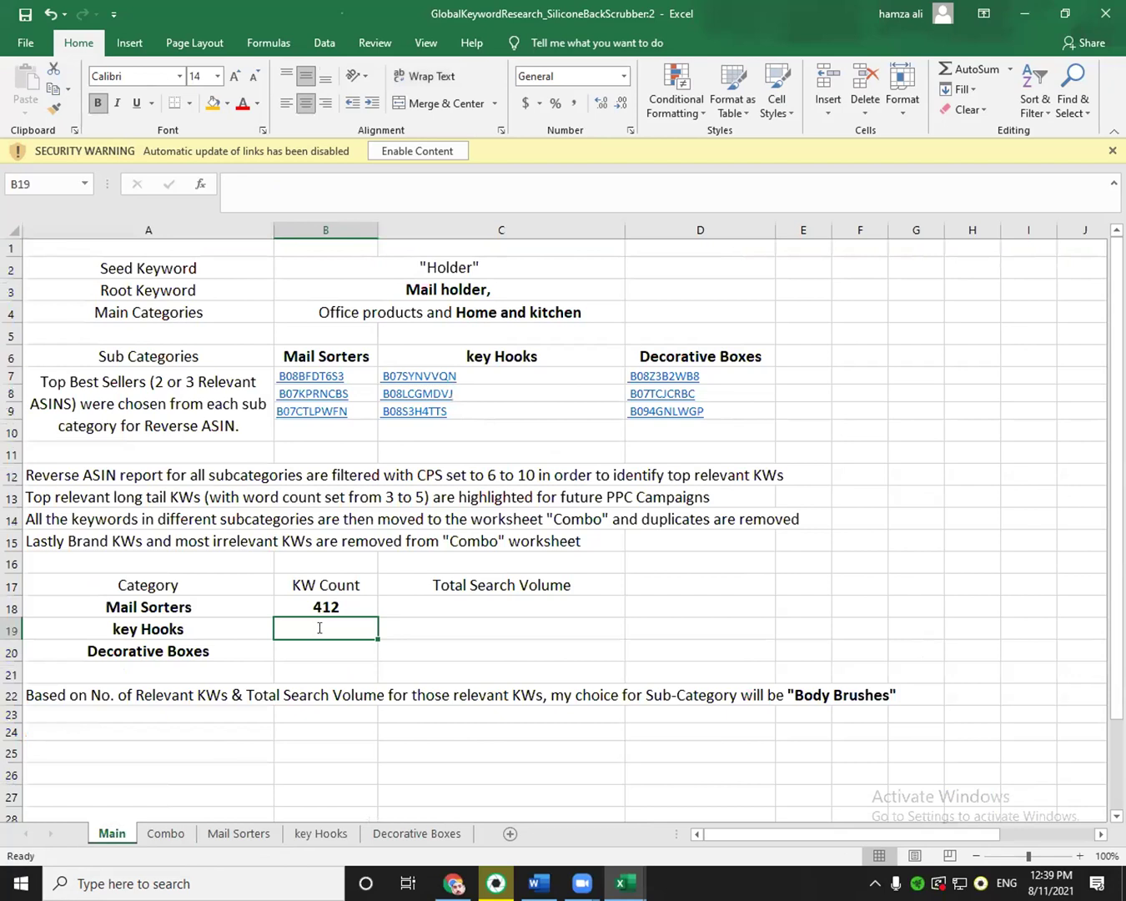
pyautogui.write('864')
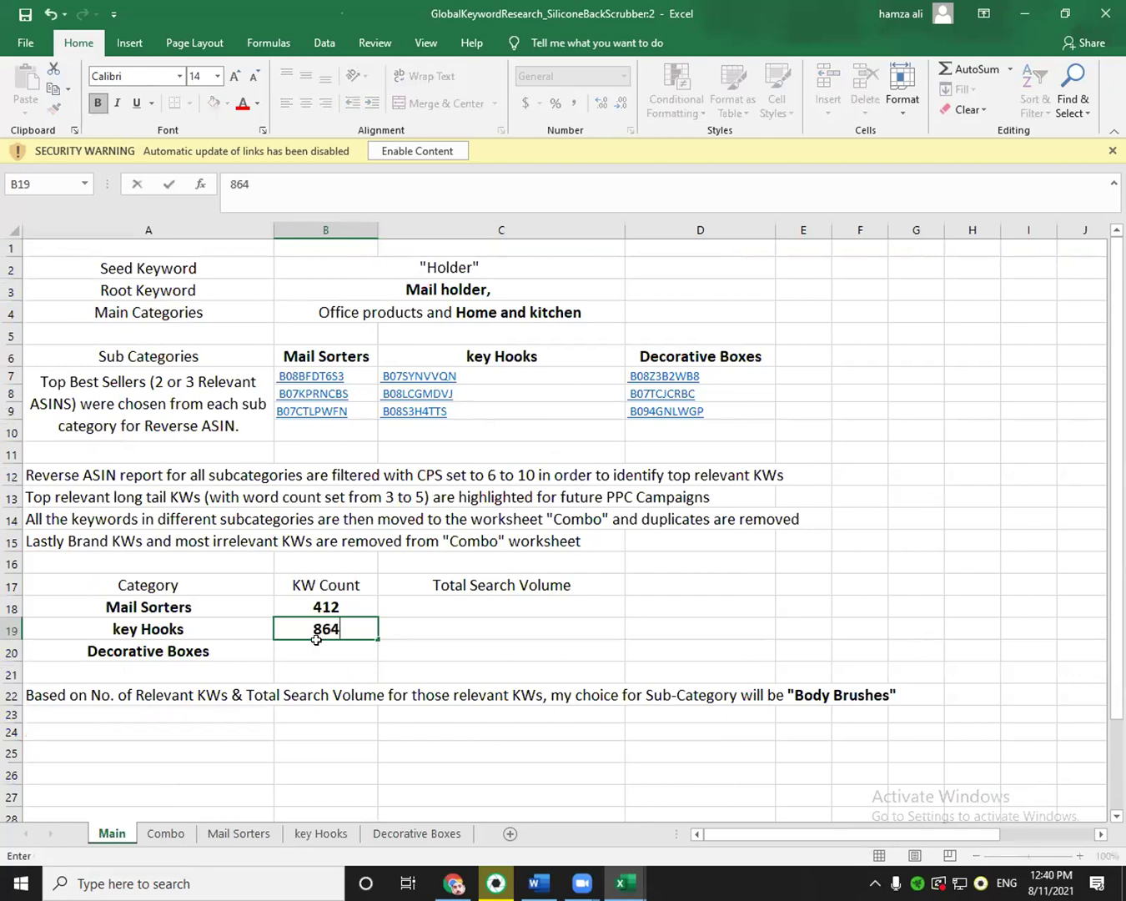
# Check the filtered Decorative Boxes sheet, enter 66 as its KW Count on Main, and select the Total Search Volume cell of Mail Sorters.
pyautogui.click(317, 650)
pyautogui.click(370, 833)
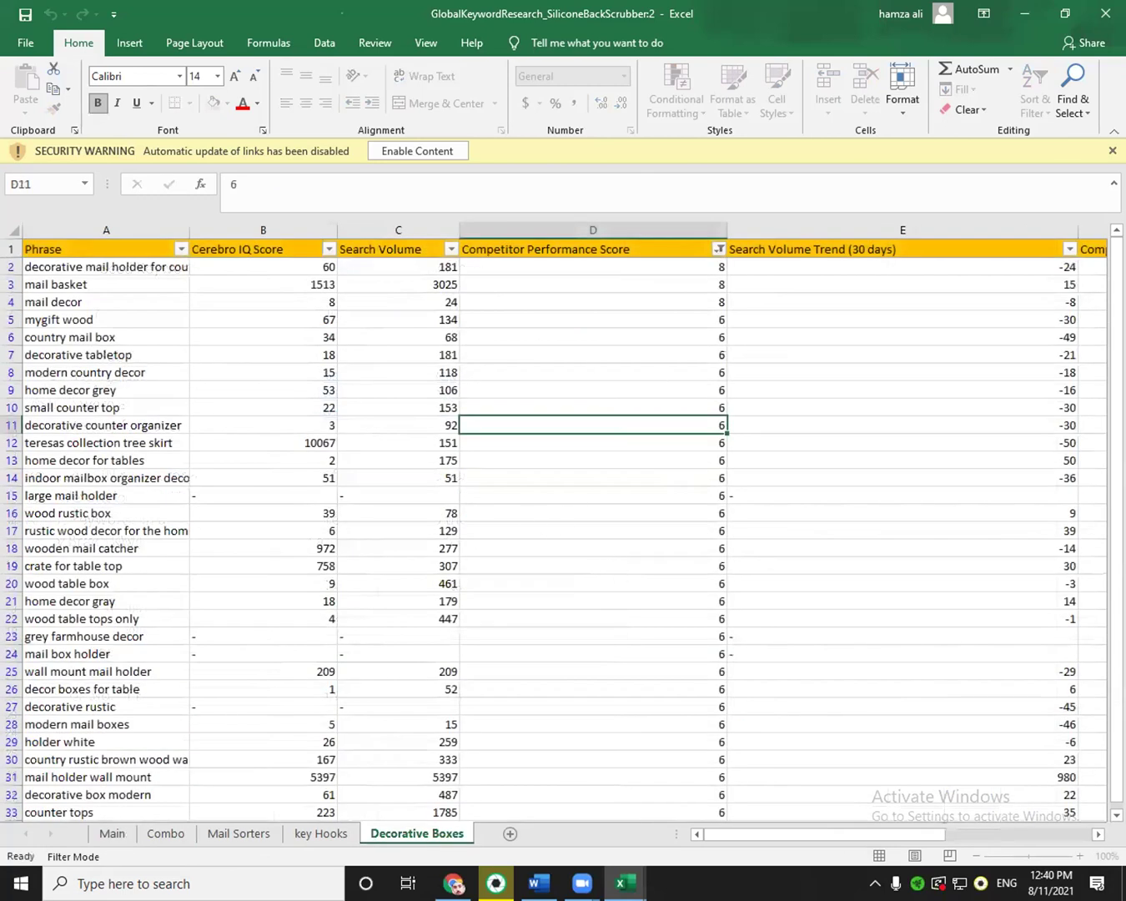
pyautogui.click(112, 834)
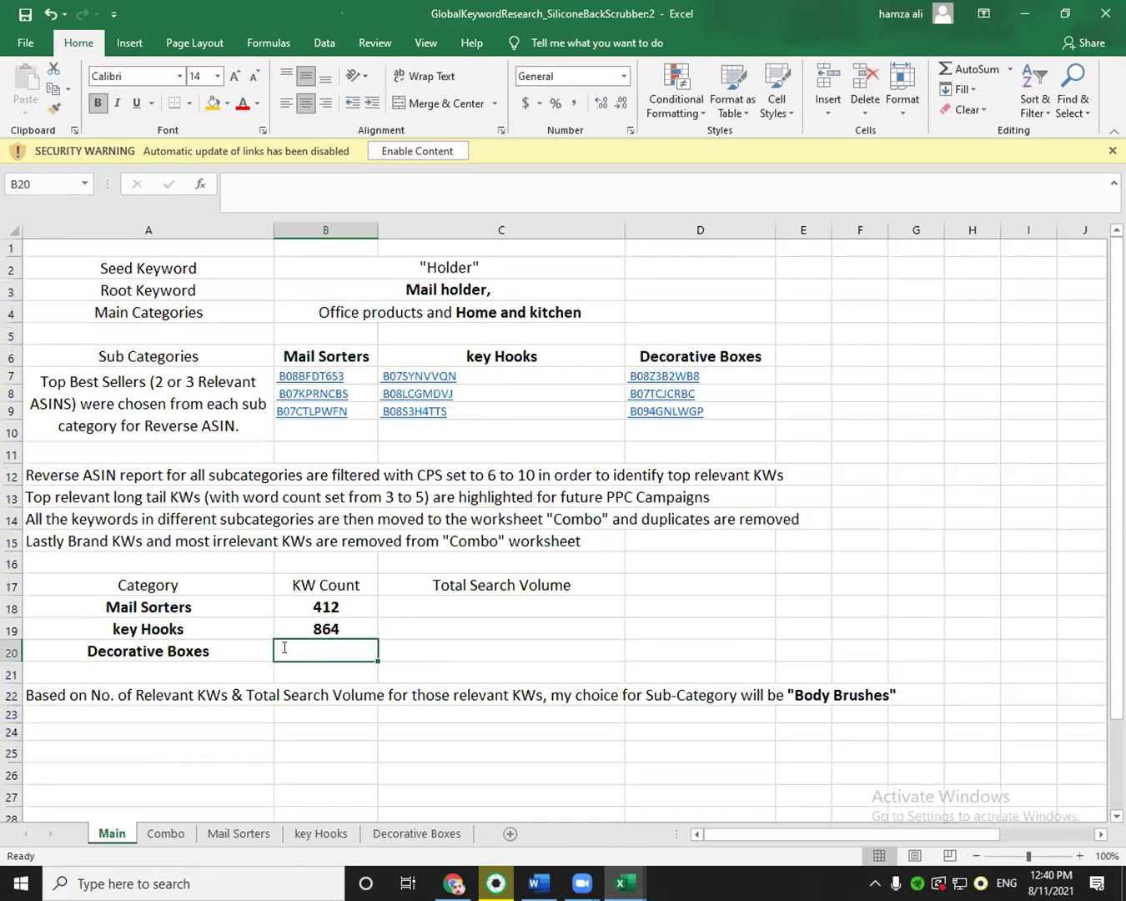
pyautogui.write('66')
pyautogui.moveTo(409, 589); pyautogui.dragTo(417, 623)
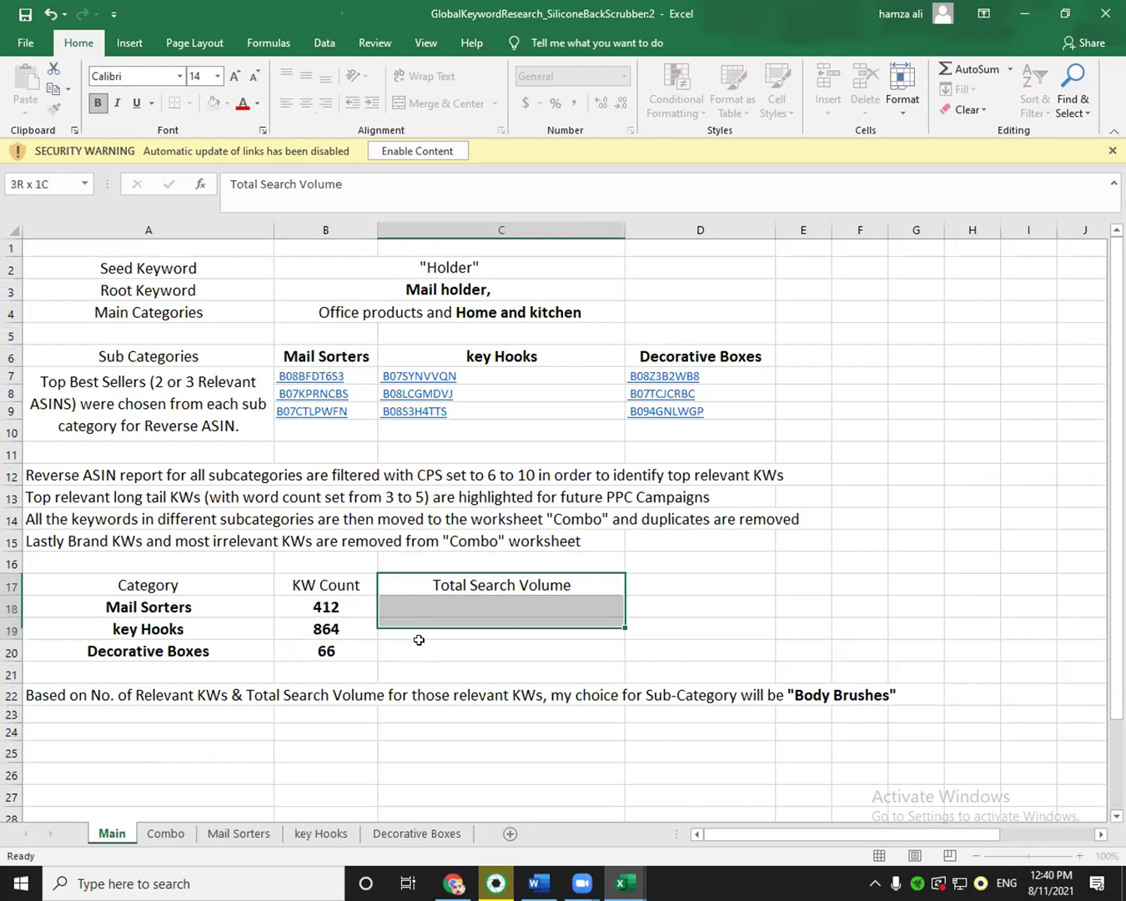
pyautogui.press('Down')
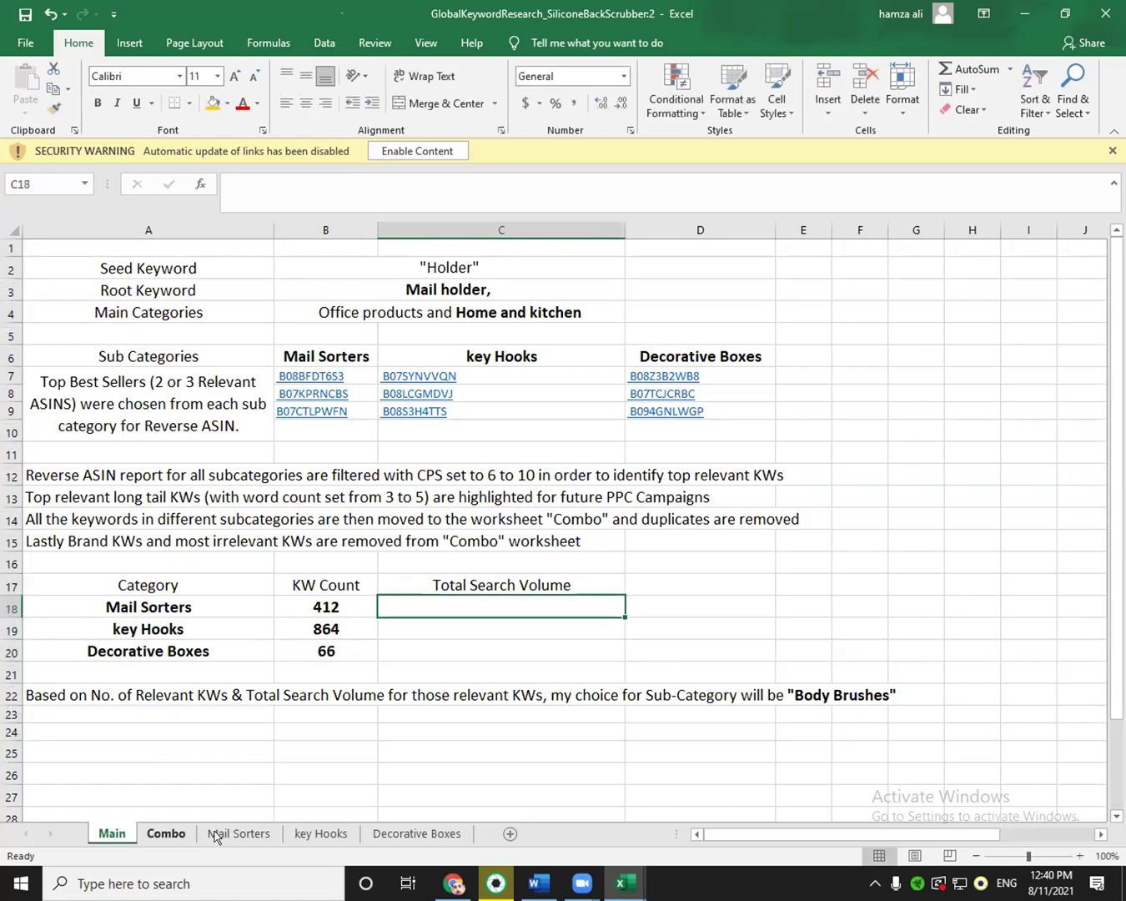
# Insert a blank row above the header row of the Mail Sorters sheet.
pyautogui.click(238, 833)
pyautogui.rightClick(6, 281)
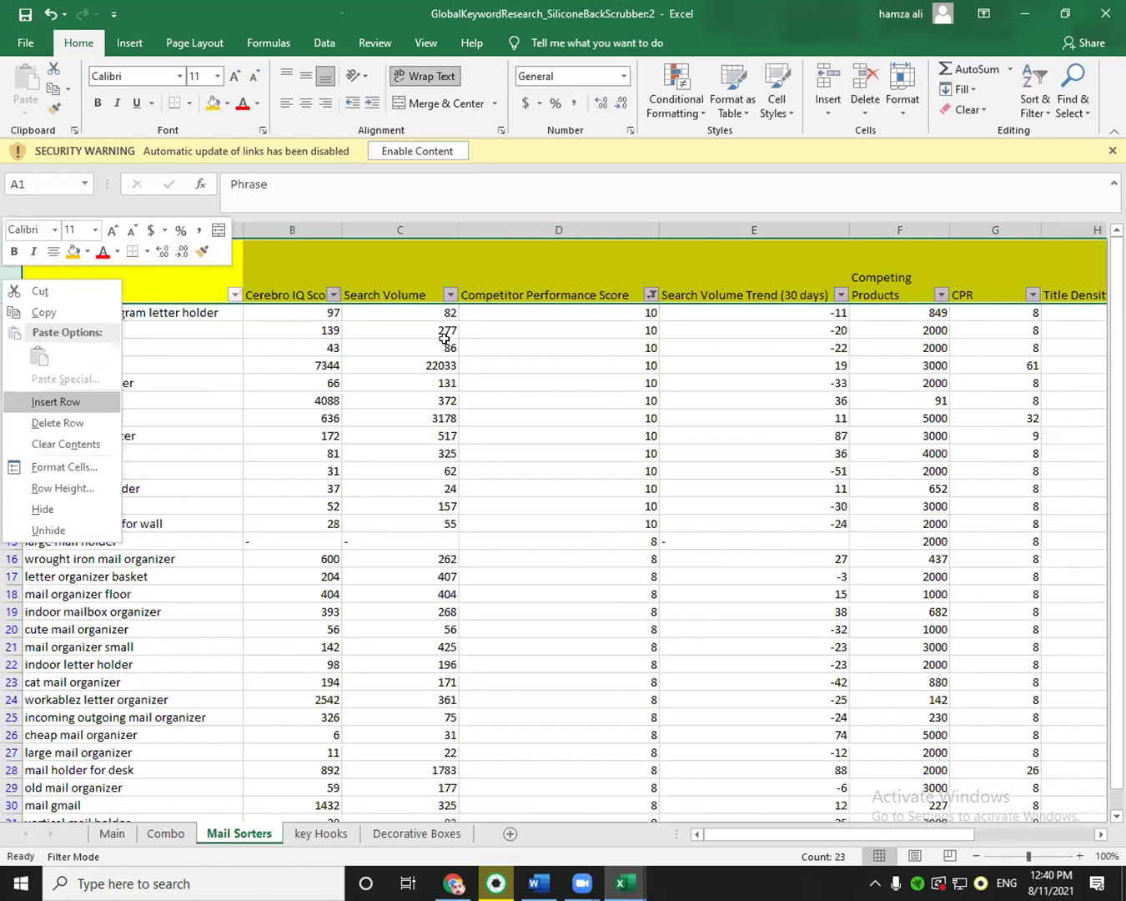
pyautogui.press('Return')
# Enter =SUBTOTAL(9,C3:C414) in cell C1 of Mail Sorters to sum the filtered Search Volume column.
pyautogui.click(411, 246)
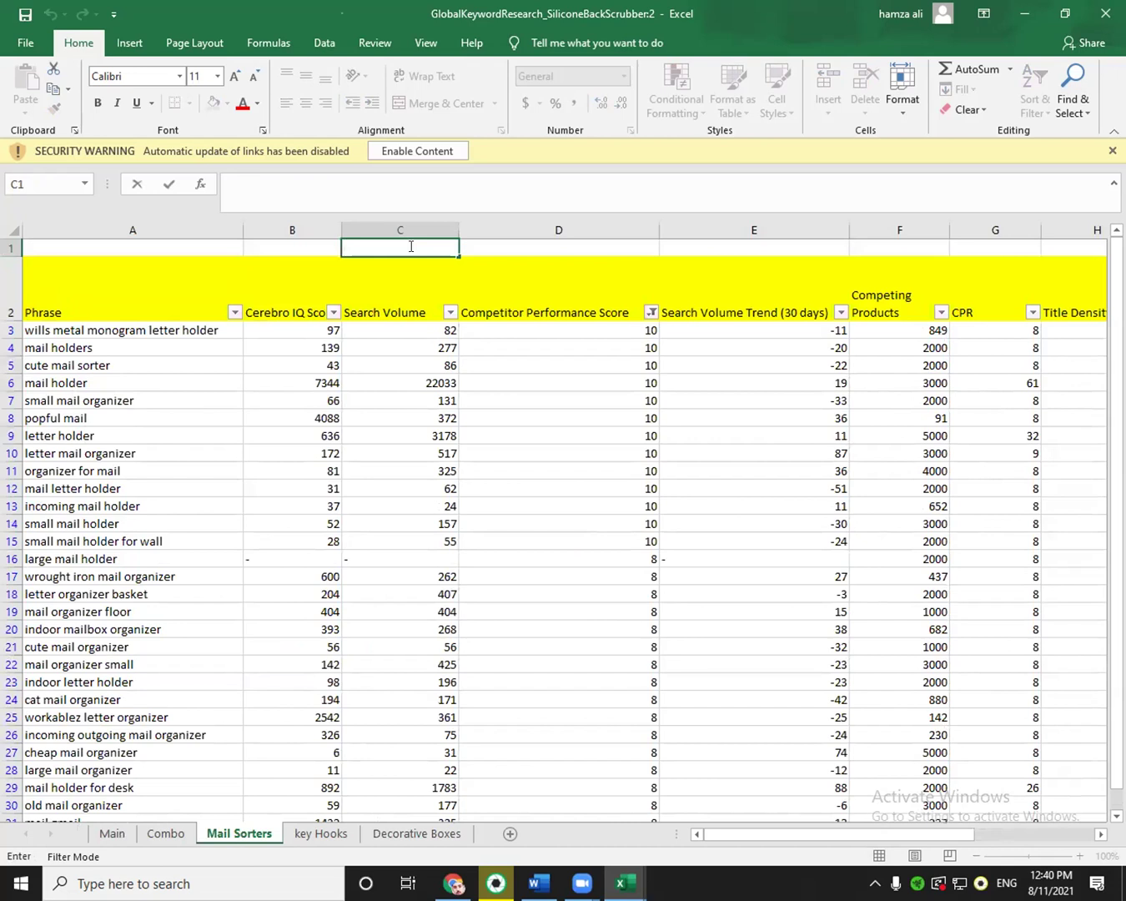
pyautogui.write('=')
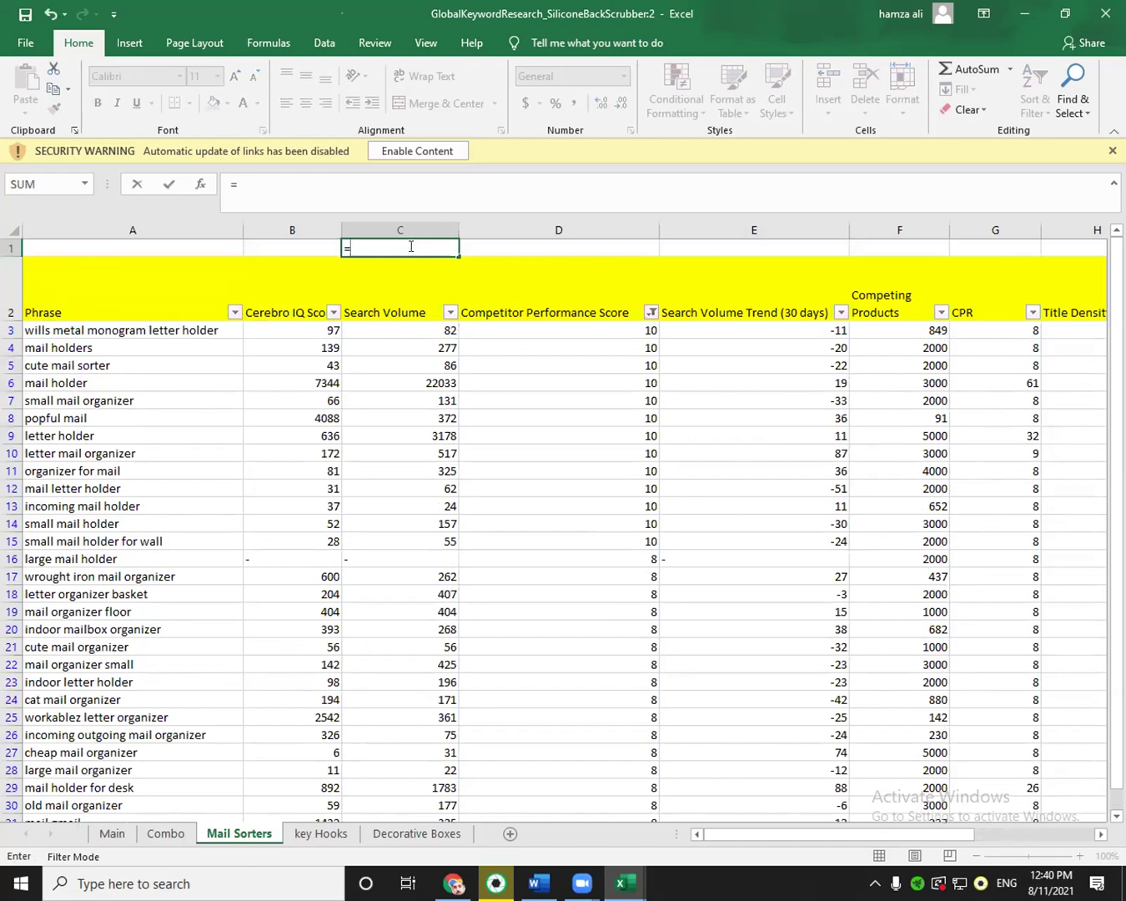
pyautogui.write('s')
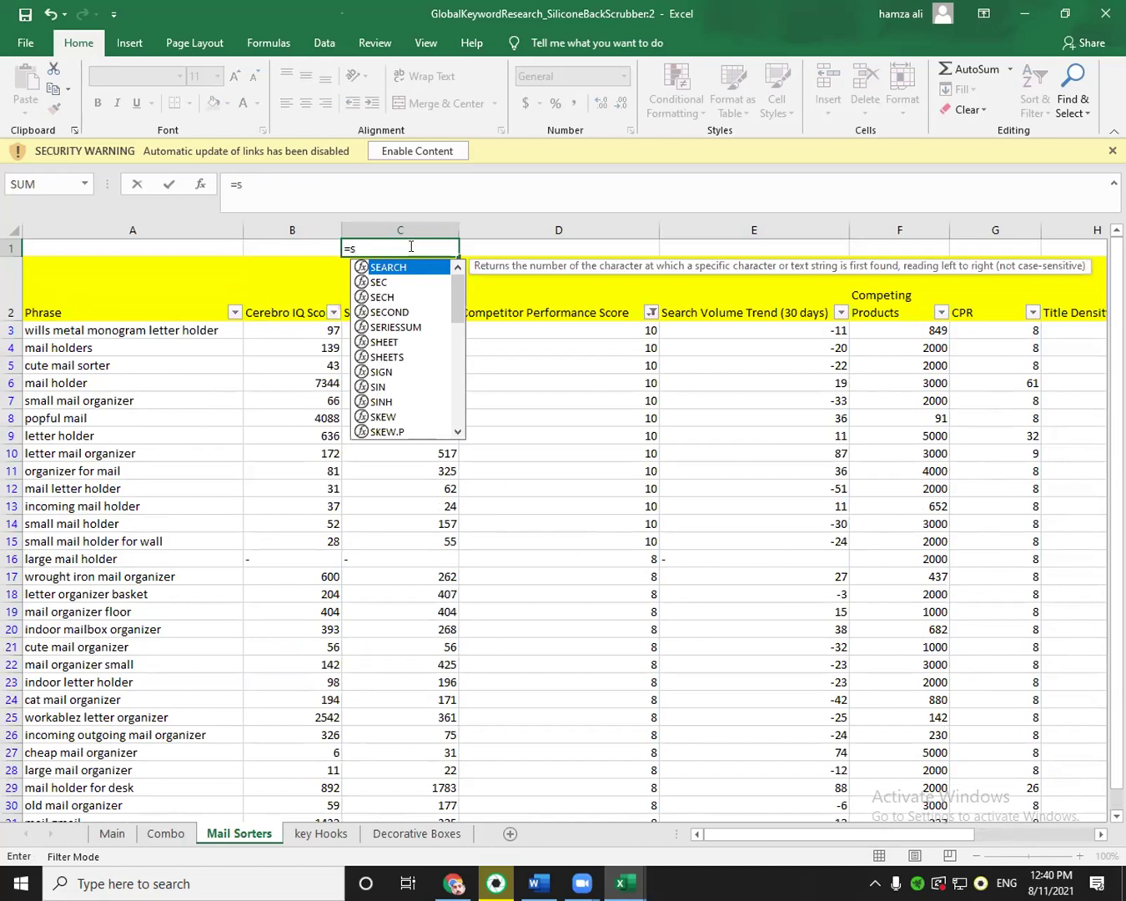
pyautogui.write('ub')
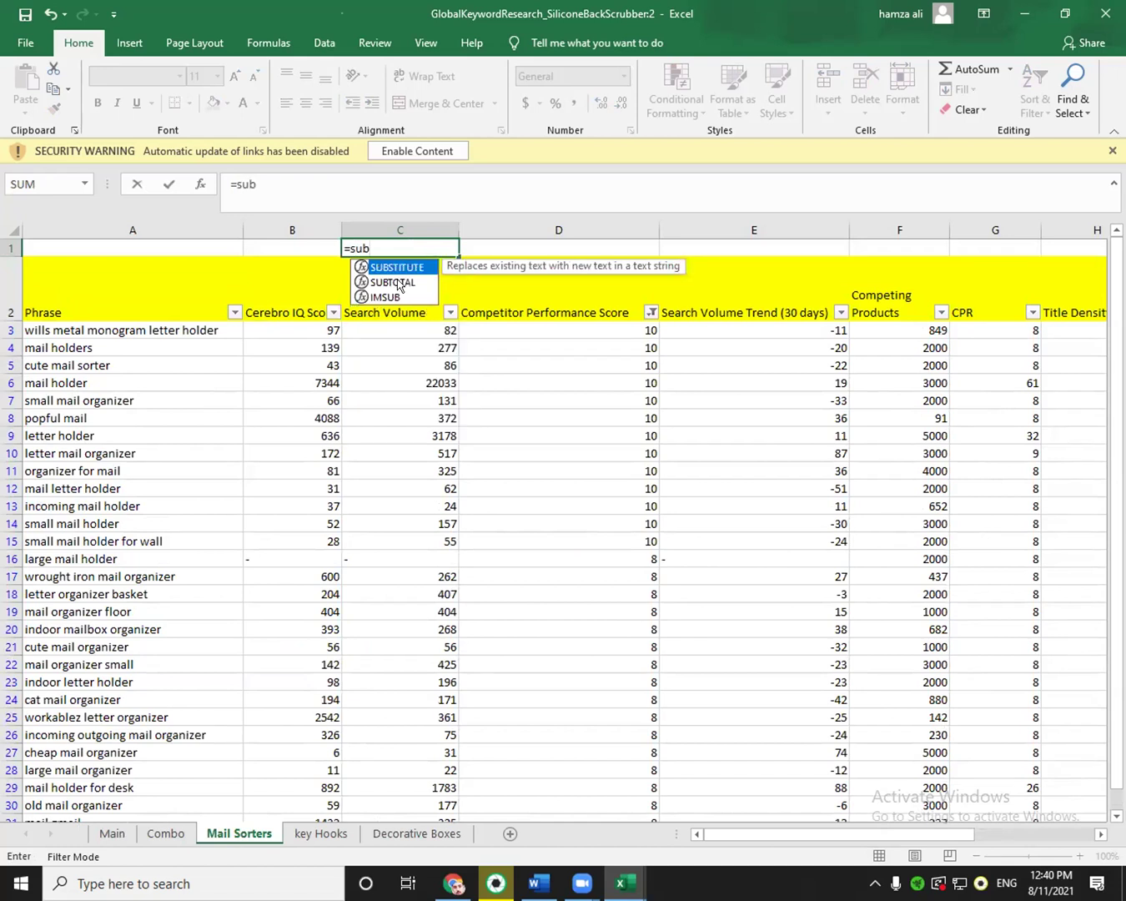
pyautogui.doubleClick(399, 284)
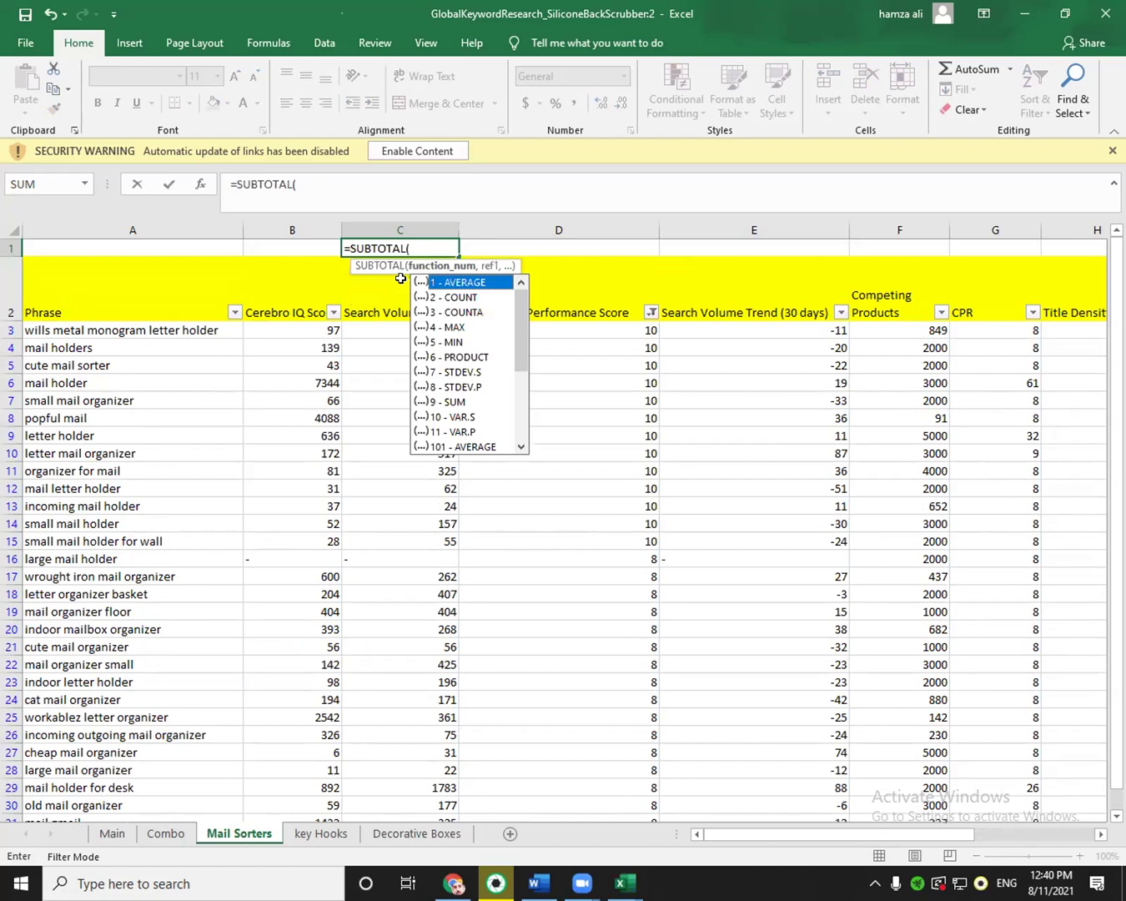
pyautogui.scroll(-4, 520, 327)
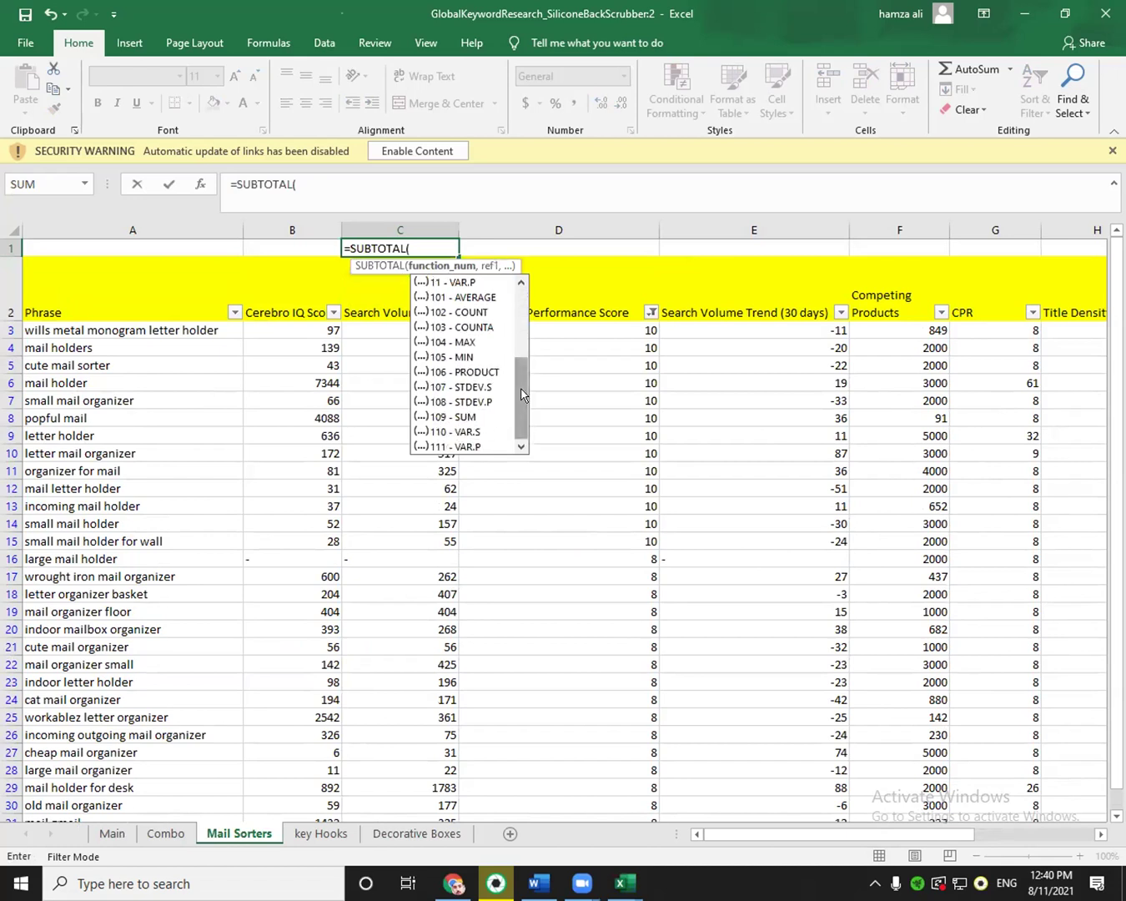
pyautogui.moveTo(520, 392); pyautogui.dragTo(534, 291)
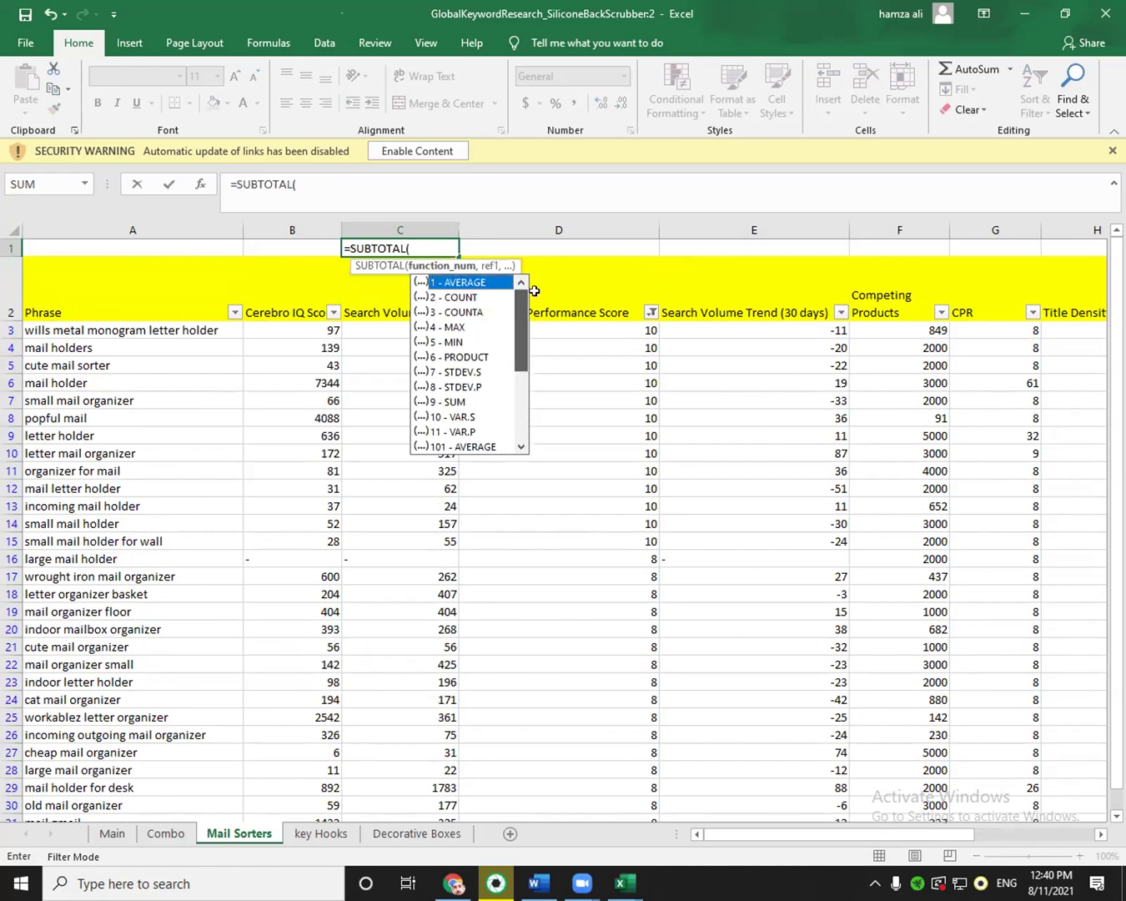
pyautogui.doubleClick(454, 404)
pyautogui.write(',')
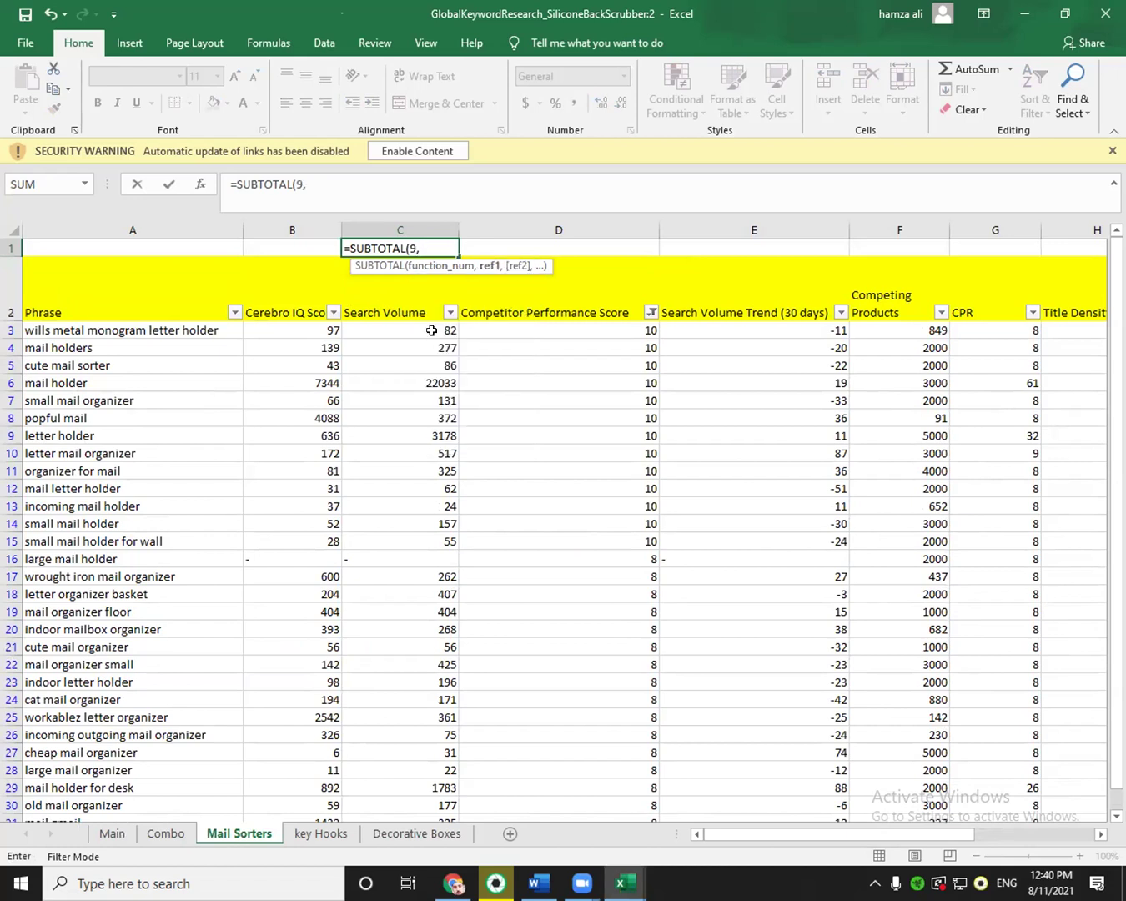
pyautogui.click(403, 330)
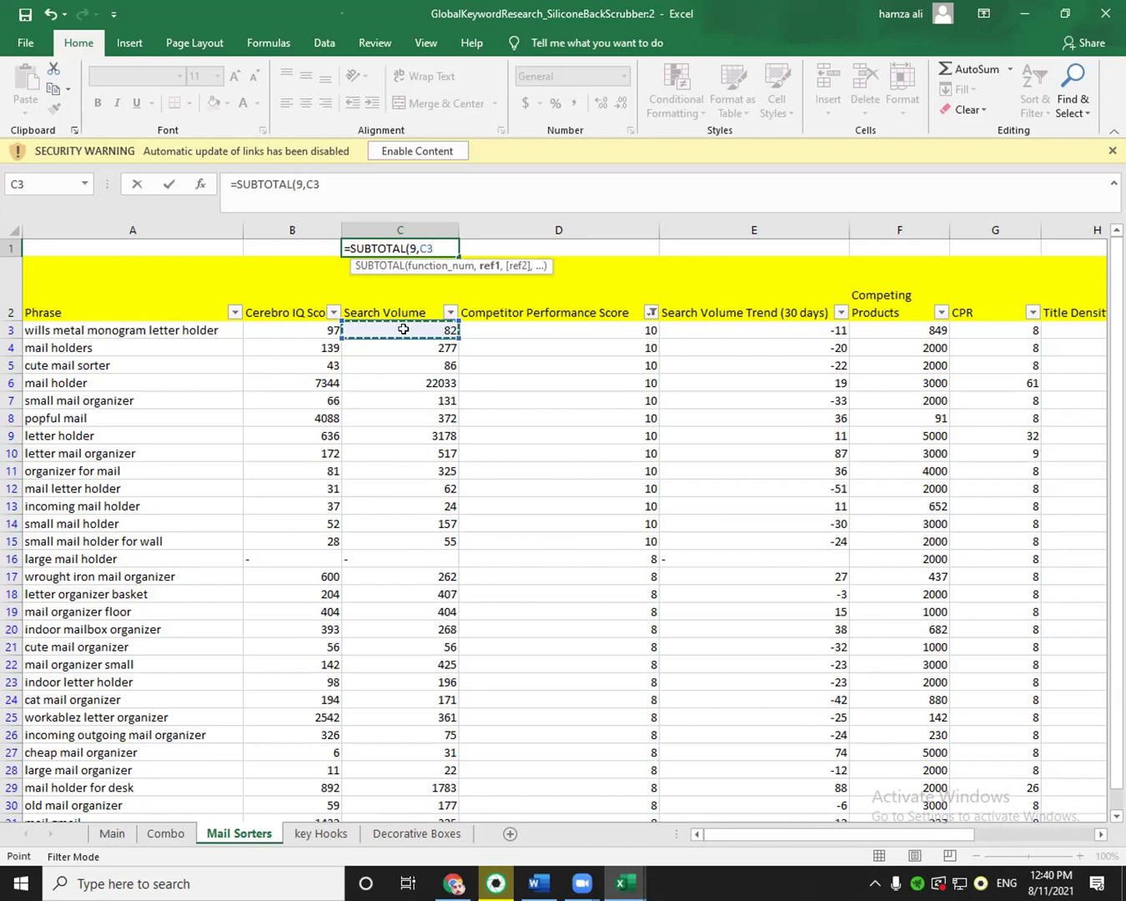
pyautogui.hotkey('ctrl', 'shift', 'Down')
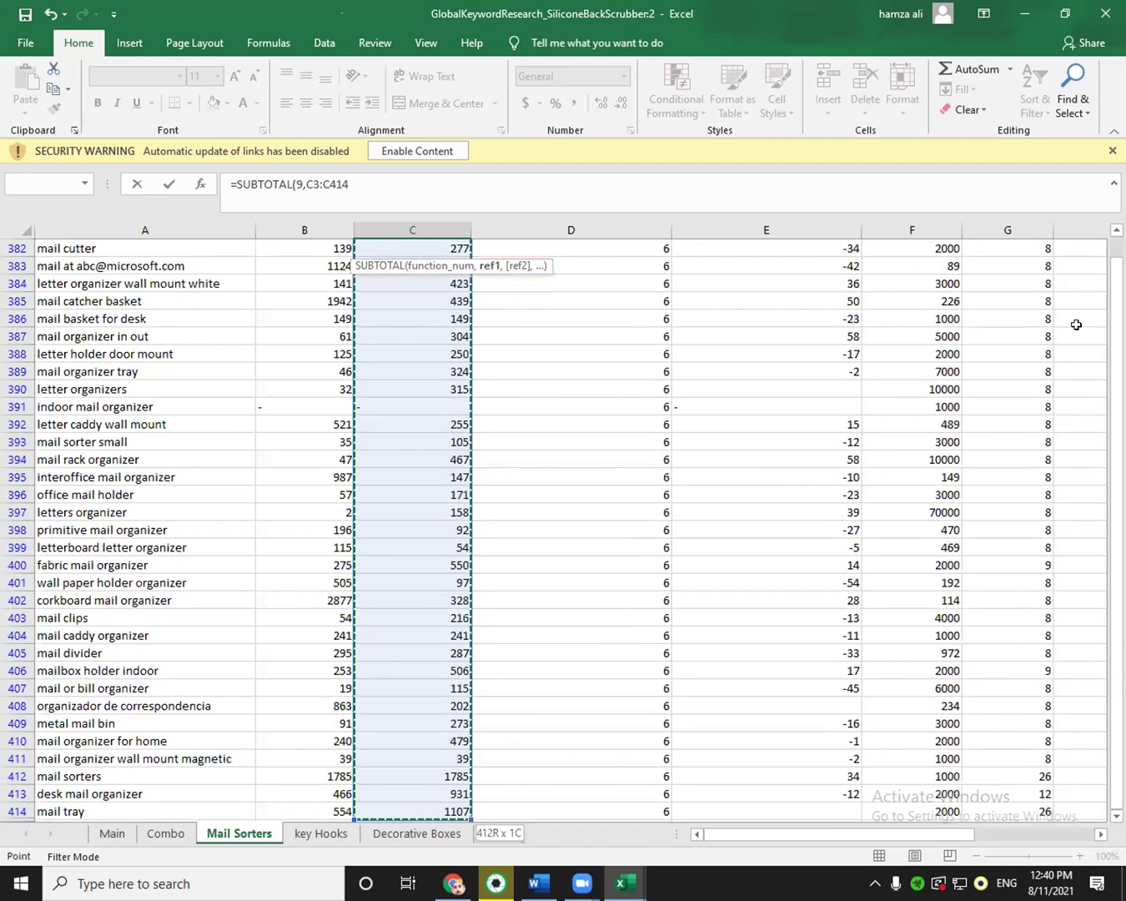
pyautogui.hotkey('ctrl', 'BackSpace')
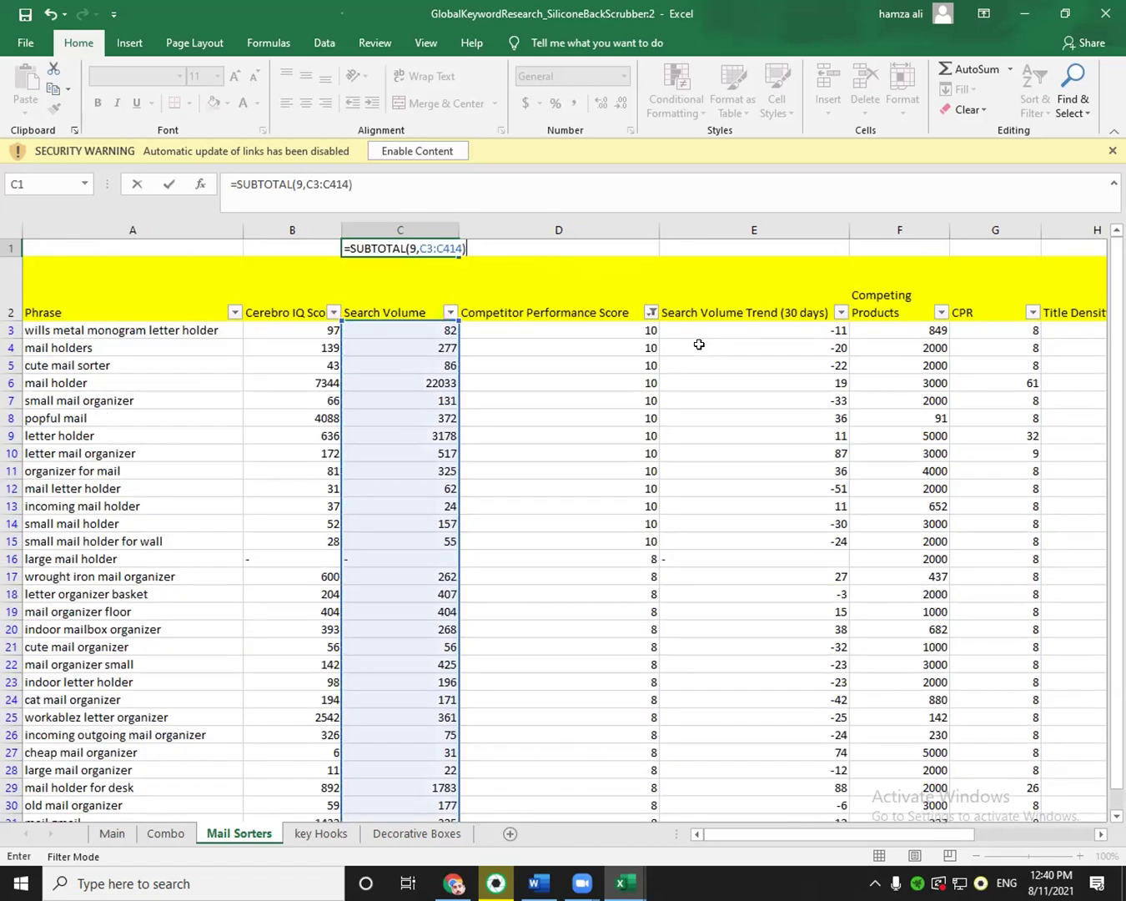
pyautogui.press('Return')
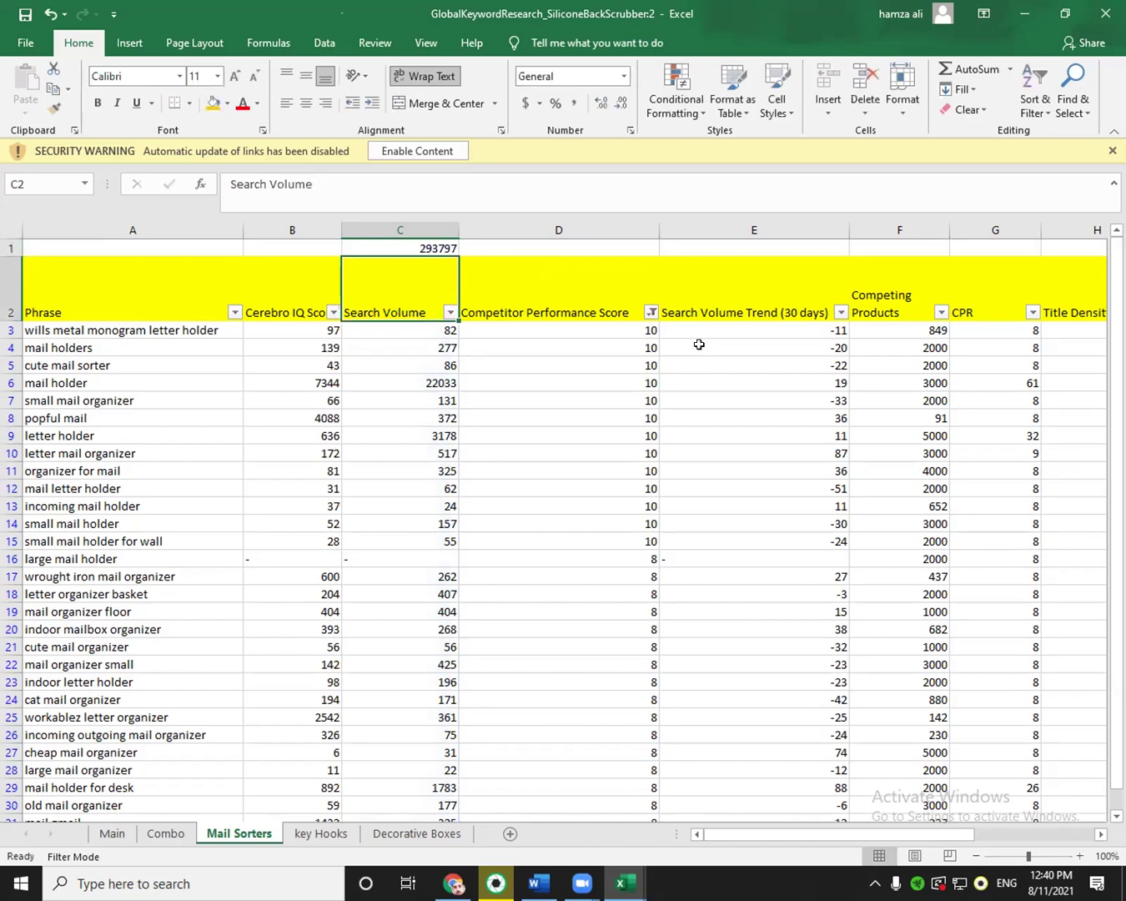
# Copy the Mail Sorters subtotal into its Total Search Volume cell, C18, on the Main sheet, pasted as a value only.
pyautogui.click(450, 248)
pyautogui.rightClick(451, 247)
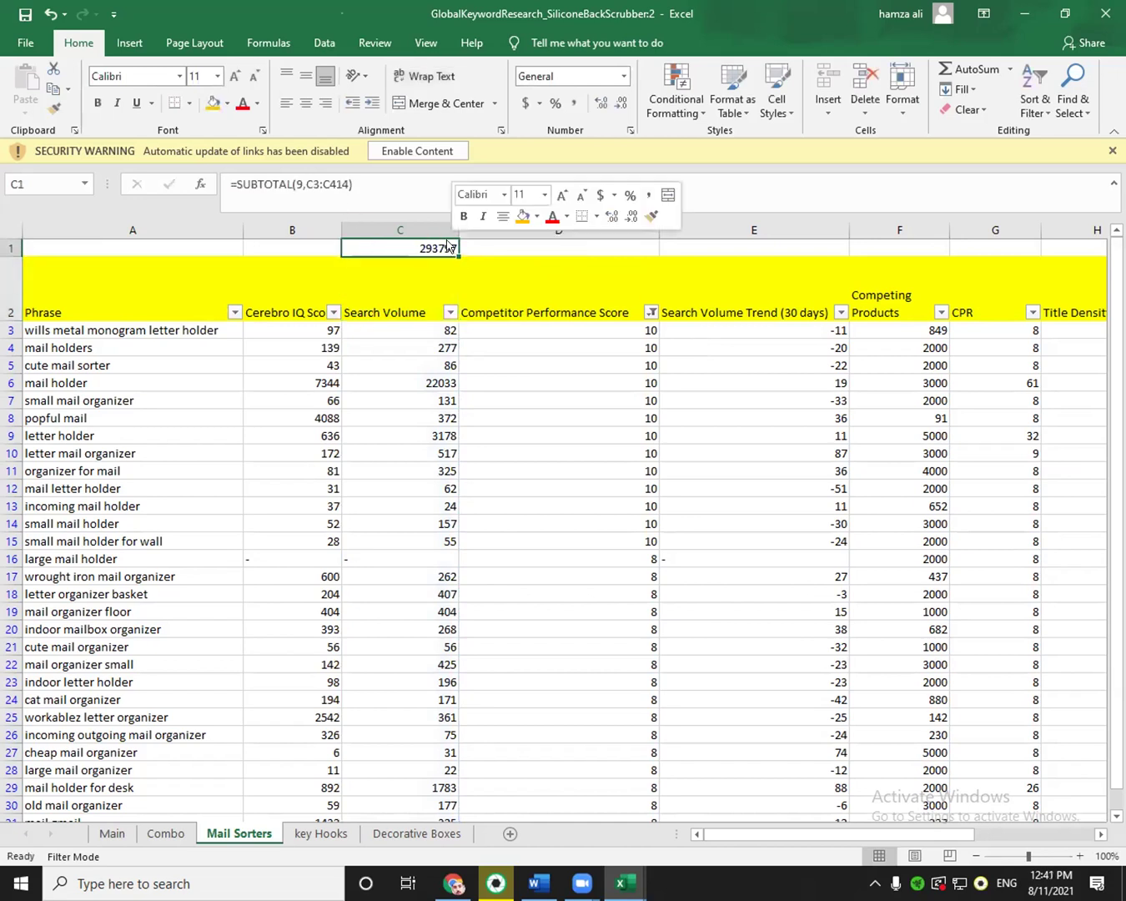
pyautogui.click(482, 280)
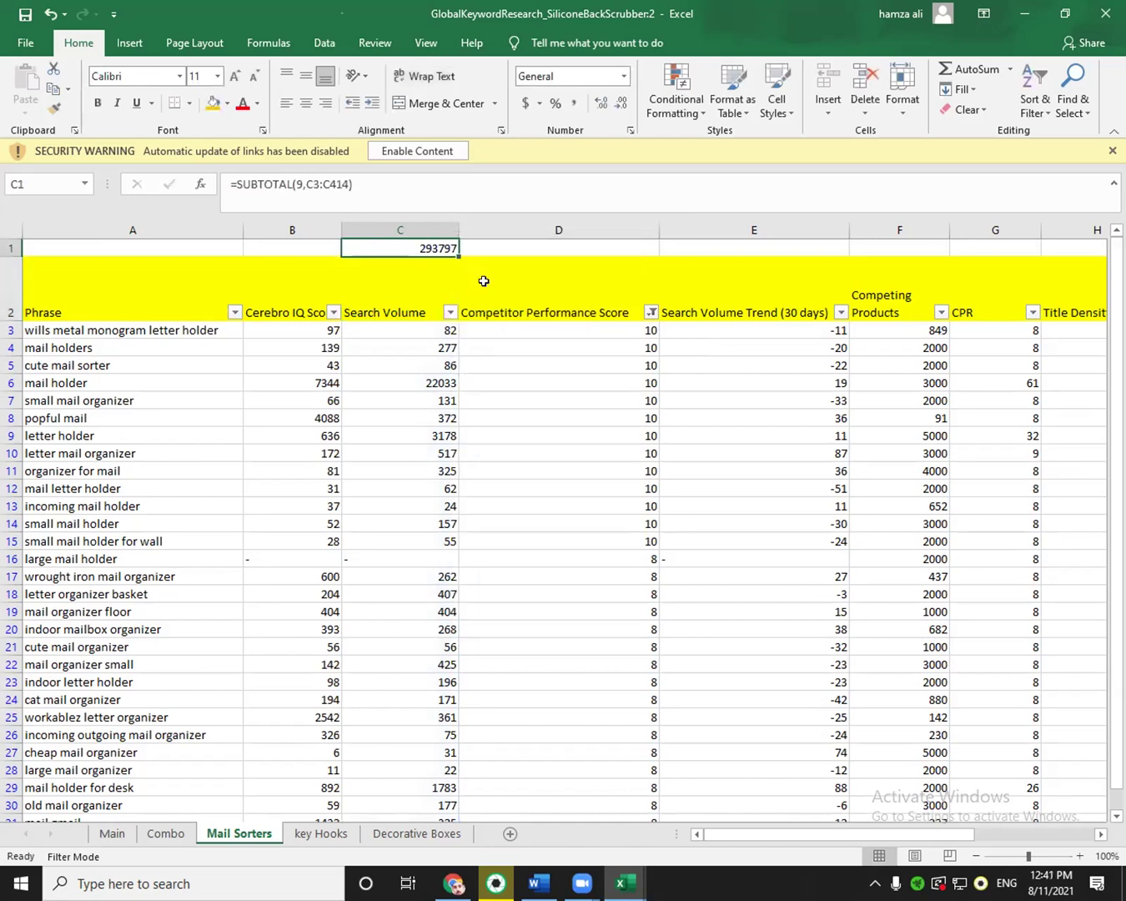
pyautogui.click(112, 835)
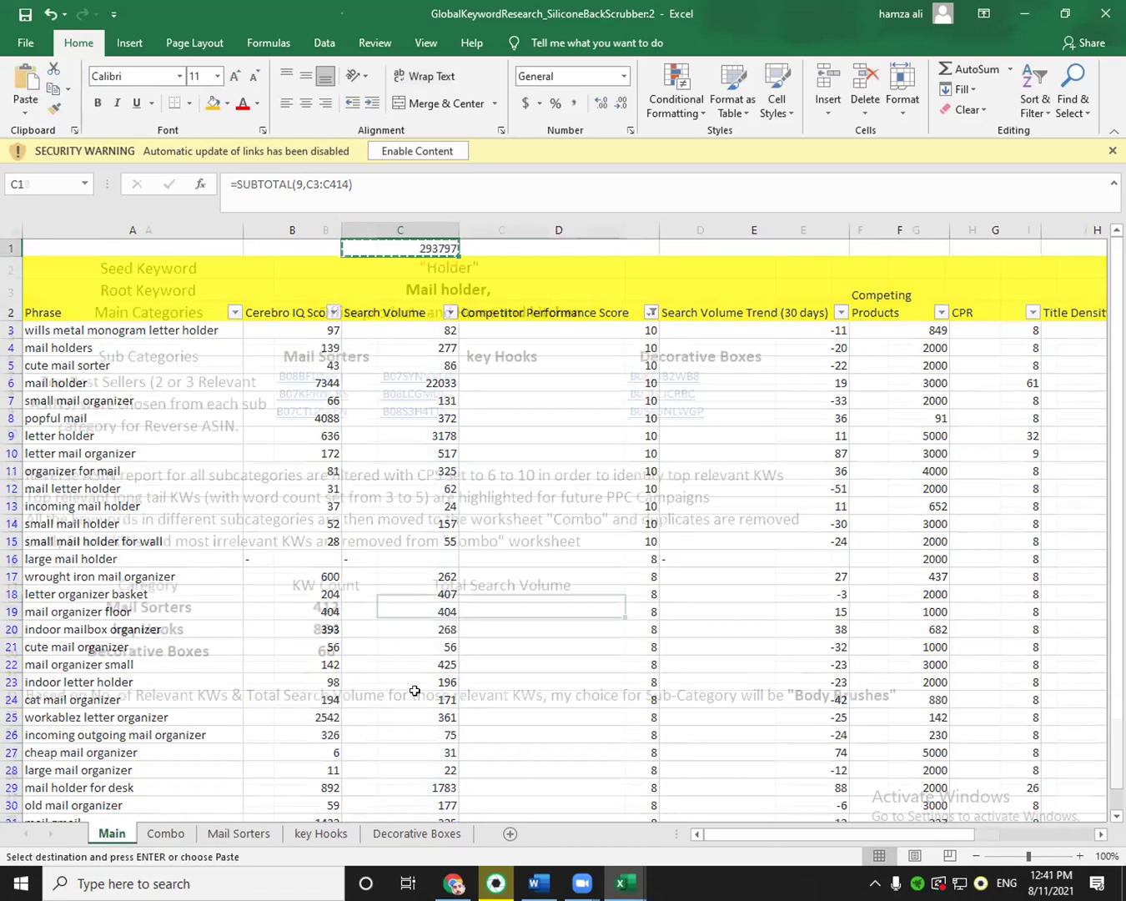
pyautogui.rightClick(451, 613)
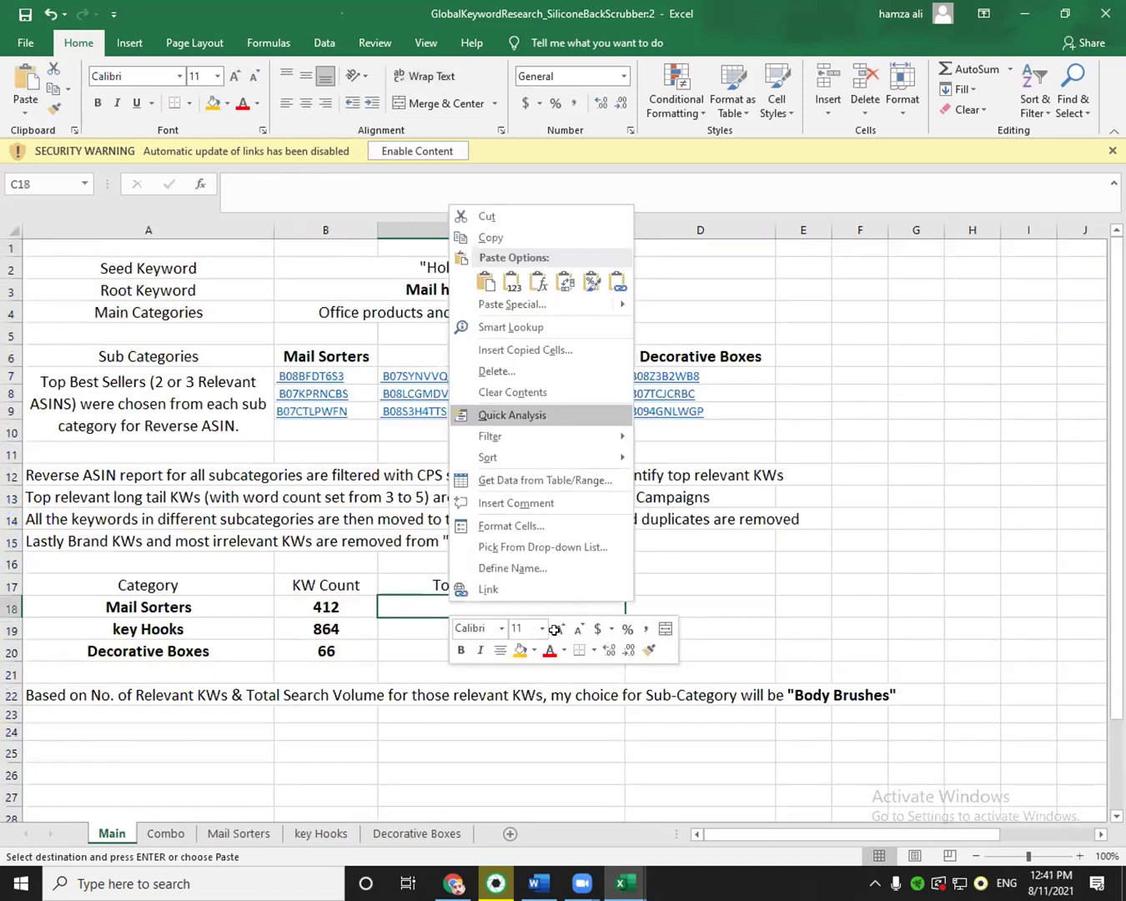
pyautogui.hotkey('ctrl', 'v')
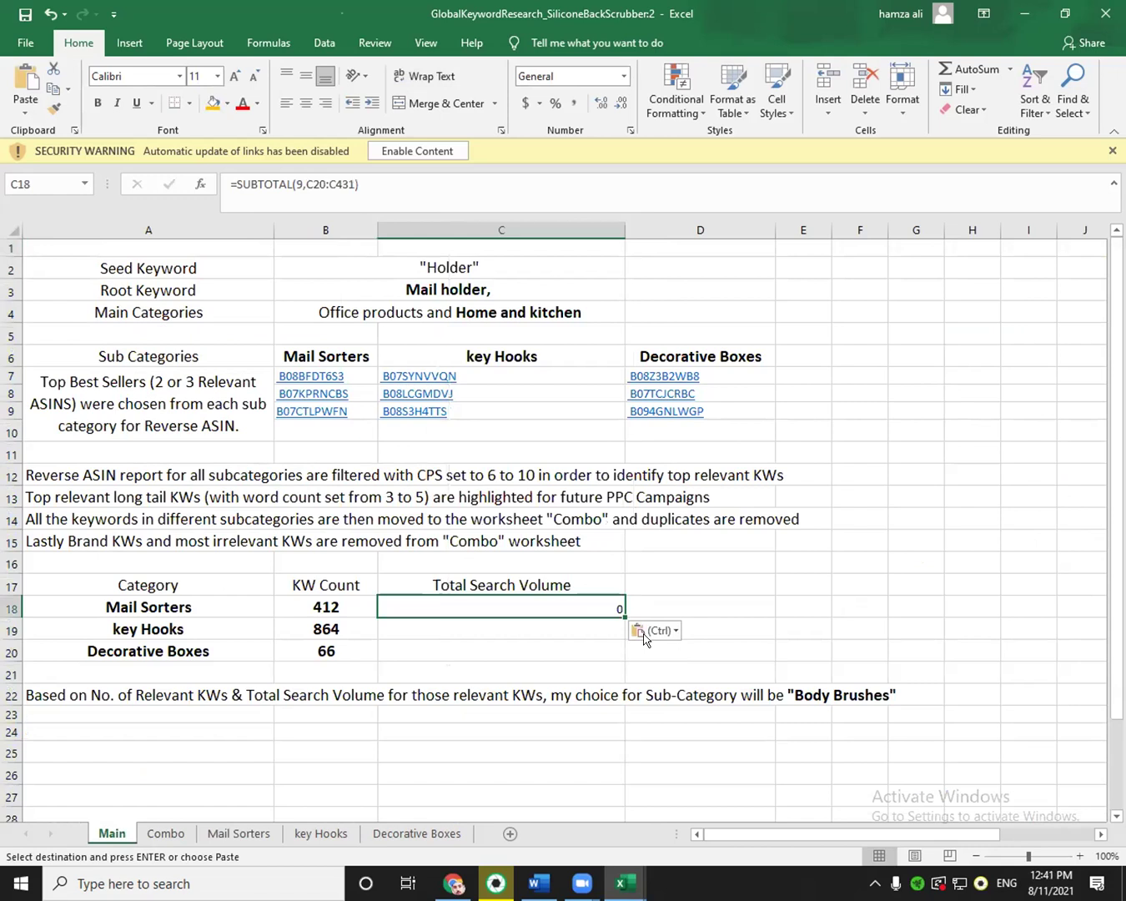
pyautogui.click(637, 630)
pyautogui.click(639, 748)
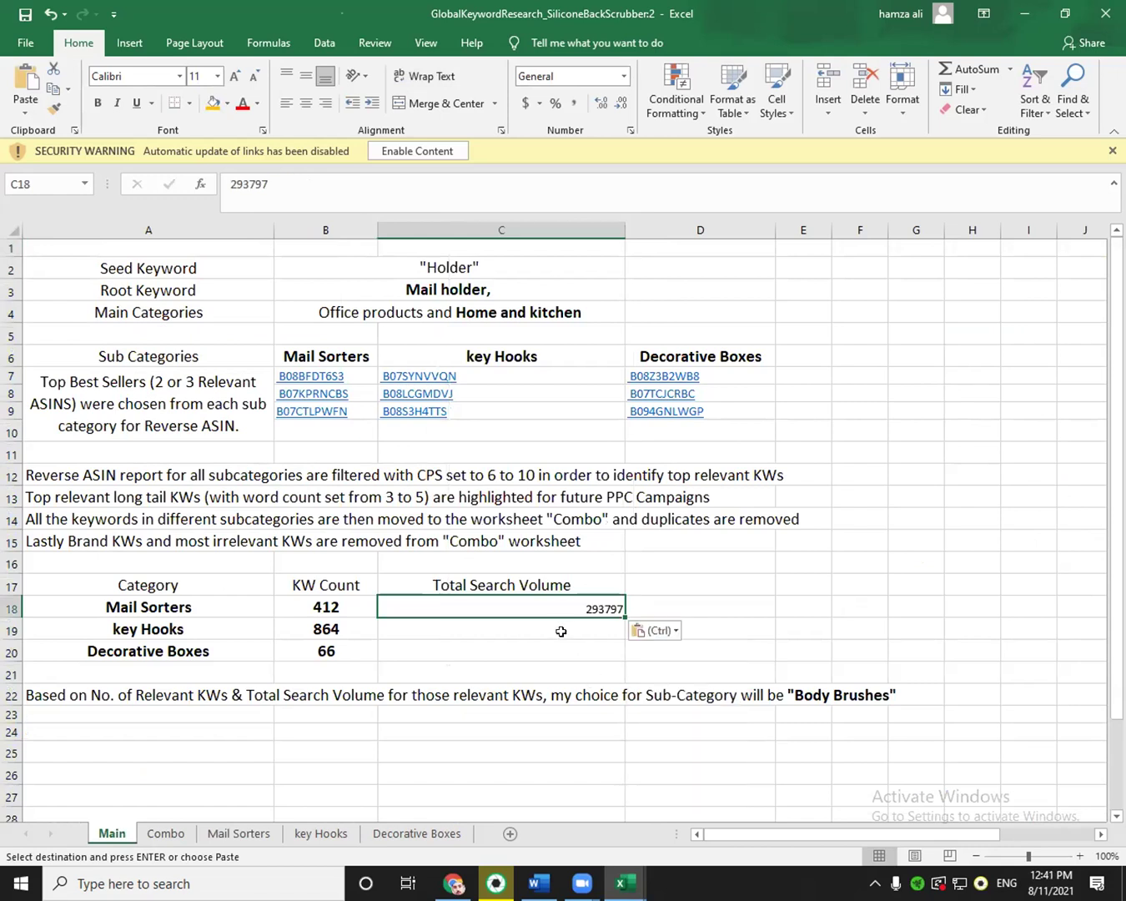
# Insert a blank row above the header row of the key Hooks sheet and select cell C1 above Search Volume.
pyautogui.click(560, 632)
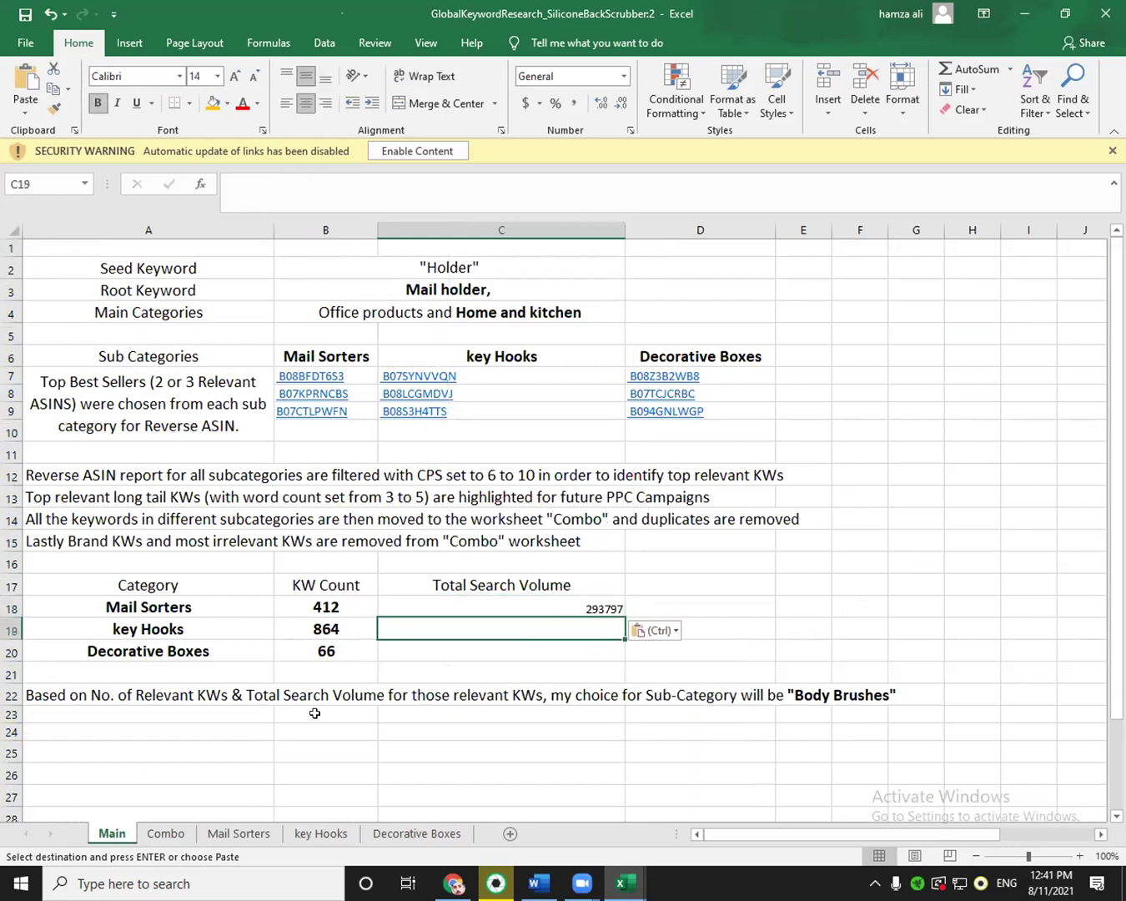
pyautogui.click(239, 834)
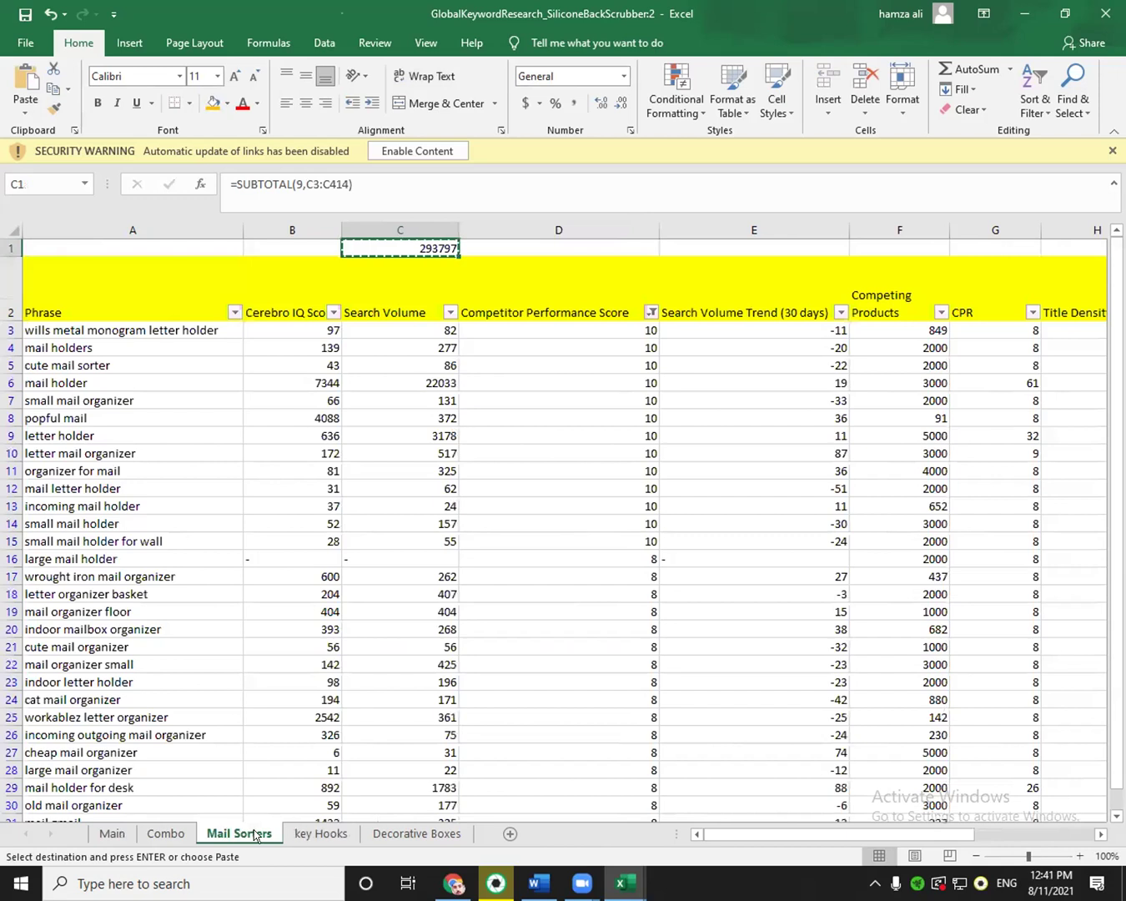
pyautogui.click(321, 833)
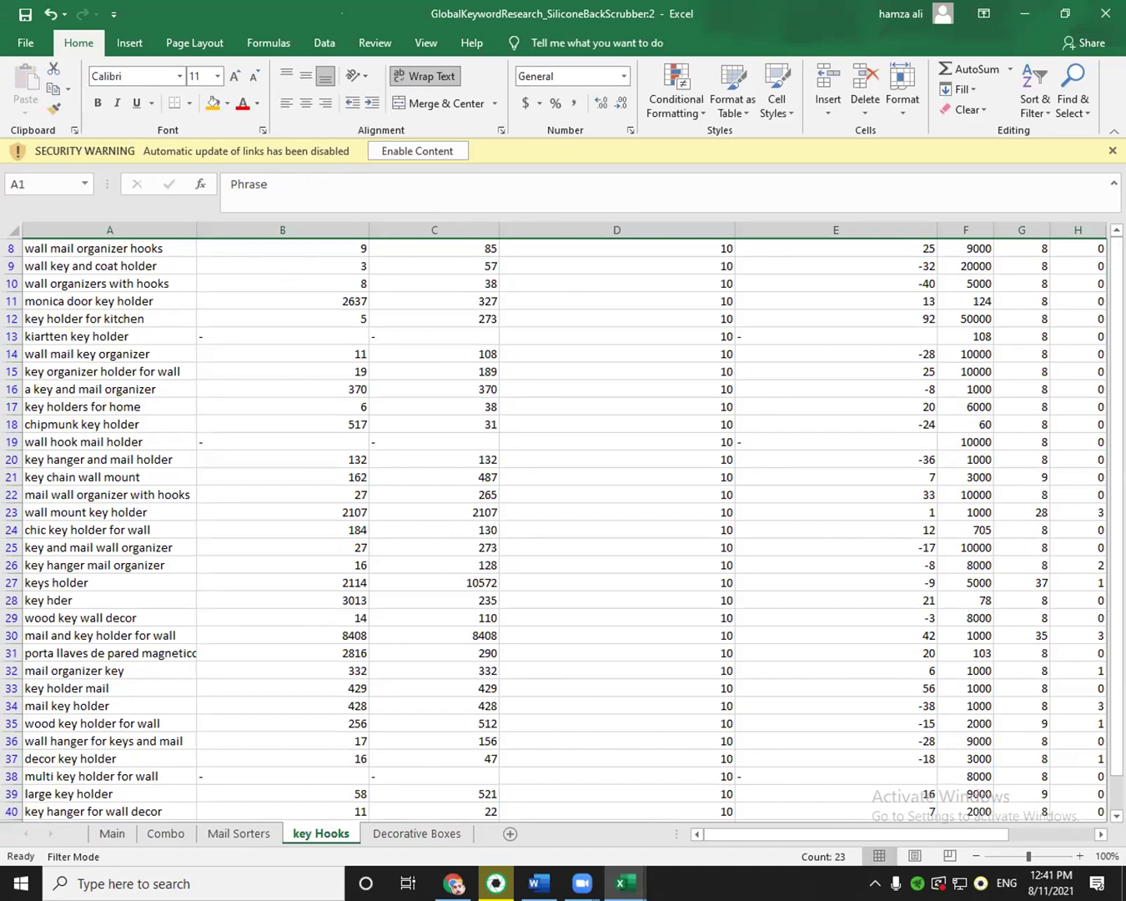
pyautogui.scroll(3, 10, 297)
pyautogui.rightClick(13, 301)
pyautogui.click(70, 424)
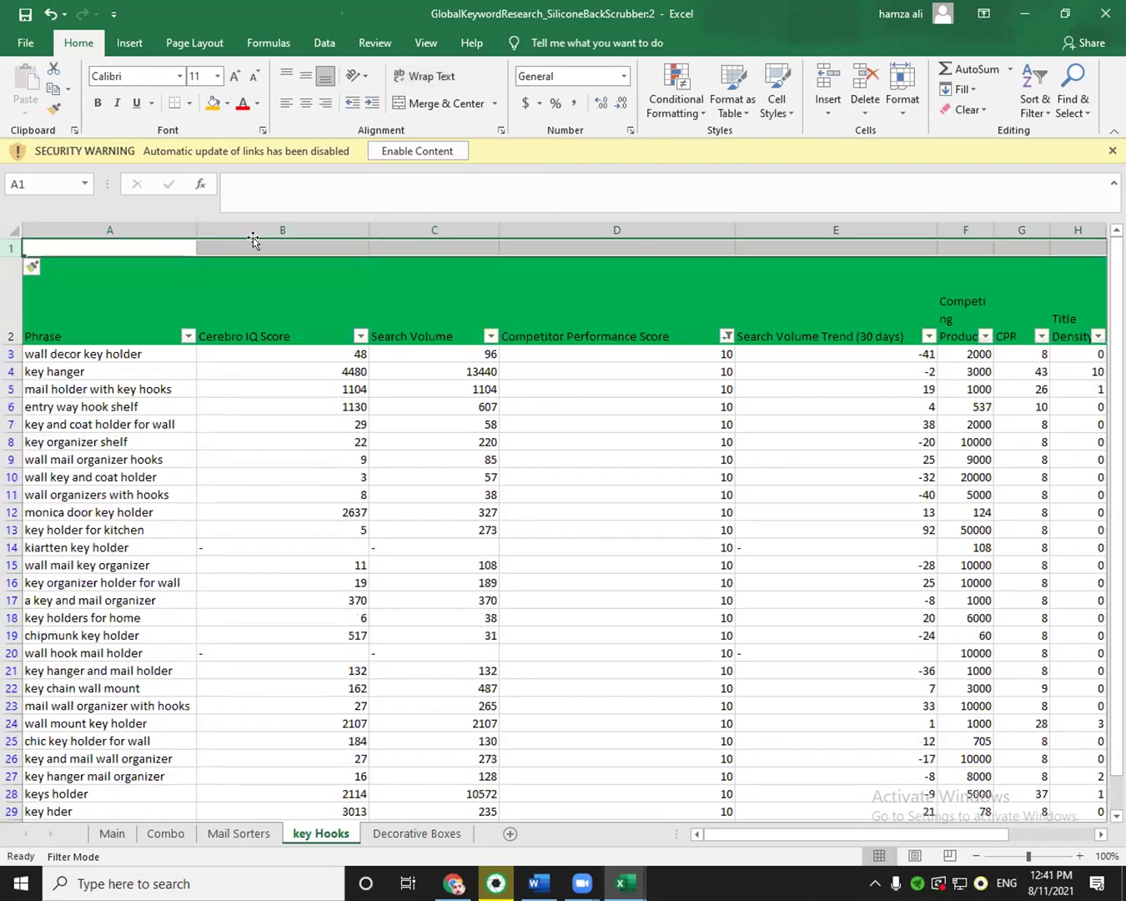
pyautogui.click(393, 245)
pyautogui.doubleClick(392, 247)
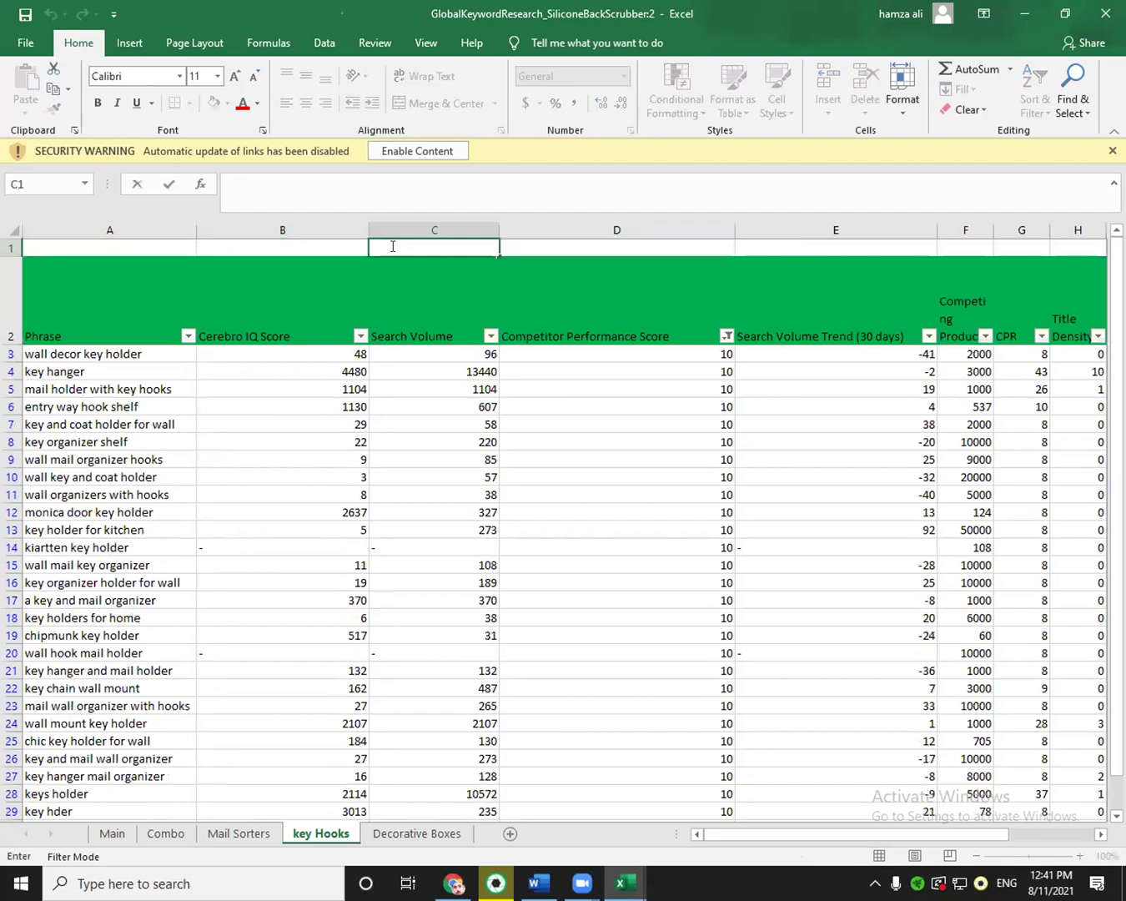
pyautogui.write('=')
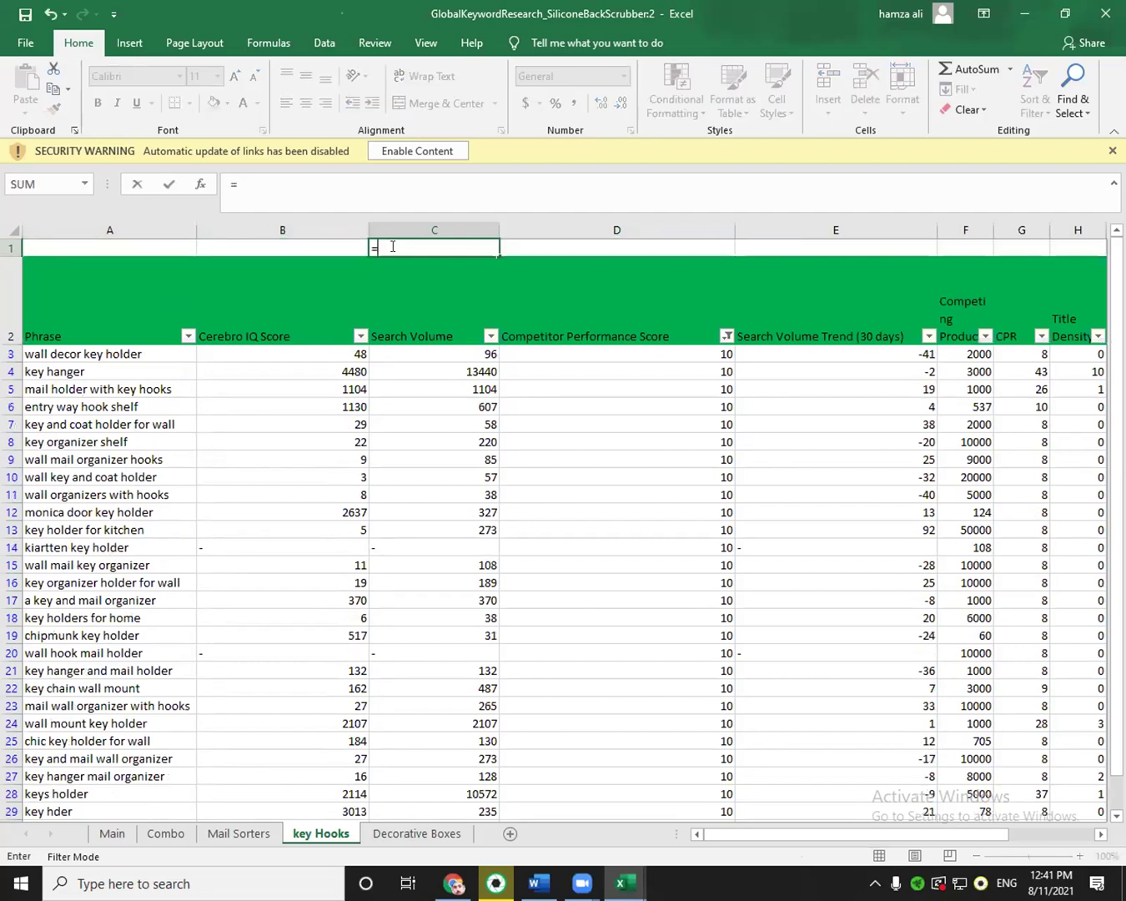
pyautogui.write('sub')
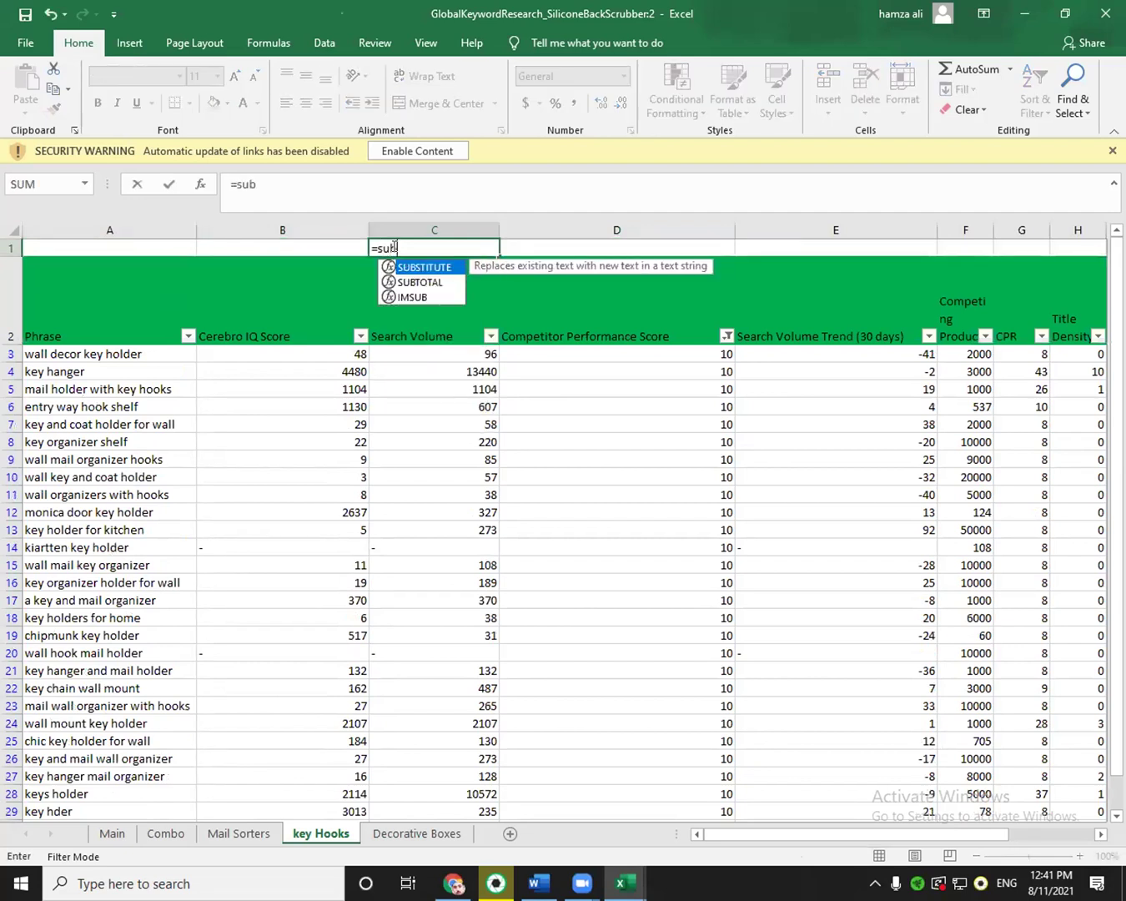
pyautogui.doubleClick(426, 284)
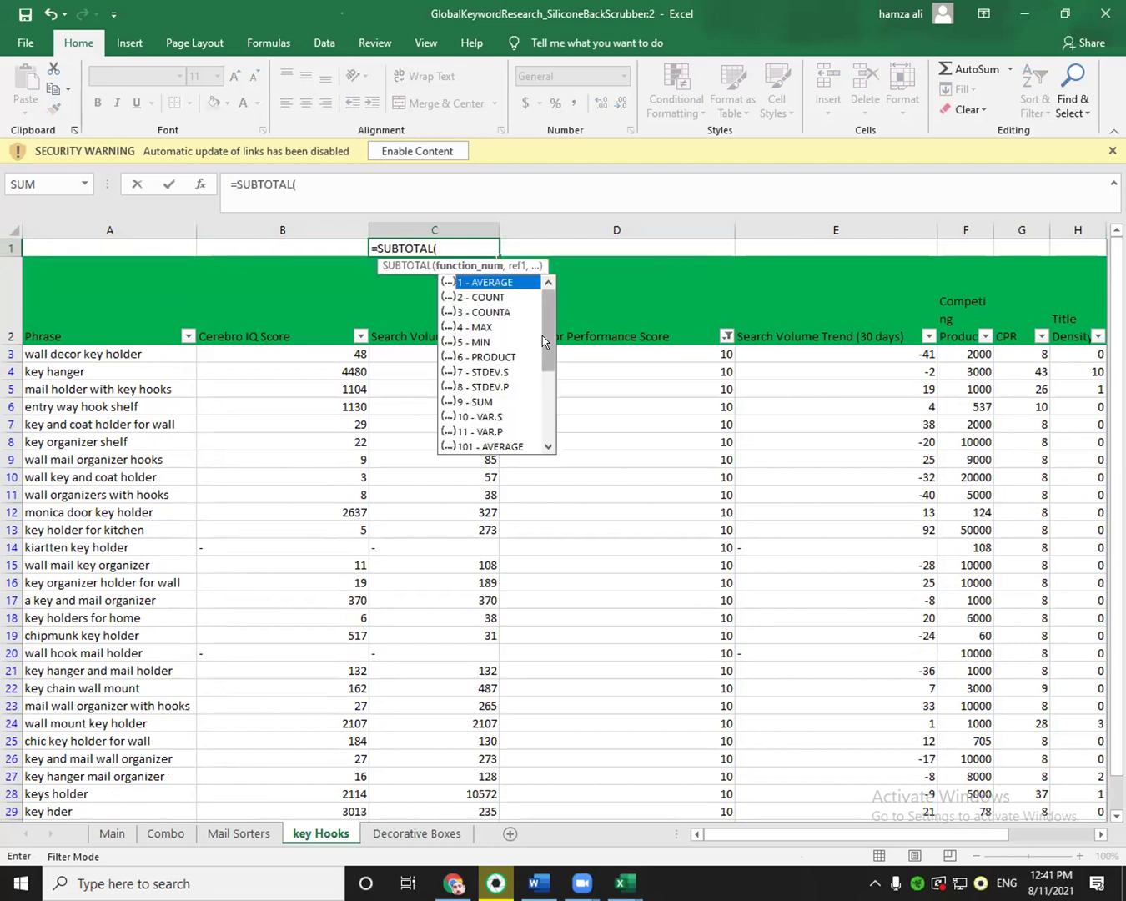
pyautogui.doubleClick(480, 401)
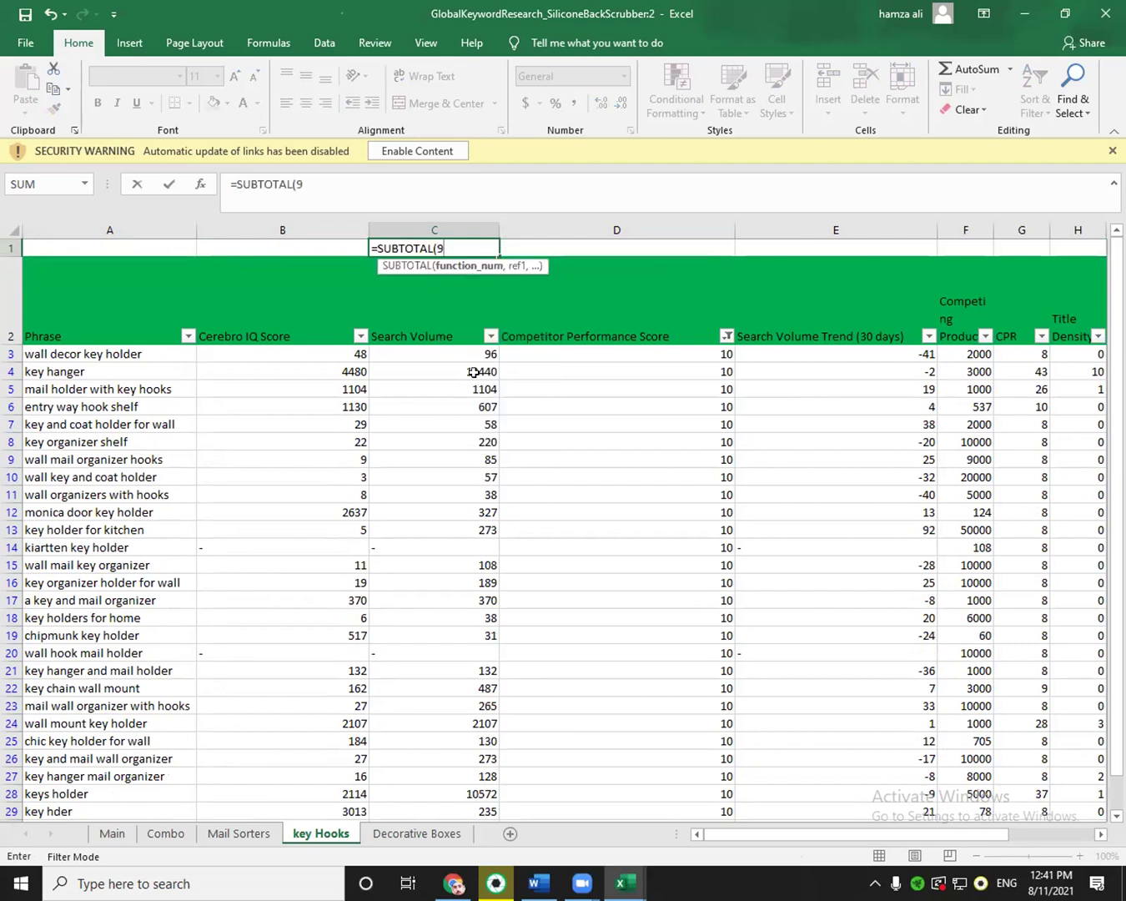
pyautogui.write(',m')
pyautogui.press('BackSpace')
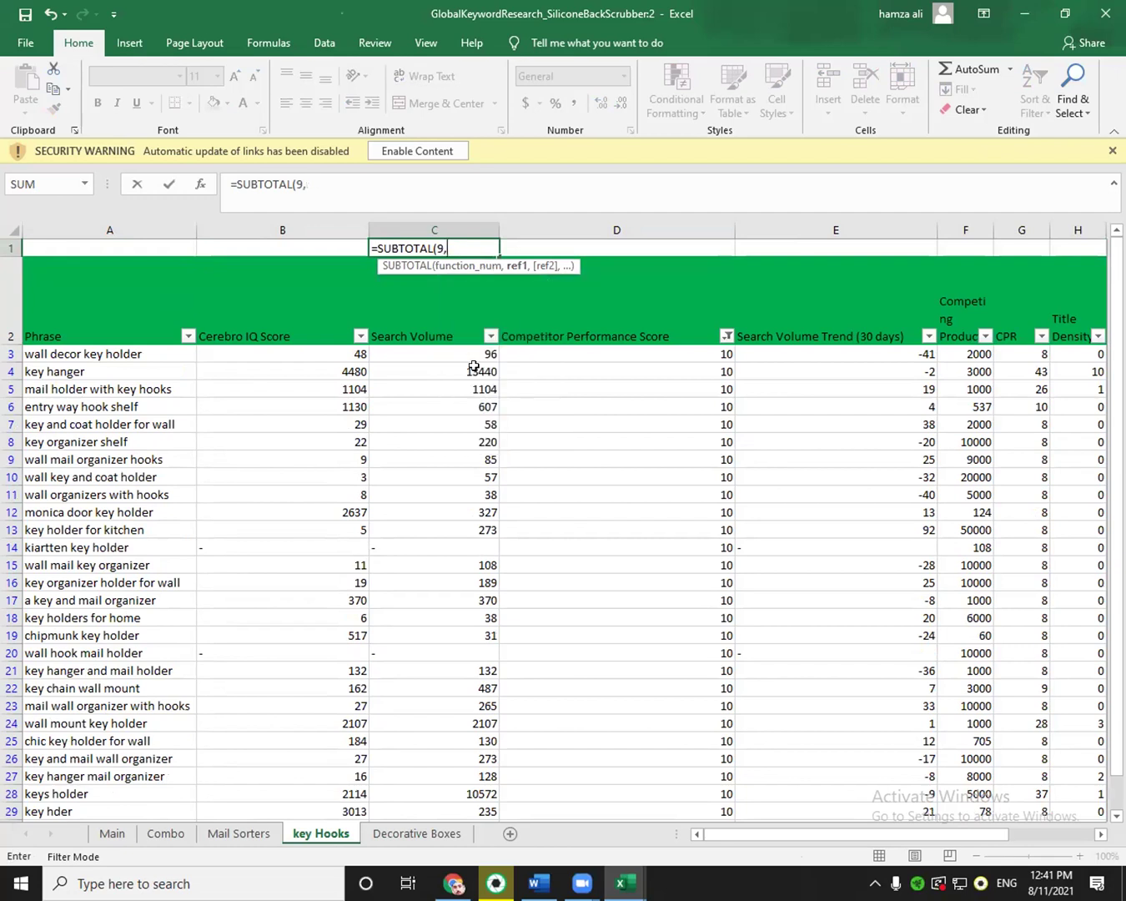
pyautogui.click(492, 347)
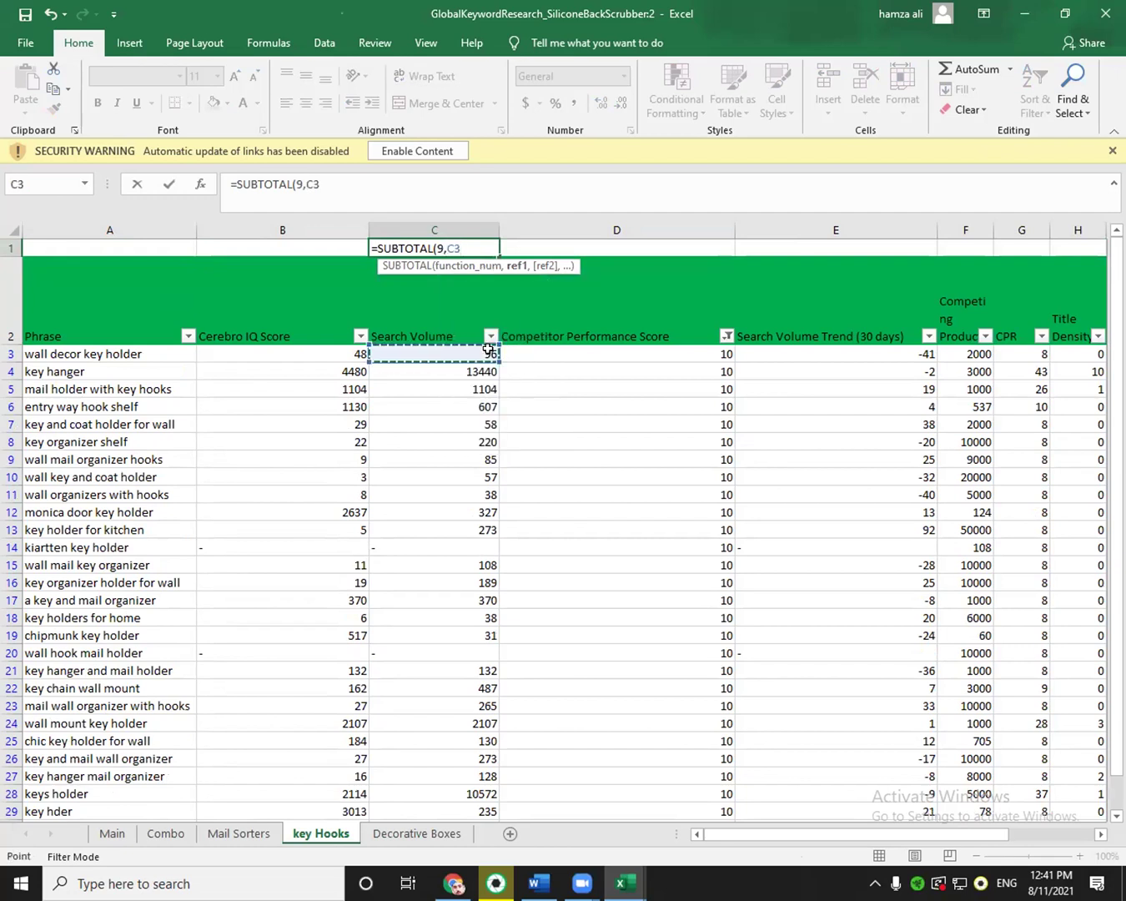
pyautogui.hotkey('ctrl', 'shift', 'Right')
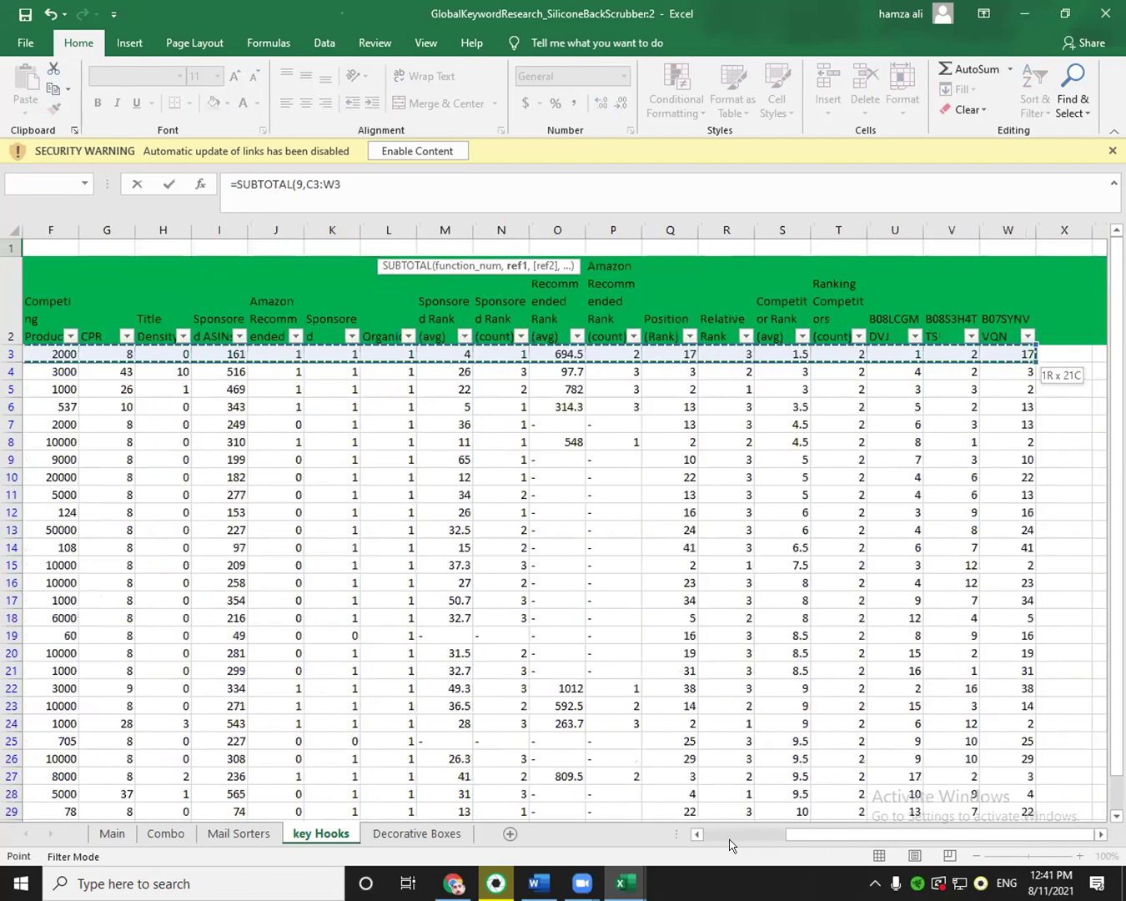
pyautogui.press('Escape')
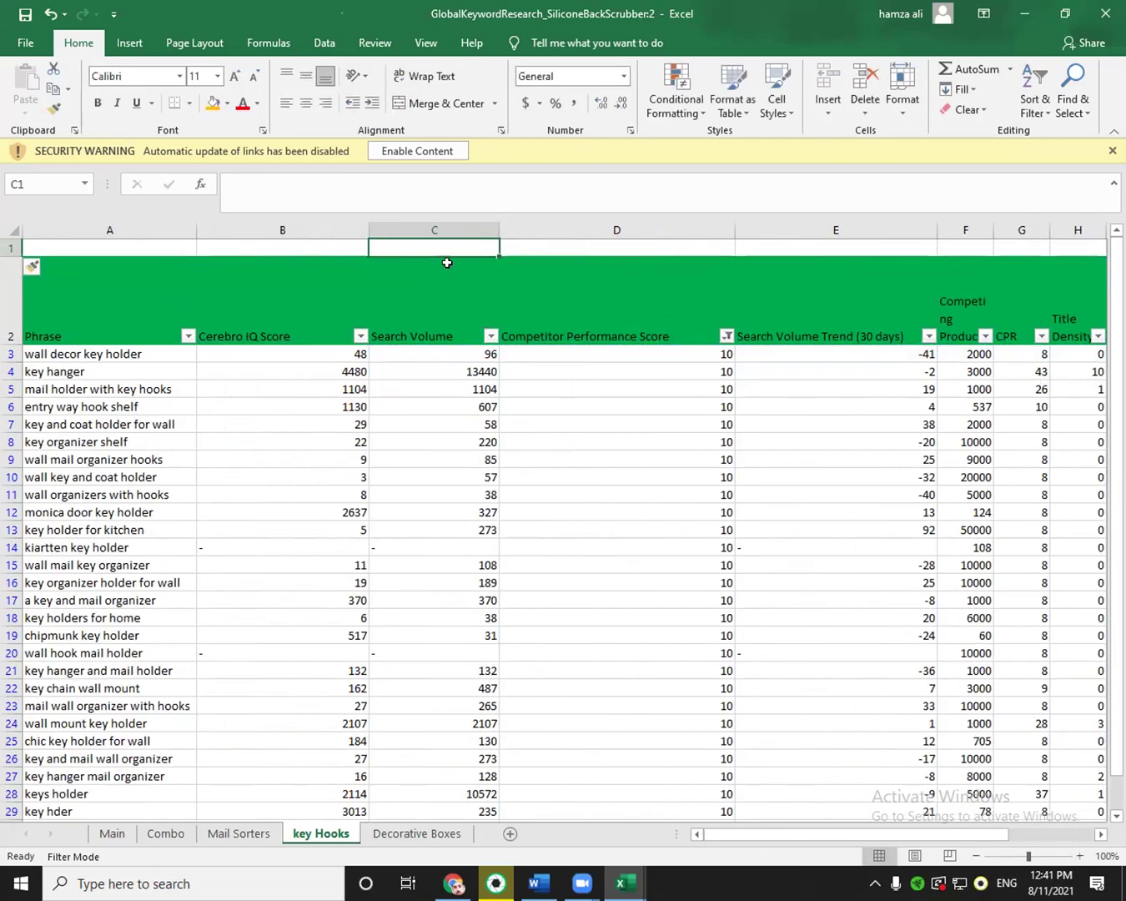
# Enter =SUBTOTAL(9,C3:C866) in cell C1 of key Hooks to sum the filtered Search Volume column.
pyautogui.write('=sub')
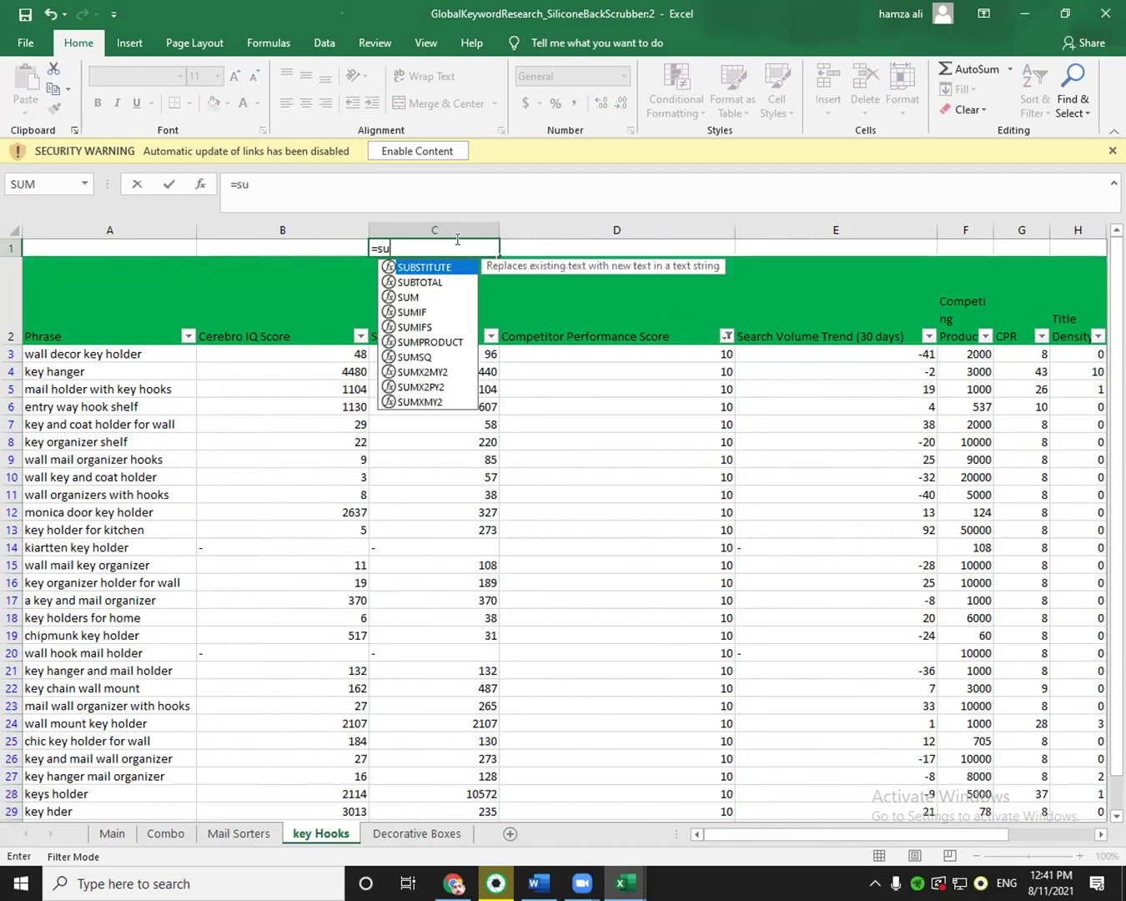
pyautogui.doubleClick(424, 287)
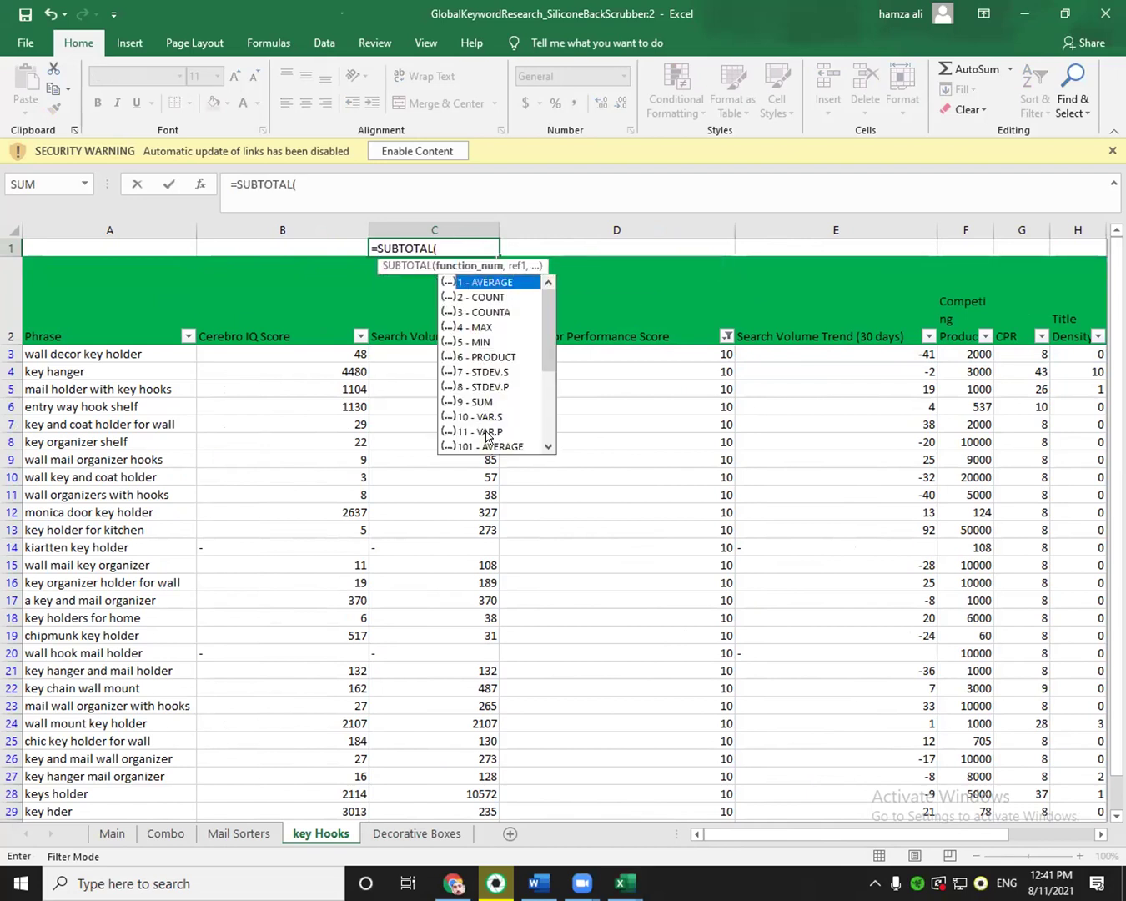
pyautogui.doubleClick(490, 397)
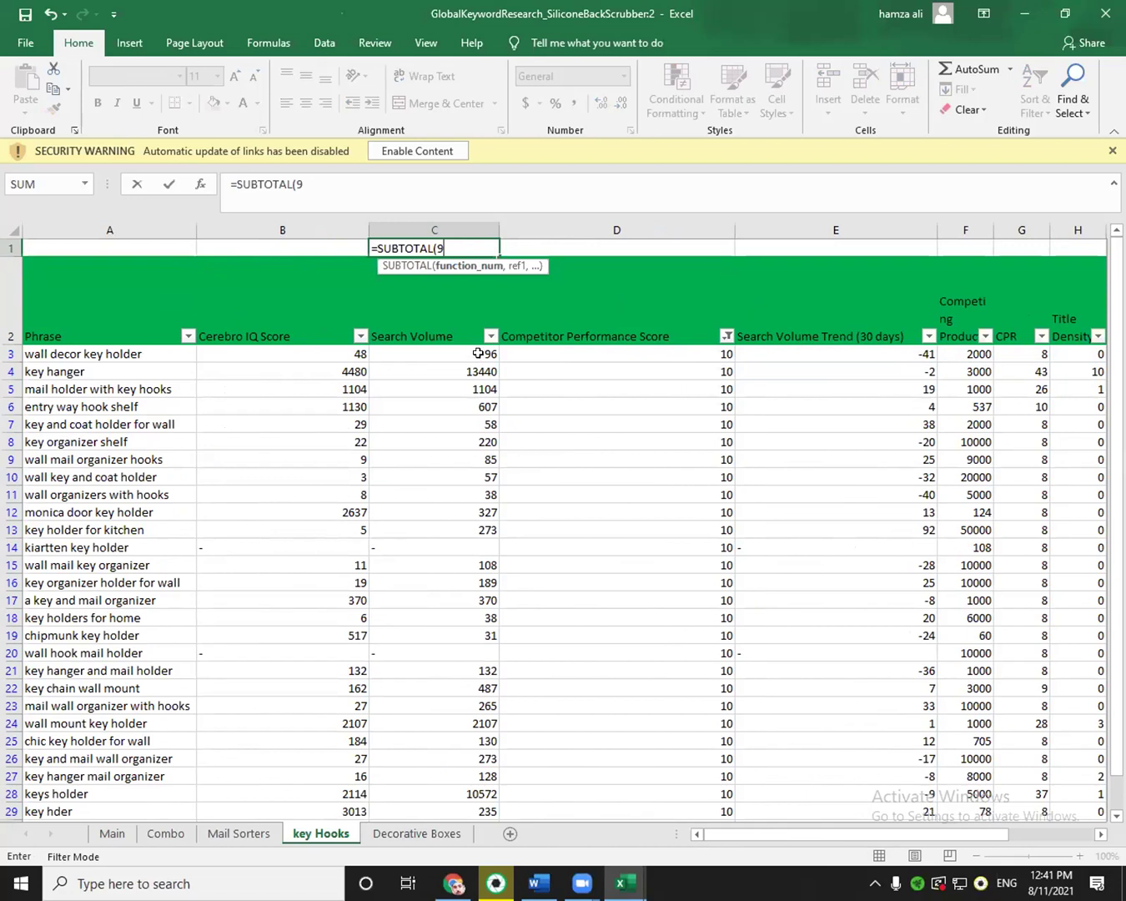
pyautogui.write(',')
pyautogui.click(478, 354)
pyautogui.hotkey('ctrl', 'shift', 'Down')
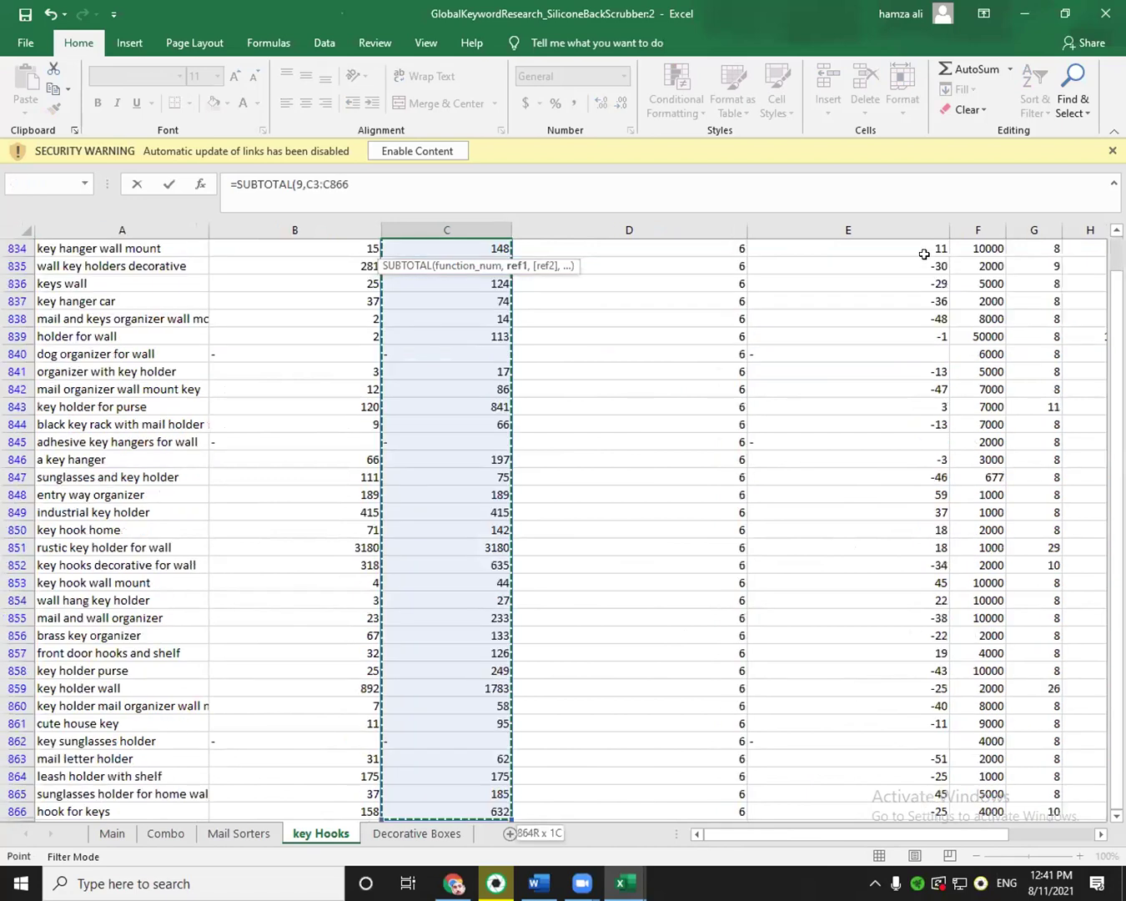
pyautogui.hotkey('ctrl', 'BackSpace')
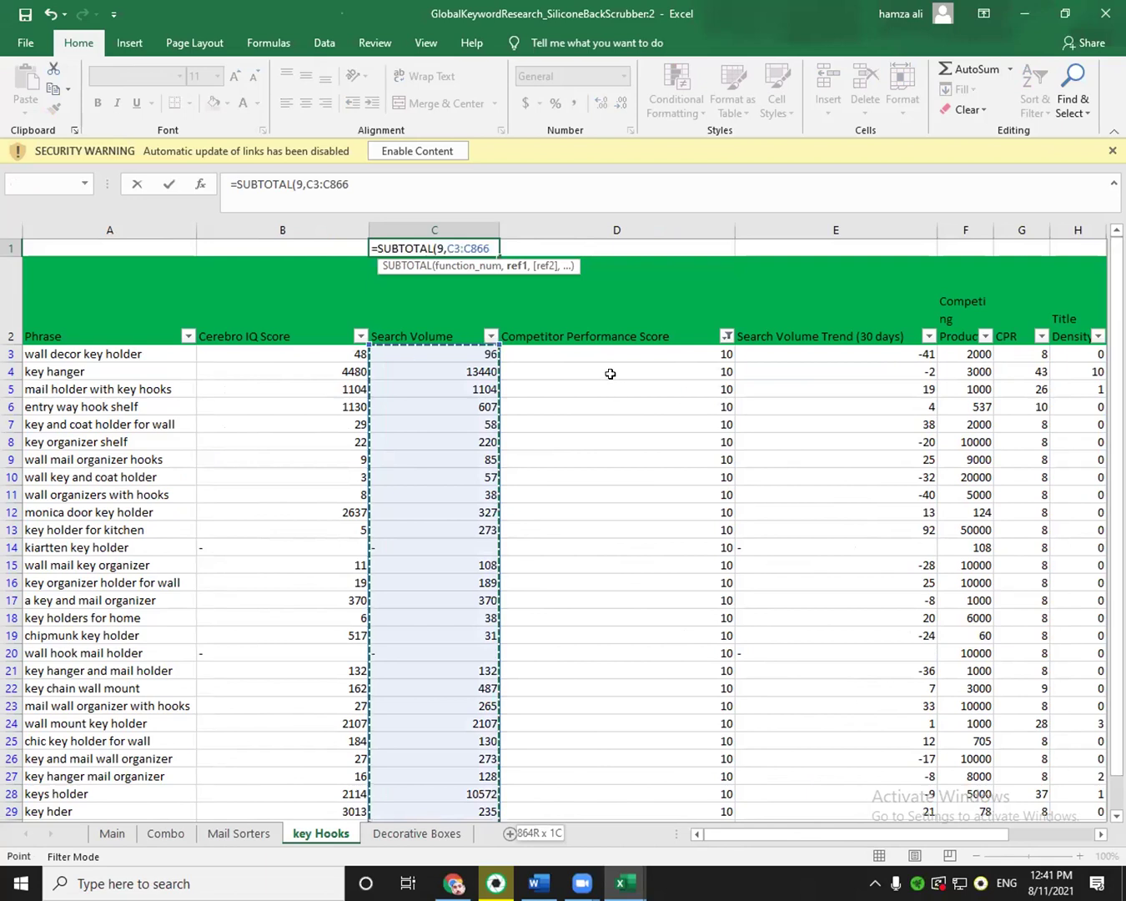
pyautogui.press('Return')
# Copy the key Hooks subtotal into its Total Search Volume cell, C19, on the Main sheet, pasted as a value only.
pyautogui.rightClick(486, 249)
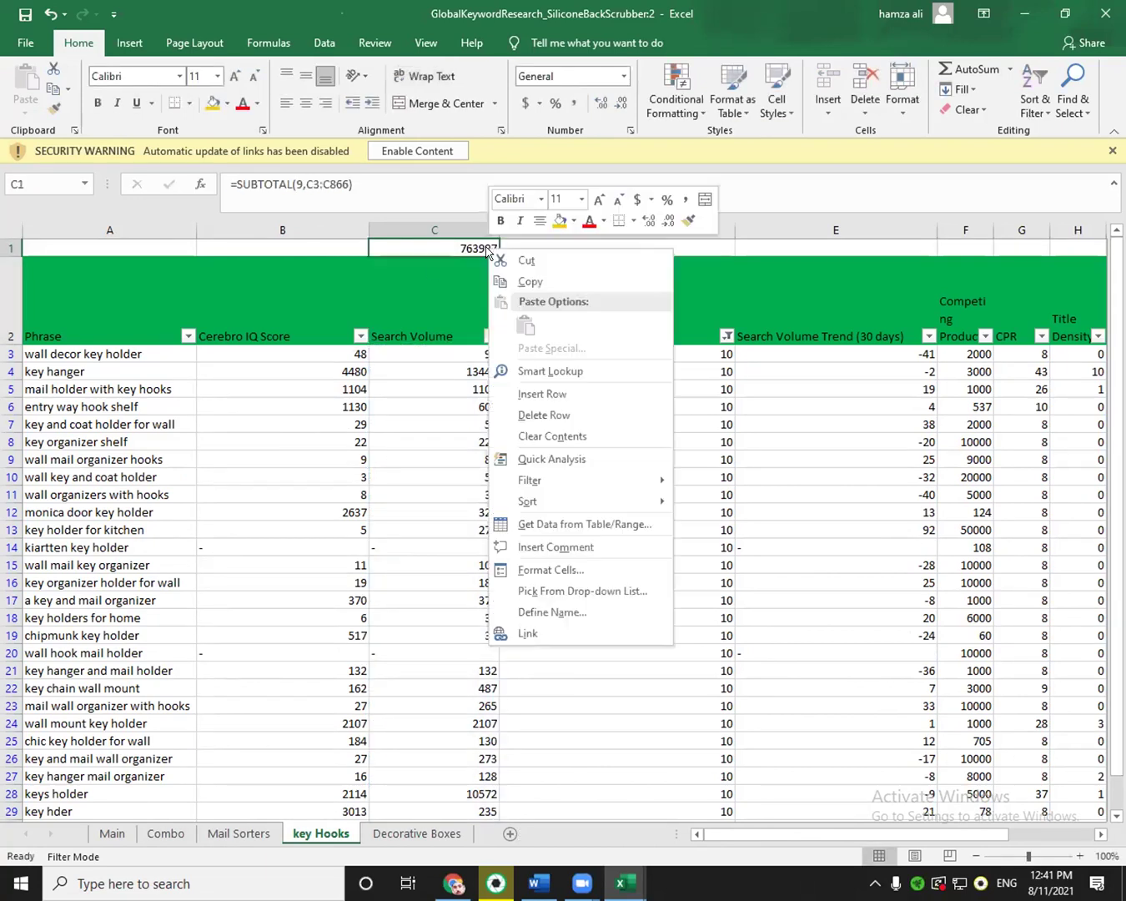
pyautogui.click(501, 281)
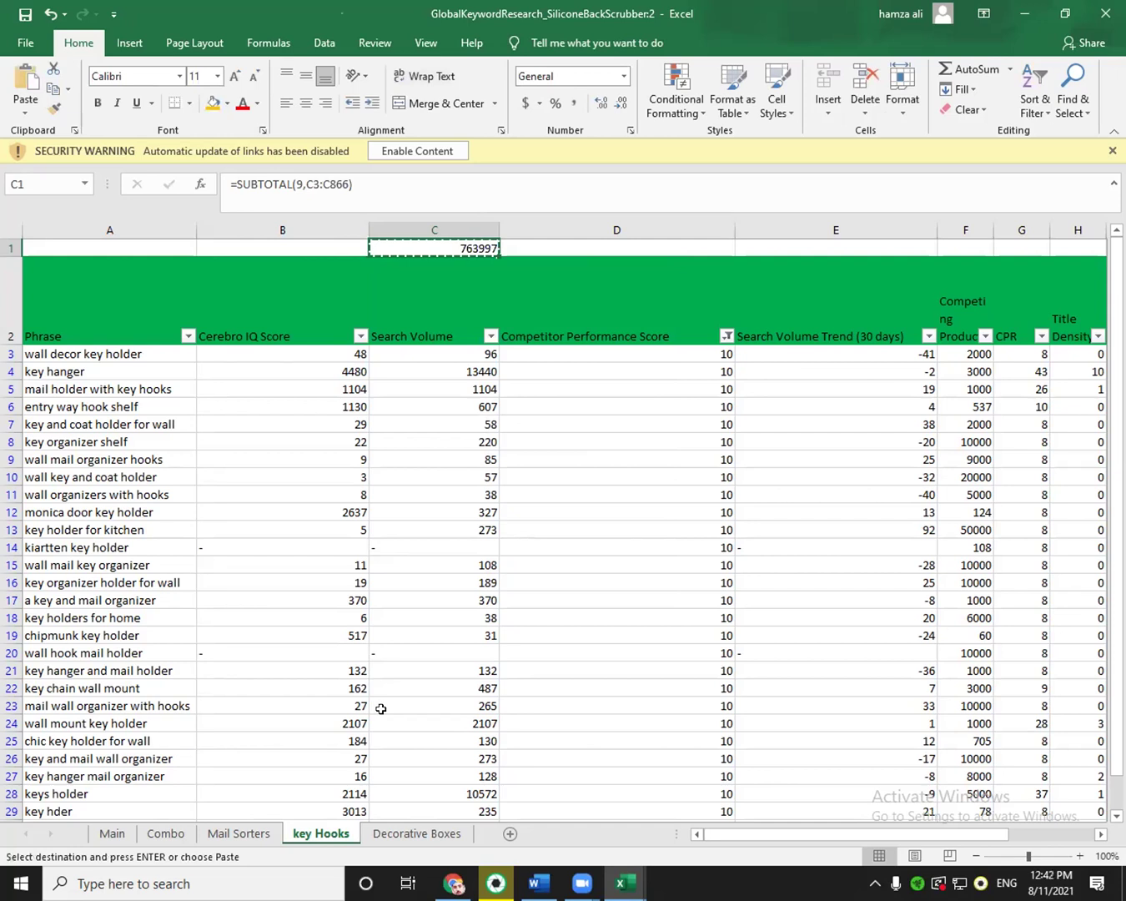
pyautogui.click(117, 834)
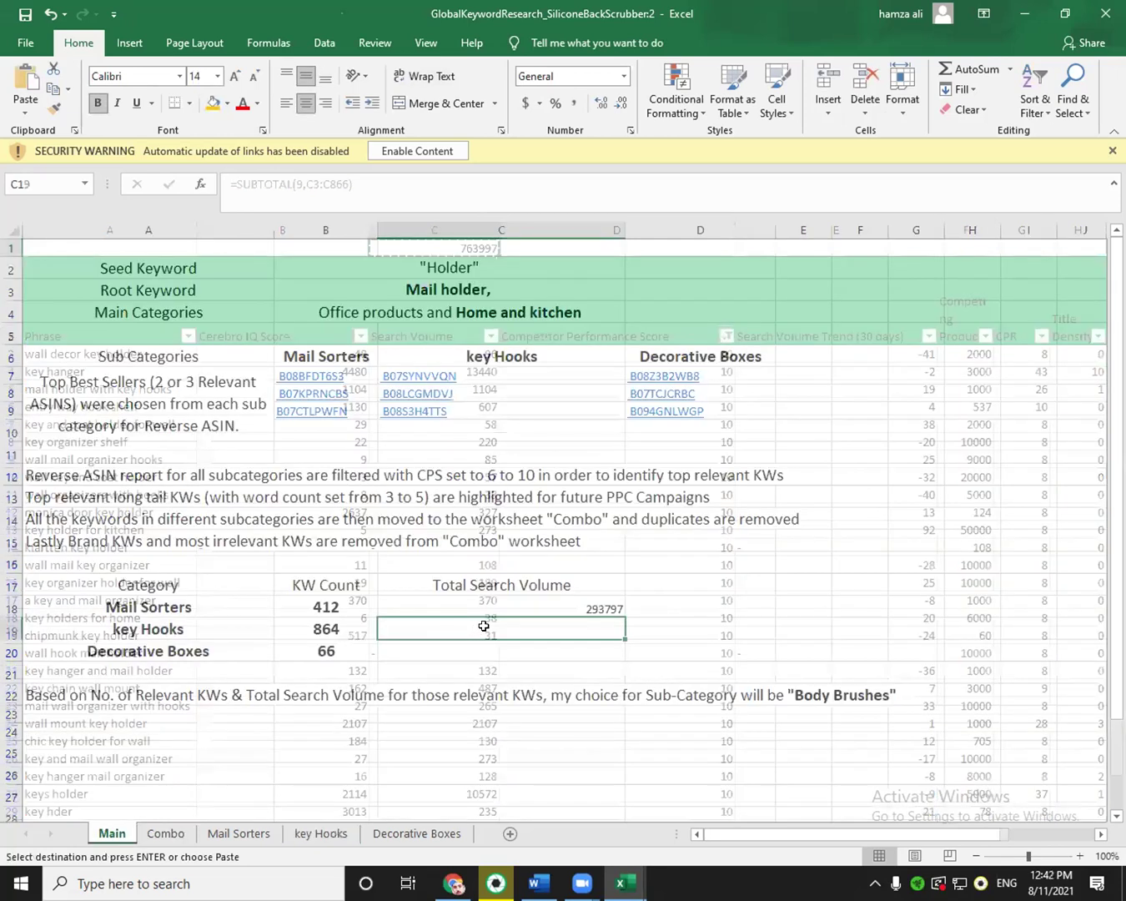
pyautogui.rightClick(651, 320)
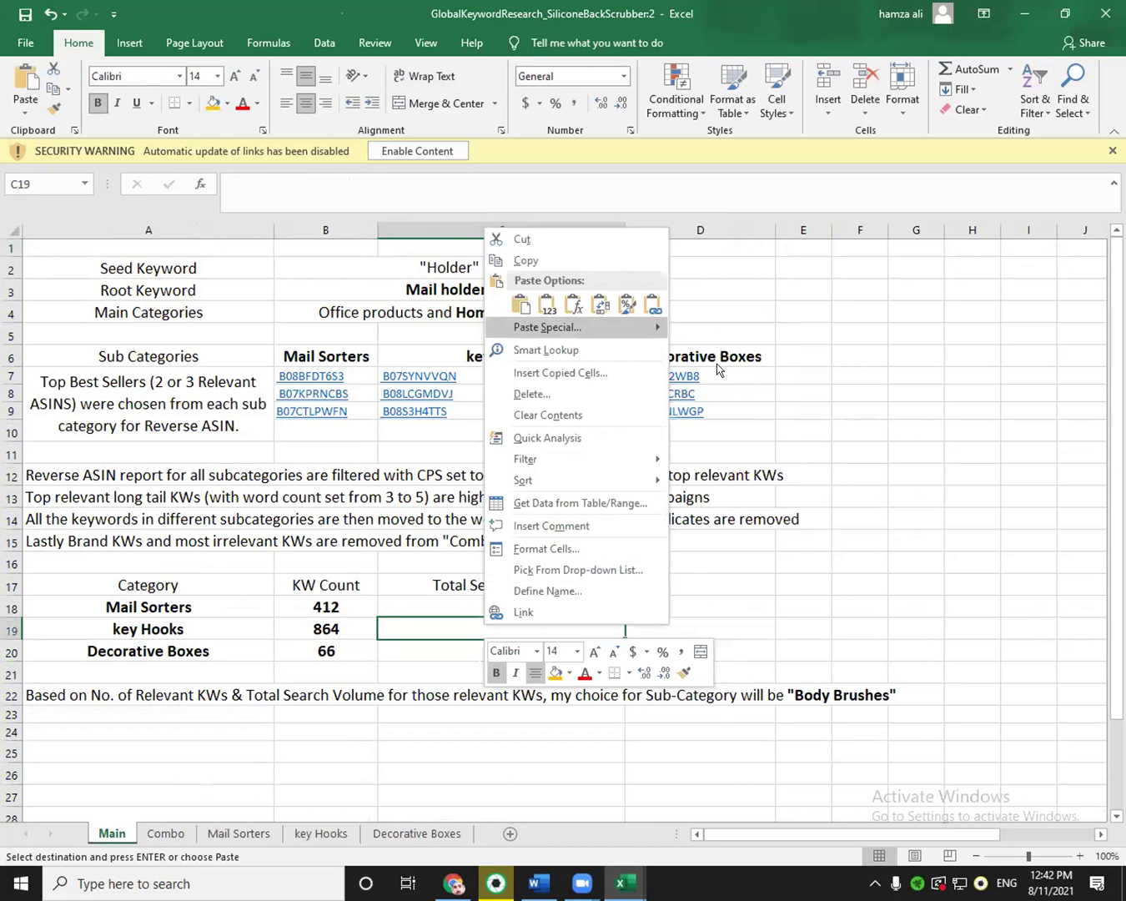
pyautogui.moveTo(584, 327)
pyautogui.click(683, 426)
pyautogui.press('ctrl')
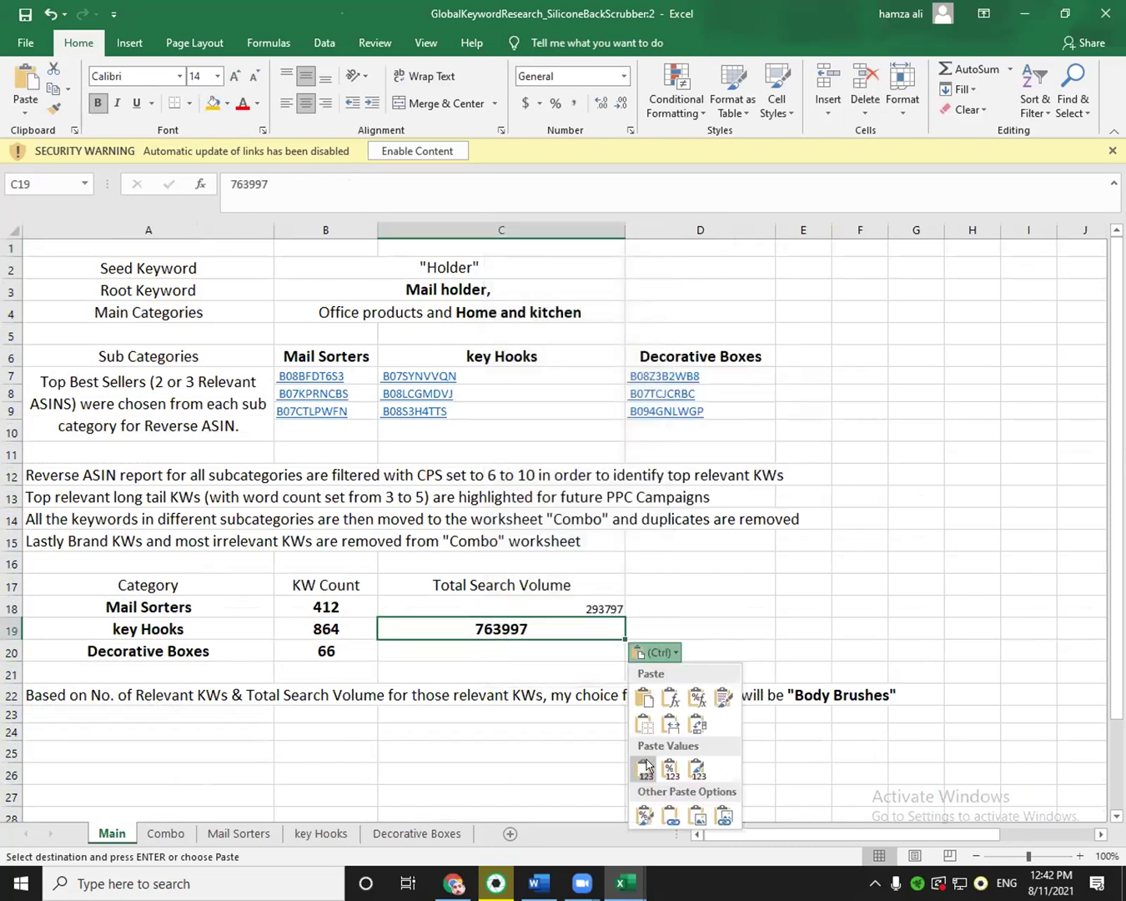
pyautogui.click(531, 632)
# Make the Mail Sorters total search volume in cell C18 bold and clear the pending copy selection.
pyautogui.click(530, 654)
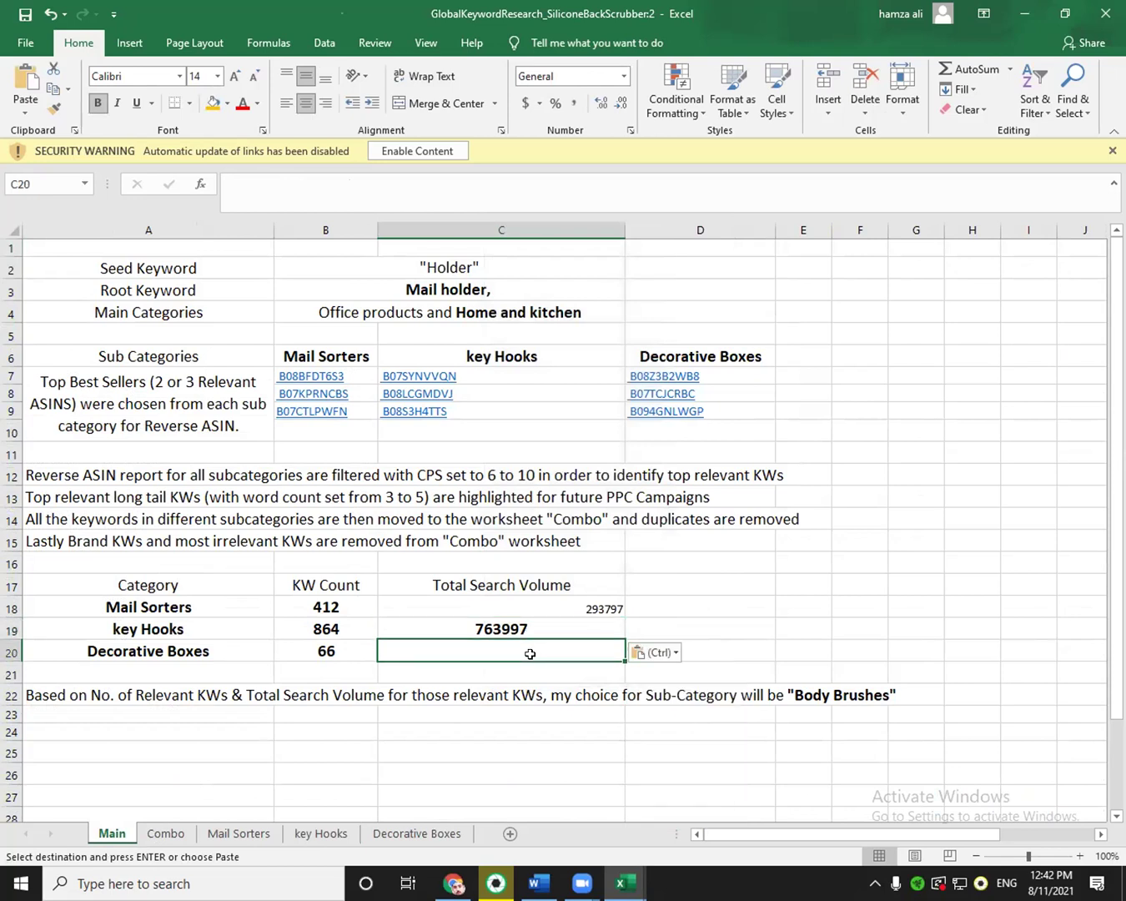
pyautogui.press('Up')
pyautogui.press('Up')
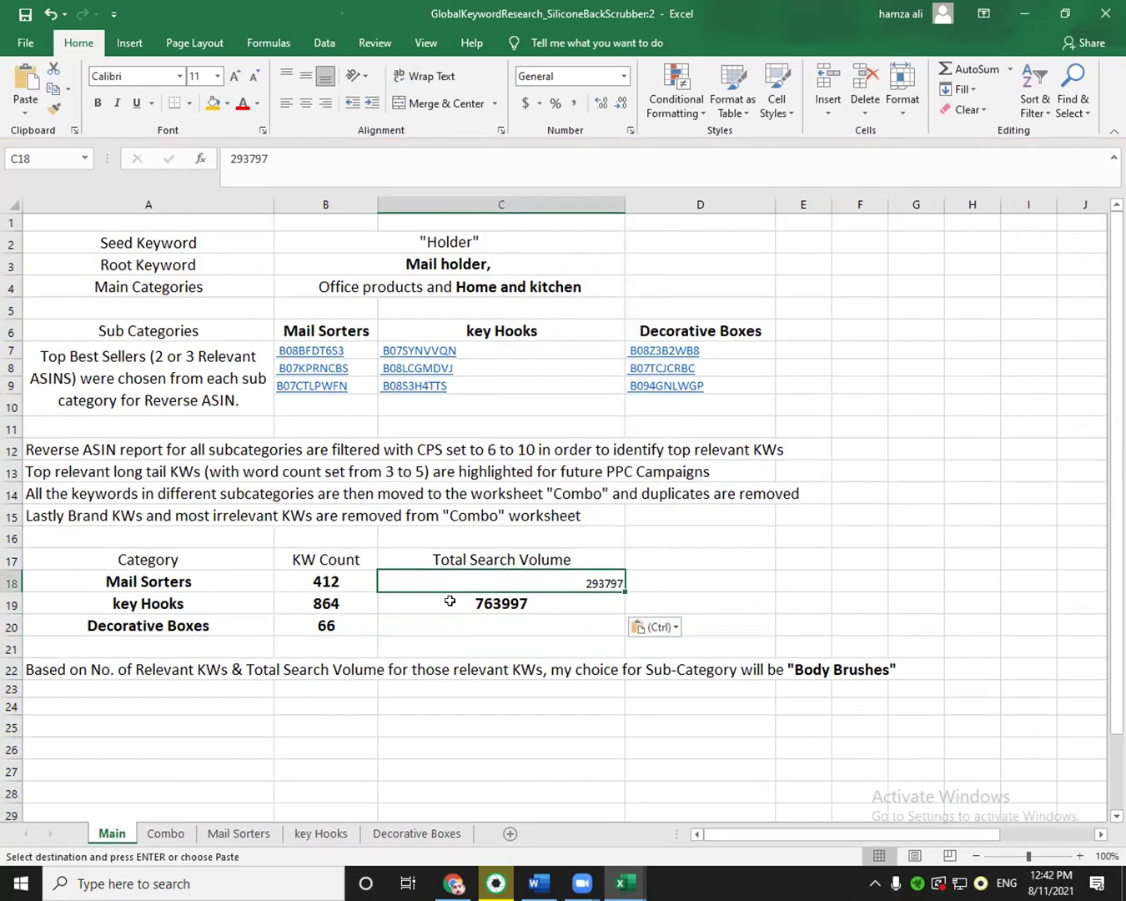
pyautogui.click(463, 618)
pyautogui.click(511, 599)
pyautogui.click(571, 584)
pyautogui.press('Escape')
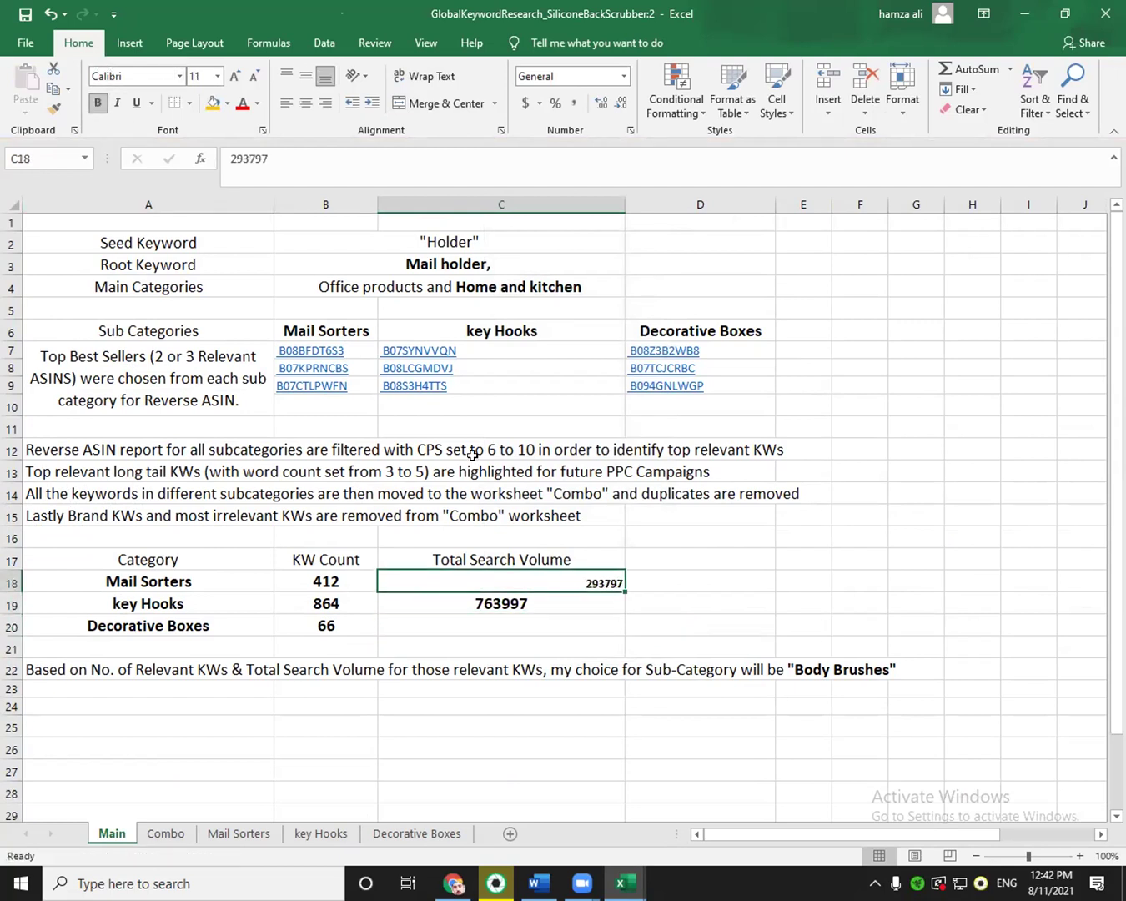
# Insert a blank row above the header row of the Decorative Boxes sheet.
pyautogui.click(475, 624)
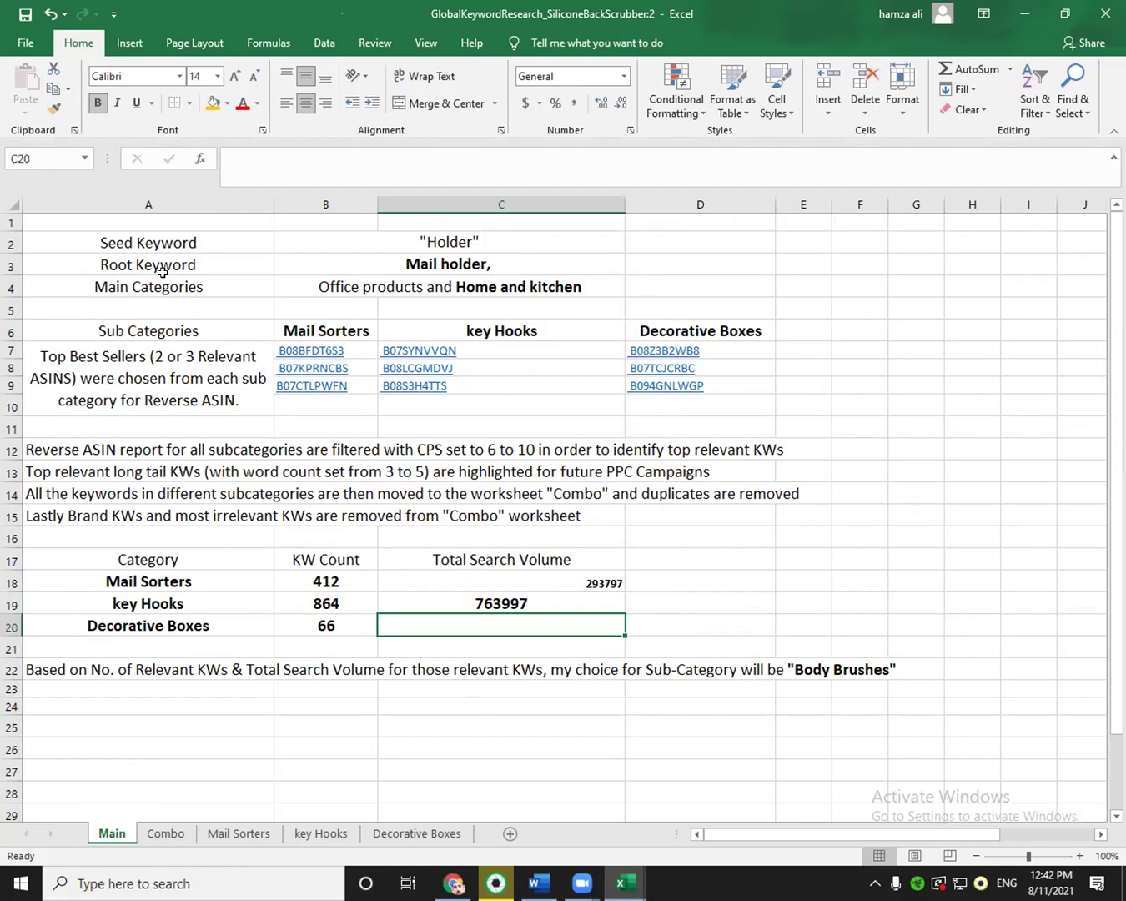
pyautogui.hotkey('ctrl', 'pagedown')
pyautogui.hotkey('ctrl', 'pagedown')
pyautogui.hotkey('ctrl', 'pagedown')
pyautogui.hotkey('ctrl', 'pagedown')
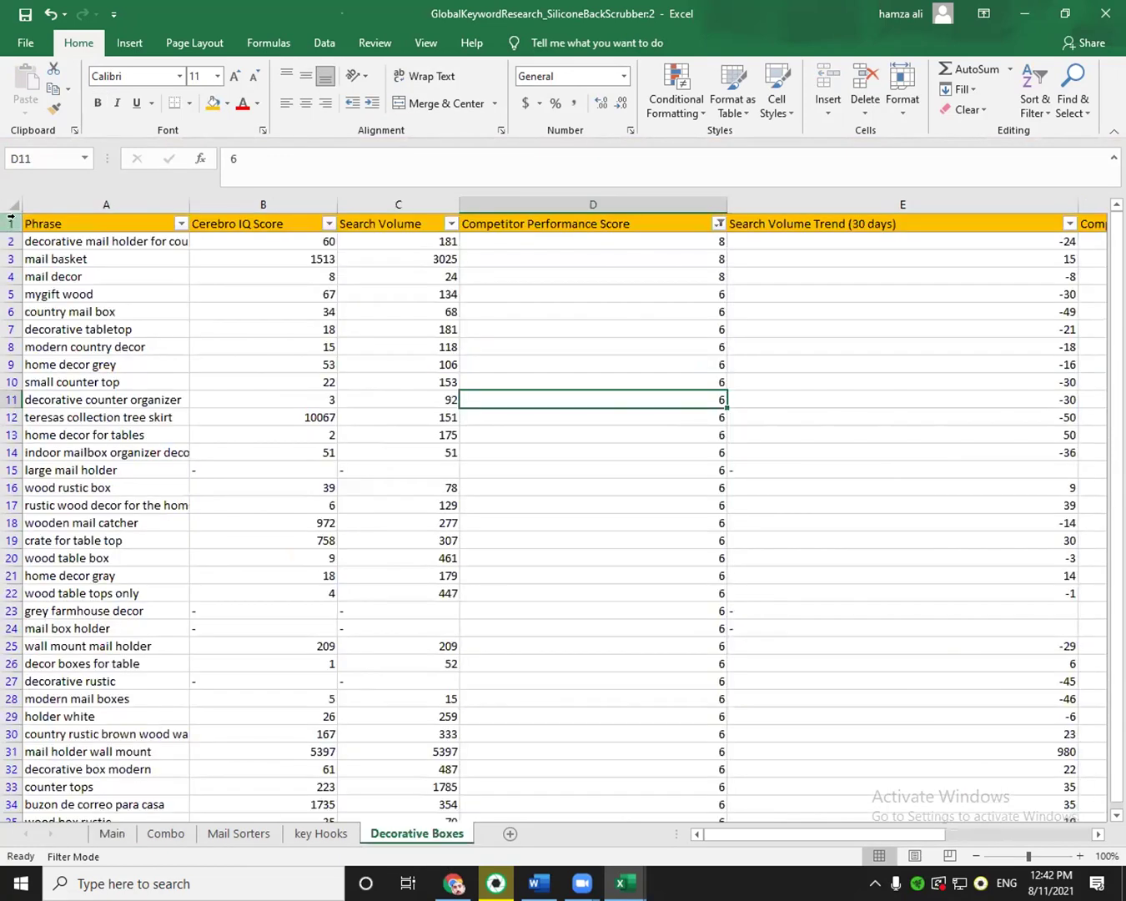
pyautogui.rightClick(7, 224)
pyautogui.click(43, 343)
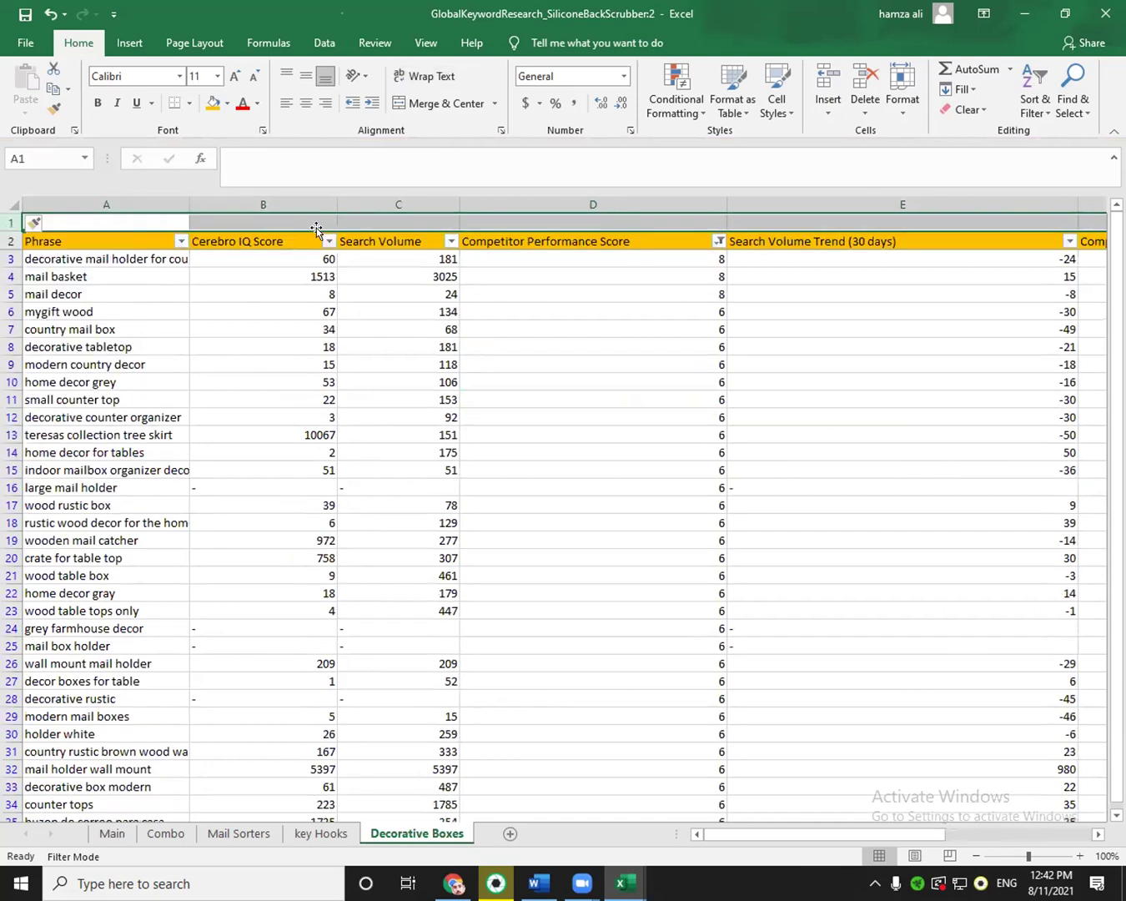
# Enter =SUBTOTAL(9,C3:C68) in cell C1 of Decorative Boxes to sum the filtered Search Volume column.
pyautogui.click(346, 218)
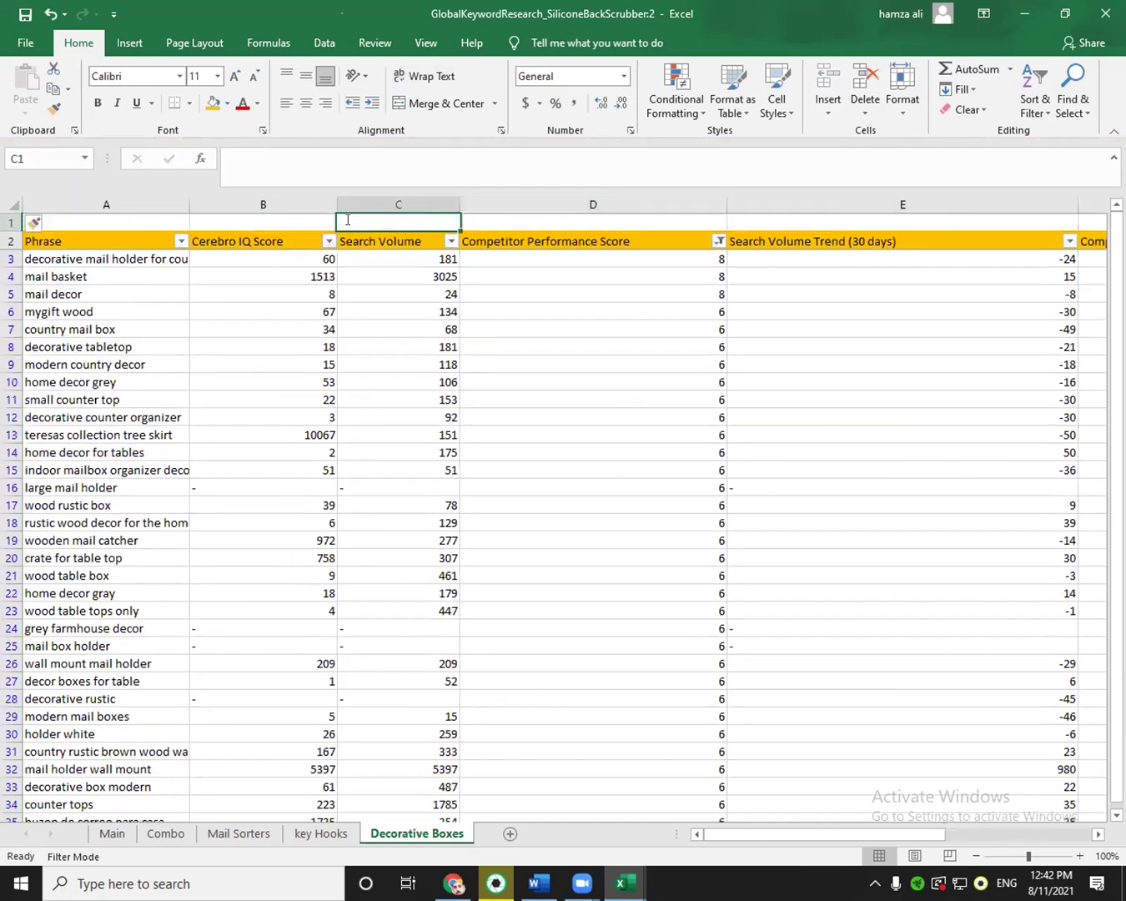
pyautogui.write('=sub')
pyautogui.doubleClick(374, 257)
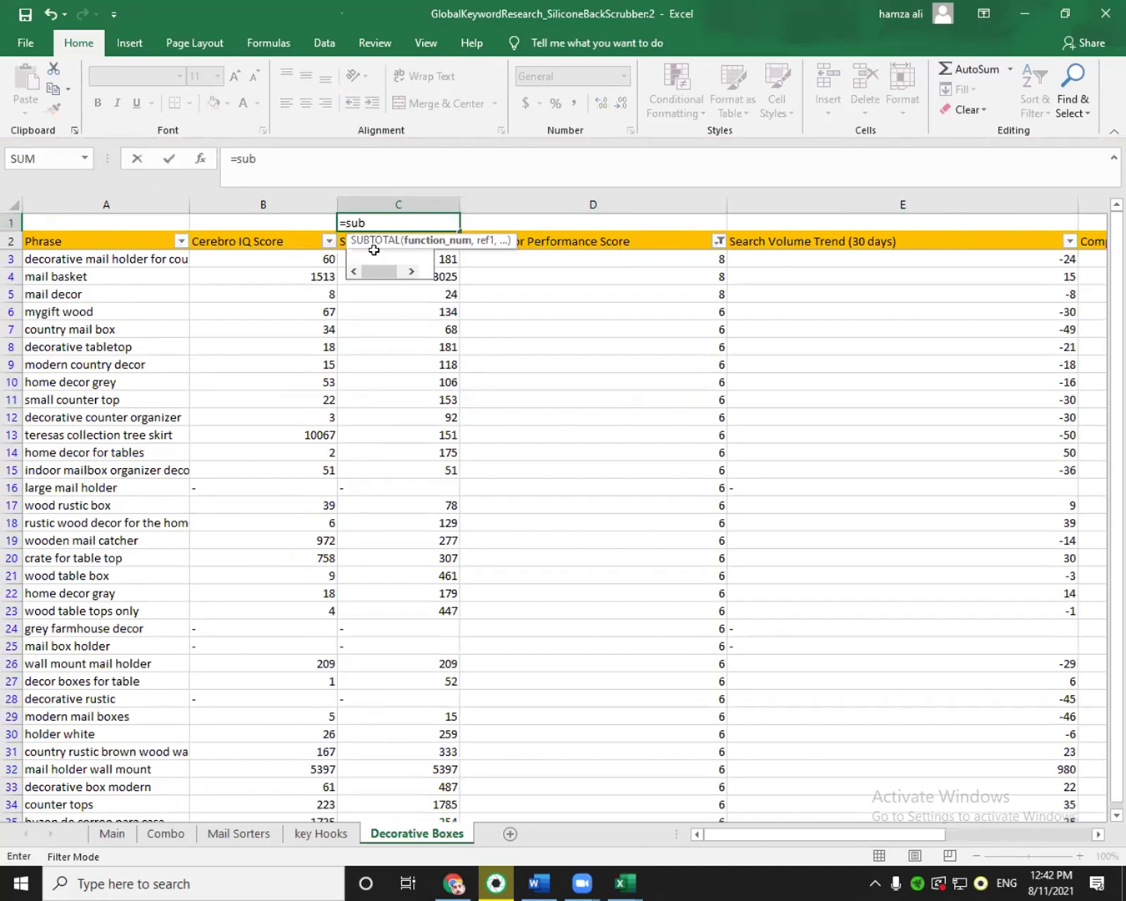
pyautogui.moveTo(510, 307); pyautogui.dragTo(521, 260)
pyautogui.doubleClick(451, 377)
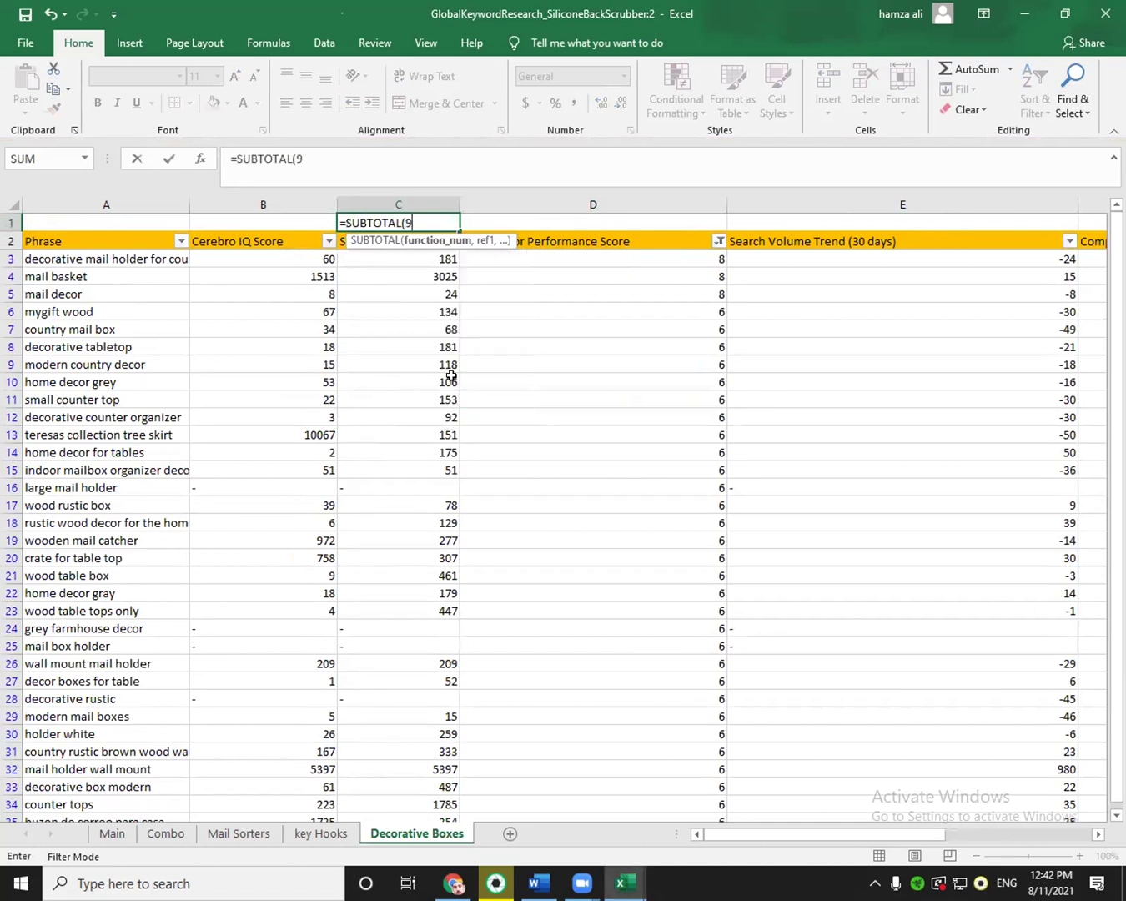
pyautogui.write(',')
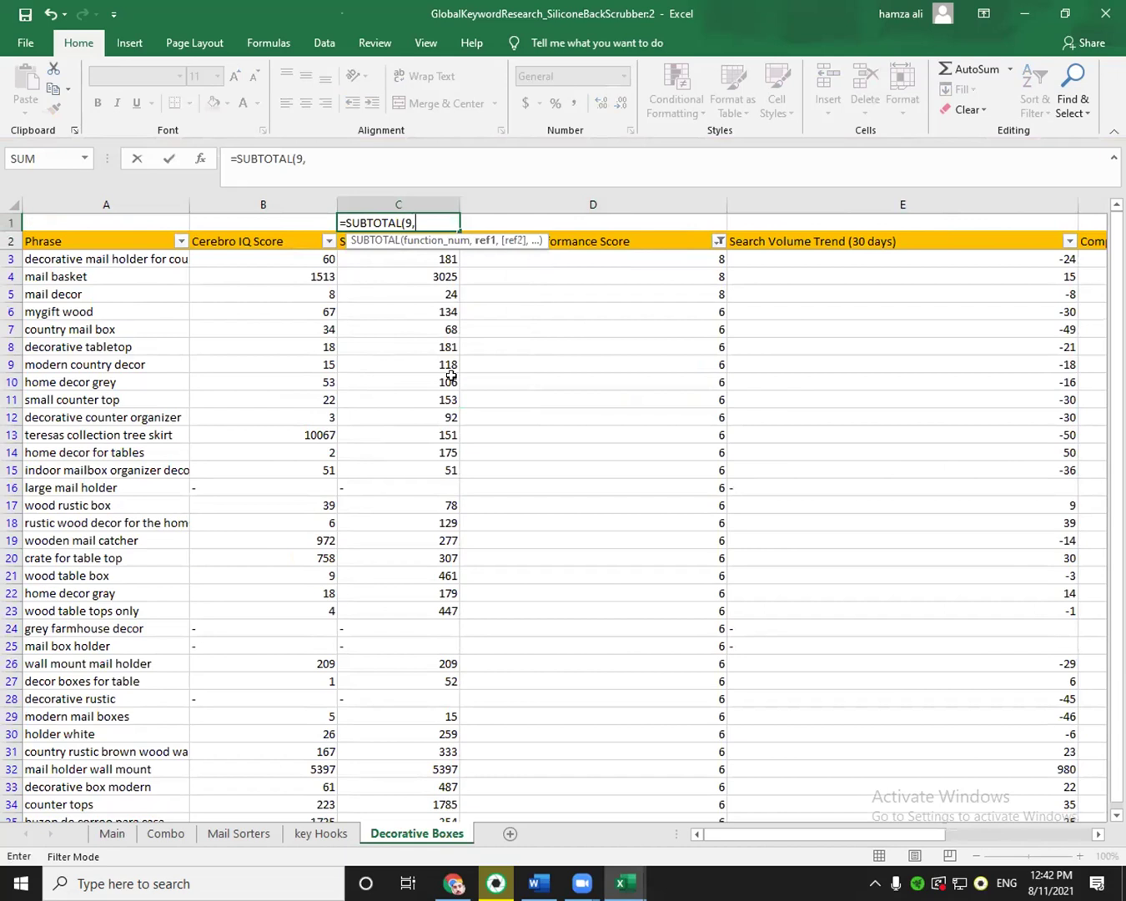
pyautogui.click(427, 250)
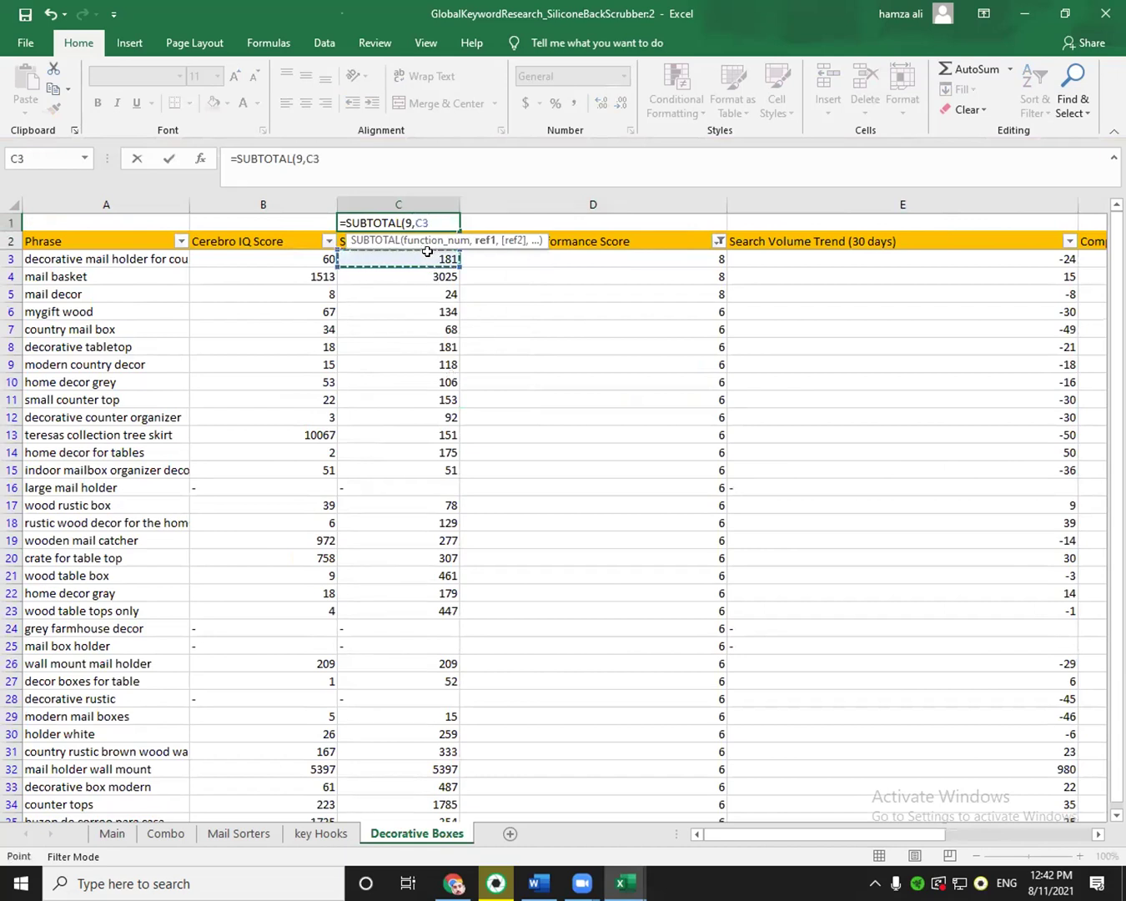
pyautogui.hotkey('ctrl', 'shift', 'Down')
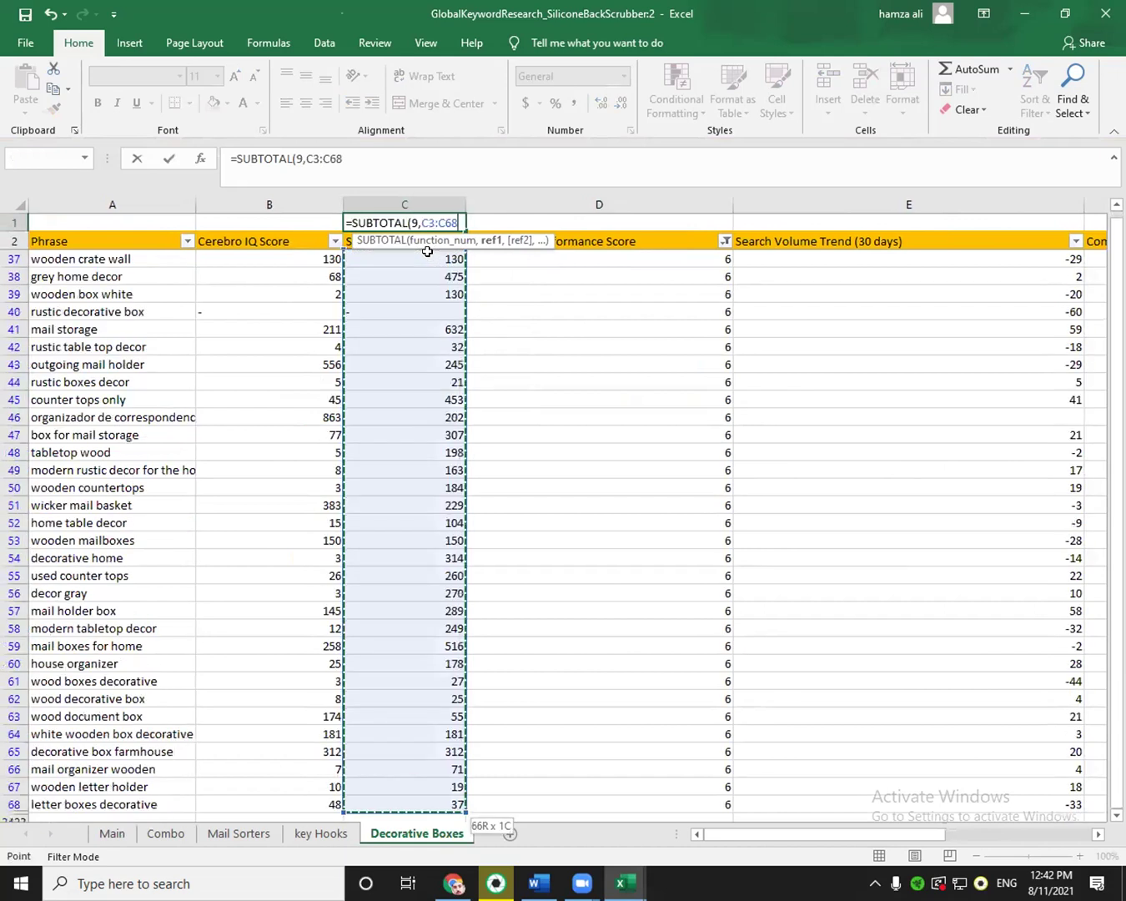
pyautogui.press('Return')
# Inspect the subtotal formula in cell C1 of Decorative Boxes and the Search Volume range it covers.
pyautogui.click(447, 222)
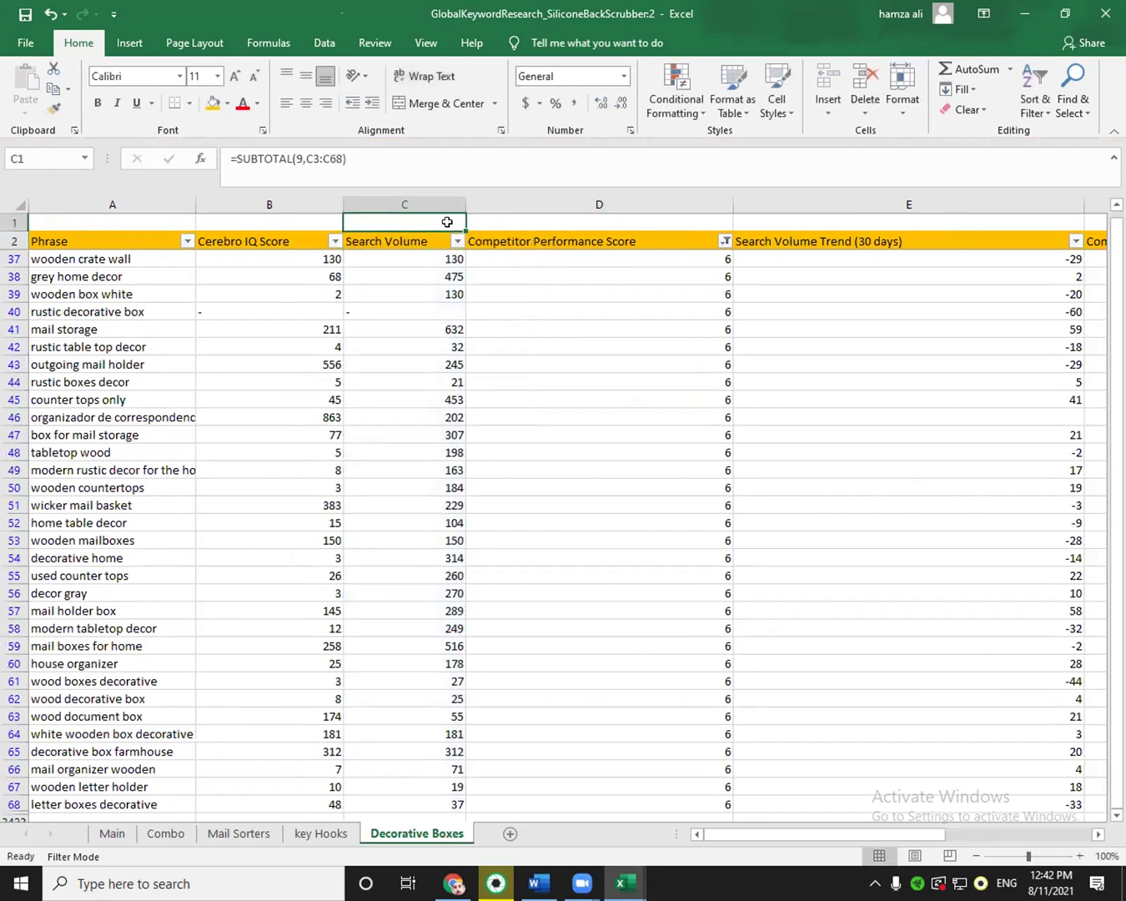
pyautogui.doubleClick(446, 222)
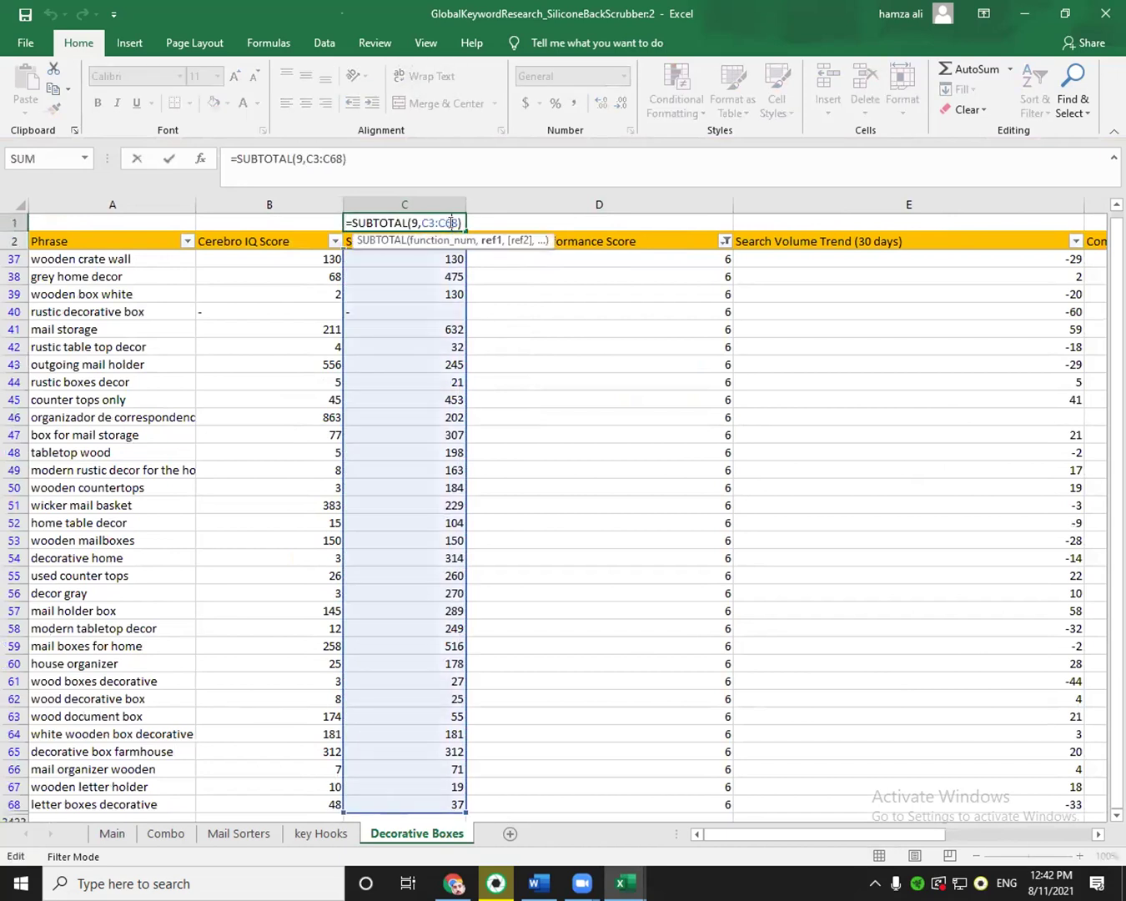
pyautogui.press('Return')
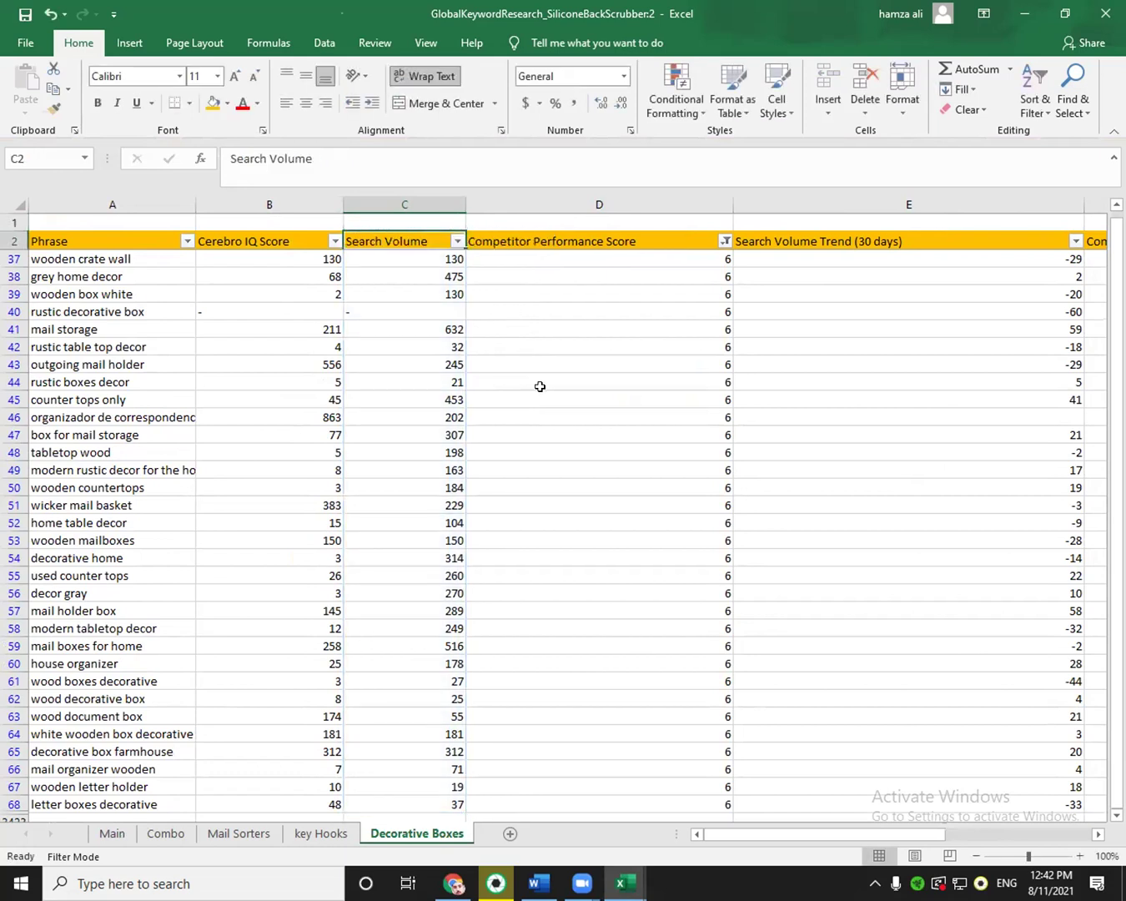
pyautogui.scroll(11, 539, 387)
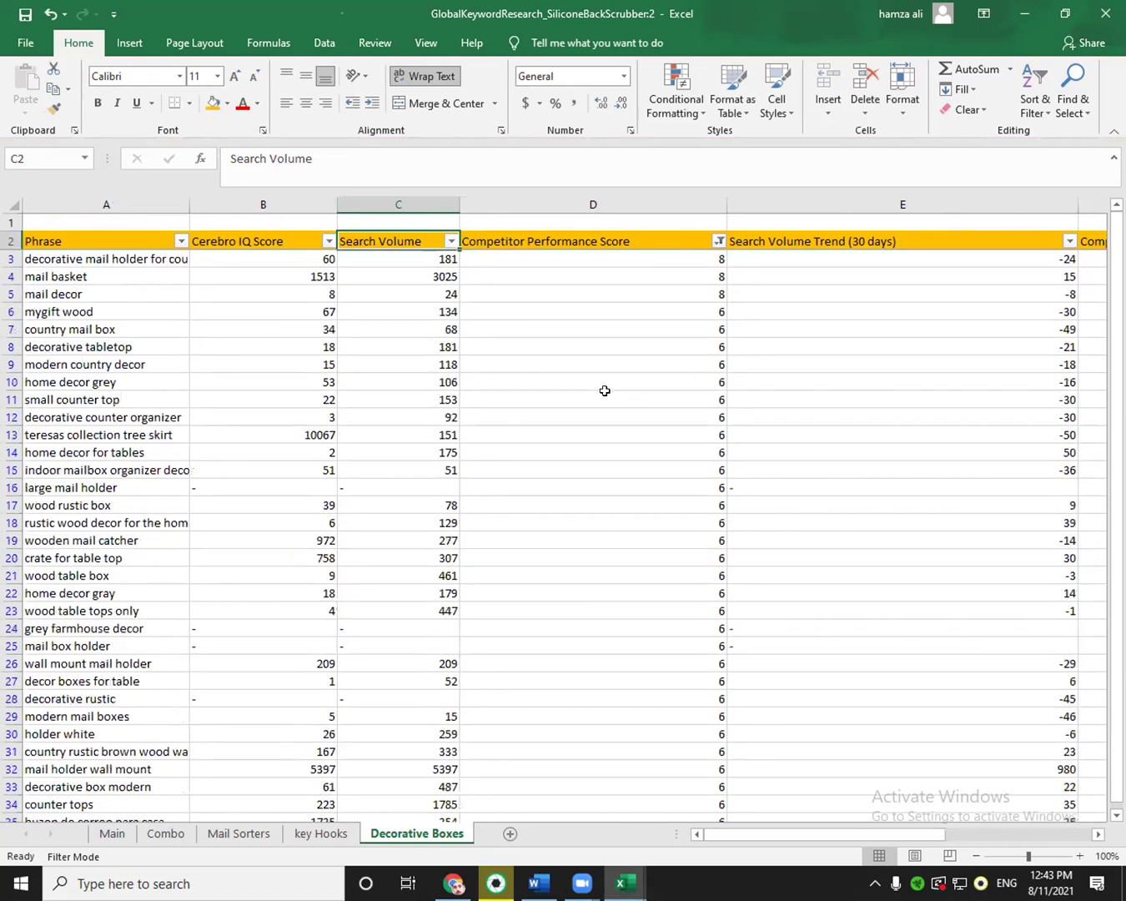
pyautogui.click(494, 361)
pyautogui.click(415, 220)
pyautogui.hotkey('ctrl', 'shift', 'Down')
pyautogui.doubleClick(415, 221)
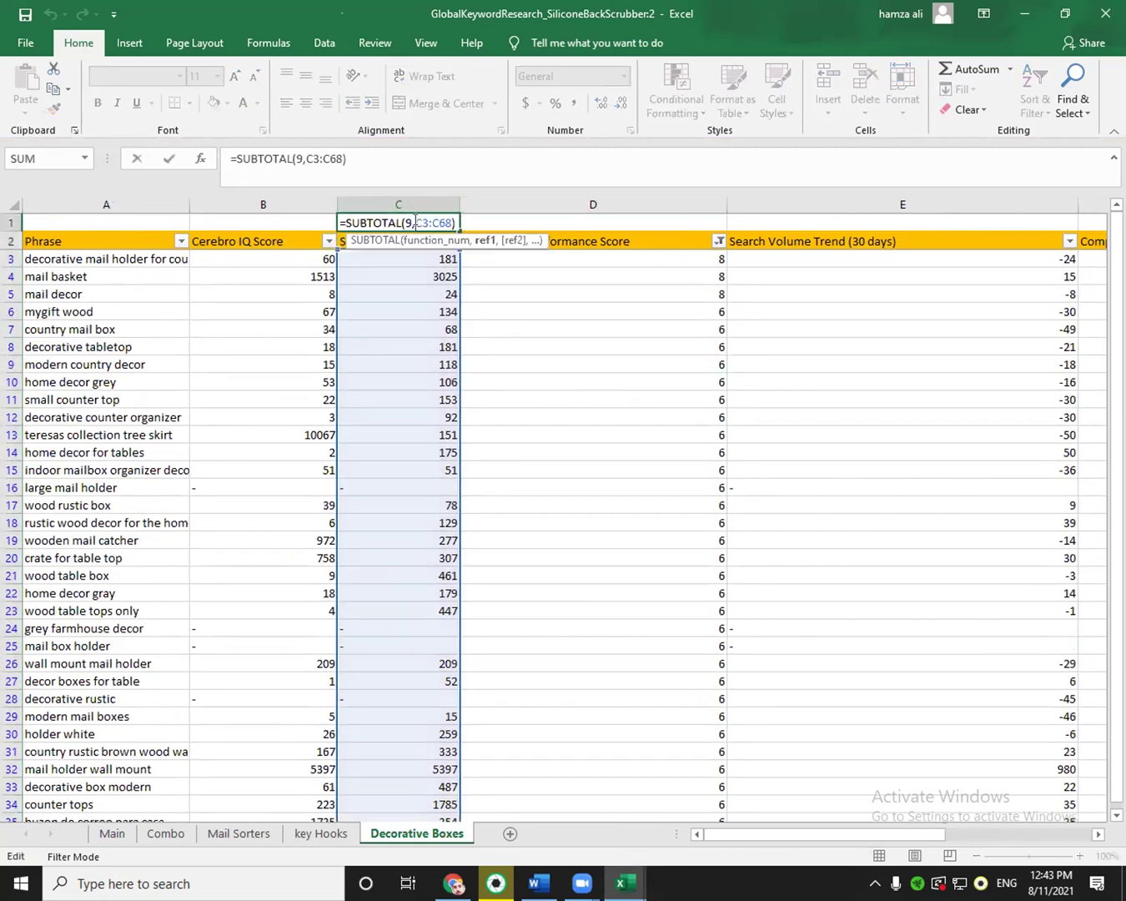